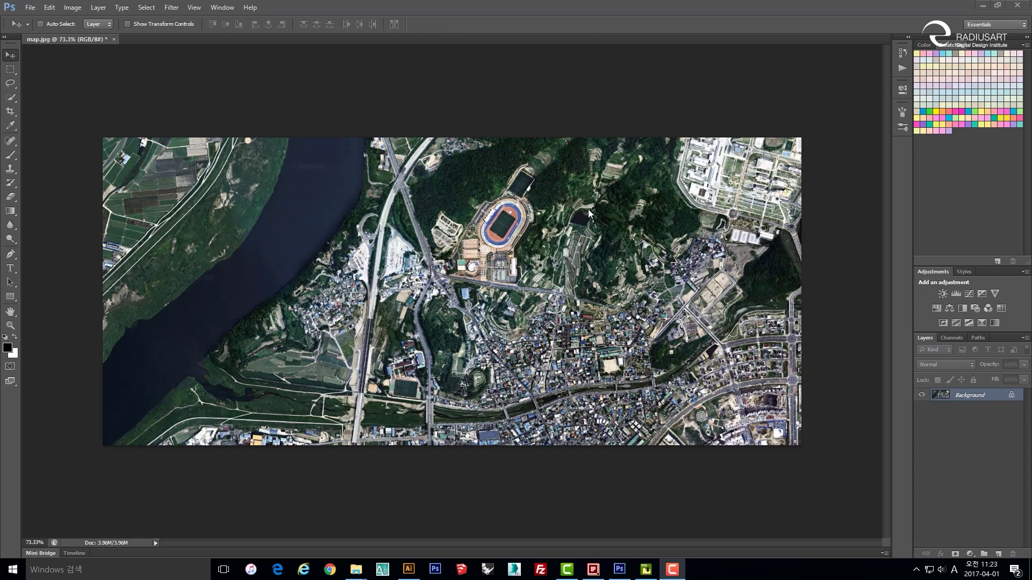
- Try desaturating the whole map image with the Desaturate command and undo it
left_click(588, 212)
key("ctrl+shift+u")
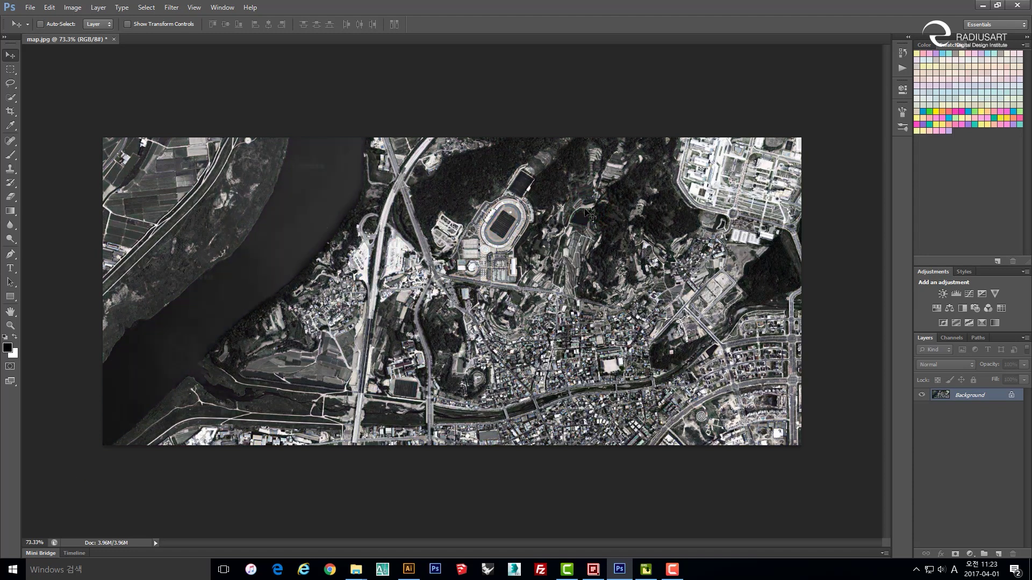
key("space")
key("space")
left_click(497, 259)
key("ctrl+z")
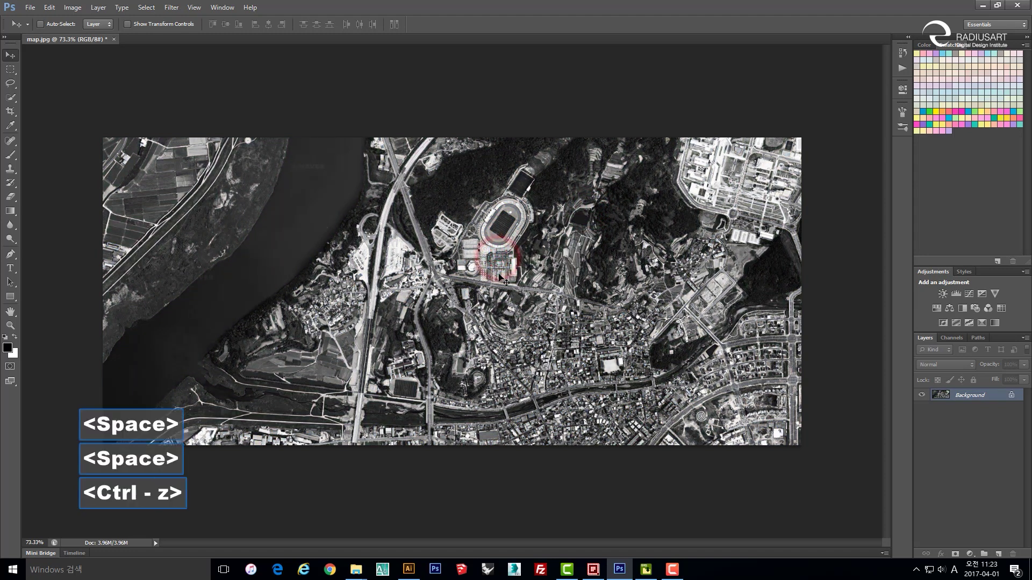
- Turn the map image grayscale with a Hue/Saturation adjustment, setting the master saturation to -100
key("ctrl+u")
left_click_drag(494, 130, 620, 157)
mouse_move(617, 253)
left_mouse_down()
mouse_move(564, 254)
mouse_move(602, 257)
left_mouse_up()
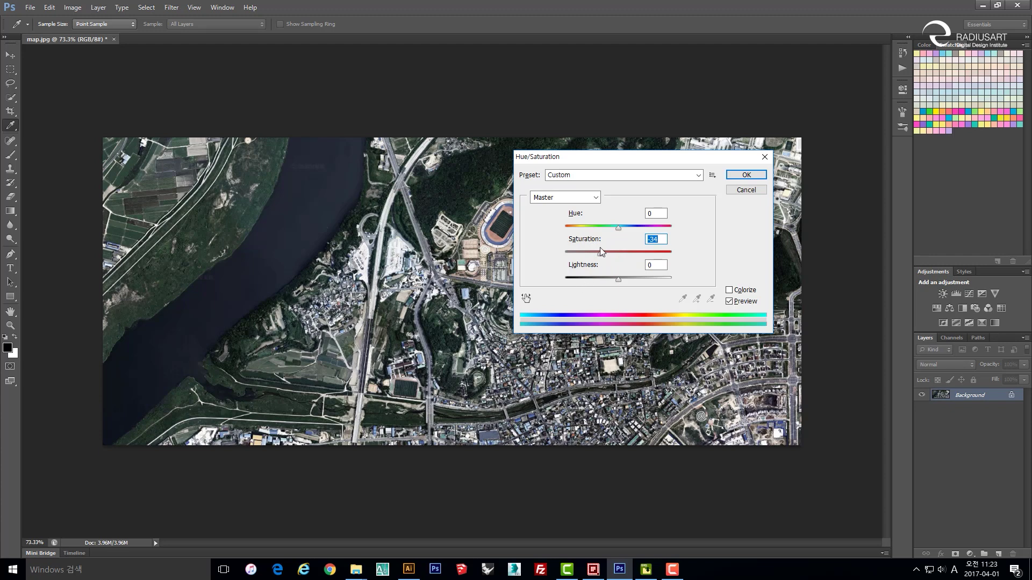
left_click_drag(599, 248, 539, 259)
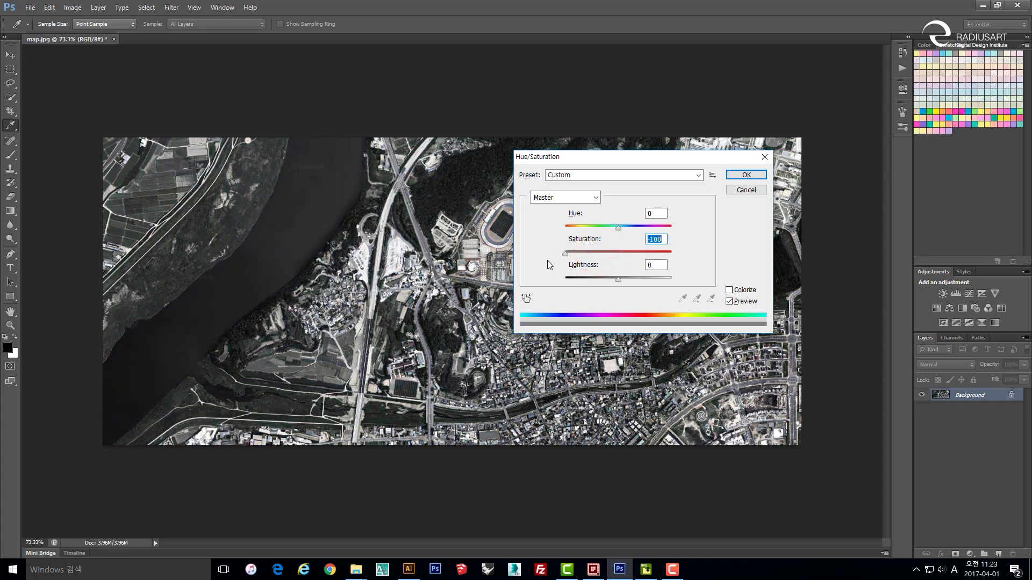
left_click(745, 176)
key("v")
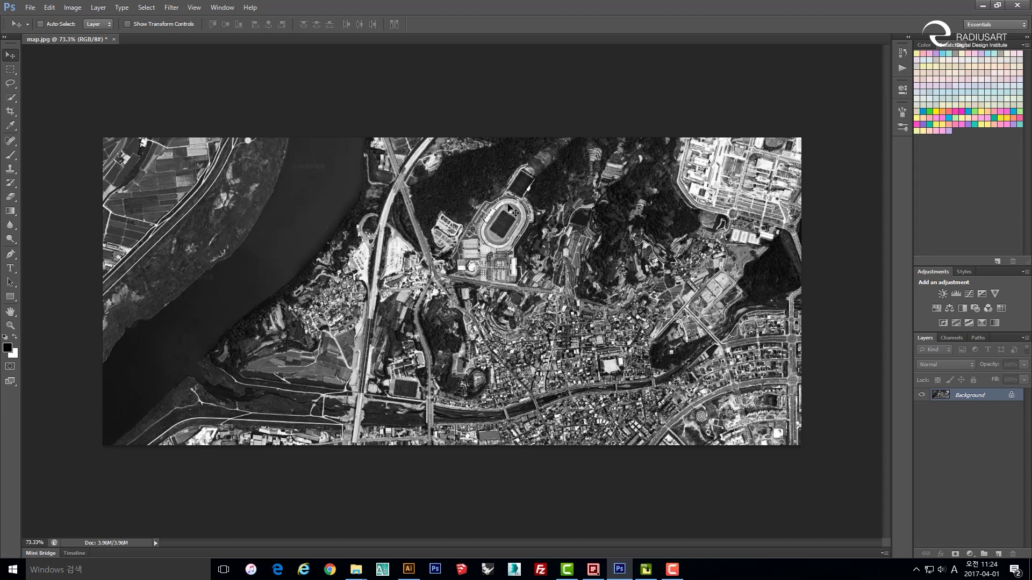
- Brighten the map's midtones slightly with a Curves adjustment by raising the middle of the RGB curve
left_click(72, 7)
mouse_move(83, 35)
left_click(227, 53)
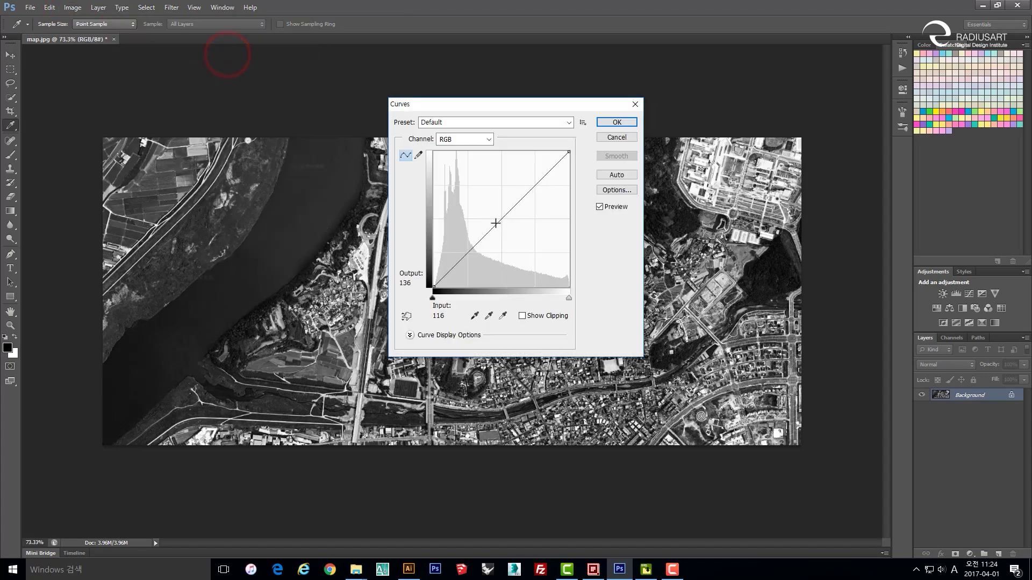
left_click_drag(498, 220, 488, 207)
left_click(616, 122)
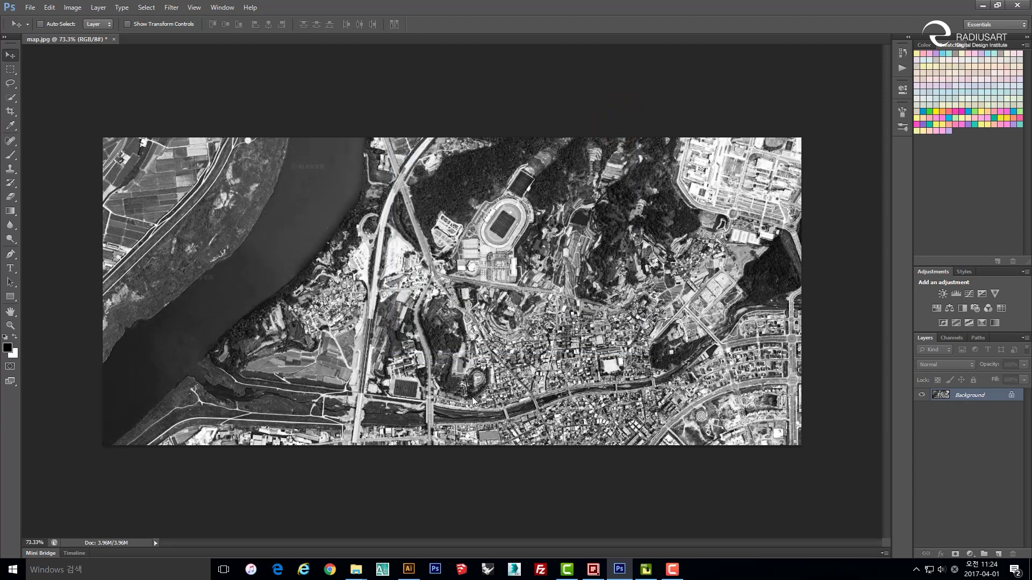
- Lighten the map image with a Hue/Saturation adjustment, setting the lightness to +10
key("ctrl+u")
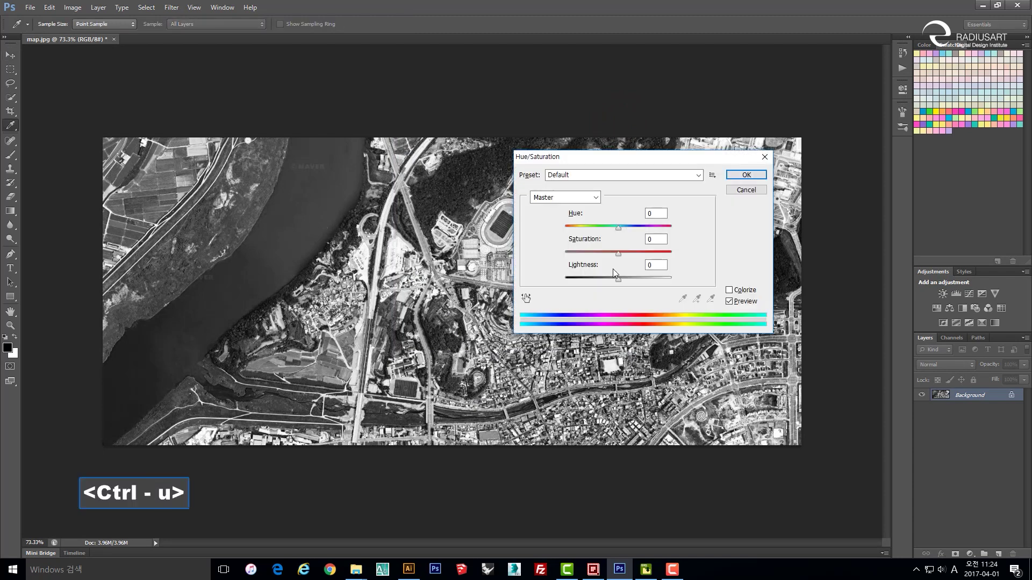
left_click_drag(613, 156, 565, 207)
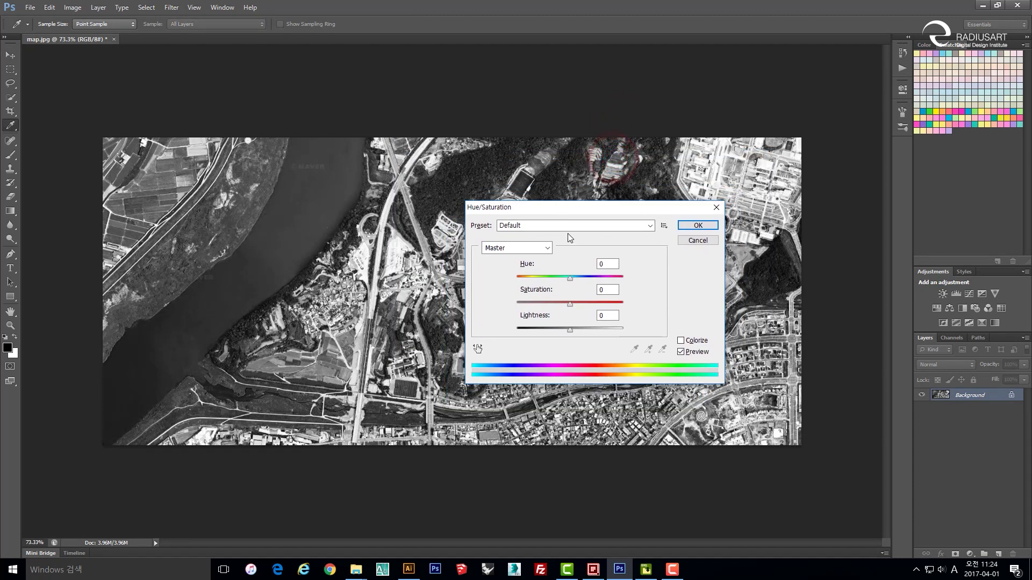
left_click_drag(572, 330, 576, 331)
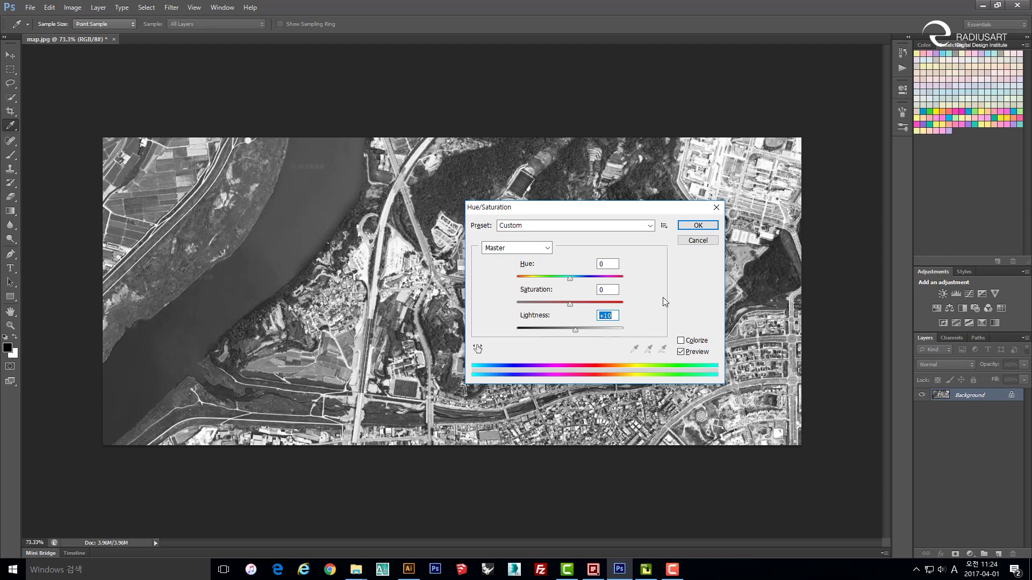
left_click(693, 226)
key("v")
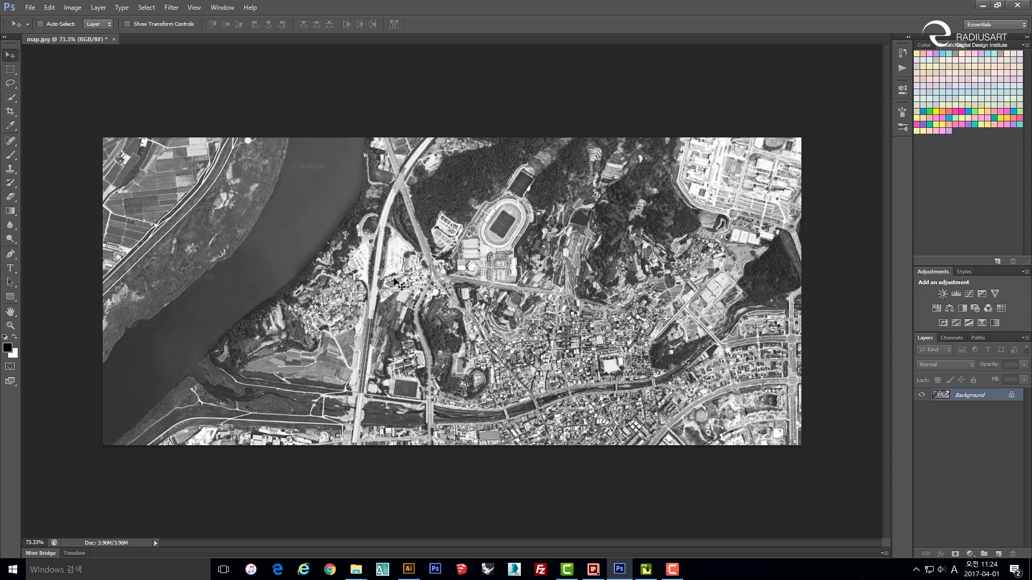
- Remove the NAVER watermark from the upper part of the river with the Healing Brush, sampling clean water nearby
scroll(302, 178, "up", 3, "alt")
left_click_drag(295, 170, 384, 253)
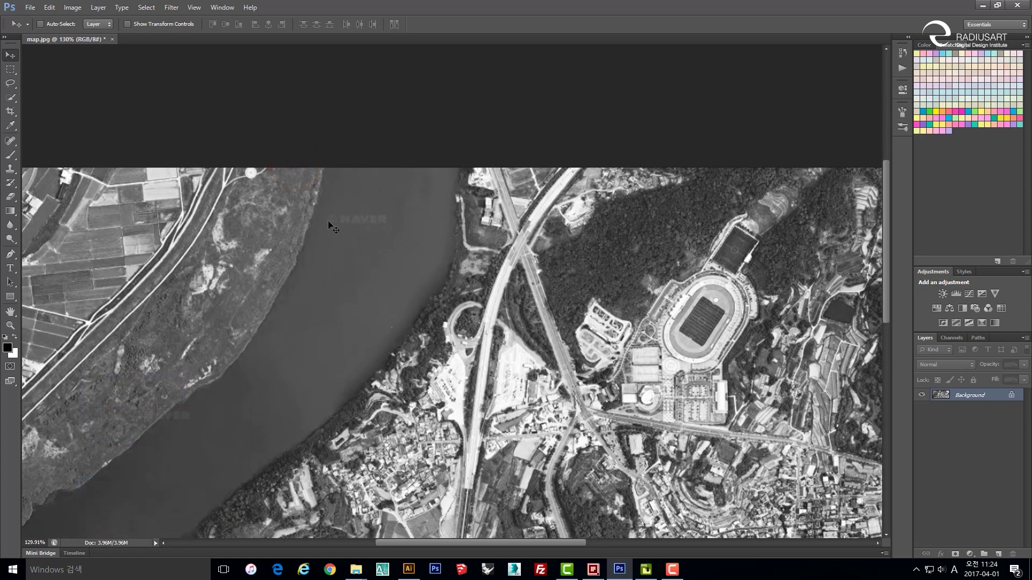
left_click(9, 141)
left_click_drag(9, 142, 63, 150)
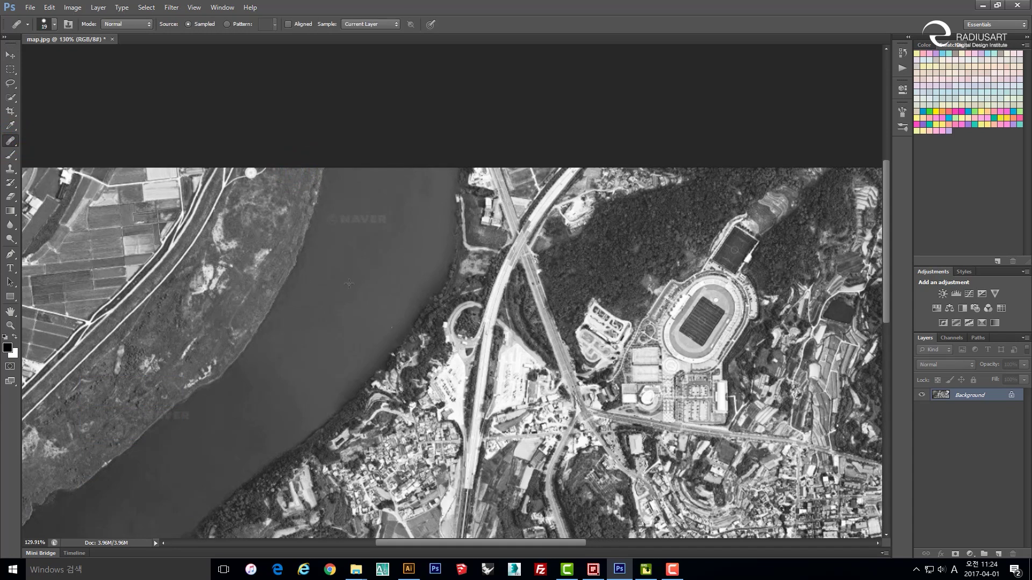
key("Caps_Lock")
left_click(976, 395)
key("space")
left_click(387, 263)
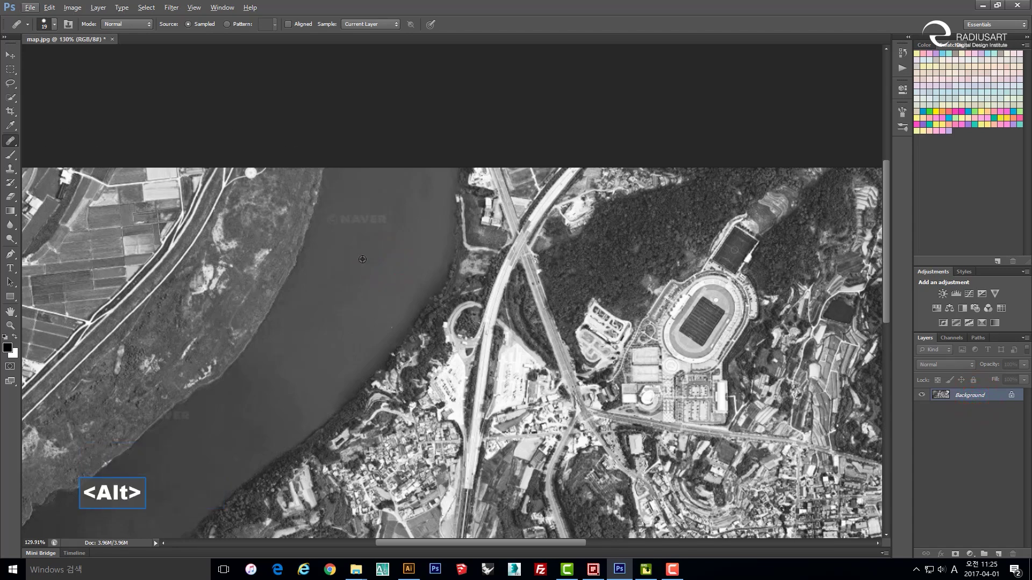
key("alt")
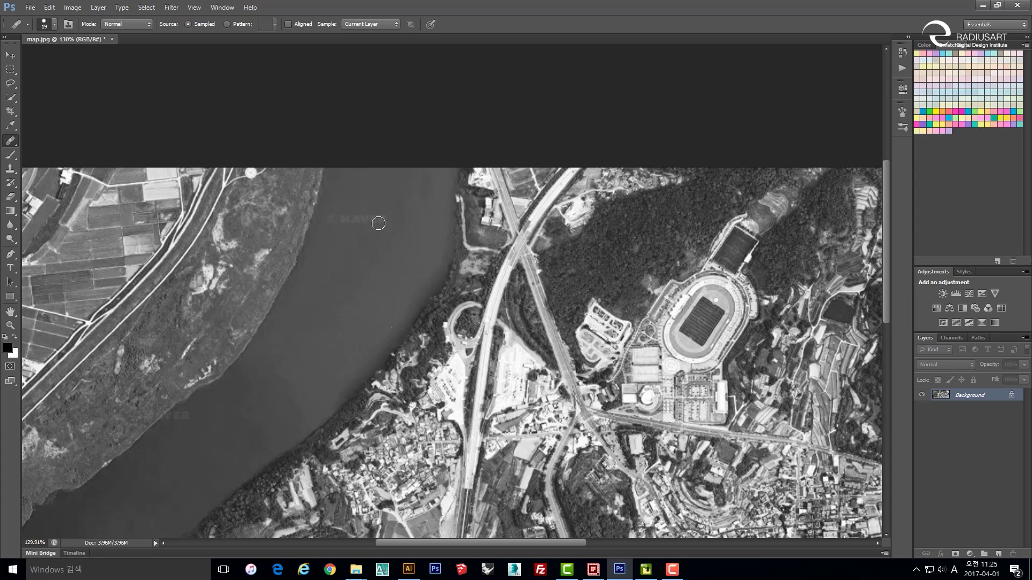
key("alt")
left_click(363, 292, "alt")
left_click_drag(388, 218, 330, 218)
- Heal away the second NAVER watermark along the lower river bank using clean water as the sample
key("space")
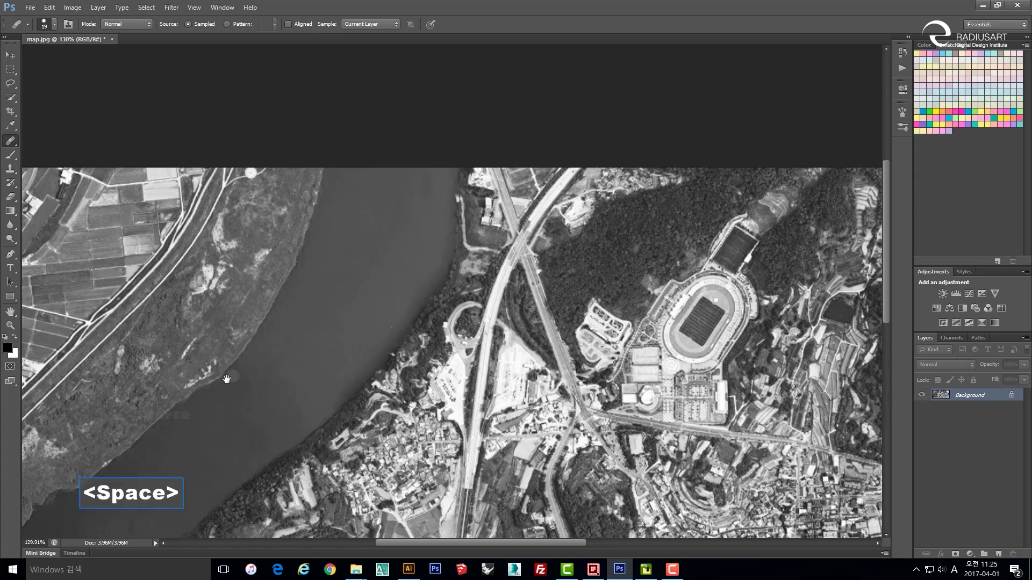
left_click_drag(226, 379, 316, 295)
scroll(253, 342, "up", 8)
left_click(382, 295, "alt")
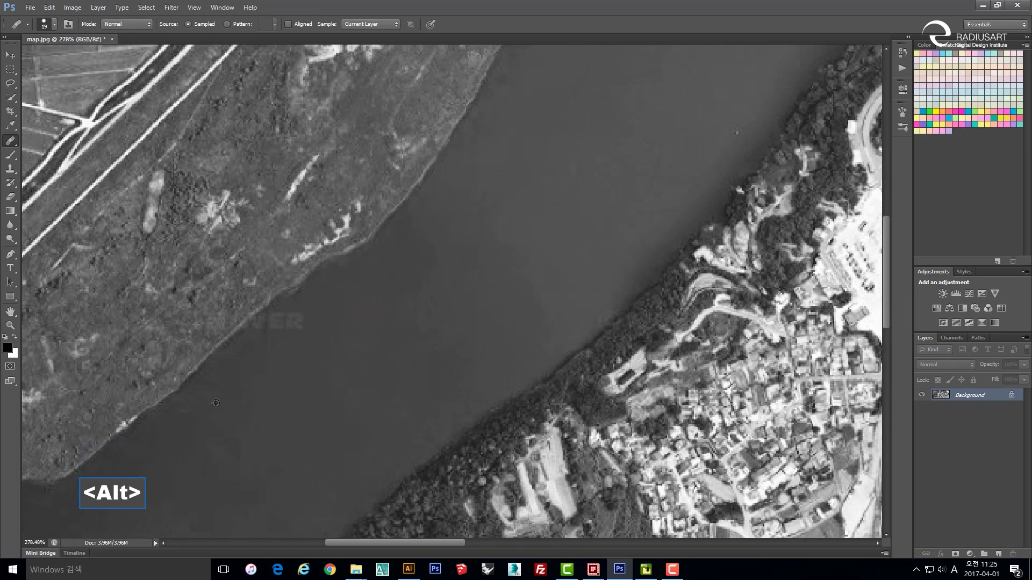
left_click(285, 322)
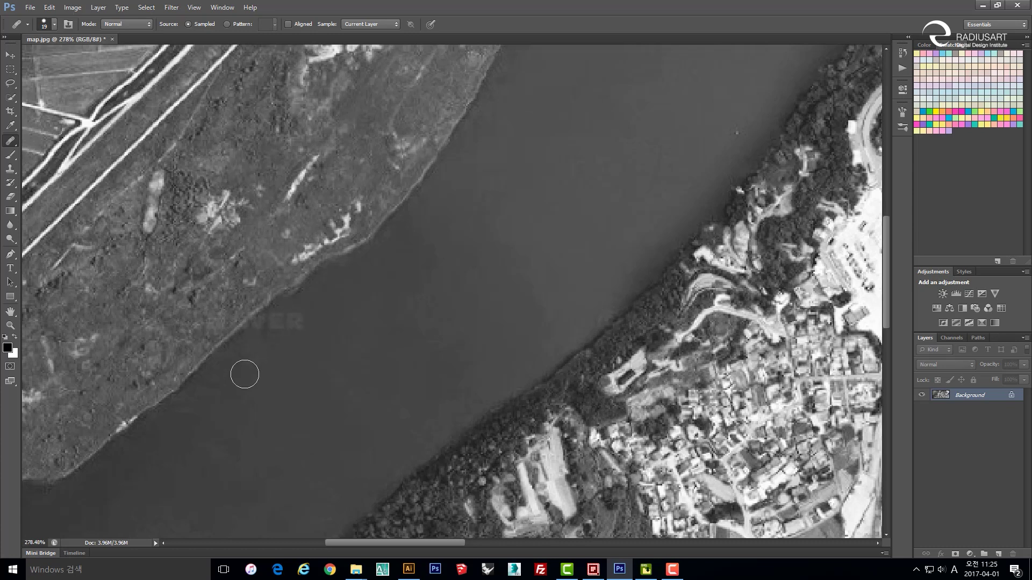
key("alt")
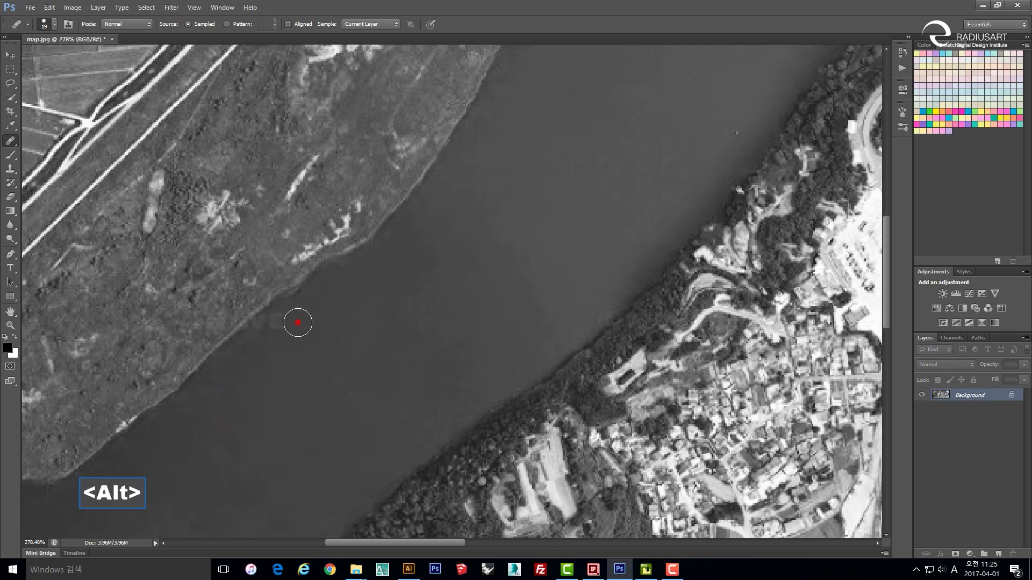
left_click(298, 323, "alt")
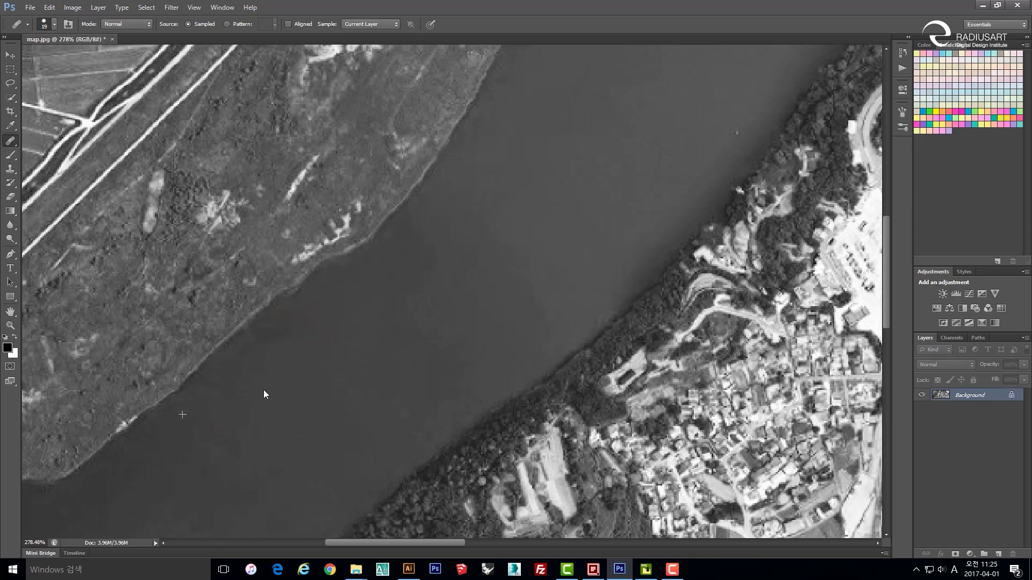
scroll(366, 325, "down", 4, "alt")
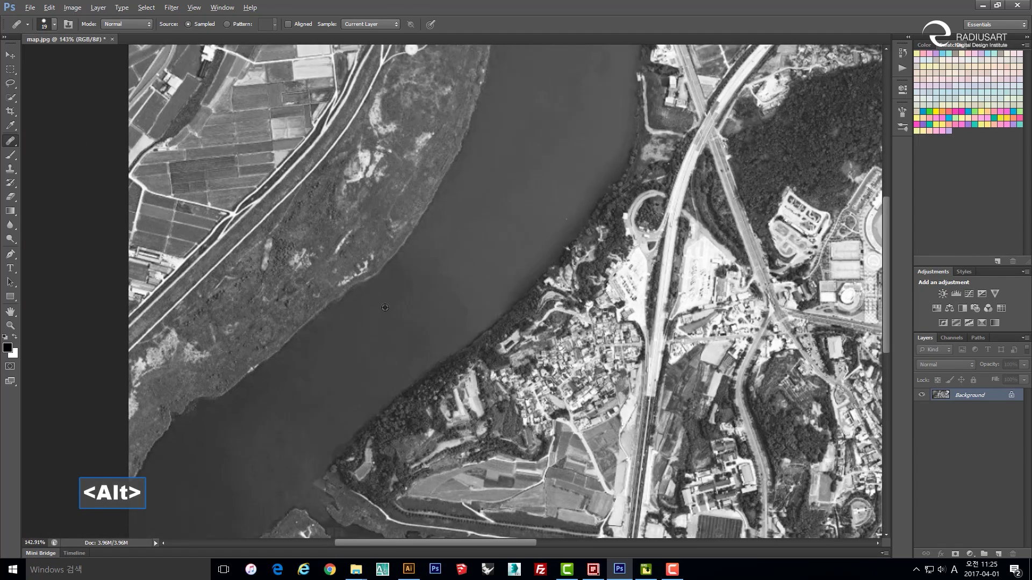
left_click_drag(410, 316, 361, 333)
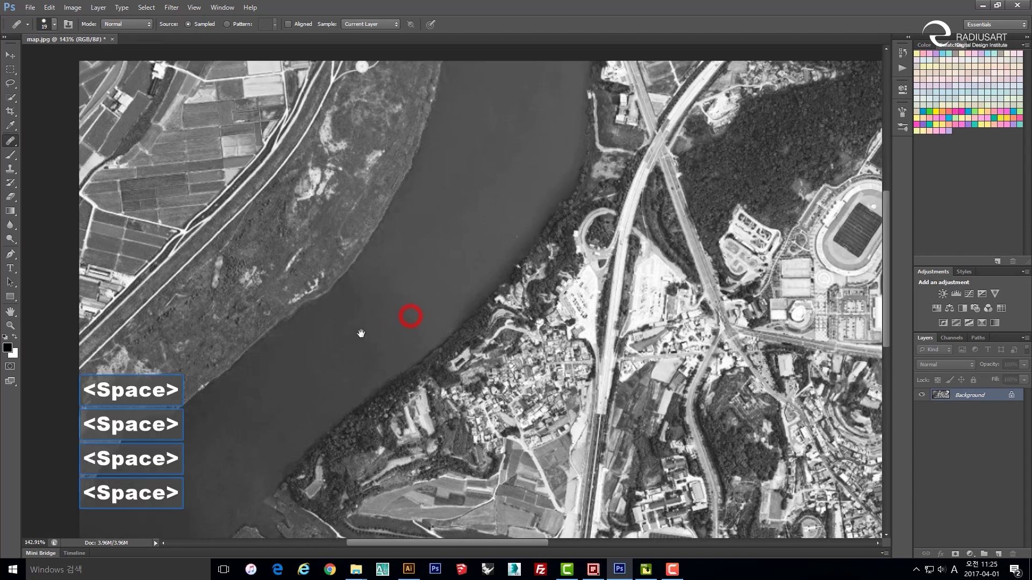
scroll(414, 320, "down", 2, "alt")
left_click_drag(451, 295, 411, 271)
scroll(410, 271, "down", 1, "alt")
left_click_drag(330, 298, 334, 266)
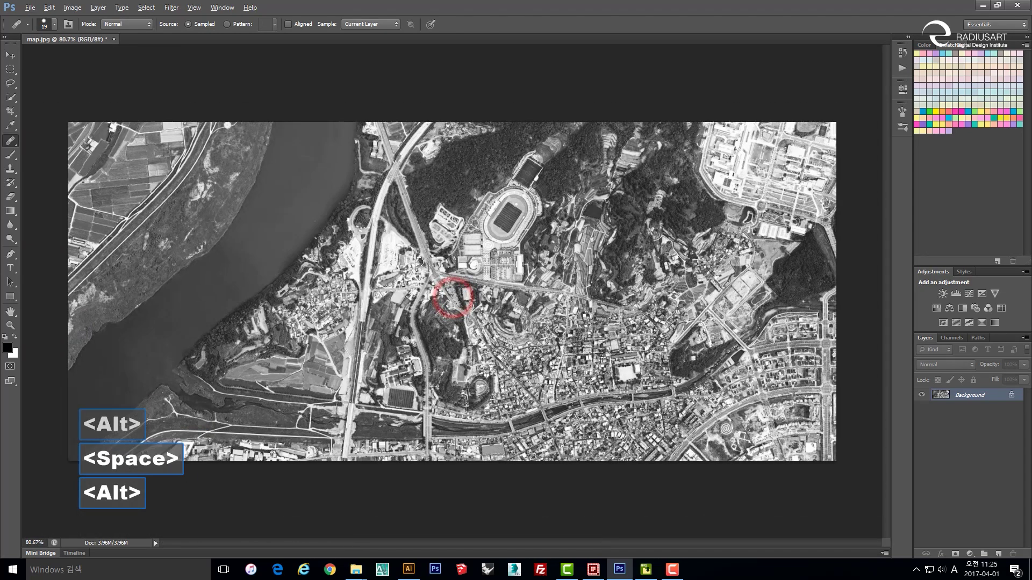
key("v")
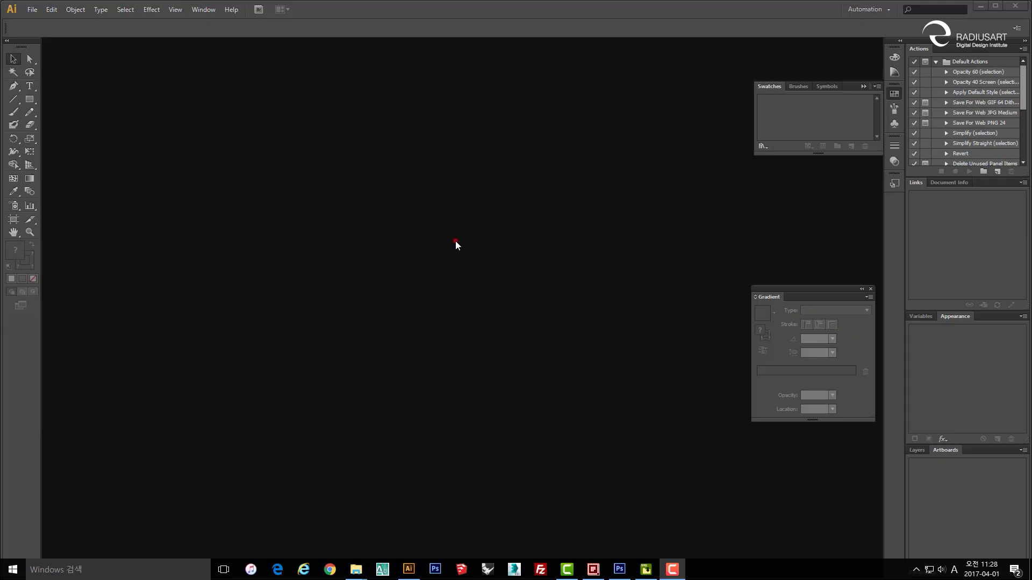
- Switch to Illustrator, open map.jpg and select the map image
double_click(456, 245)
left_click(398, 268)
double_click(351, 234)
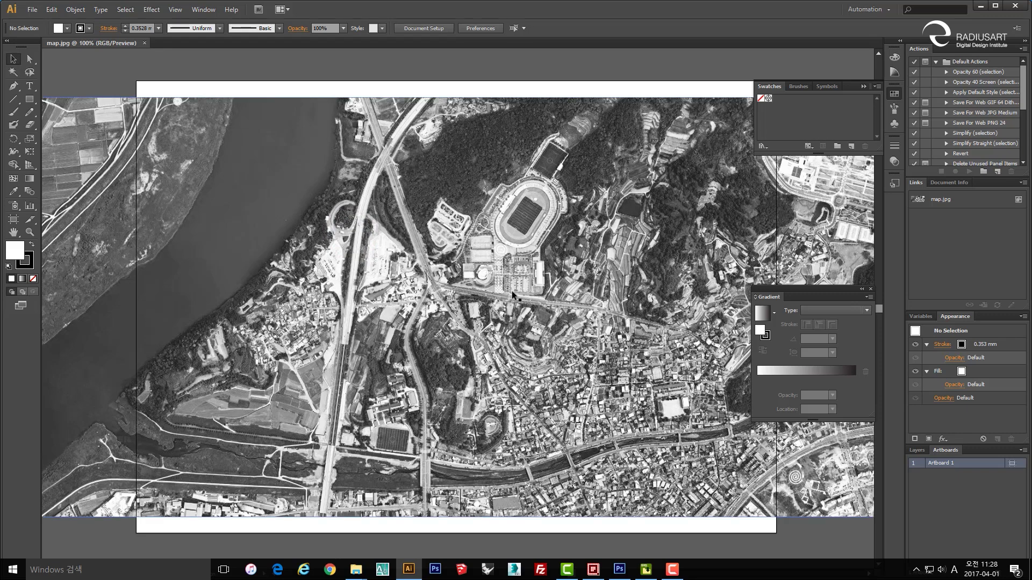
scroll(359, 261, "down", 2)
left_click(423, 275)
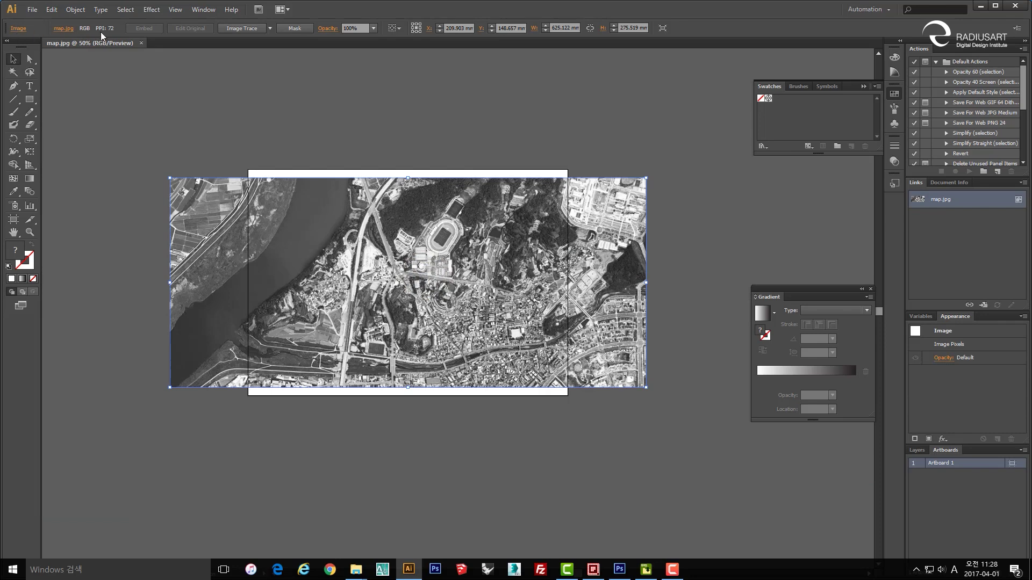
- Create a new A3 landscape document, 420 by 297 mm, with one artboard
left_click(32, 10)
left_click(46, 20)
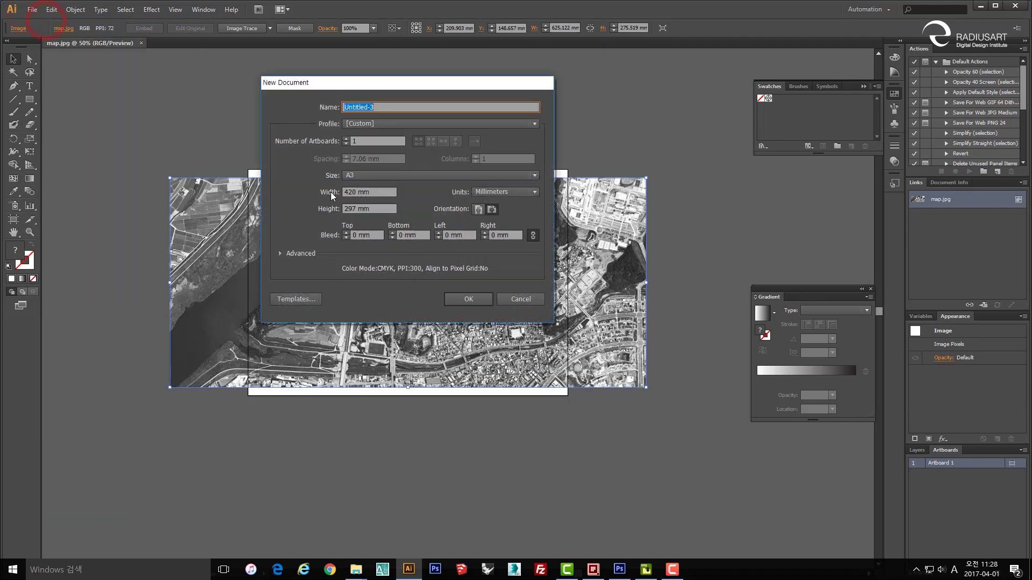
left_click(487, 299)
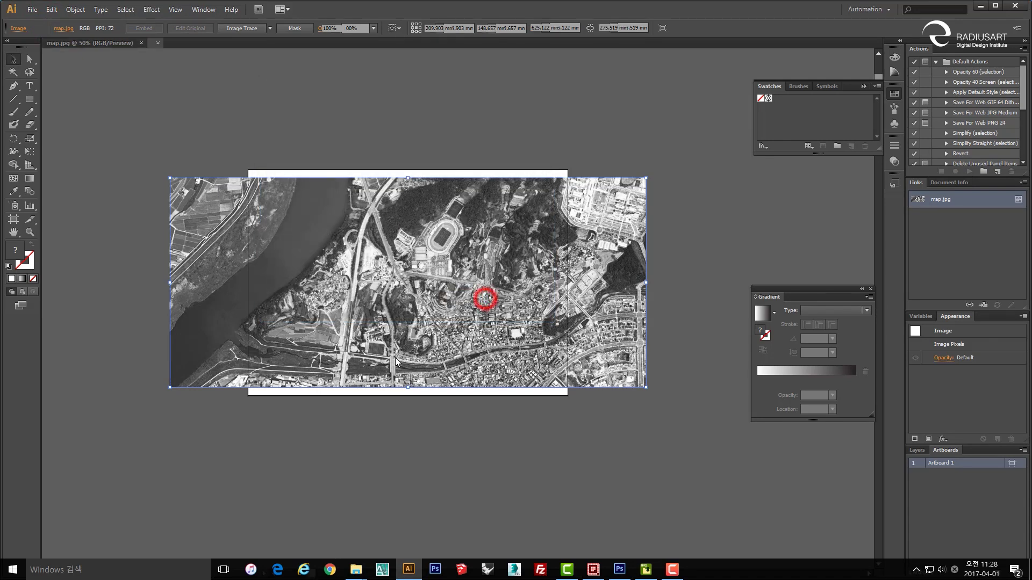
- Copy the map image from the map.jpg document and paste it into the new A3 document
key("ctrl+Tab")
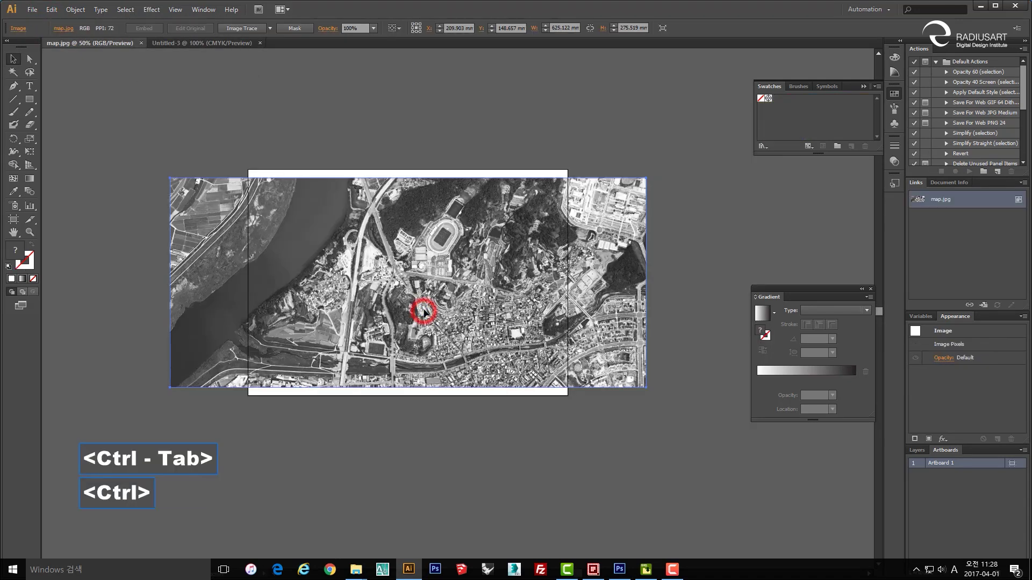
key("ctrl+Tab")
key("ctrl+v")
scroll(602, 233, "down", 3)
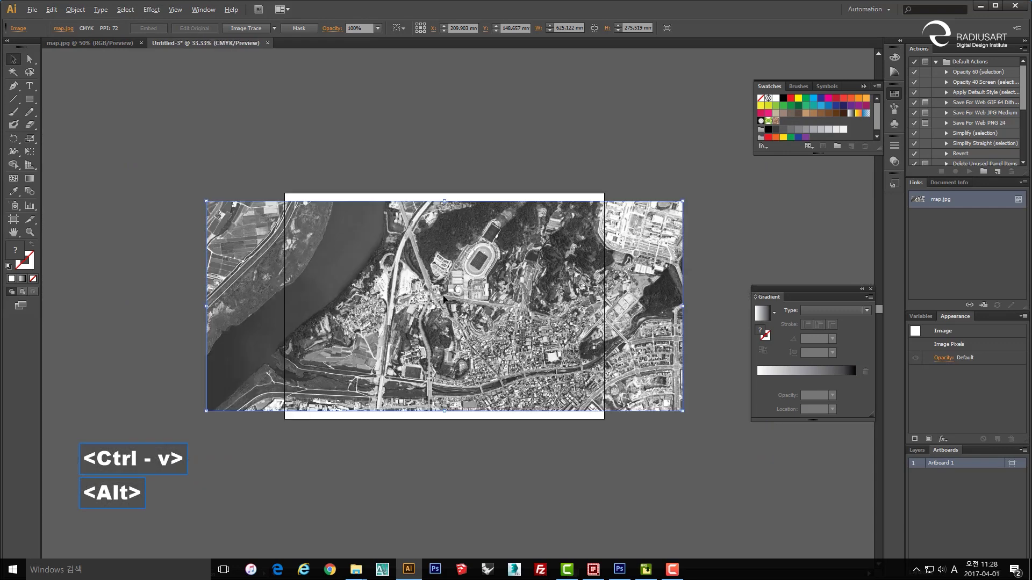
- Scale the pasted map image down proportionally to about 384 by 169 mm, fit it within the artboard and deselect it
left_click_drag(600, 235, 552, 263)
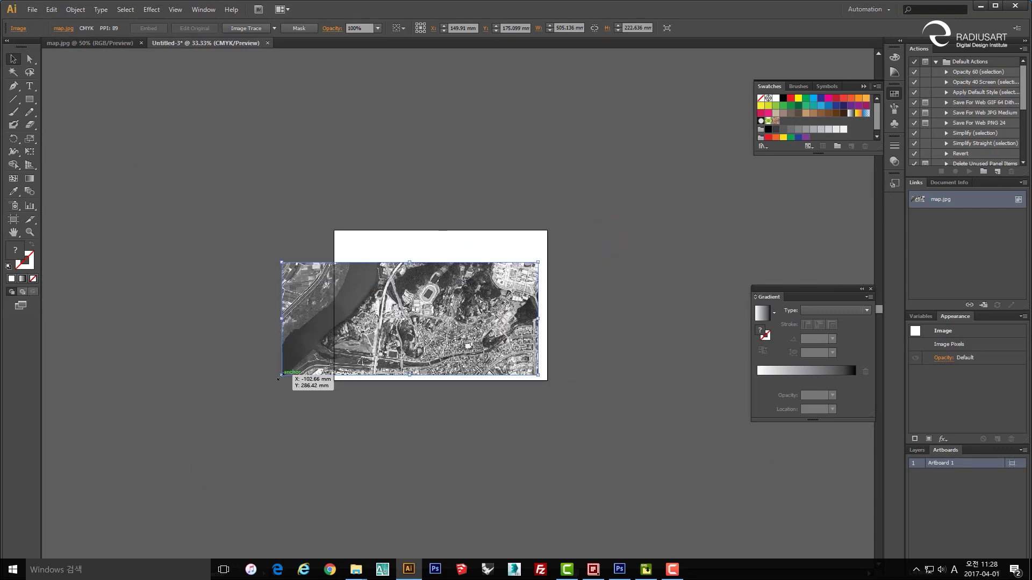
left_click_drag(280, 375, 342, 350)
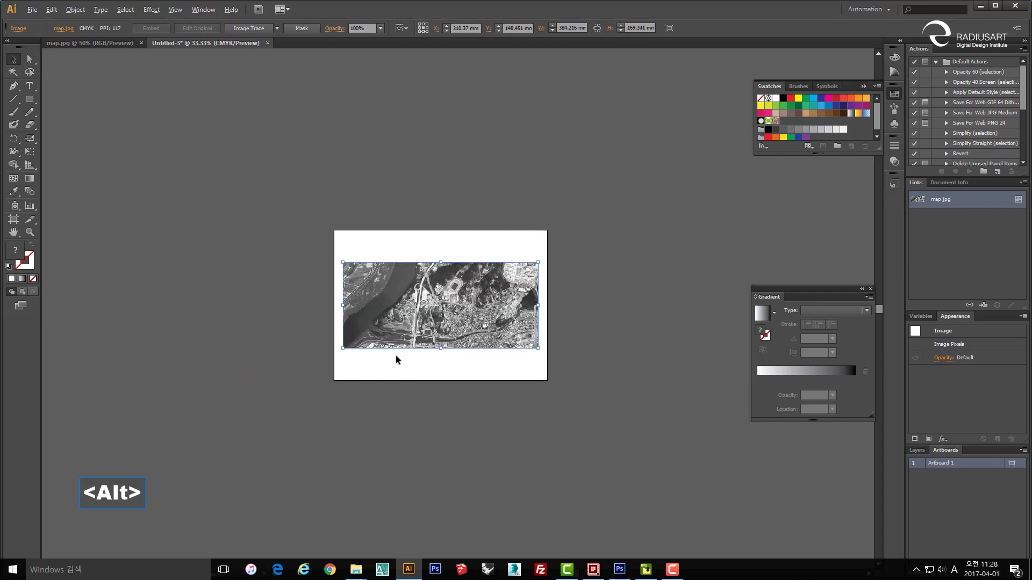
scroll(395, 356, "up", 1)
scroll(418, 350, "up", 1)
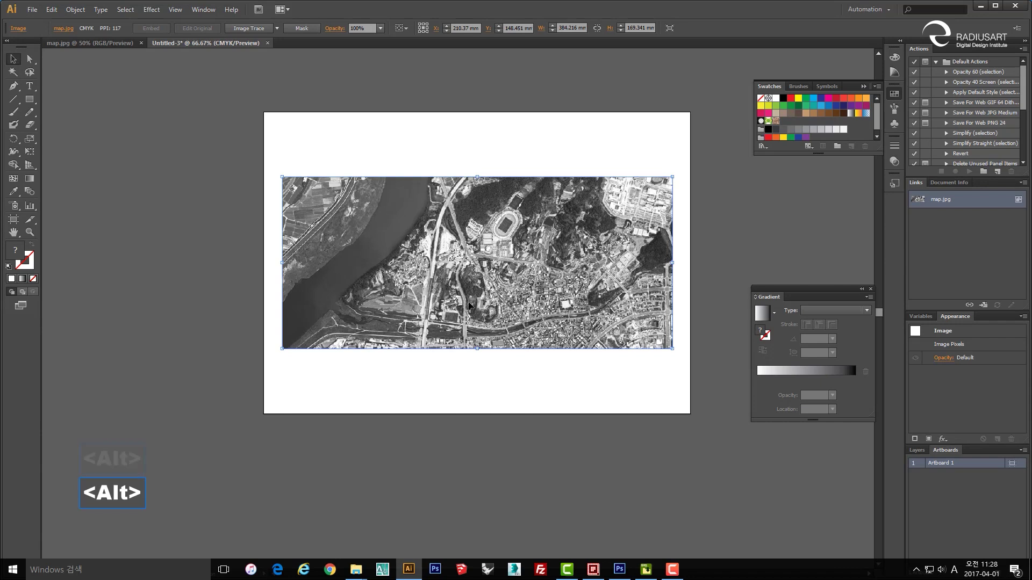
left_click_drag(473, 285, 470, 295)
left_click(725, 277)
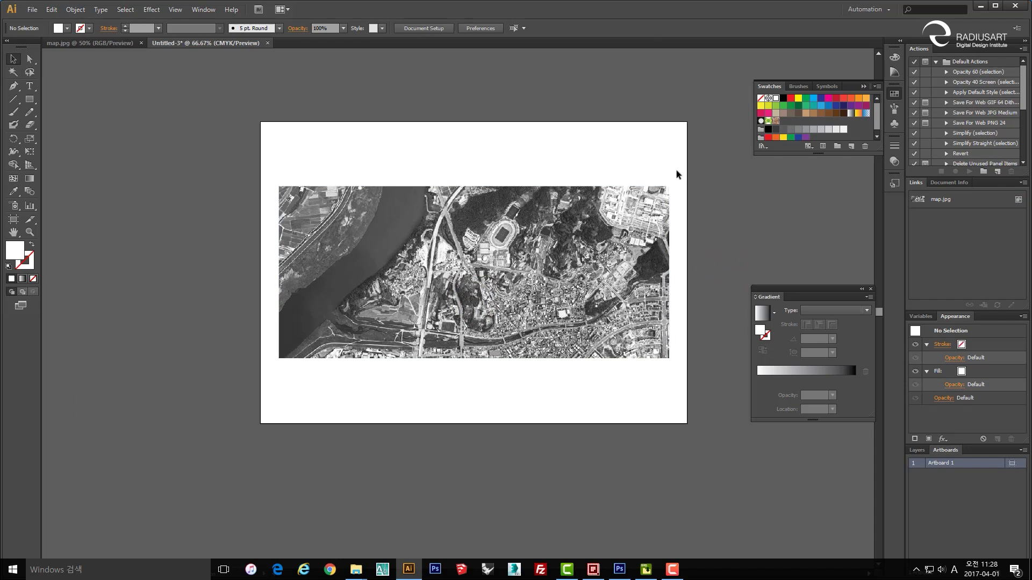
left_click_drag(445, 260, 461, 259)
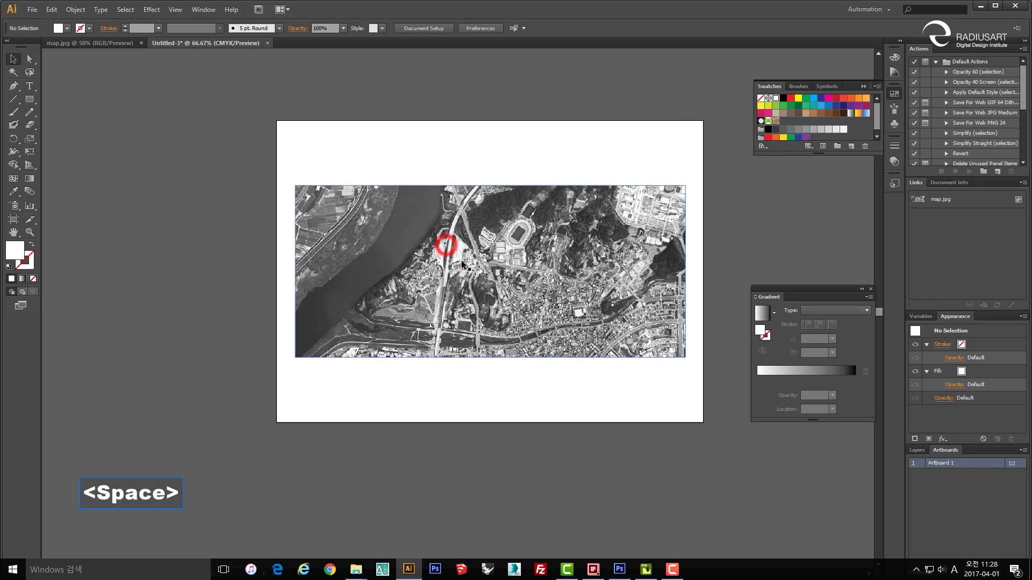
- Lock the map image on the artboard so it cannot be selected or moved
left_click(465, 267)
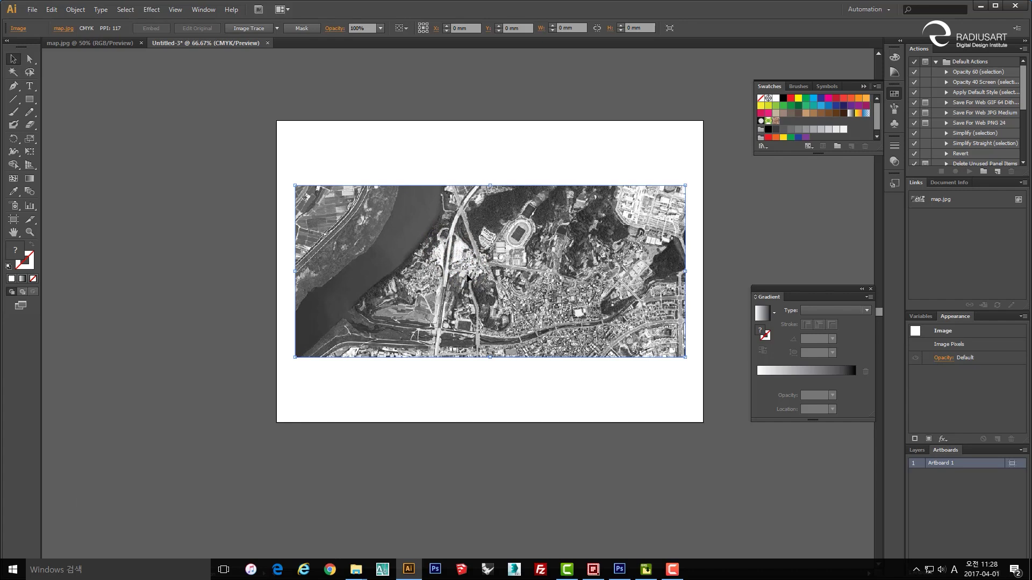
scroll(512, 381, "up", 1)
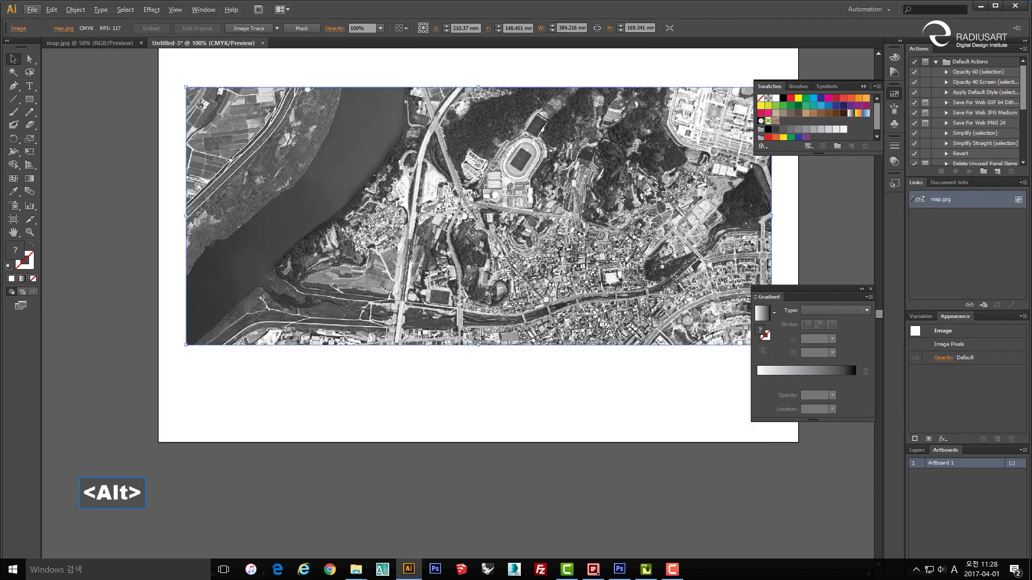
left_click_drag(540, 231, 516, 280)
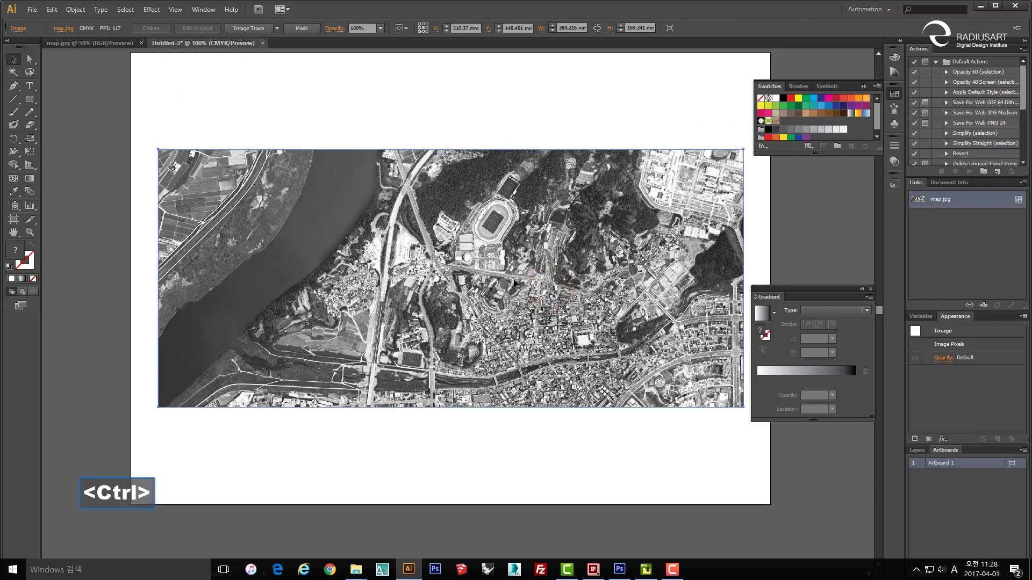
key("ctrl+2")
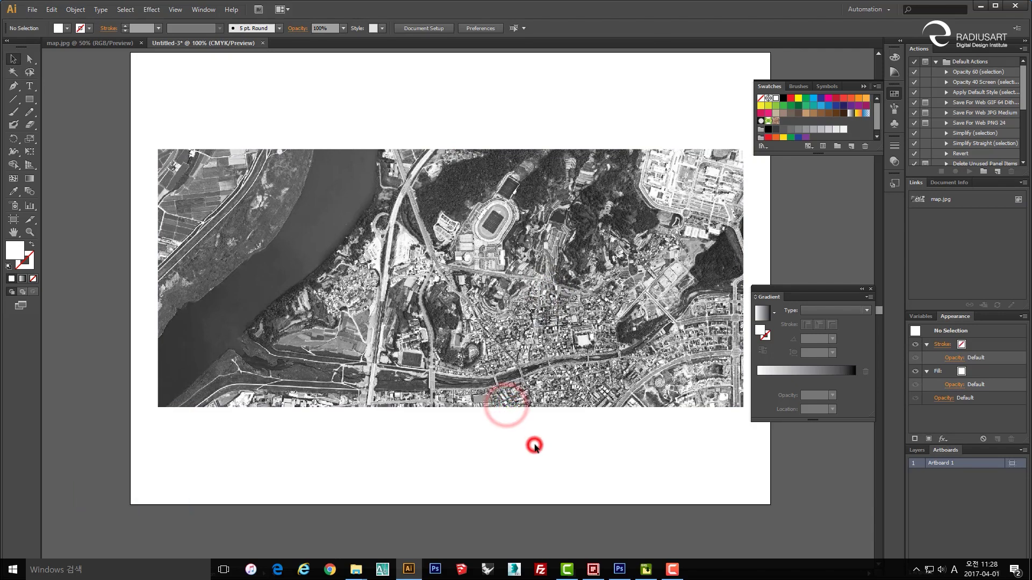
left_click_drag(534, 445, 508, 472)
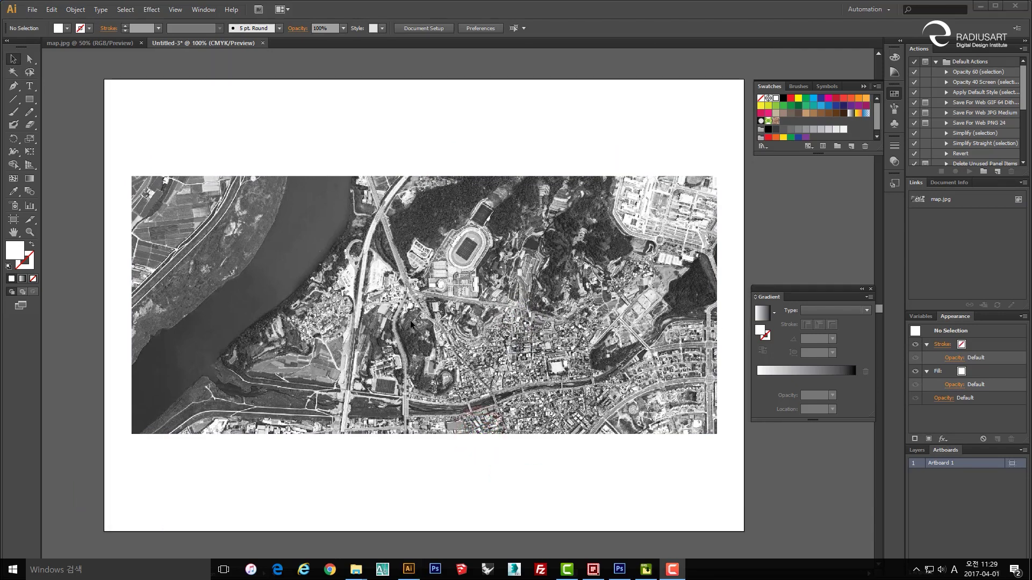
- Draw a closed Pen polygon, about 21 by 19 mm, over the site in the road junction south of the stadium
scroll(415, 297, "up", 3)
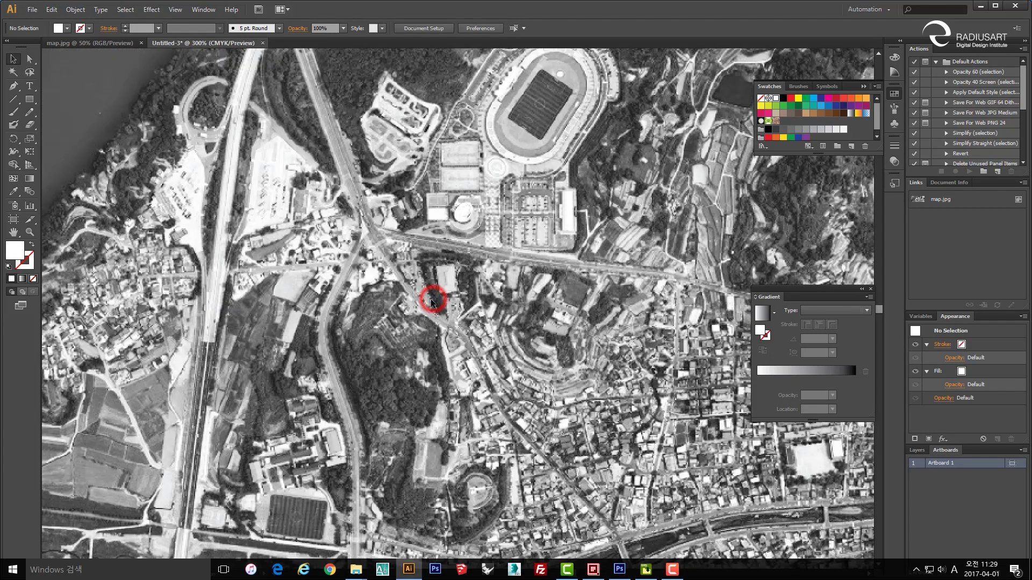
key("p")
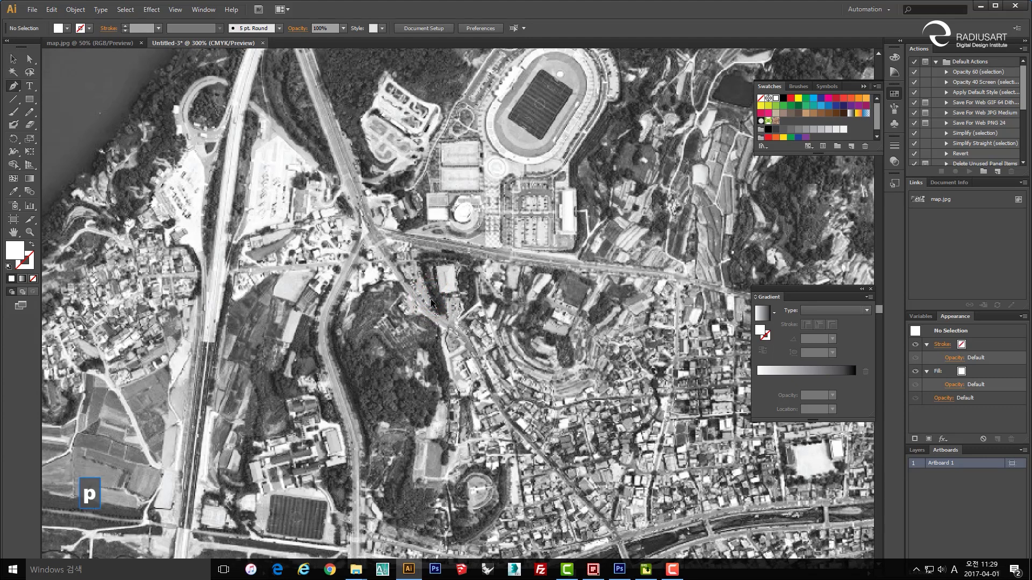
left_click(383, 236)
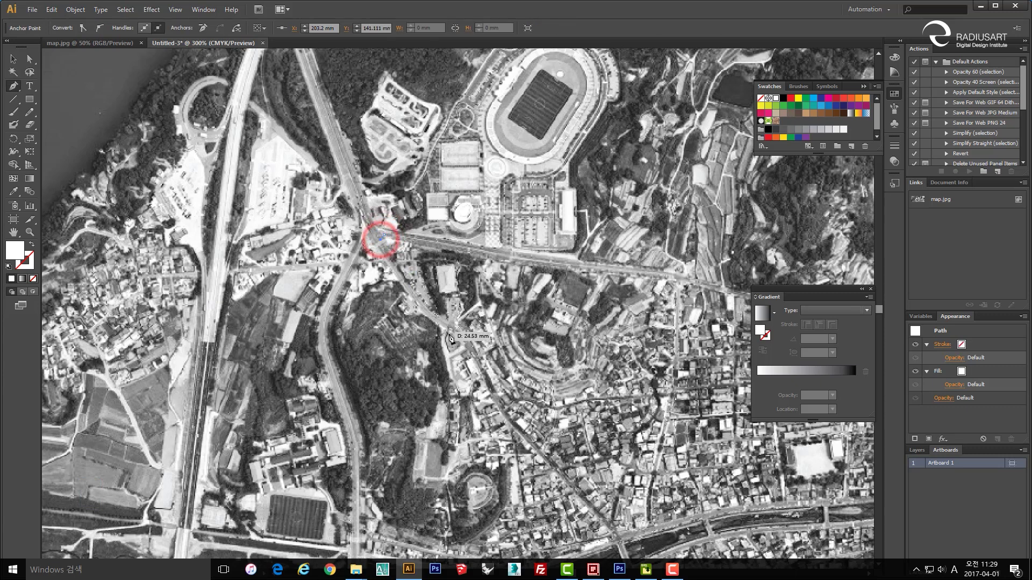
mouse_move(450, 322)
left_mouse_down()
mouse_move(465, 326)
mouse_move(483, 308)
mouse_move(452, 320)
left_mouse_up()
left_click(476, 301)
left_click(475, 254)
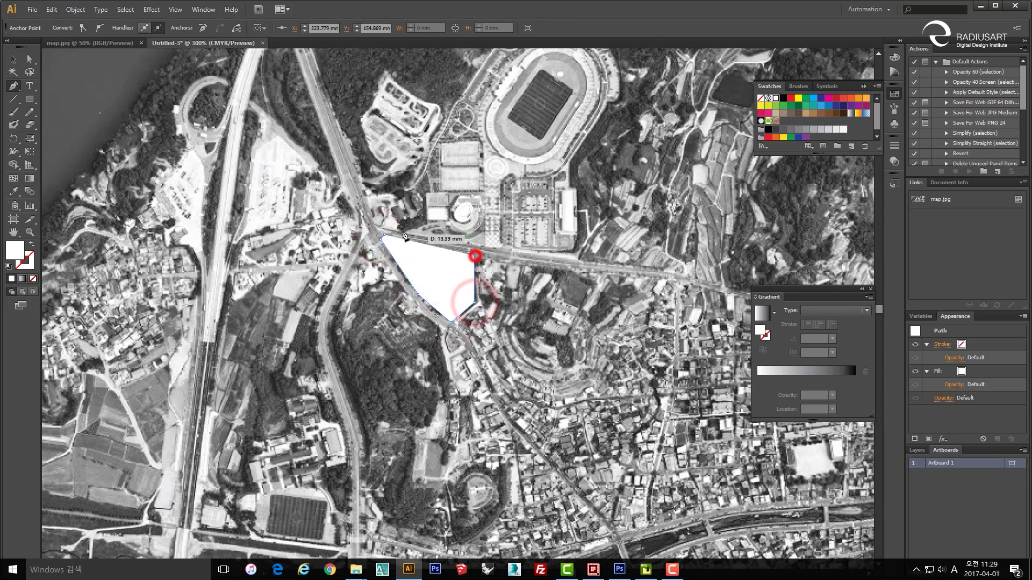
left_click(385, 238)
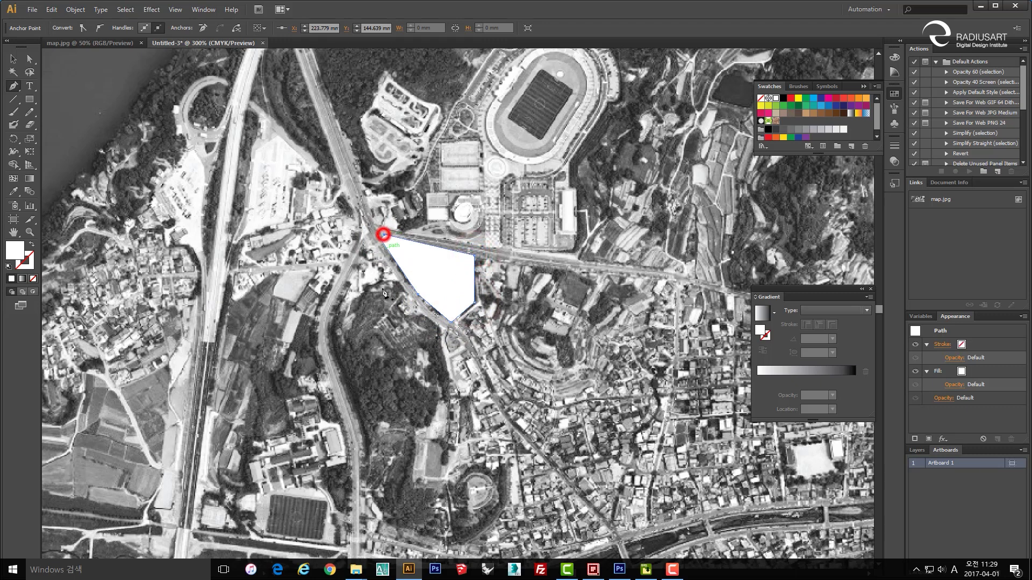
left_click_drag(385, 238, 356, 255)
- Fill the site polygon with red and deselect it
key("v")
left_click(470, 289)
left_click(423, 292)
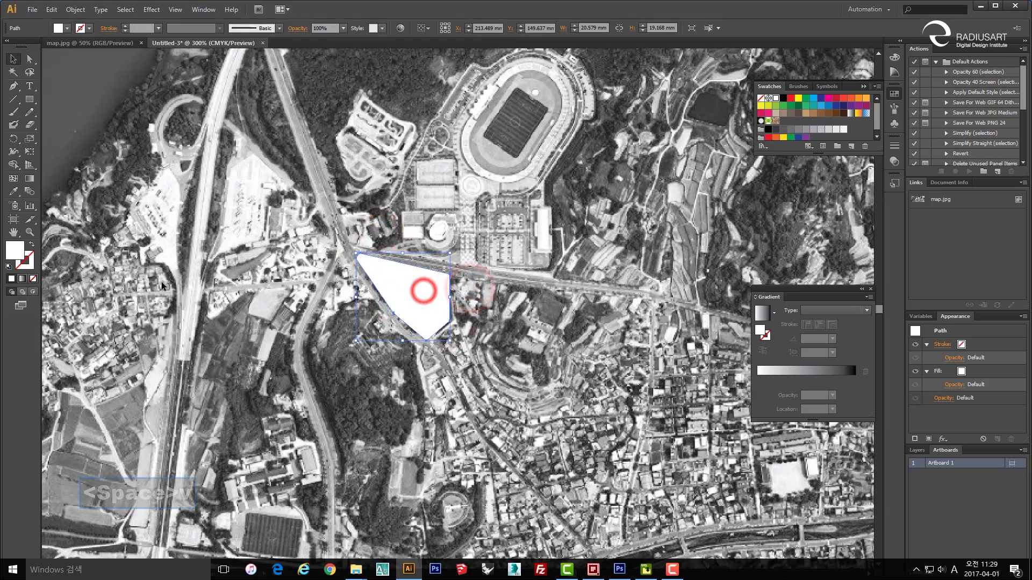
double_click(16, 248)
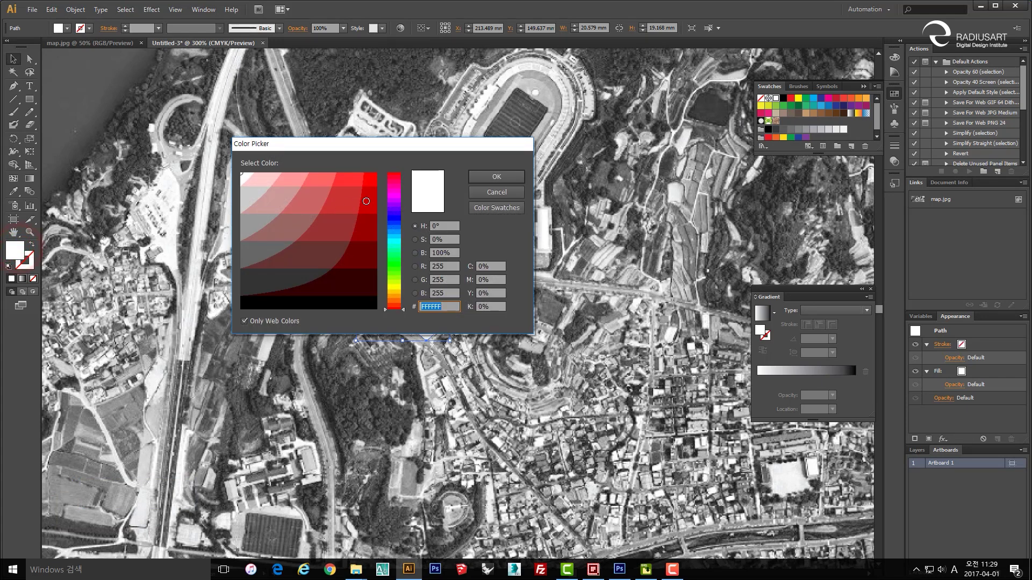
left_click(367, 202)
left_click(494, 179)
left_click(510, 301)
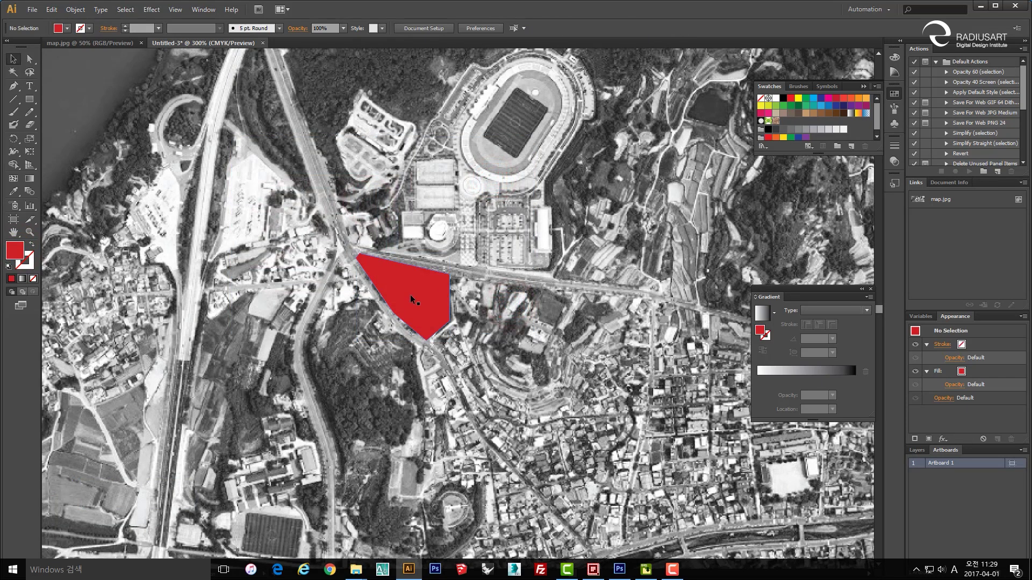
- Set the red site polygon's opacity to 50% and deselect it
key("space")
left_click_drag(451, 306, 483, 317)
left_click(470, 299)
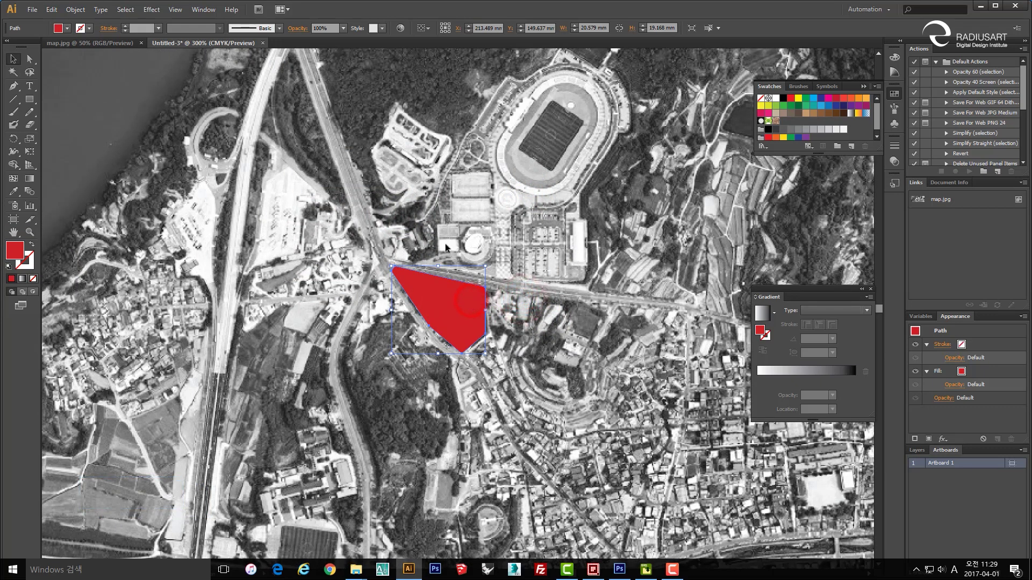
left_click(343, 28)
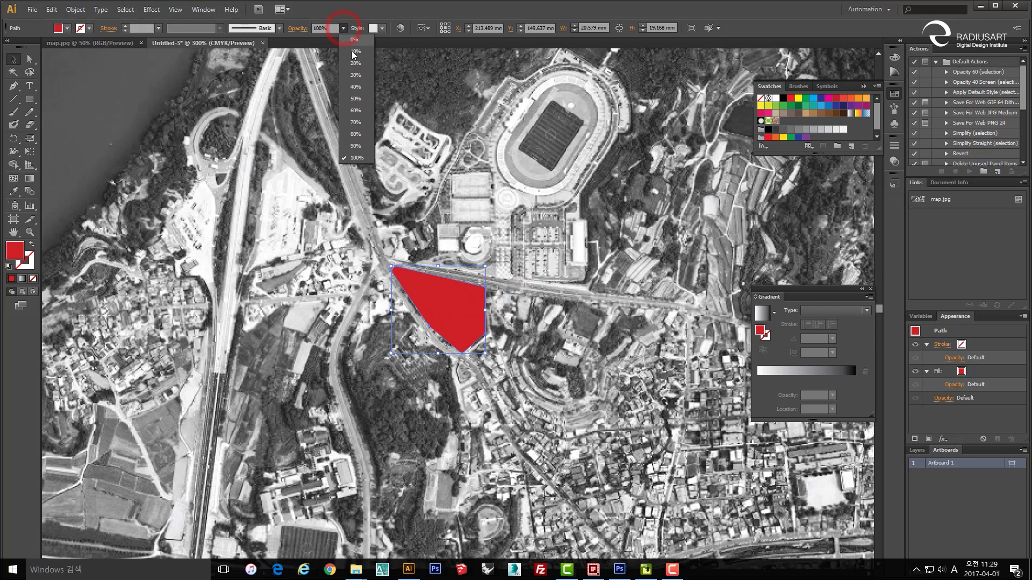
left_click(358, 88)
left_click(343, 28)
left_click(352, 95)
left_click(488, 202)
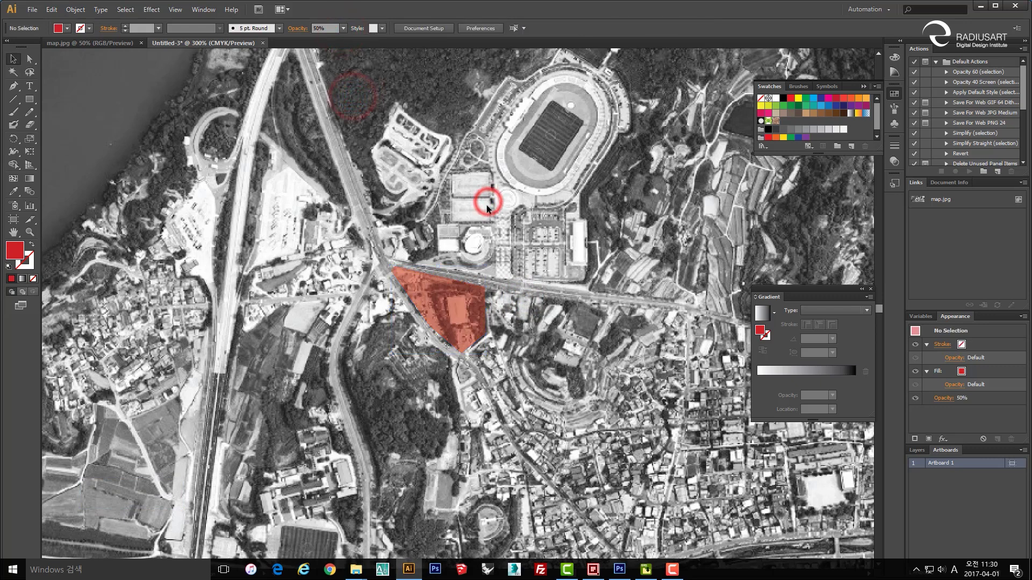
- Add the text label "SITE" in capitals on the map just below the red polygon
key("space")
left_click_drag(434, 402, 436, 388)
key("t")
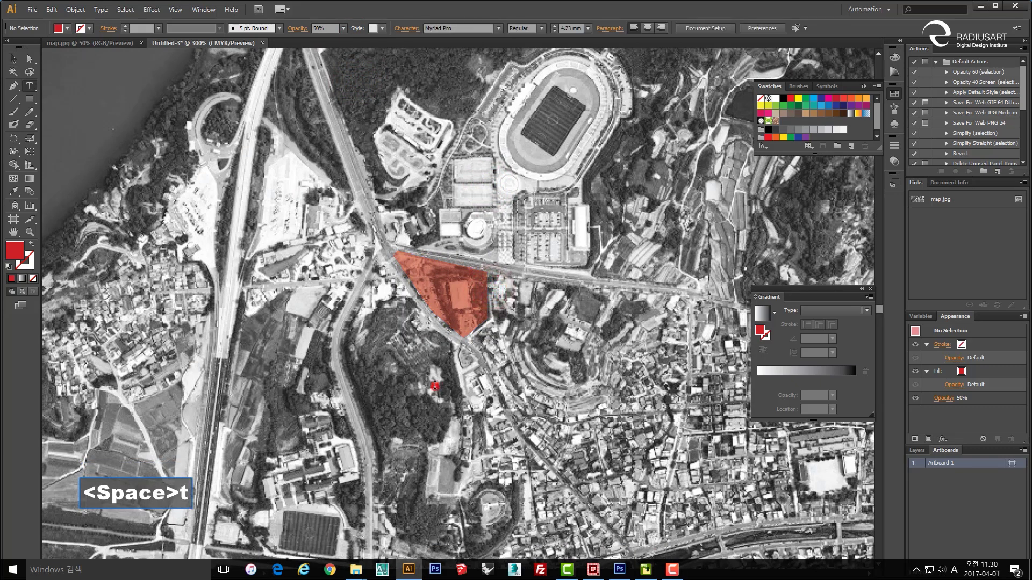
left_click(436, 388)
type("S")
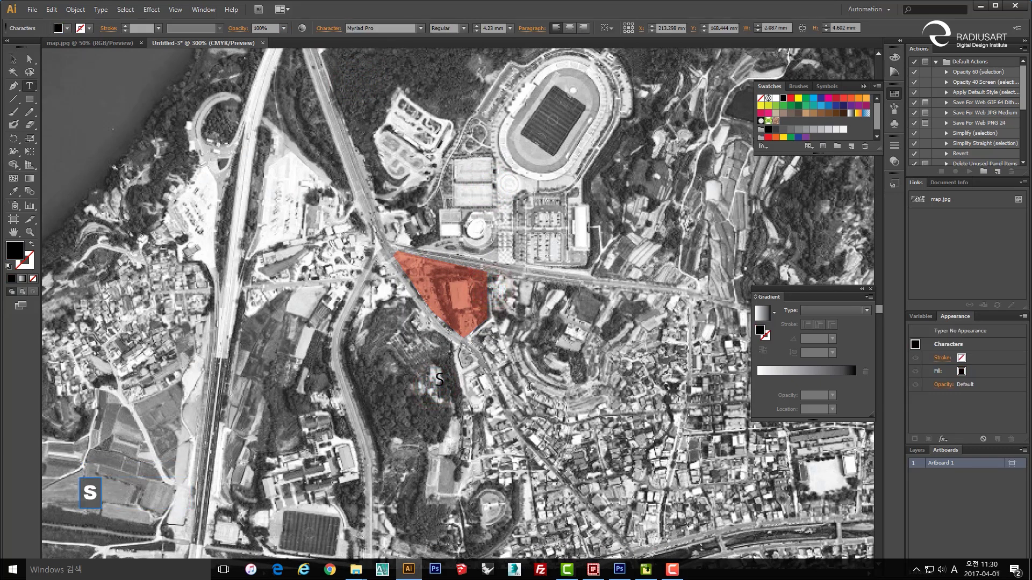
key("Caps_Lock")
type("ITE")
- Change the fill color of the whole SITE label to white and finish editing the text
key("ctrl+a")
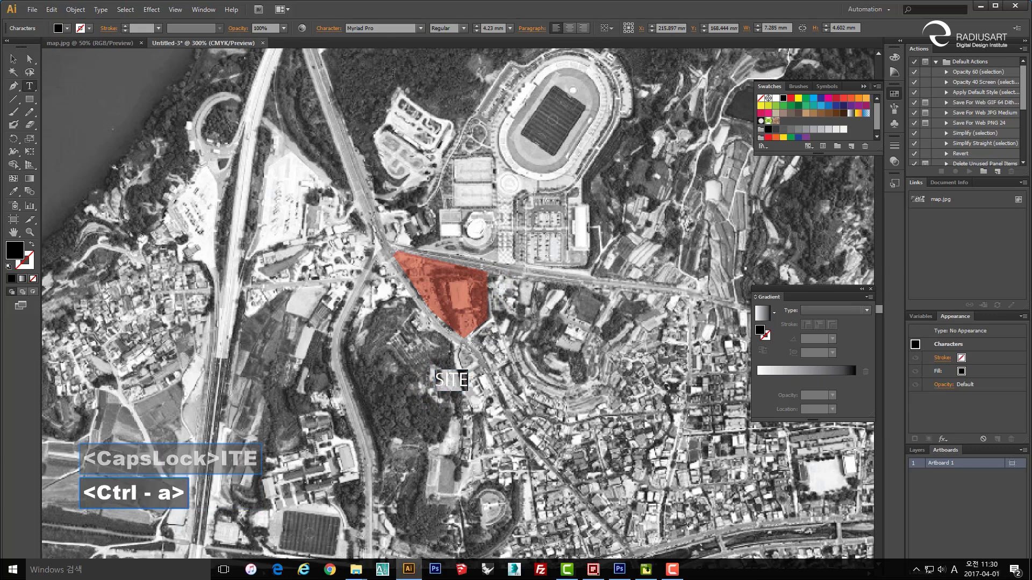
left_click(67, 28)
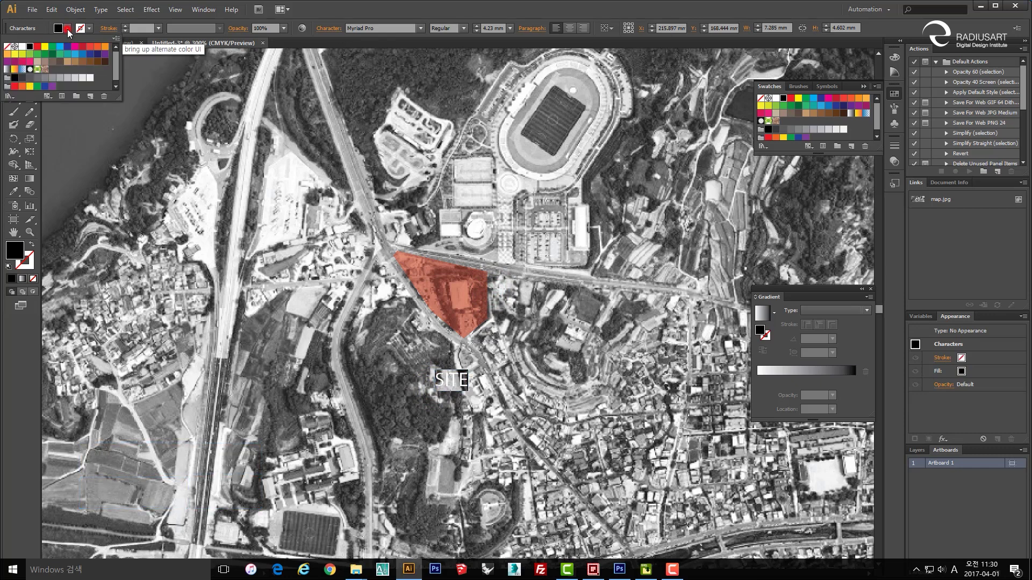
left_click(23, 46)
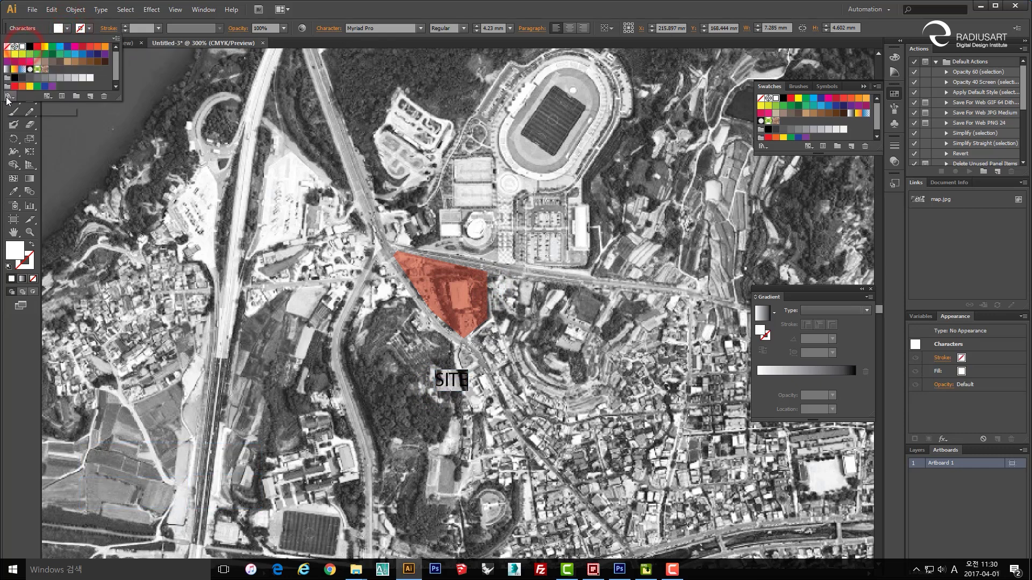
key("Escape")
key("Escape")
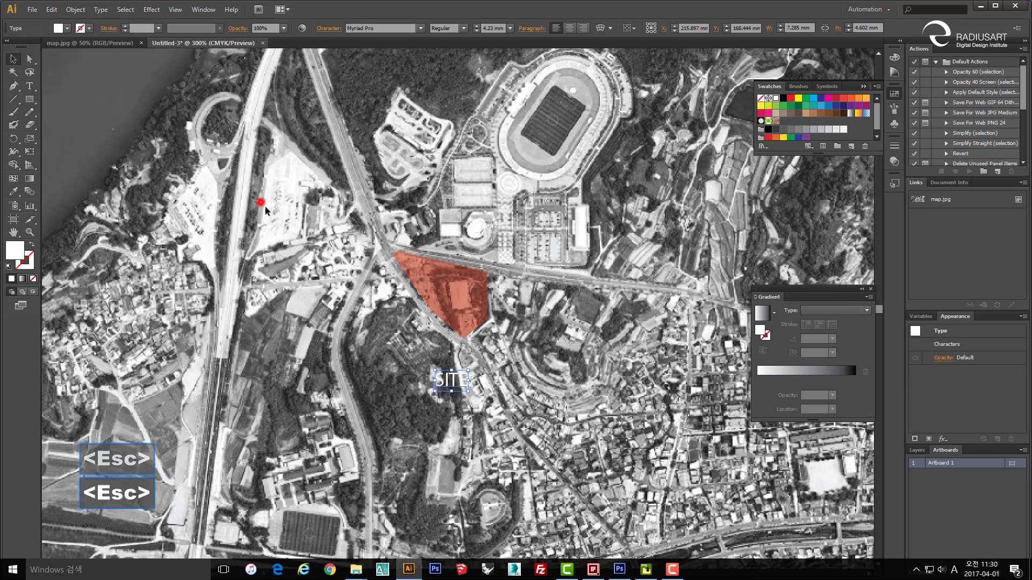
left_click(258, 201)
- Move the SITE label into the middle of the red polygon and deselect it
left_click_drag(459, 382, 463, 299)
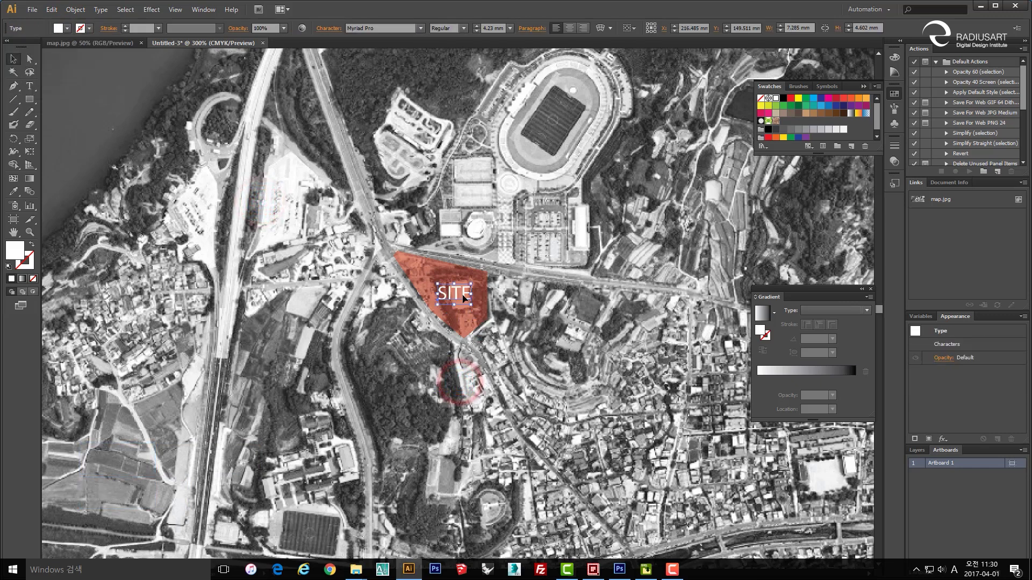
left_click(559, 337)
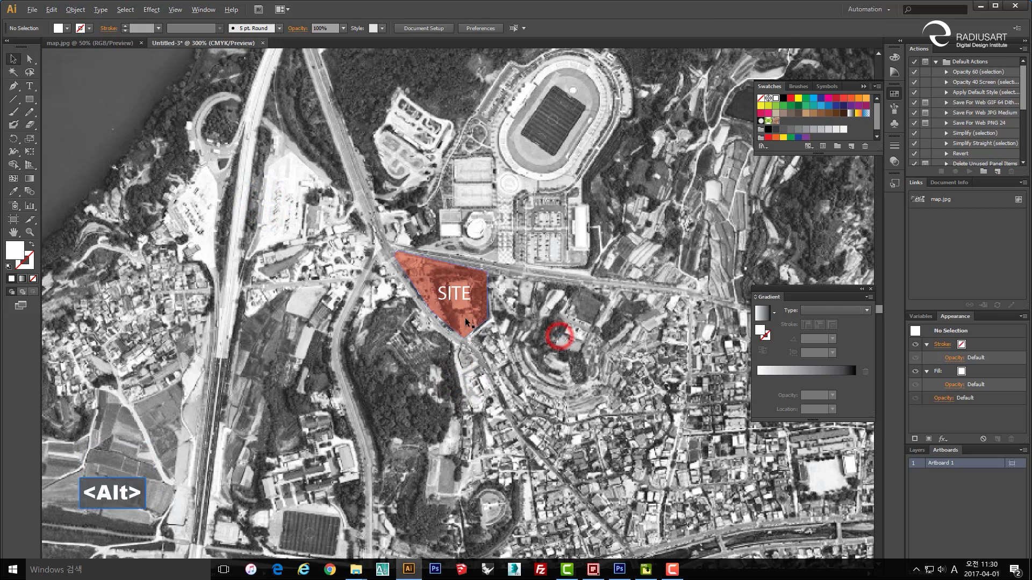
scroll(466, 285, "up", 2)
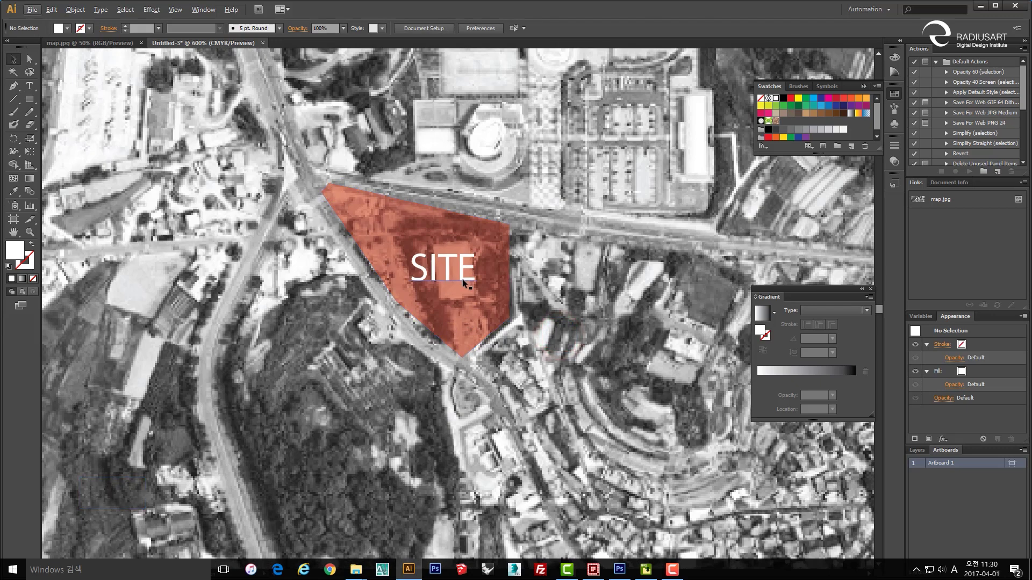
left_click_drag(462, 275, 460, 272)
left_click(552, 270)
- Duplicate the red site polygon to the upper right of the original and set the copy's opacity to 100%
left_click(512, 272)
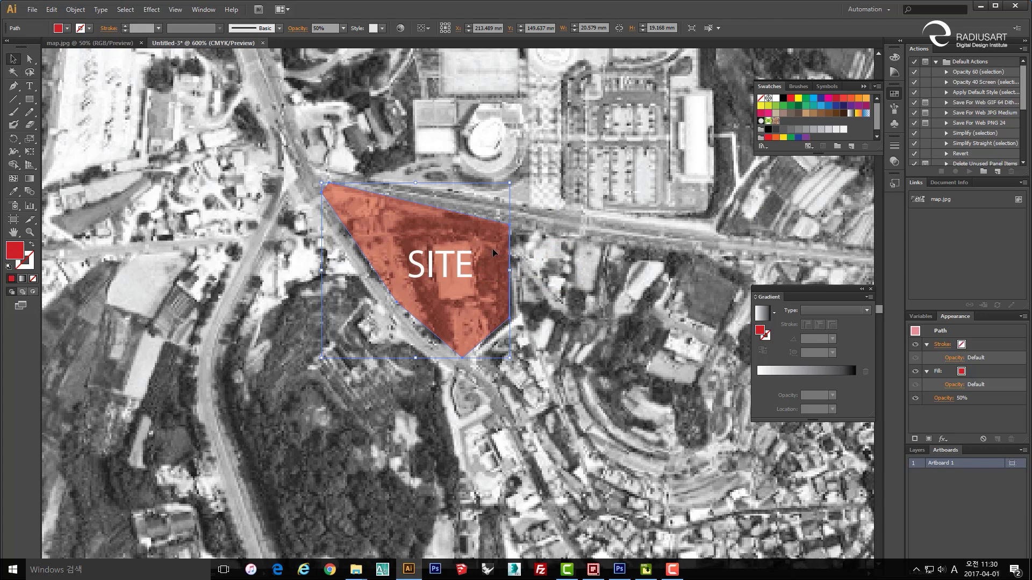
left_click_drag(482, 237, 714, 176)
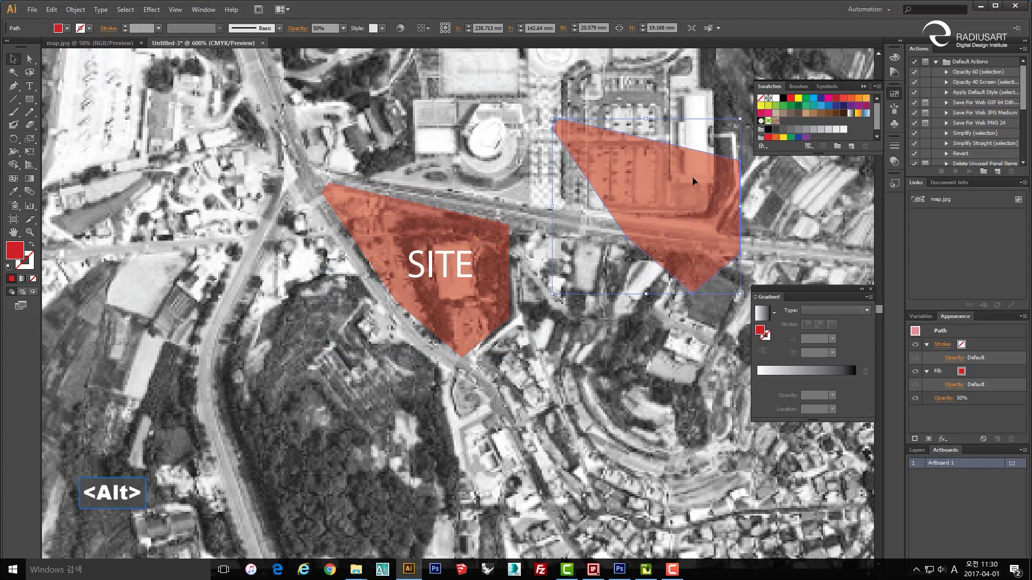
left_click(344, 28)
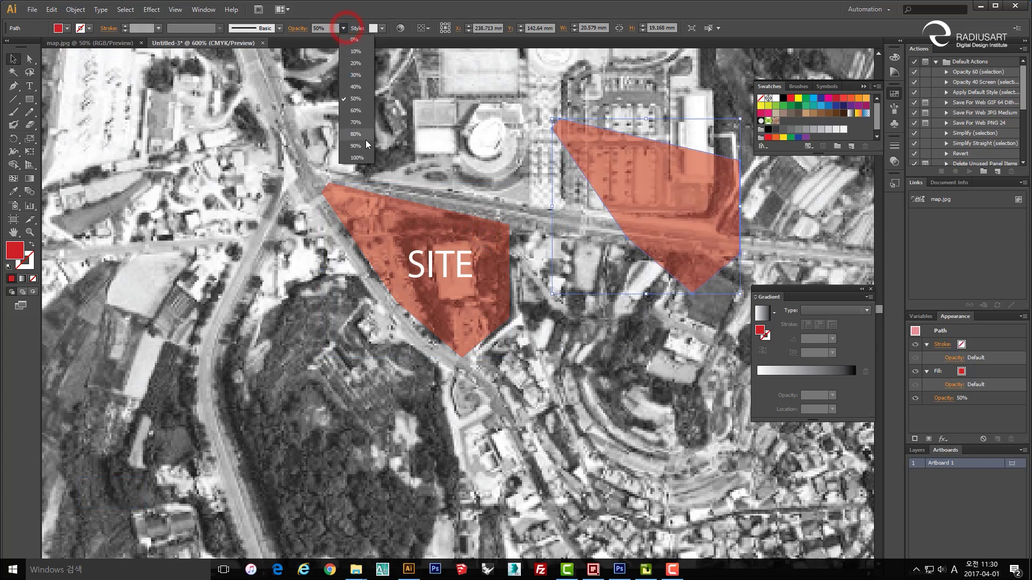
left_click(365, 157)
left_click(460, 163)
left_click(601, 202)
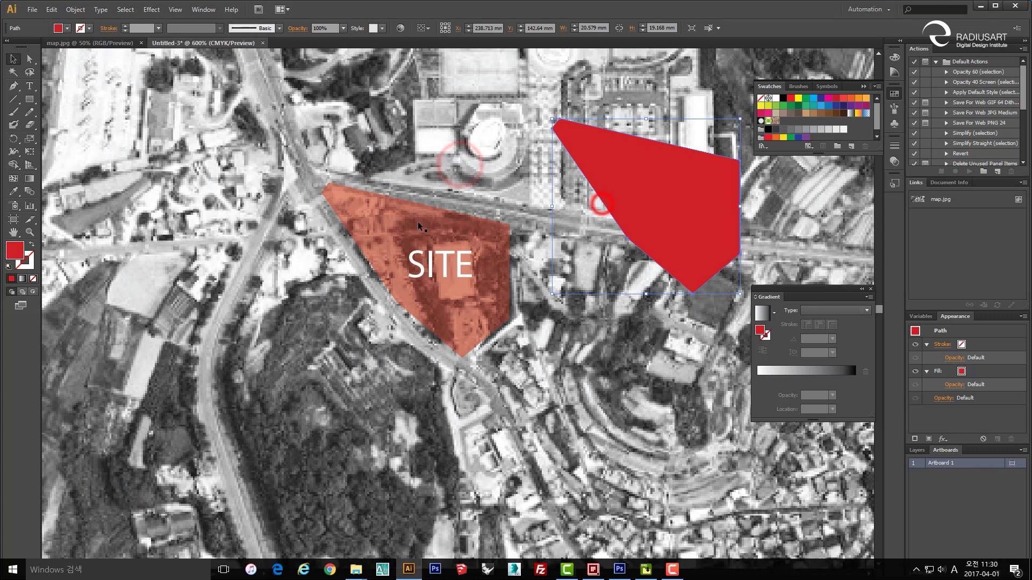
- Swap the fill and stroke of the copied polygon to make it a red outline without fill
left_click(31, 245)
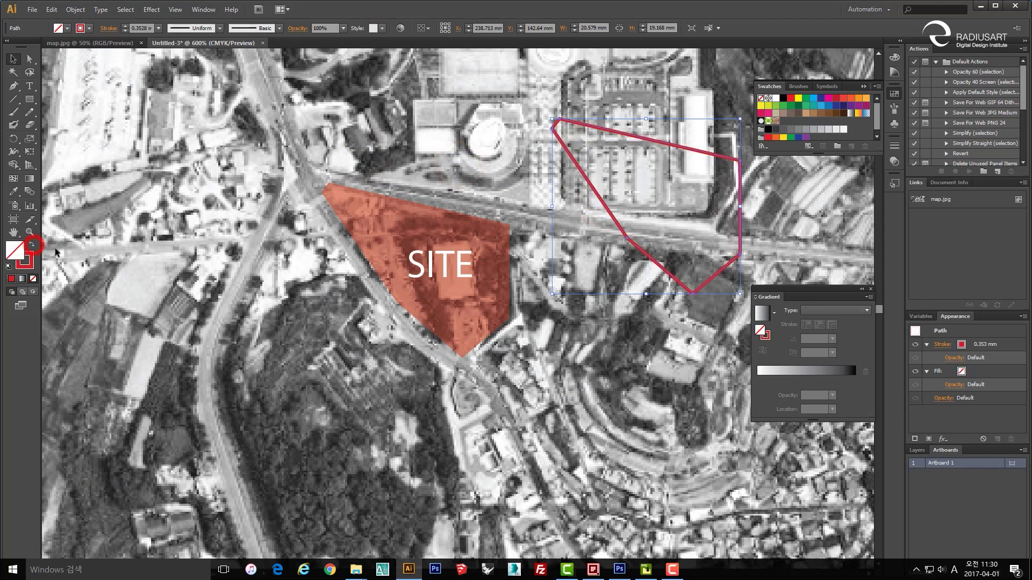
left_click(375, 159)
left_click(605, 207)
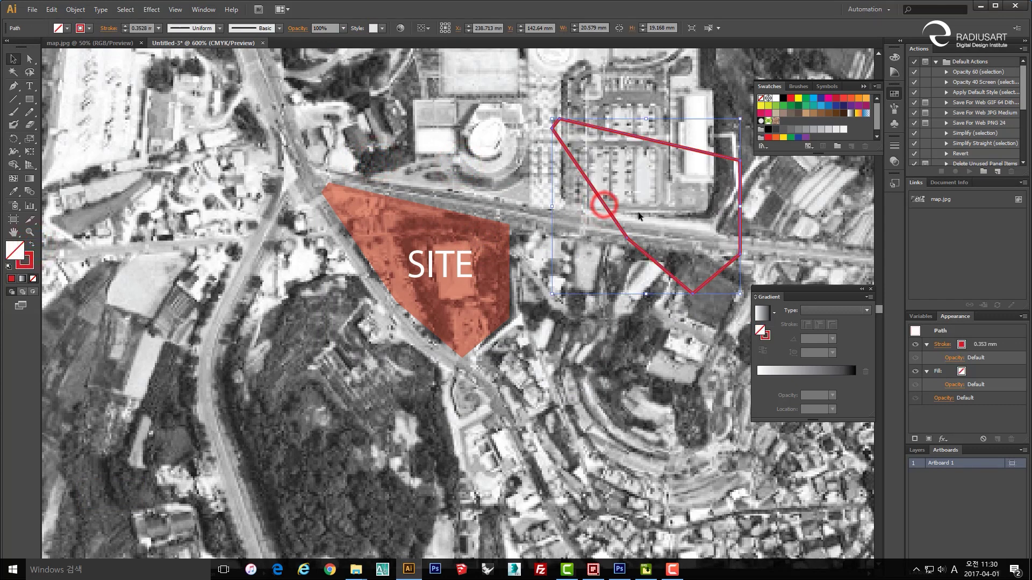
- Show the full stroke options and make the red outline dashed, trying a 3 mm dash and settling on 1 mm
left_click(895, 146)
left_click(883, 138)
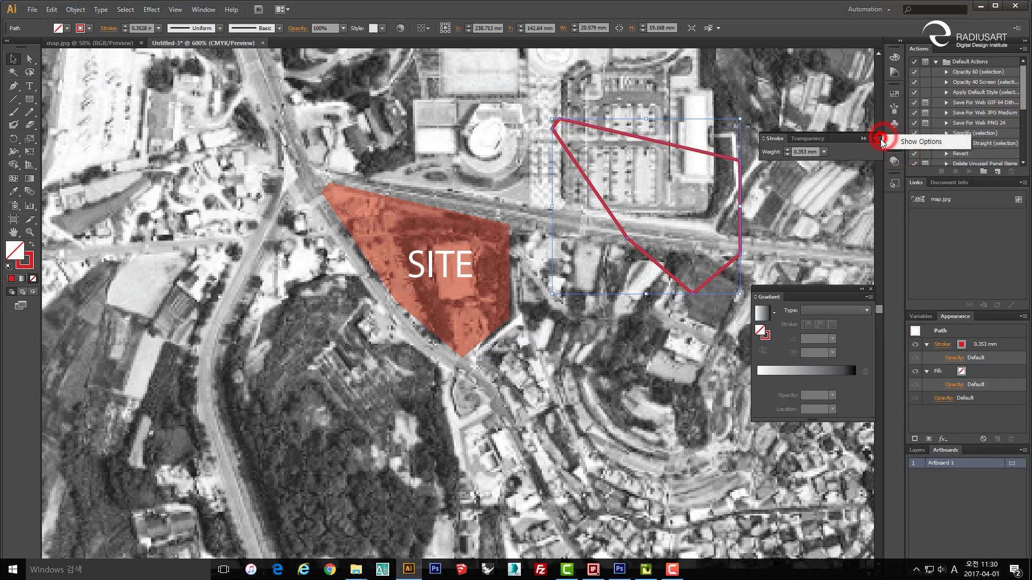
left_click(904, 141)
left_click(769, 212)
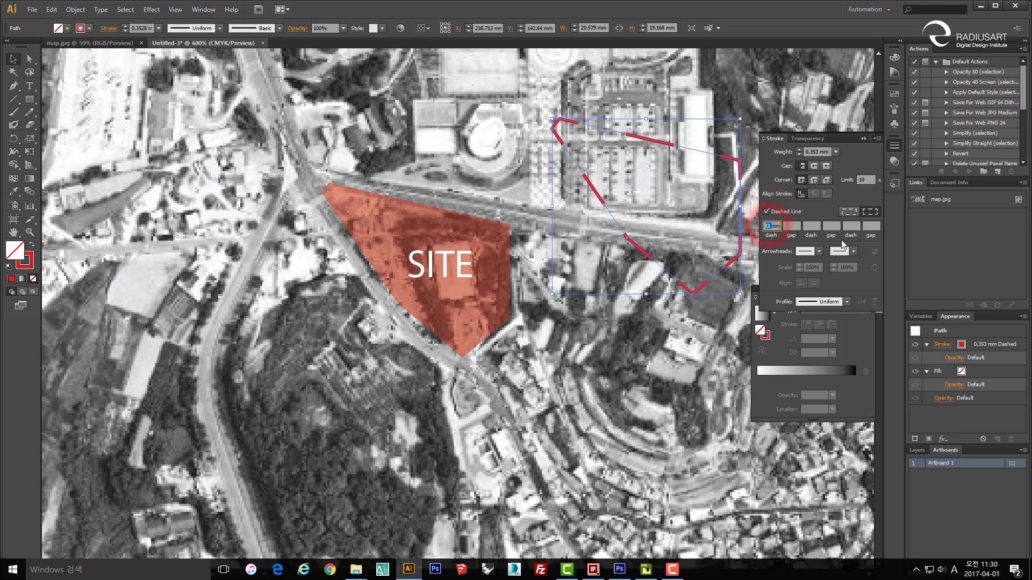
type("3")
key("Return")
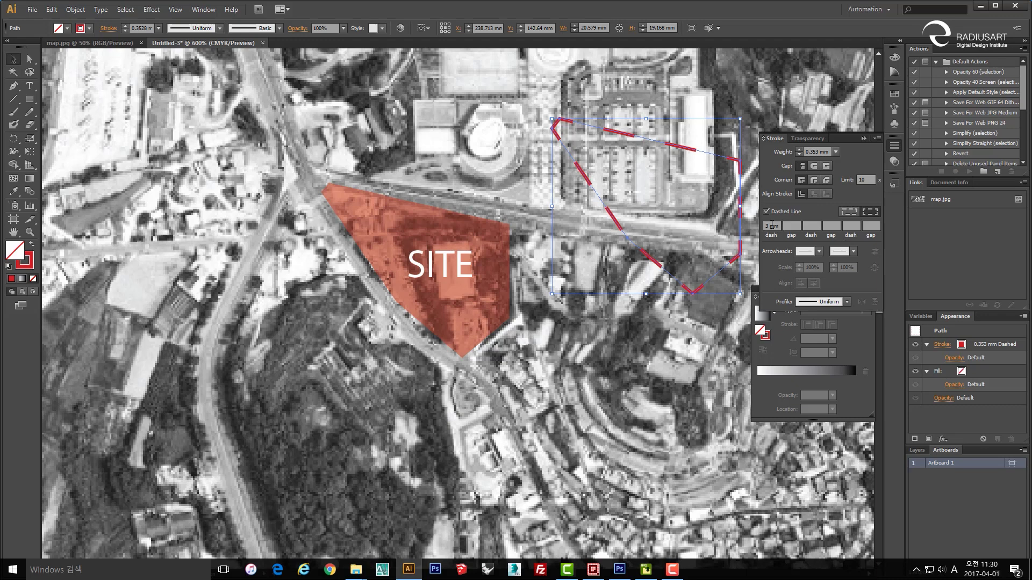
type("1")
key("Return")
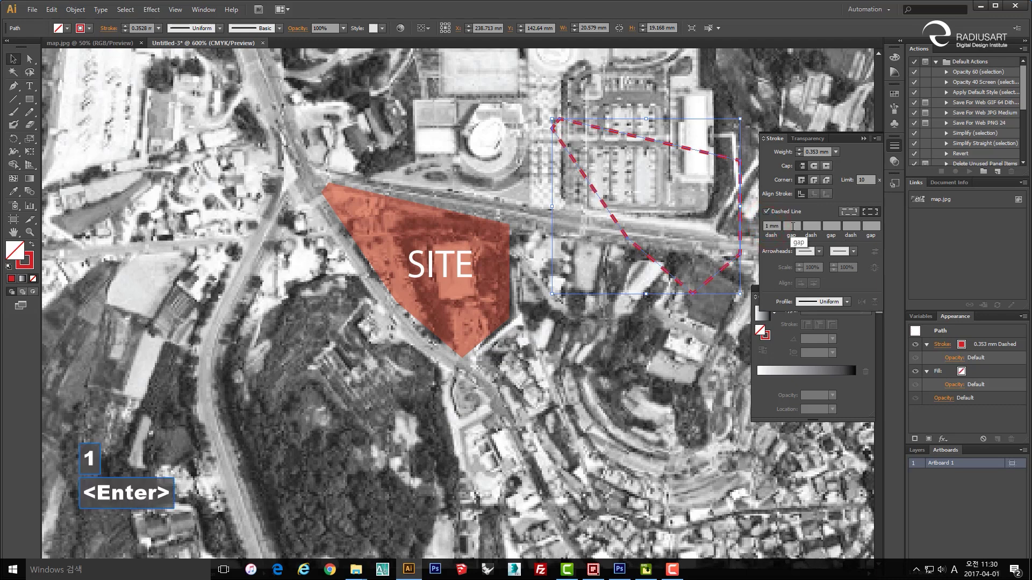
- Move the dashed outline exactly onto the red site polygon and change its stroke colour to white
left_click_drag(655, 264, 423, 329)
left_click(387, 357)
left_click(415, 321)
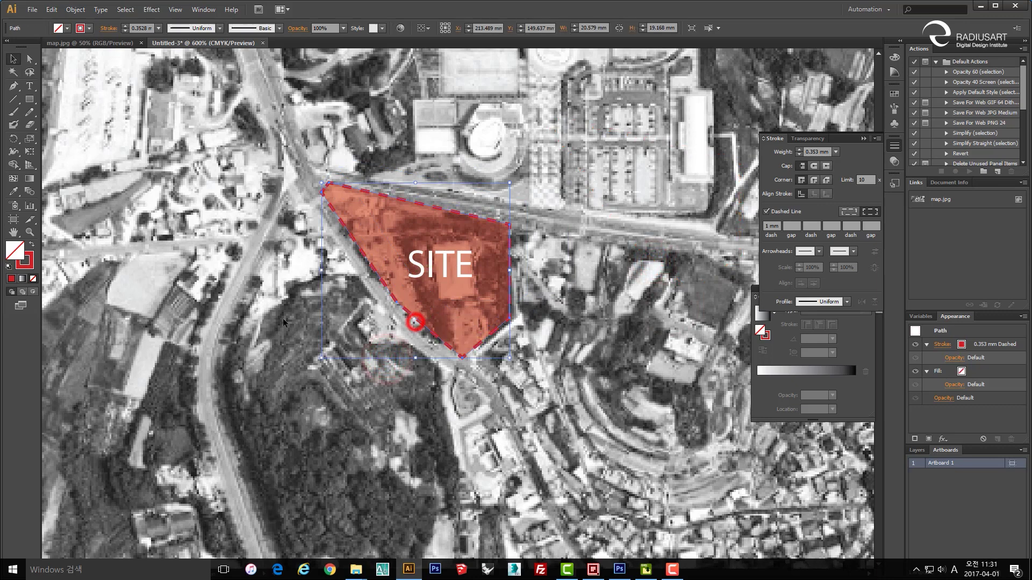
double_click(24, 260)
left_click(242, 178)
left_click(488, 181)
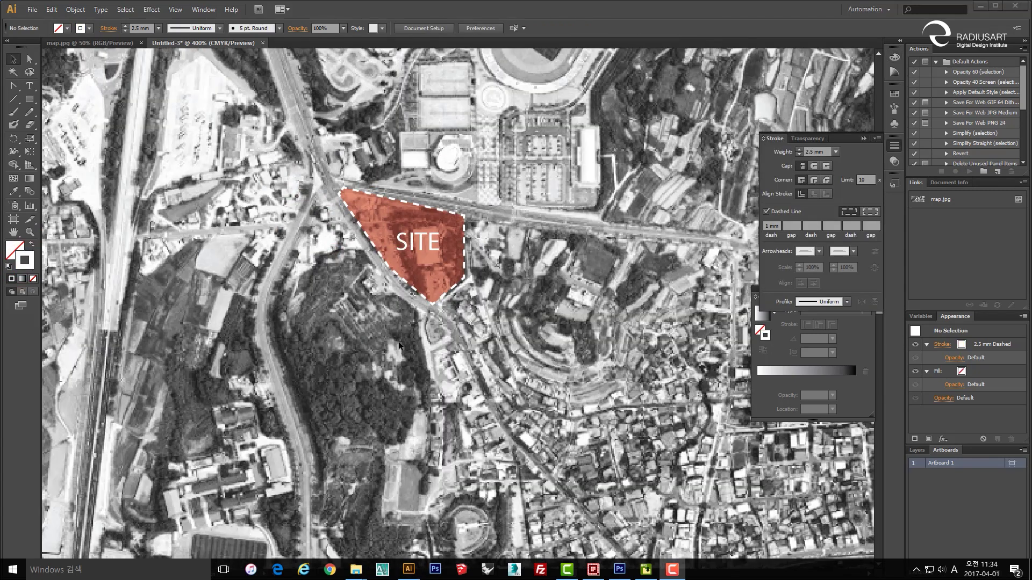
- Try to trace the highway west of the site with the Pen tool as one open curved path across the map image
scroll(346, 314, "down", 4)
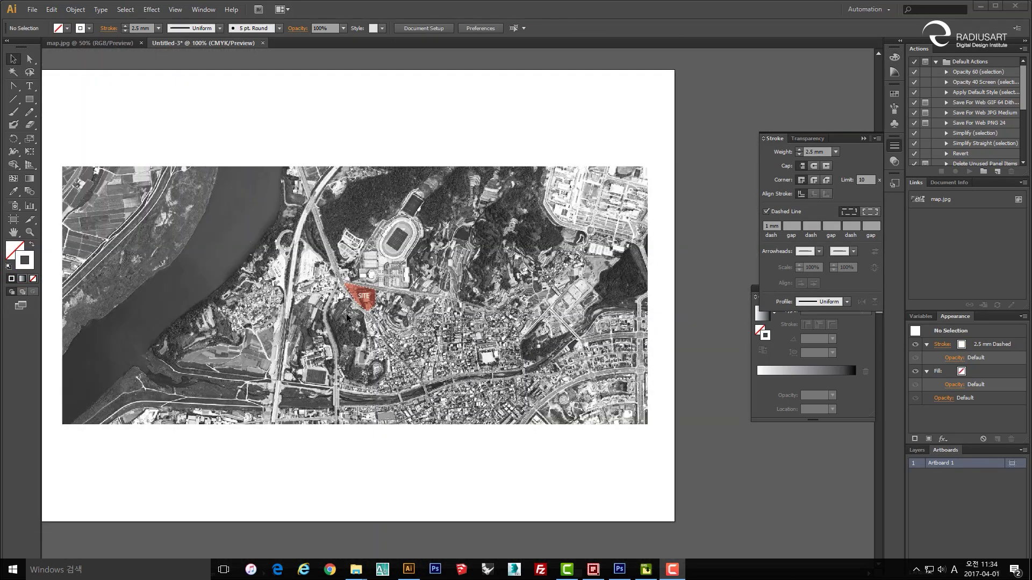
scroll(304, 285, "up", 2)
scroll(304, 289, "down", 1)
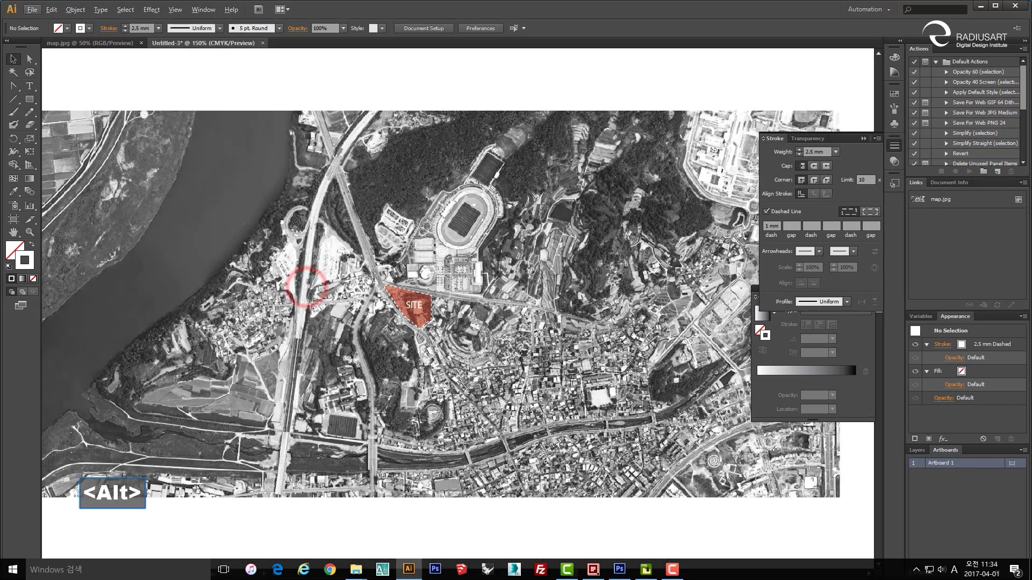
left_click_drag(352, 288, 426, 275)
key("v")
key("p")
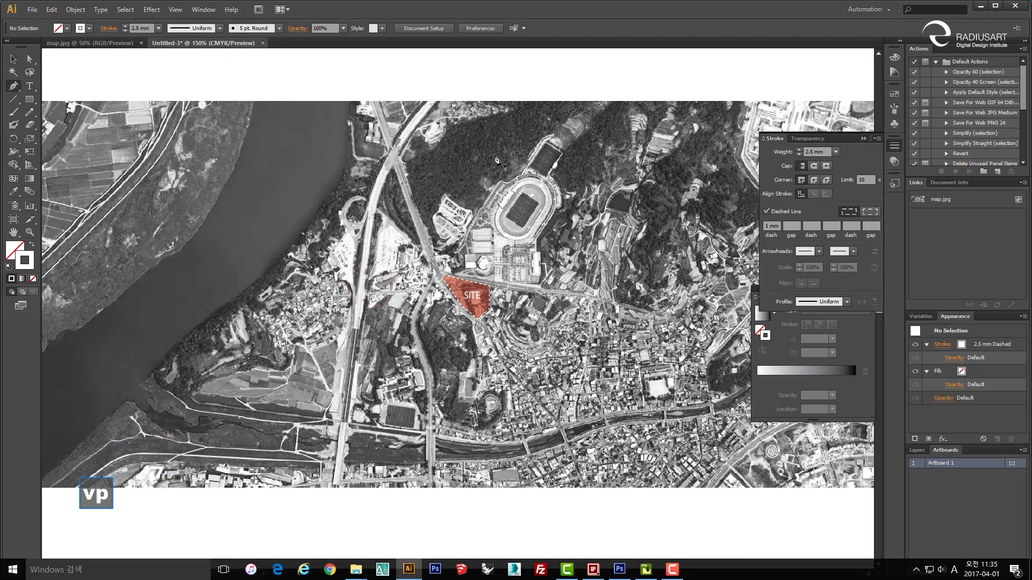
left_click(432, 102)
left_click(379, 189)
left_click_drag(378, 198, 366, 238)
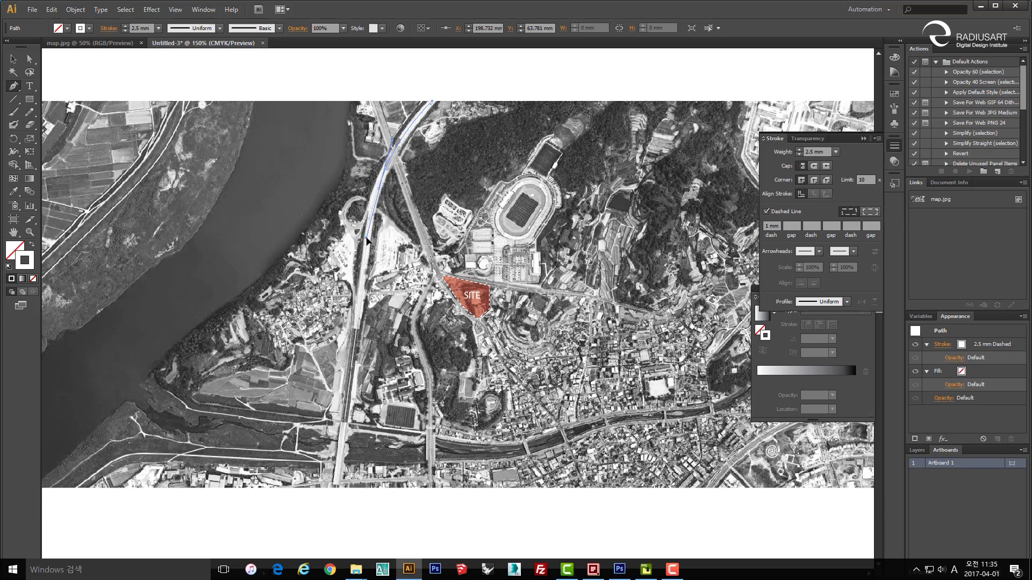
left_click_drag(368, 241, 367, 241)
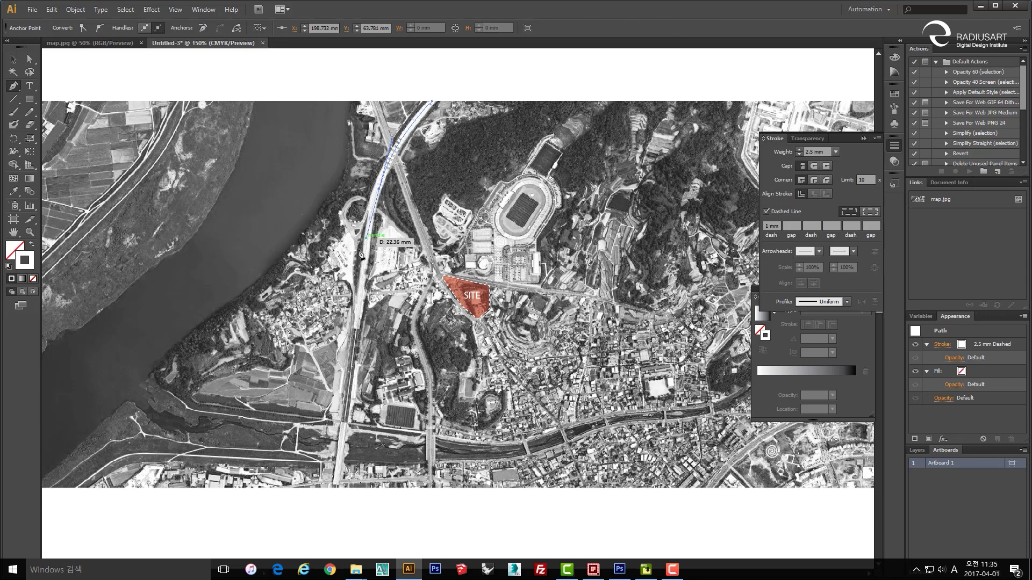
left_click(336, 488)
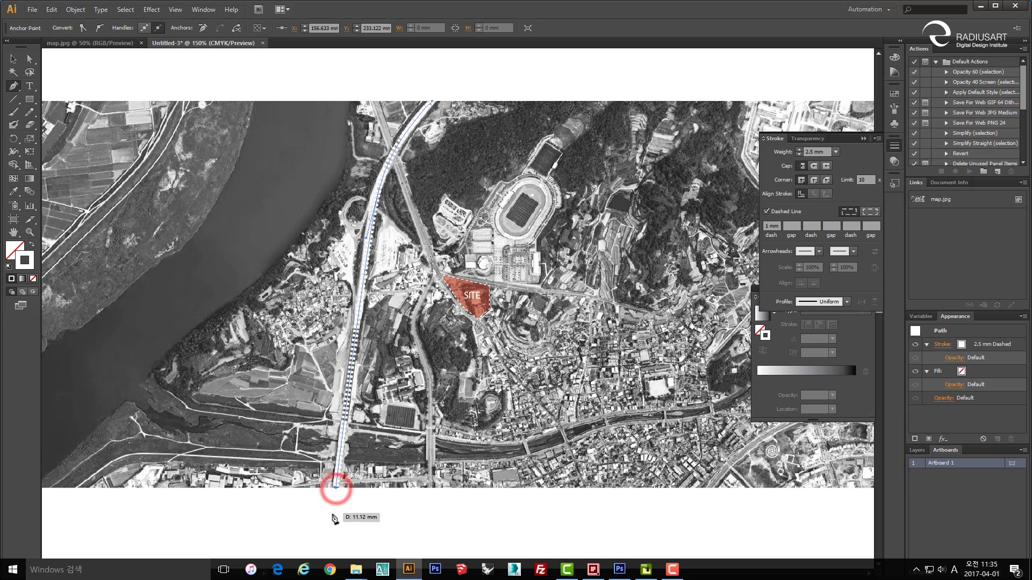
- Set the stroke colour of the highway path to pure red, FF0000
double_click(30, 266)
left_click(373, 176)
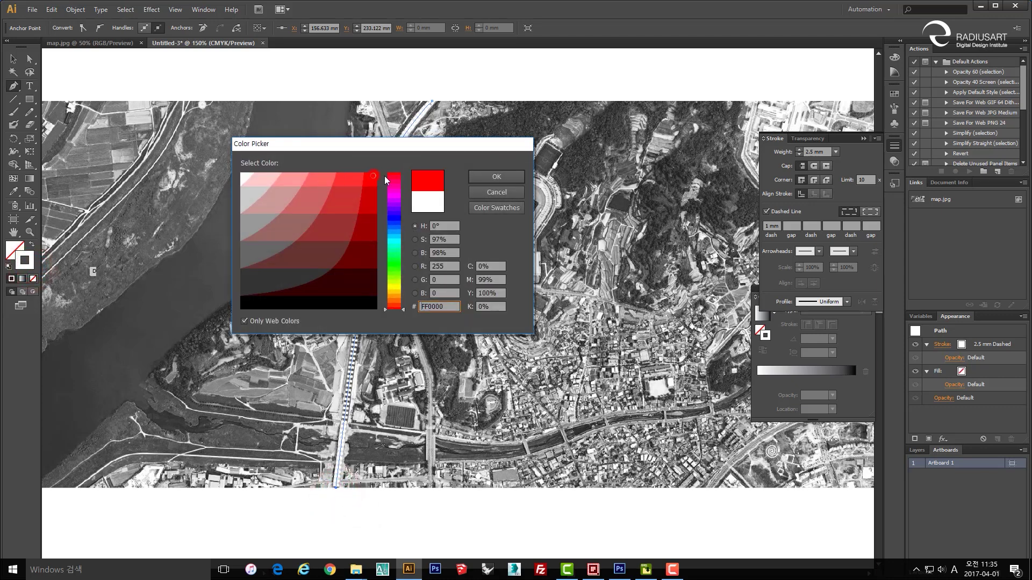
left_click(489, 177)
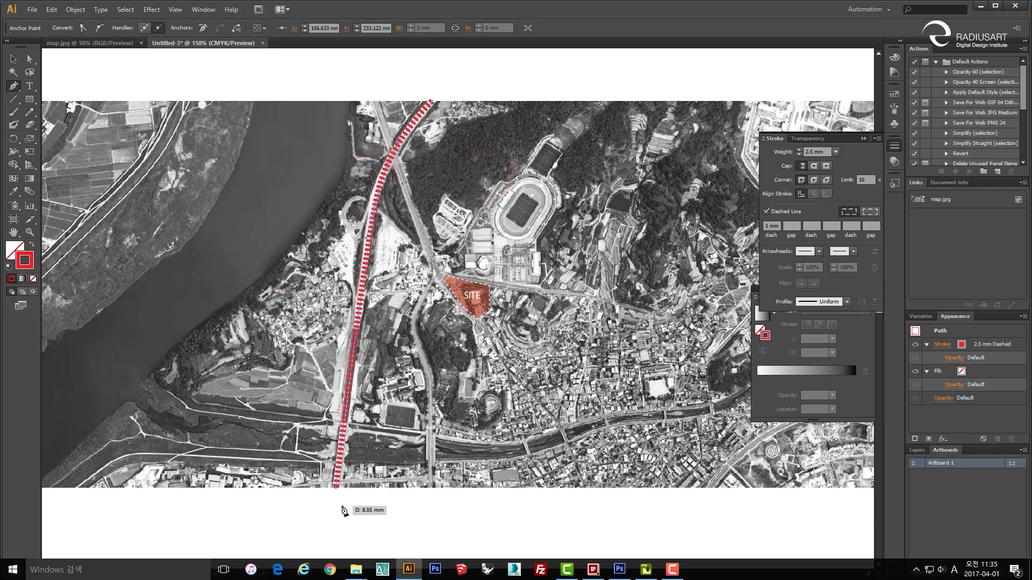
- Delete the red dashed path drawn along the highway
key("v")
left_click_drag(454, 303, 484, 288)
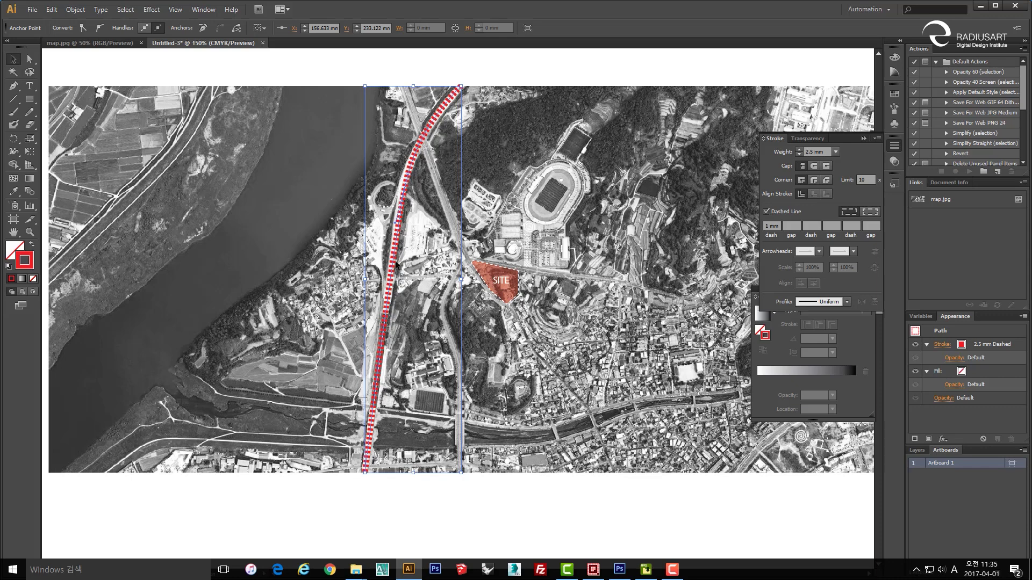
key("Delete")
key("Delete")
- Start a Pen outline of the highway at the map's top edge with red fill and no stroke, curving down its west edge past the crossing
key("space")
left_click_drag(411, 152, 453, 185)
key("v")
key("p")
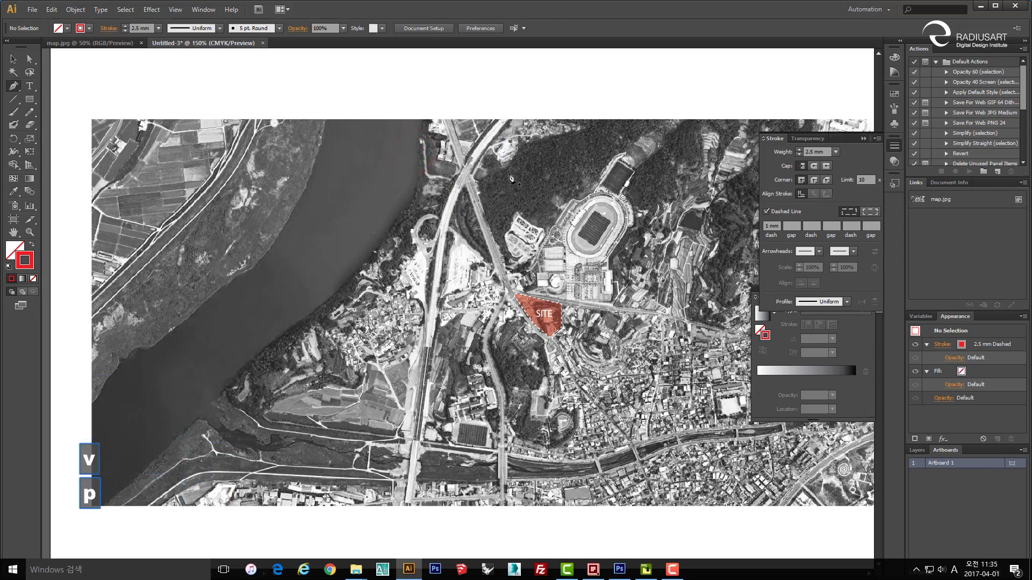
scroll(516, 131, "up", 4)
left_click_drag(538, 136, 502, 128)
key("space")
left_click_drag(273, 485, 3, 308)
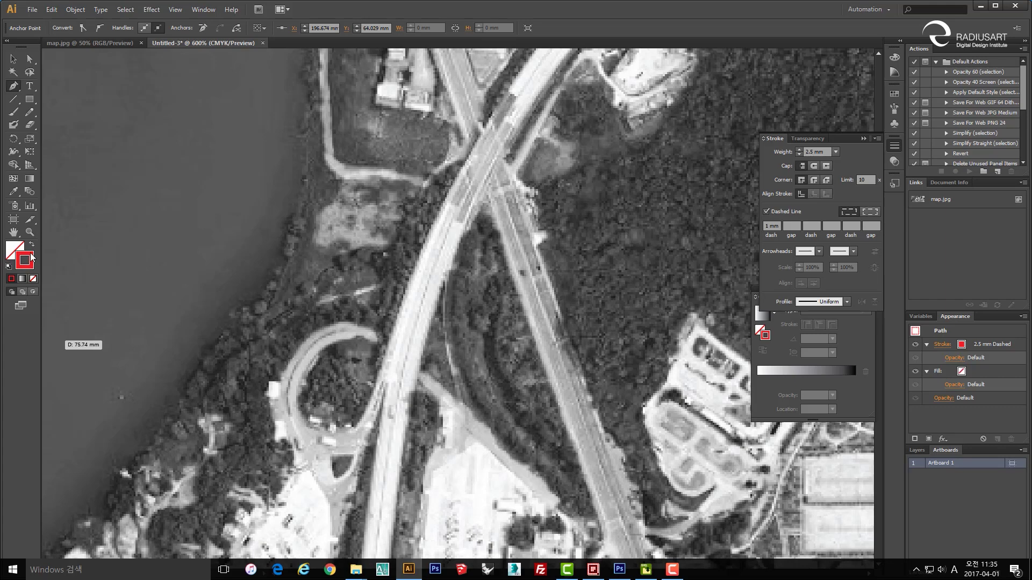
left_click(30, 245)
key("space")
mouse_move(538, 64)
left_mouse_down()
mouse_move(491, 215)
mouse_move(507, 224)
left_mouse_up()
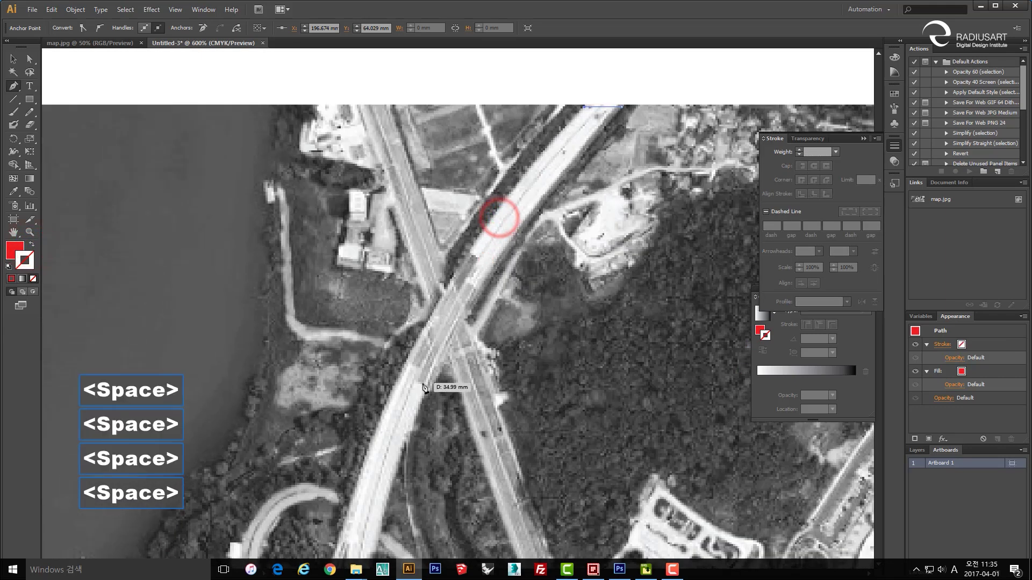
left_click_drag(401, 378, 355, 496)
- Continue the Pen outline down the highway's west edge to the bottom of the map image and across the road's width
scroll(354, 496, "down", 3)
key("space")
left_click_drag(388, 427, 428, 317)
scroll(429, 318, "up", 2)
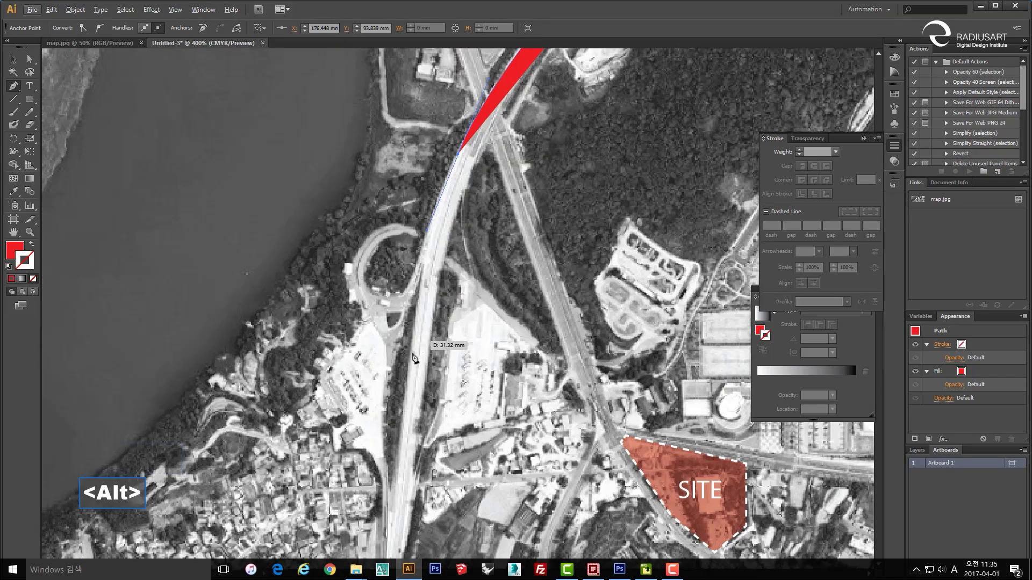
left_click_drag(408, 368, 475, 234)
scroll(446, 359, "down", 3)
key("space")
scroll(459, 377, "up", 2)
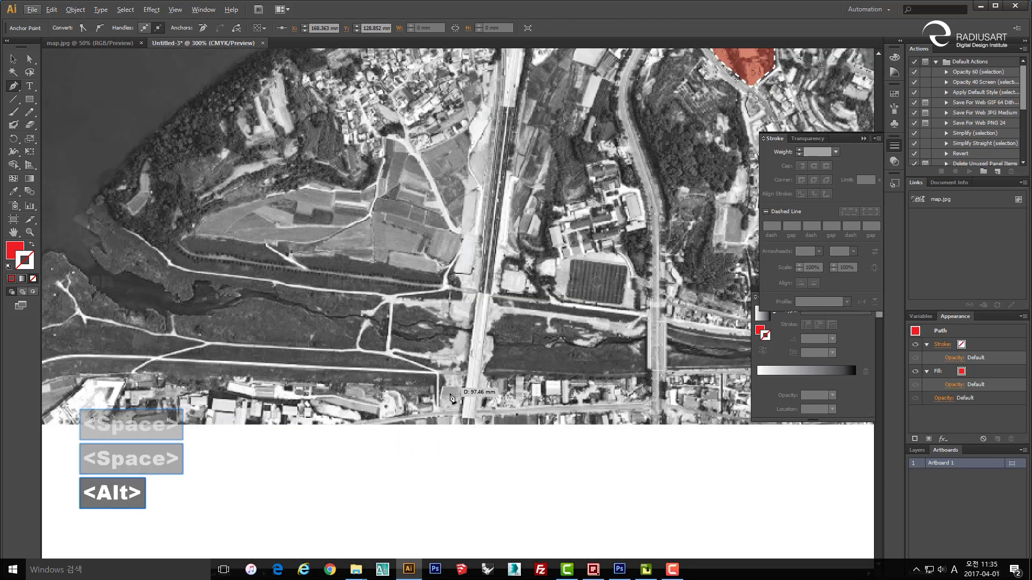
left_click_drag(462, 400, 475, 441)
left_click(459, 429)
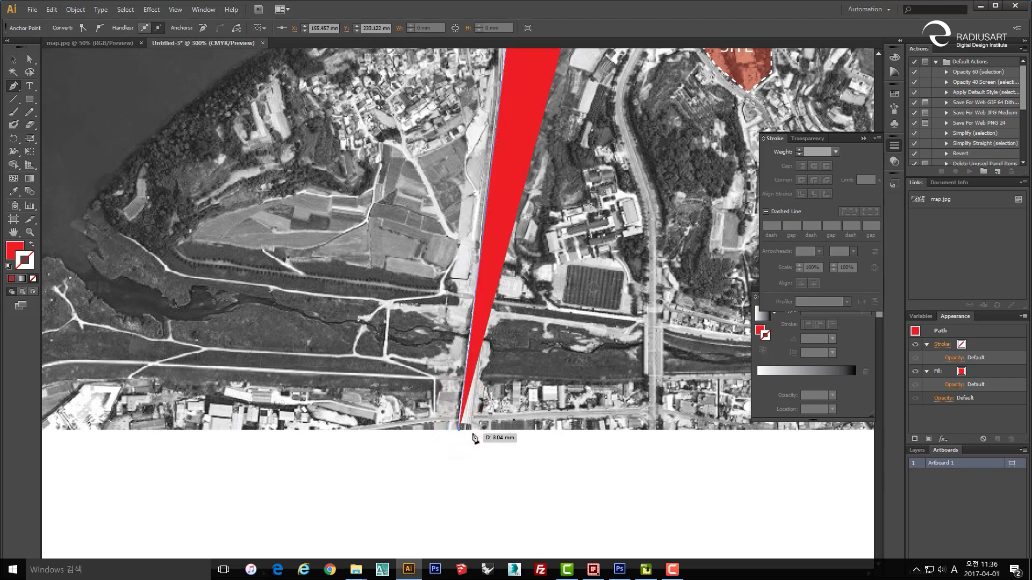
left_click(472, 431)
- Swap the shape to a red stroke without fill, trace the highway's east edge back up, and close the outline at the map's top edge
key("space")
left_click_drag(590, 143, 555, 385)
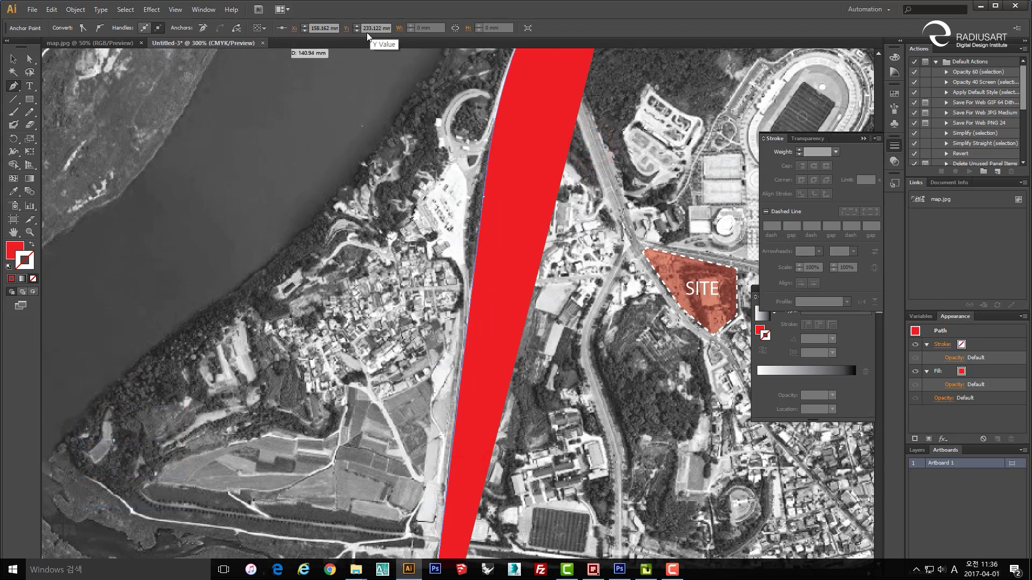
left_click_drag(518, 204, 513, 212)
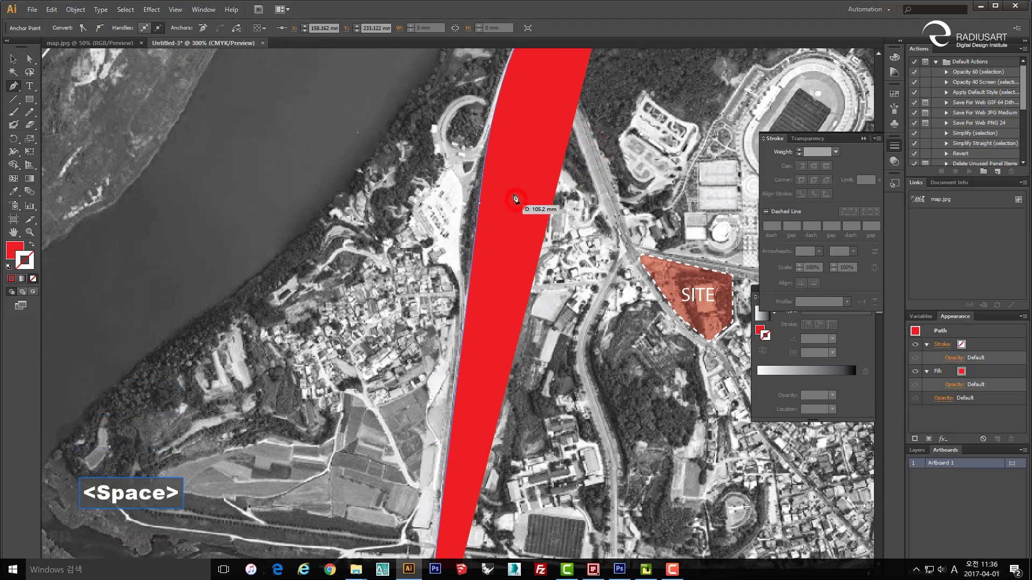
left_click(32, 247)
mouse_move(442, 343)
left_mouse_down()
mouse_move(437, 306)
mouse_move(466, 222)
mouse_move(461, 267)
left_mouse_up()
mouse_move(498, 175)
left_mouse_down()
mouse_move(495, 272)
mouse_move(495, 230)
left_mouse_up()
left_click(480, 206)
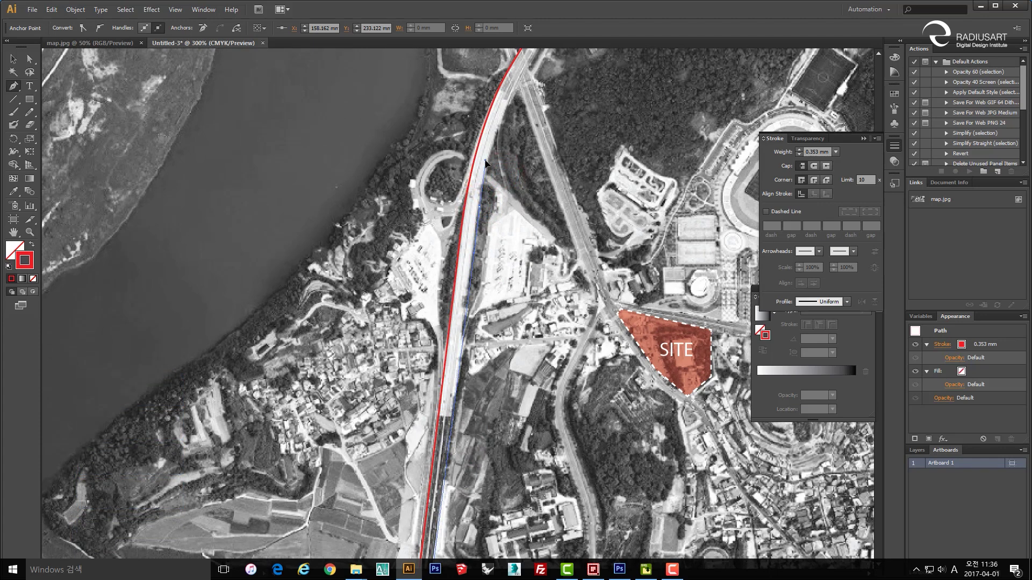
left_click_drag(485, 167, 454, 242)
left_click_drag(542, 67, 545, 128)
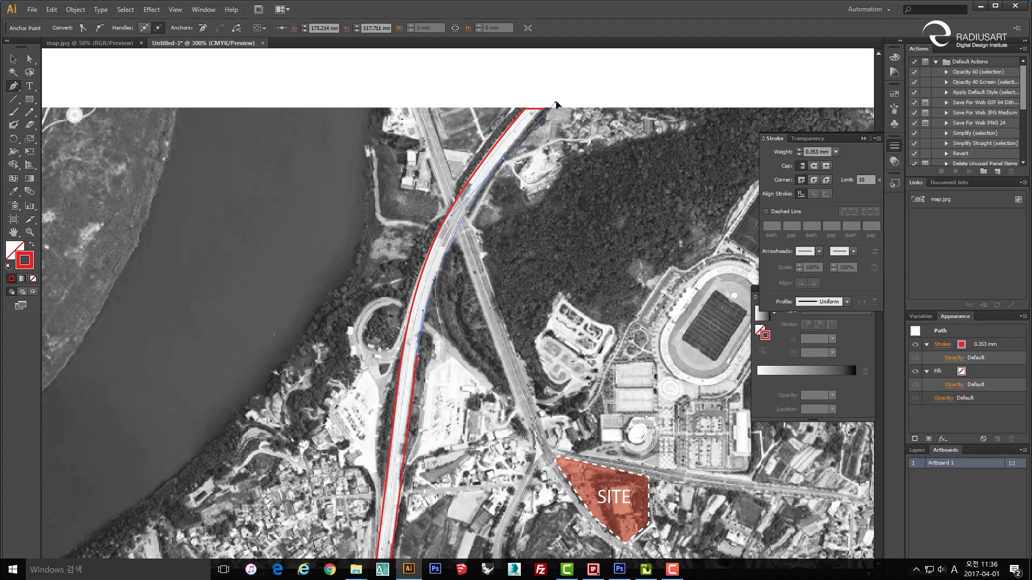
left_click_drag(554, 104, 544, 113)
- Retract the protruding direction handle on the highway outline's upper east corner with the Direct Selection tool
key("a")
scroll(546, 108, "up", 6)
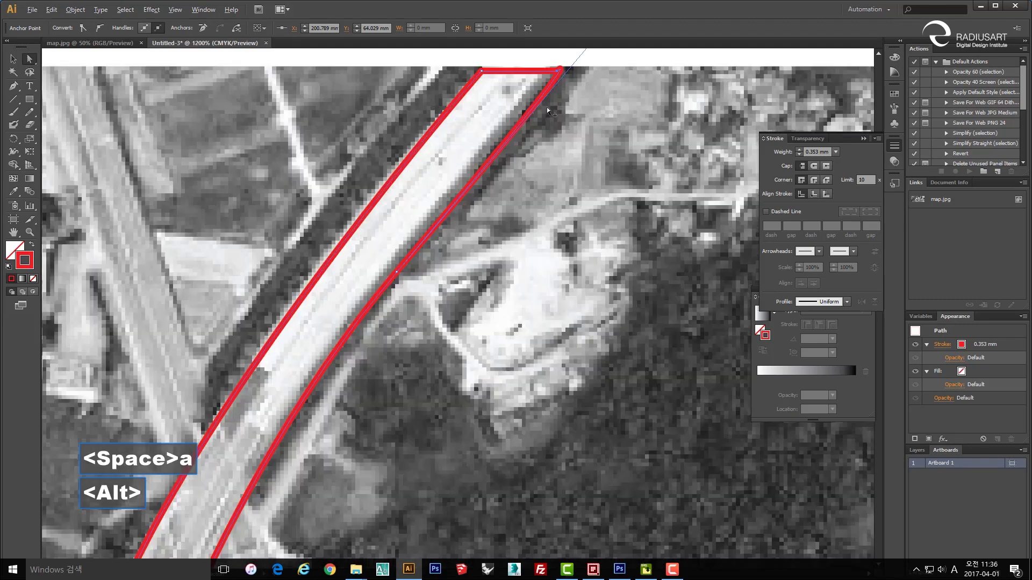
key("space")
left_click_drag(559, 86, 533, 190)
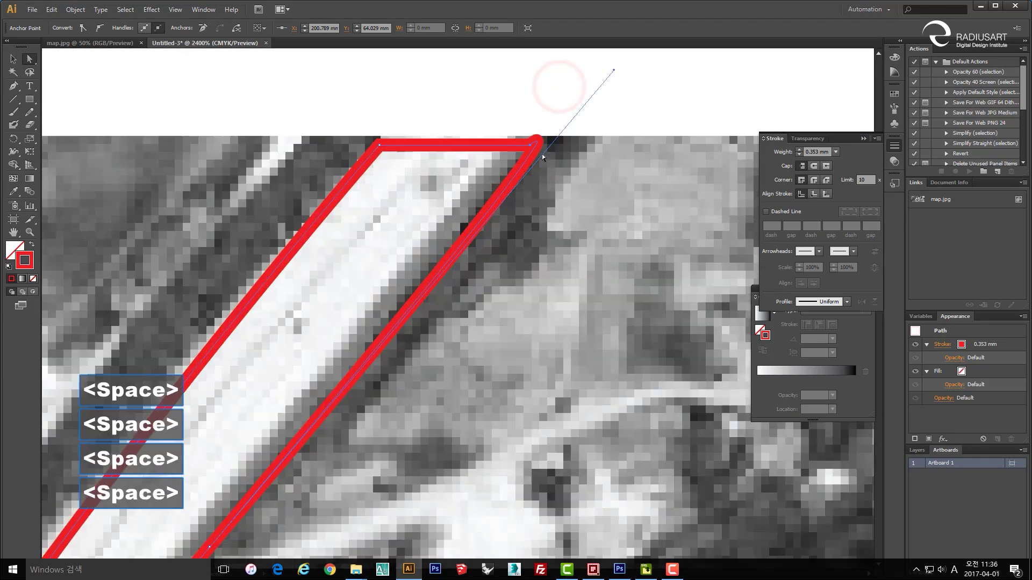
left_click(613, 69)
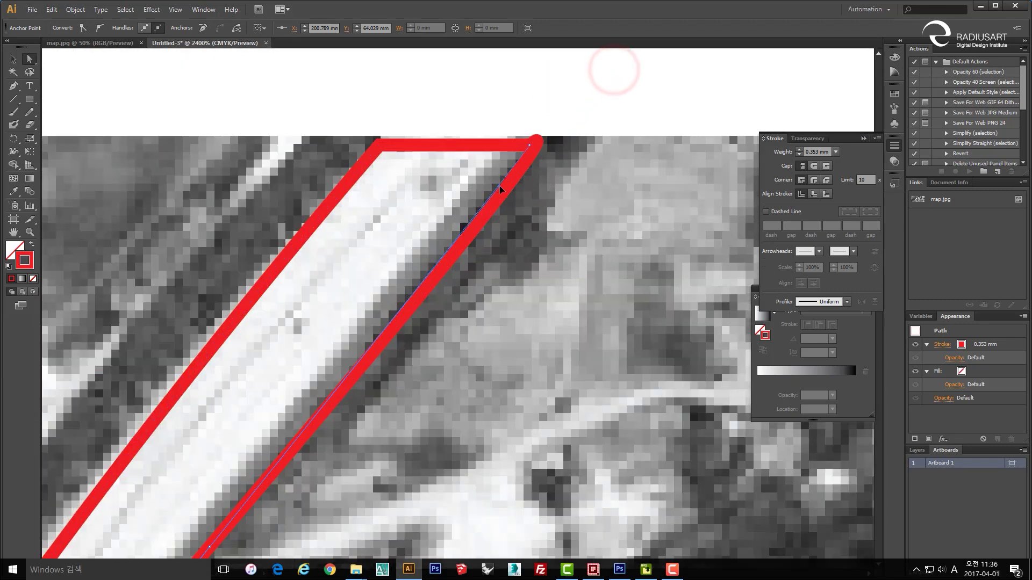
- Adjust the east-edge anchor just above the road crossing so the outline follows the highway more closely
scroll(499, 185, "down", 5)
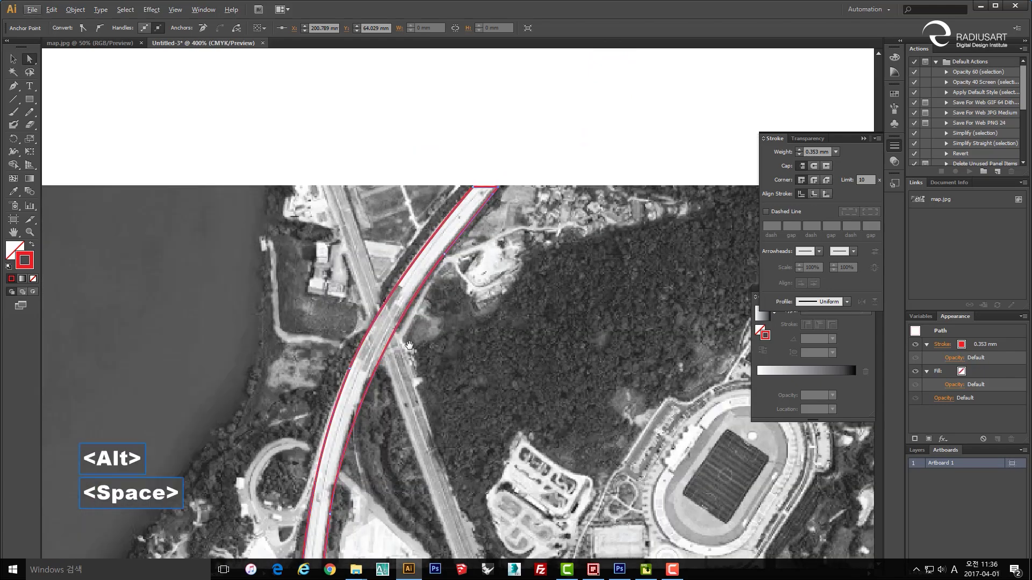
key("space")
left_click_drag(404, 356, 441, 277)
key("alt")
key("space")
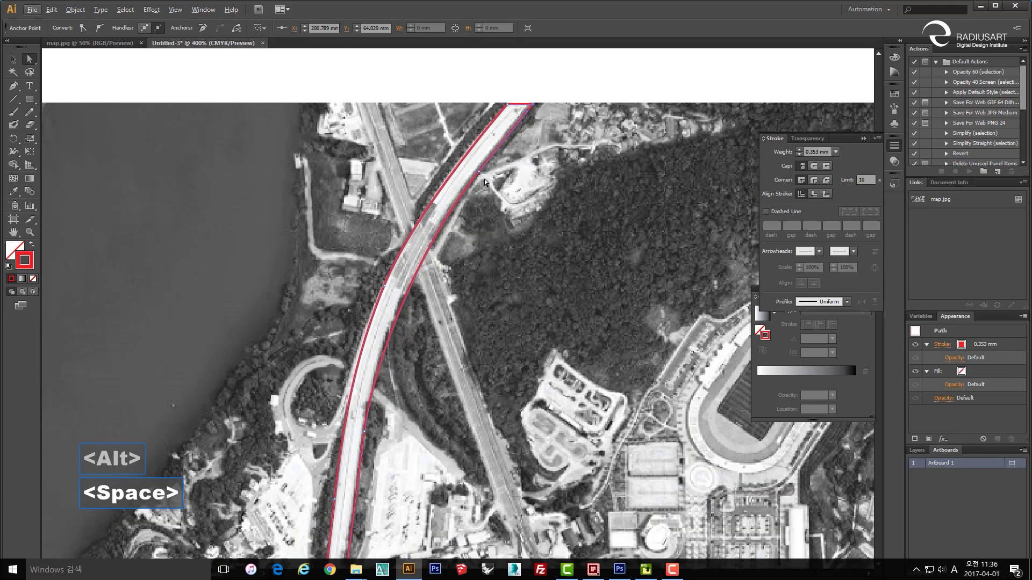
scroll(485, 179, "up", 2)
key("a")
left_click(491, 193)
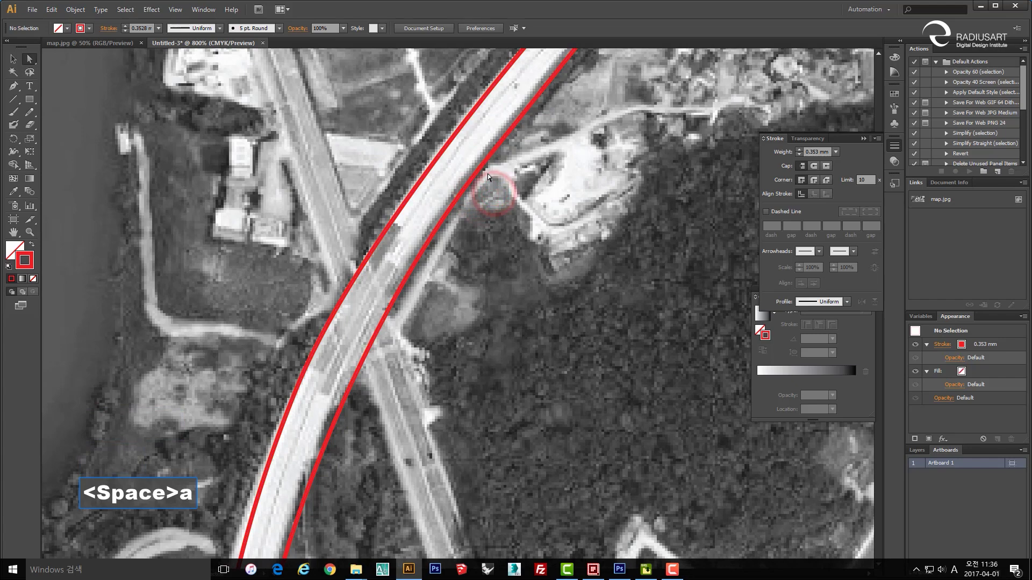
left_click(488, 173)
left_click_drag(490, 159, 456, 191)
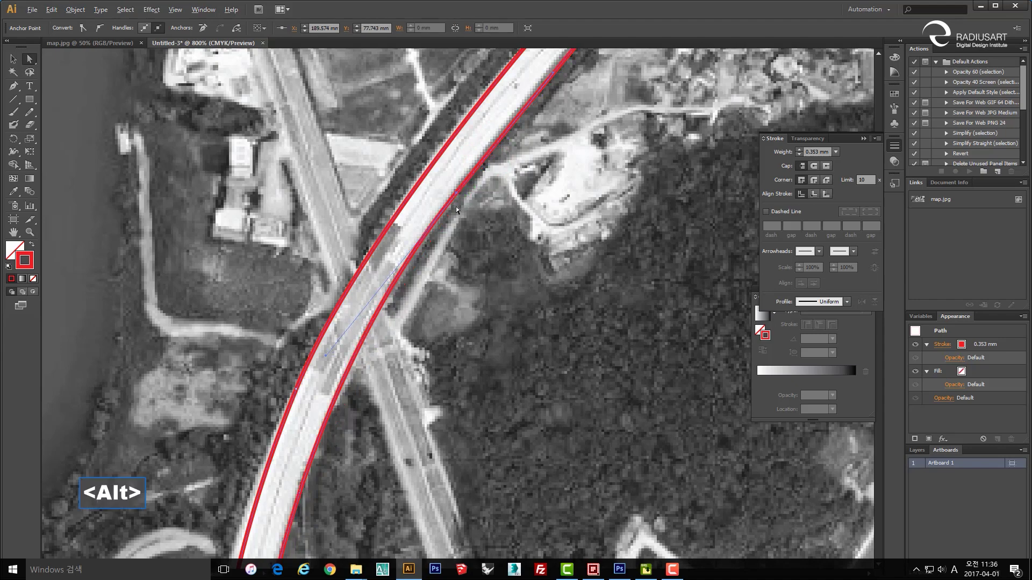
- Shift the east-edge anchor beside the loop ramp about 0.2 mm towards the highway and deselect the outline
scroll(456, 206, "down", 2, "alt")
left_click_drag(436, 341, 461, 234)
scroll(461, 233, "down", 2, "alt")
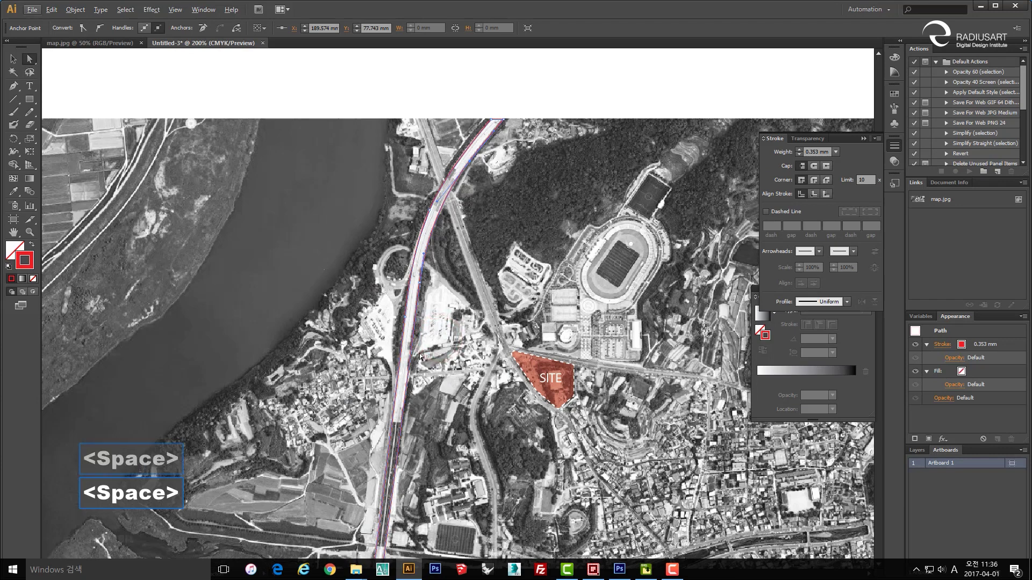
scroll(388, 382, "up", 1, "alt")
scroll(453, 183, "up", 3, "alt")
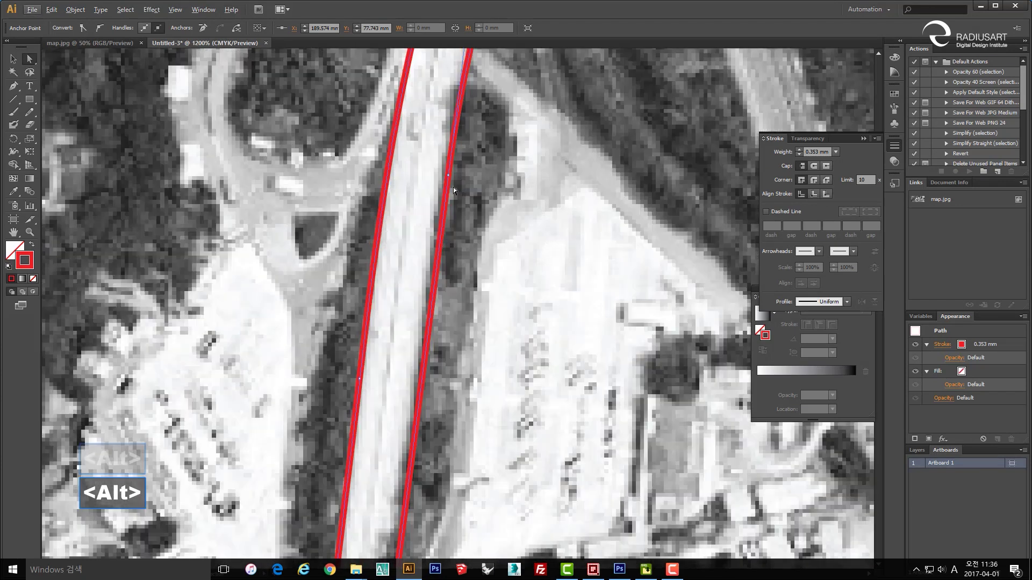
left_click(448, 178)
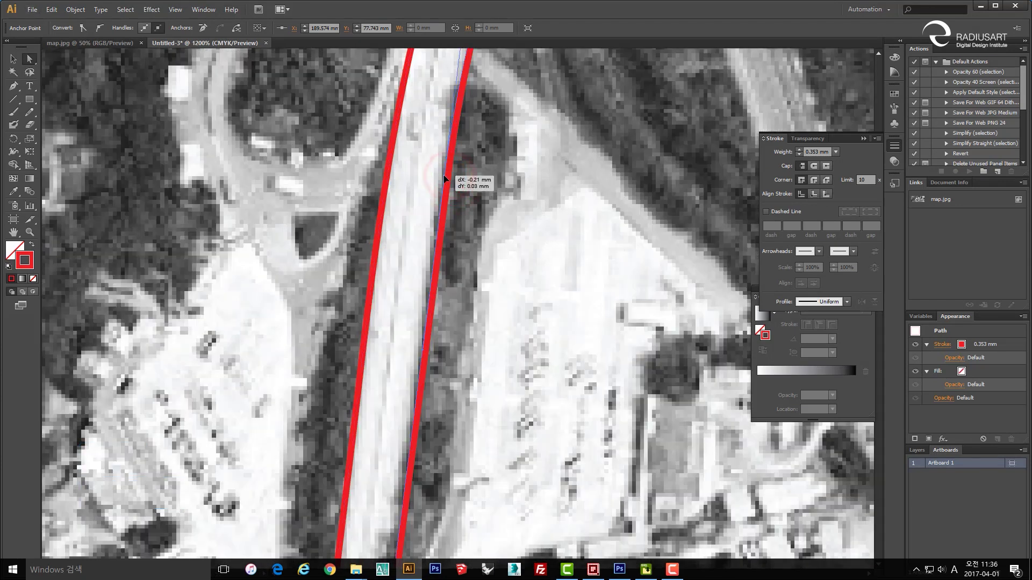
left_click(472, 198)
- With nothing selected, swap the fill and stroke so that new shapes get a red fill and no stroke
scroll(473, 199, "down", 6, "alt")
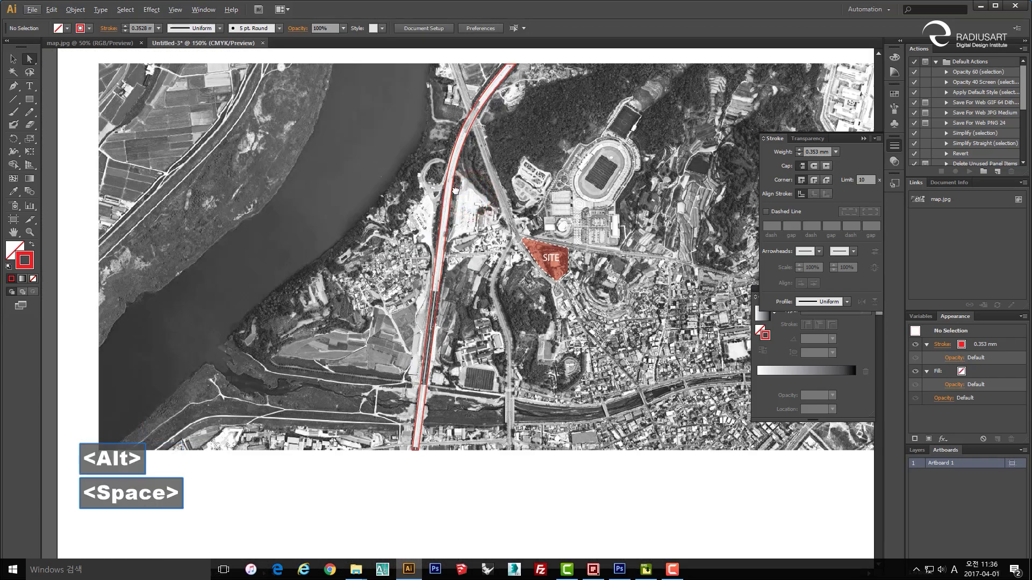
left_click_drag(456, 190, 454, 198)
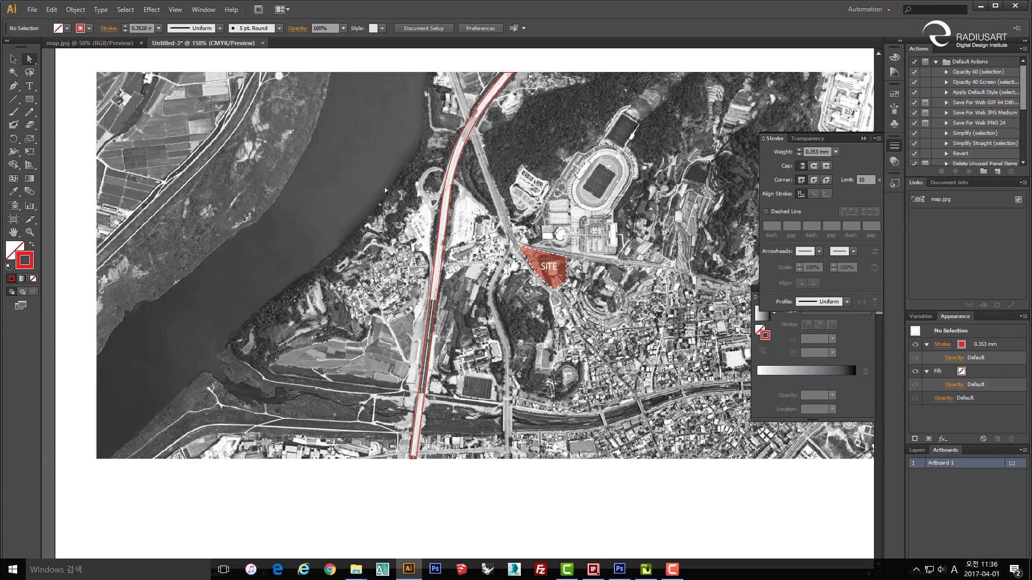
left_click_drag(263, 215, 261, 226)
key("v")
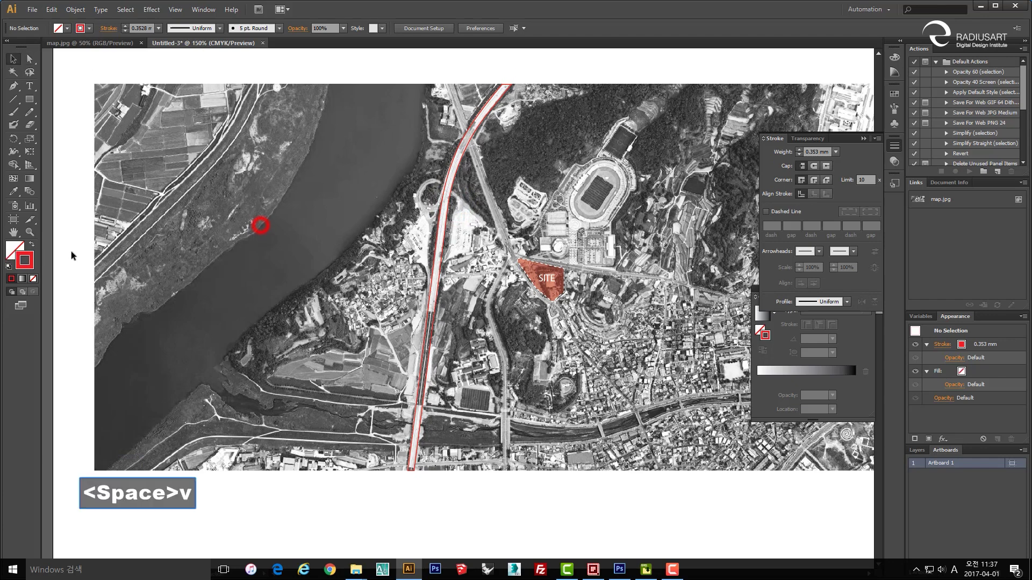
left_click(31, 245)
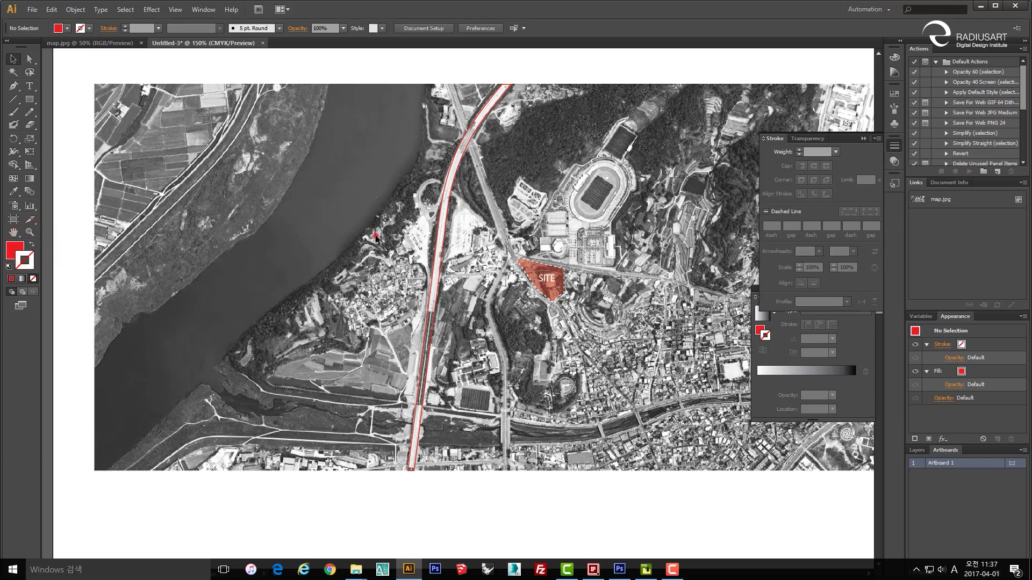
- Swap the fill and stroke of the traced highway outline so it becomes a solid red shape without a stroke
left_click(451, 198)
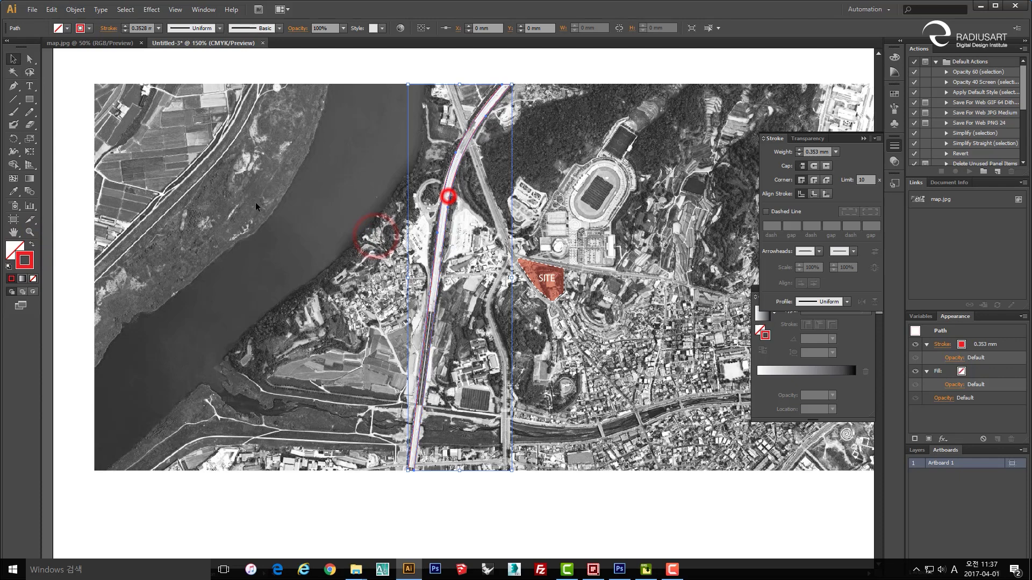
left_click(31, 245)
left_click_drag(366, 272, 329, 287)
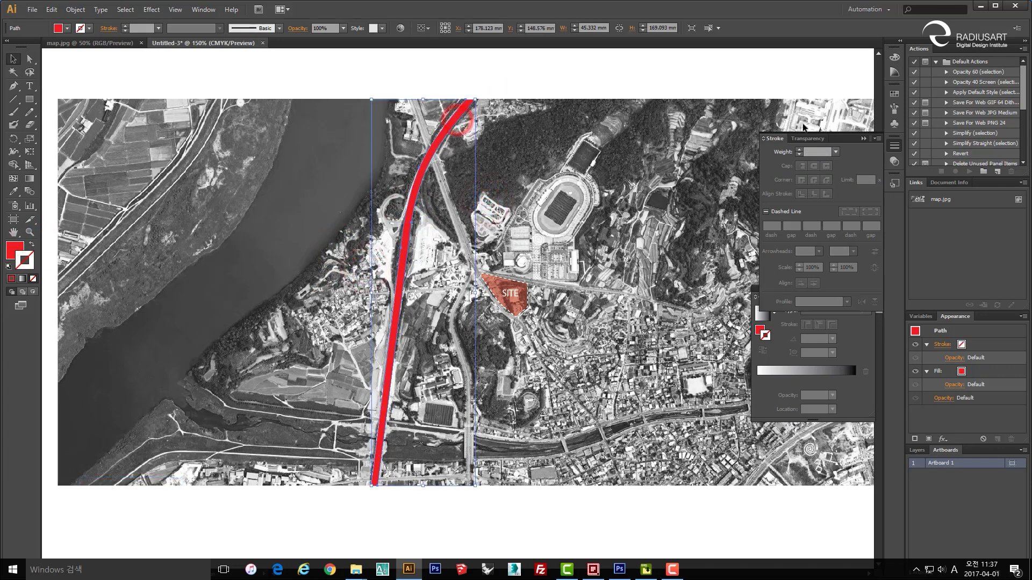
- Recolour the highway shape with a magenta fill (M 100) and no stroke, and deselect it
left_click(895, 94)
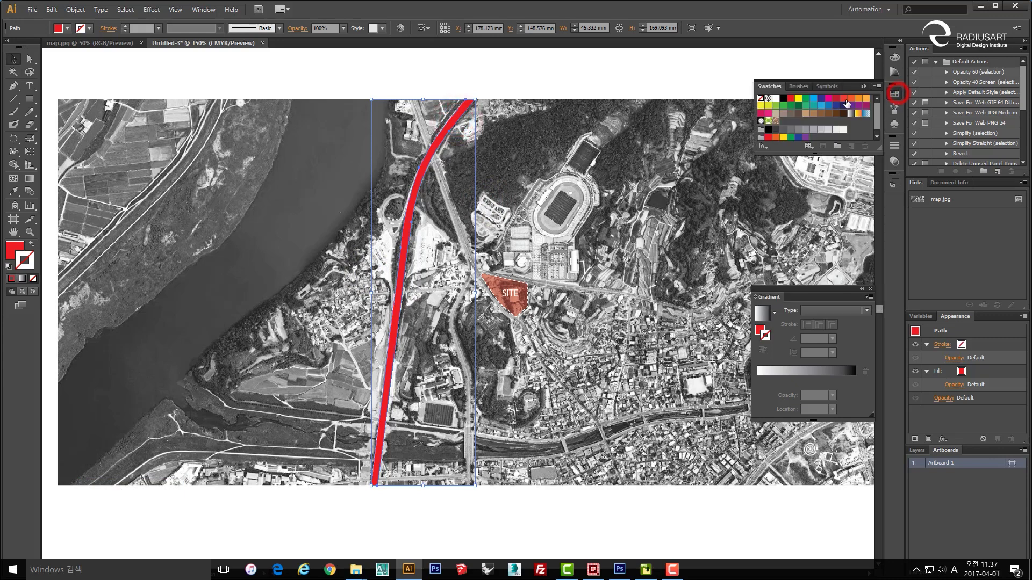
left_click(829, 101)
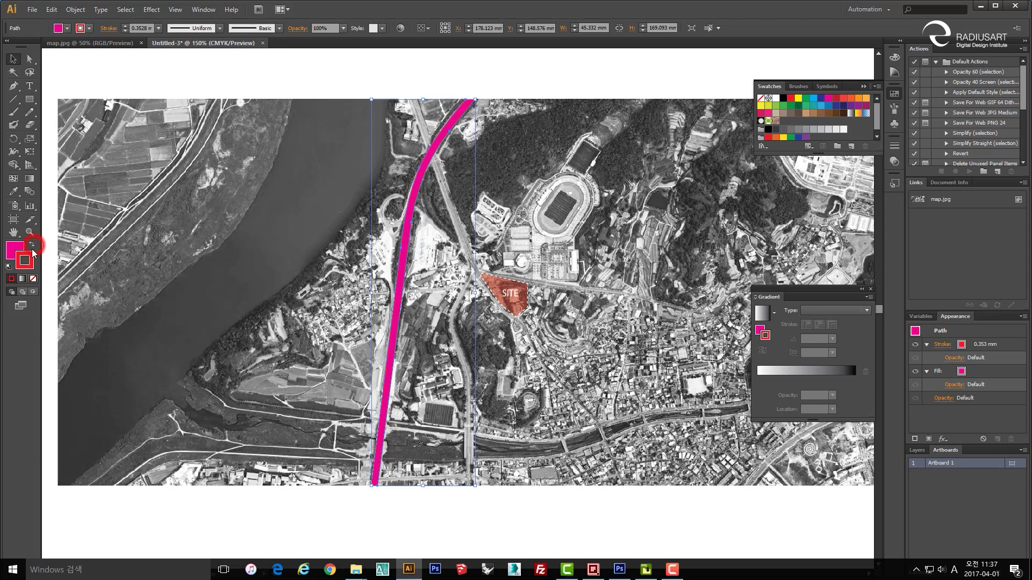
left_click(34, 279)
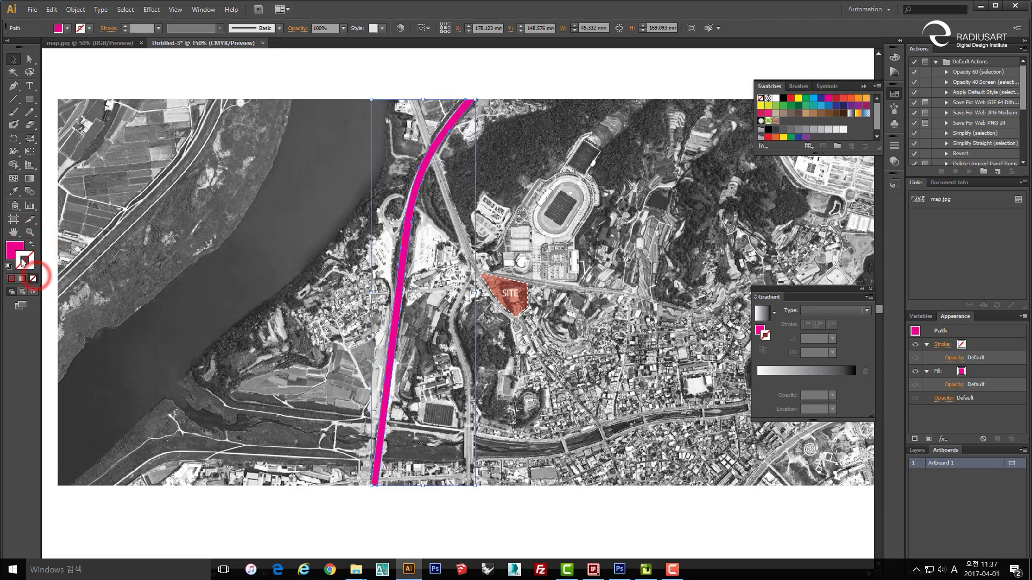
left_click(12, 250)
left_click(544, 230)
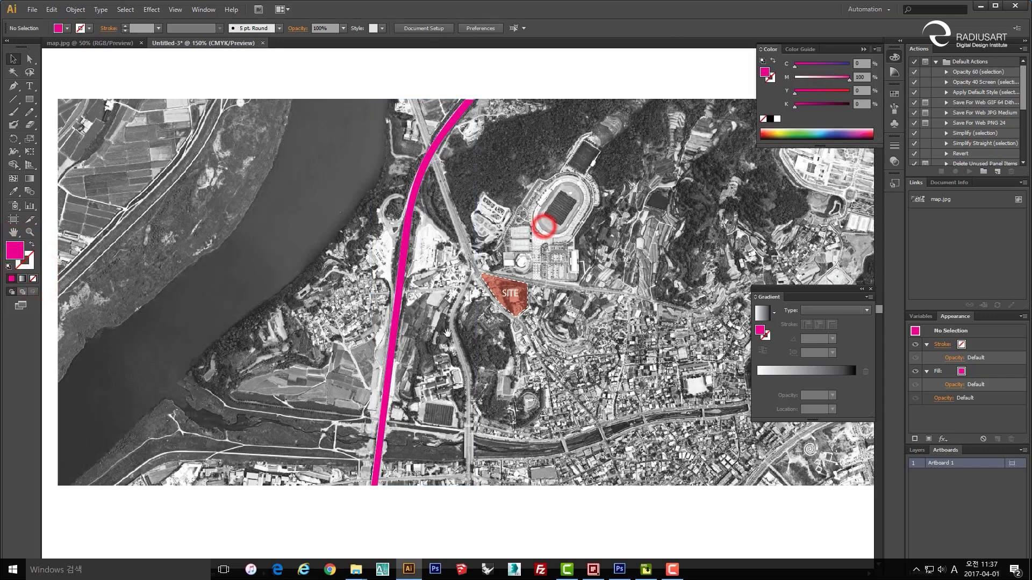
- With the Pen tool, trace the second road's west edge from the map's south edge over the river bridge and around the bend southwest of the site
left_click_drag(445, 327, 444, 356)
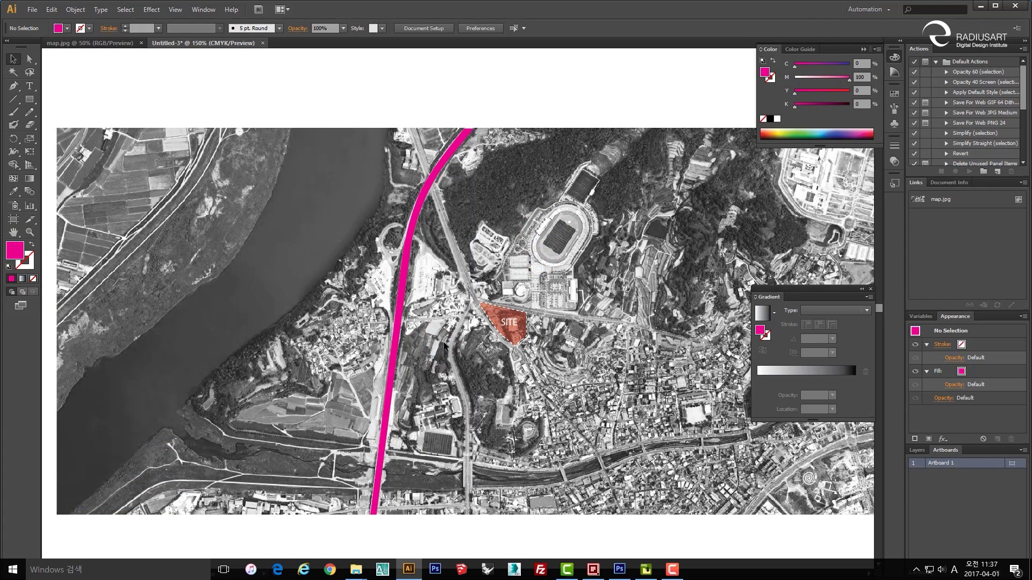
mouse_move(435, 340)
left_mouse_down()
mouse_move(433, 312)
mouse_move(417, 310)
left_mouse_up()
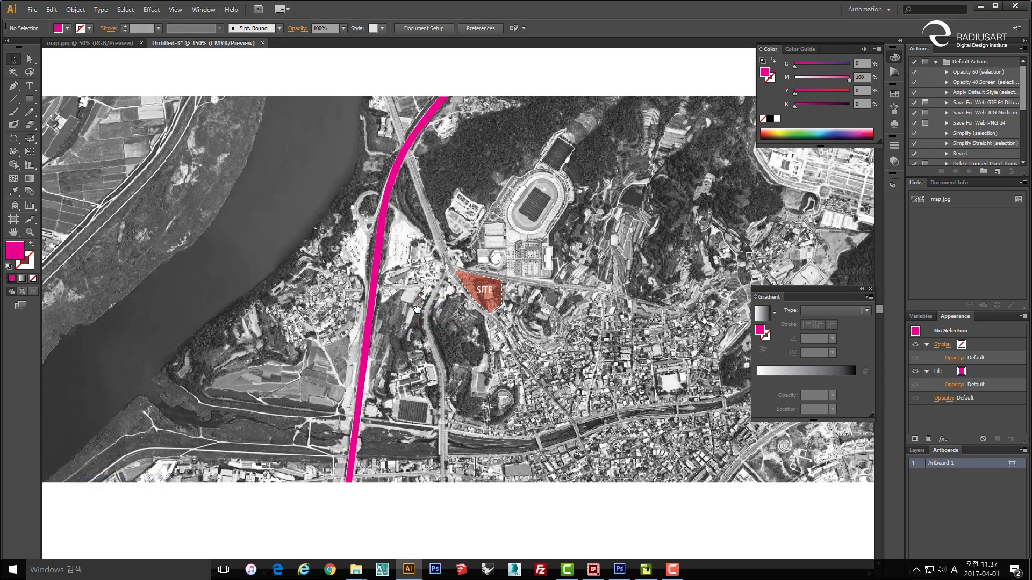
key("p")
key("p")
left_click_drag(427, 403, 437, 347)
key("alt")
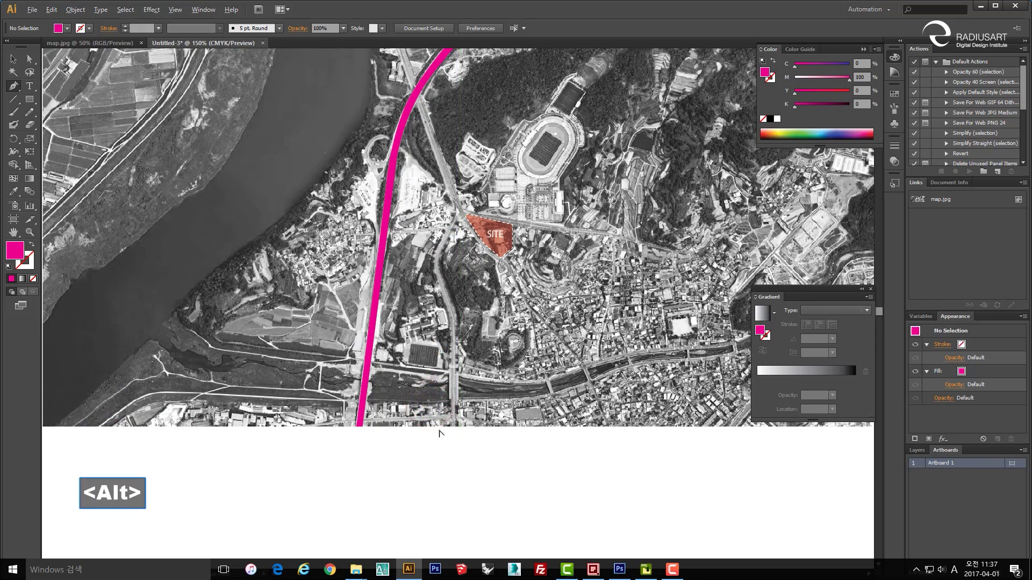
scroll(439, 433, "up", 2)
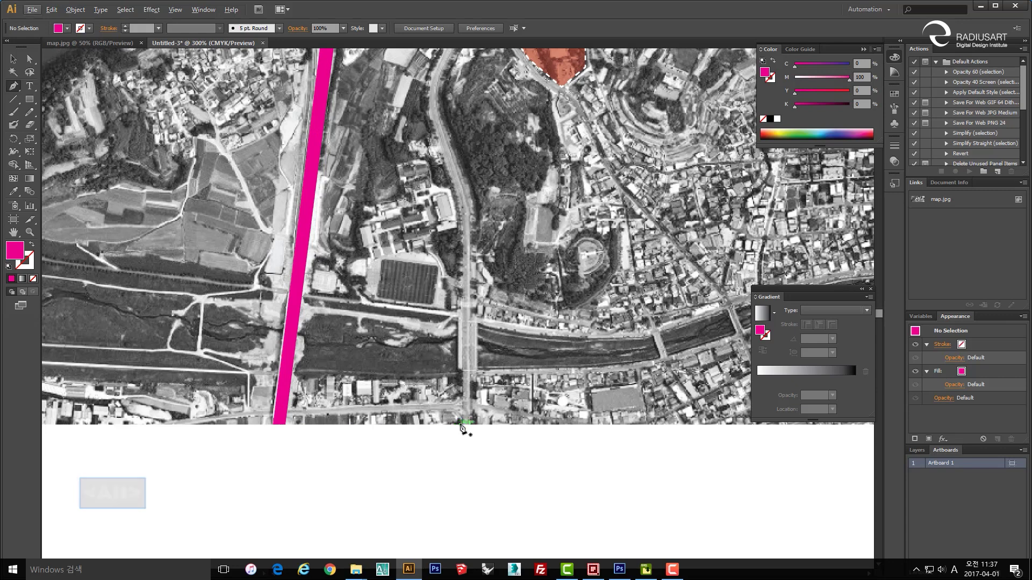
left_click(460, 422)
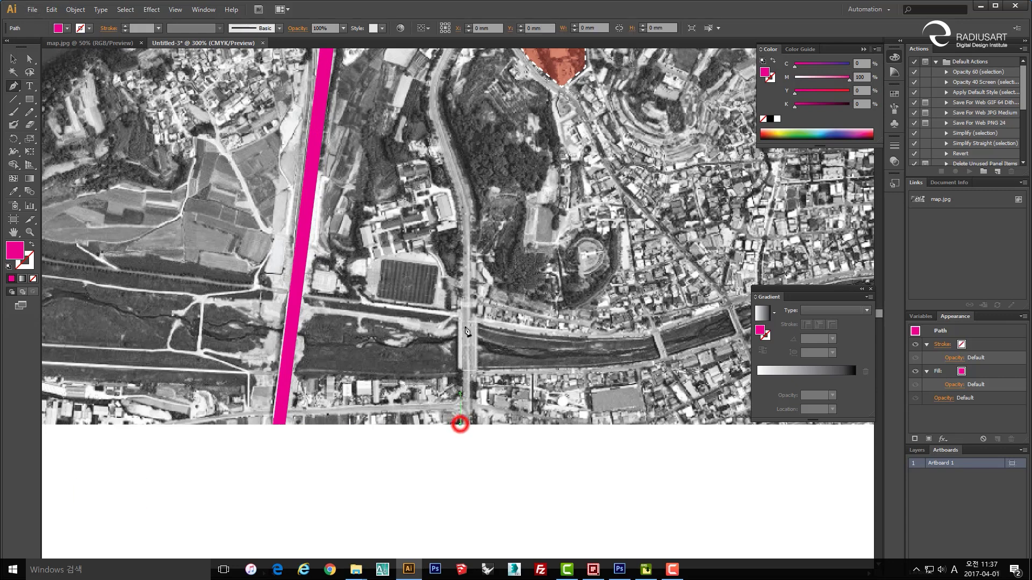
left_click(462, 213)
mouse_move(460, 214)
left_mouse_down()
mouse_move(461, 235)
mouse_move(445, 203)
mouse_move(447, 156)
mouse_move(454, 223)
left_mouse_up()
key("ctrl+z")
left_click_drag(444, 155, 462, 121)
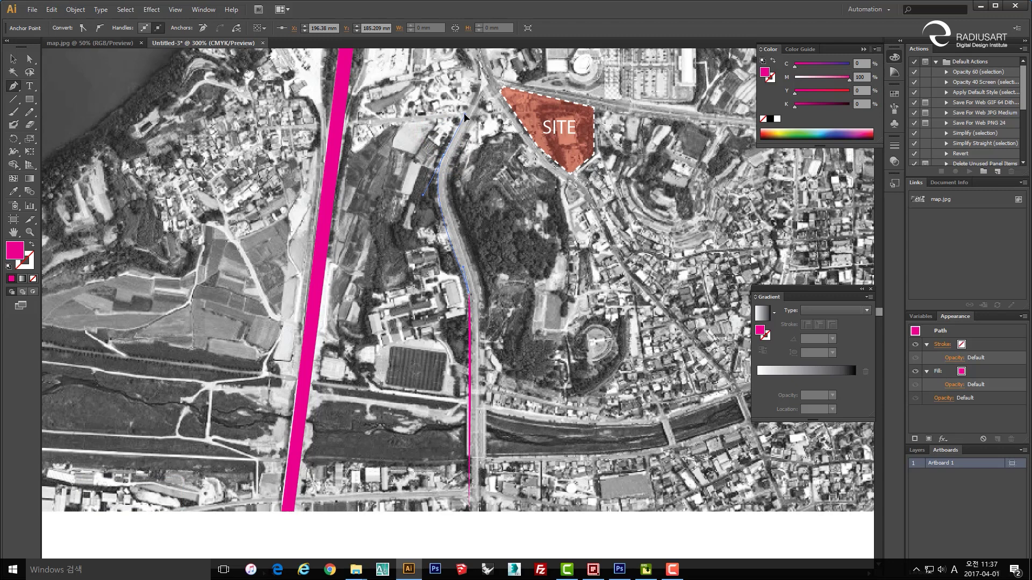
- Continue the second road's west edge with a curve up to the junction beside the site's northwest corner
left_click_drag(467, 65, 472, 115)
left_click_drag(472, 54, 473, 108)
left_click(487, 229)
left_click_drag(488, 228, 466, 334)
left_click_drag(432, 429, 410, 343)
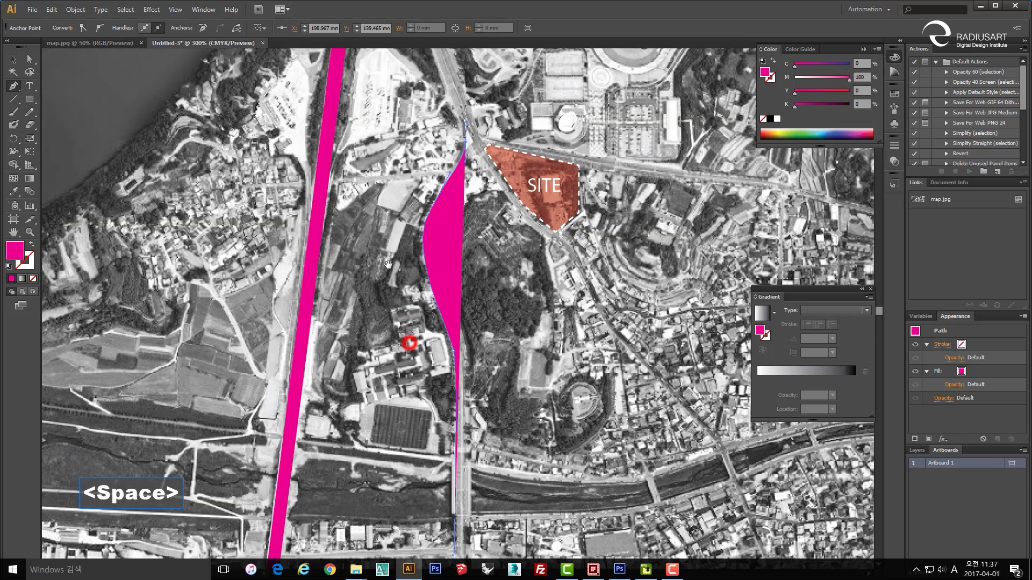
- Swap the open path to a magenta stroke without fill and extend its west edge past the highway crossing to the map's north edge
left_click(32, 244)
left_click_drag(501, 215, 517, 366)
left_click_drag(507, 196, 508, 200)
left_click_drag(420, 191, 487, 307)
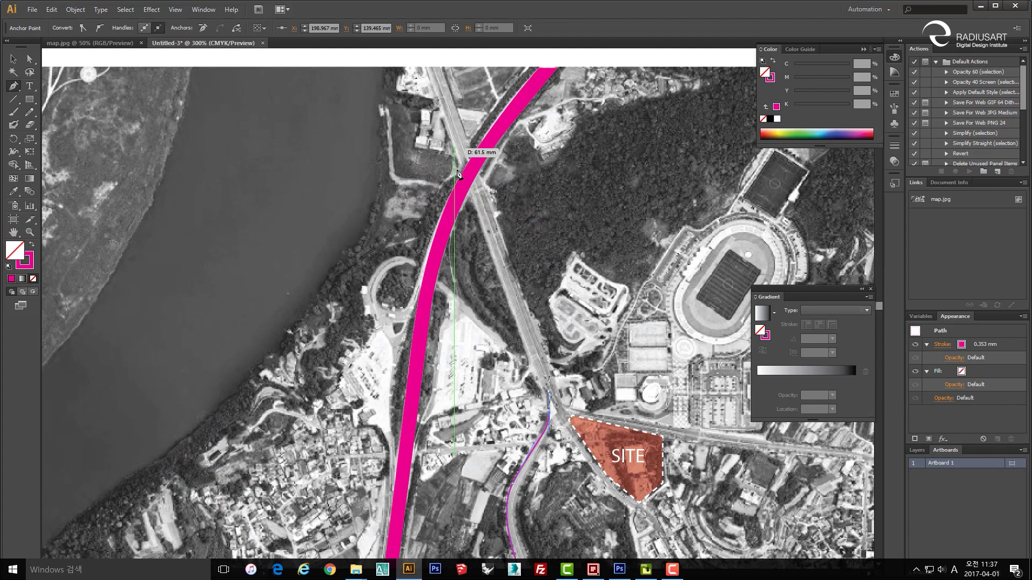
left_click_drag(506, 305, 495, 272)
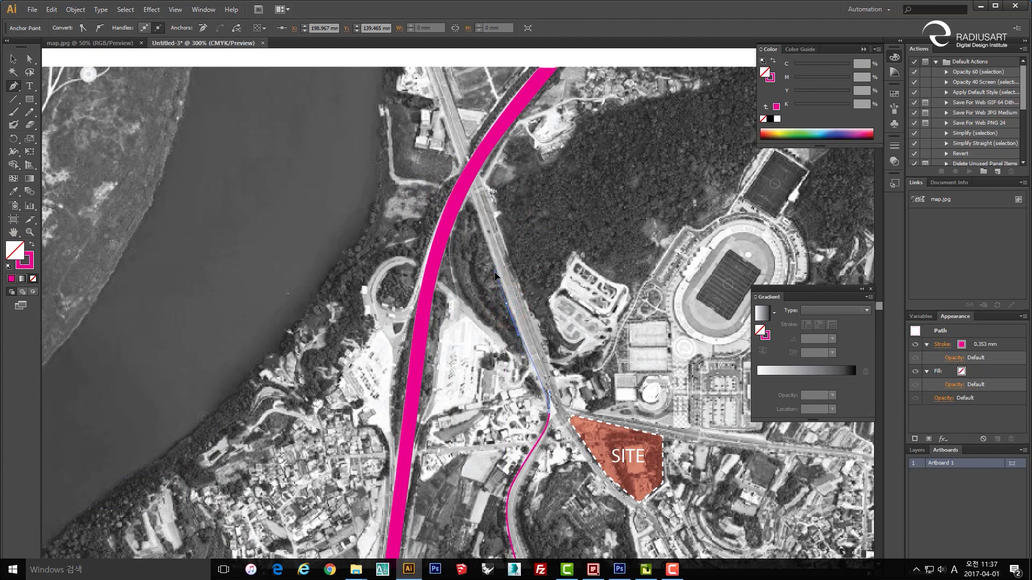
left_click_drag(496, 275, 538, 407)
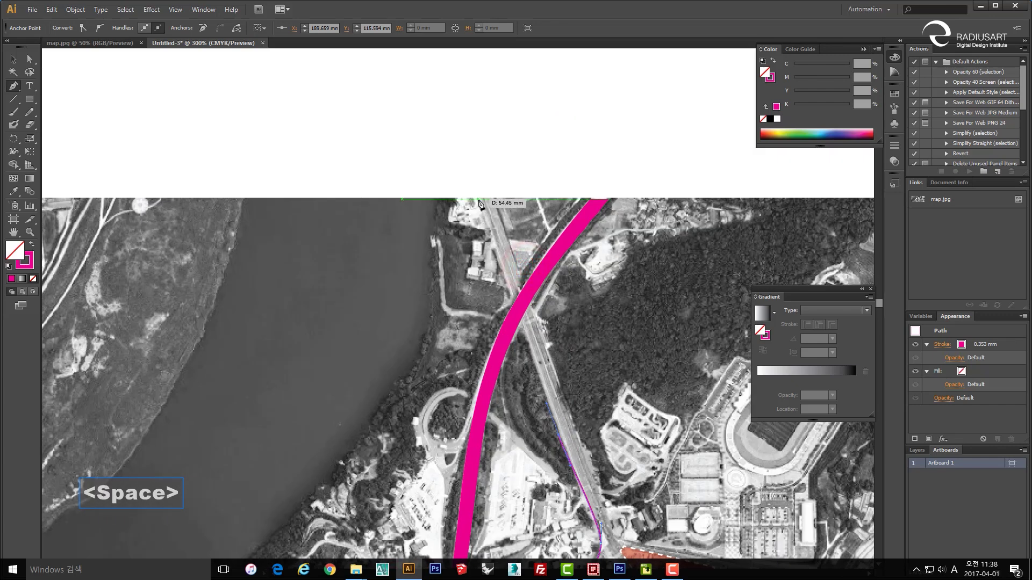
left_click(476, 199)
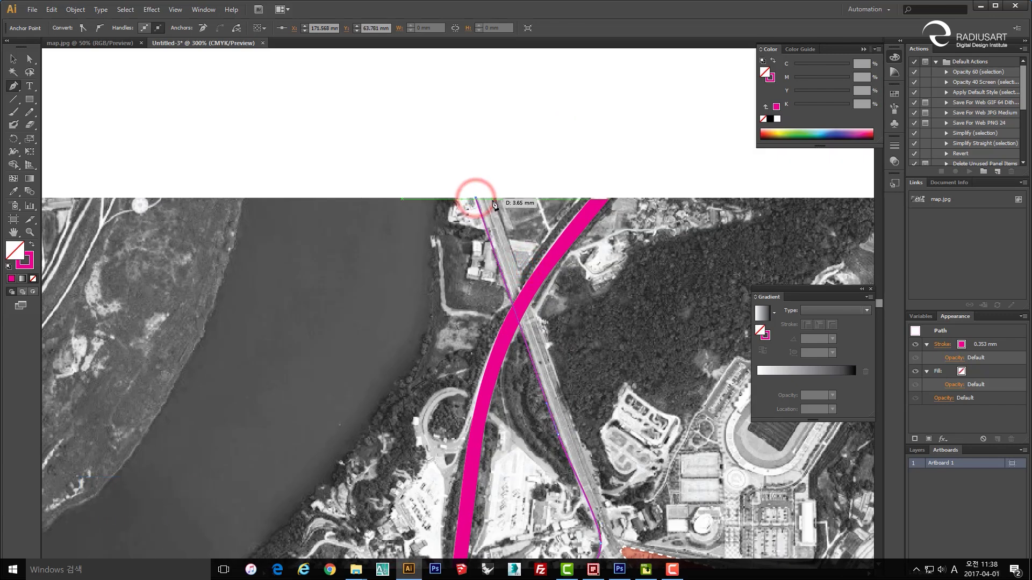
- Cross the road along the map's north edge and trace its east edge down to the junction at the site's northwest corner
left_click(494, 200)
left_click_drag(532, 317, 422, 162)
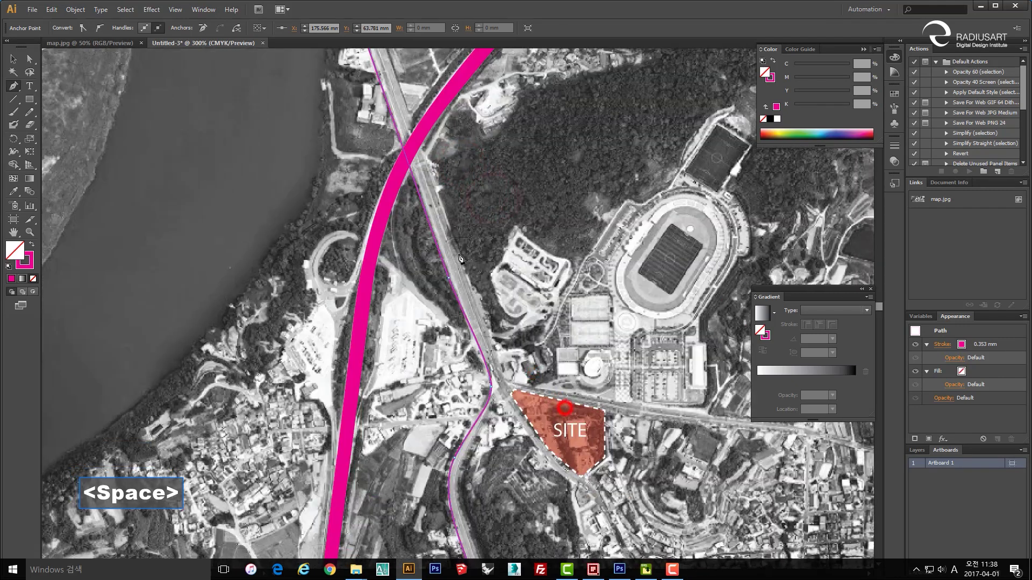
left_click(485, 321)
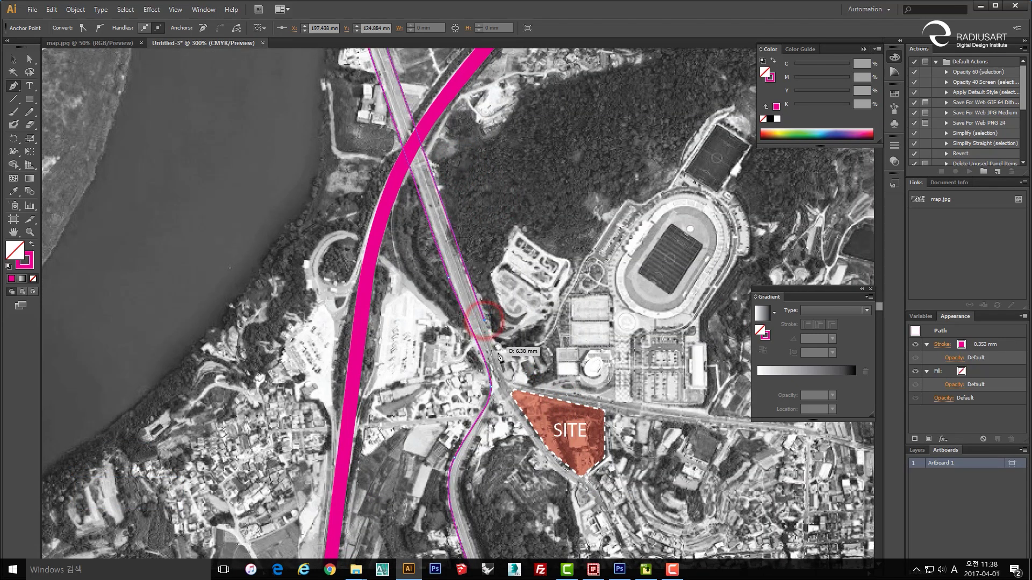
left_click(510, 384)
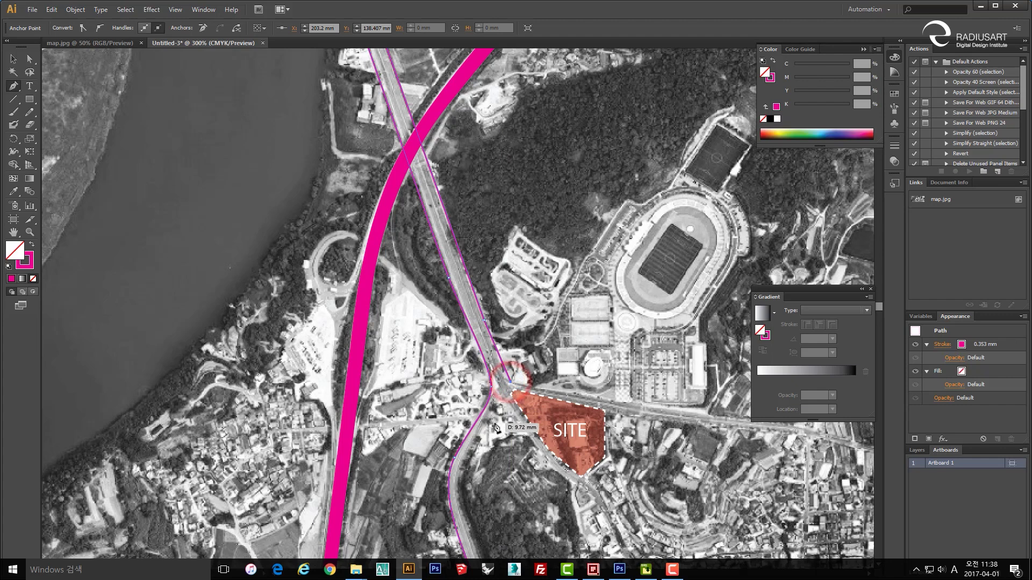
- Continue the road's east edge with curved segments around the bend southwest of the site to the straight stretch north of the bridge
left_click_drag(483, 439, 469, 460)
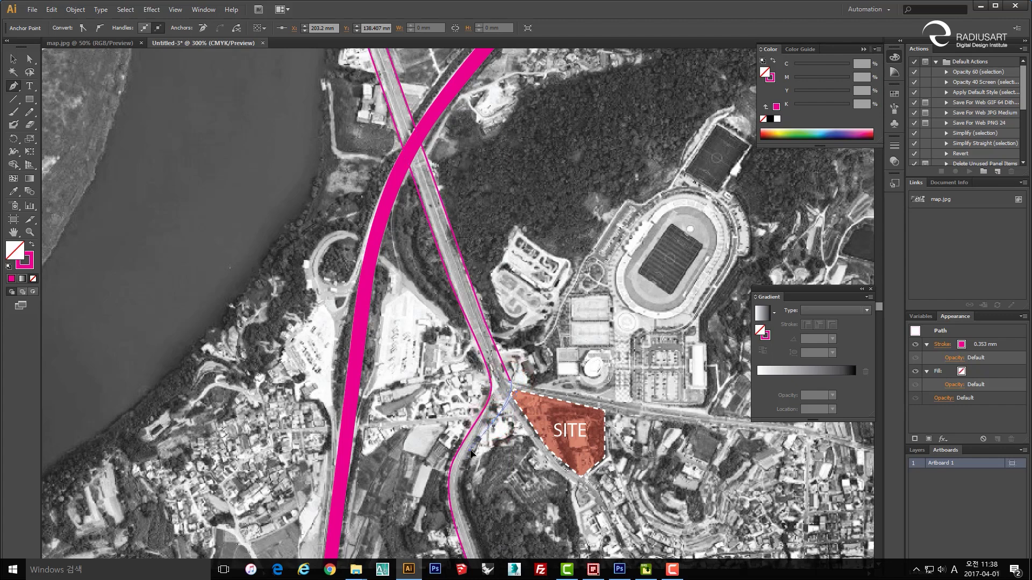
key("space")
left_click_drag(500, 453, 506, 344)
left_click_drag(469, 388, 485, 336)
key("space")
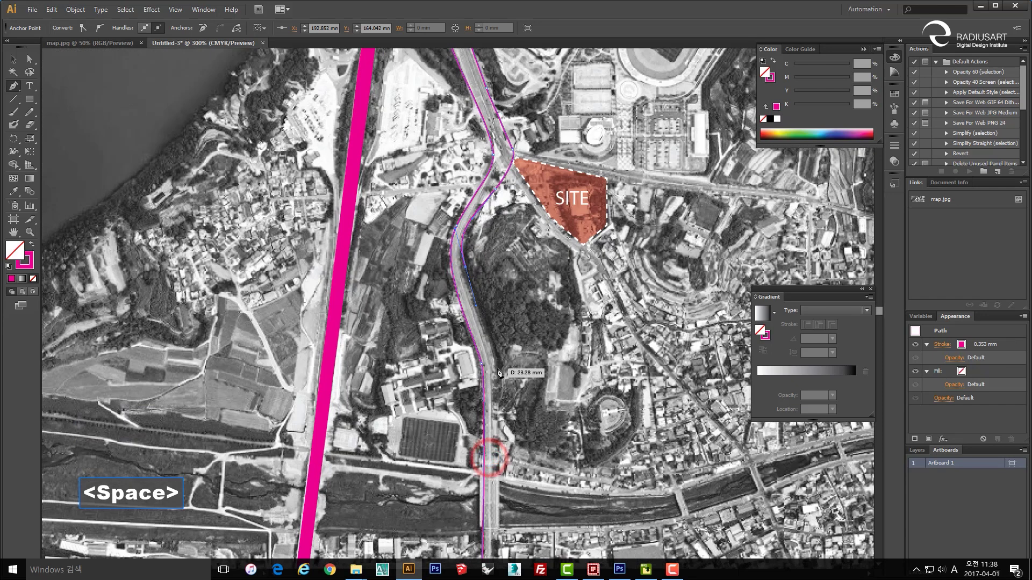
left_click_drag(499, 370, 500, 397)
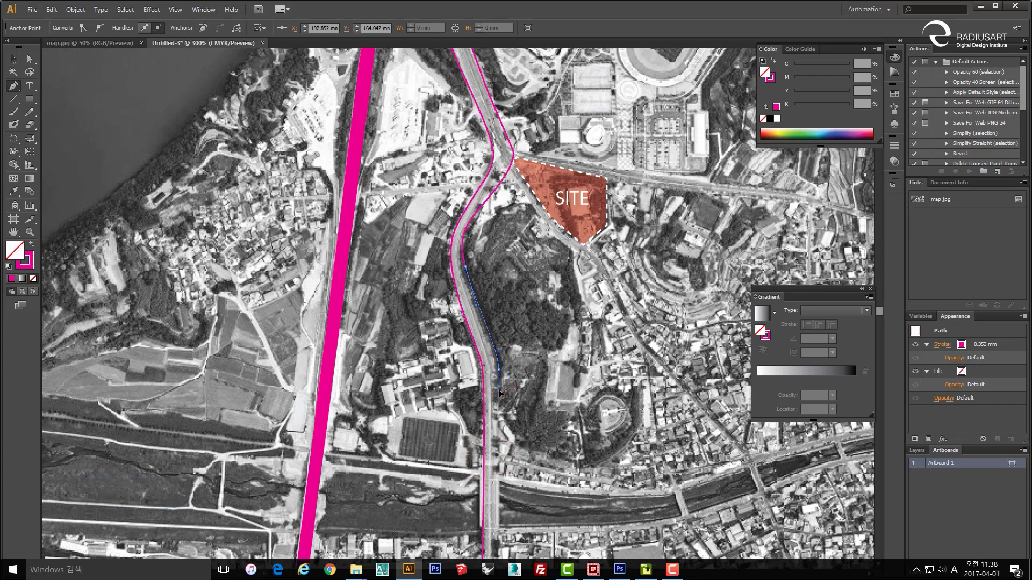
- Bring the road's east edge down over the bridge to the map's south edge and close the outline at its starting point
key("space")
left_click_drag(482, 454, 482, 282)
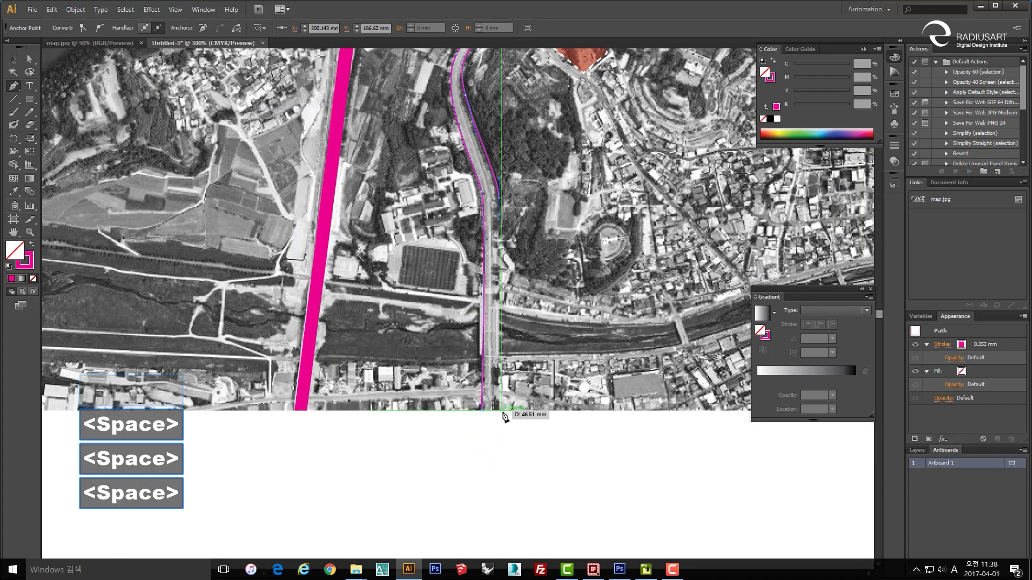
left_click(495, 410)
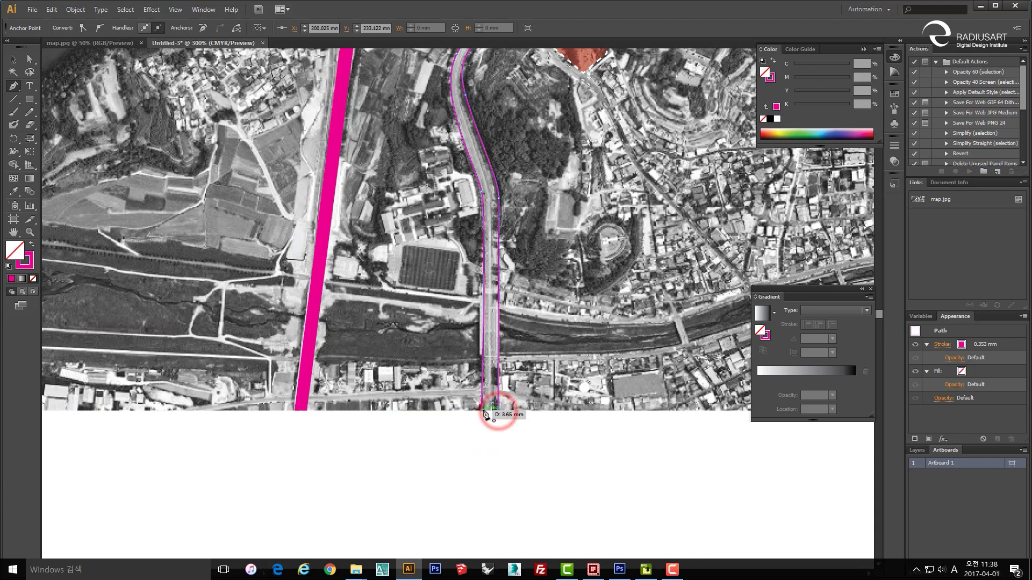
key("space")
left_click_drag(511, 246, 495, 453)
key("v")
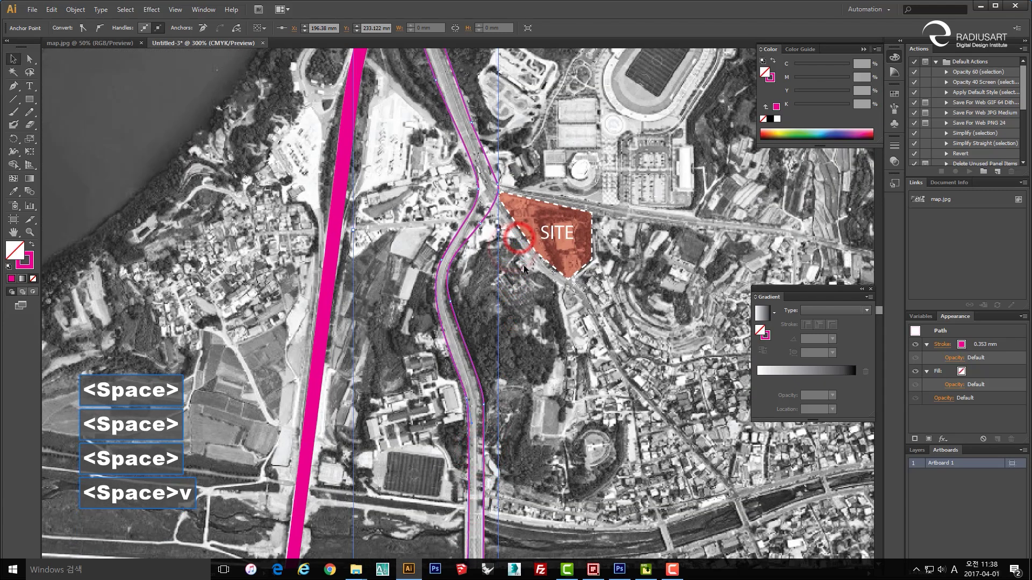
- With the Direct Selection tool, move the east-edge anchor at the site's northwest corner inwards to about X 201.8, Y 136.6 mm
key("a")
left_click(524, 268)
key("alt")
scroll(500, 173, "up", 3)
left_click(494, 174)
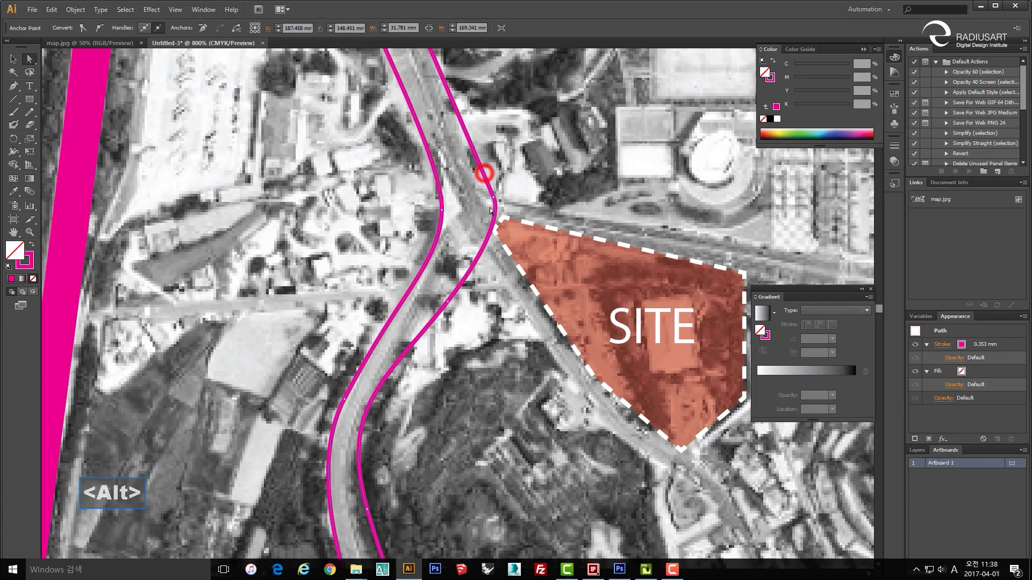
left_click(504, 193)
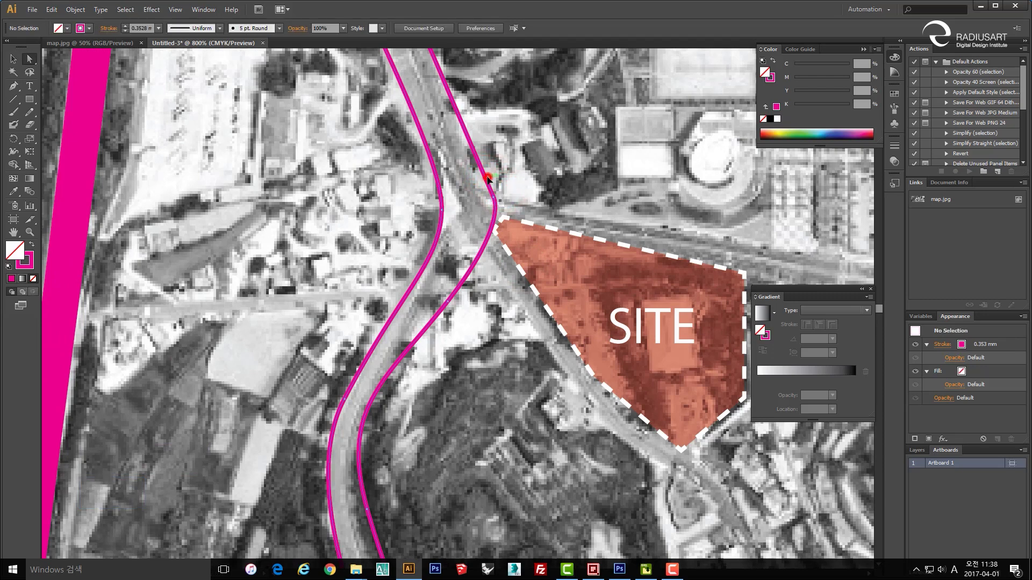
left_click(488, 179)
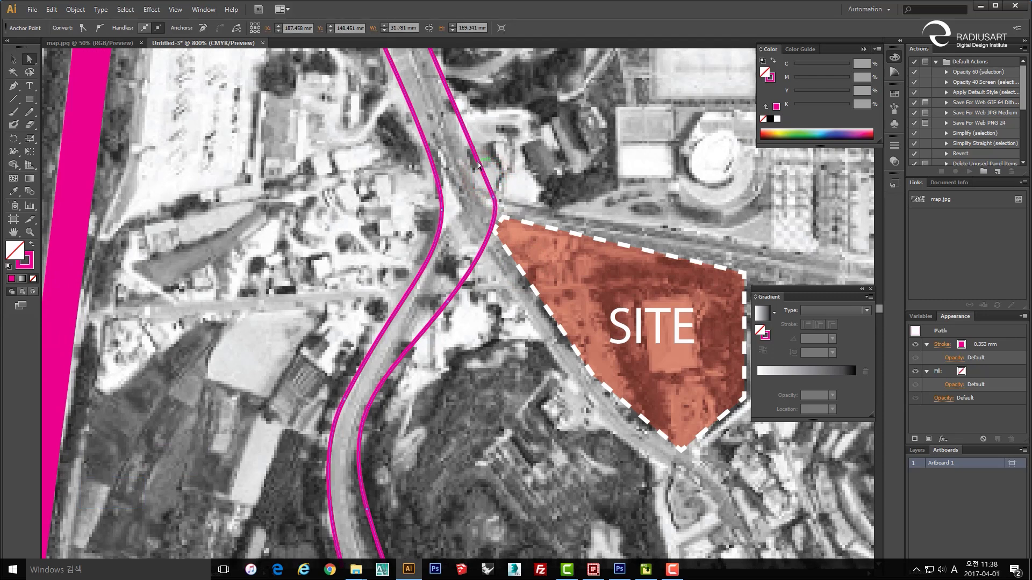
left_click_drag(493, 199, 477, 176)
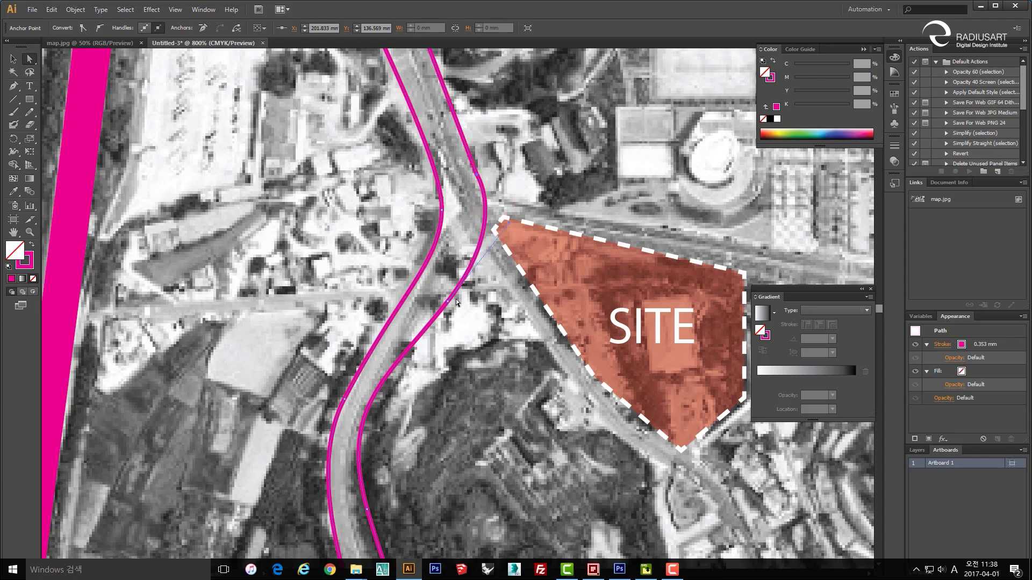
- Reshape the outline's east edge just south of the junction so its curve follows the road more tightly
left_click_drag(450, 304, 447, 294)
left_click_drag(506, 215, 484, 233)
left_click_drag(446, 295, 443, 292)
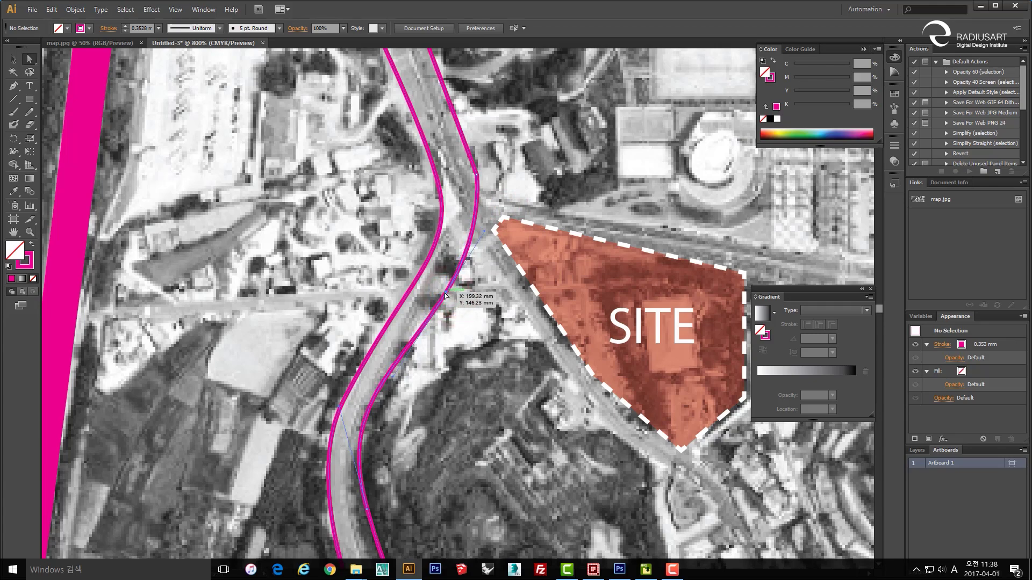
- Start a new Pen tool outline at the junction northwest of the site, curving onto the north edge of the eastbound road
scroll(490, 299, "down", 4)
left_click_drag(491, 299, 524, 220)
left_click_drag(500, 66, 525, 215)
left_click_drag(546, 257, 493, 167)
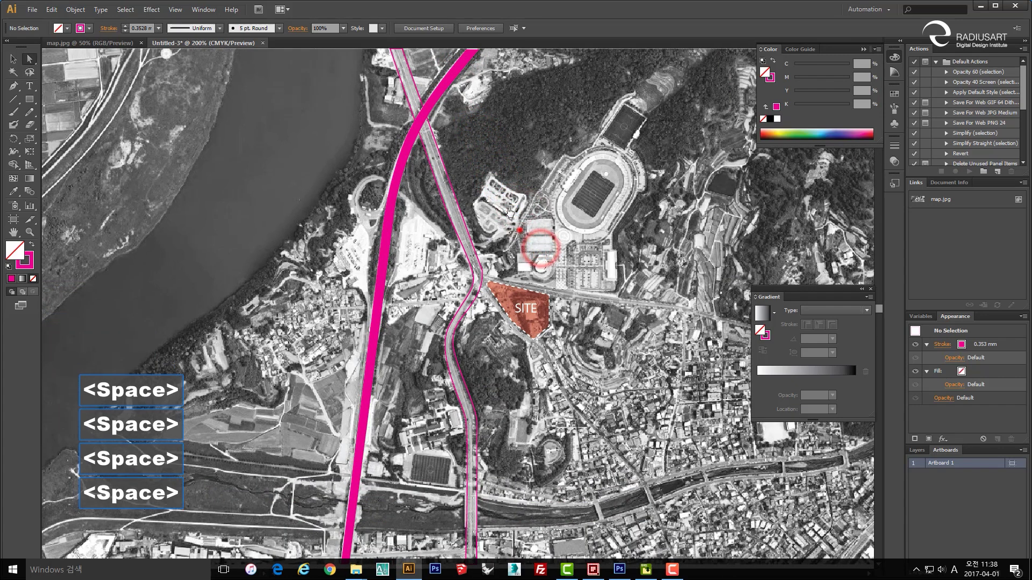
left_click_drag(519, 230, 489, 179)
left_click_drag(514, 234, 481, 227)
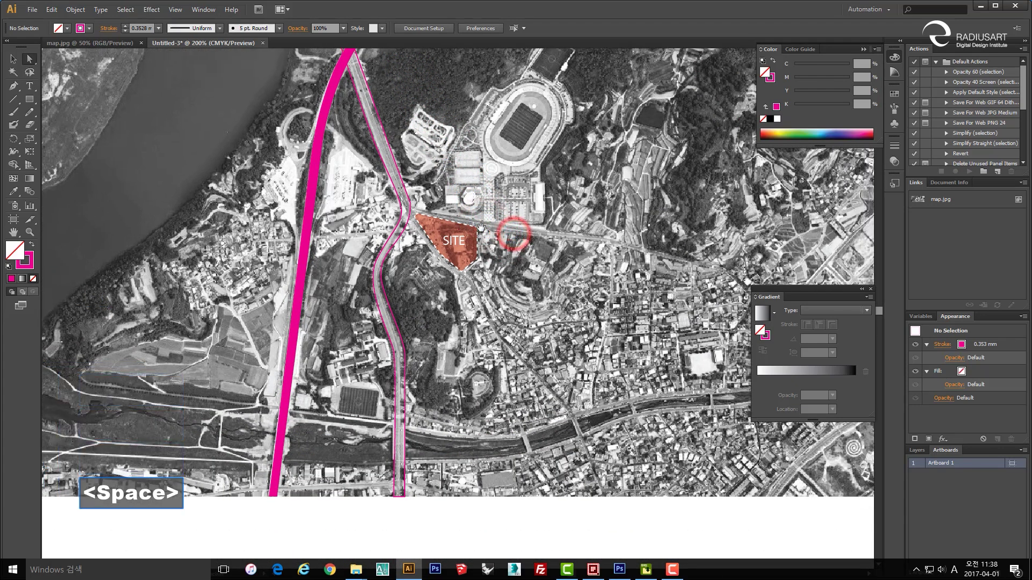
key("v")
key("p")
key("alt")
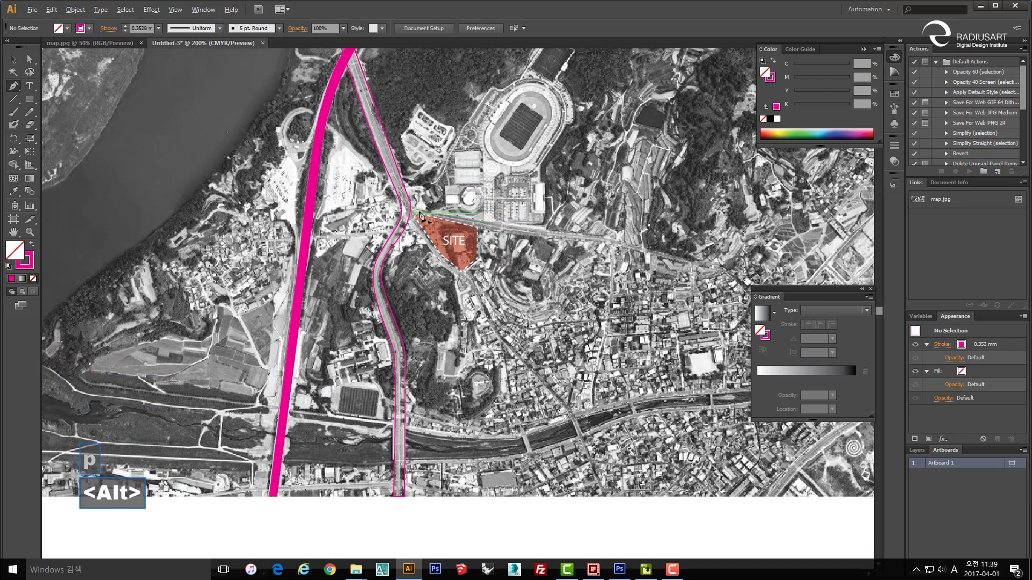
scroll(422, 215, "up", 4)
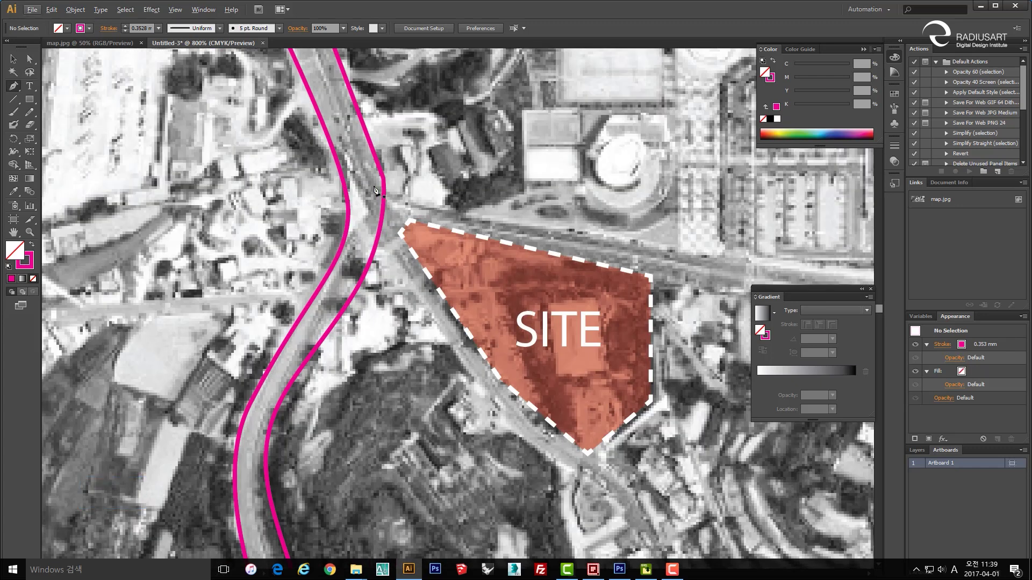
left_click_drag(380, 188, 457, 210)
- Trace the eastbound road's north edge past the site to about X 237.6, Y 144.6 mm
key("space")
left_click_drag(647, 234, 344, 129)
left_click_drag(606, 184, 454, 191)
mouse_move(313, 188)
left_mouse_down()
mouse_move(598, 274)
mouse_move(702, 267)
mouse_move(315, 217)
left_mouse_up()
left_click(671, 266)
key("space")
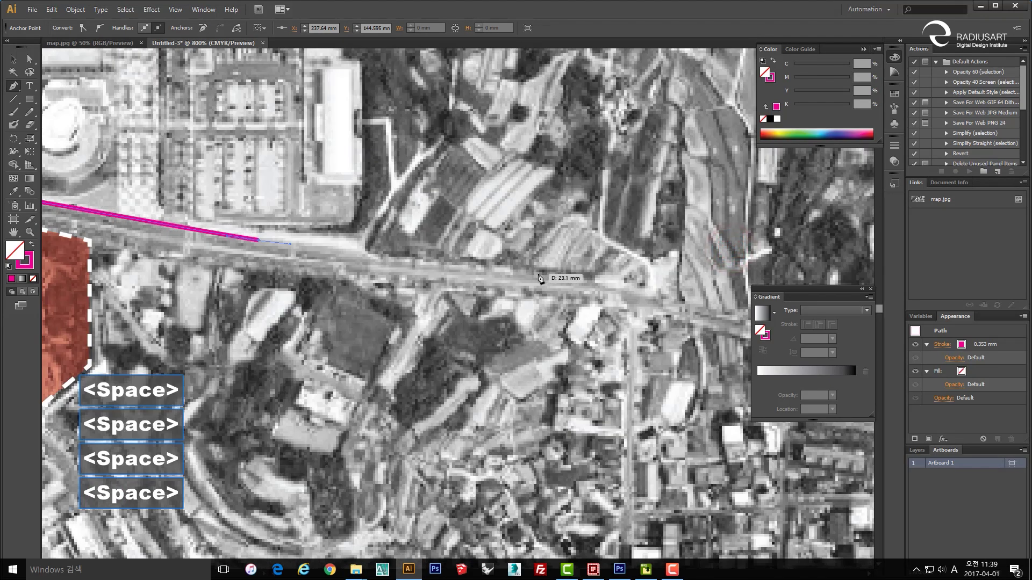
- Continue the north edge east with curved segments to the road's fork among the houses at about X 306.7, Y 158.6 mm
left_click(544, 279)
key("space")
left_click_drag(716, 323, 460, 270)
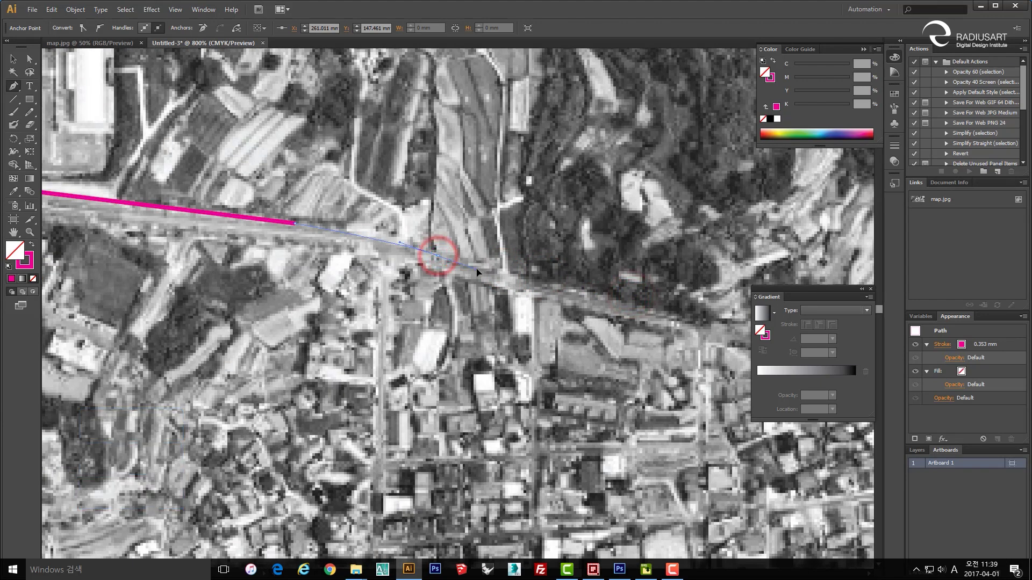
key("space")
left_click_drag(602, 287, 445, 281)
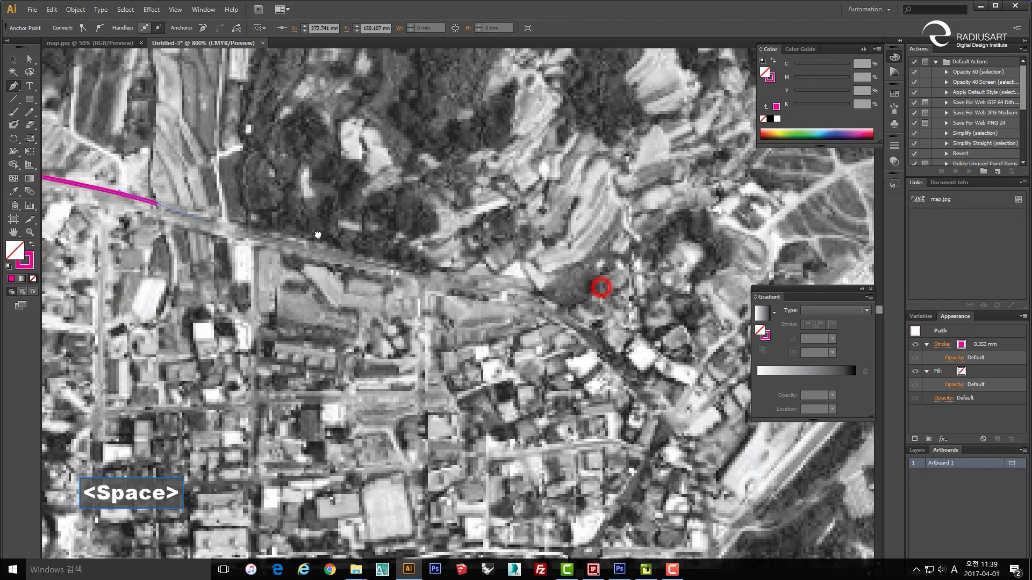
left_click(452, 273)
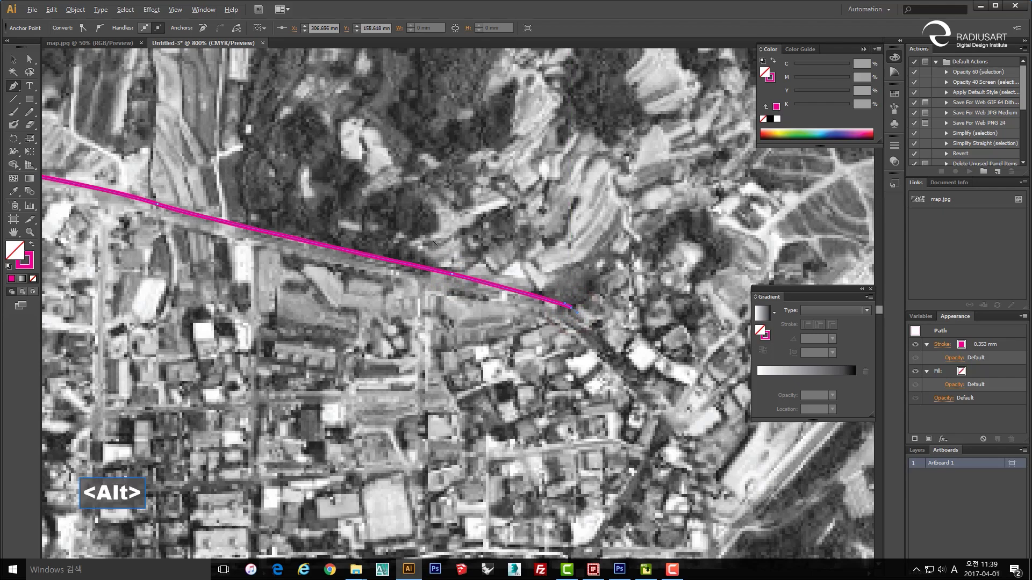
- Examine the traced north edge from the junction and the road's course around its east end
scroll(559, 280, "down", 4)
key("space")
left_click_drag(309, 217, 520, 237)
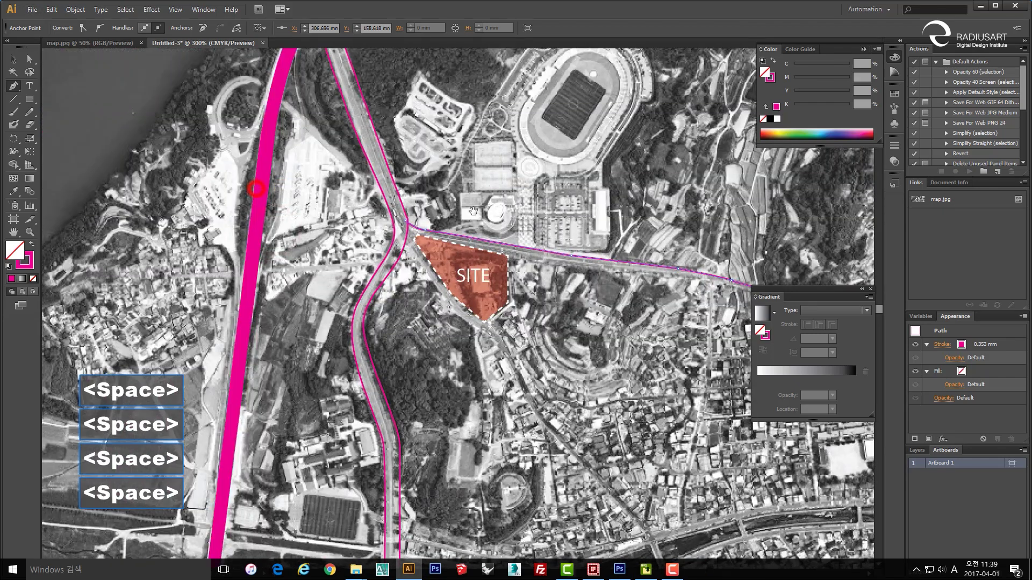
left_click_drag(388, 166, 405, 241)
left_click_drag(301, 249, 325, 250)
key("space")
left_click_drag(847, 367, 549, 306)
scroll(611, 331, "up", 4)
scroll(611, 332, "down", 1)
scroll(606, 317, "down", 1)
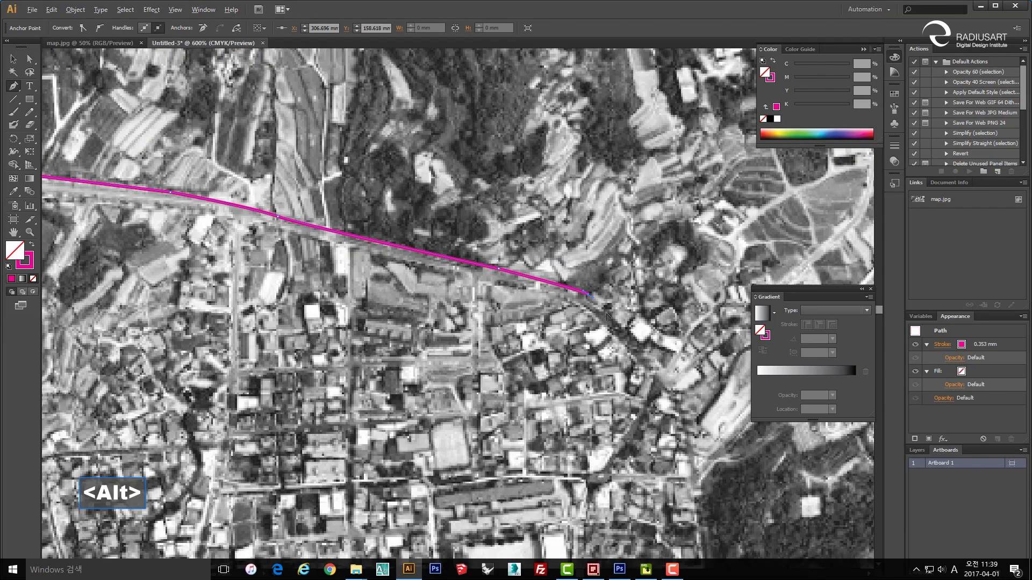
scroll(606, 317, "down", 3)
key("space")
left_click_drag(608, 296, 572, 282)
key("space")
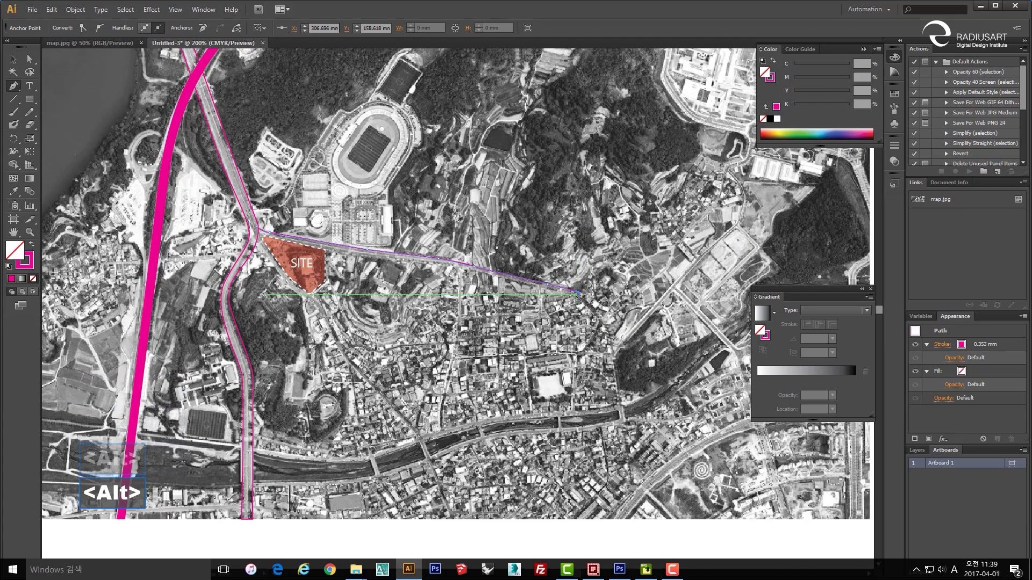
- Turn the outline across the road's east end with a short segment to about X 306.2, Y 159.8 mm
scroll(577, 300, "up", 1)
scroll(575, 303, "up", 4)
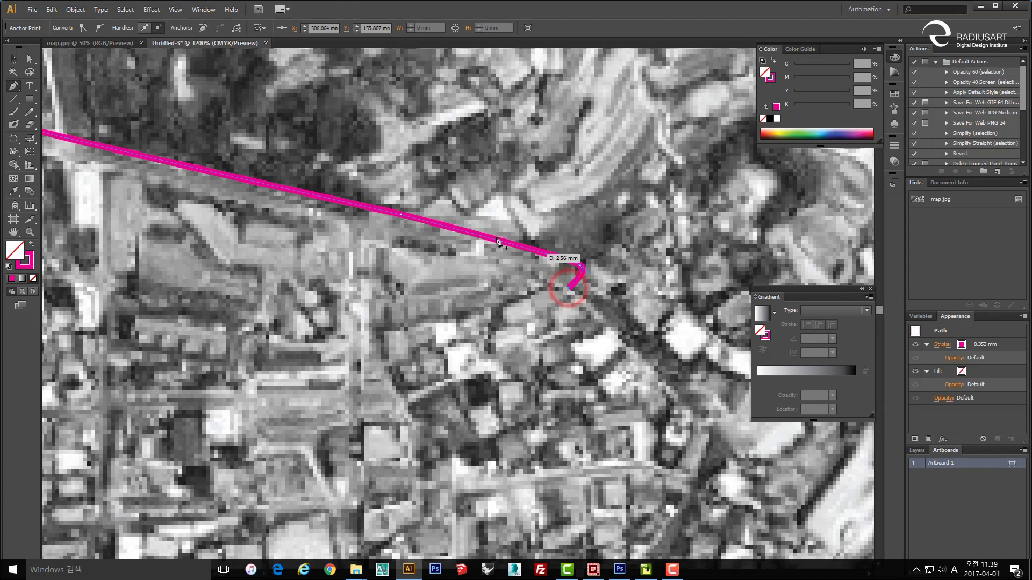
key("ctrl+z")
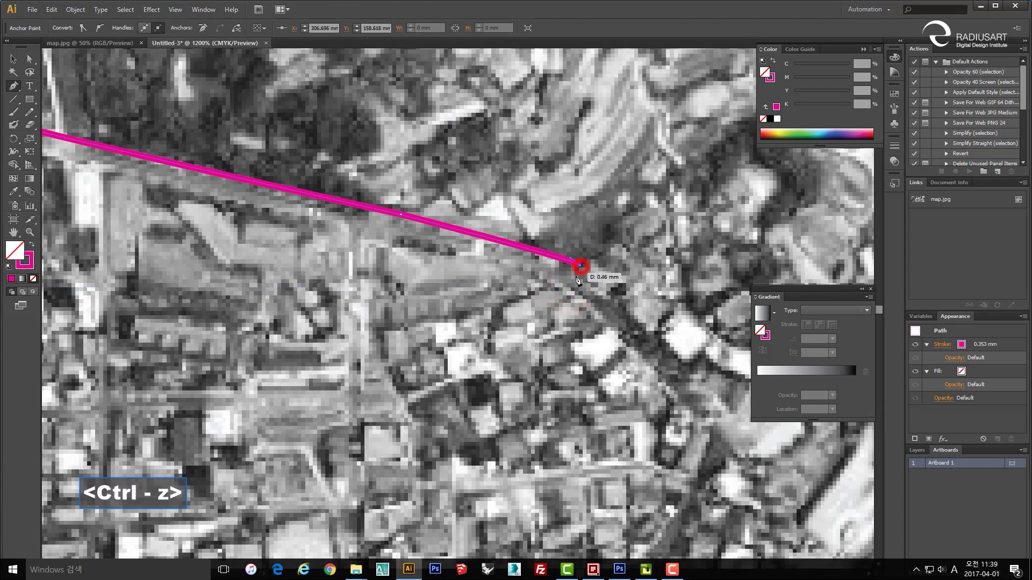
key("space")
left_click_drag(571, 287, 288, 215)
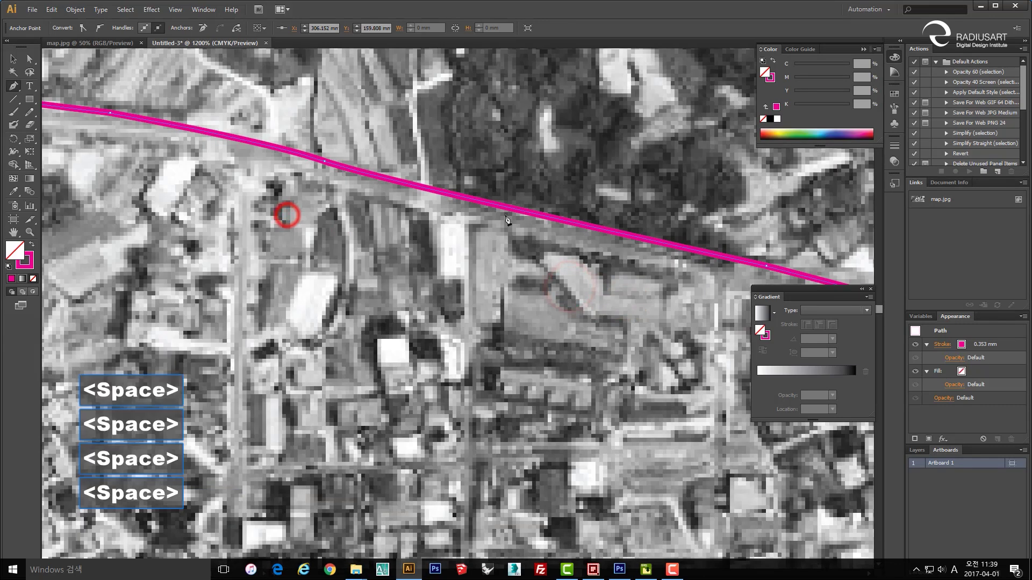
- Trace the road's south edge back west with curved segments to about X 236.2, Y 146.4 mm, east of the site
left_click(460, 216)
key("space")
mouse_move(169, 156)
left_mouse_down()
mouse_move(473, 182)
mouse_move(390, 171)
left_mouse_up()
key("space")
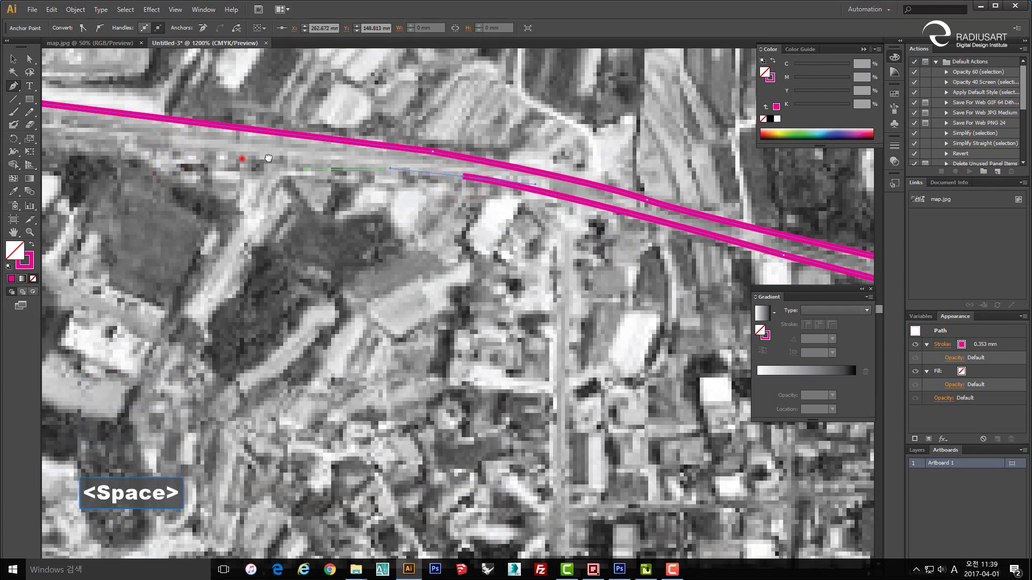
left_click_drag(49, 161, 458, 174)
left_click(384, 151)
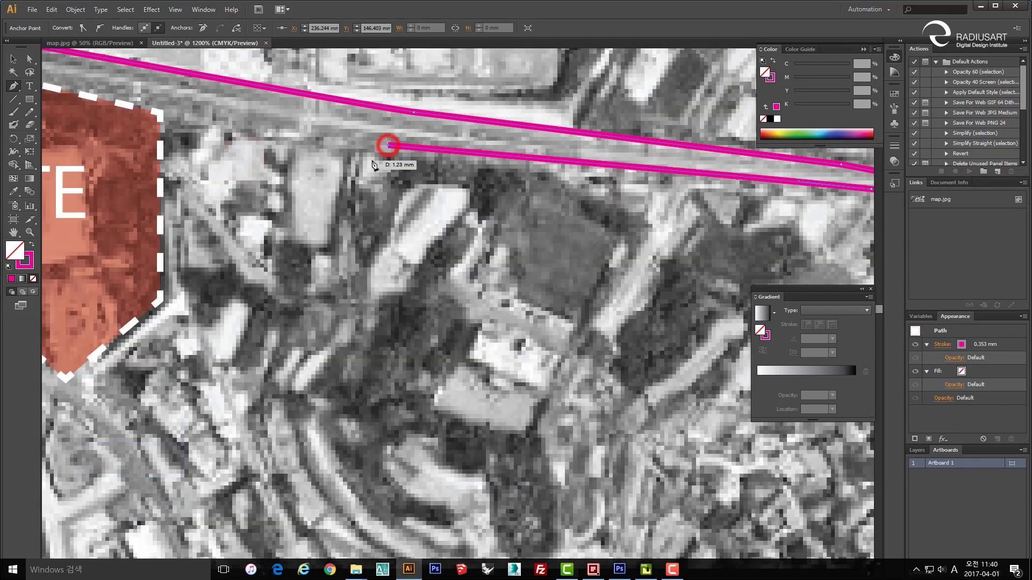
- Continue the south edge west to the site's northeast corner at about X 224.3, Y 144.4 mm
key("space")
left_click_drag(210, 121, 383, 151)
left_click_drag(102, 79, 479, 176)
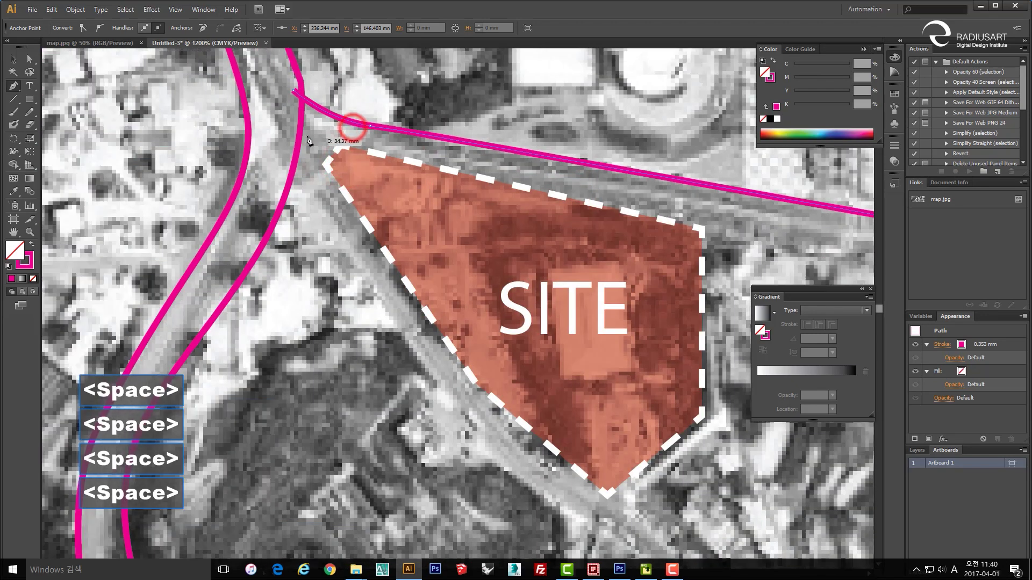
key("space")
left_click_drag(769, 236, 474, 215)
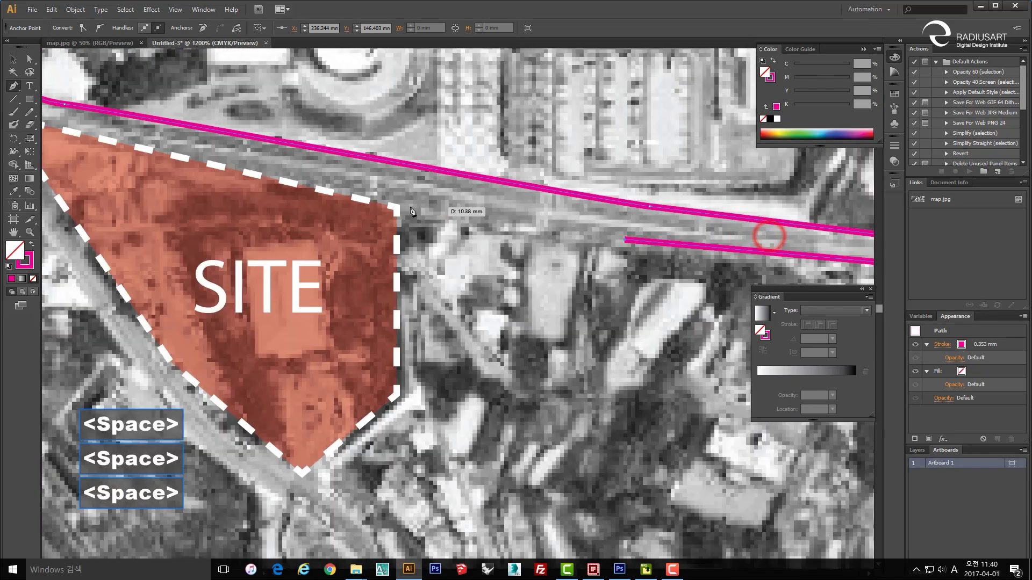
left_click_drag(406, 205, 370, 198)
key("space")
left_click_drag(115, 178, 659, 266)
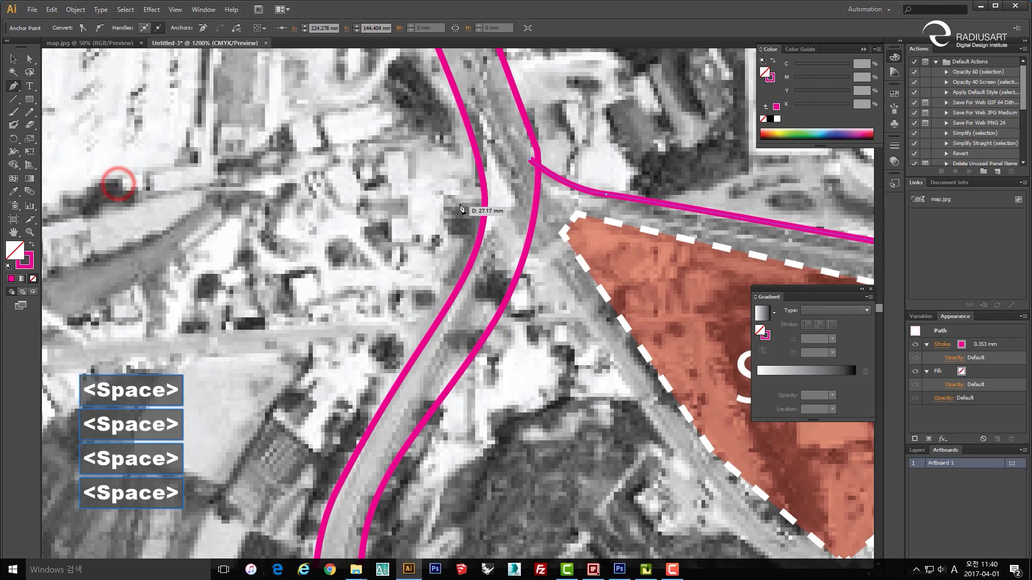
- Bring the south edge into the junction at about X 200.4, Y 139.2 mm and close the outline at its starting point
left_click(513, 187)
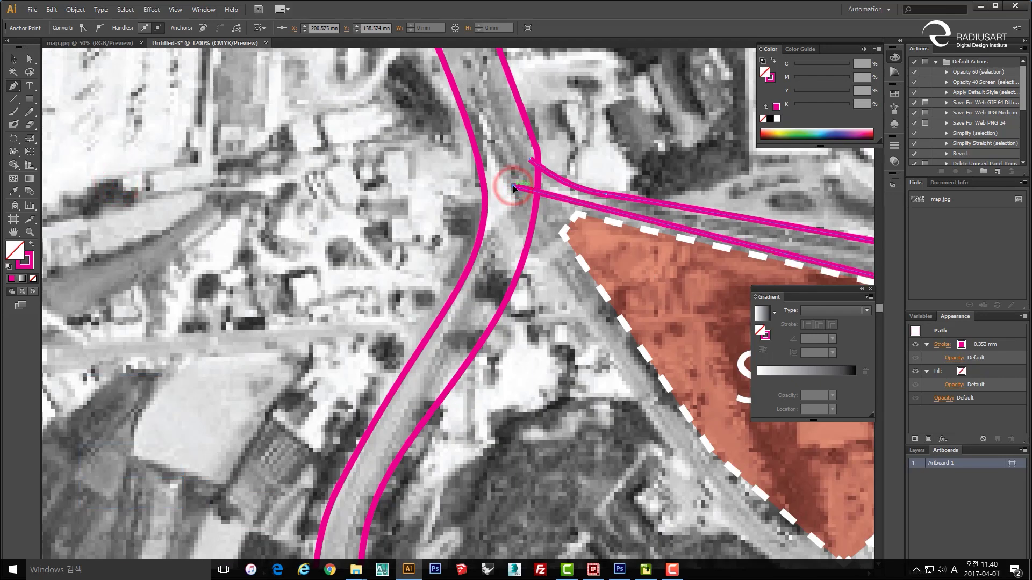
key("ctrl+z")
left_click(513, 200)
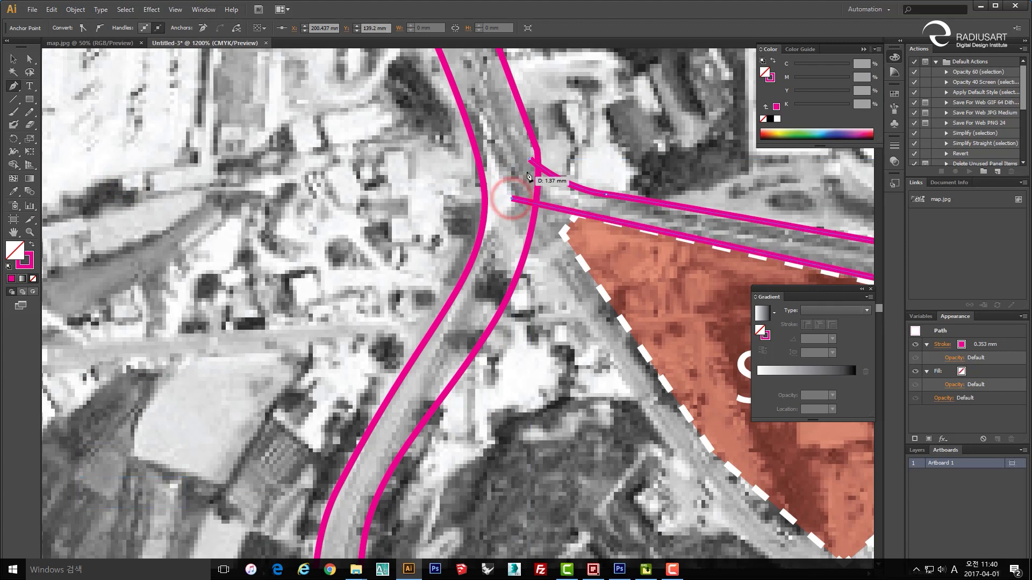
left_click(529, 163)
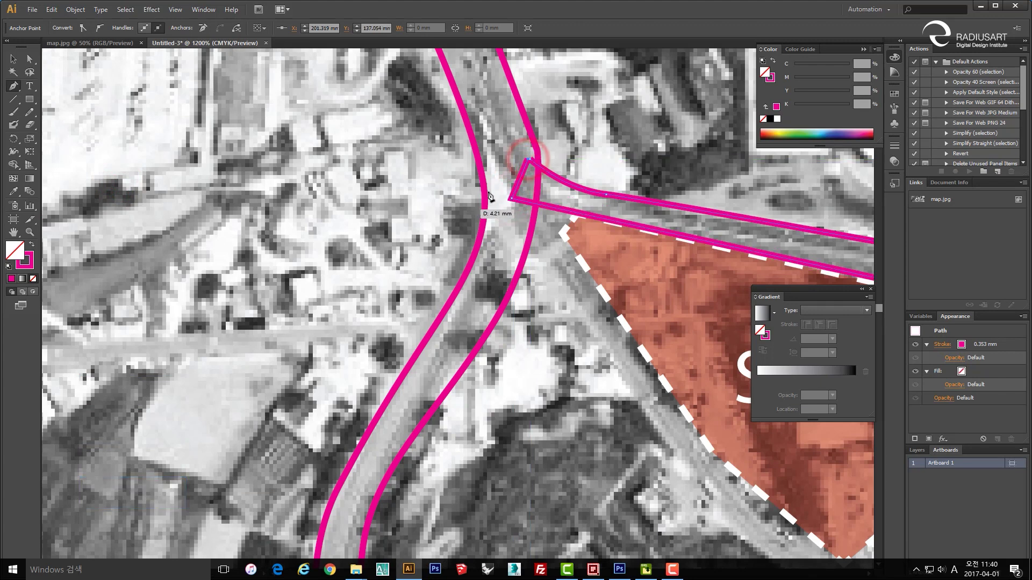
scroll(516, 161, "up", 4)
key("ctrl+z")
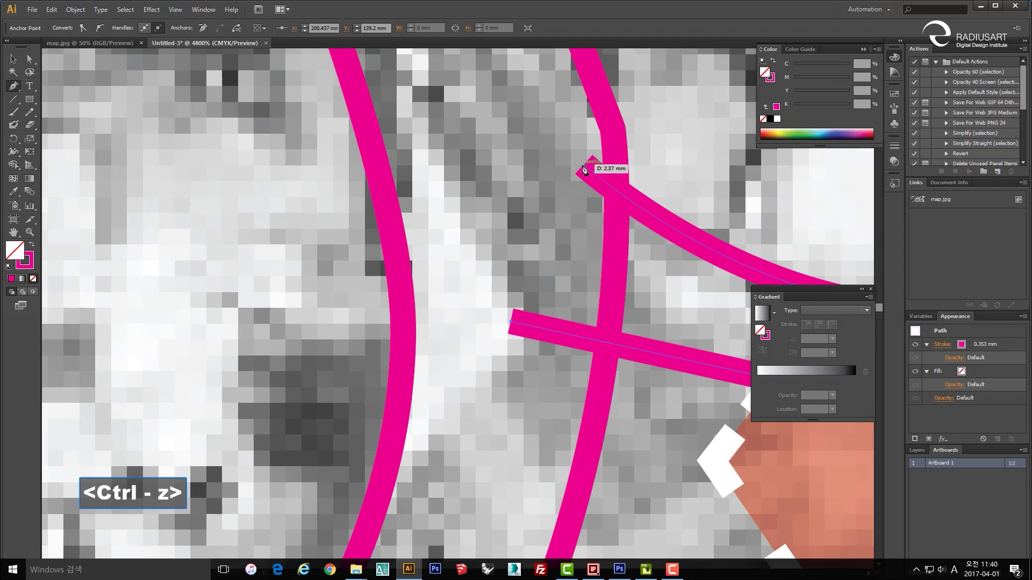
left_click(583, 164)
key("v")
scroll(499, 211, "down", 8)
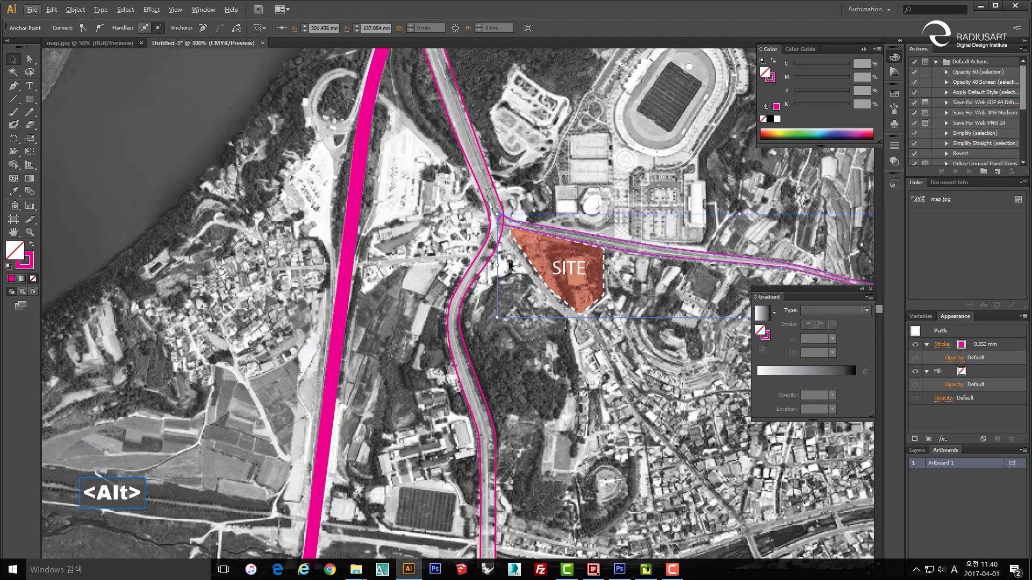
- Start a new Pen outline in the junction and trace the southwest edge of the road beside the site to about X 207.3, Y 150.8 mm
left_click_drag(528, 293, 433, 265)
key("v")
key("p")
key("p")
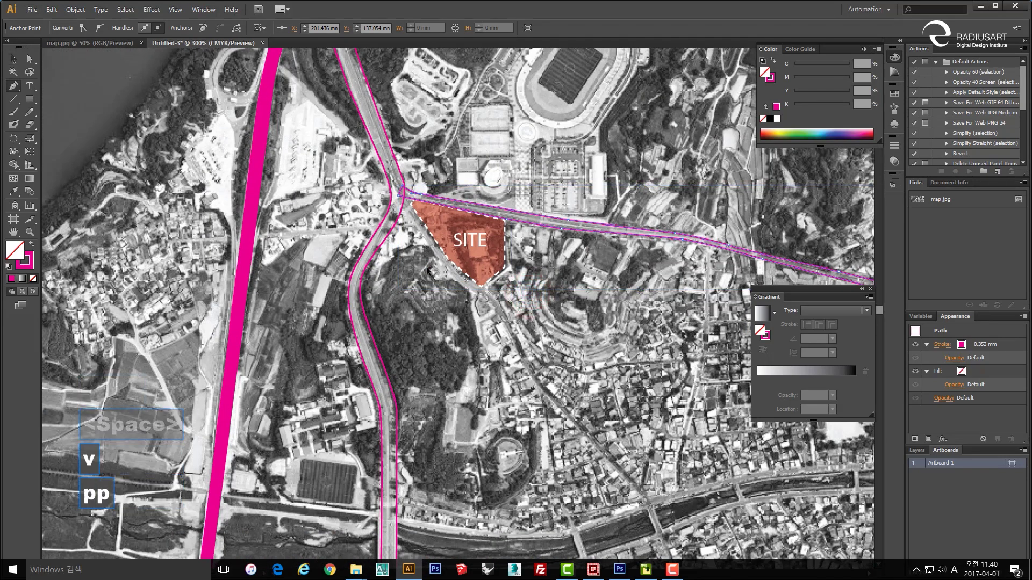
scroll(404, 216, "up", 3)
key("alt")
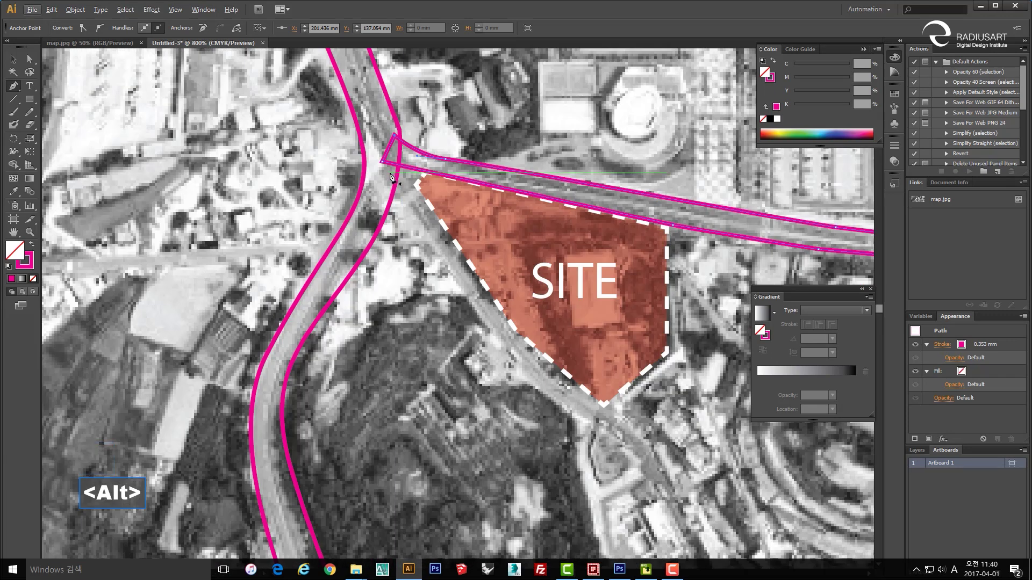
left_click(385, 179)
left_click(383, 198)
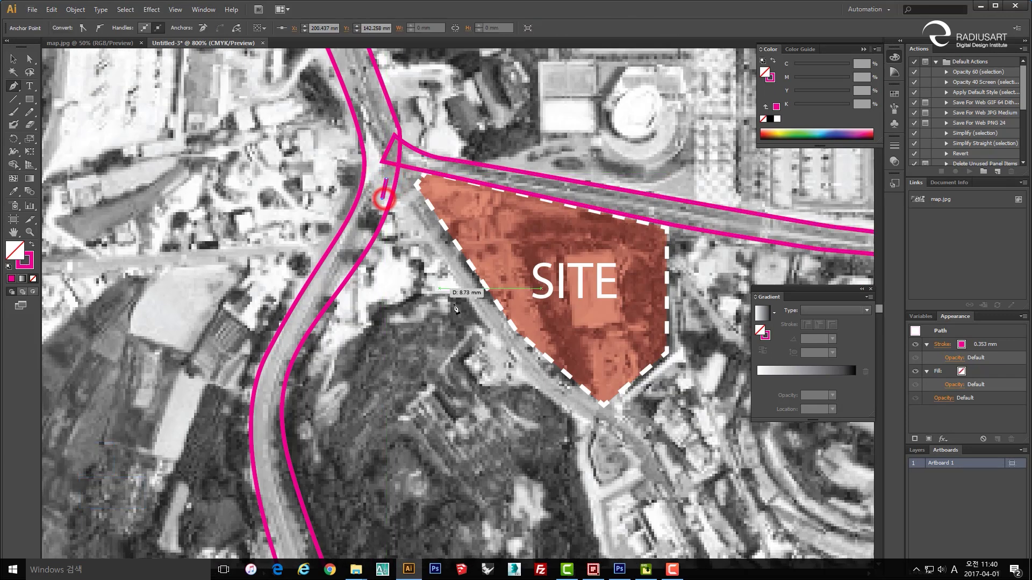
left_click(466, 304)
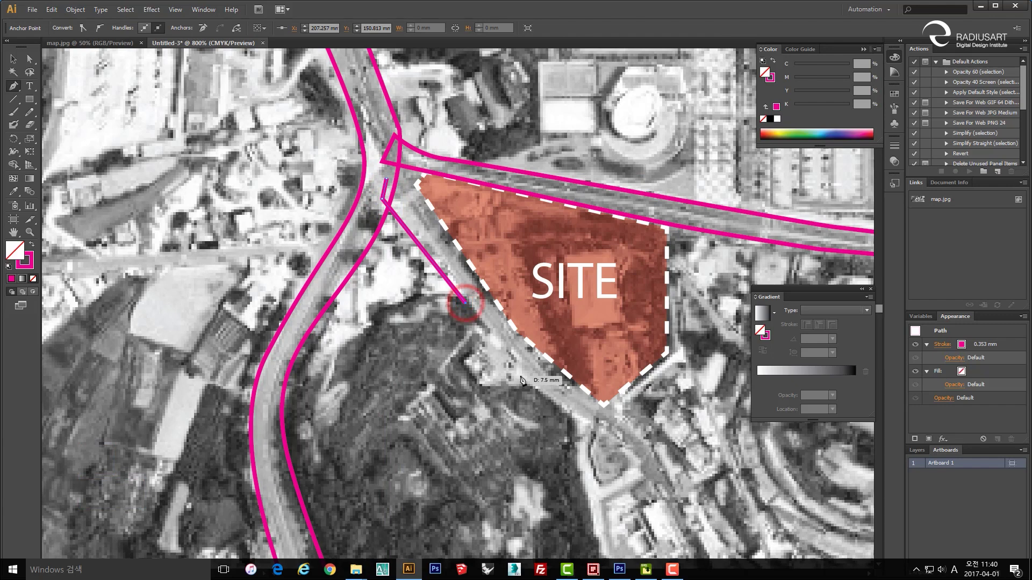
- Continue the road's southwest edge around the site's southern tip and through the houses to about X 234.8, Y 185.2 mm
key("space")
left_click_drag(602, 414, 451, 296)
left_click(457, 311)
left_click_drag(533, 367, 431, 265)
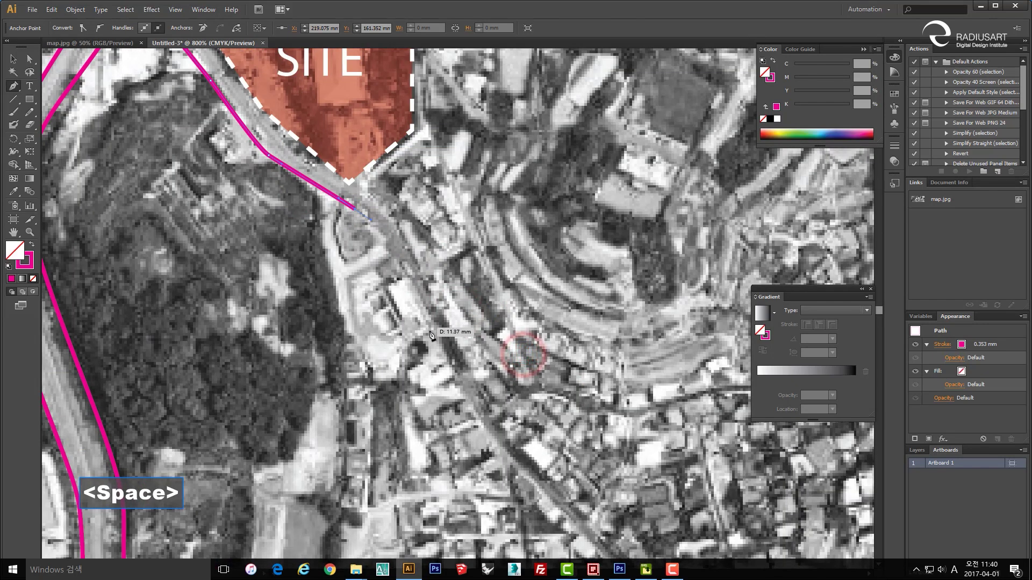
left_click(447, 367)
key("space")
left_click_drag(519, 397, 452, 269)
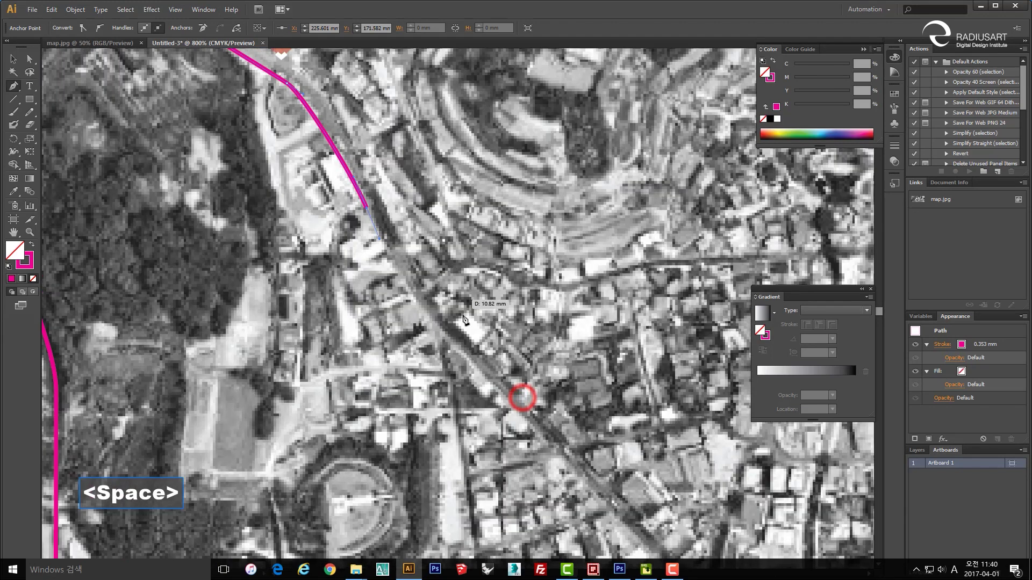
left_click(494, 389)
- Extend the road's southwest edge southeast towards the river bridge to about X 245.2, Y 195.7 mm
key("alt")
scroll(500, 288, "down", 3)
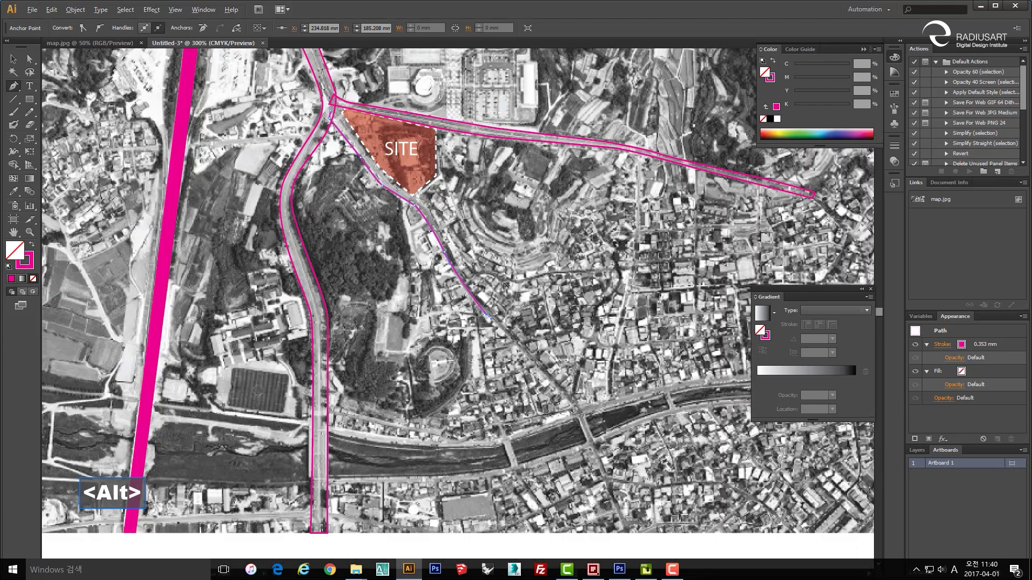
key("alt")
scroll(530, 354, "up", 1)
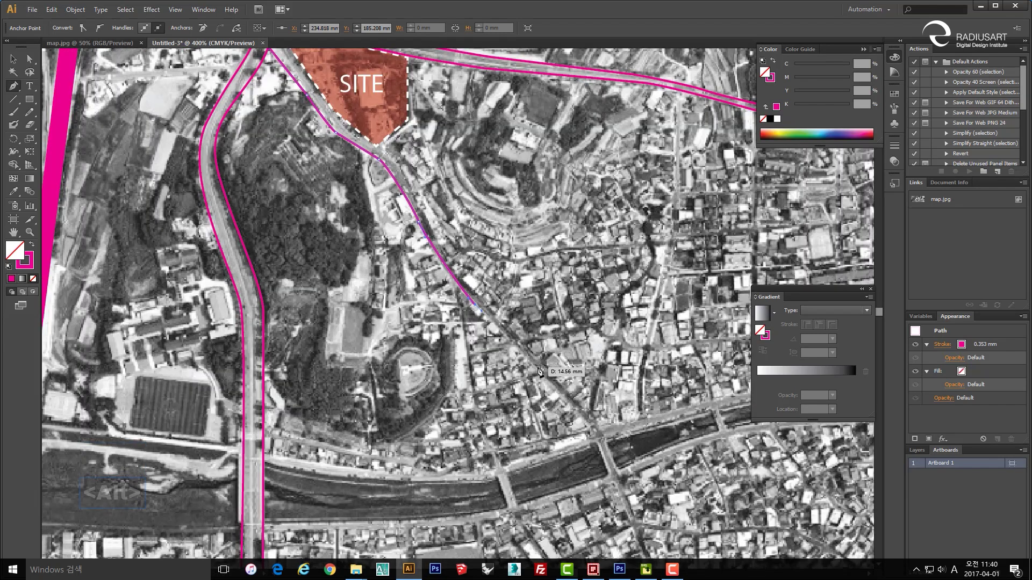
key("space")
left_click_drag(579, 405, 489, 372)
key("alt")
scroll(497, 370, "up", 2)
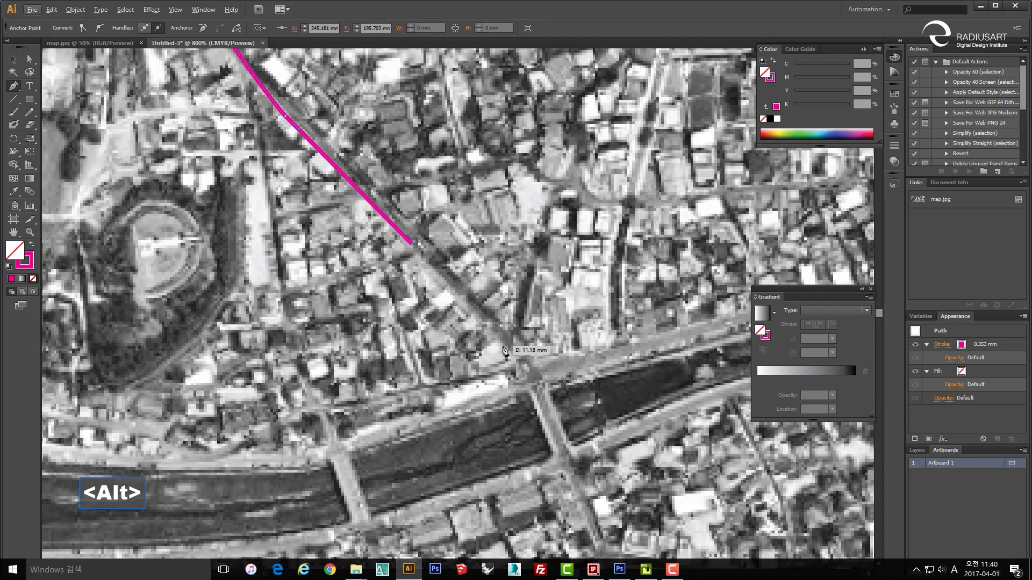
- Bring the edge down to the riverside road and turn across the road's end to about X 254.8, Y 204.8 mm
key("space")
left_click_drag(510, 340, 502, 363)
key("alt")
scroll(414, 248, "down", 3)
key("space")
key("alt")
scroll(486, 352, "up", 3)
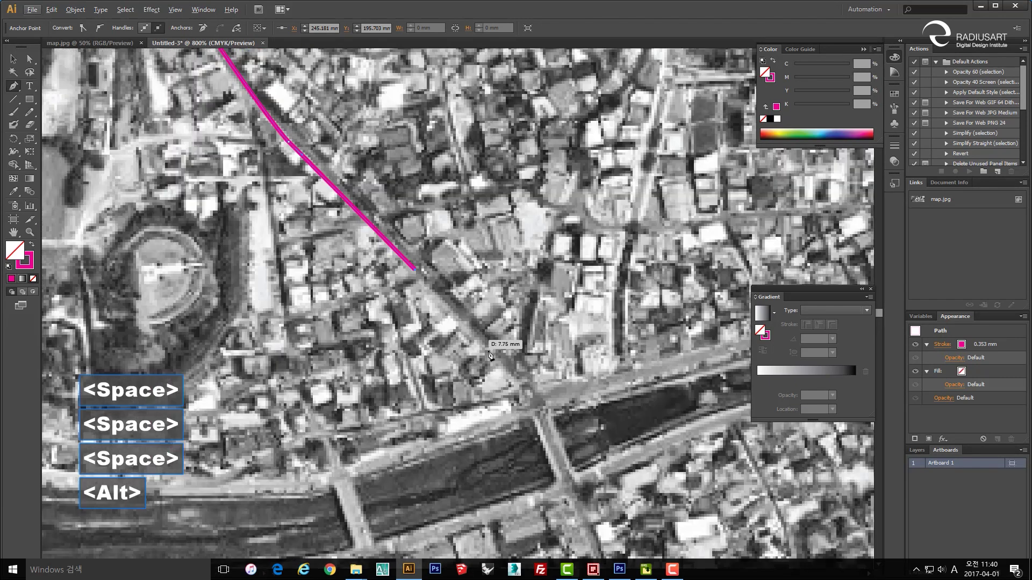
left_click(515, 379)
left_click(532, 382)
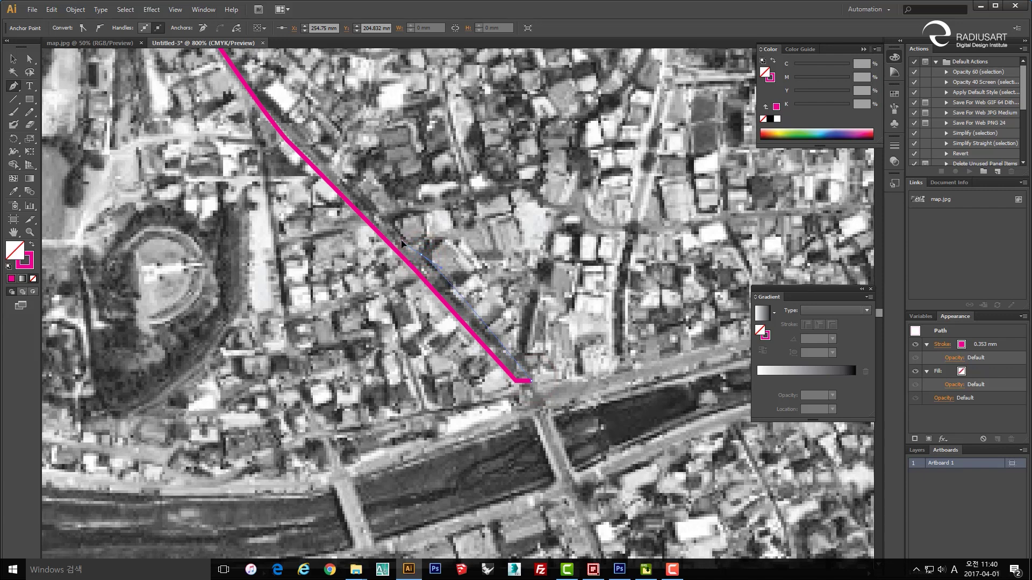
- Trace the road's northeast edge back northwest from the riverside end through the houses to about X 235.5, Y 183.6 mm
key("space")
left_click_drag(402, 244, 461, 310)
left_click(355, 186)
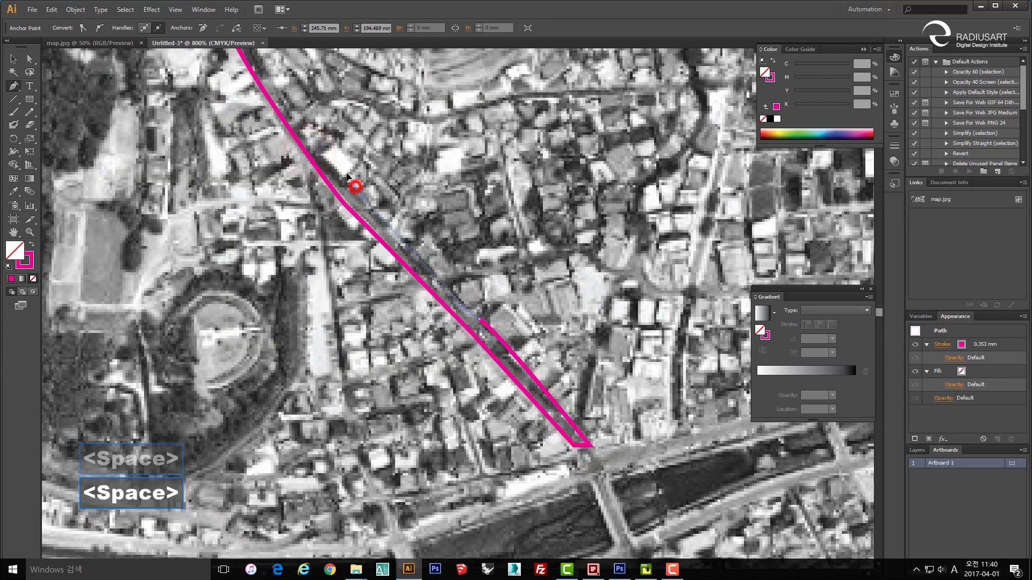
key("space")
left_click_drag(318, 127, 443, 242)
key("space")
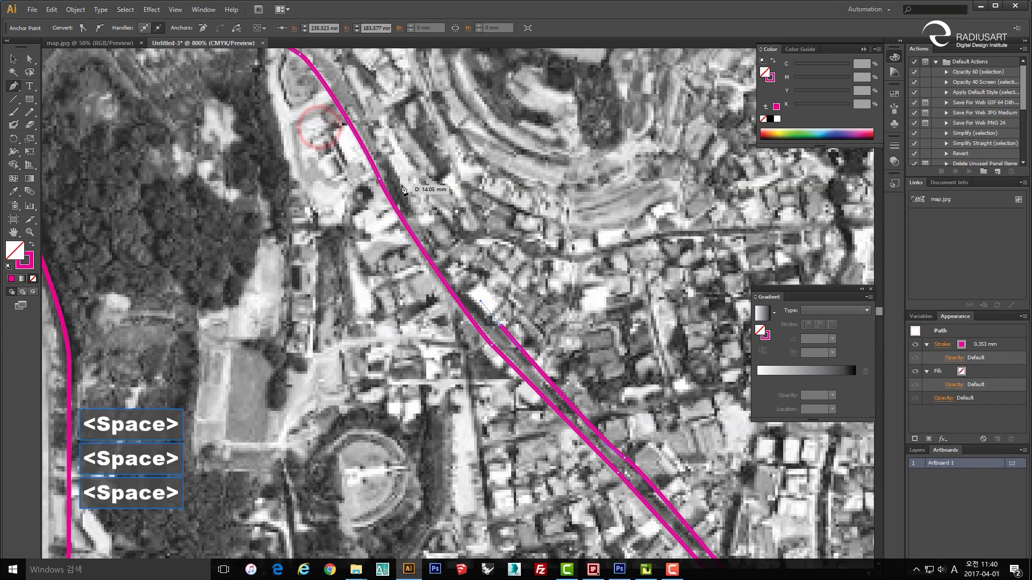
- Continue the road's northeast edge northwest to the site's southern tip at about X 219.4, Y 159.8 mm
left_click_drag(392, 167, 427, 195)
key("space")
left_click_drag(391, 145, 371, 134)
key("space")
left_click_drag(312, 100, 507, 255)
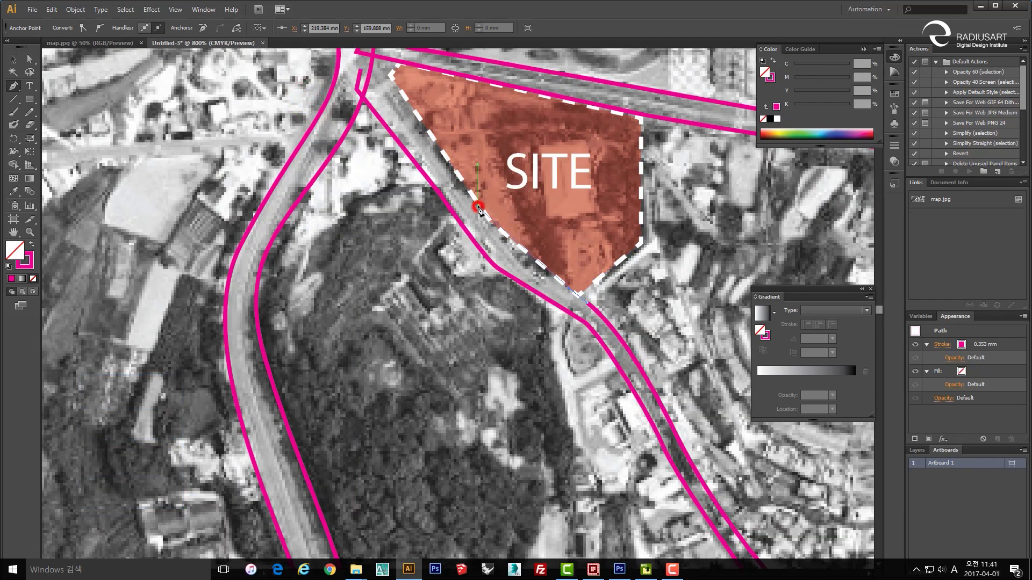
- Run the edge along the site's southwest boundary into the junction and close the road outline
key("space")
left_click_drag(382, 59, 421, 113)
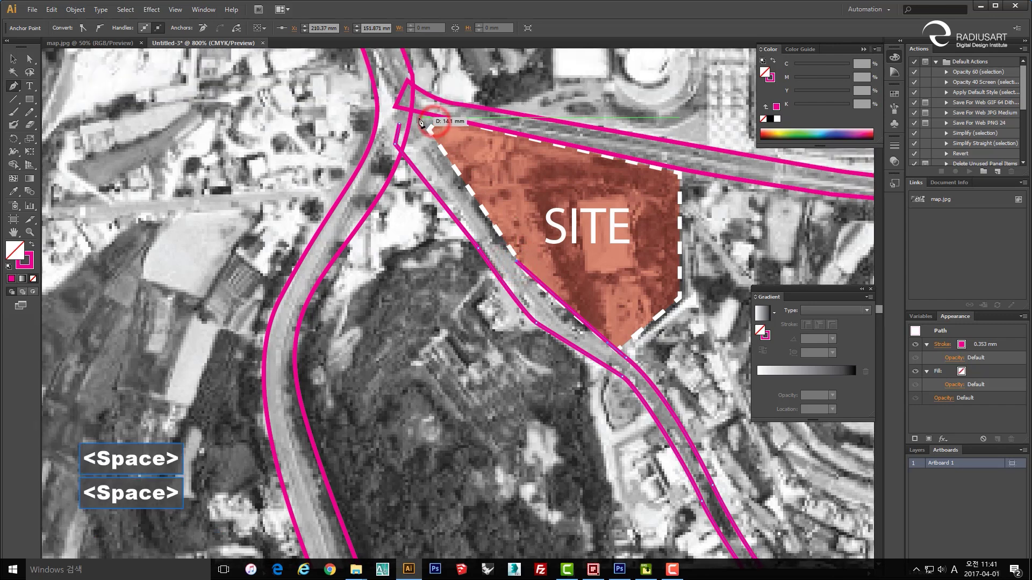
left_click(417, 104)
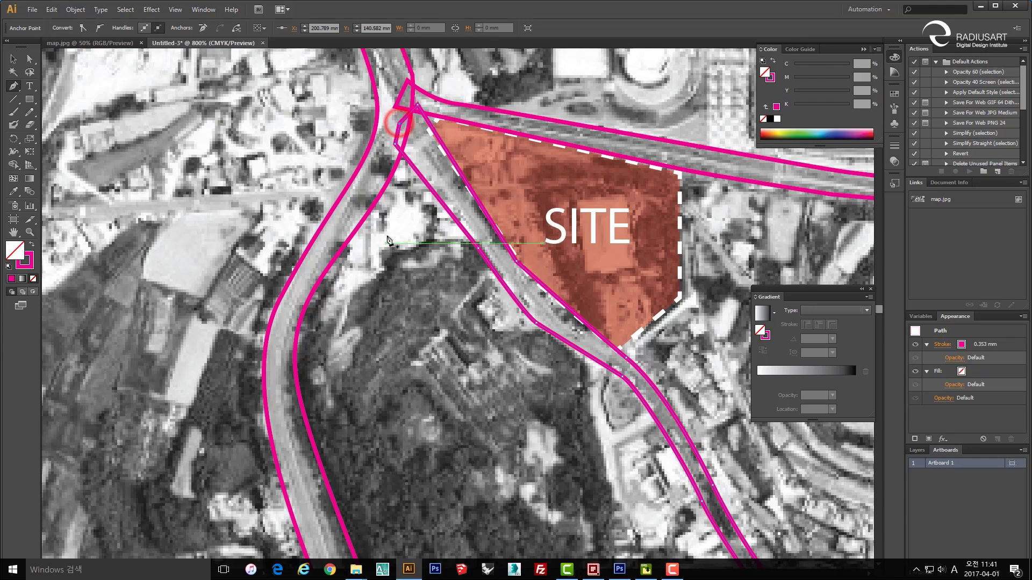
- Review the traced road outlines over the whole map, from the highway crossing down to the river bridges
scroll(388, 244, "down", 5)
key("space")
left_click_drag(430, 486, 429, 293)
key("v")
key("space")
left_click_drag(484, 366, 455, 284)
left_click(544, 493)
key("space")
left_click_drag(459, 209, 461, 365)
left_click_drag(400, 176, 403, 228)
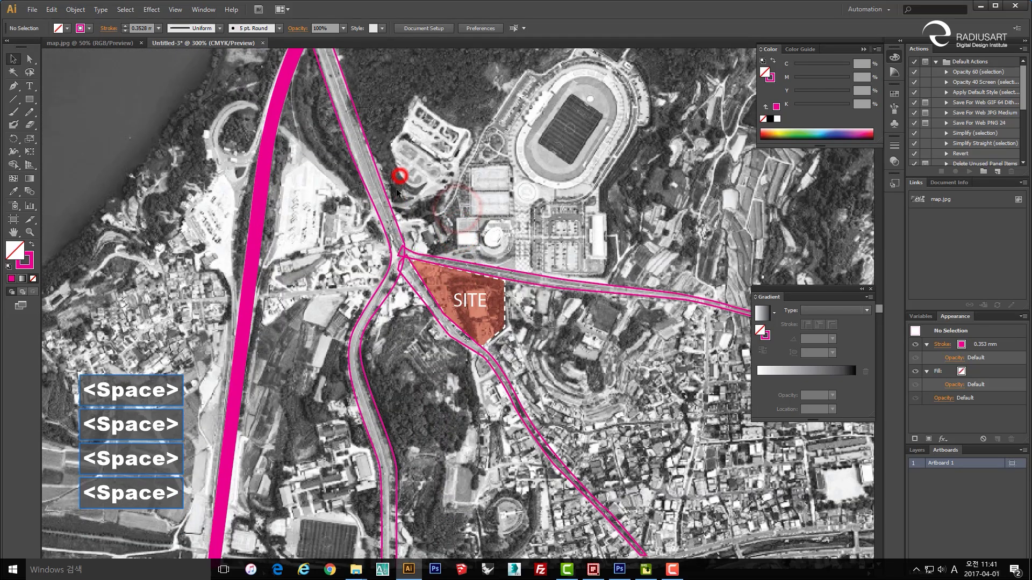
scroll(348, 107, "down", 2)
scroll(348, 108, "up", 1)
key("space")
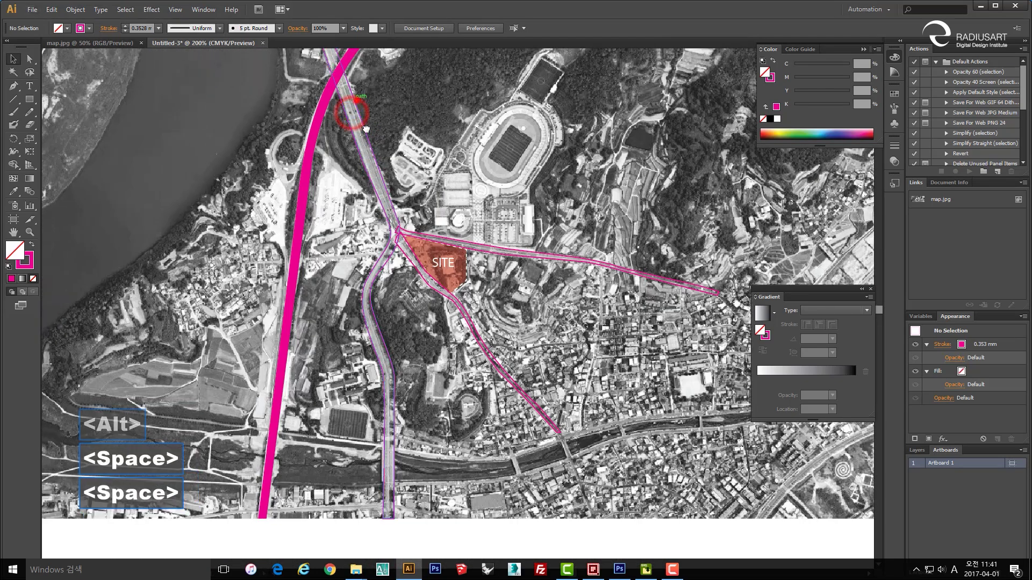
left_click_drag(356, 100, 397, 183)
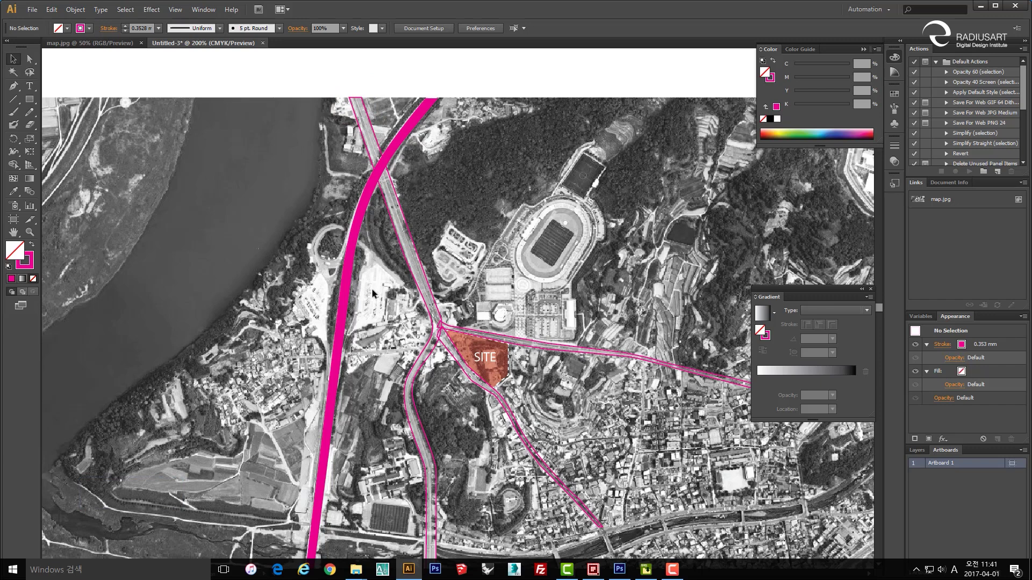
key("space")
left_click_drag(382, 308, 355, 175)
key("space")
left_click_drag(517, 334, 409, 299)
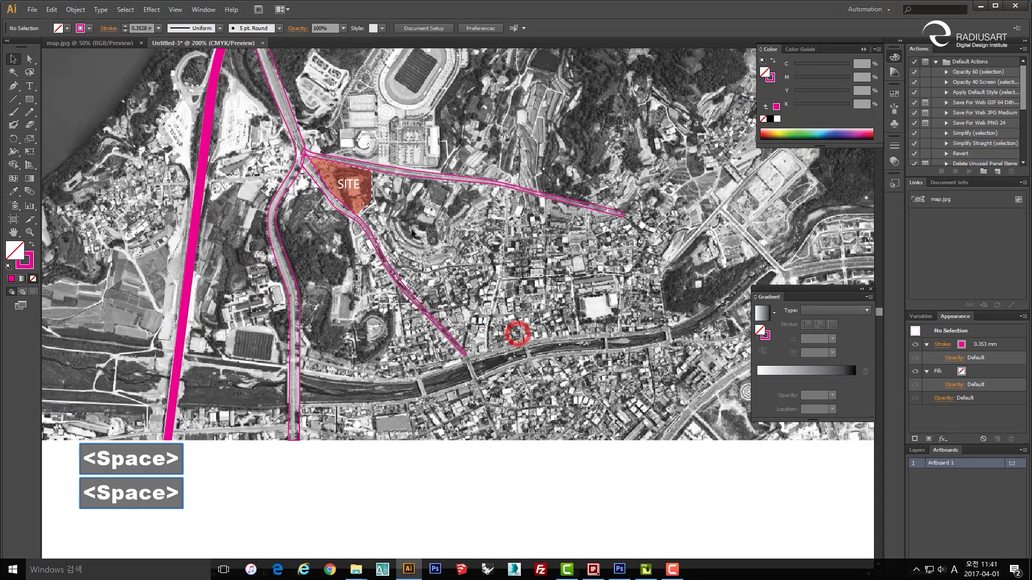
left_click(294, 164)
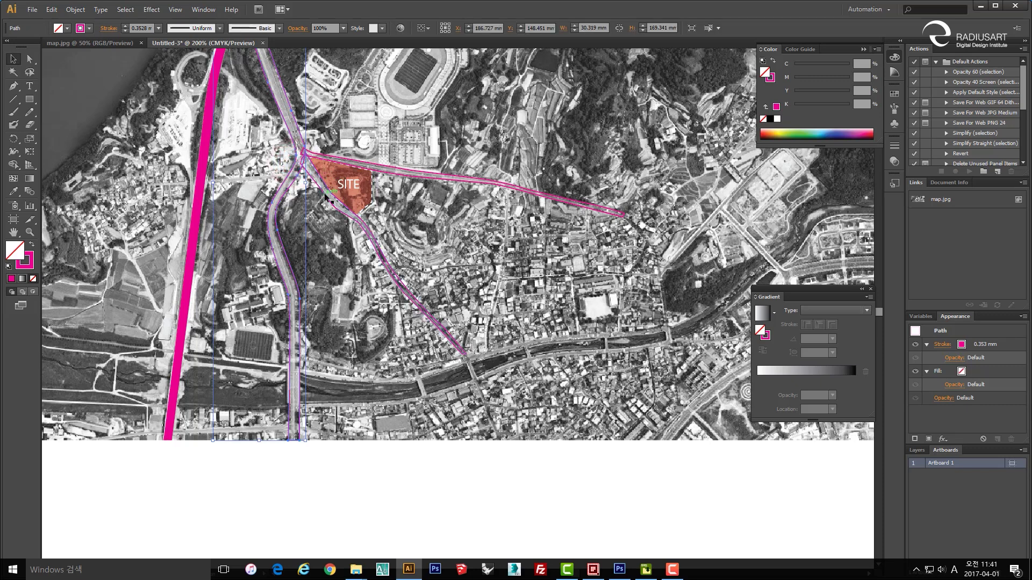
left_click(394, 173, "shift")
left_click(387, 468)
key("space")
left_click_drag(216, 123, 306, 241)
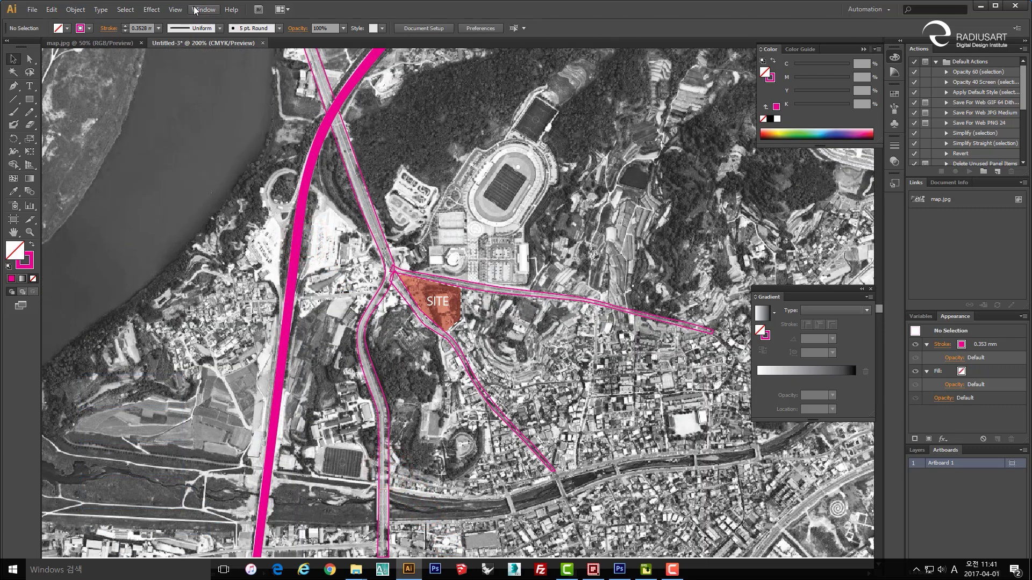
- Merge the overlapping road outlines that meet at the junction into one shape with the Pathfinder Unite operation
left_click(203, 9)
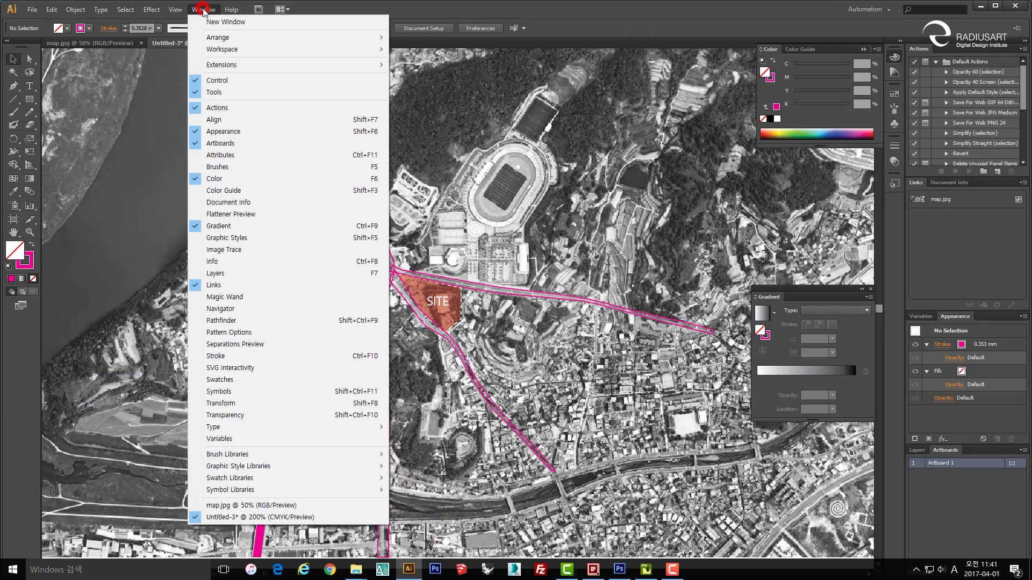
left_click(258, 321)
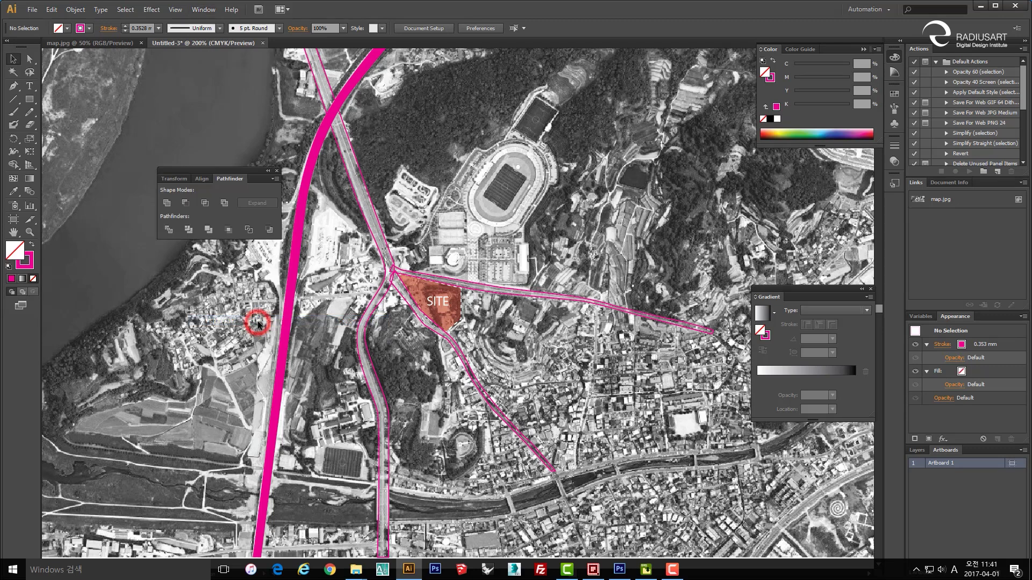
left_click(366, 220)
left_click(454, 341, "shift")
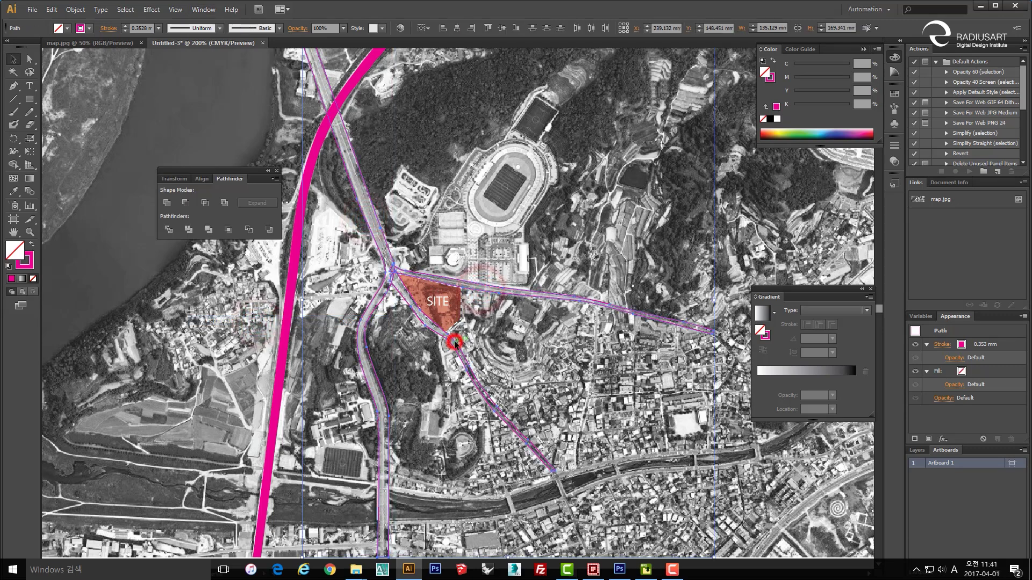
left_click(170, 205)
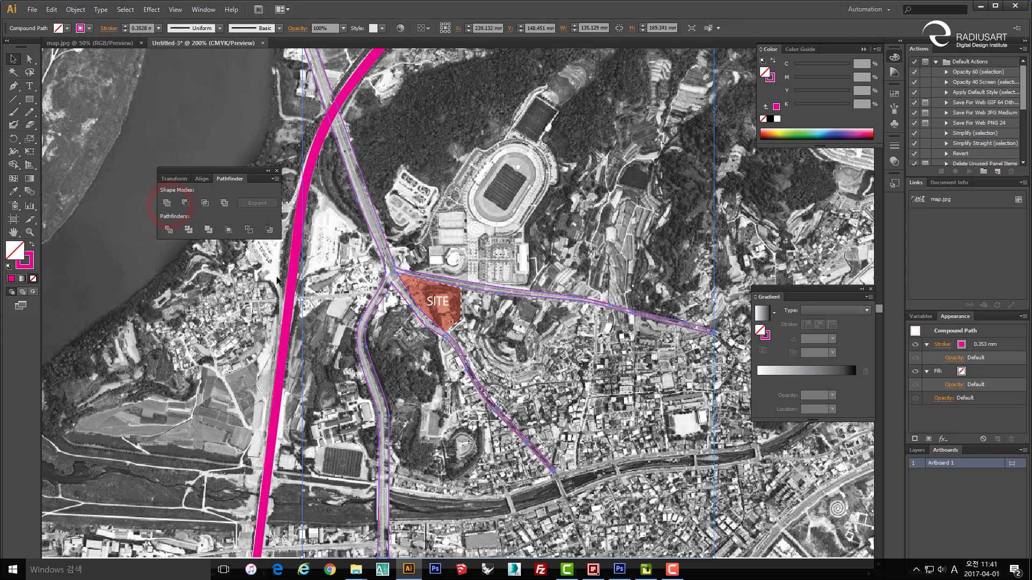
left_click(405, 350)
- Delete the small leftover triangle inside the junction beside the site's northwest corner
scroll(391, 284, "up", 4)
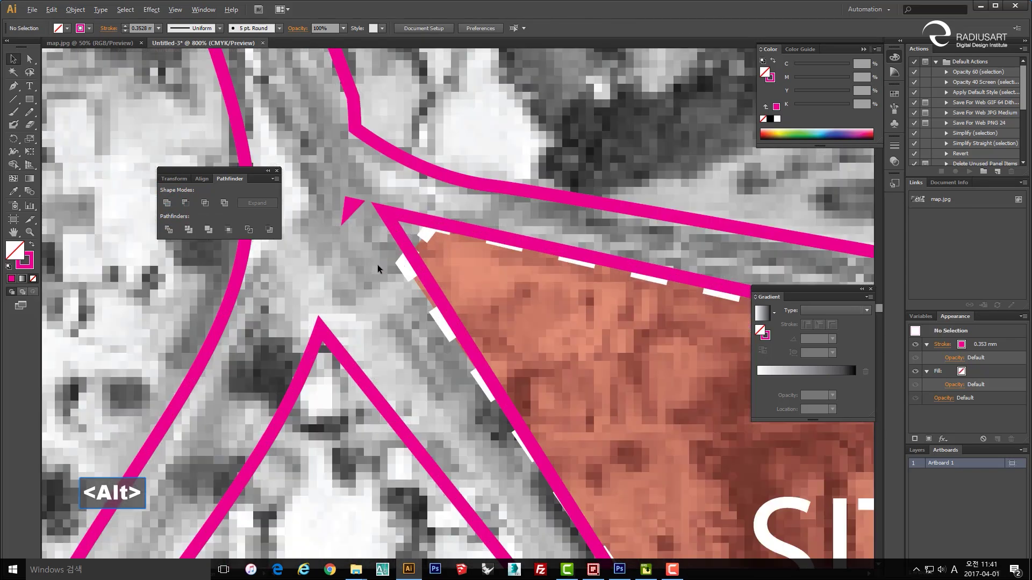
left_click(373, 258)
key("a")
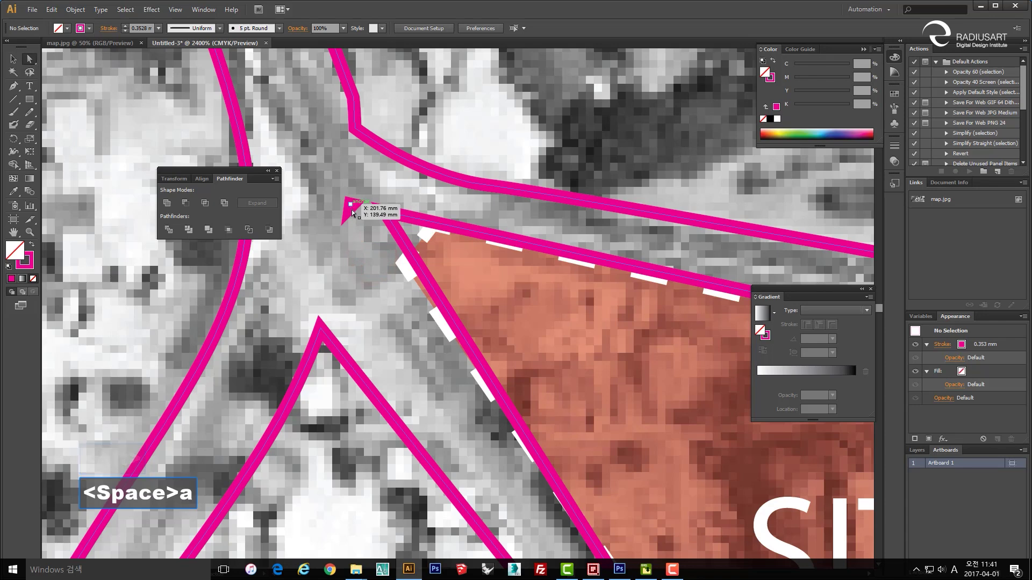
left_click_drag(370, 235, 310, 194)
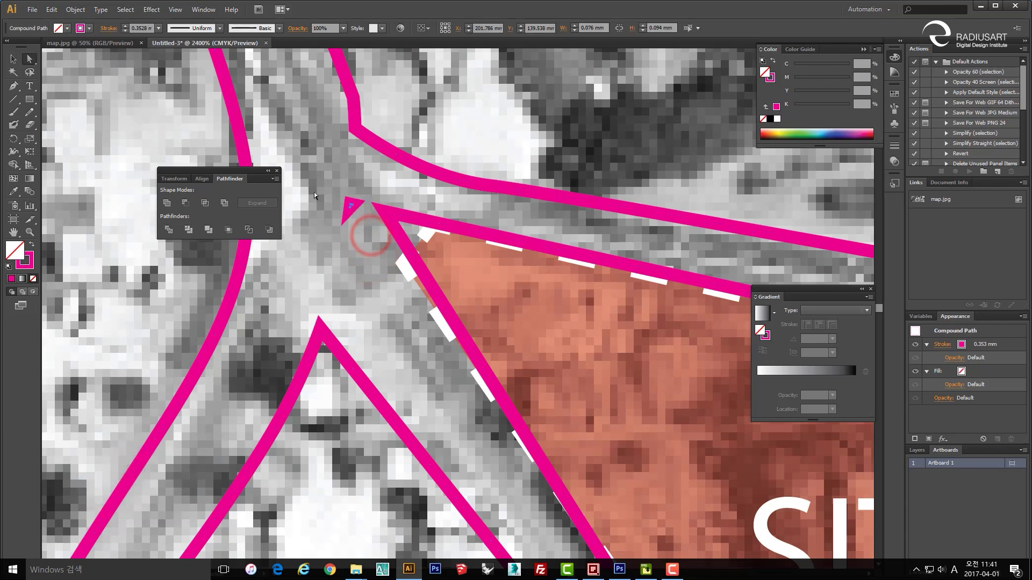
key("Delete")
- Move the road outline's corner anchor just north of the junction slightly northeast to even out the bend
left_click_drag(381, 145, 418, 214)
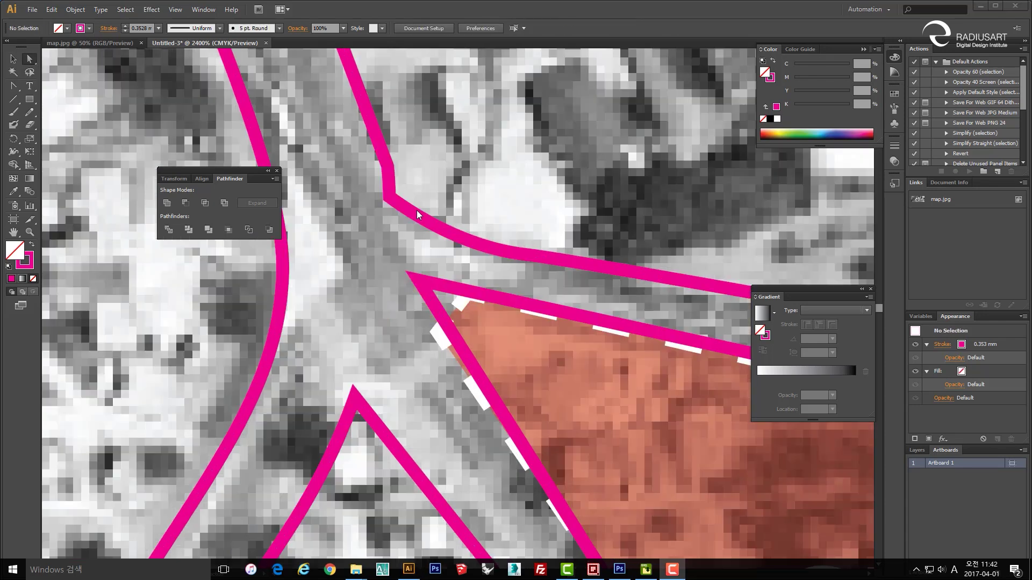
left_click(390, 200)
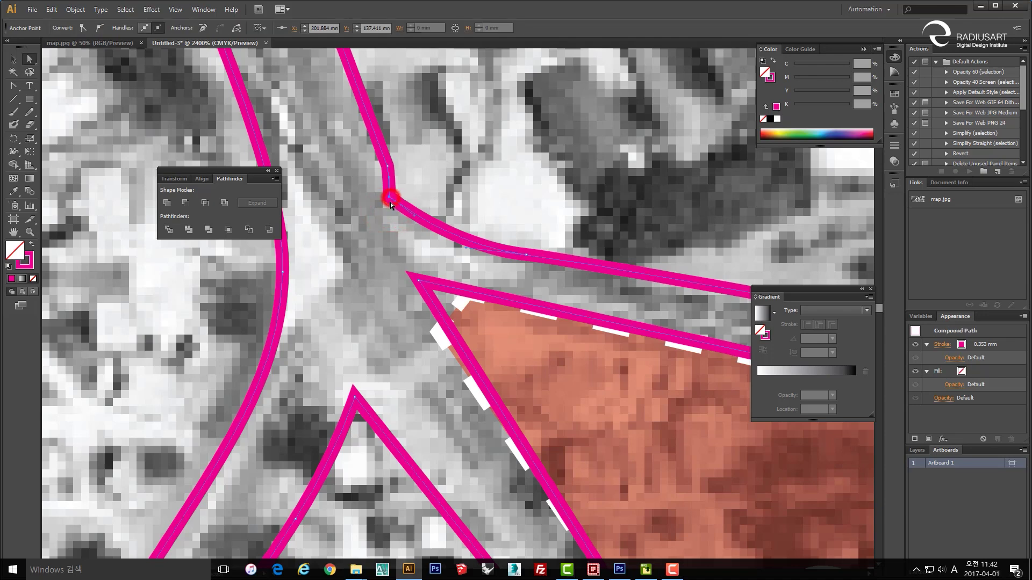
mouse_move(390, 198)
left_mouse_down()
mouse_move(407, 209)
mouse_move(395, 191)
left_mouse_up()
left_click(447, 249)
scroll(365, 237, "down", 7)
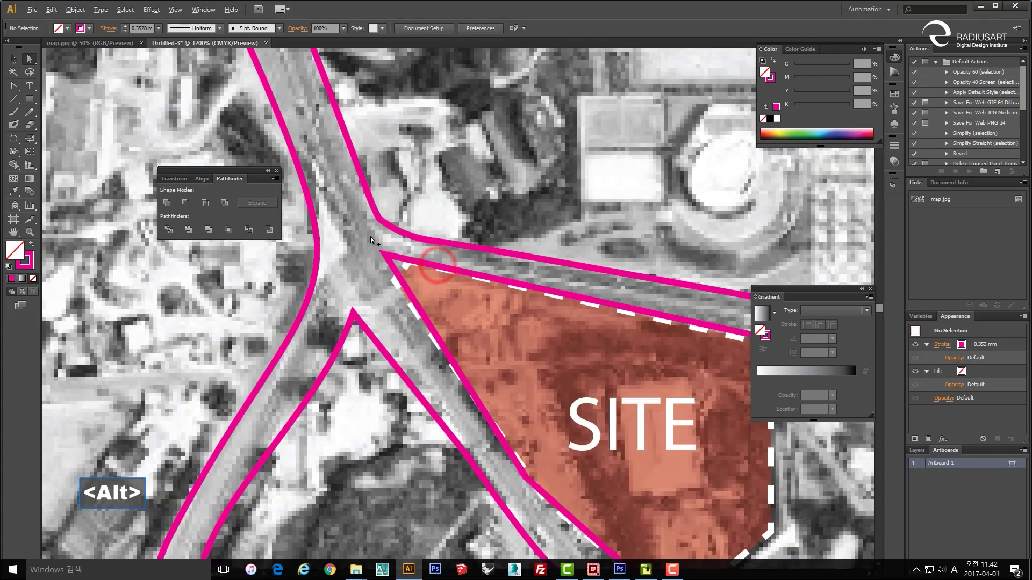
scroll(364, 274, "down", 1)
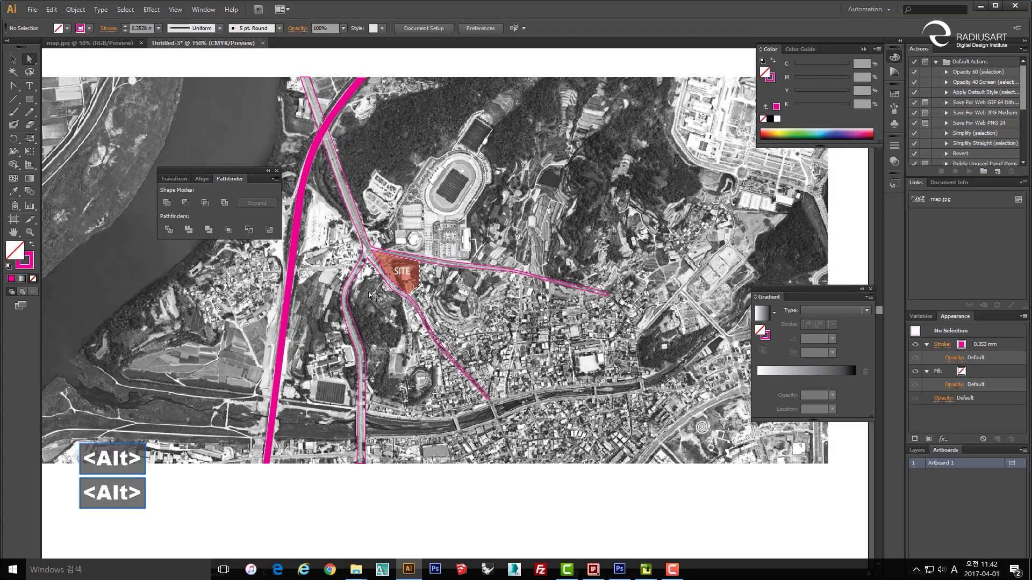
- Swap the merged road shape's fill and stroke to give it a solid magenta fill without an outline
scroll(365, 274, "up", 1)
left_click_drag(337, 246, 419, 278)
key("v")
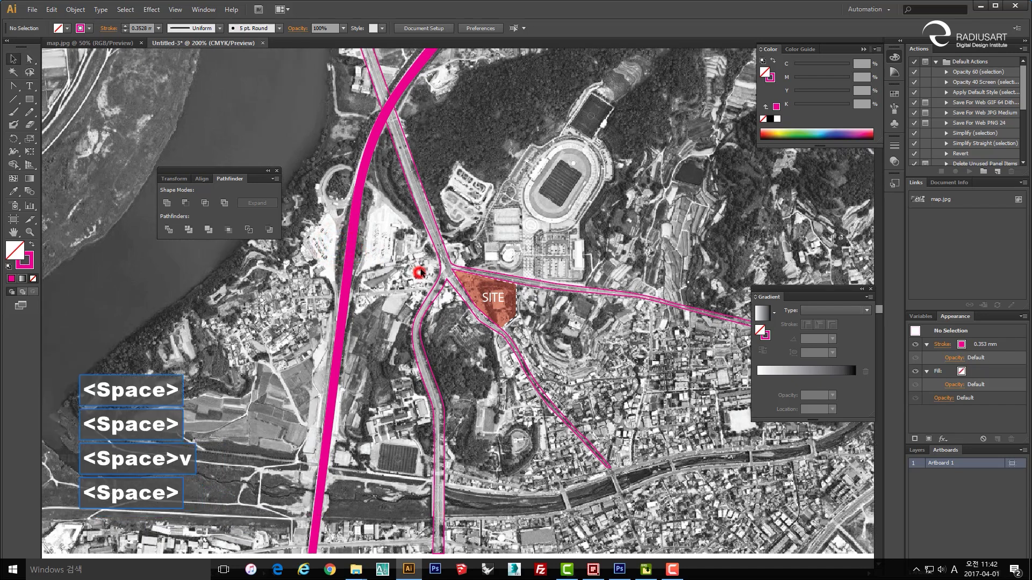
left_click(436, 254)
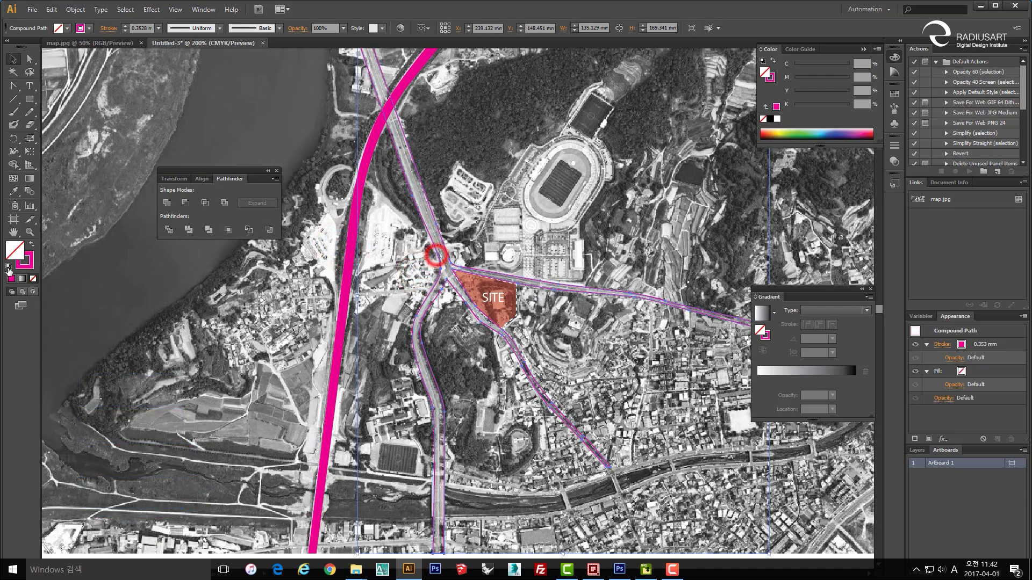
left_click(32, 247)
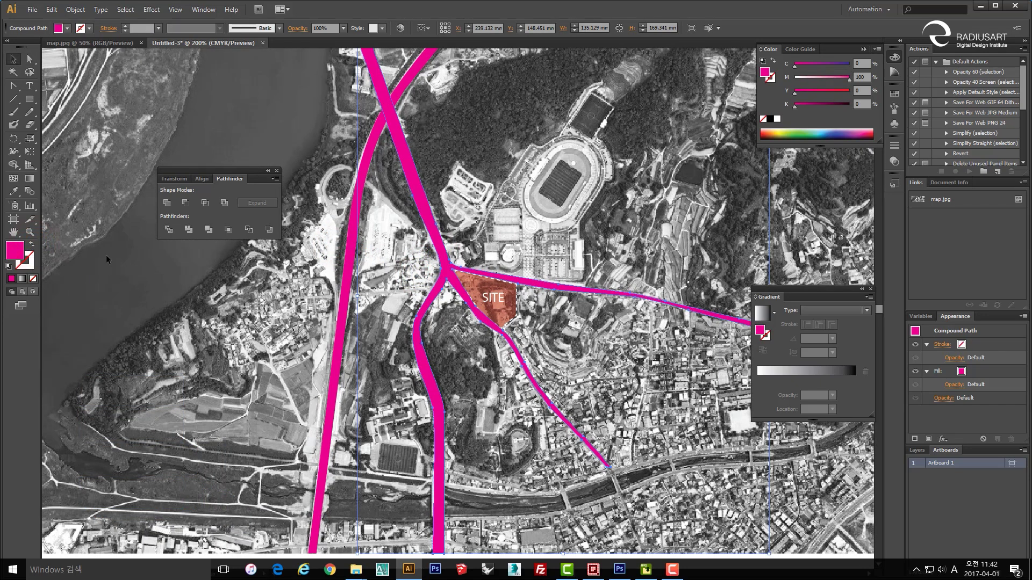
left_click_drag(411, 425, 400, 354)
left_click(486, 506)
left_click_drag(460, 169, 463, 287)
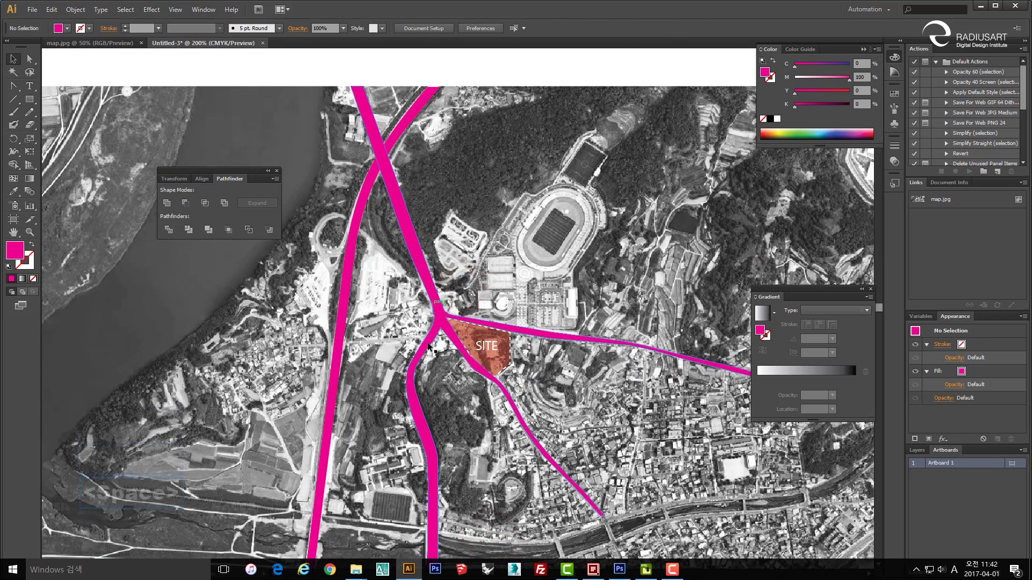
left_click_drag(455, 419, 419, 350)
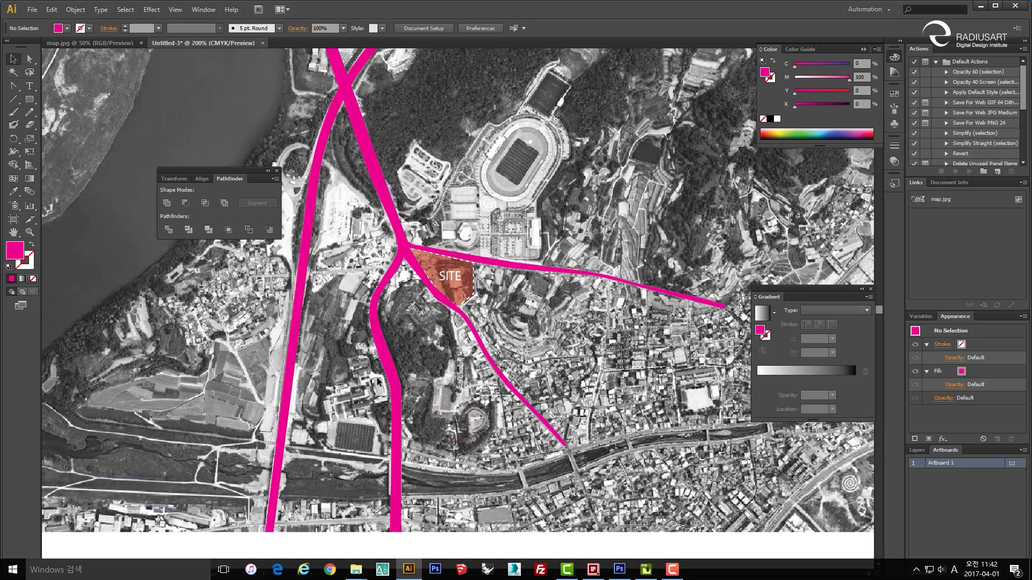
- Apply a linear gradient fill to the merged road shape
left_click(383, 226)
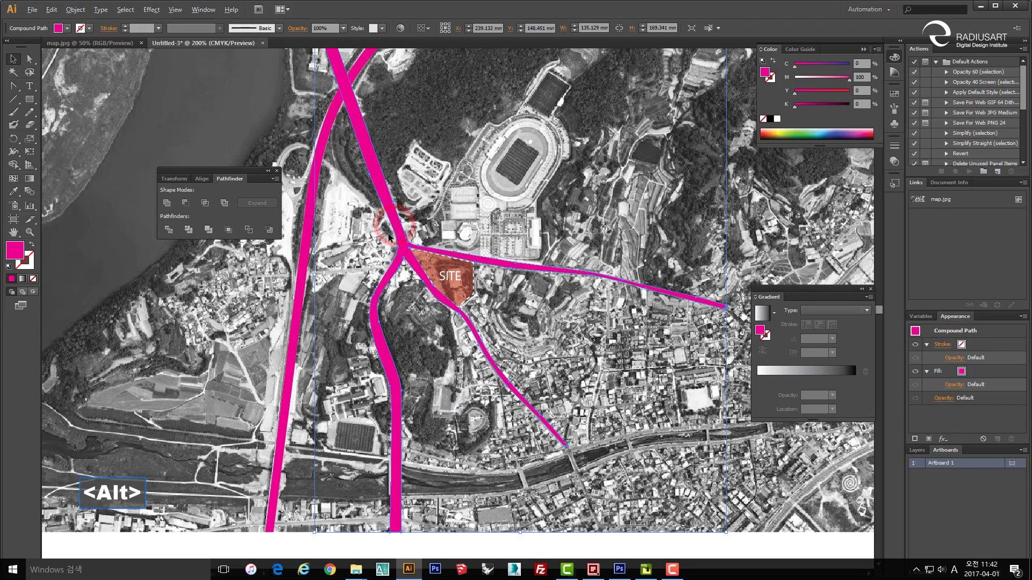
scroll(386, 233, "down", 1)
left_click_drag(385, 230, 391, 240)
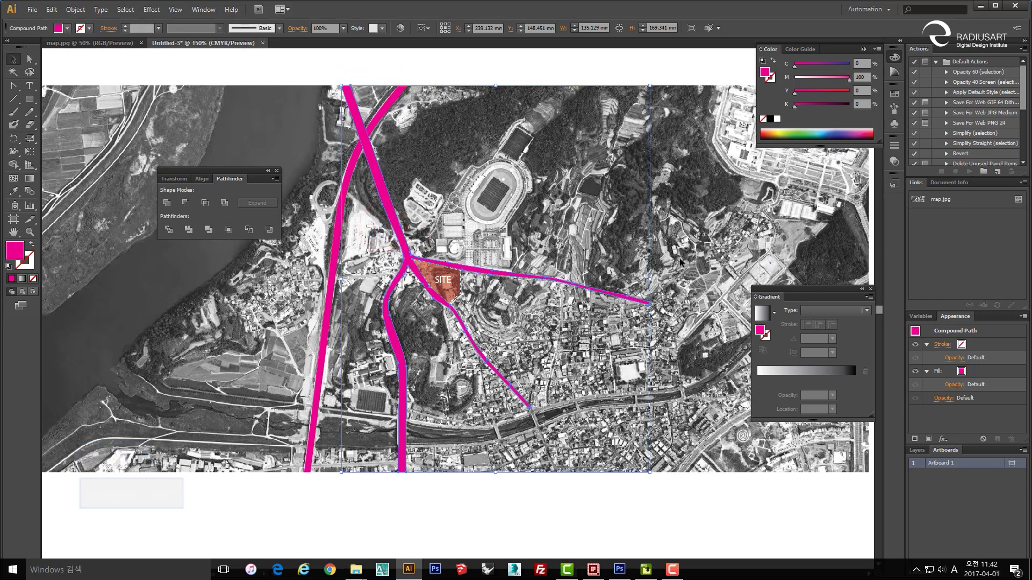
left_click(791, 378)
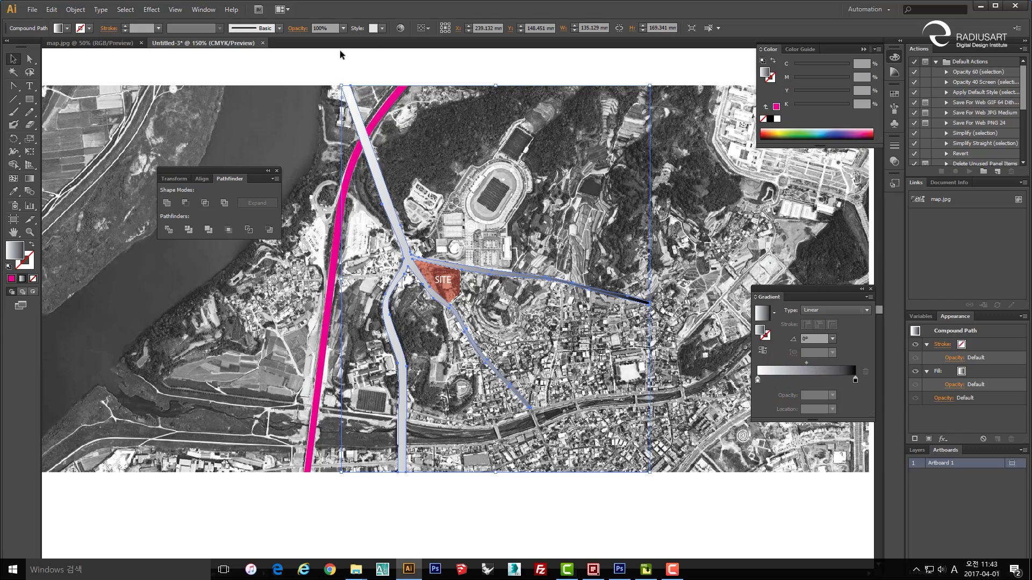
- Recolor the road gradient's black end stop with the magenta swatch
left_click(20, 261)
left_click(894, 94)
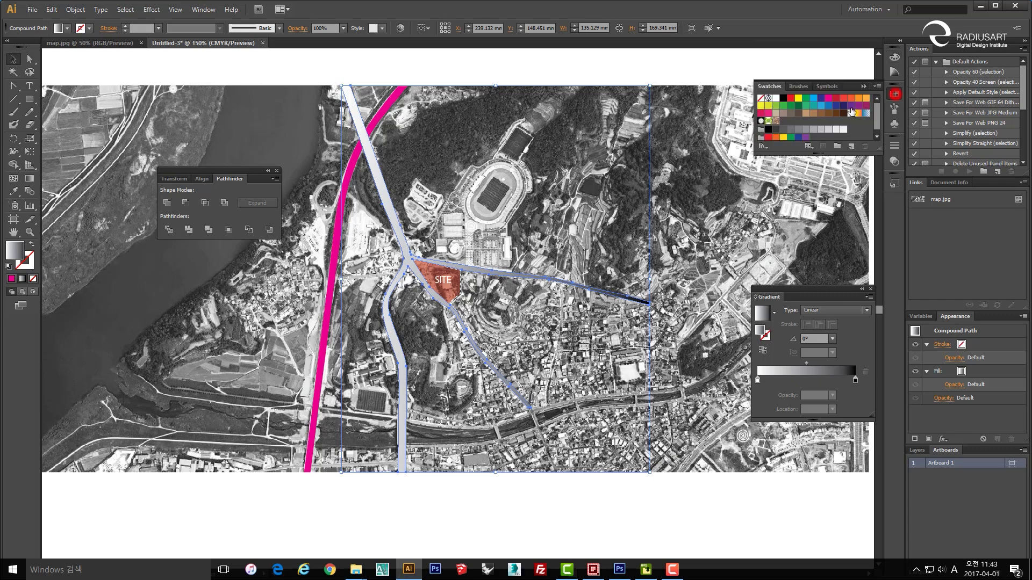
left_click_drag(829, 99, 854, 401)
left_click(855, 381)
- Shift the gradient's white stop to about the middle of the ramp and lower its opacity to 50%
left_click_drag(758, 381, 814, 381)
left_click(832, 396)
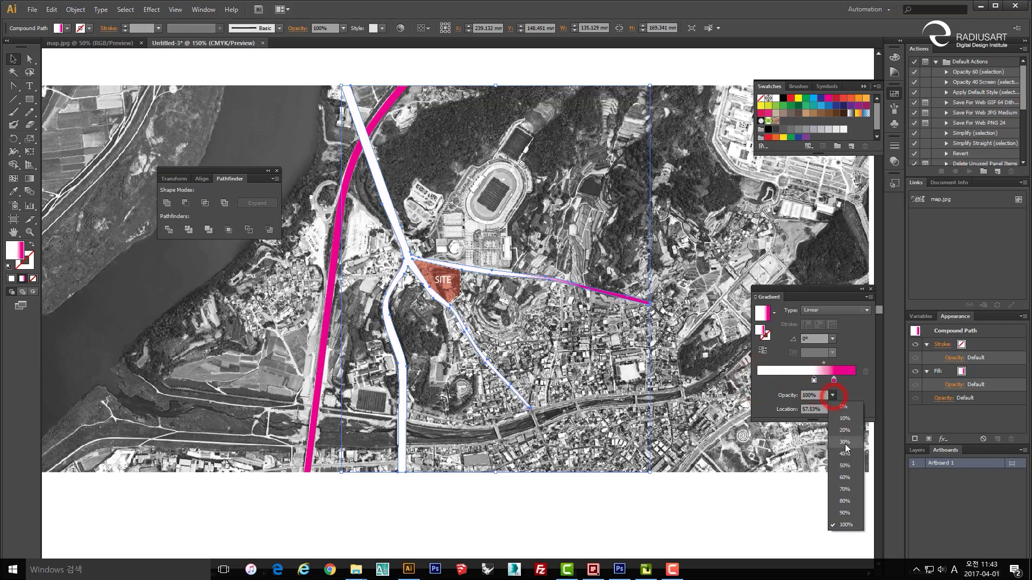
left_click(844, 478)
left_click_drag(834, 380, 808, 381)
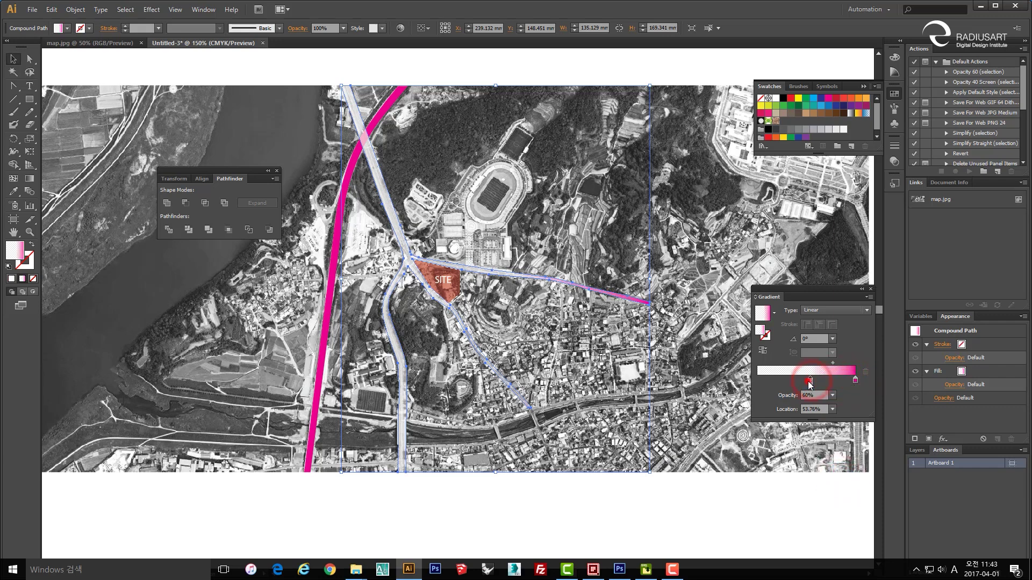
left_click(833, 396)
left_click(837, 465)
- Rearrange the road gradient with translucent white stops at both ends and the magenta stop near the middle
left_click(855, 382)
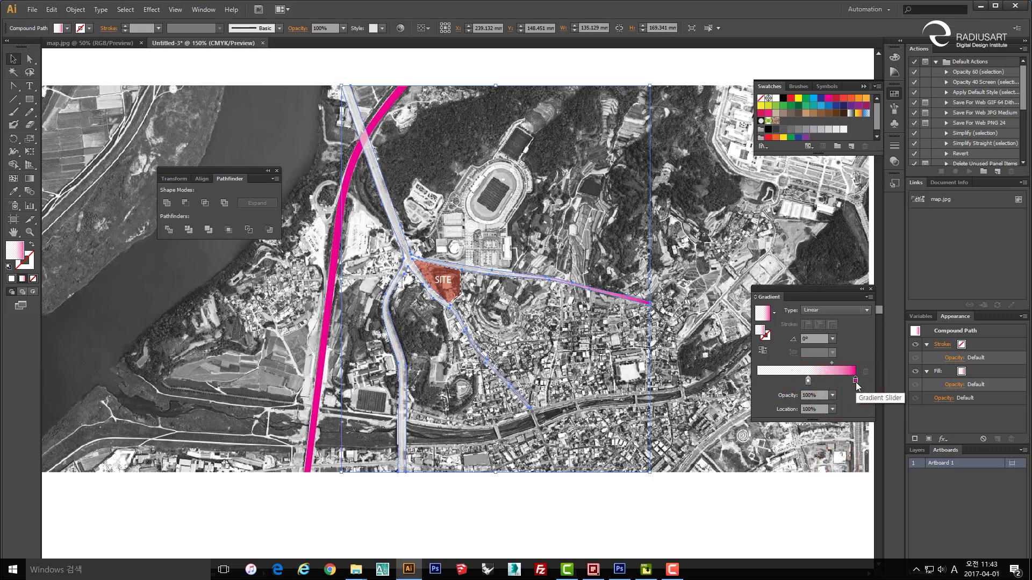
left_click_drag(808, 381, 758, 381)
mouse_move(855, 381)
left_mouse_down()
mouse_move(770, 381)
mouse_move(857, 385)
mouse_move(800, 382)
mouse_move(811, 384)
left_mouse_up()
left_click(758, 380)
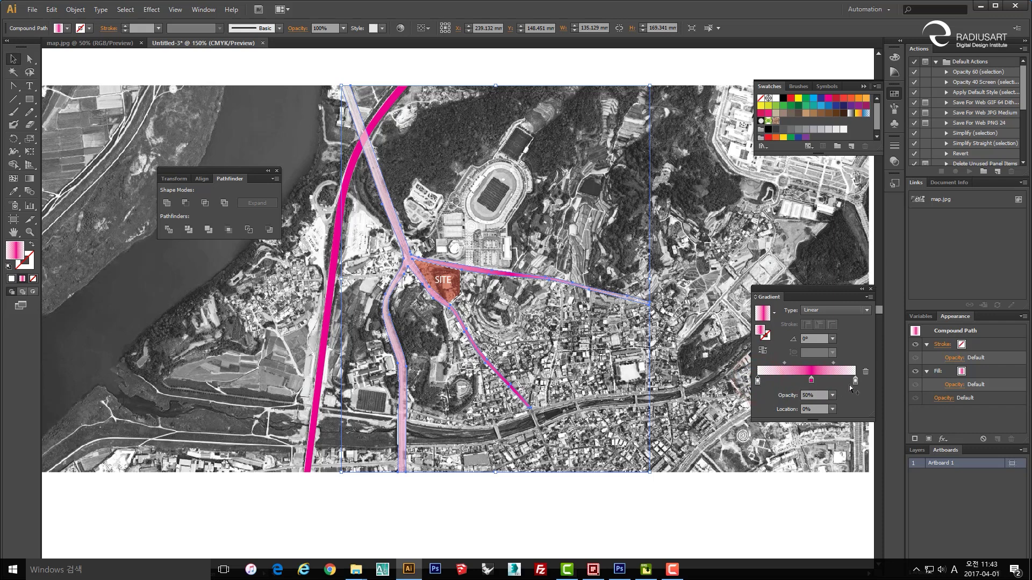
- Nudge the magenta stop to about 52% and redraw the road gradient diagonally across the roads at about -62°
left_click(856, 381)
left_click_drag(813, 385, 810, 385)
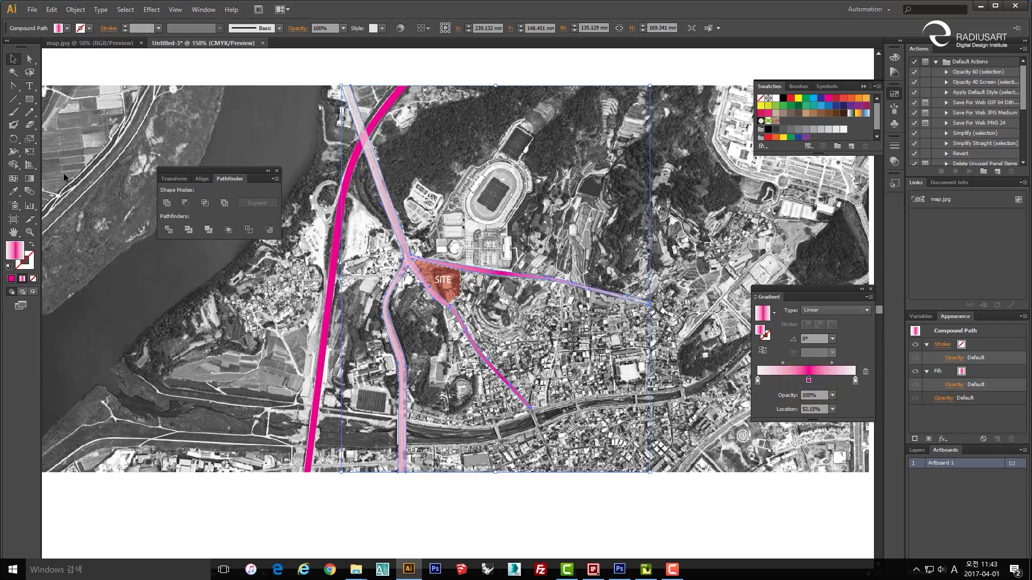
left_click(30, 178)
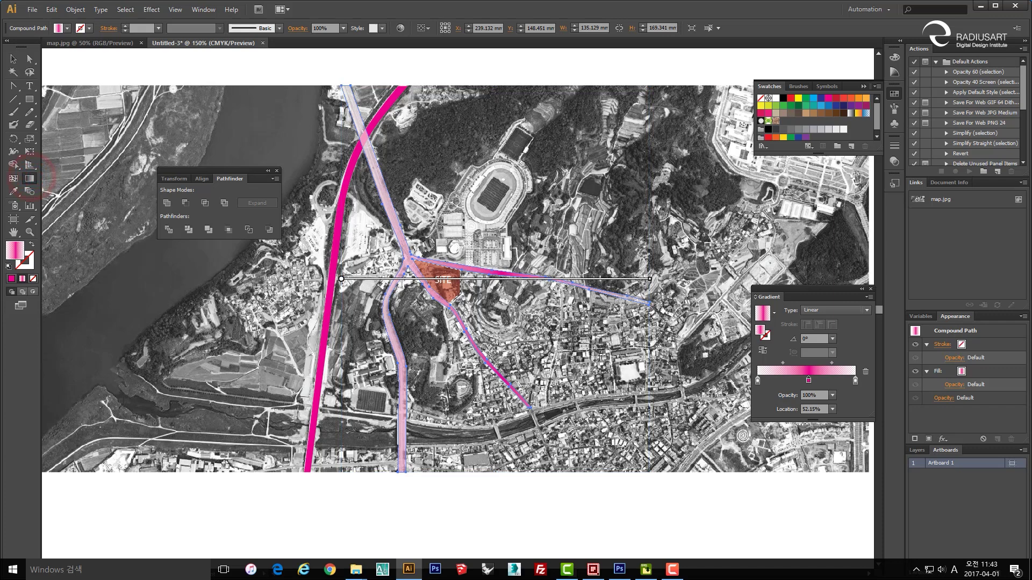
left_click_drag(356, 115, 518, 426)
left_click_drag(384, 100, 519, 376)
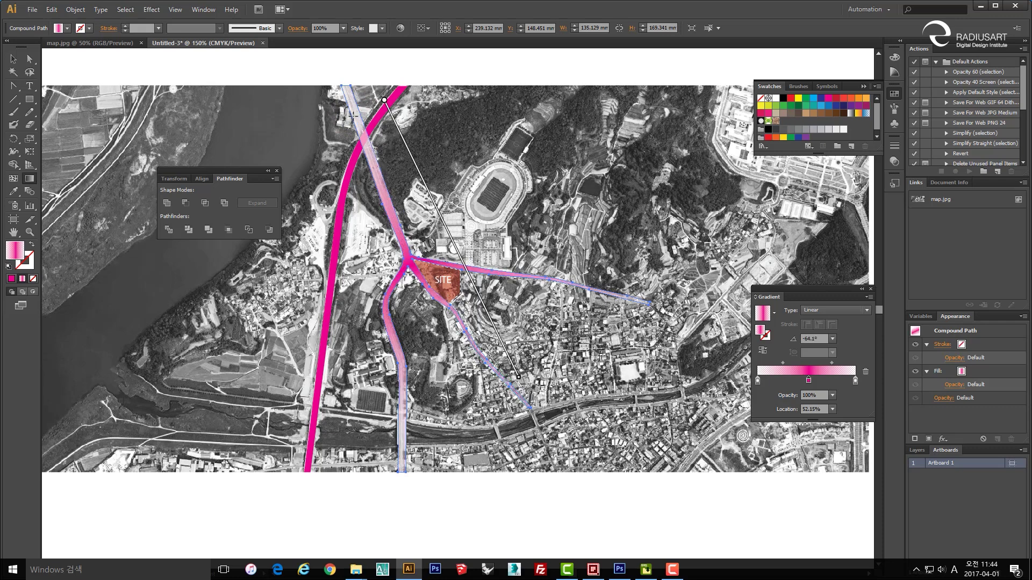
left_click_drag(353, 112, 511, 364)
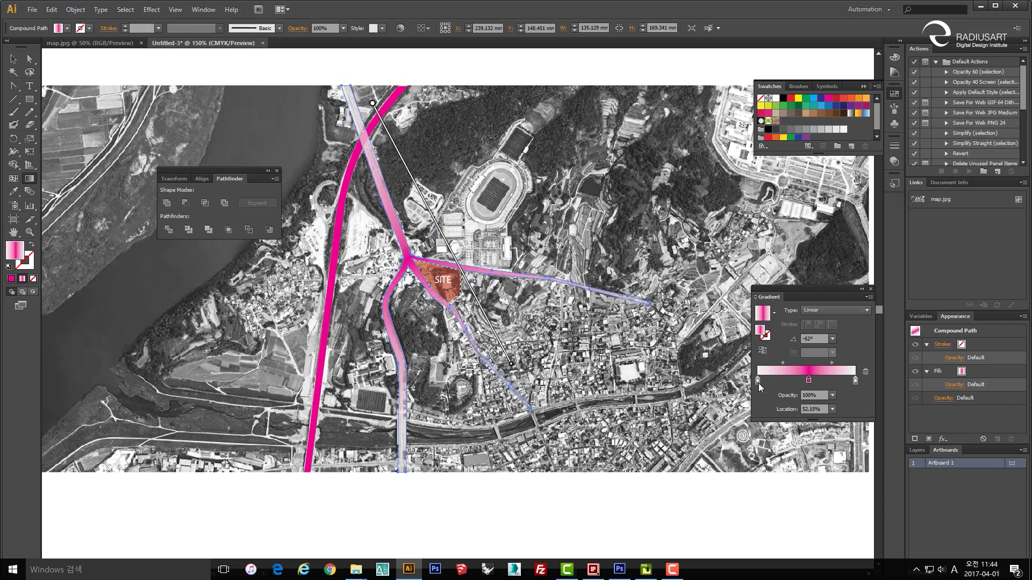
- Set the opacity of both white end stops in the road gradient to 20% and deselect the road shape
left_click(832, 395)
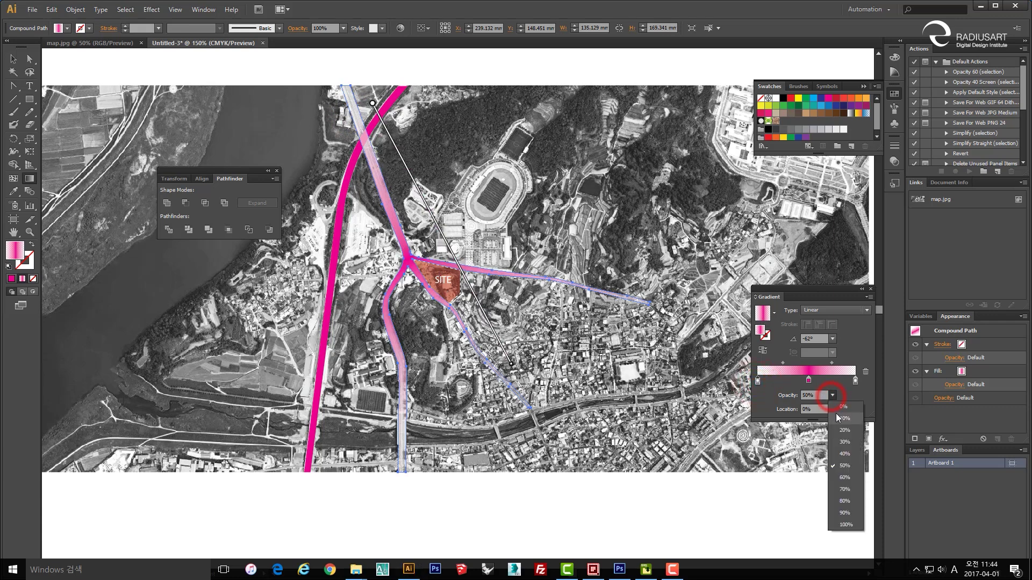
left_click(845, 430)
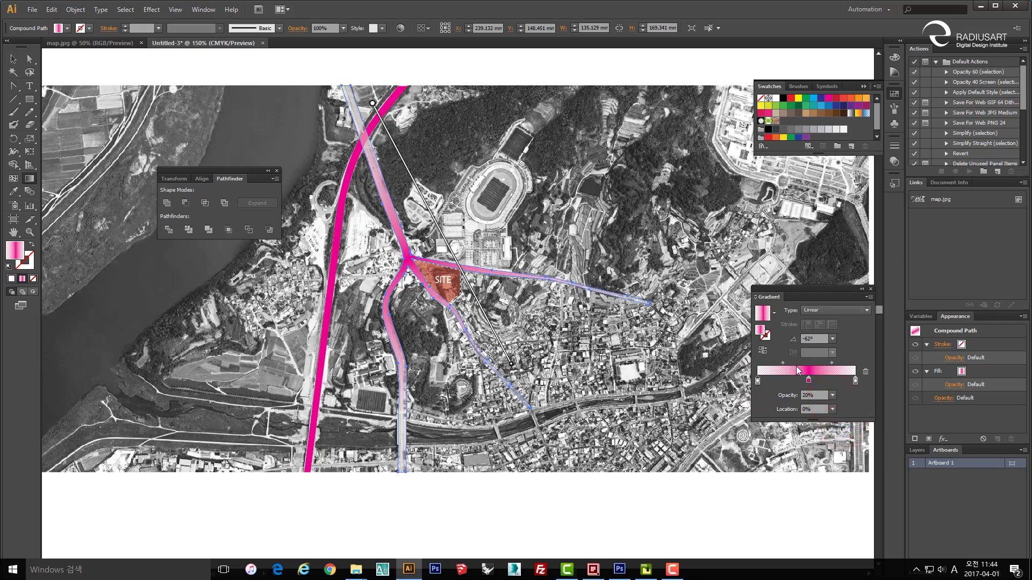
left_click(856, 380)
left_click(832, 396)
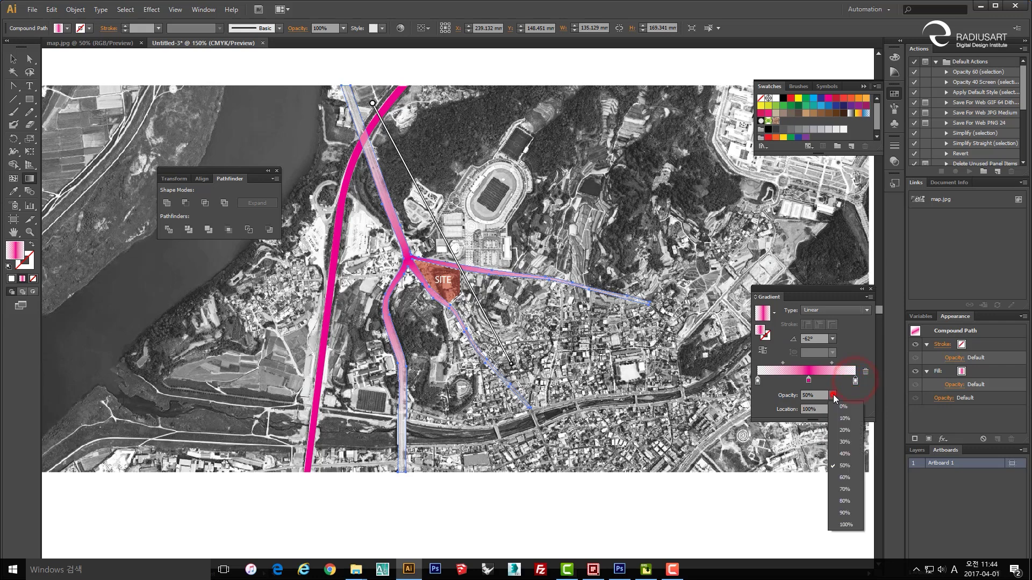
left_click(843, 435)
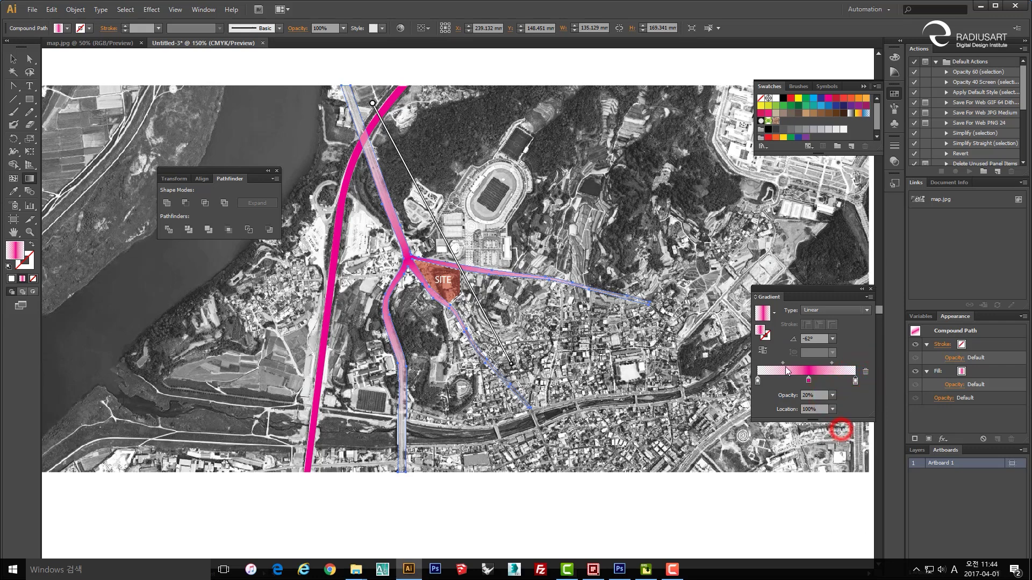
key("space")
left_click_drag(509, 360, 504, 336)
key("v")
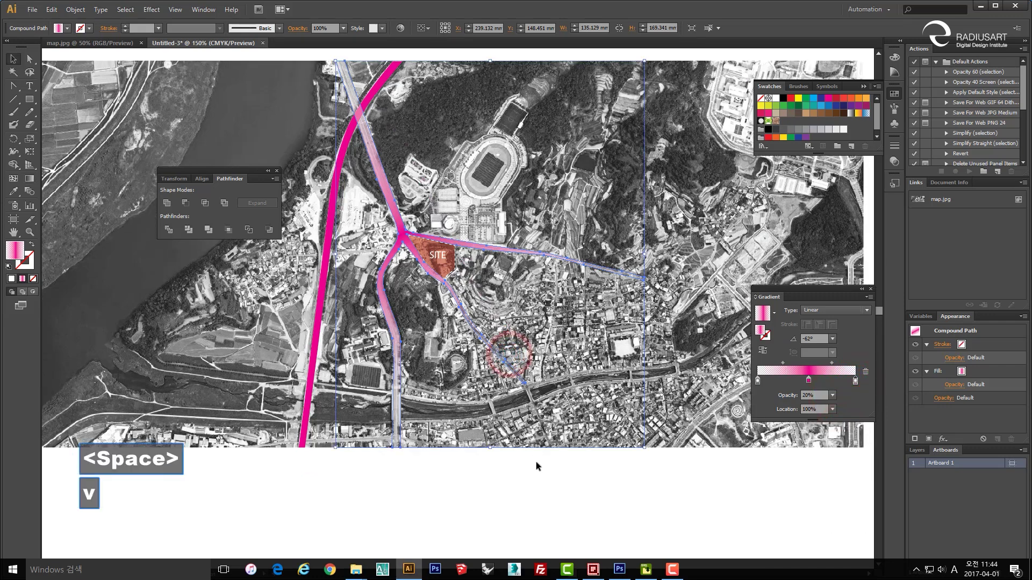
left_click(537, 461)
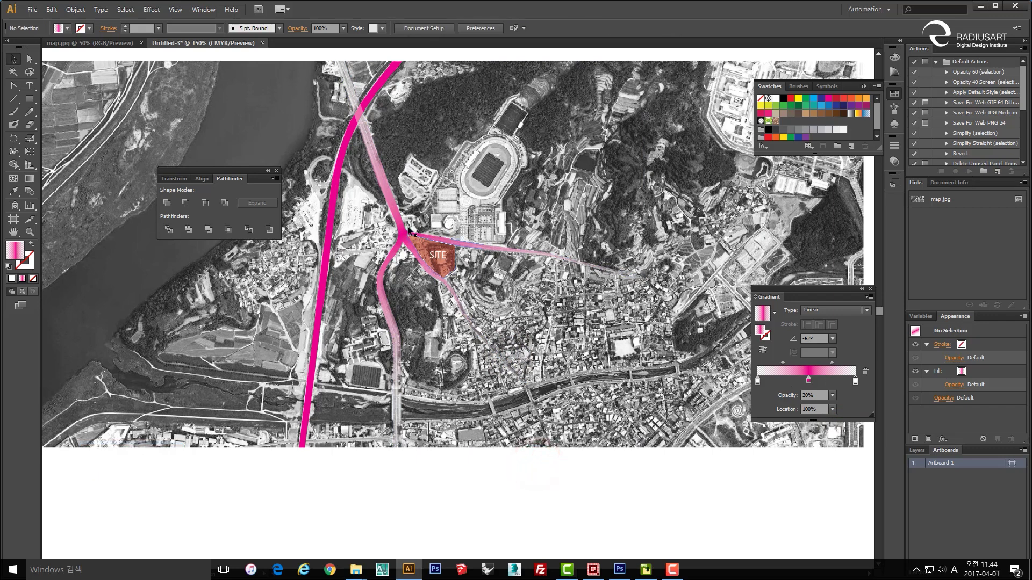
key("space")
left_click_drag(412, 233, 414, 252)
left_click(783, 364)
left_click_drag(780, 364, 845, 364)
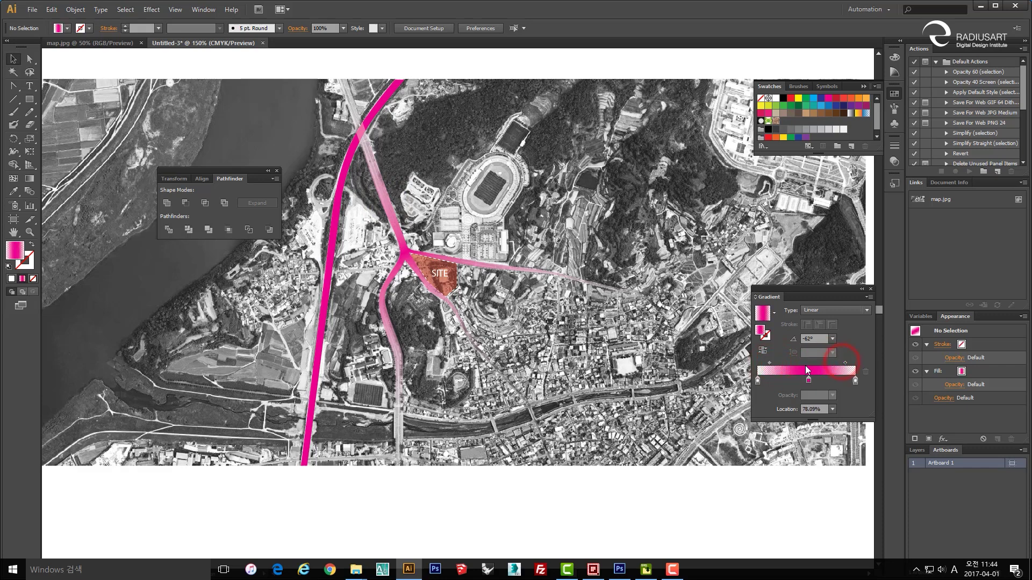
left_click_drag(770, 363, 759, 366)
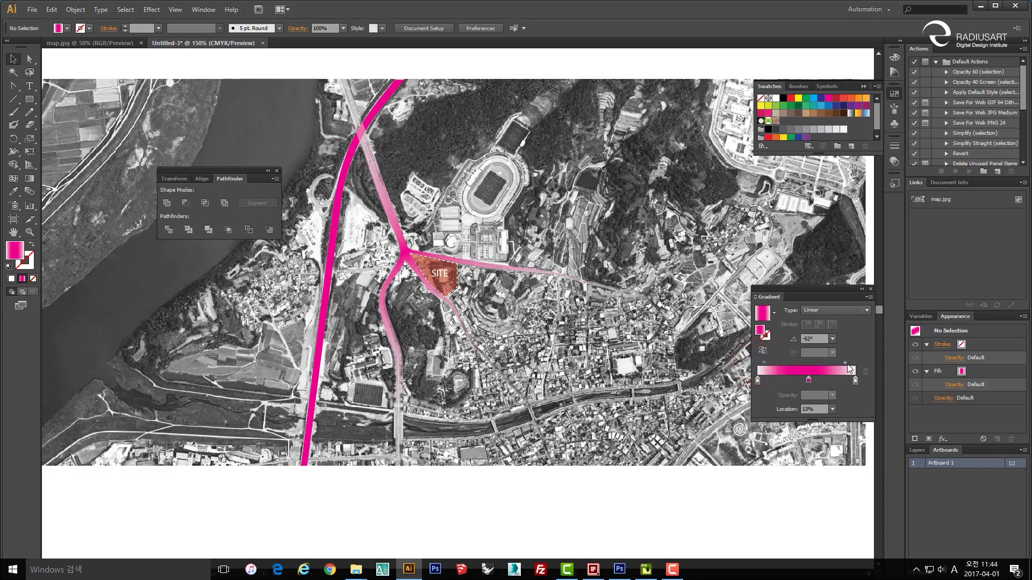
mouse_move(808, 380)
left_mouse_down()
mouse_move(765, 382)
mouse_move(806, 385)
left_mouse_up()
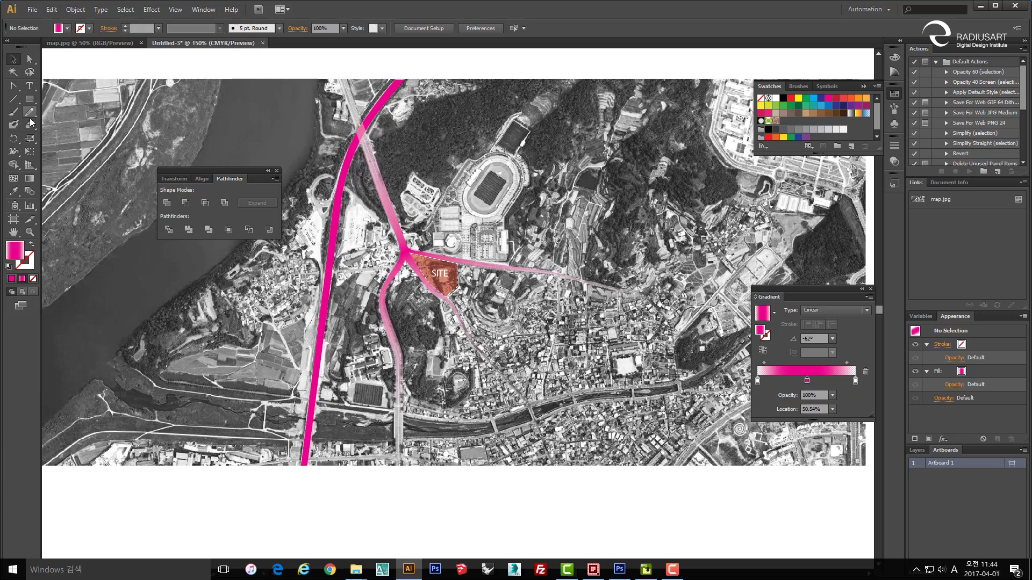
left_click(32, 181)
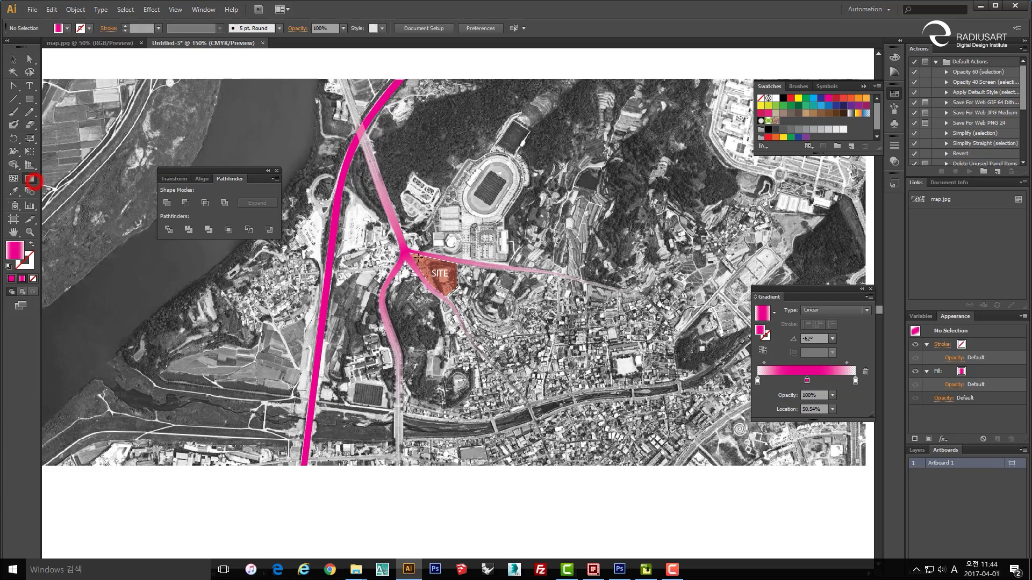
- Select the merged road shape and move its gradient midpoints outward to about 23% and 81%
key("space")
key("v")
left_click(389, 156)
left_click(373, 170)
left_click_drag(782, 364, 771, 368)
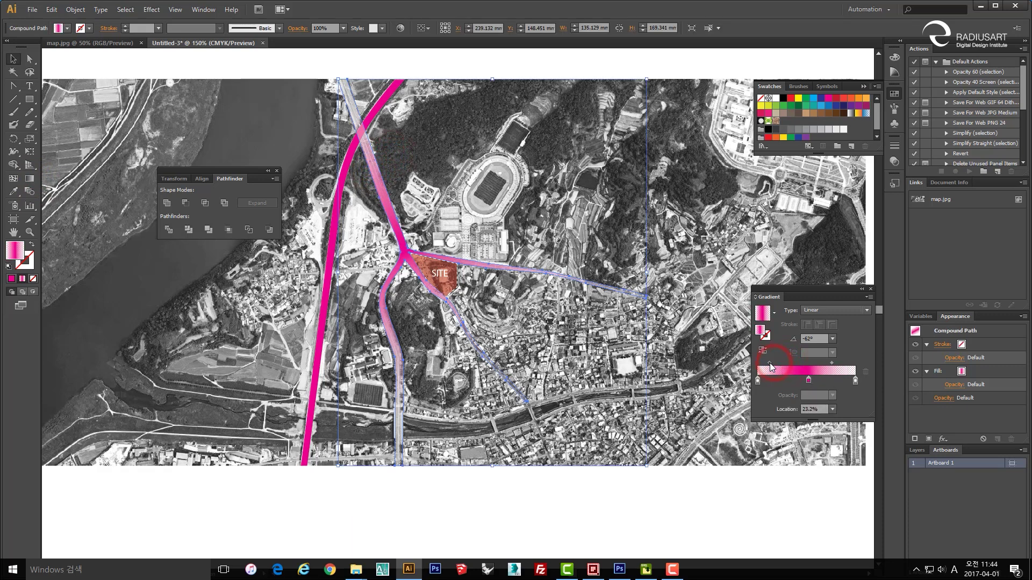
left_click_drag(834, 367, 846, 369)
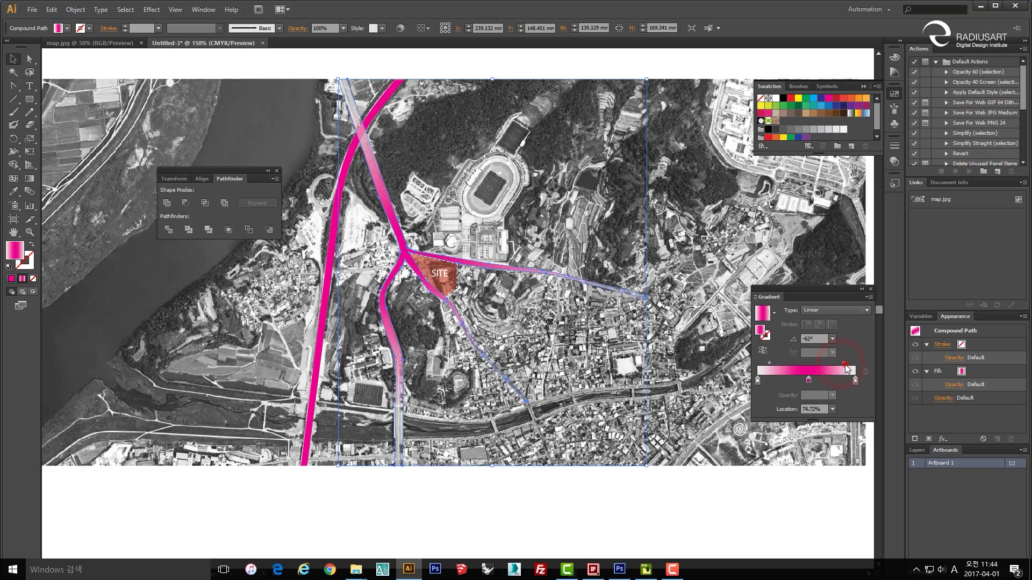
left_click_drag(846, 367, 848, 367)
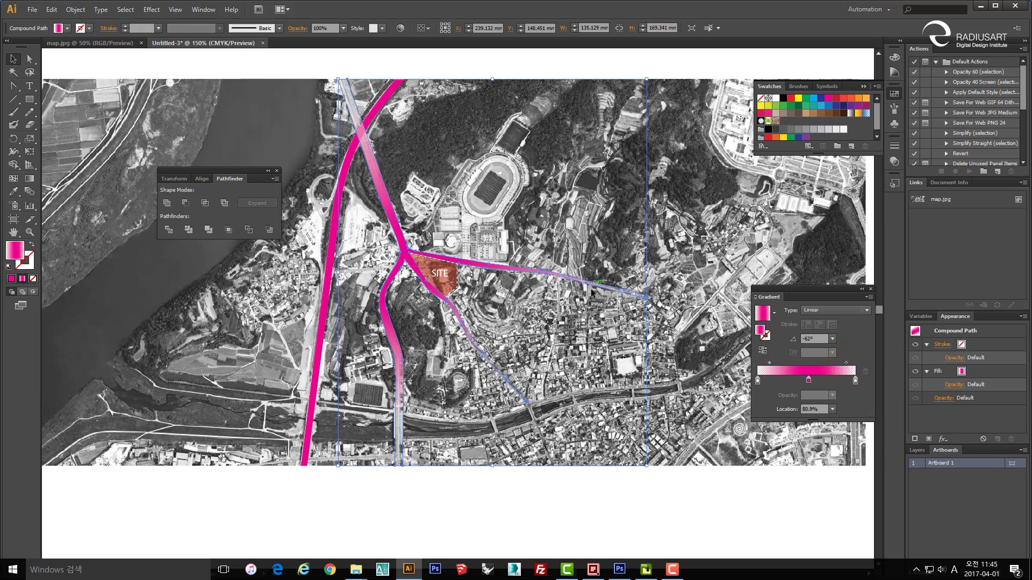
- Place a duplicate of the gradient road shape up and to the right of the original roads
key("space")
mouse_move(513, 260)
left_mouse_down()
mouse_move(517, 234)
mouse_move(508, 248)
left_mouse_up()
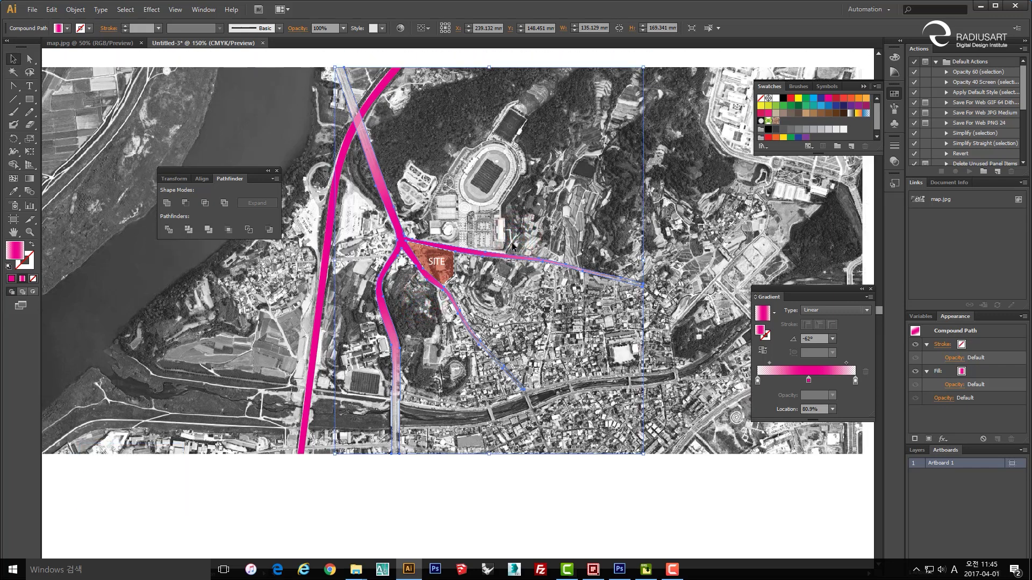
key("v")
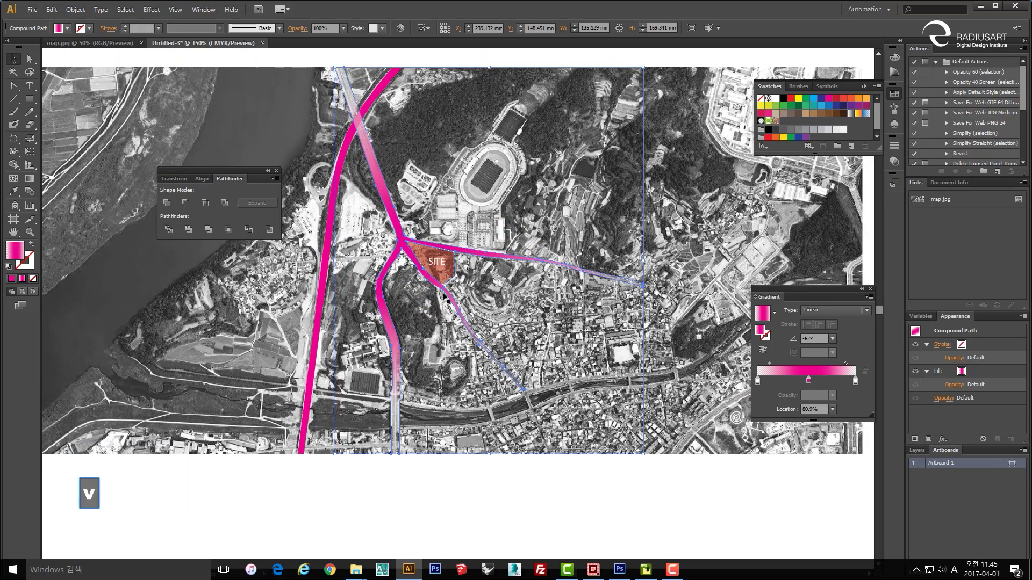
left_click(490, 500)
left_click(400, 233)
key("space")
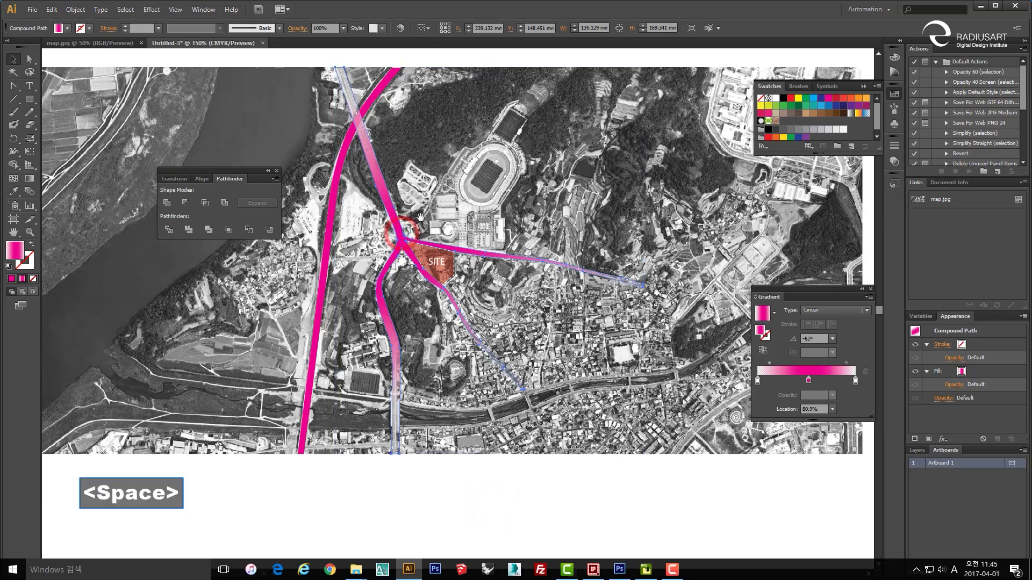
left_click_drag(419, 216, 430, 239)
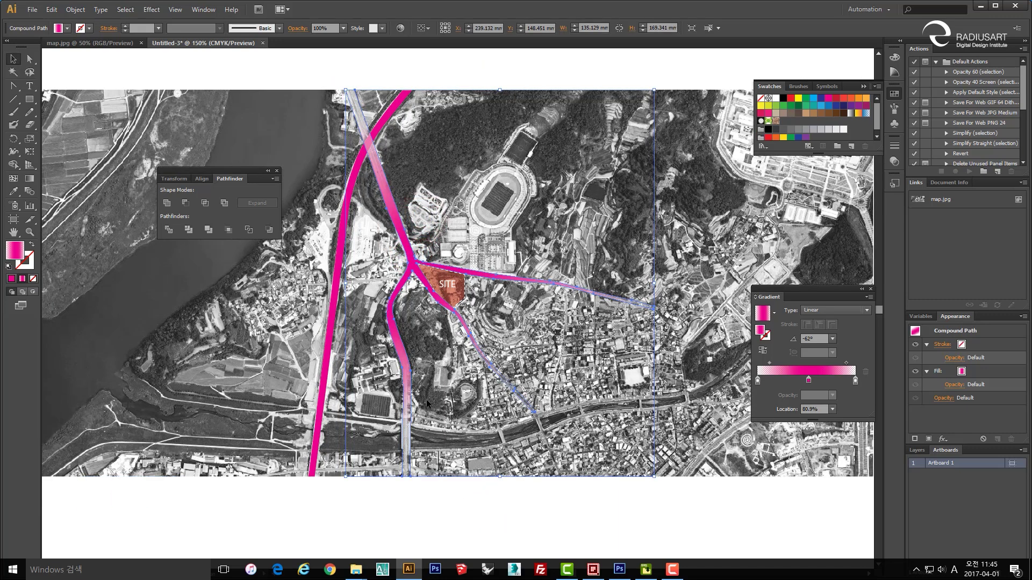
key("space")
left_click_drag(448, 345, 446, 364)
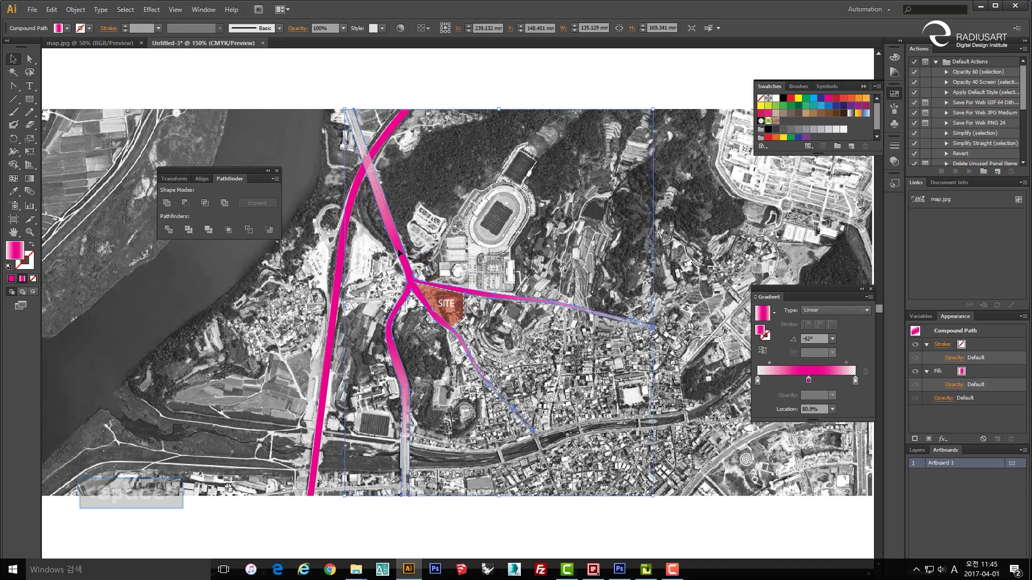
key("alt")
left_click_drag(400, 252, 567, 202)
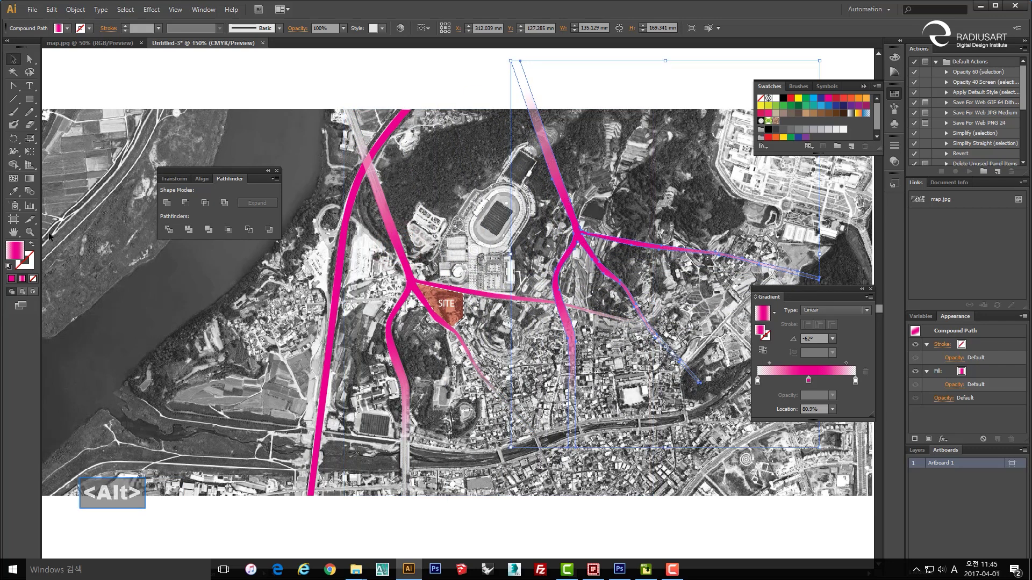
- Bring the red site area to the front of the stacking order
key("alt")
scroll(439, 315, "up", 3)
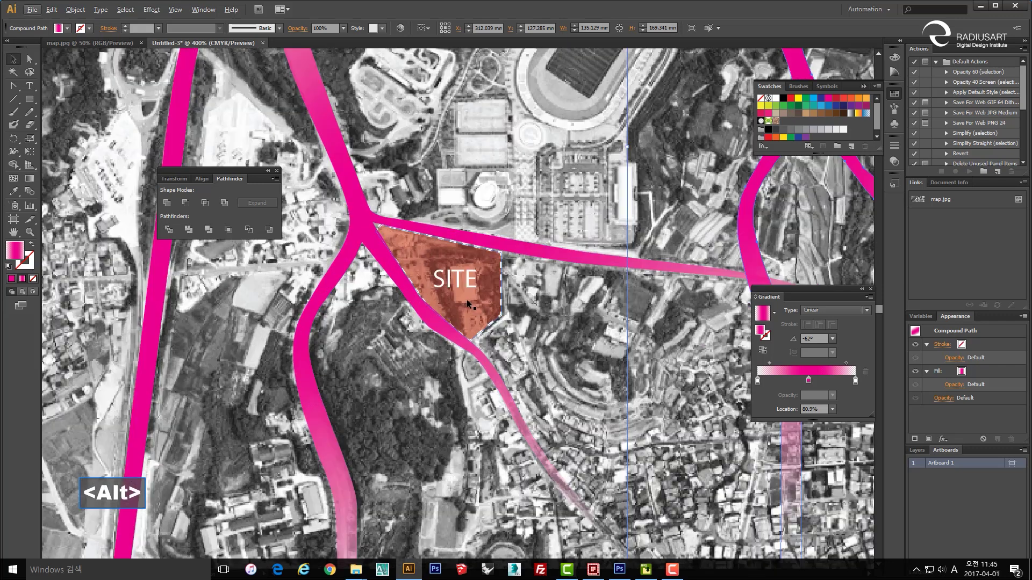
left_click(466, 299)
key("ctrl+shift+bracketright")
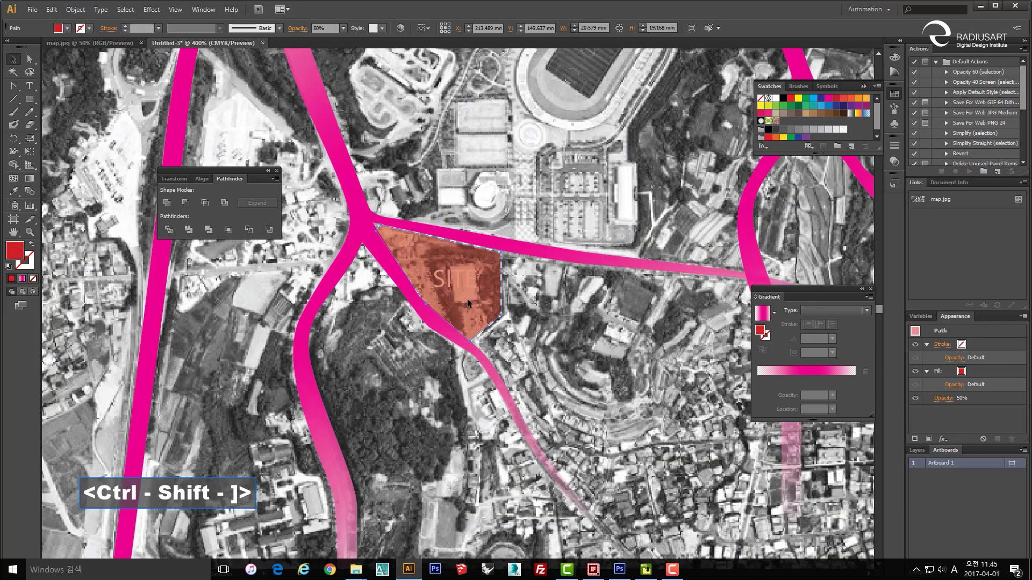
key("ctrl+shift+bracketleft")
key("ctrl+shift+bracketright")
- Send the original gradient road shape to the back, raise it one level, and deselect it
left_click(364, 245)
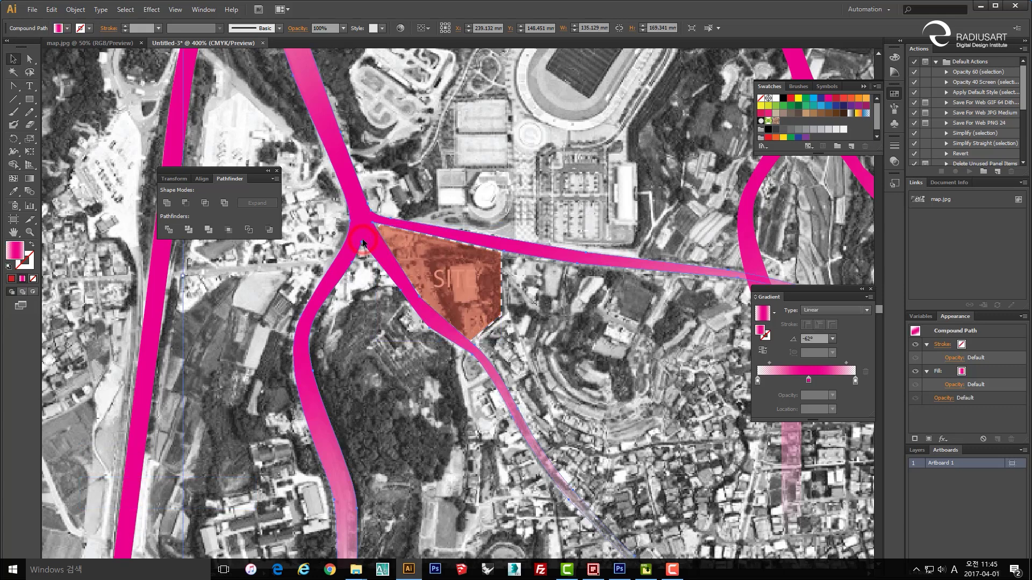
key("ctrl+bracketleft")
key("ctrl+shift+bracketleft")
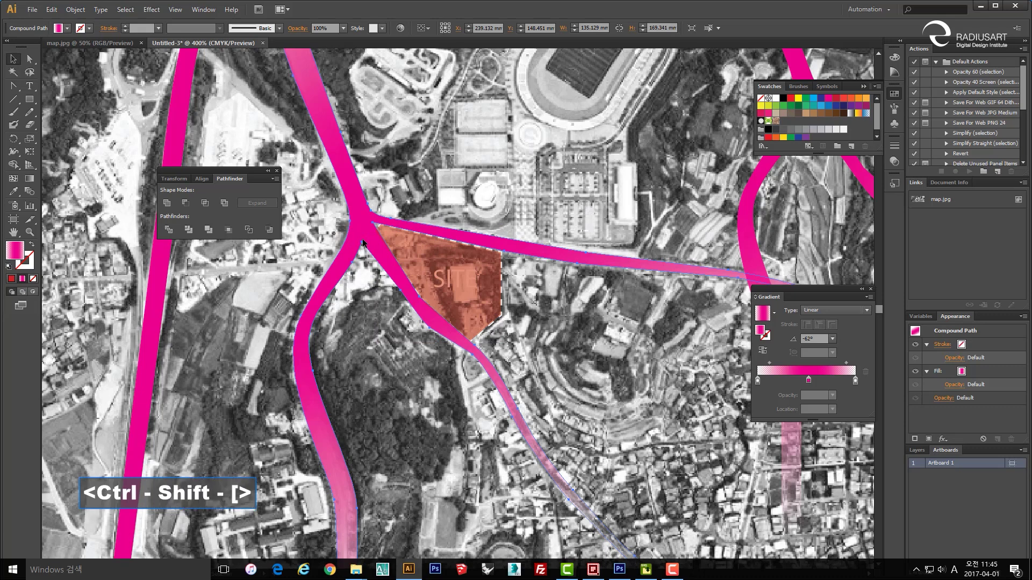
key("ctrl+bracketright")
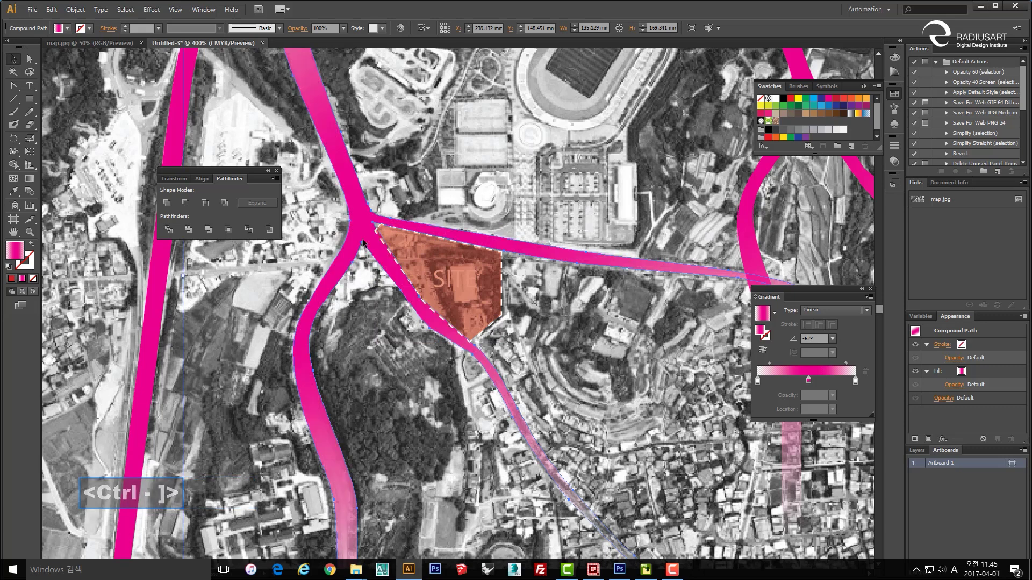
scroll(373, 241, "up", 1)
left_click(594, 367)
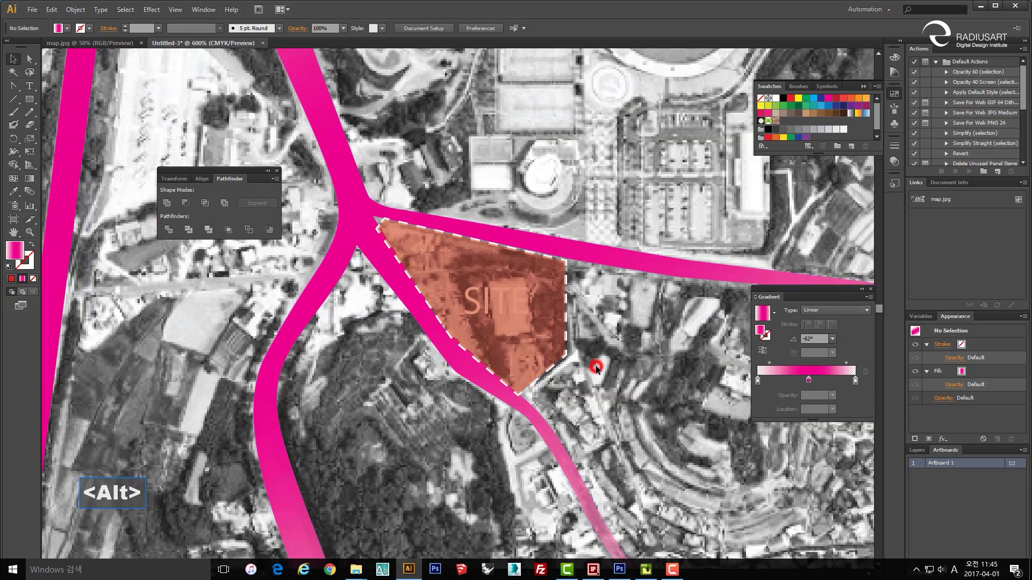
- Give the duplicated road shape a white stroke and no fill
scroll(597, 363, "down", 3)
left_click_drag(513, 292, 446, 323)
left_click(617, 172)
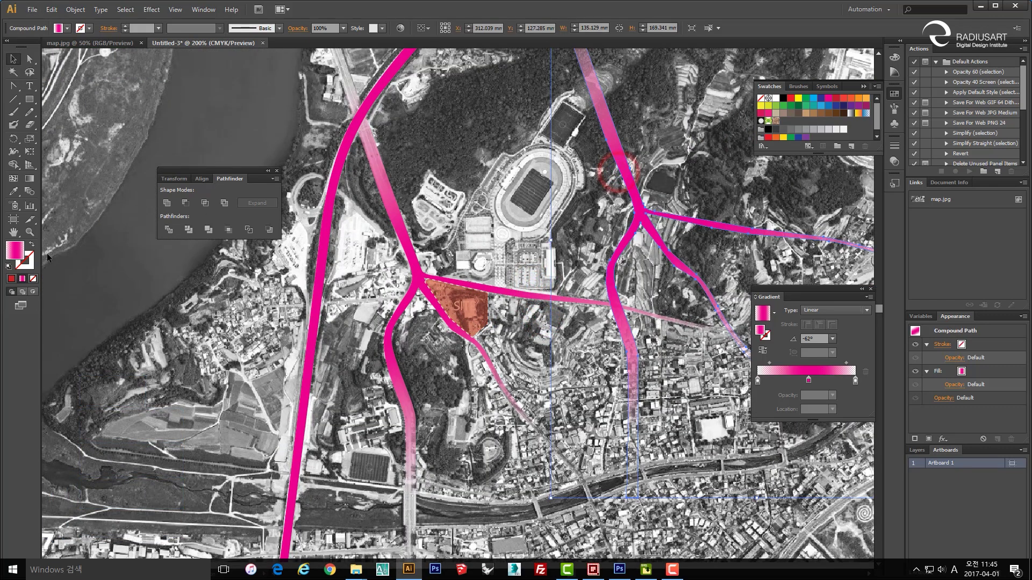
left_click(33, 246)
left_click_drag(408, 195, 357, 275)
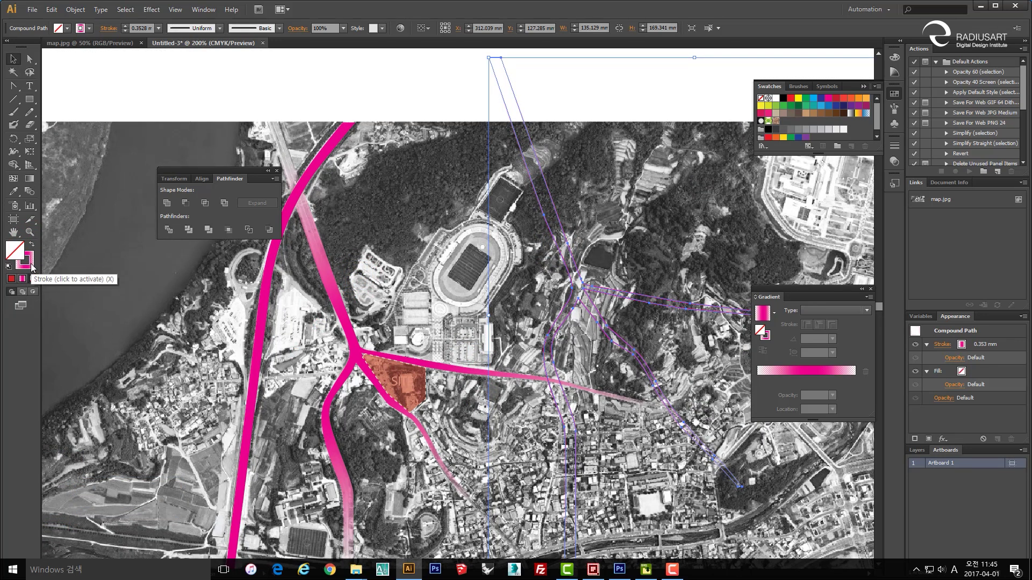
left_click(776, 99)
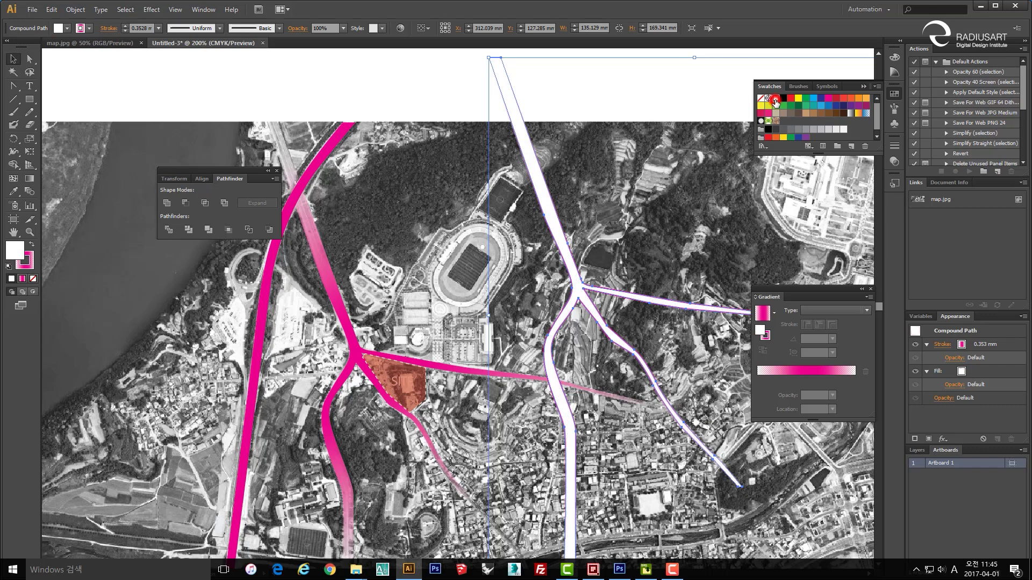
left_click(32, 245)
left_click(16, 251)
left_click(33, 279)
left_click_drag(404, 208, 428, 300)
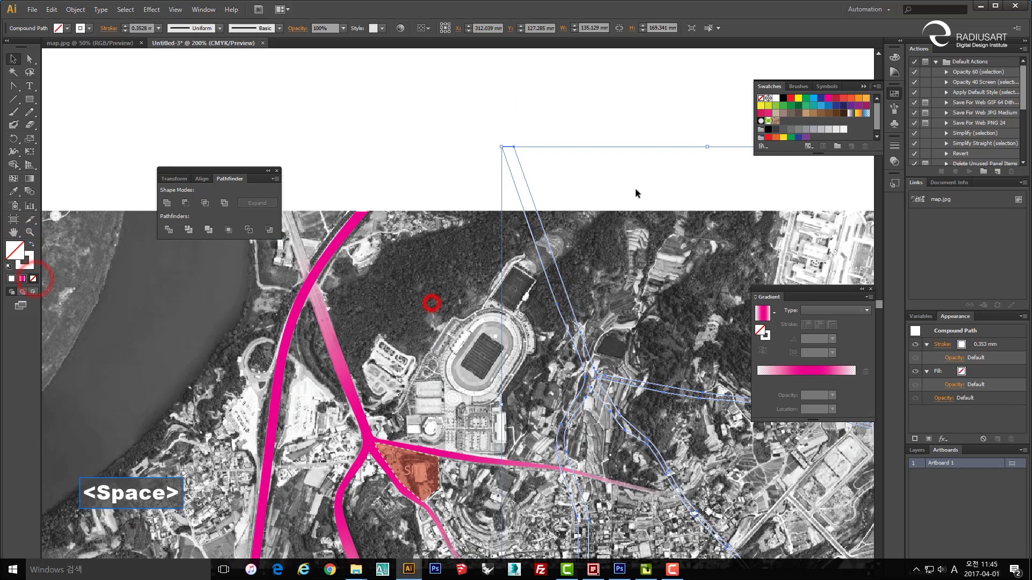
- Set the stroke weight of the duplicated road outline to 0.5 mm
key("v")
left_click(648, 146)
left_click(535, 210)
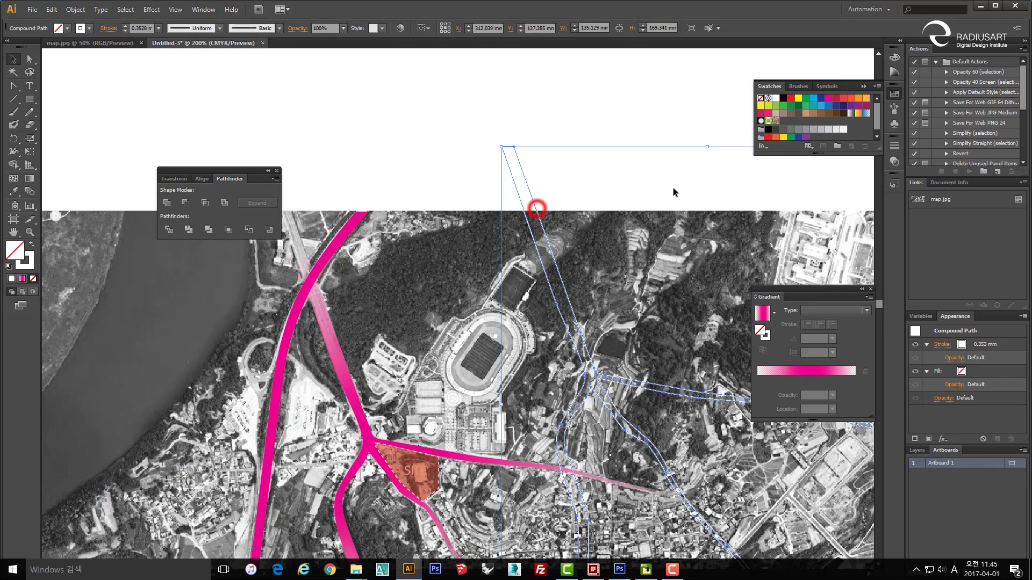
left_click(895, 147)
left_click(836, 153)
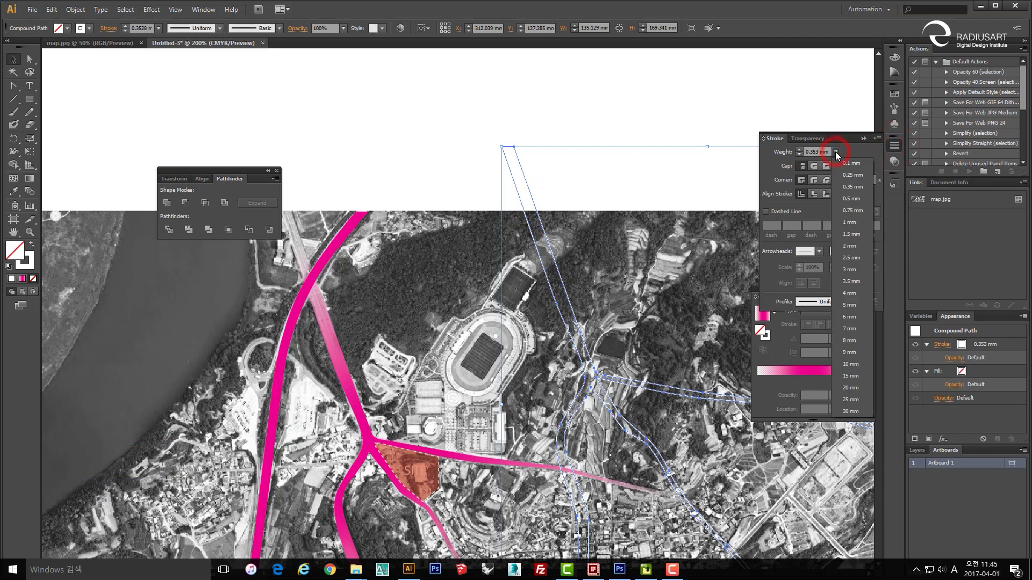
left_click(847, 198)
- Move the white road outline exactly over the original gradient roads
left_click(601, 108)
left_click_drag(500, 229, 348, 293)
left_click_drag(347, 288, 347, 290)
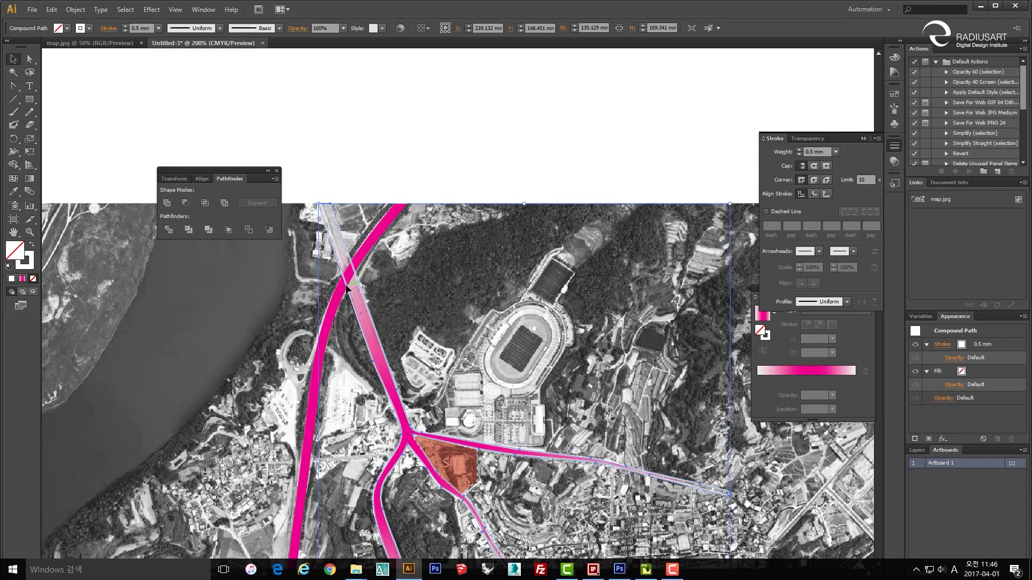
- Delete the white outline's end segment where the gradient road meets the map's lower edge
key("space")
left_click_drag(469, 540, 485, 196)
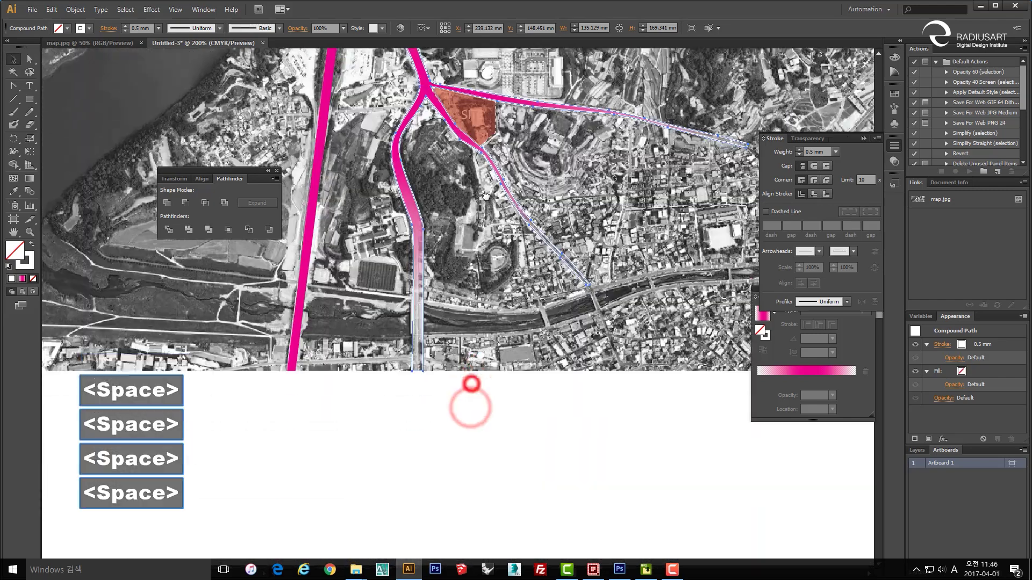
left_click(481, 415)
scroll(407, 384, "up", 3)
key("a")
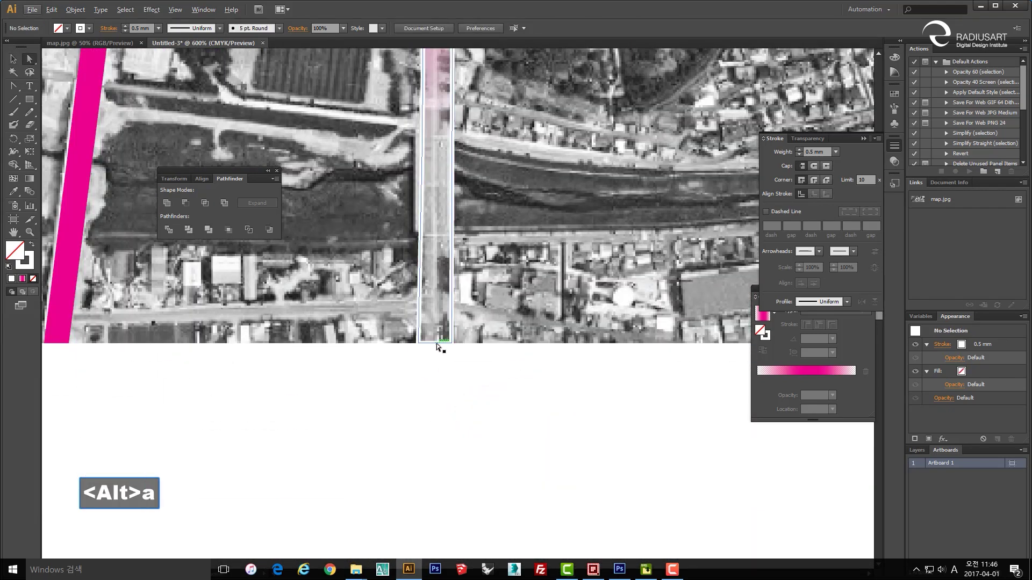
left_click(437, 344)
key("Delete")
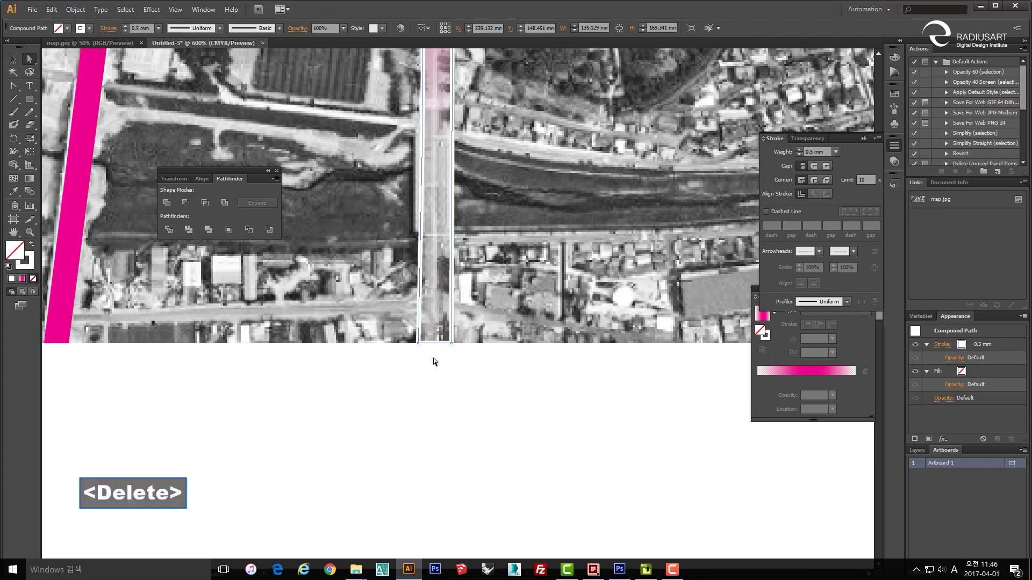
- Delete the outline's end segment at the tip of the diagonal southeastern road branch, near the river
left_click_drag(525, 258, 344, 378)
left_click_drag(556, 276, 318, 371)
left_click_drag(499, 385, 438, 323)
scroll(460, 243, "up", 1)
scroll(461, 243, "up", 1)
left_click(473, 224)
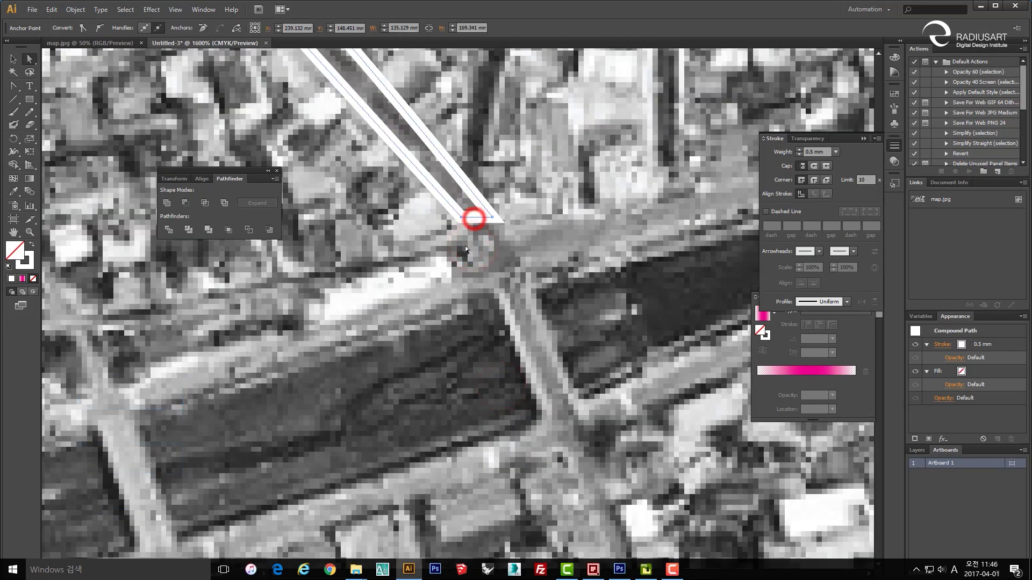
key("Delete")
- Delete the outline's end segment at the tip of the eastern road branch
scroll(465, 250, "down", 5)
left_click_drag(522, 28, 542, 220)
scroll(564, 214, "up", 2)
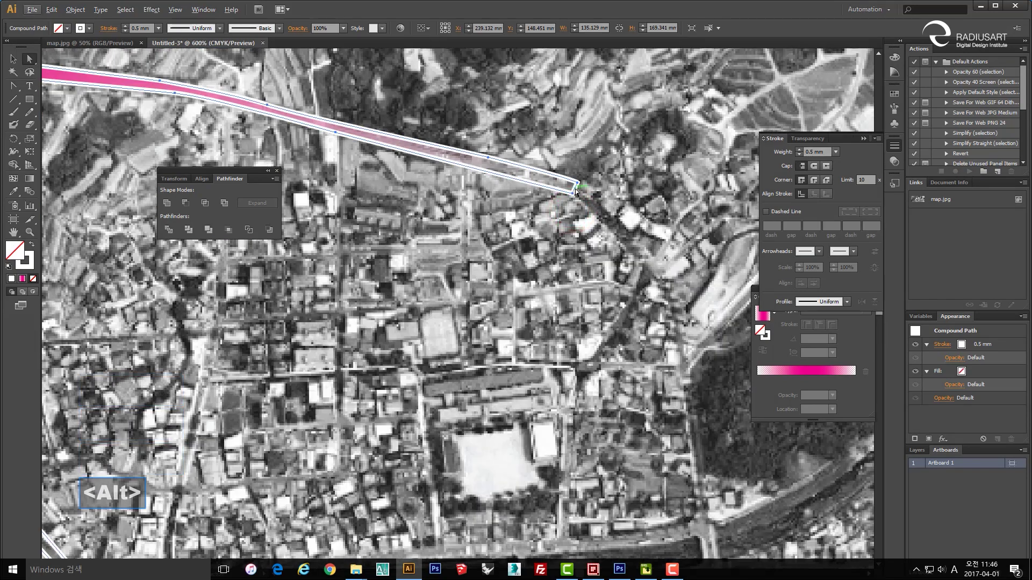
key("Delete")
key("ctrl+z")
left_click(574, 187)
key("Delete")
- Delete the outline's end segment where the gradient road meets the map's upper edge
left_click_drag(376, 178, 564, 231)
left_click_drag(298, 207, 430, 301)
left_click_drag(357, 180, 472, 253)
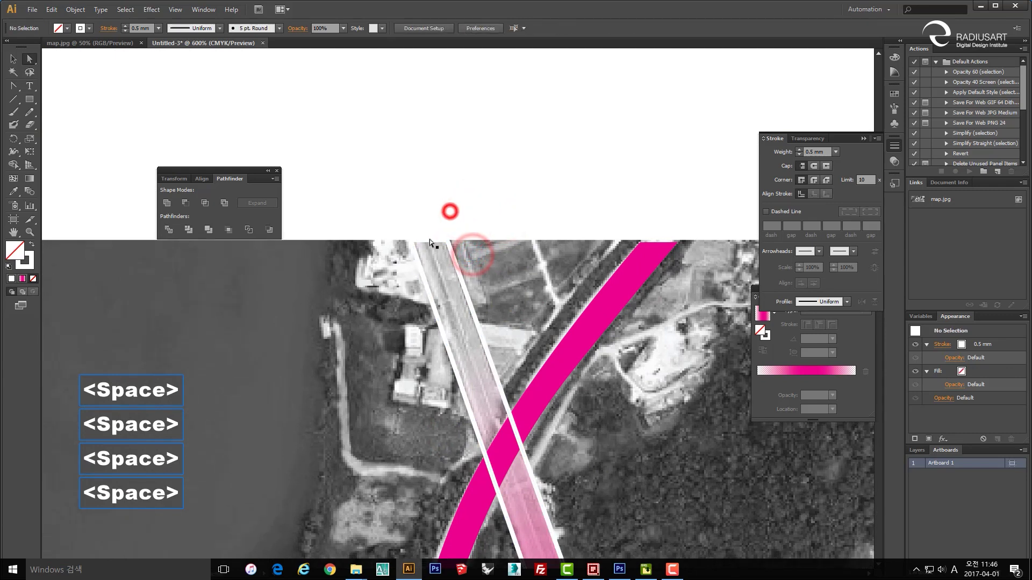
left_click(430, 240)
key("End")
key("Delete")
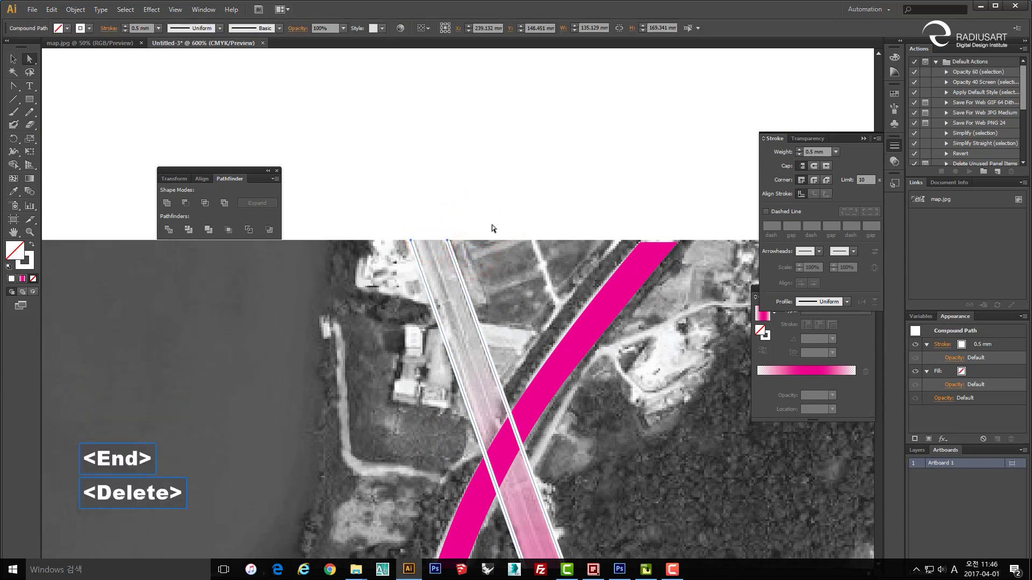
- Bring the solid magenta road to the front so it crosses over the gradient road
left_click_drag(530, 288, 525, 269)
key("v")
left_click(603, 275)
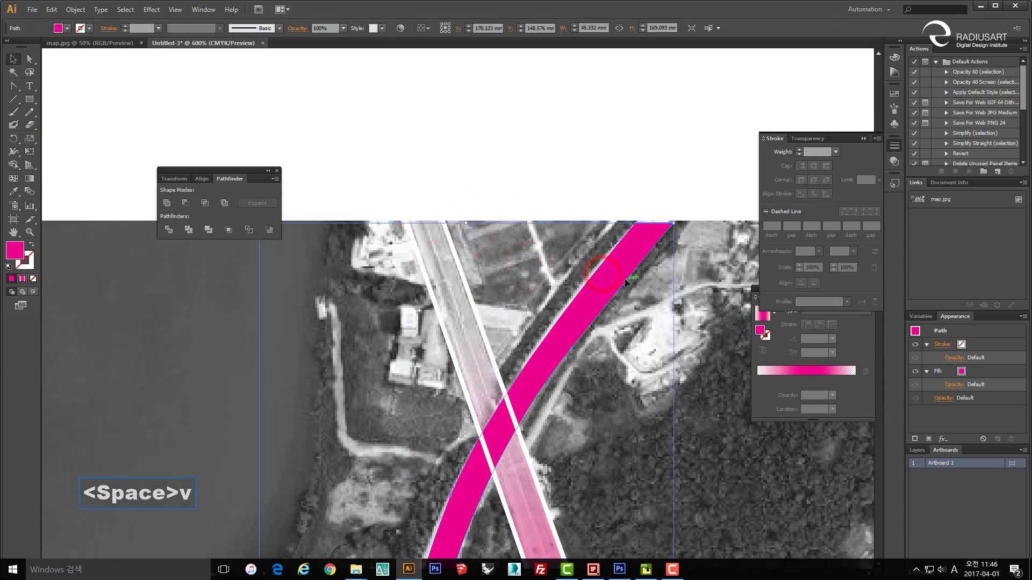
key("ctrl+shift+bracketright")
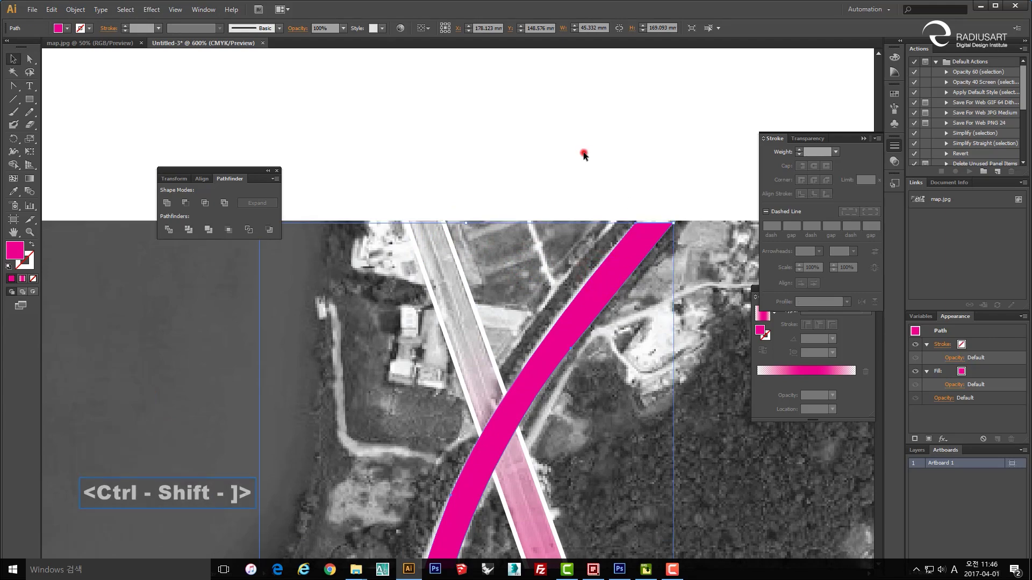
- Place a duplicate of the solid magenta road to the left of the original
scroll(584, 155, "down", 4)
key("space")
left_click_drag(542, 302, 464, 219)
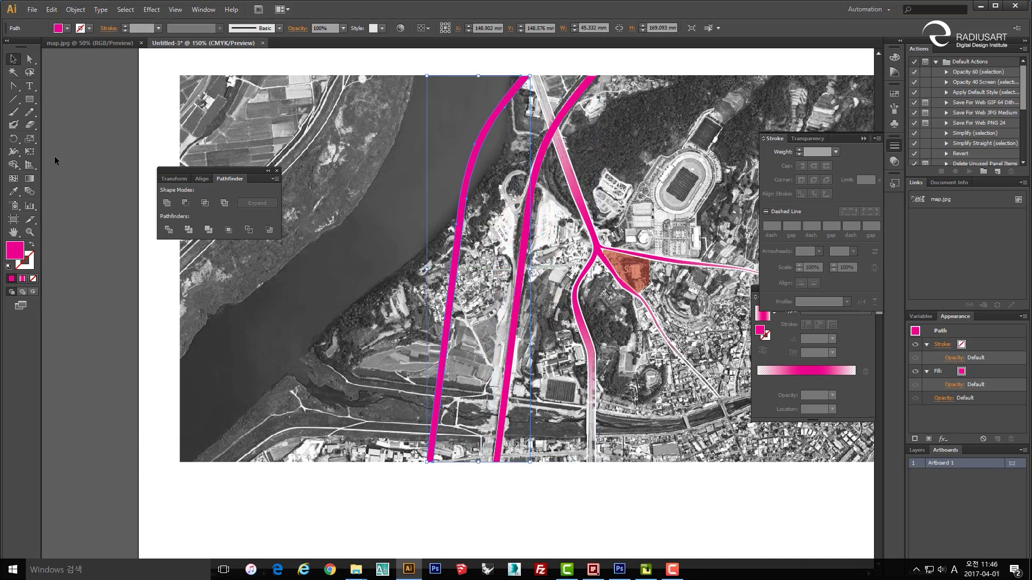
- Give the duplicated solid road a white stroke and no fill, and deselect it
left_click(88, 28)
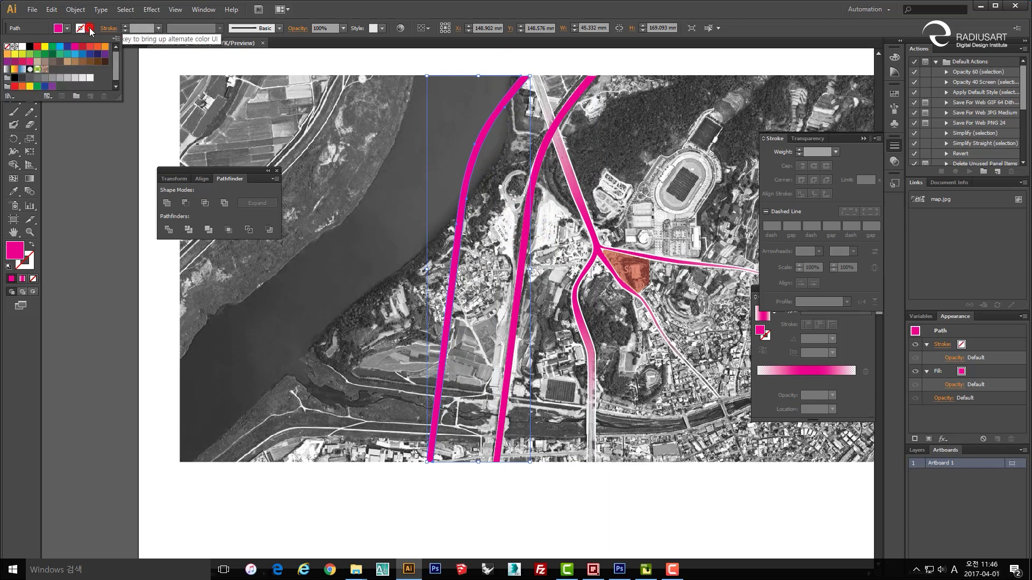
left_click(24, 49)
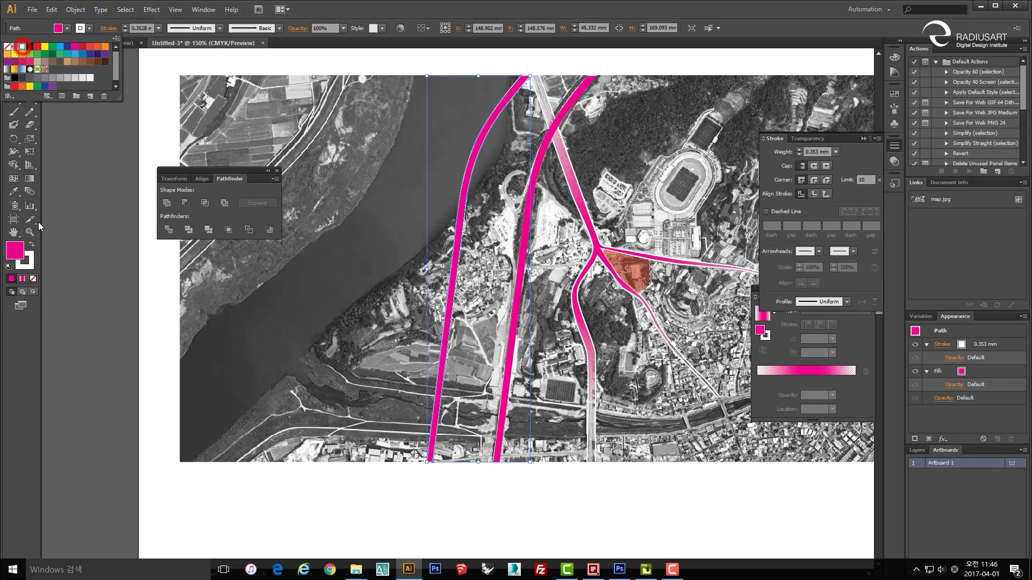
left_click(33, 279)
left_click_drag(347, 270, 387, 349)
left_click(446, 479)
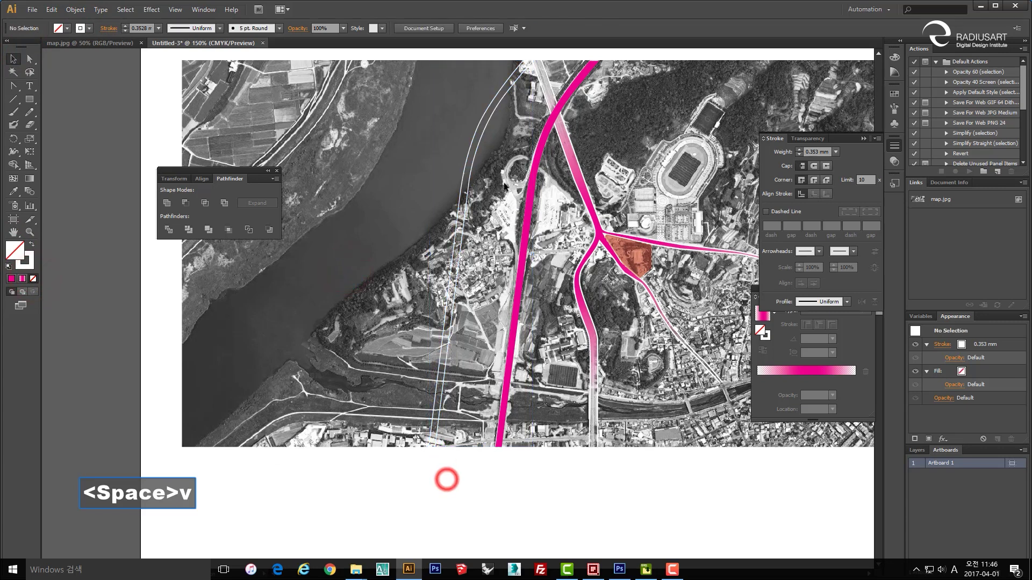
- Set the stroke weight of the duplicated solid road's outline to 0.5 mm
left_click(486, 123)
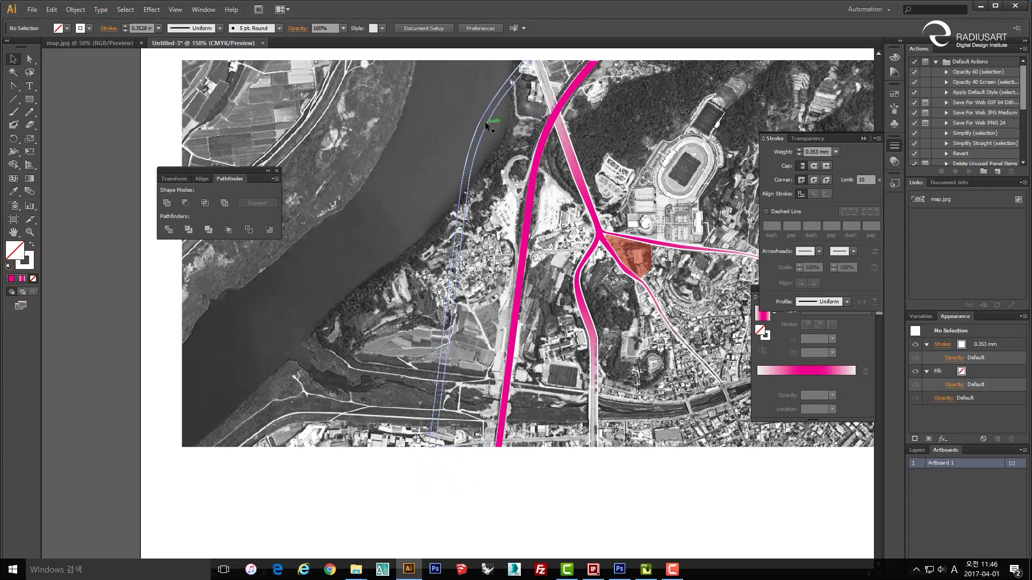
left_click(835, 152)
left_click(853, 199)
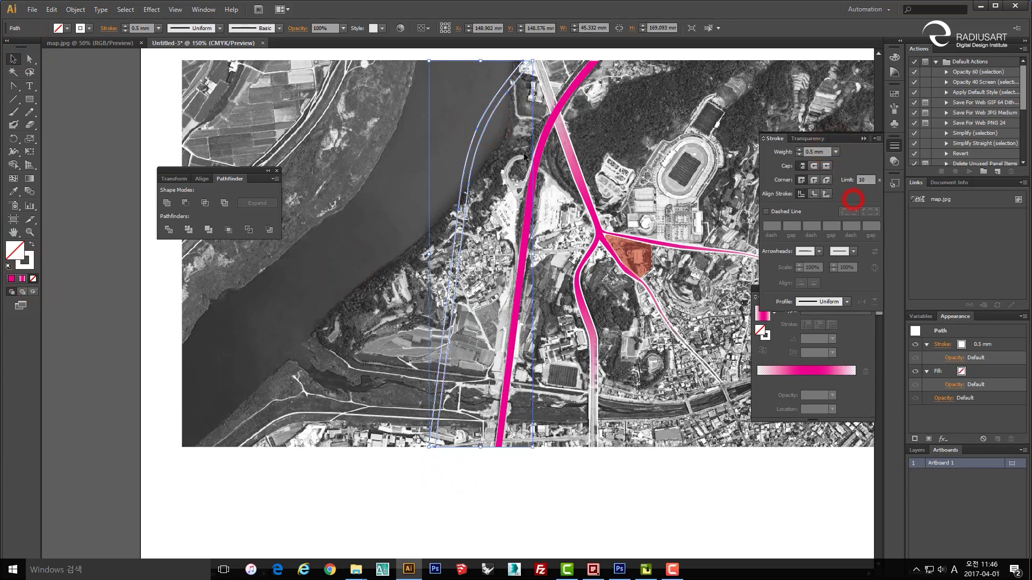
- Reduce the white outline around the gradient roads to a 0.35 mm stroke weight
left_click(567, 156)
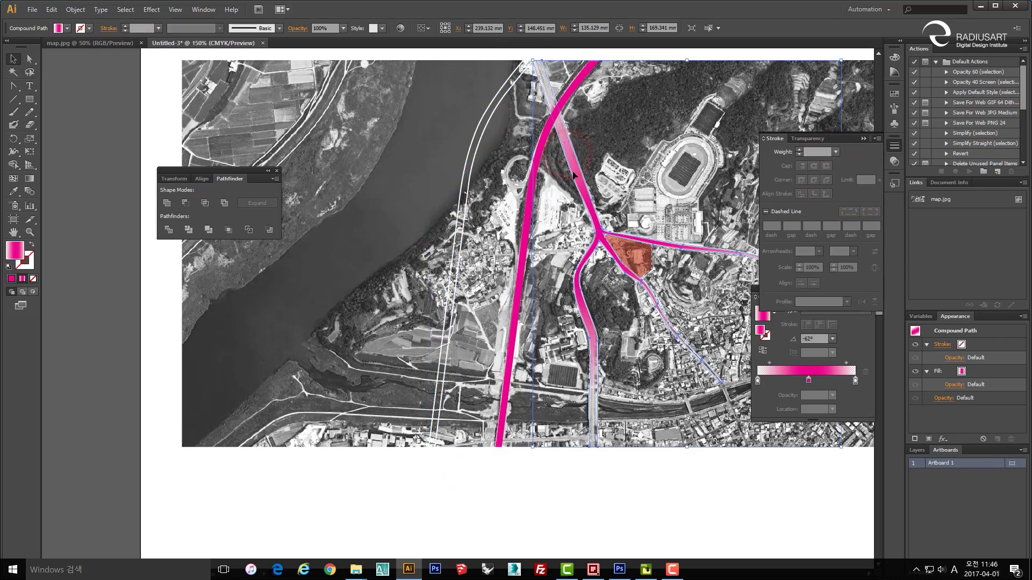
left_click(619, 480)
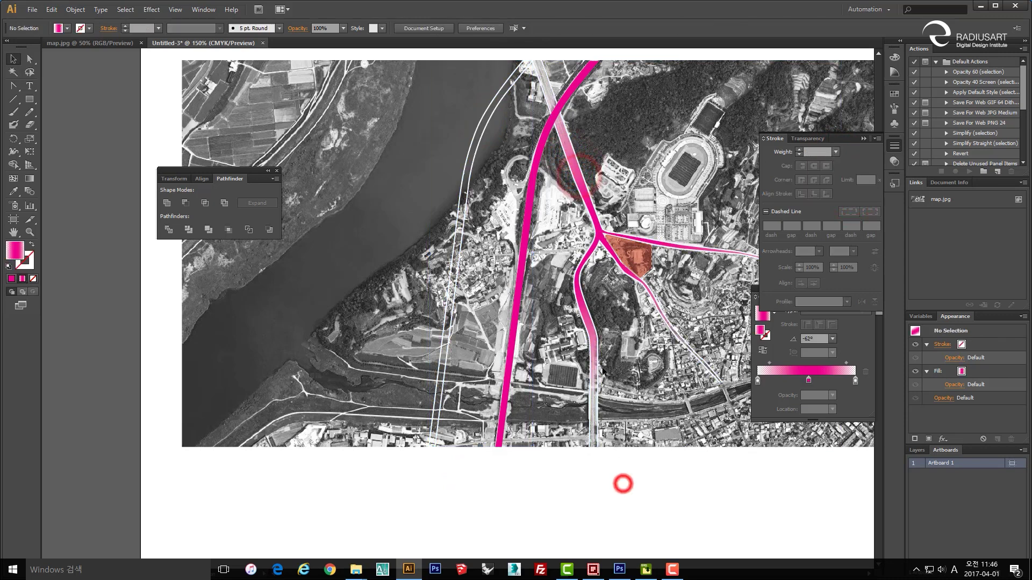
left_click(597, 350)
left_click(836, 152)
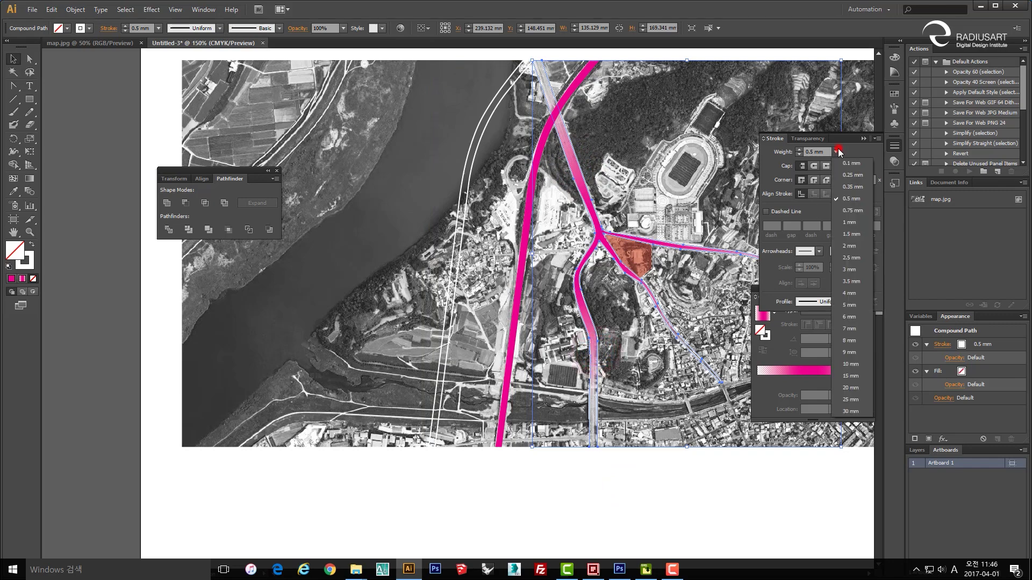
left_click(854, 186)
left_click(509, 487)
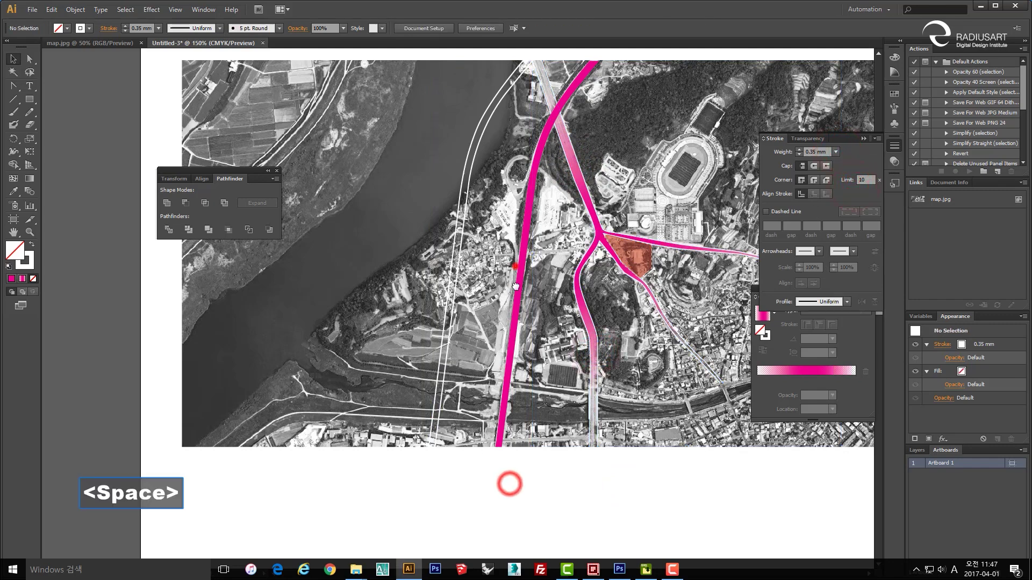
- Move the white outline of the solid road exactly over the original magenta road
left_click_drag(533, 111, 534, 164)
scroll(513, 136, "up", 3)
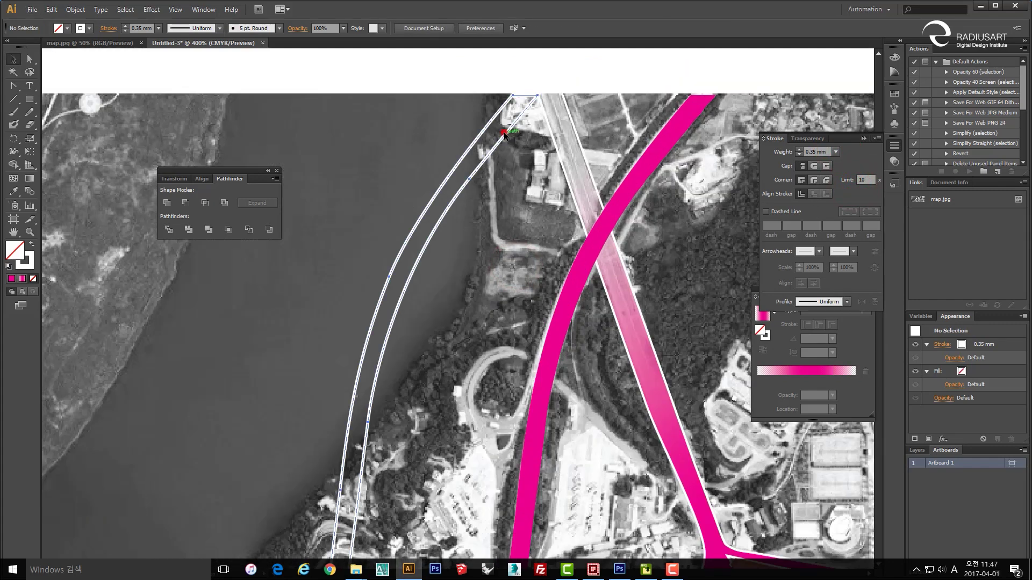
left_click(692, 121)
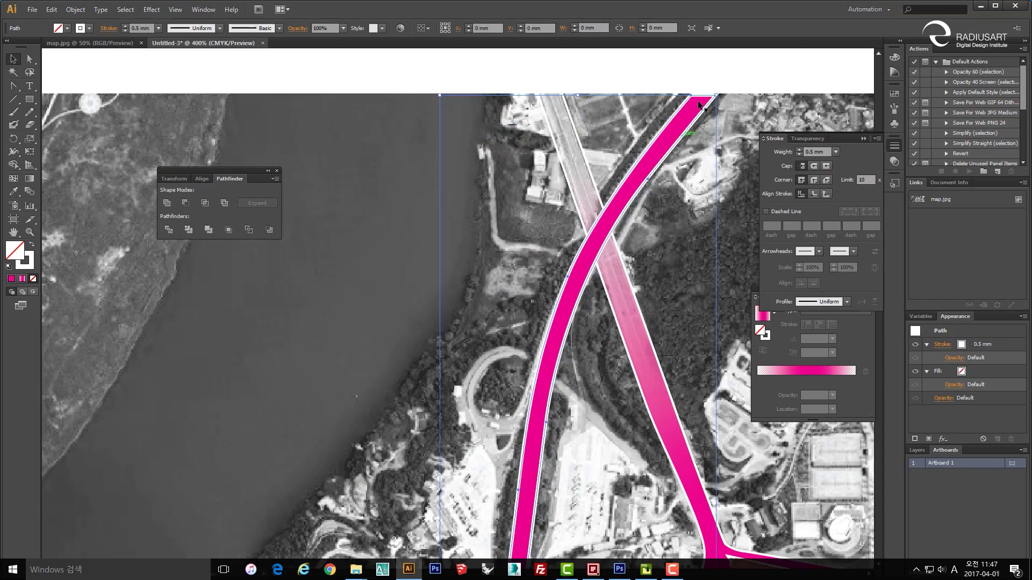
- Delete the end segment of the solid road's white outline at the map's upper edge
left_click_drag(693, 121, 649, 131)
key("a")
left_click(647, 122)
left_click(626, 163)
key("Delete")
- Delete the end segment of the solid road's white outline at the map's lower edge
scroll(624, 156, "down", 2)
left_click_drag(536, 342, 532, 158)
left_click_drag(526, 277, 525, 248)
left_click(484, 379)
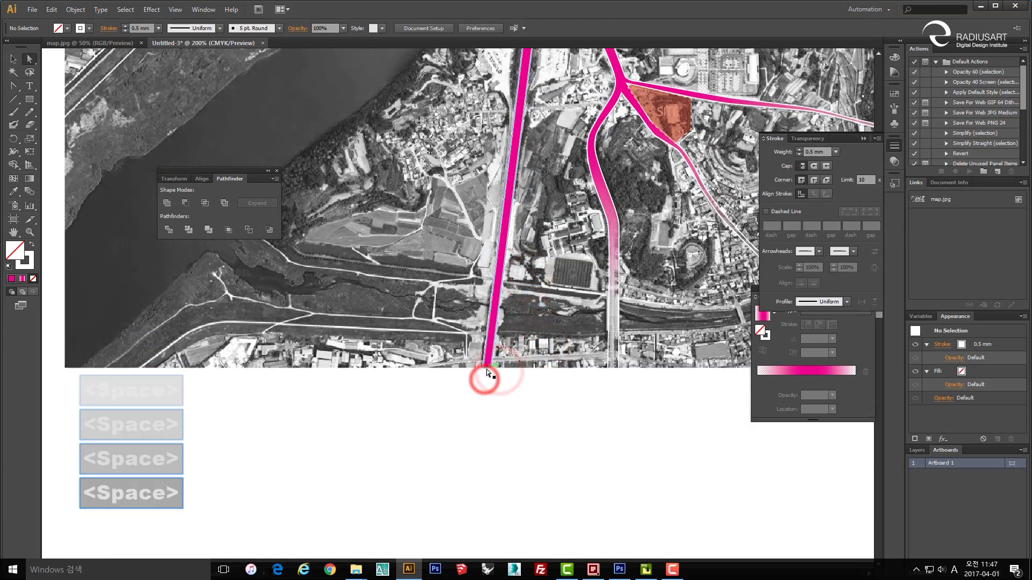
left_click(485, 368)
key("Delete")
- Try a dark red swatch as the fill of the solid magenta road
key("space")
key("v")
key("space")
key("v")
left_click(497, 280)
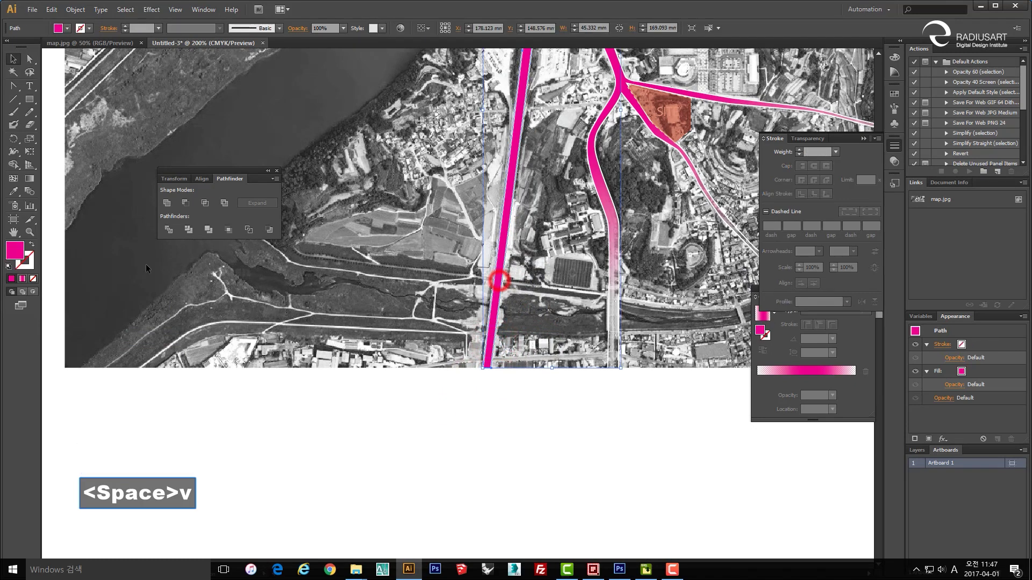
double_click(22, 256)
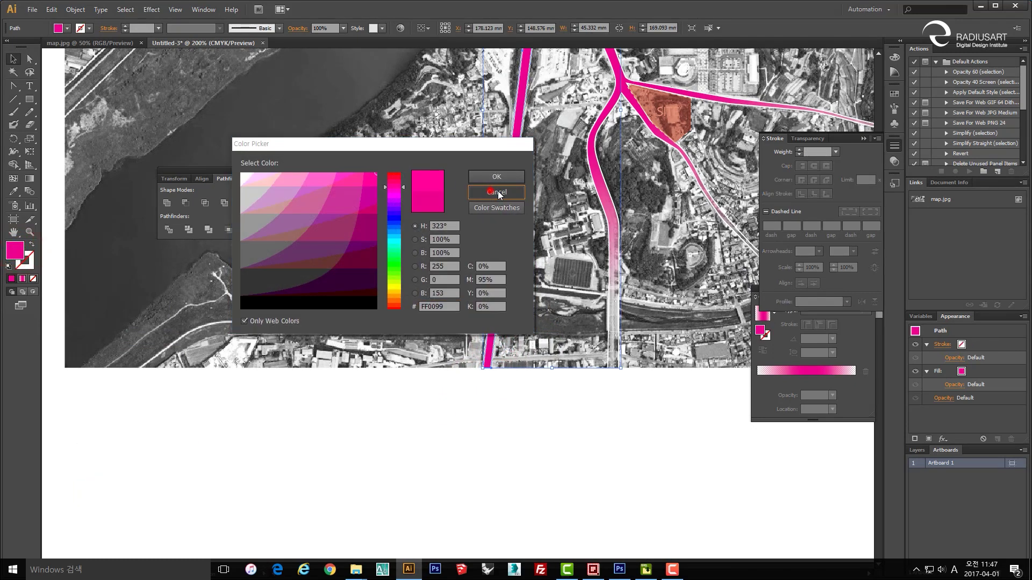
left_click(489, 191)
left_click(893, 93)
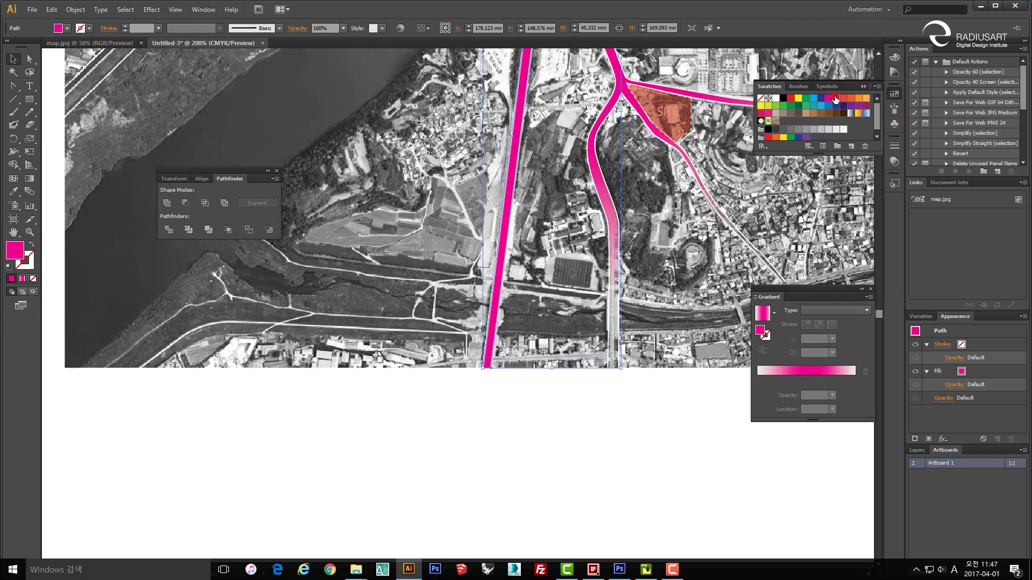
left_click(607, 438)
scroll(606, 437, "down", 1)
left_click_drag(613, 132, 530, 330)
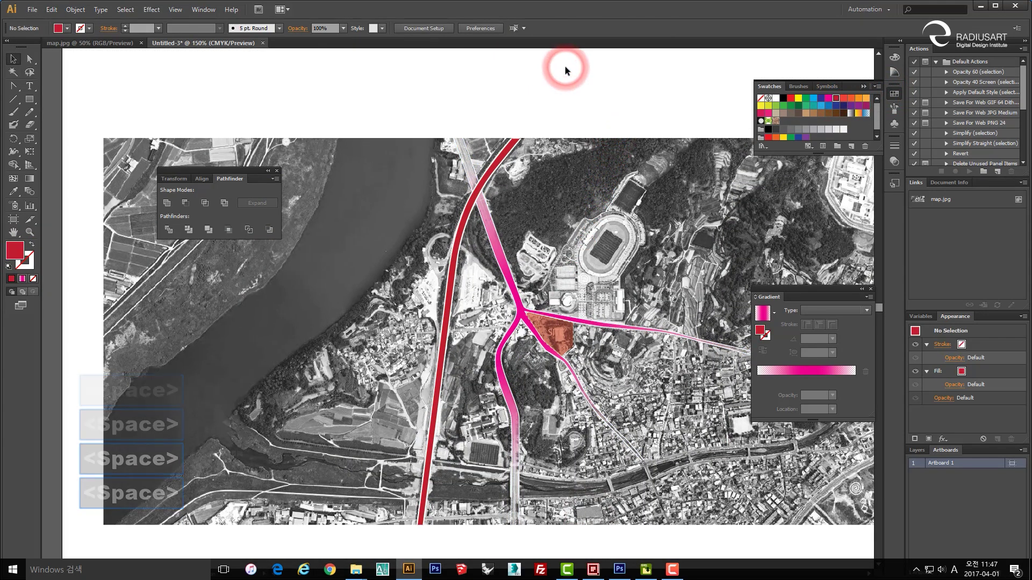
left_click_drag(563, 258, 533, 195)
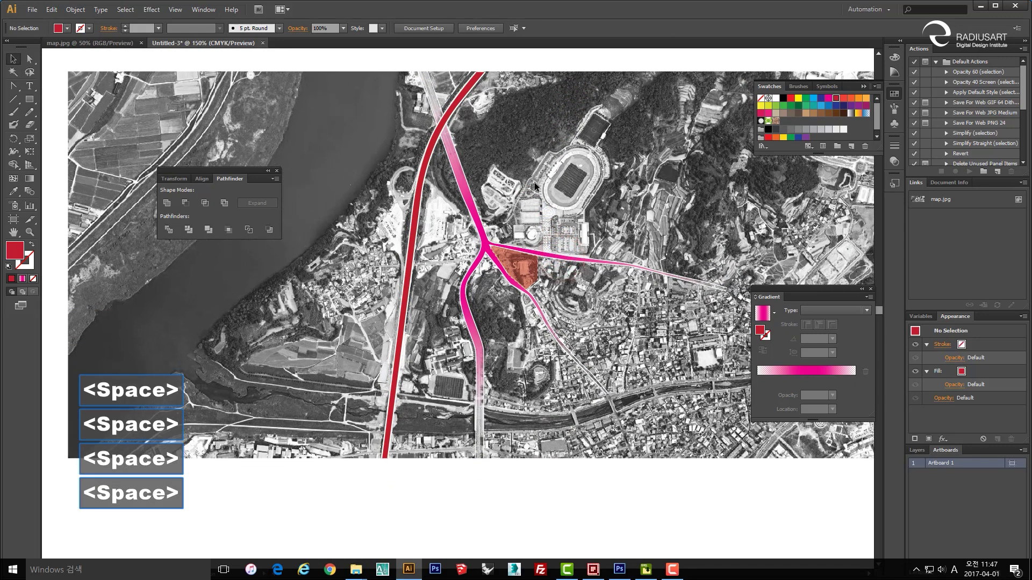
- Return the dark red road to the magenta fill and deselect it
left_click(424, 157)
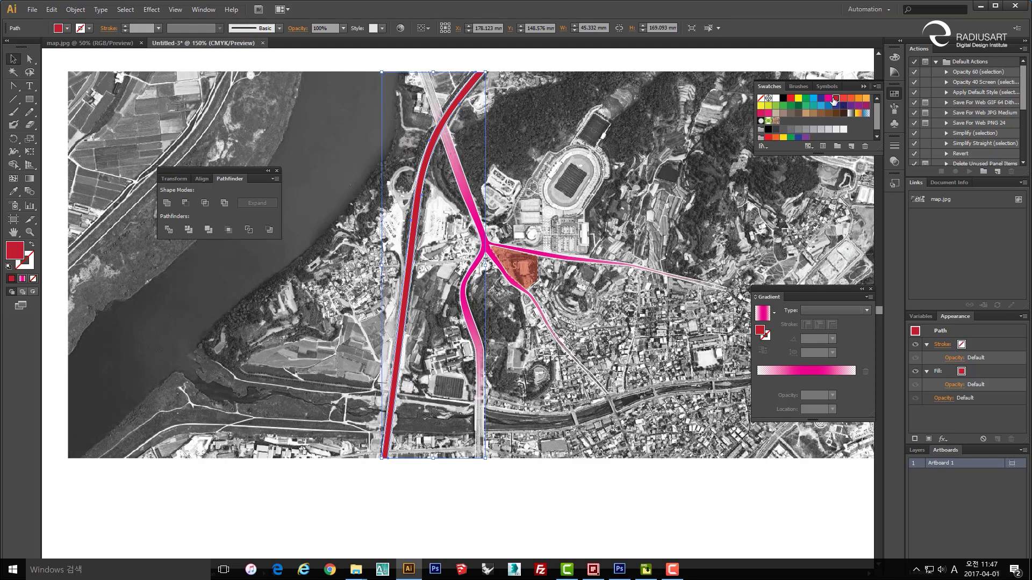
left_click(625, 493)
key("space")
left_click_drag(598, 371, 530, 361)
left_click(549, 389, "alt")
key("space")
scroll(443, 340, "up", 1)
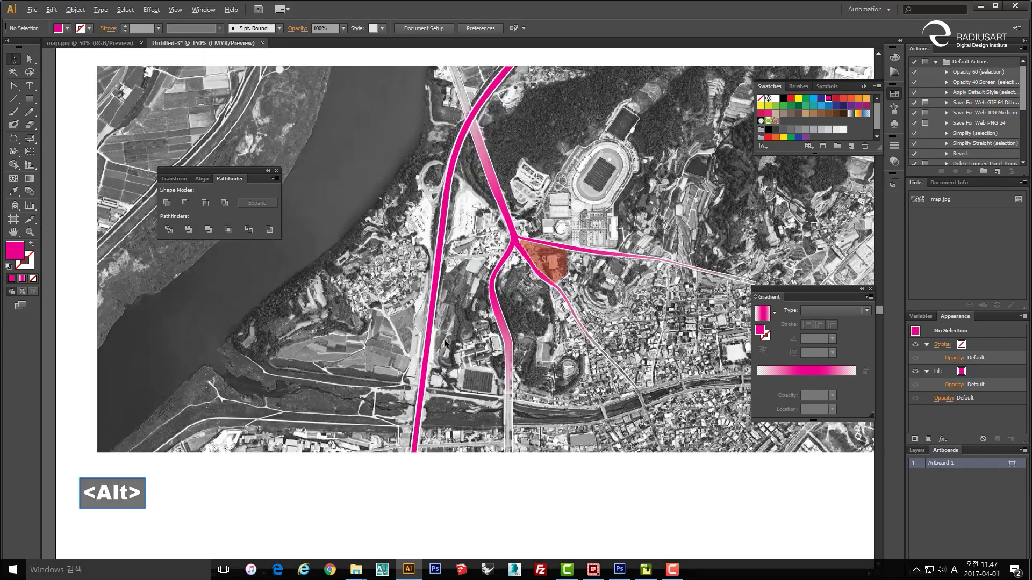
- Select the red site area and hide it
key("alt")
scroll(545, 285, "up", 2)
left_click(545, 284)
key("ctrl+2")
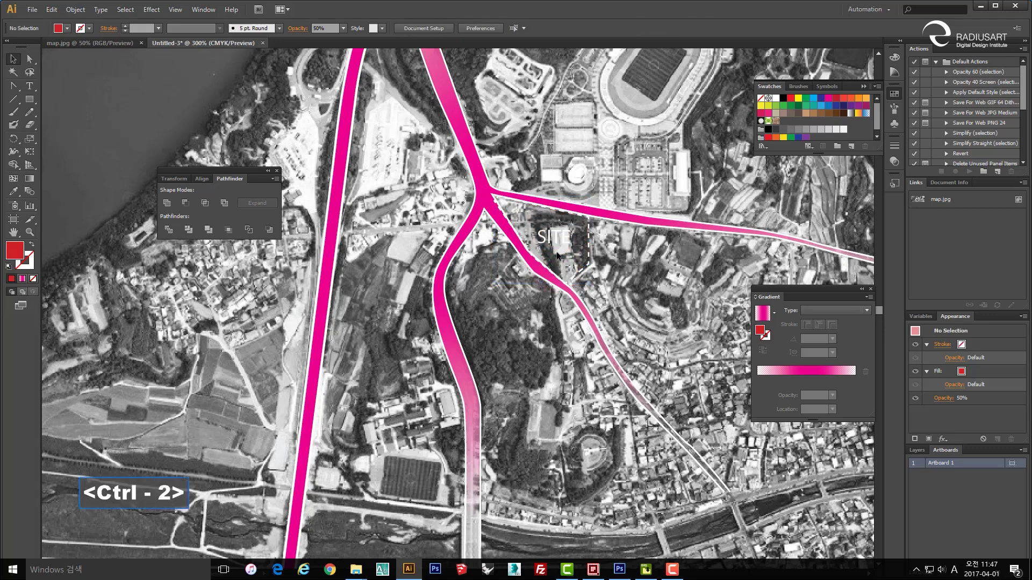
- Bring the SITE label and the dashed site boundary to the front of the stacking order
left_click(555, 244)
key("ctrl+shift+p")
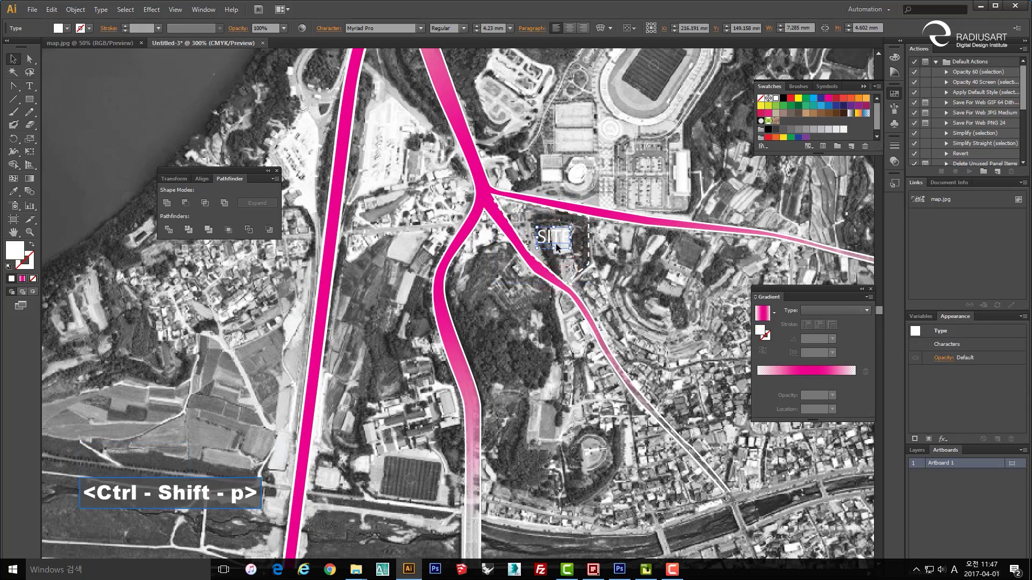
key("ctrl+shift+bracketright")
left_click(588, 225)
key("ctrl+shift+bracketright")
- Show the hidden red site area again and select it
key("ctrl+alt+3")
mouse_move(519, 290)
left_mouse_down()
mouse_move(492, 257)
mouse_move(497, 234)
left_mouse_up()
scroll(491, 253, "down", 2)
left_click(511, 500)
scroll(513, 183, "up", 3)
left_click(511, 199)
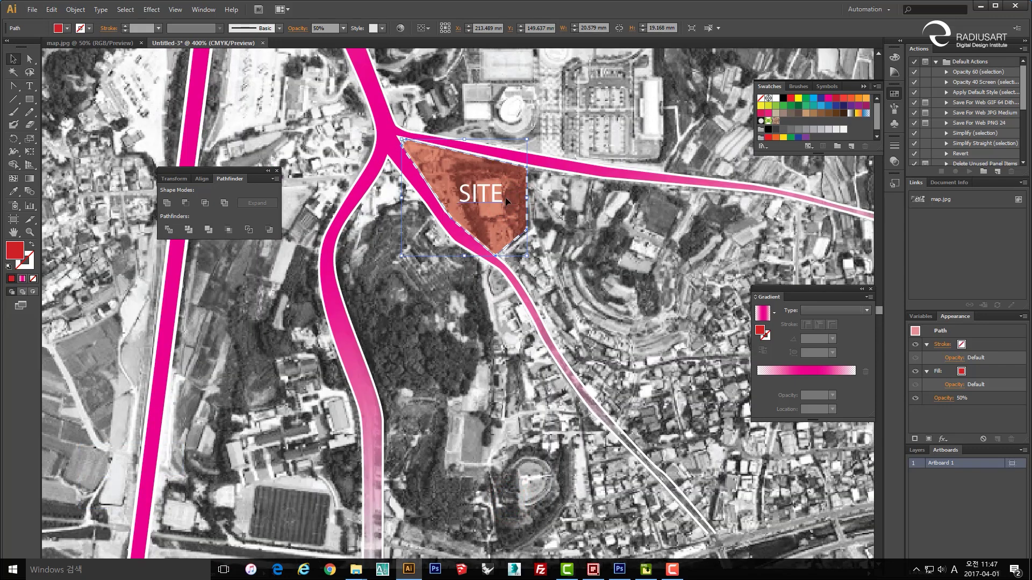
- Hide the red site area and set the dashed white site boundary's stroke weight to 1 mm
key("ctrl+3")
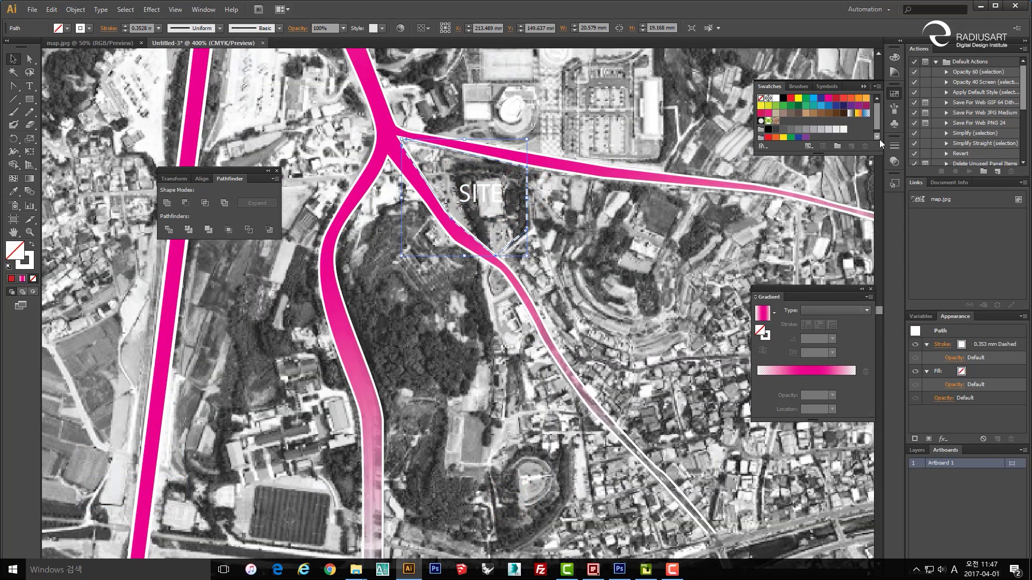
left_click(895, 146)
left_click(836, 152)
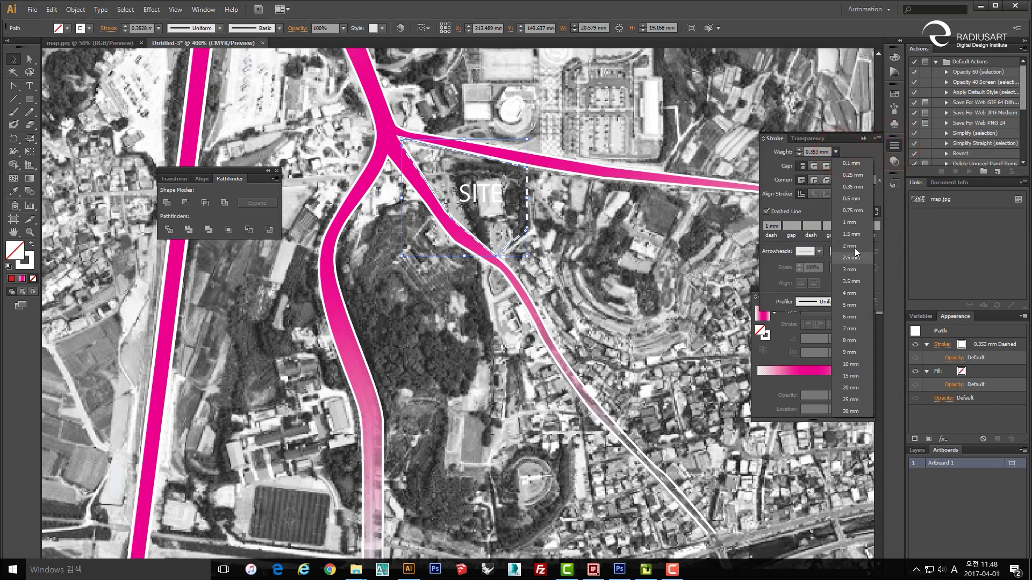
left_click(853, 199)
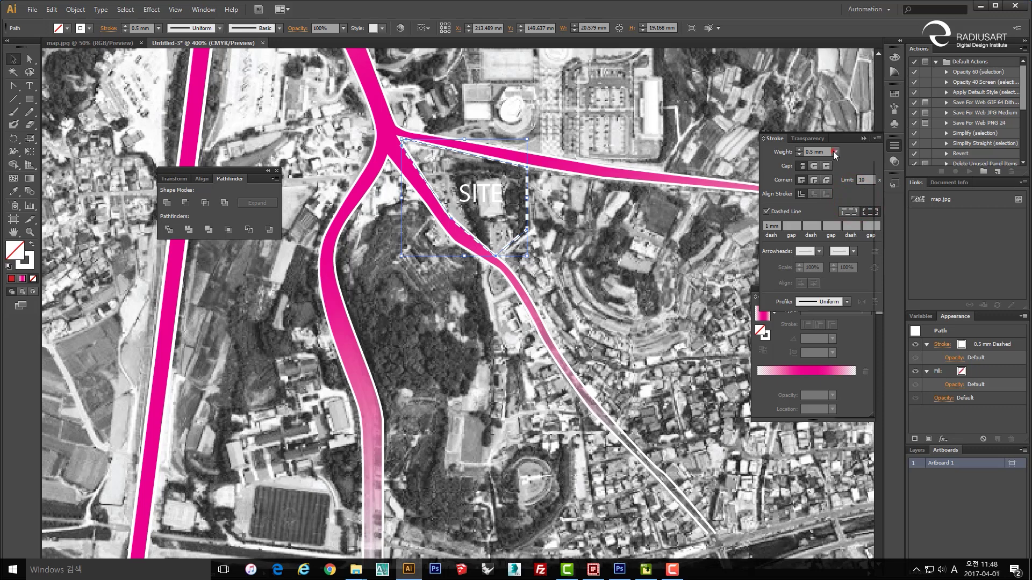
left_click(836, 153)
left_click(856, 221)
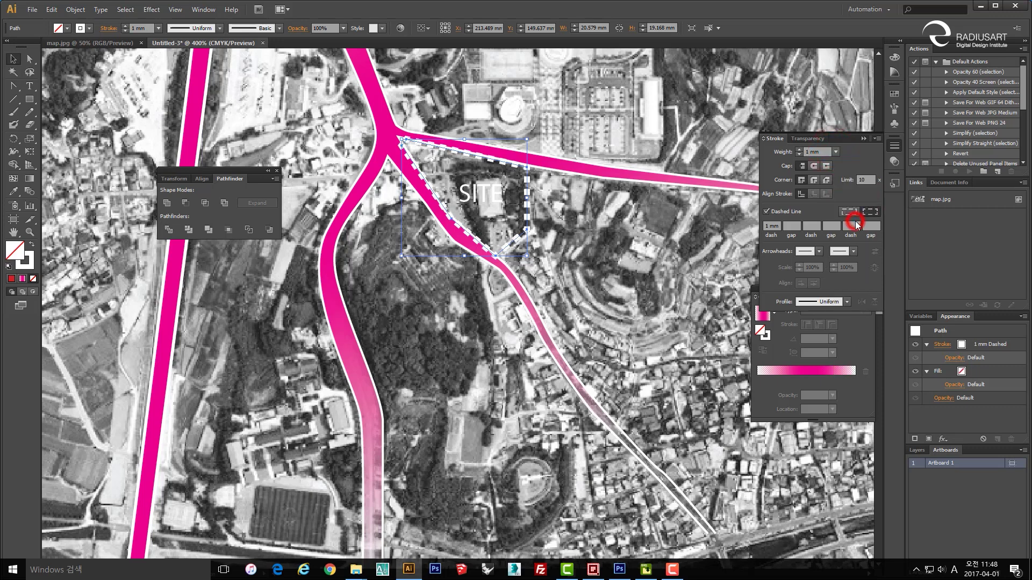
- Show the hidden red site area again and clear the selection
key("ctrl+alt+3")
key("space")
left_click(585, 221, "ctrl+alt")
left_click(542, 306, "ctrl+alt")
key("v")
left_click(560, 445)
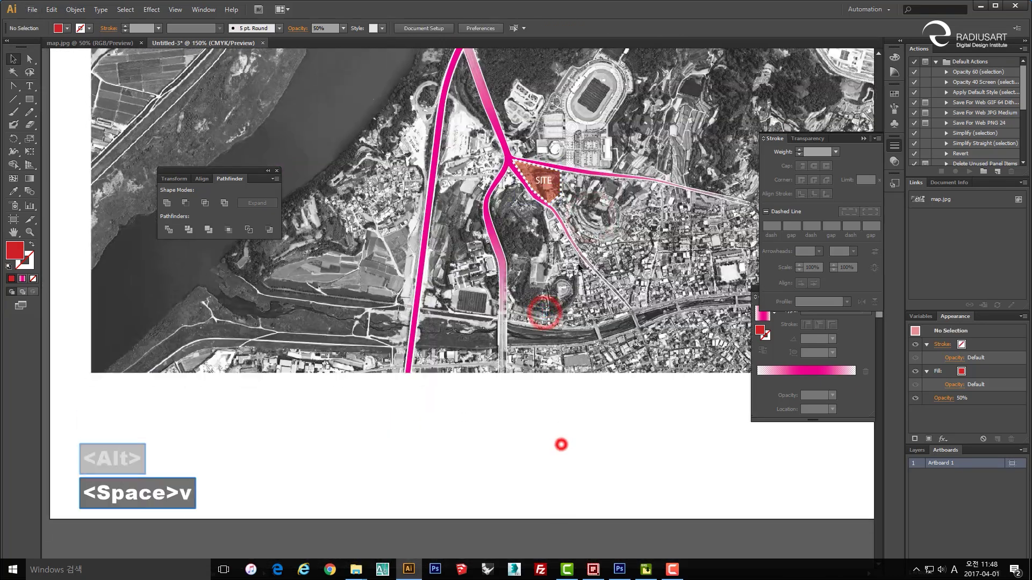
- Set the dashed site boundary's stroke weight to 0.75 mm and deselect it
scroll(558, 178, "up", 1)
scroll(556, 173, "up", 1)
left_click(567, 182)
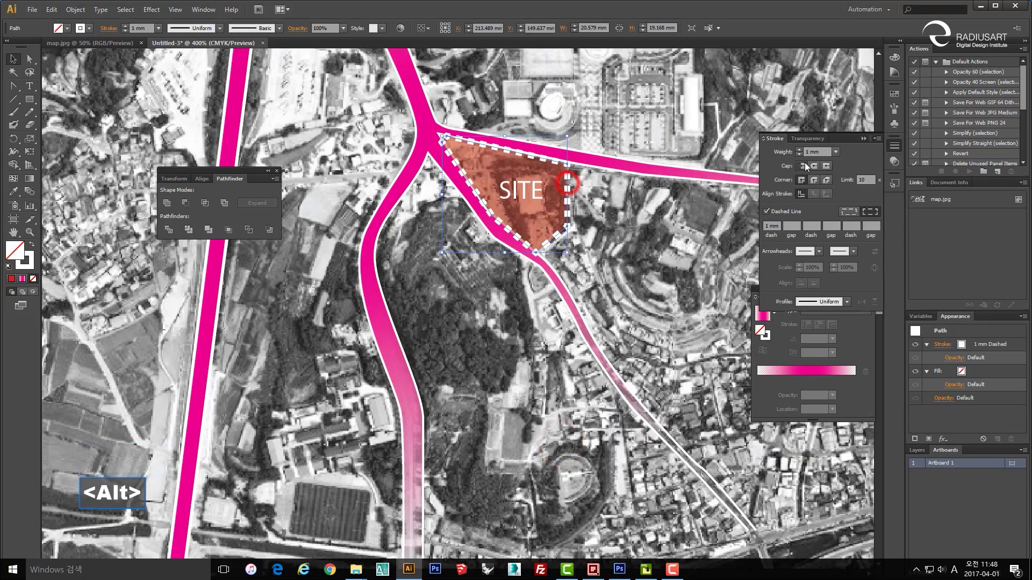
left_click(835, 152)
left_click(849, 211)
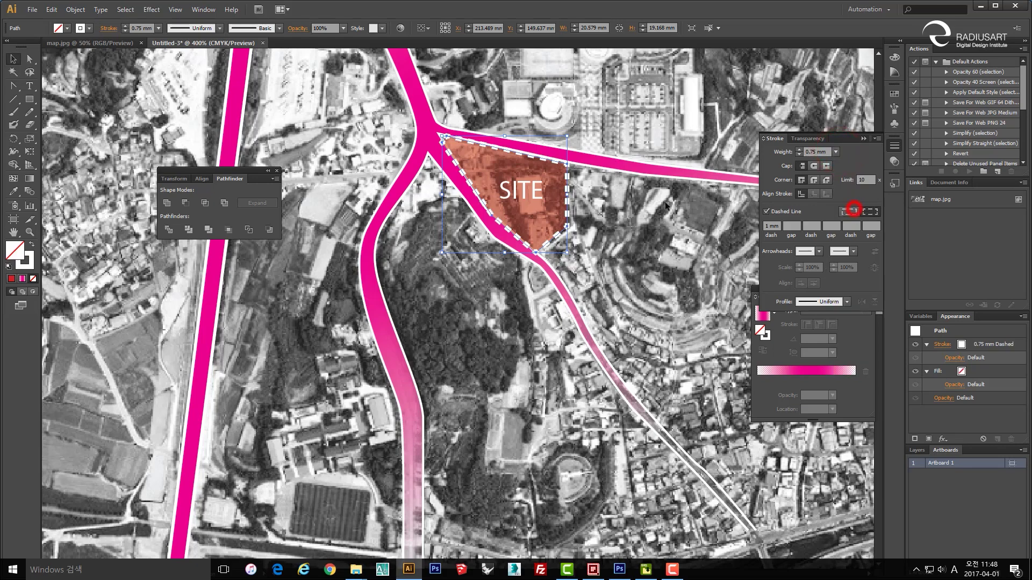
left_click(530, 299, "ctrl+alt")
left_click(576, 414)
left_click_drag(574, 196, 585, 212)
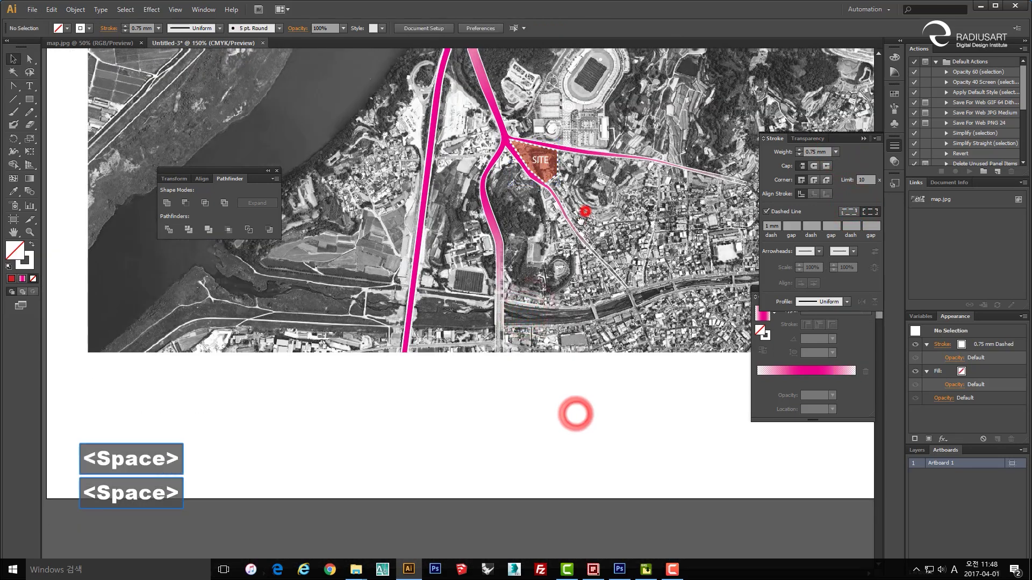
- Try a 0.8 mm dash length on the white site boundary, settle on 1.5 mm, and deselect it
scroll(552, 152, "up", 1)
left_click(553, 159)
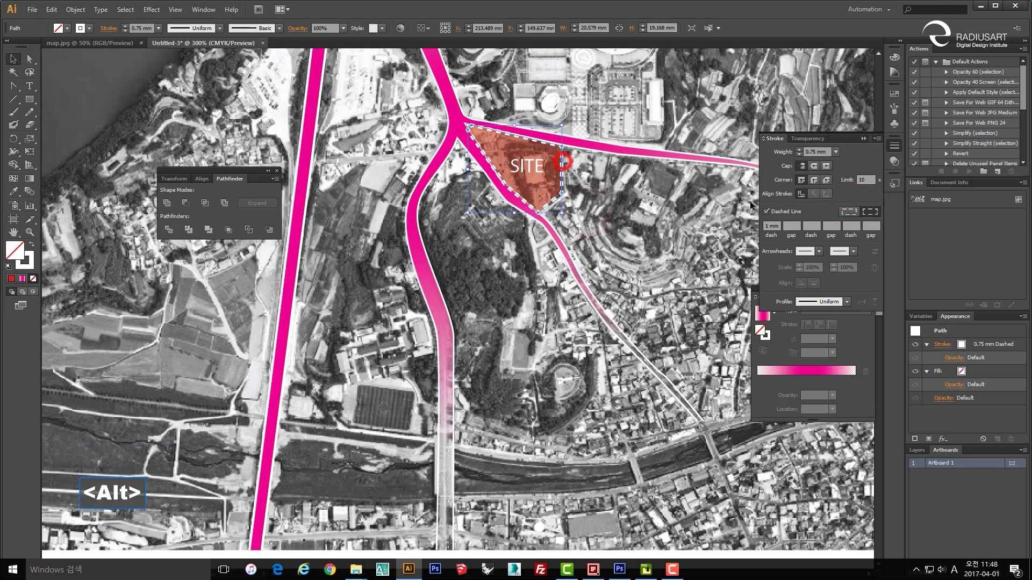
left_click(769, 226)
type("0.")
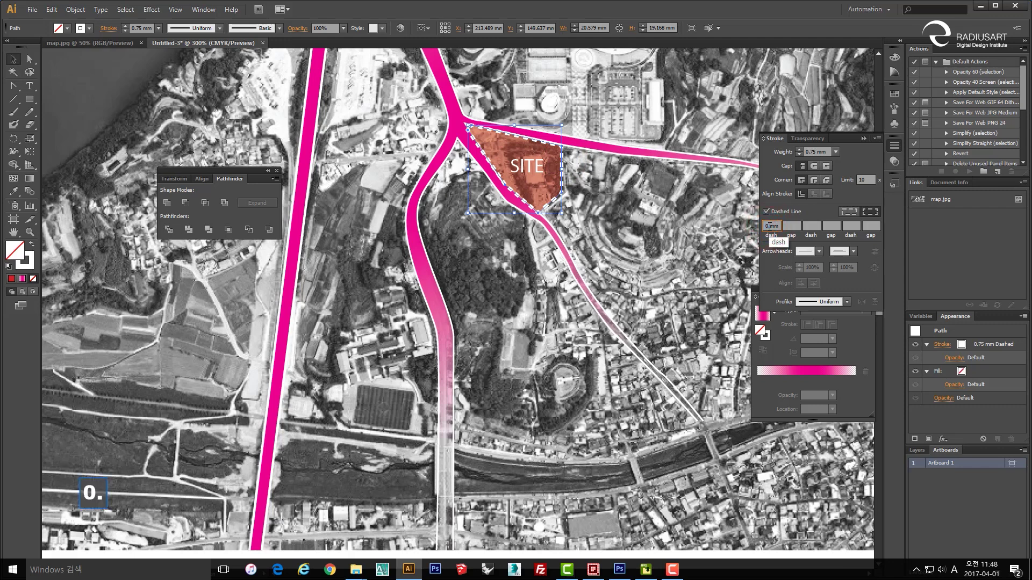
type("8")
key("Return")
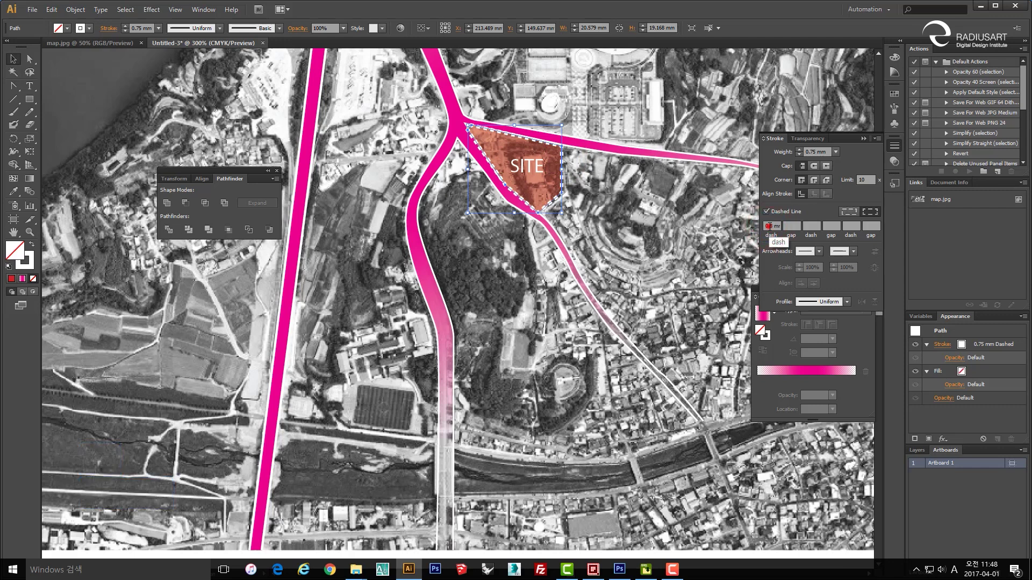
type("1.5")
key("Return")
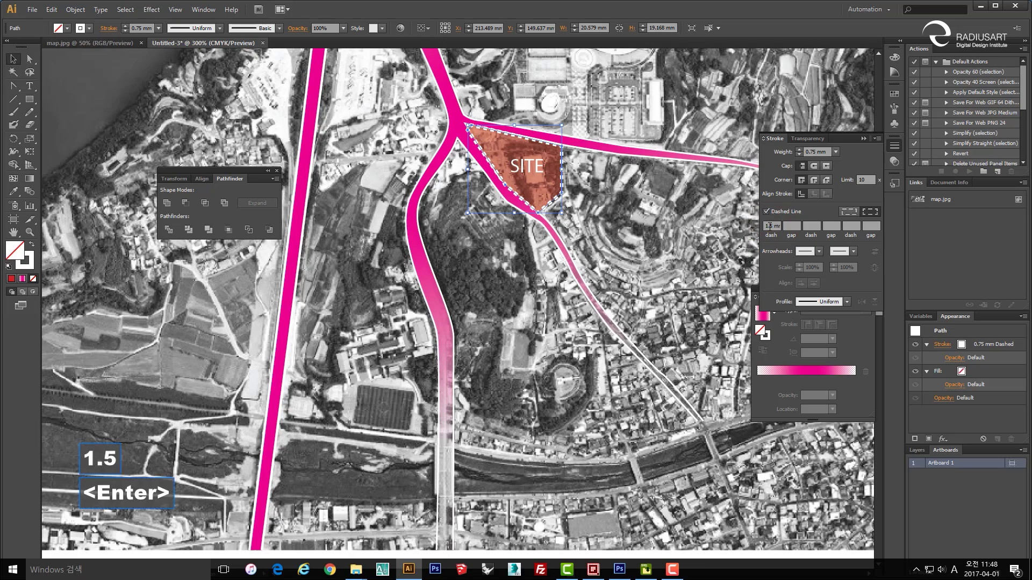
left_click(529, 279, "ctrl+alt")
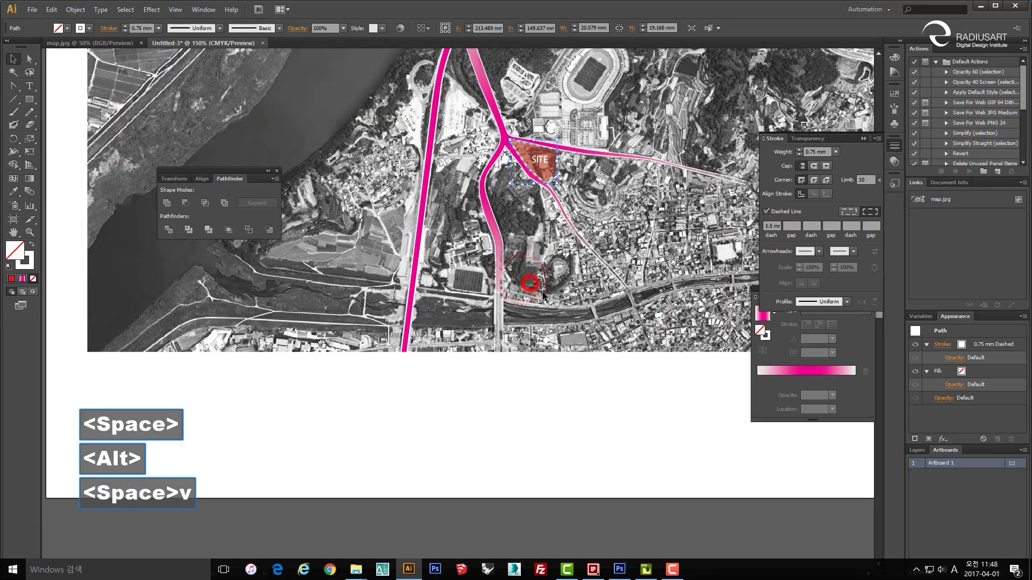
key("v")
left_click(546, 363)
- Recolour the long western road's magenta fill to a darker purple-magenta and deselect it
left_click_drag(594, 237, 577, 340)
scroll(604, 247, "up", 1)
left_click_drag(557, 197, 533, 216)
left_click(564, 197)
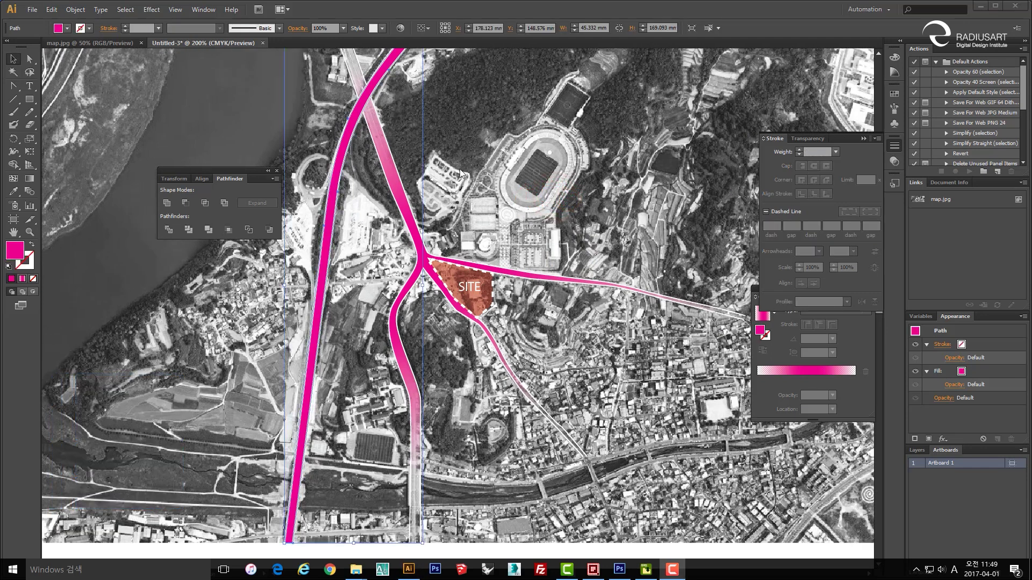
left_click(460, 170)
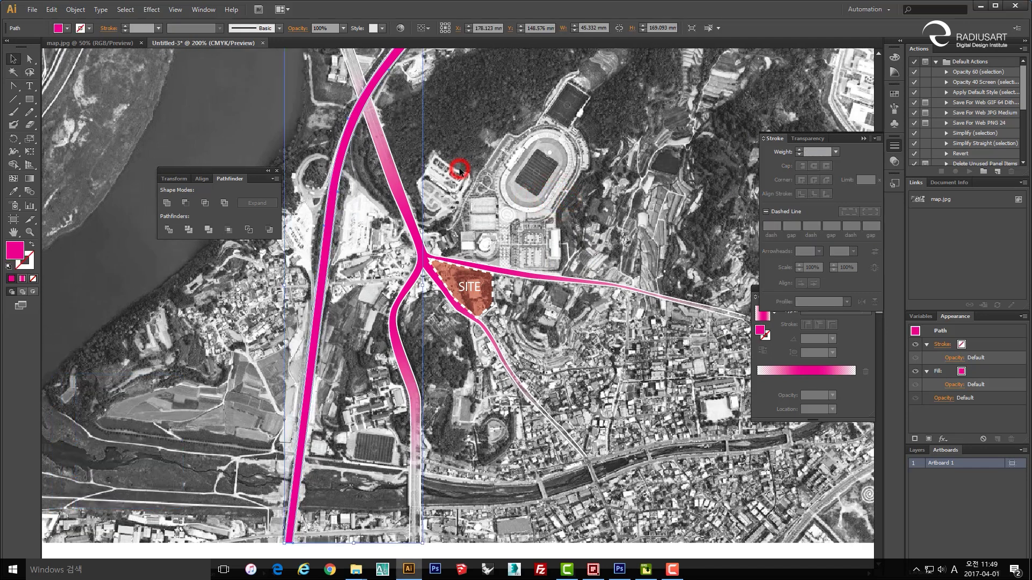
left_click(350, 131)
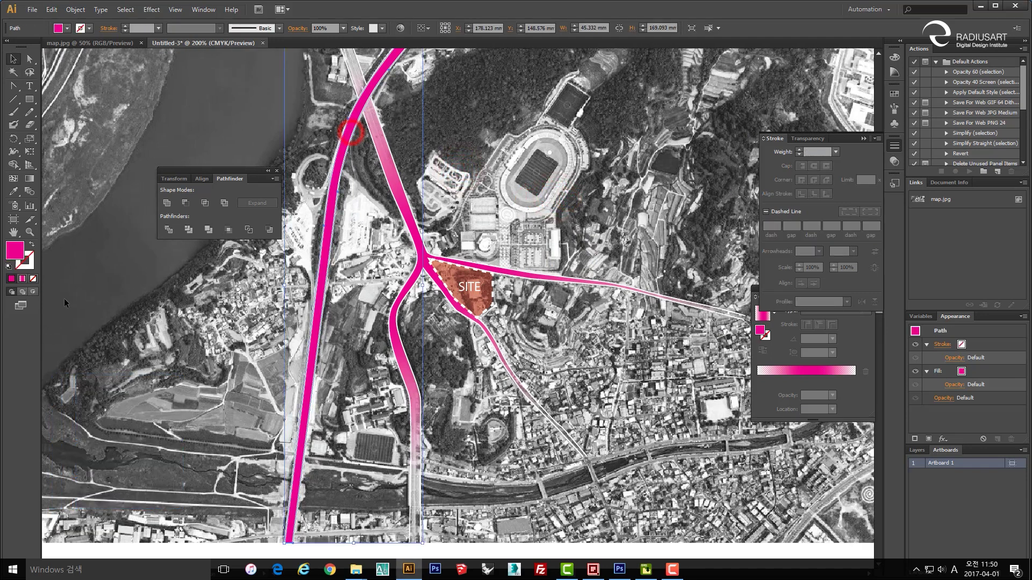
double_click(9, 251)
left_click_drag(358, 181, 365, 192)
left_click(498, 178)
left_click(490, 202)
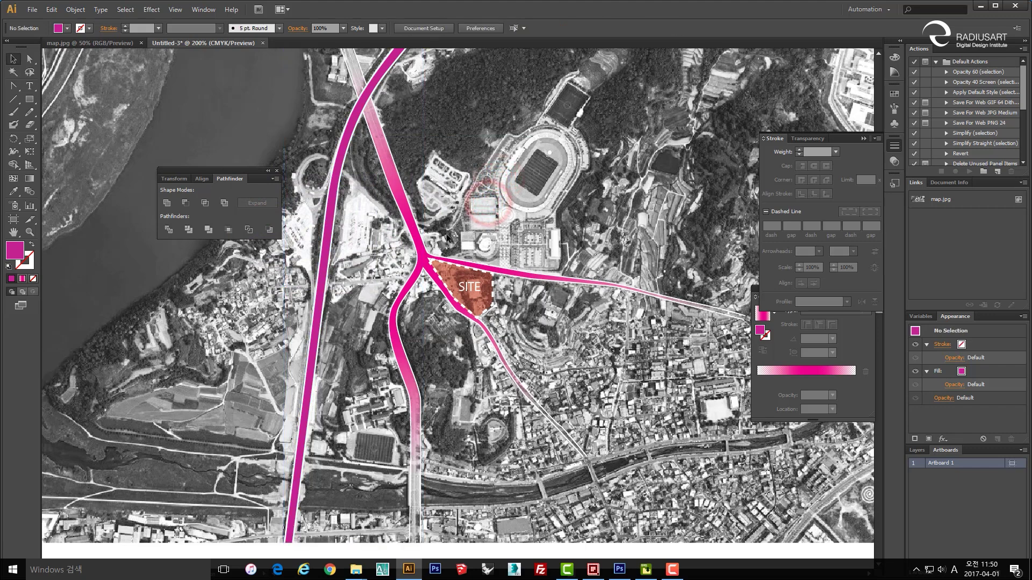
- Set the stroke weight of the purple-magenta road's white outline to 0.7 mm and deselect it
left_click(337, 174)
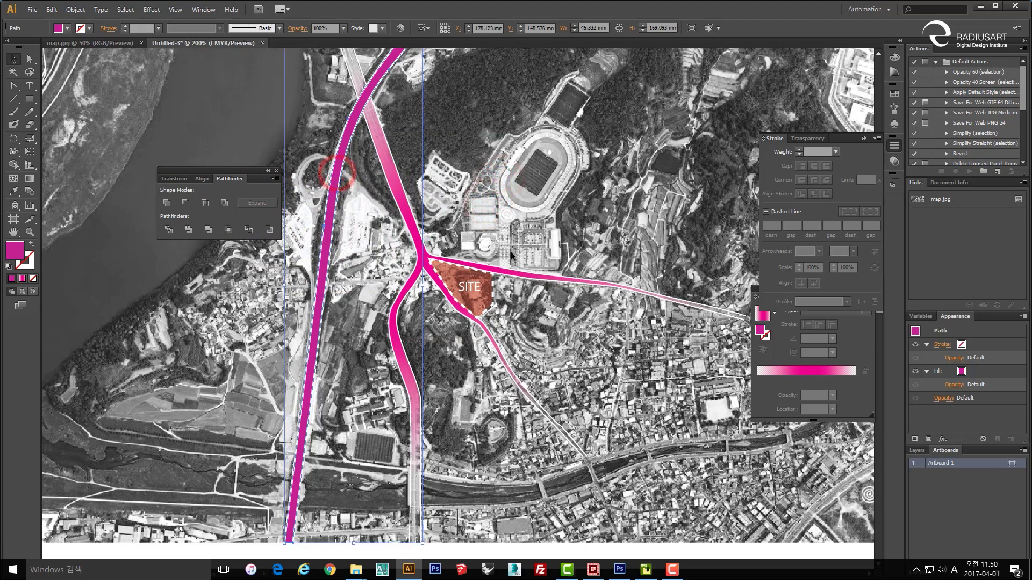
left_click(460, 184)
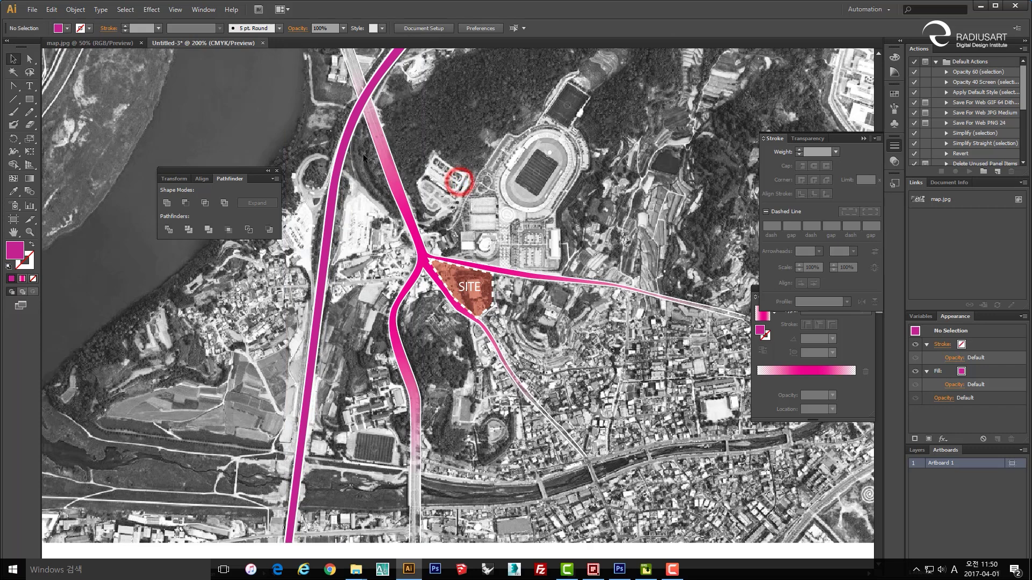
left_click(342, 142)
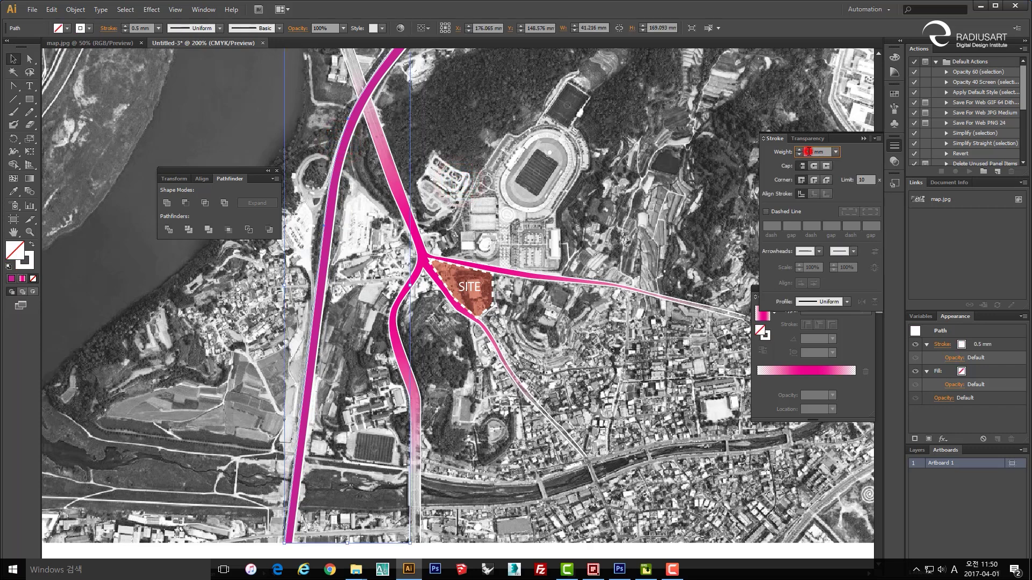
left_click(808, 152)
type("0.7")
key("Return")
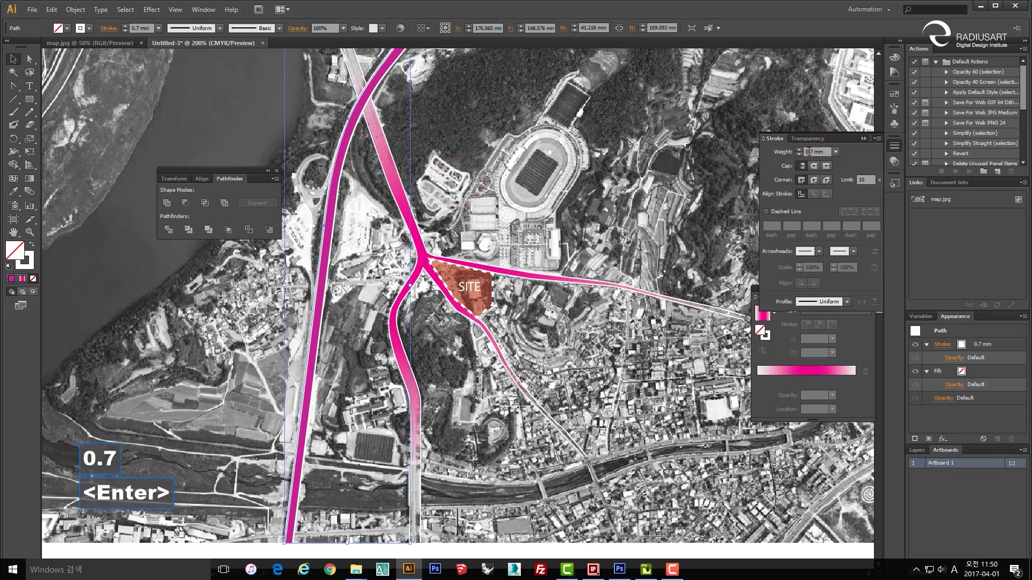
left_click(637, 173)
- Examine the whole map to check the road colours, white outlines and site marking
key("space")
left_click_drag(426, 301, 466, 236)
scroll(465, 237, "down", 1)
left_click_drag(489, 197, 526, 273)
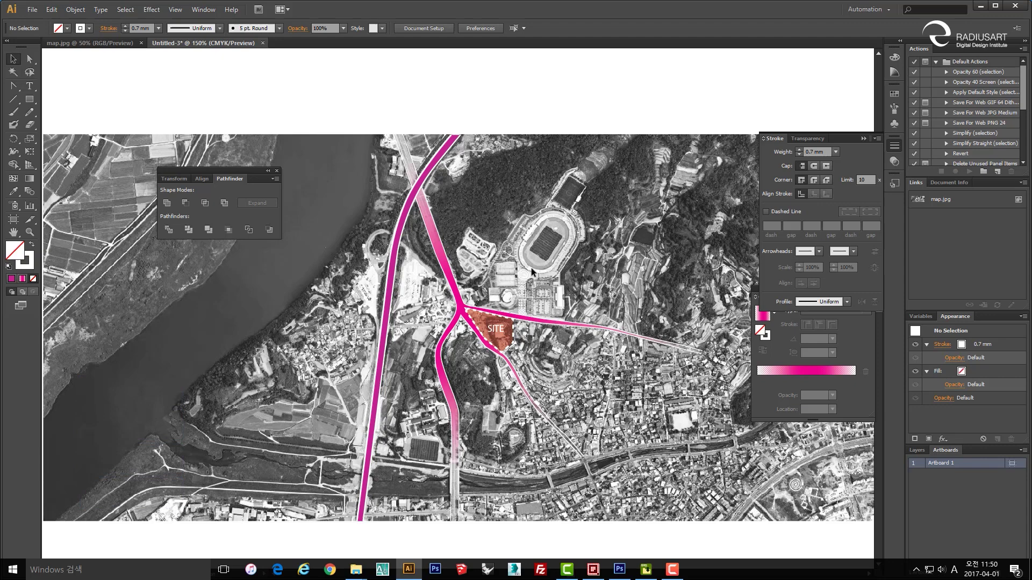
key("space")
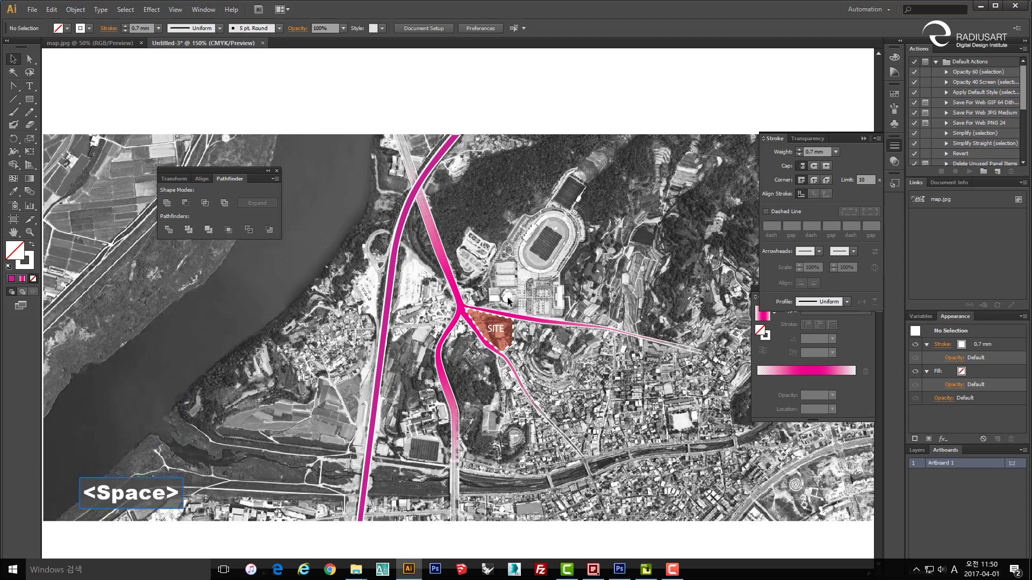
left_click_drag(520, 279, 532, 247)
key("space")
left_click_drag(484, 290, 463, 304)
scroll(476, 284, "up", 1)
scroll(468, 284, "down", 1)
key("space")
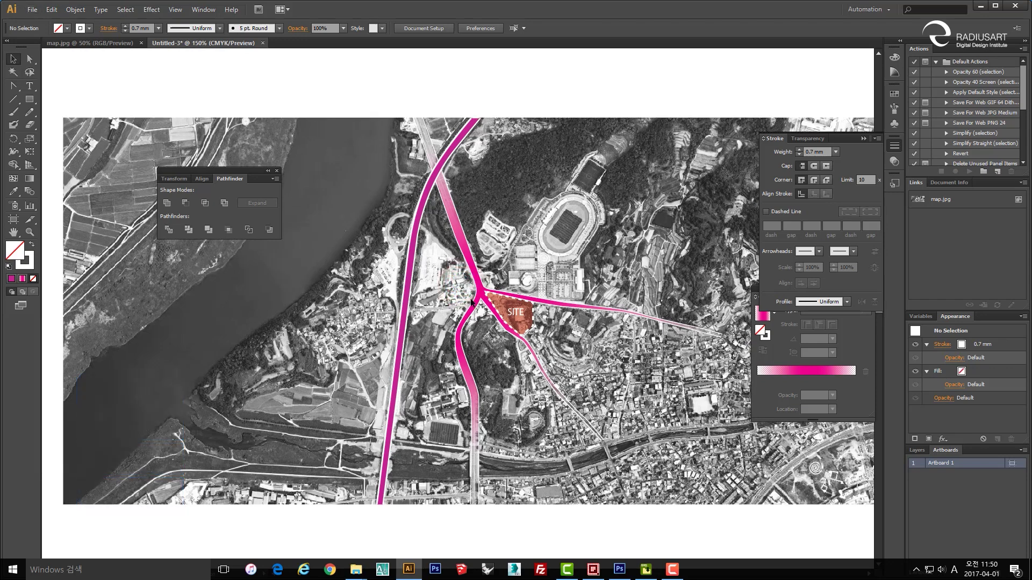
key("space")
left_click_drag(554, 273, 495, 276)
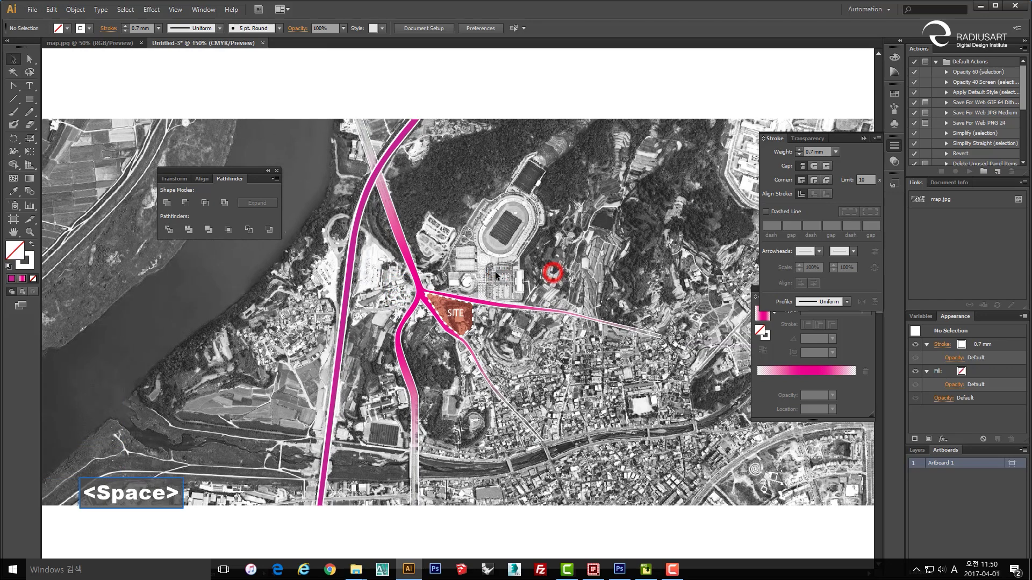
left_click_drag(453, 240, 456, 225)
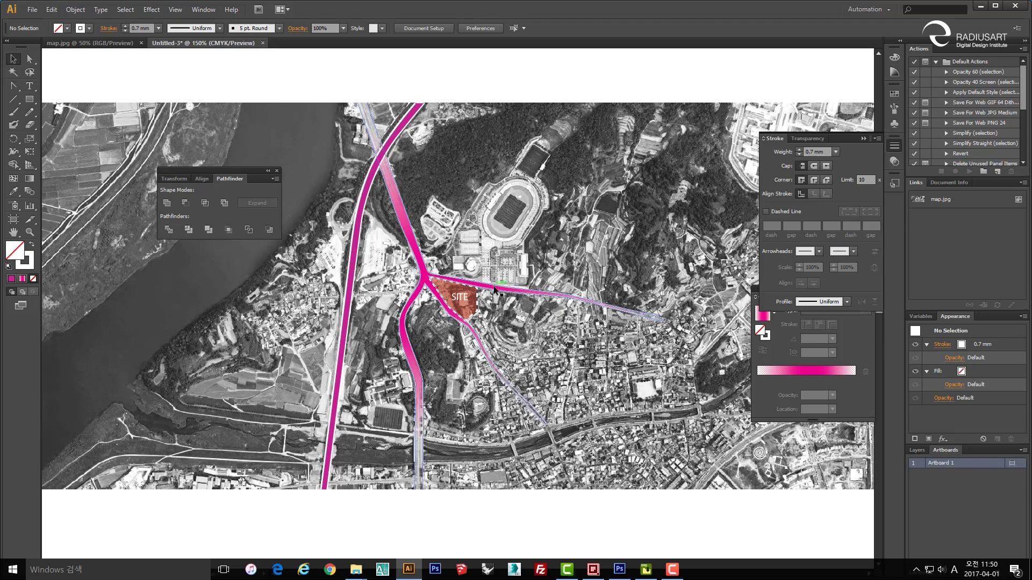
key("space")
left_click_drag(376, 343, 401, 304)
- Add the text label "Jungbu Sub Hughway" starting just west of the purple-magenta road and select all its text
key("t")
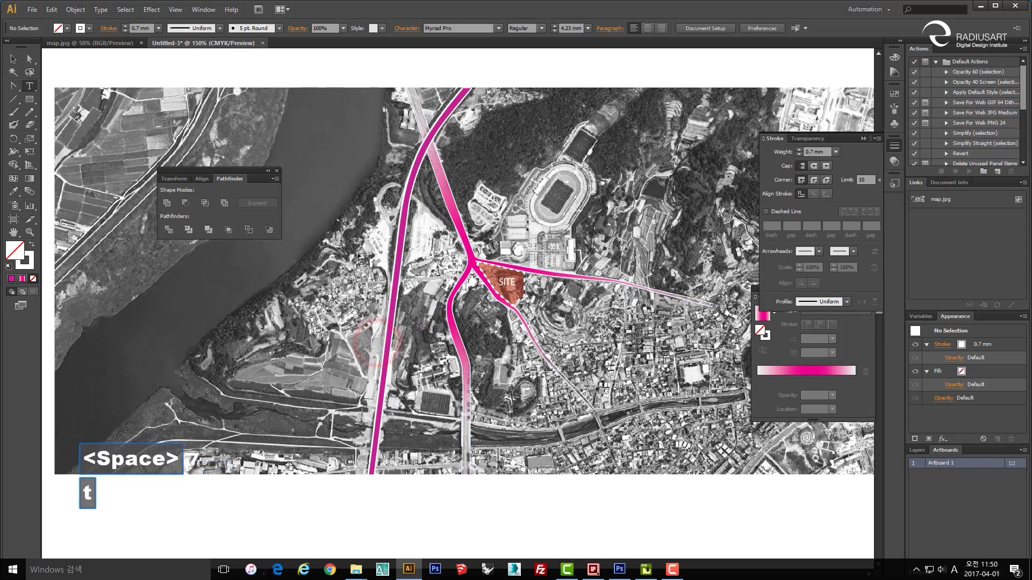
left_click(345, 266)
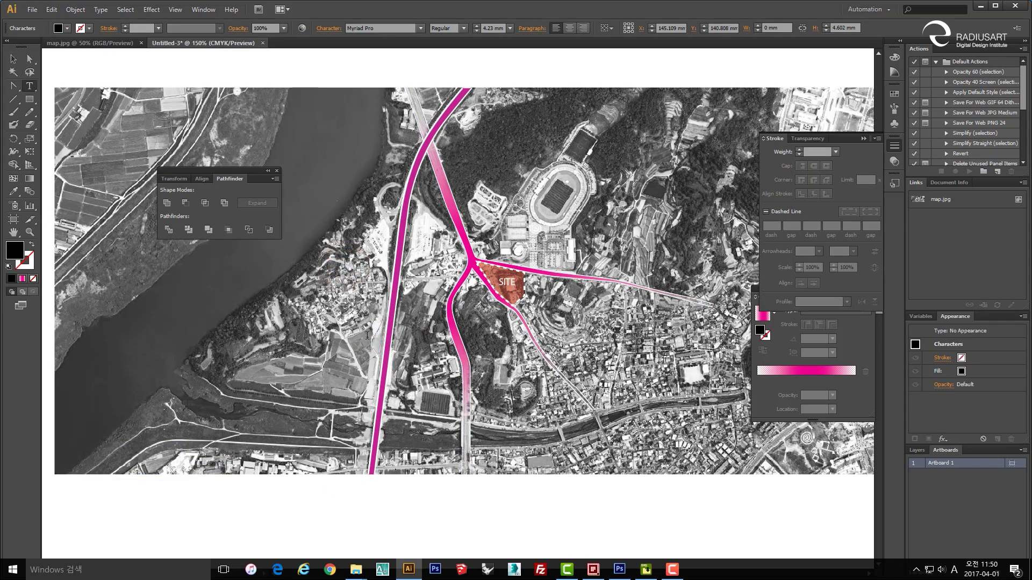
type("Jung")
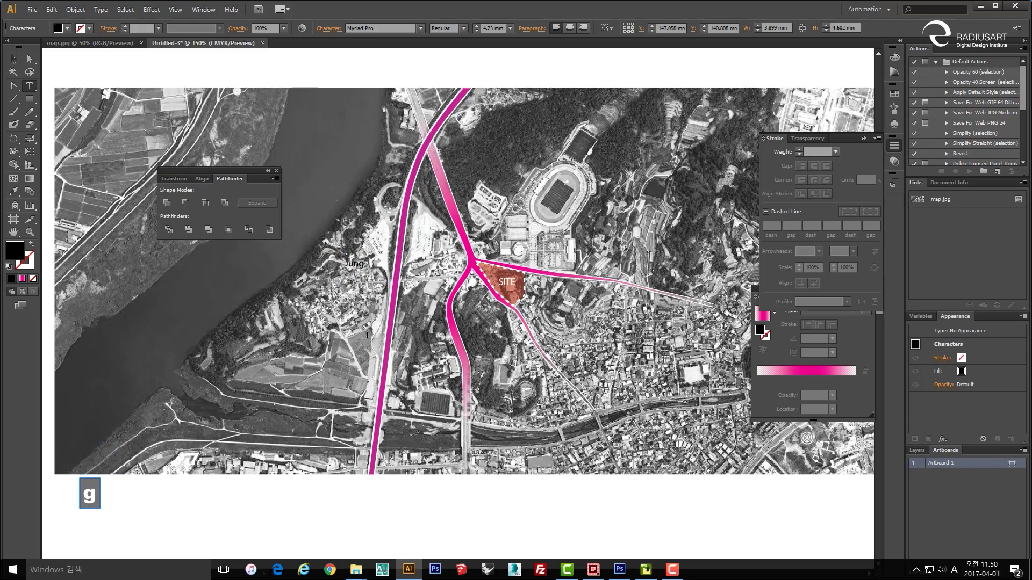
type("bu ")
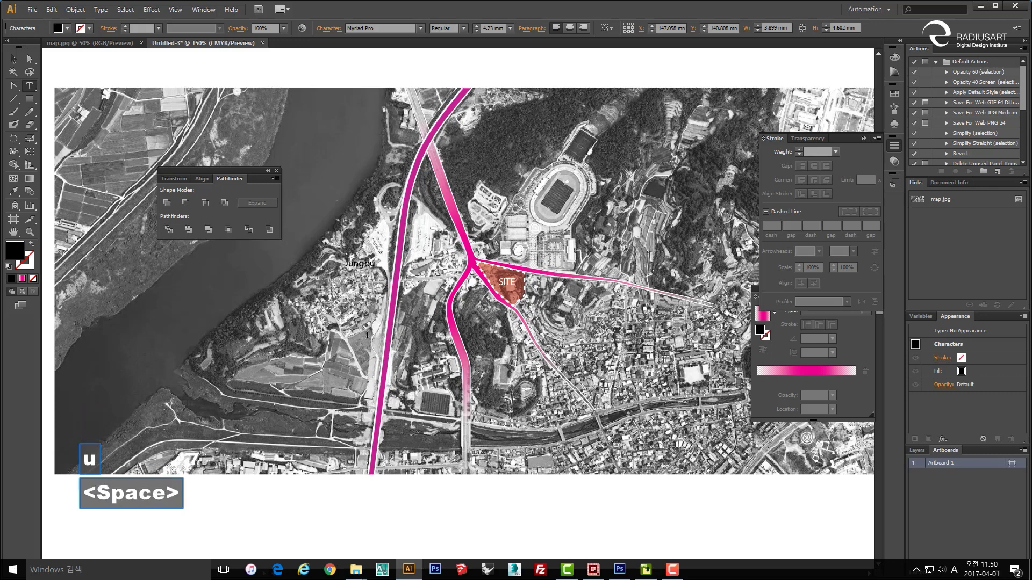
type("Sub")
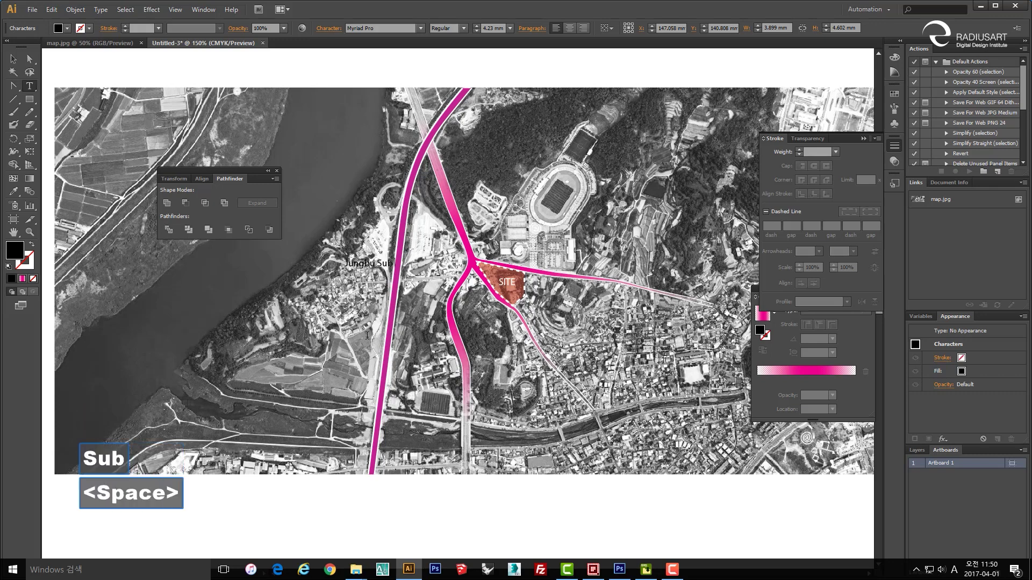
type(" Hughwan")
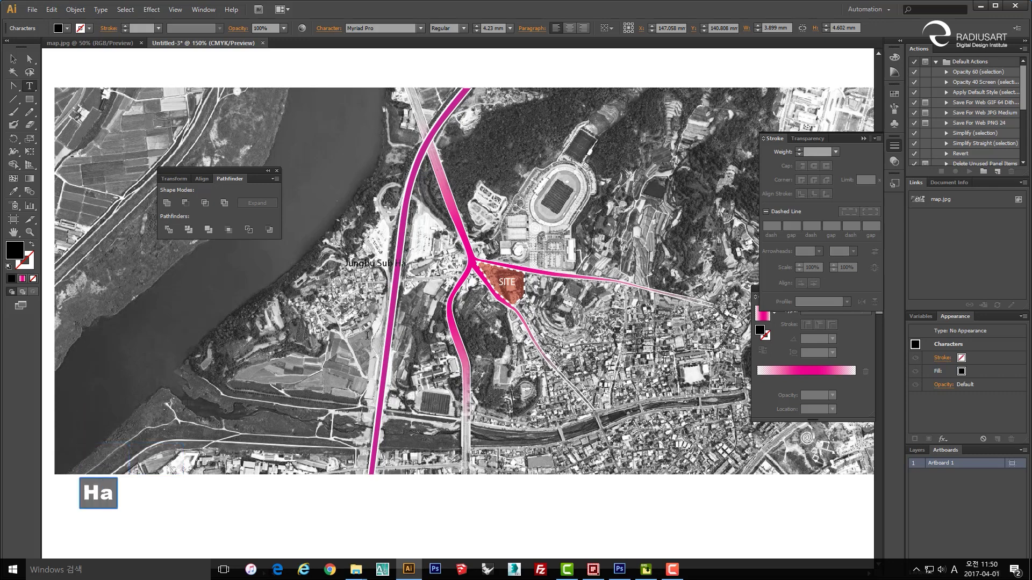
key("BackSpace")
type("ughwan")
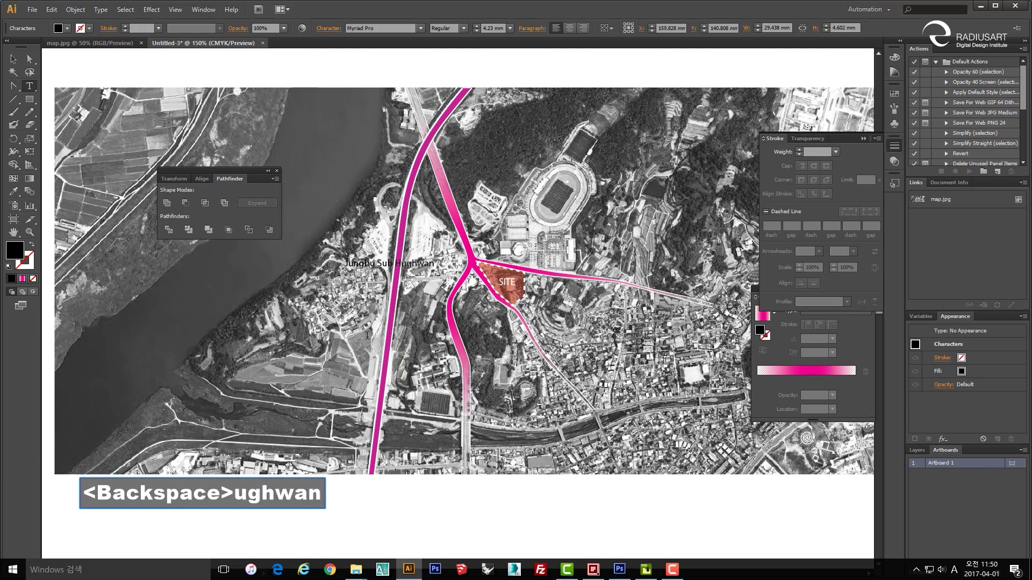
key("BackSpace")
type("y")
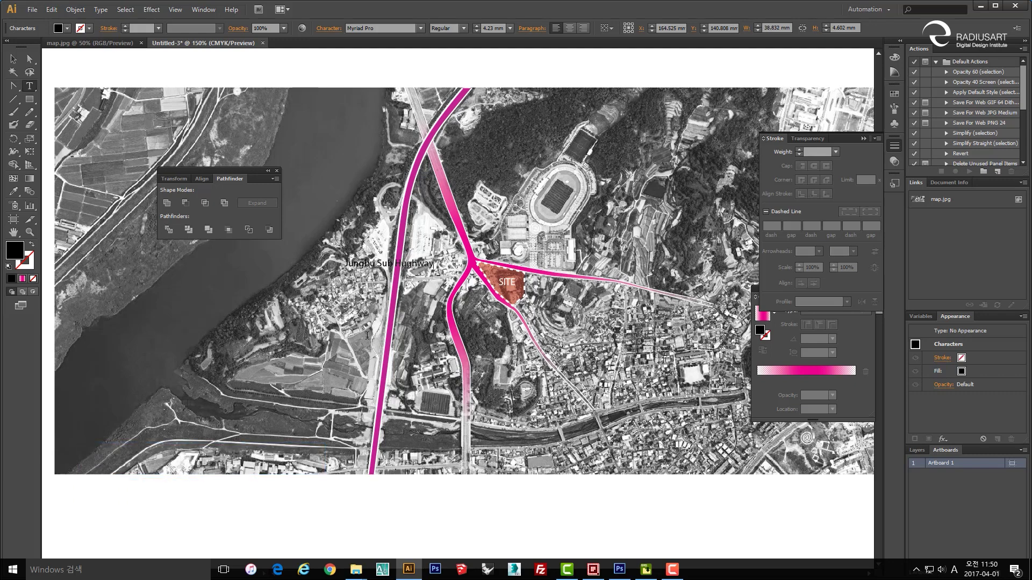
key("ctrl+a")
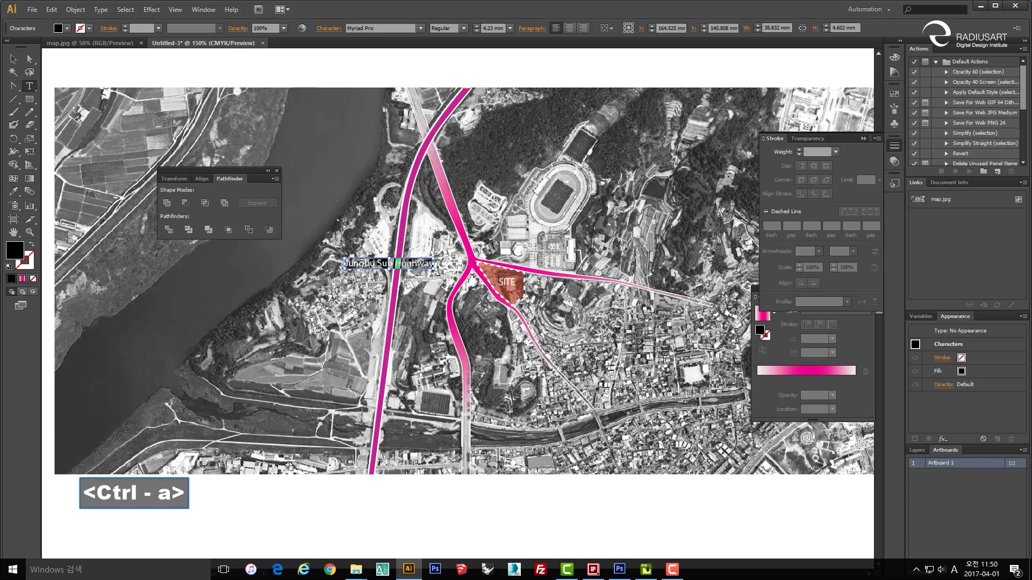
- Enlarge the "Jungbu Sub Hughway" label text to 5.64 mm and move it just west of the purple-magenta road
key("ctrl+shift")
key("ctrl+shift+period")
key("ctrl+shift+period")
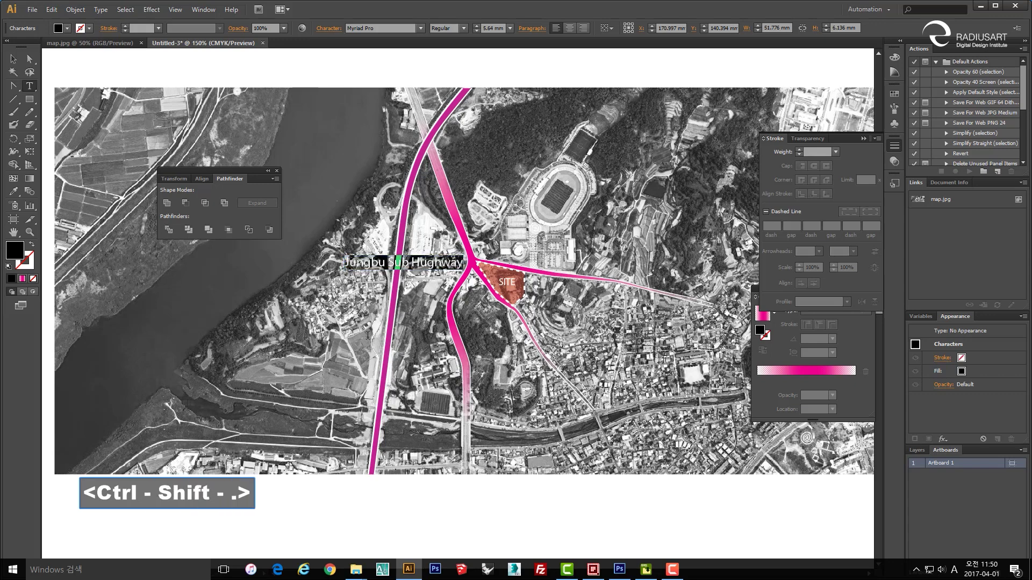
left_click(14, 59)
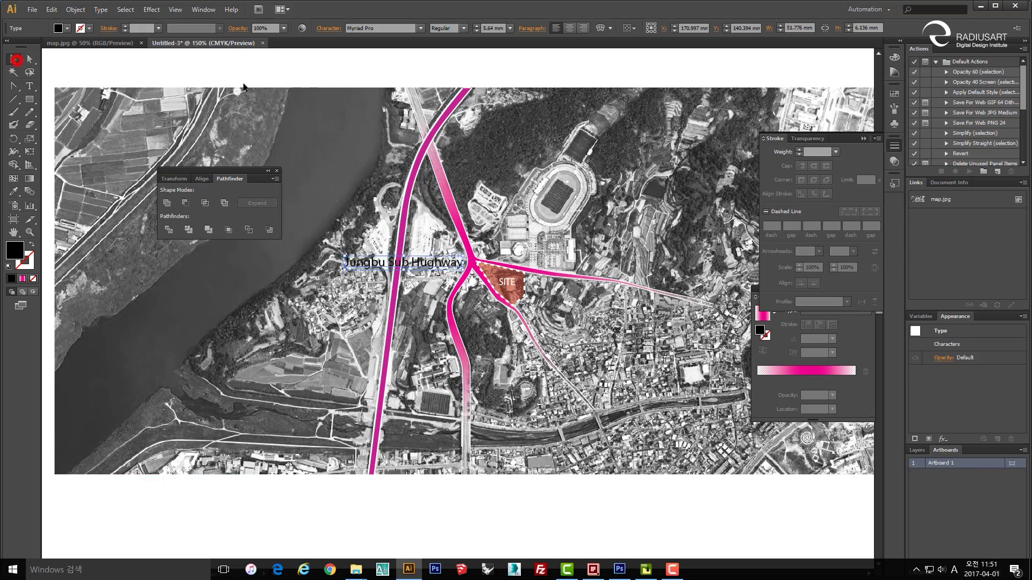
left_click(329, 97)
left_click_drag(392, 265, 325, 299)
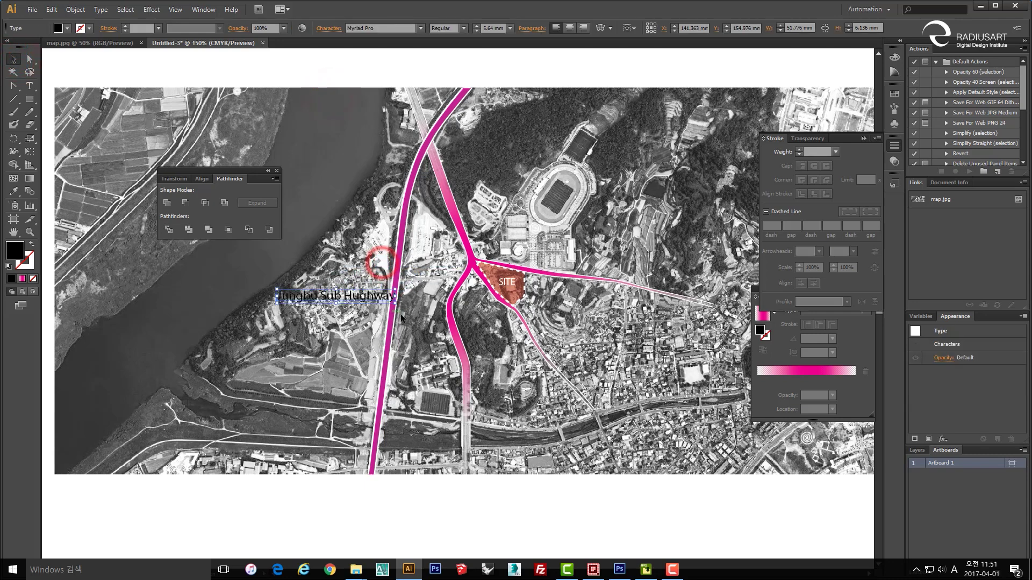
left_click_drag(400, 308, 359, 226)
left_click(364, 237)
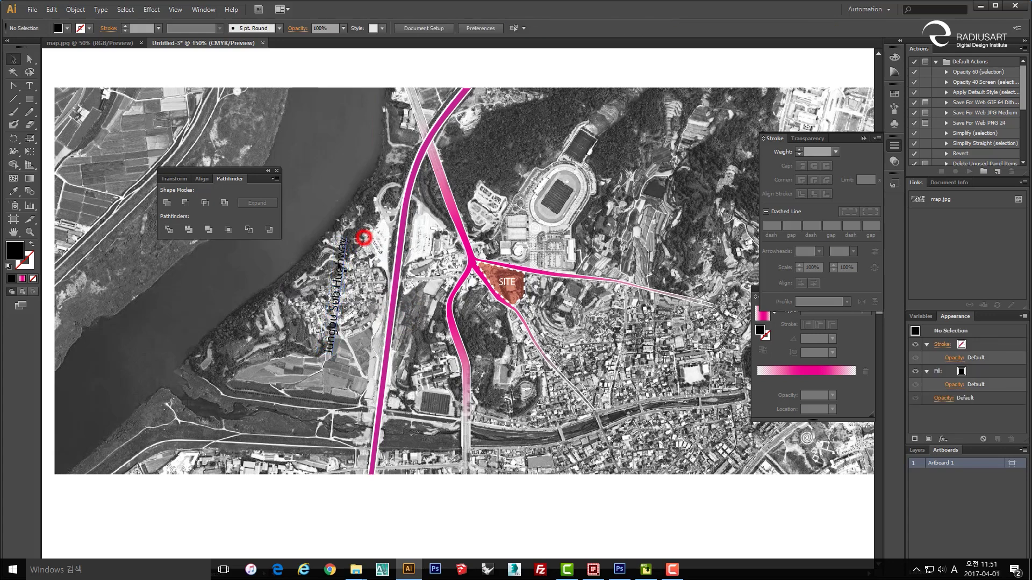
left_click_drag(334, 264, 376, 281)
left_click(404, 309)
scroll(392, 350, "up", 2)
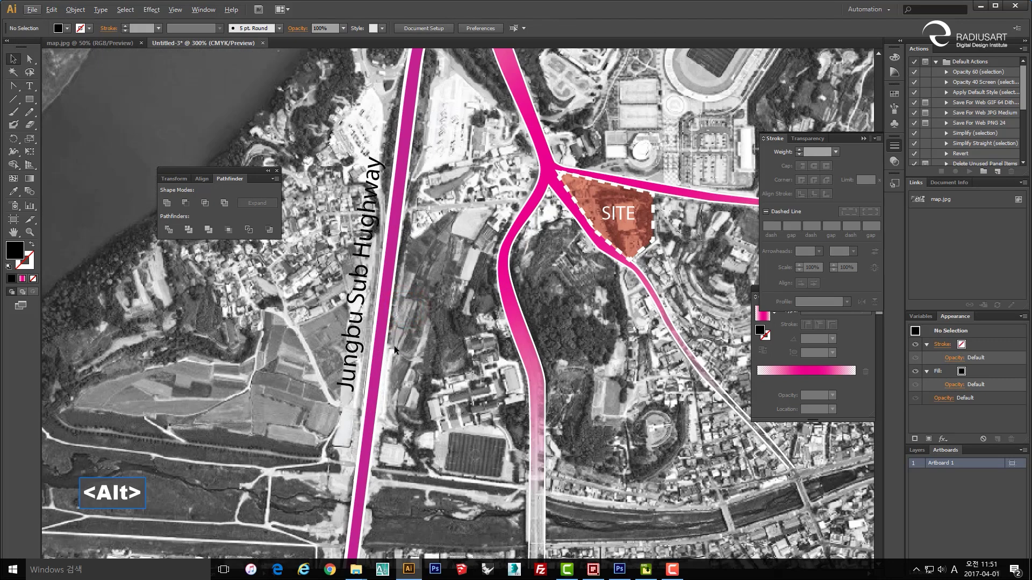
key("ctrl+z")
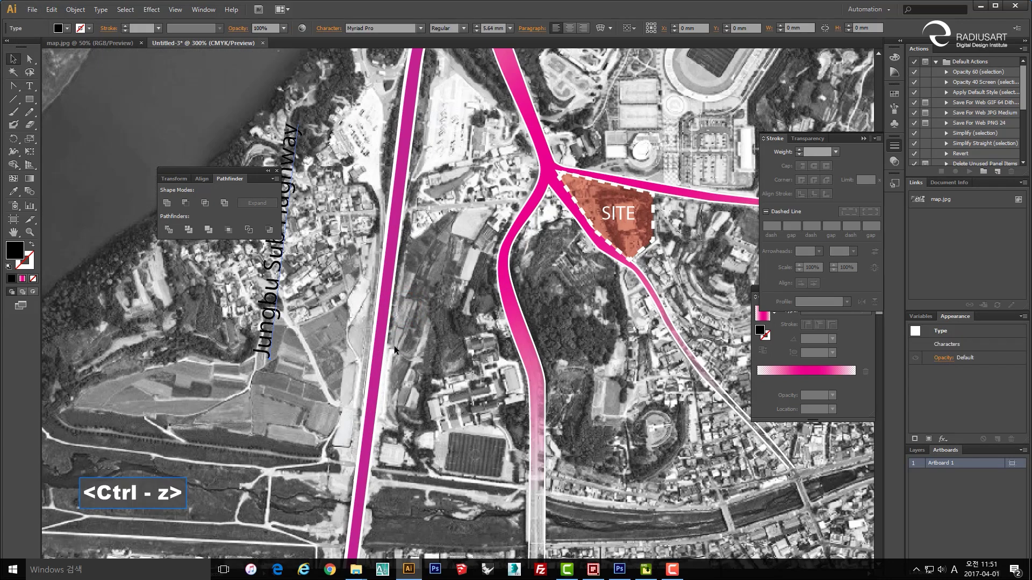
key("ctrl+z")
- Draw a rectangle about 55 by 6.2 mm over the "Jungbu Sub Hughway" label and send it behind the text
left_click_drag(272, 332, 479, 348)
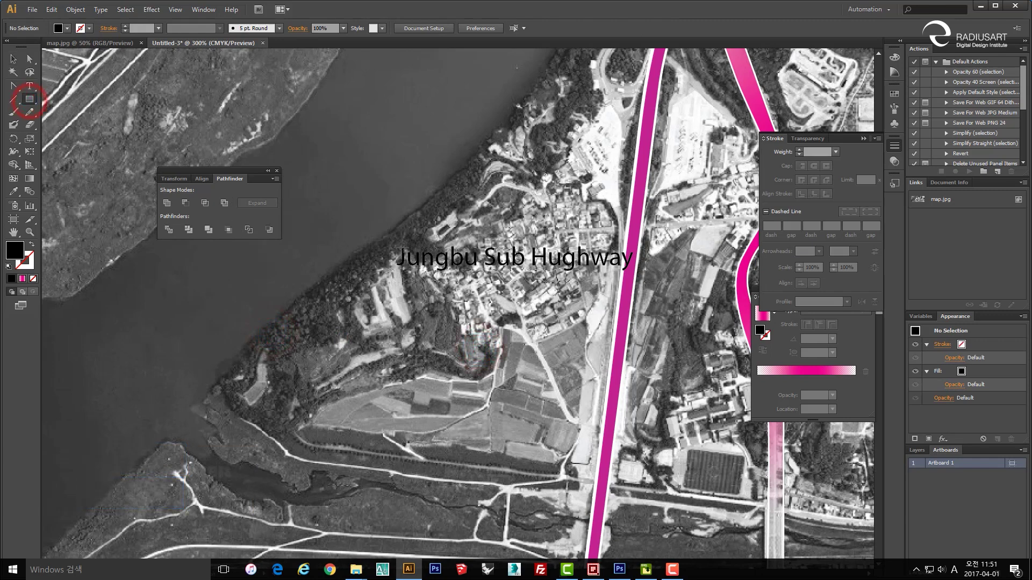
left_click_drag(389, 245, 641, 272)
key("v")
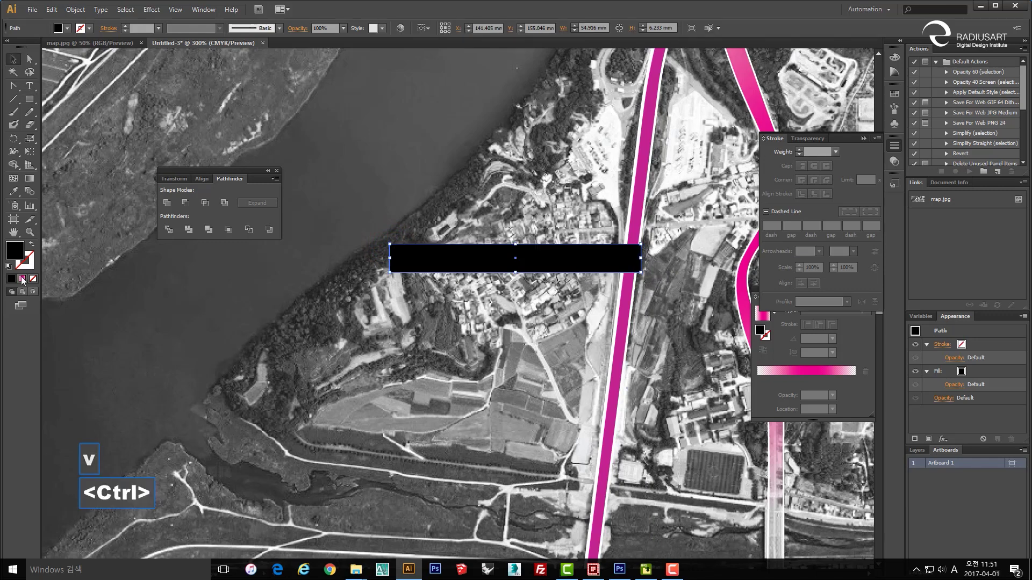
key("ctrl+bracketleft")
key("space")
key("v")
left_click(327, 296)
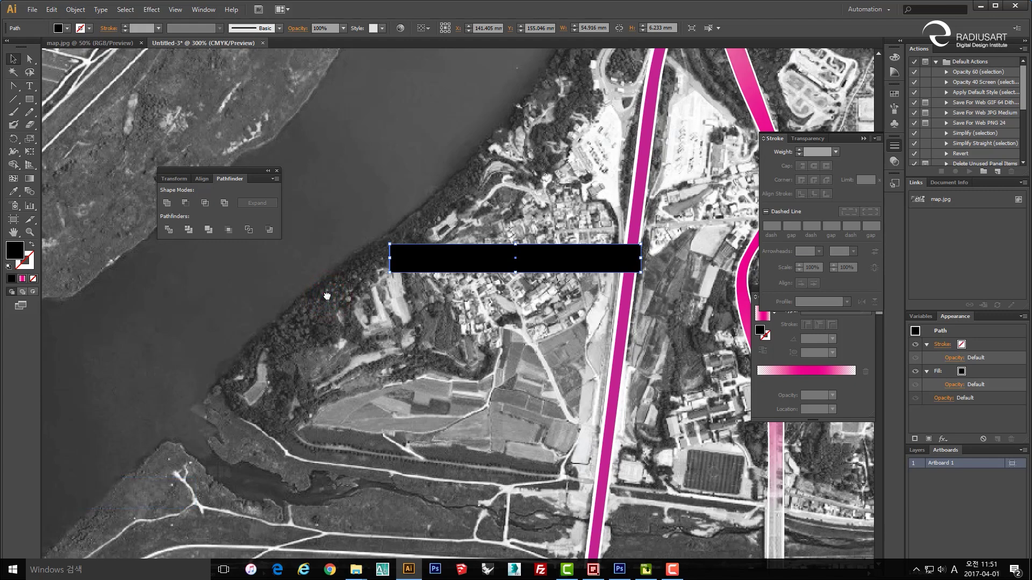
- Fill the rectangle behind the road label with white (FFFFFF) and deselect it
left_click(344, 347)
left_click(408, 263)
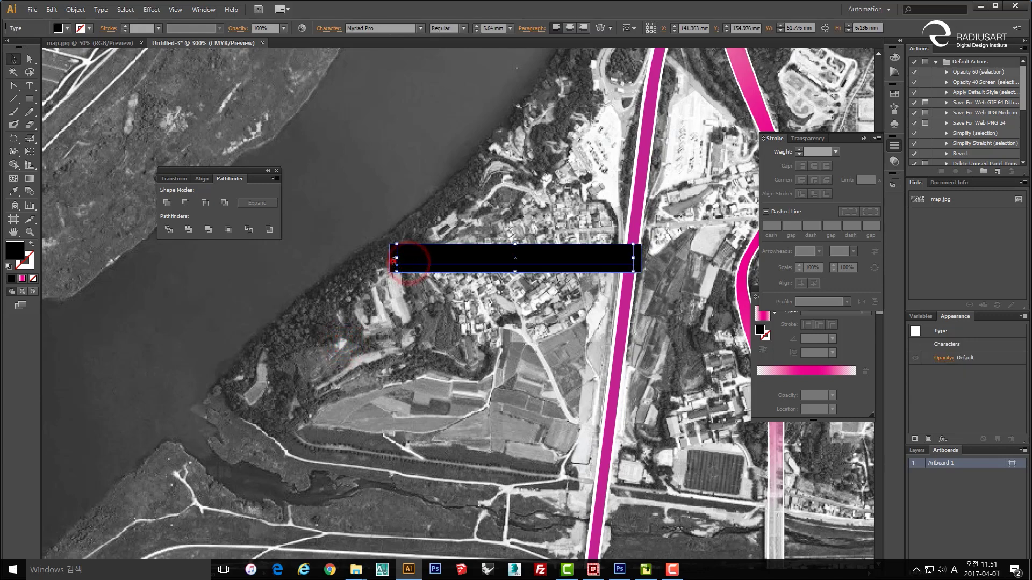
left_click(347, 252)
left_click(391, 250)
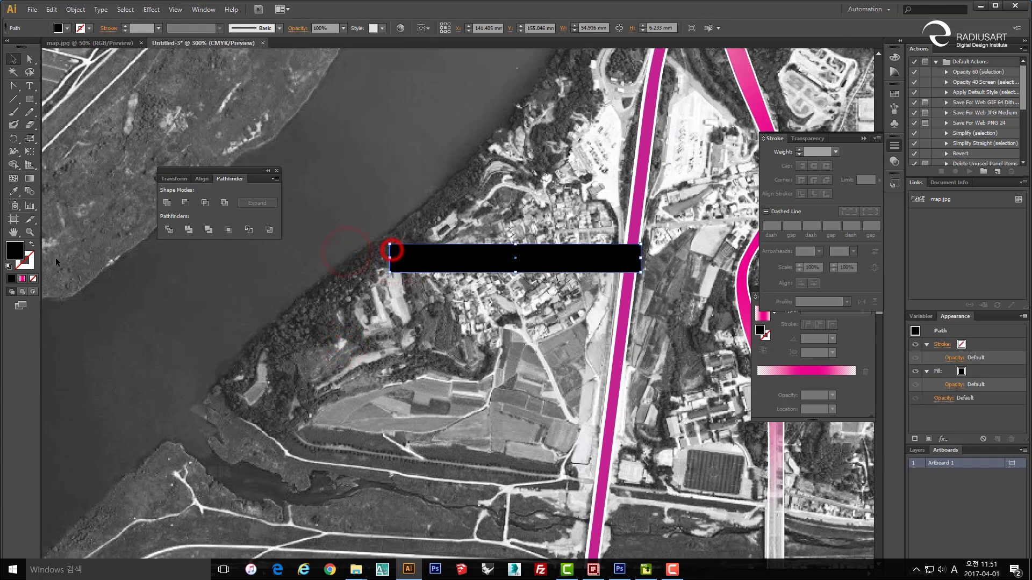
double_click(17, 256)
left_click(241, 175)
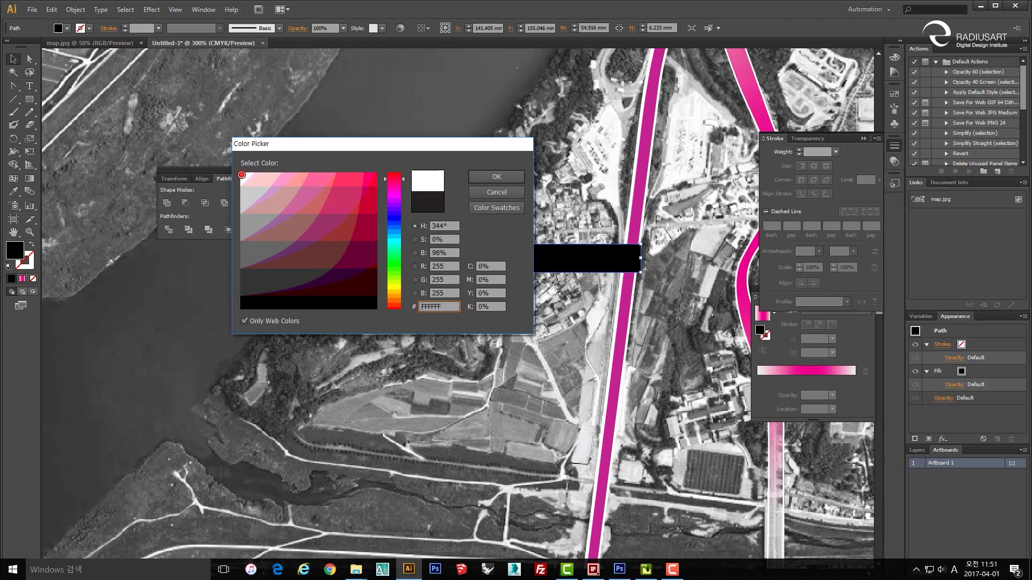
left_click(482, 177)
left_click(523, 369)
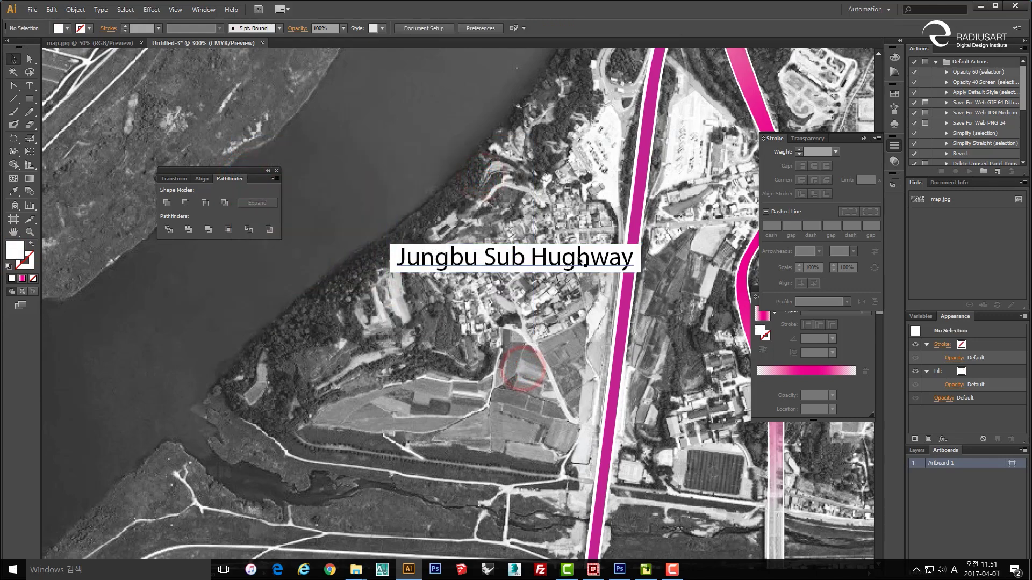
- Set the opacity of the white rectangle behind the label to 50%
key("space")
left_click_drag(622, 260, 565, 277)
left_click(562, 274)
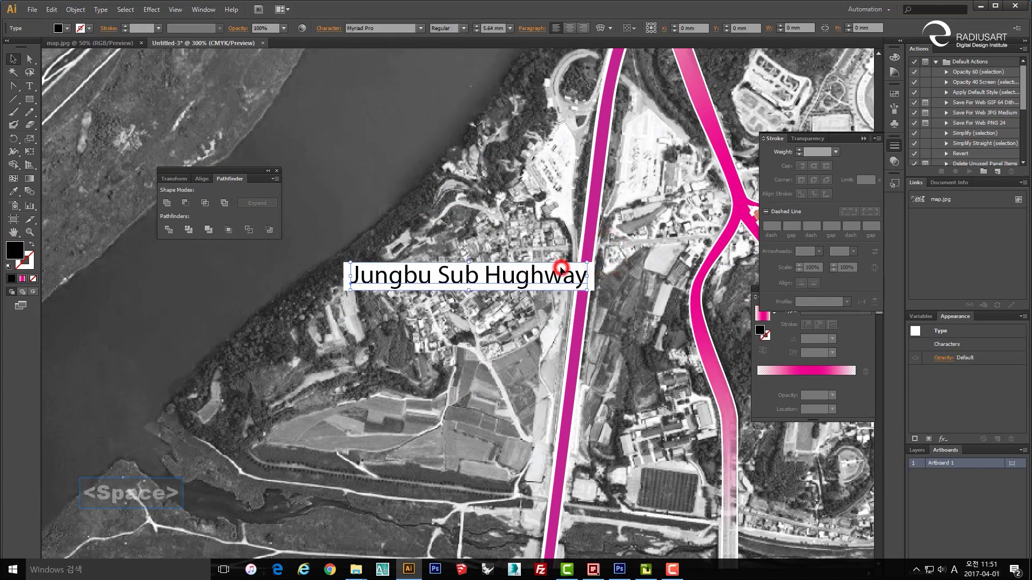
left_click(598, 280)
left_click(595, 280)
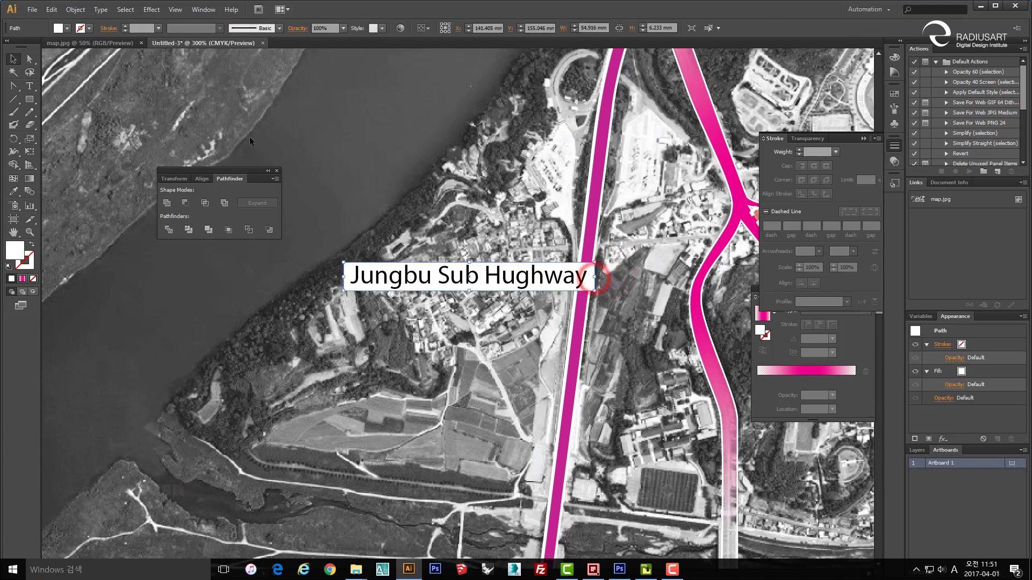
left_click(343, 28)
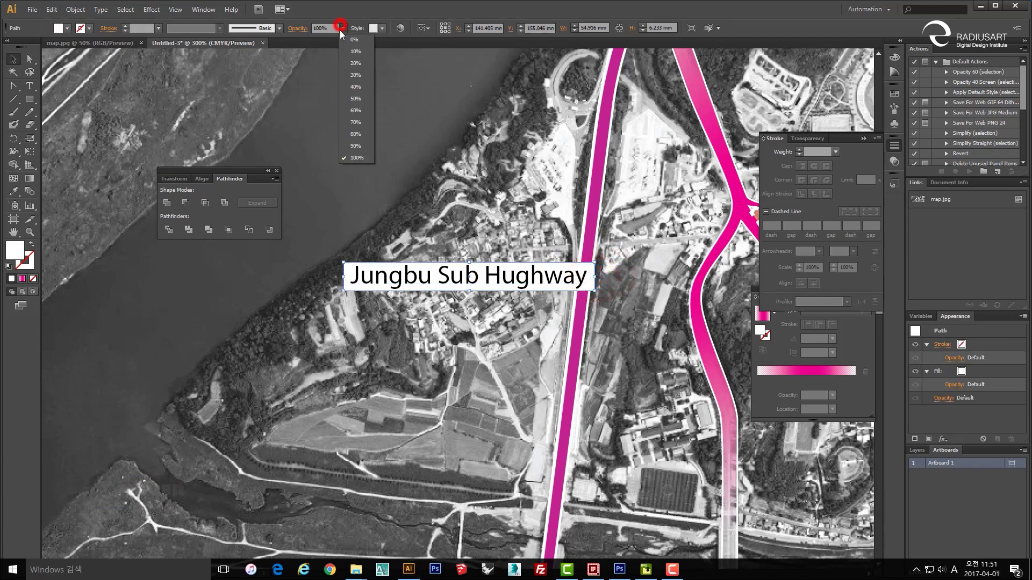
left_click(363, 100)
left_click(411, 175)
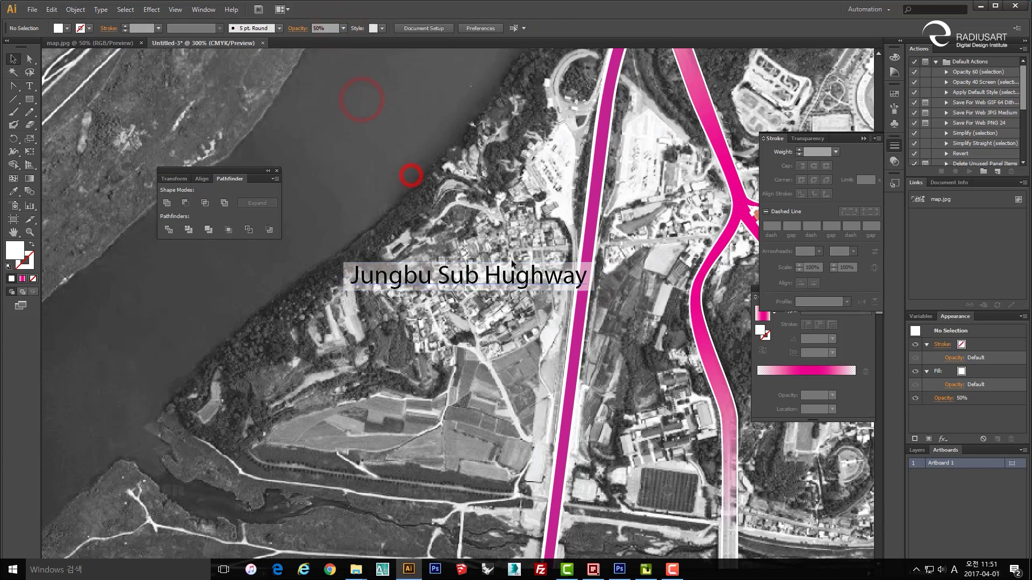
- Set the opacity of the label's white backing rectangle to 60% and deselect it
left_click(507, 277)
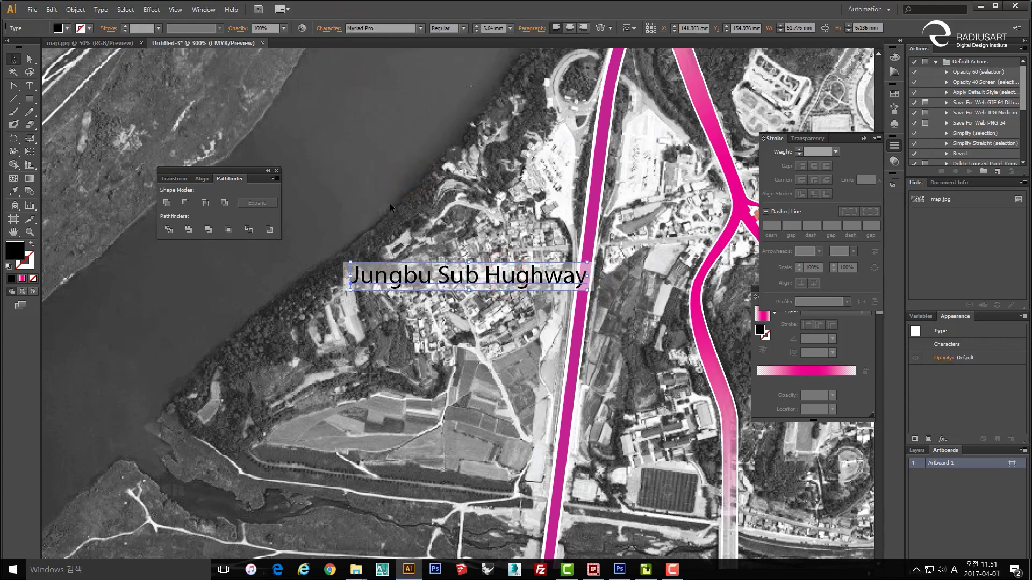
left_click(318, 285)
left_click(347, 264)
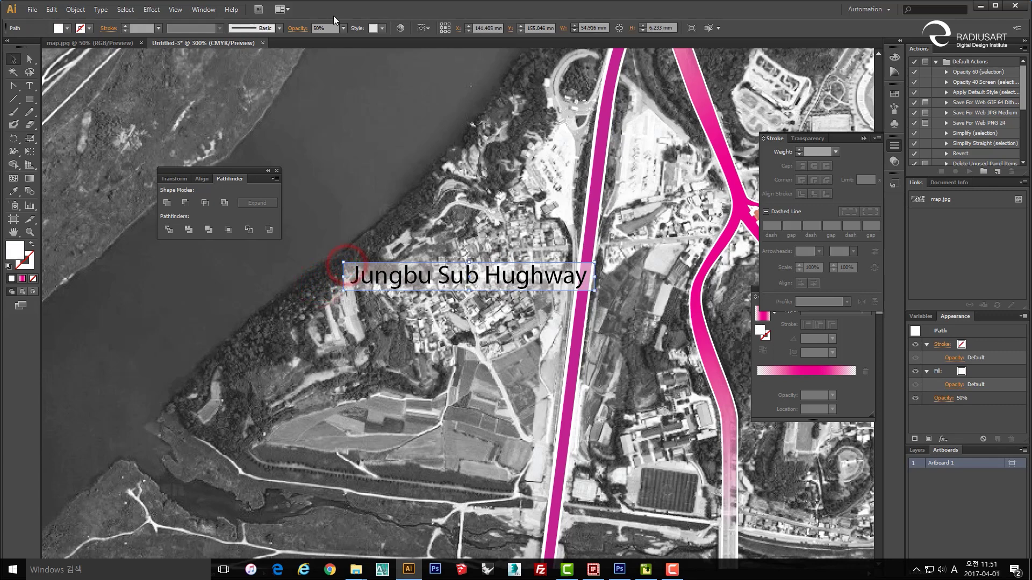
left_click(342, 29)
left_click(352, 109)
left_click(314, 198)
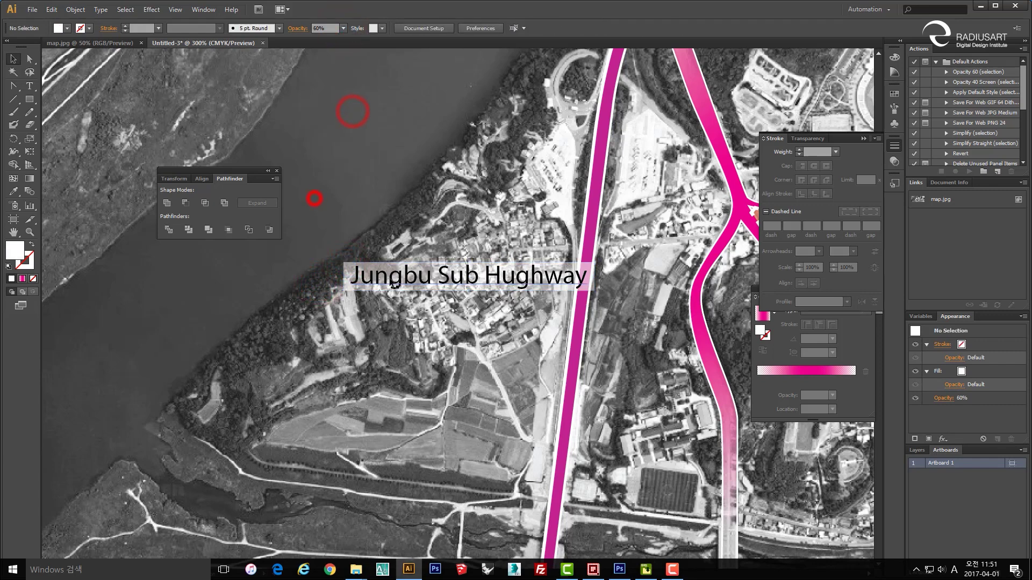
- Rotate the label text together with its white backing parallel to the purple-magenta road and place both along the road's west side
left_click(391, 277)
scroll(353, 263, "up", 5)
left_click(355, 264, "shift")
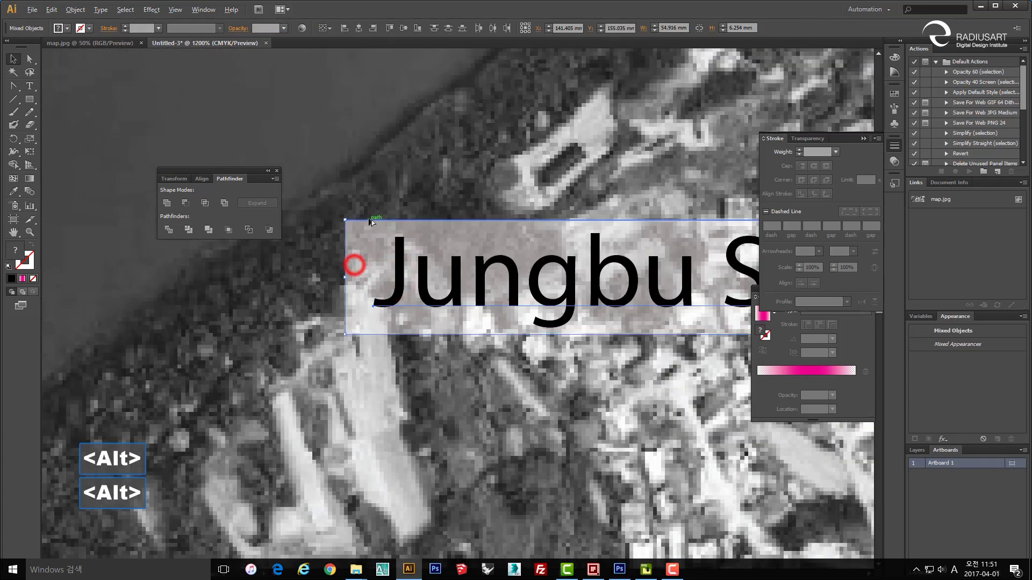
scroll(355, 265, "down", 4)
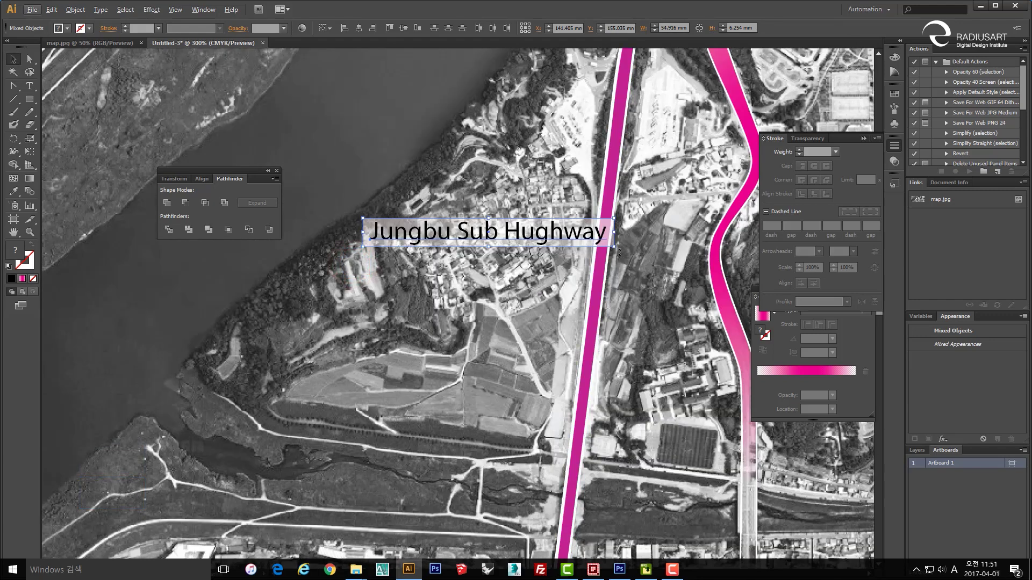
left_click_drag(619, 252, 520, 111)
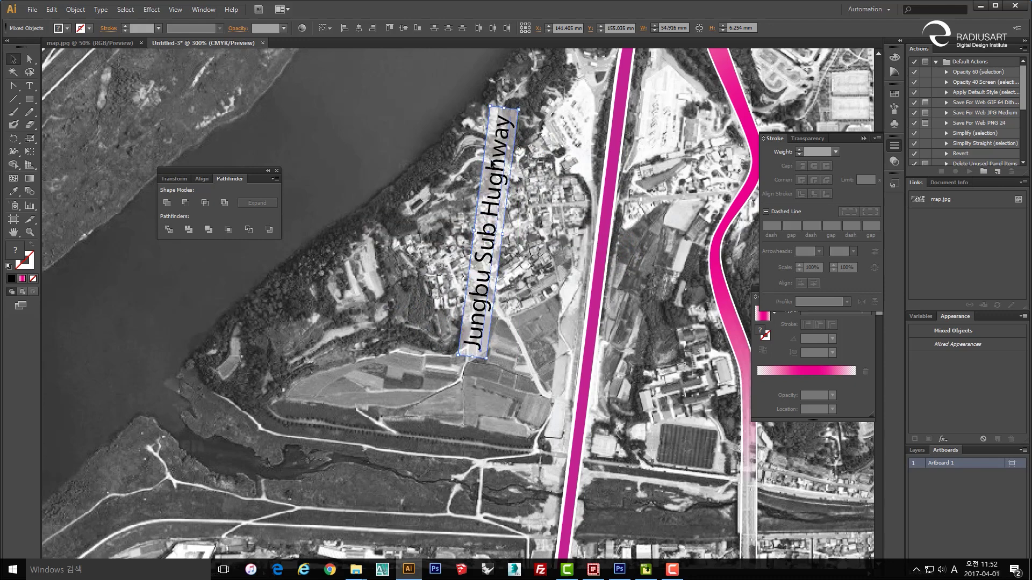
left_click_drag(502, 190, 570, 230)
left_click(624, 241)
- Reduce the text size of the rotated road label to 4.94 mm and leave text editing
scroll(628, 239, "down", 4)
scroll(632, 242, "up", 2)
scroll(634, 239, "up", 1)
left_click_drag(634, 239, 624, 261)
scroll(625, 261, "up", 1)
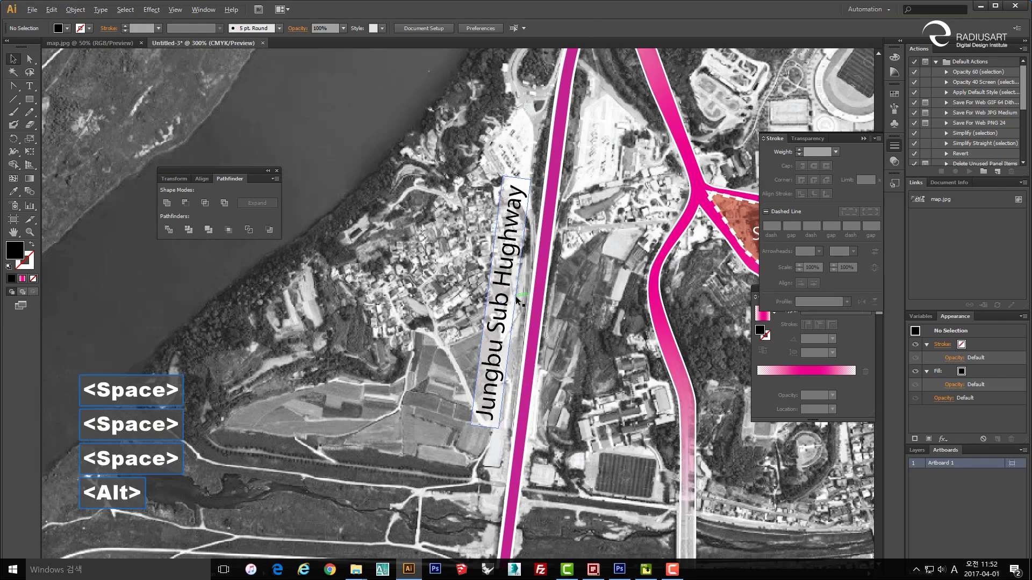
left_click(505, 264)
double_click(508, 262)
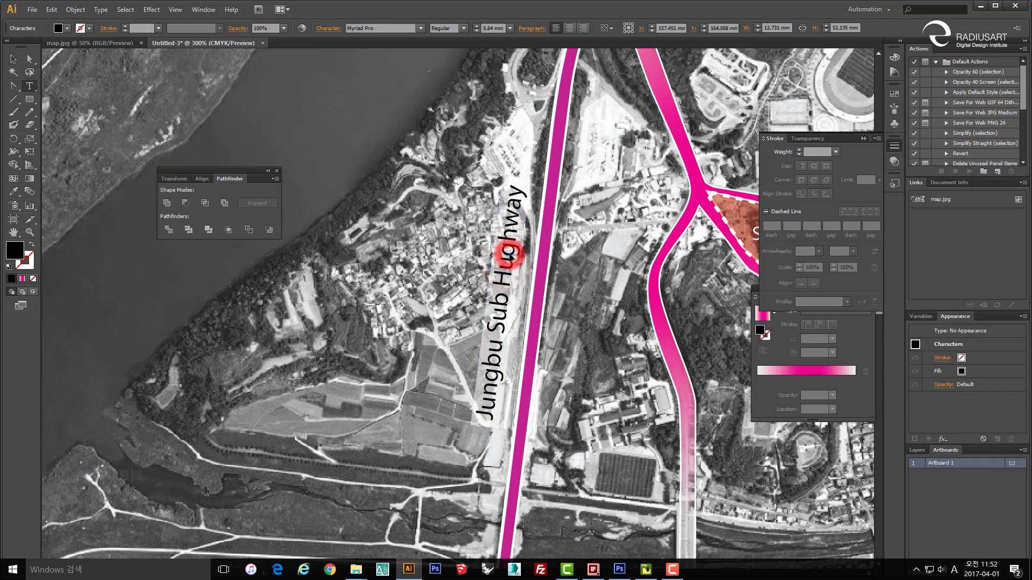
key("ctrl+a")
key("ctrl+shift+comma")
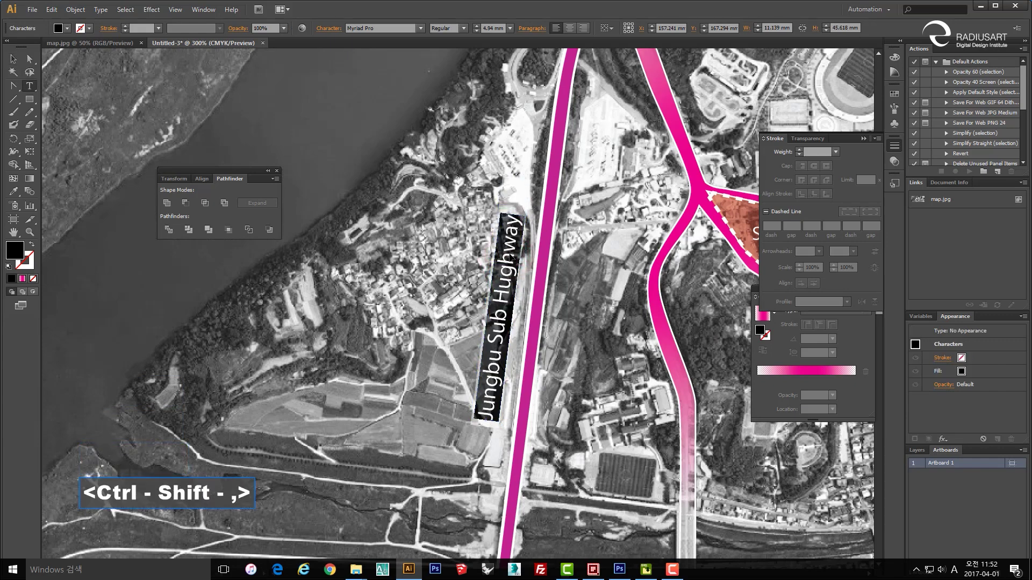
key("Escape")
key("Escape")
key("Escape")
left_click(618, 277)
- Shorten the white backing rectangle to fit the smaller label text and shift both slightly north along the road
left_click(518, 200)
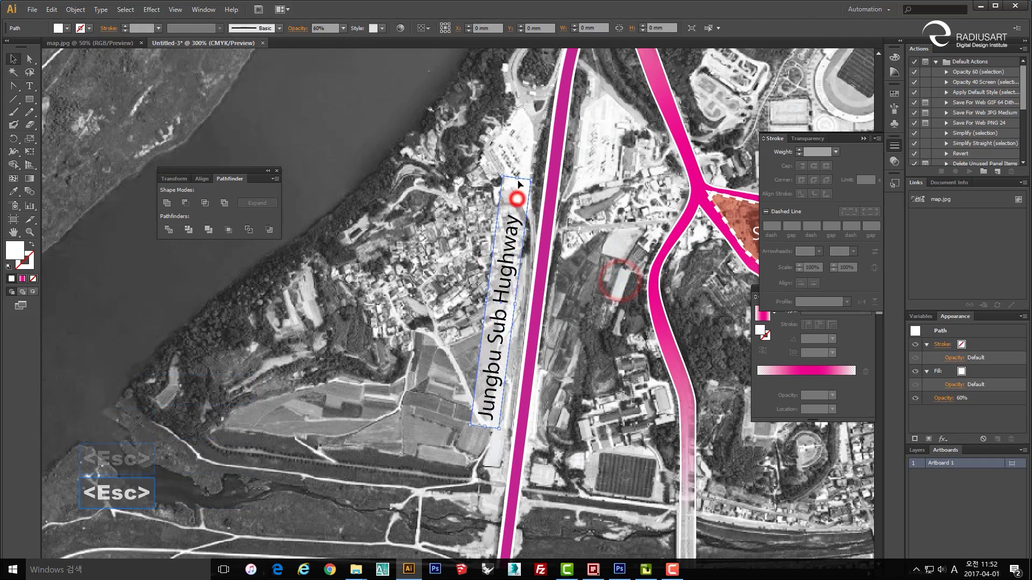
left_click_drag(518, 178, 509, 207)
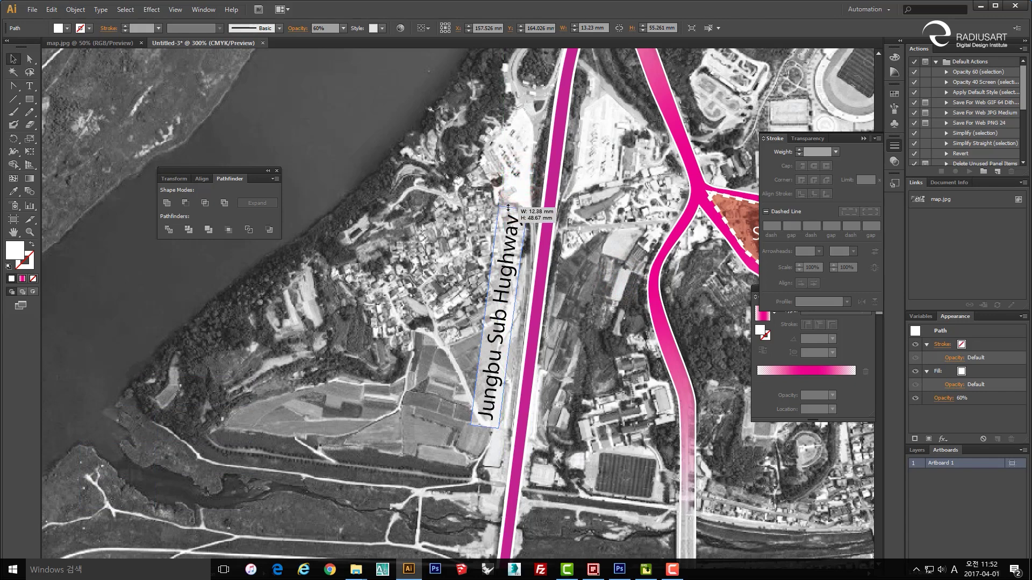
left_click(594, 269)
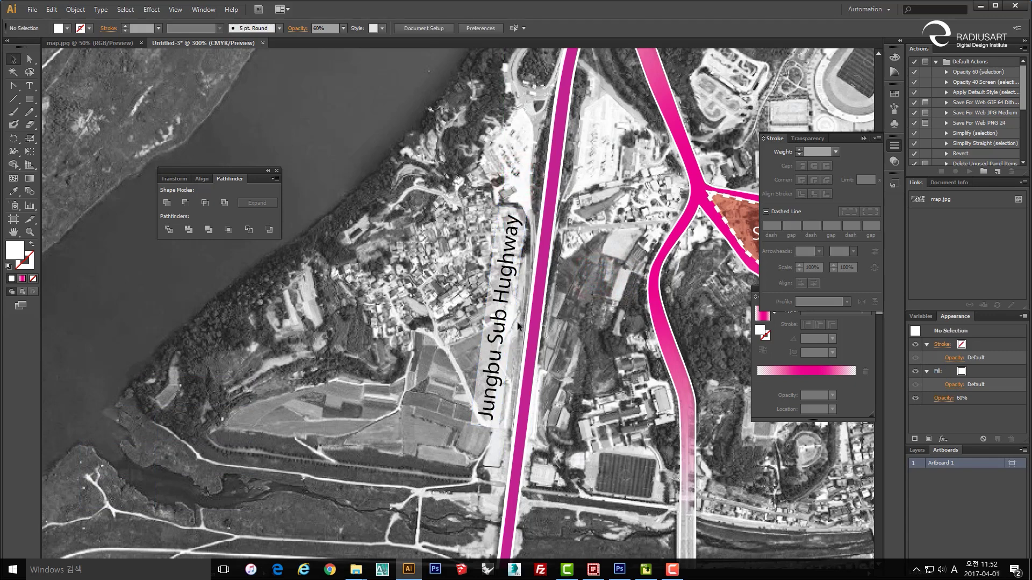
left_click_drag(482, 292, 570, 313)
scroll(493, 379, "down", 2)
left_click(573, 377)
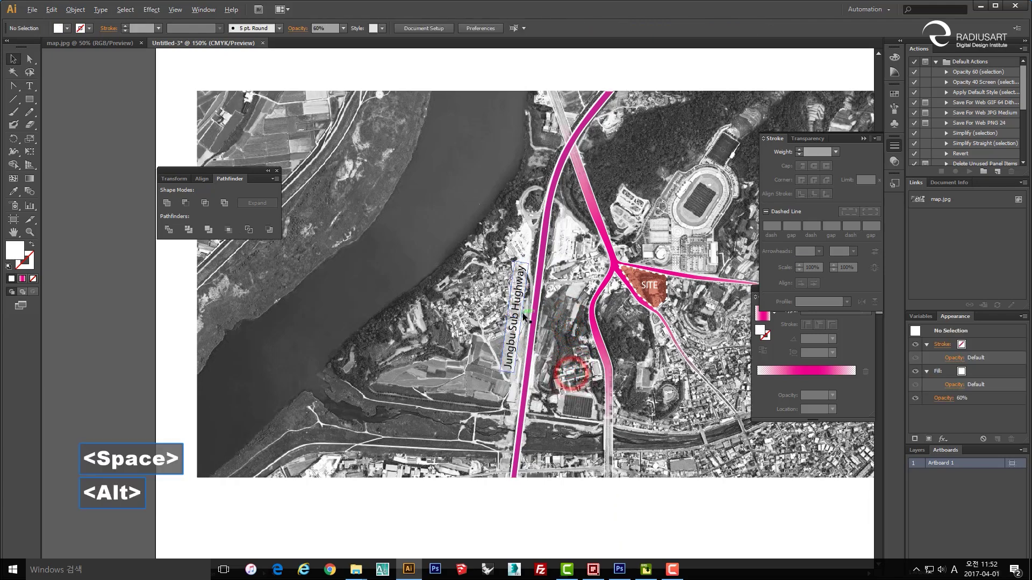
- Correct the road label's misspelled last word so it reads "Jungbu Sub Highway", and deselect it
scroll(523, 314, "up", 2)
scroll(524, 315, "up", 1)
scroll(525, 314, "down", 2)
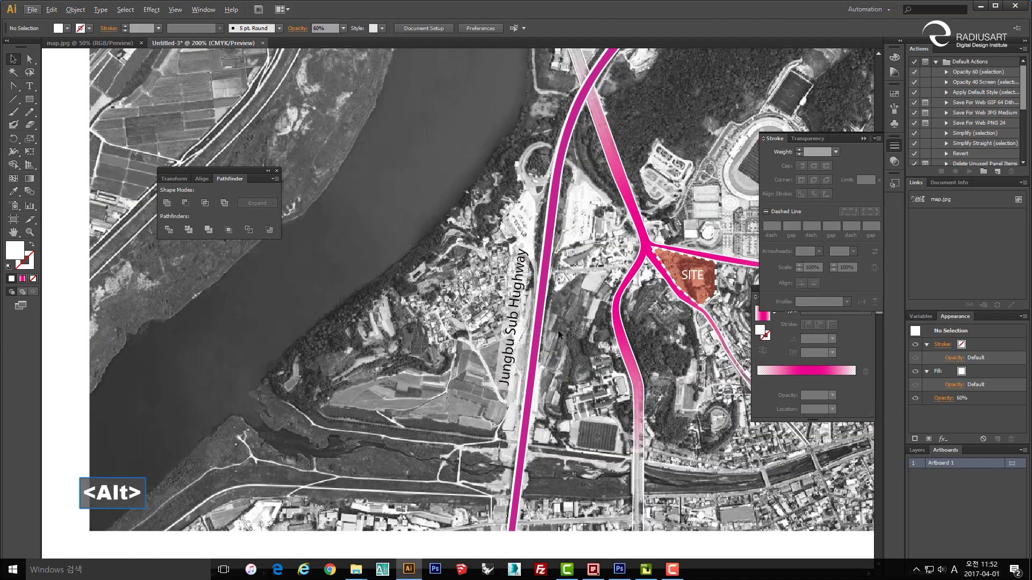
scroll(523, 313, "up", 1)
double_click(518, 283)
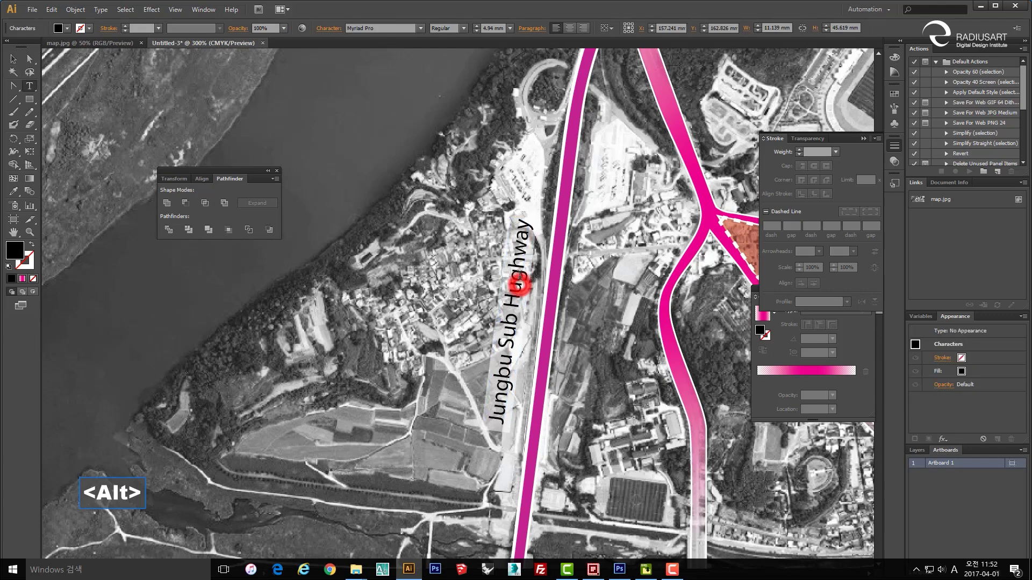
type("i")
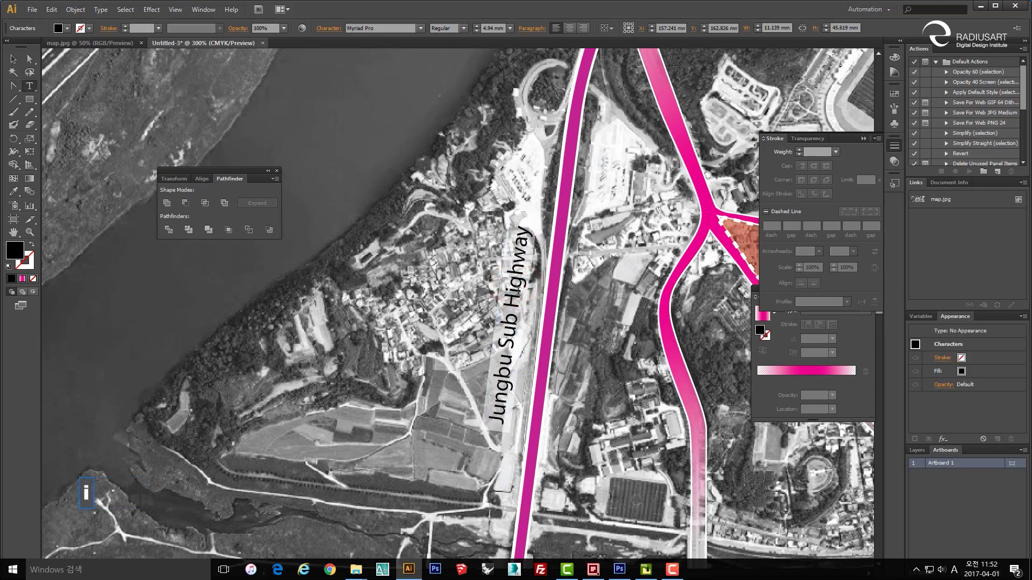
key("Escape")
key("Escape")
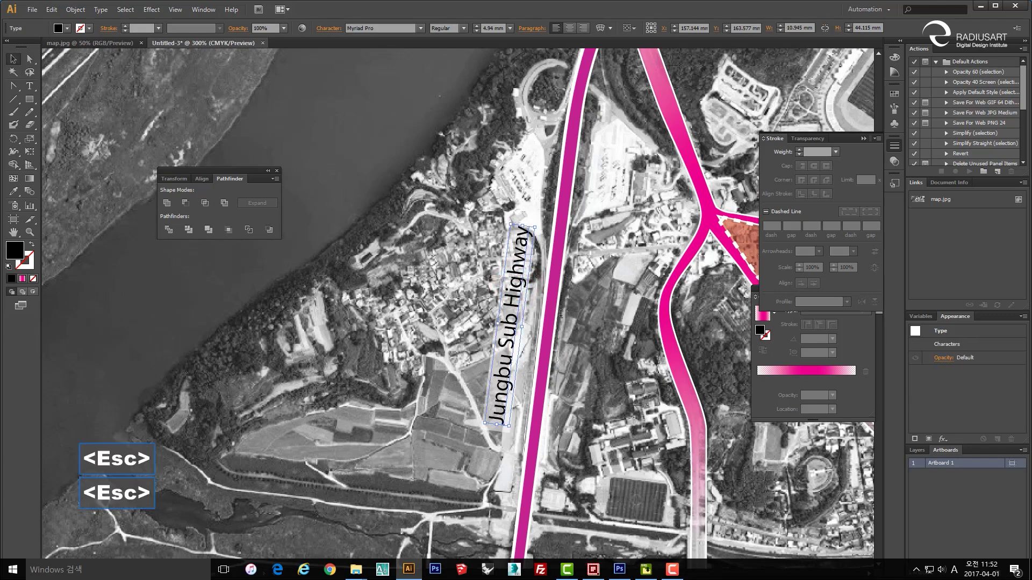
scroll(567, 299, "down", 1)
left_click_drag(586, 306, 470, 273)
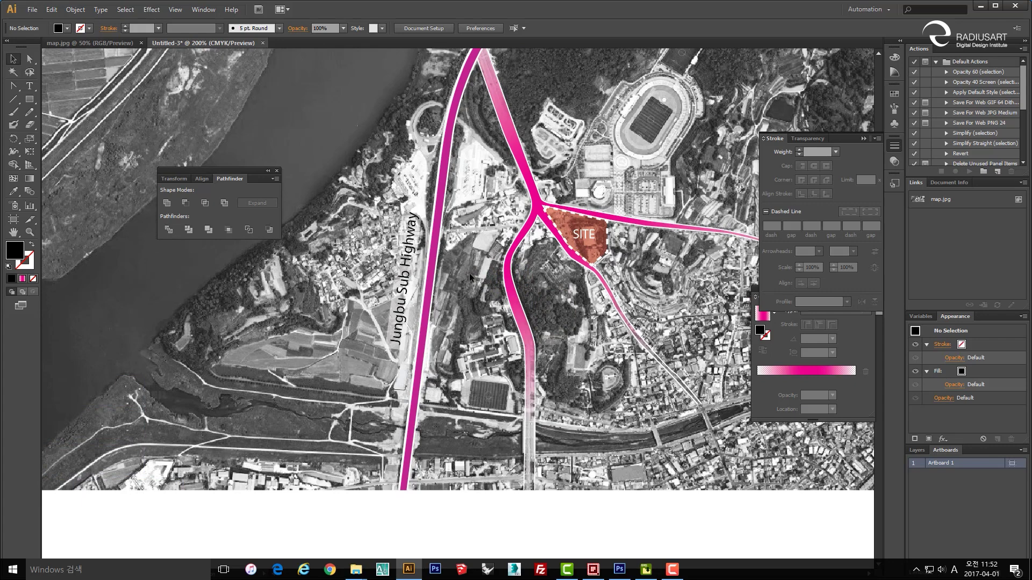
- Add the text label "Sungha - ri" over the river mouth in the map's southwest and leave text editing
left_click_drag(471, 273, 448, 248)
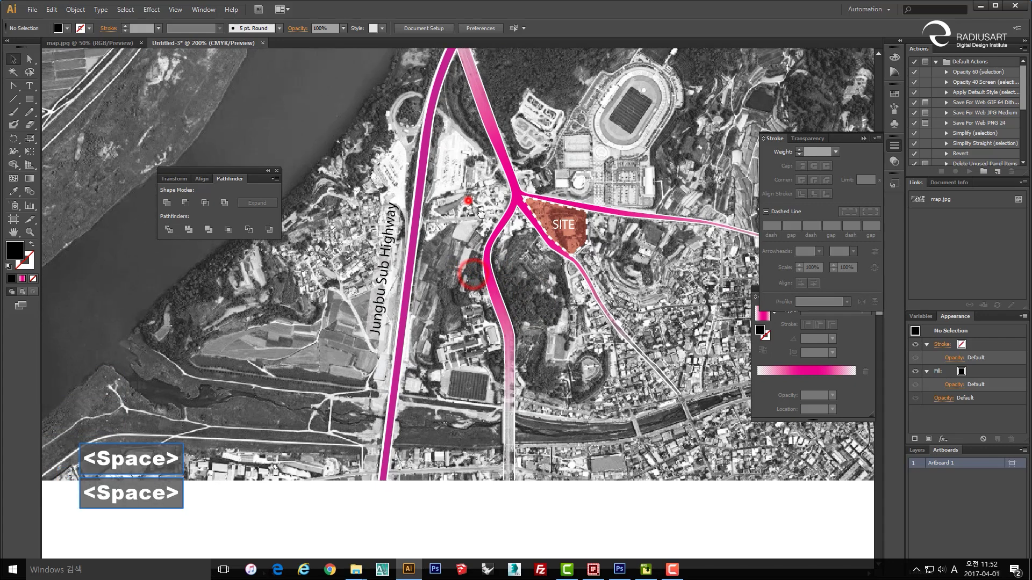
left_click_drag(472, 203, 493, 226)
left_click_drag(536, 192, 498, 226)
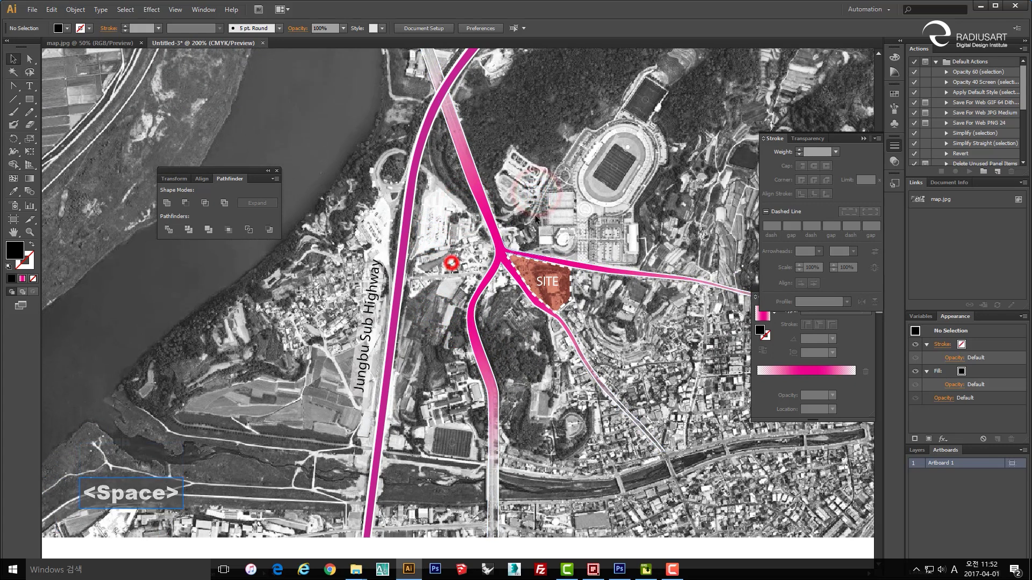
key("t")
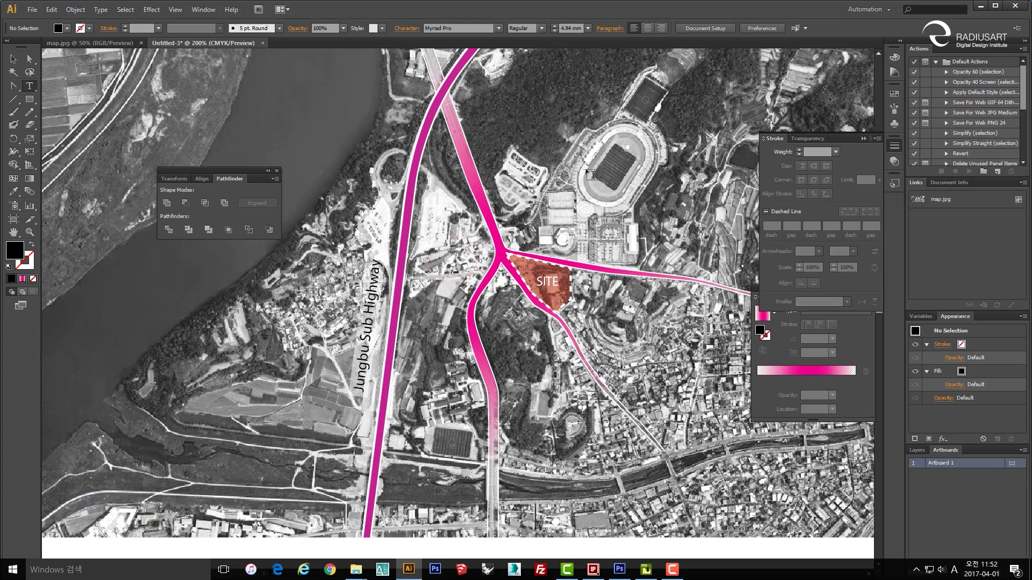
left_click_drag(581, 188, 554, 174)
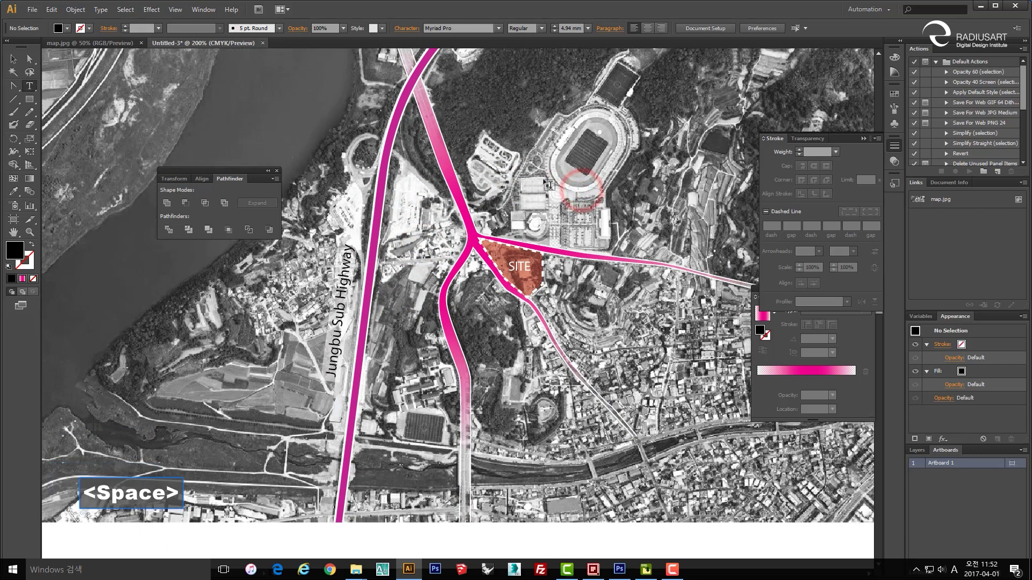
left_click_drag(390, 319, 421, 275)
left_click_drag(273, 336, 385, 286)
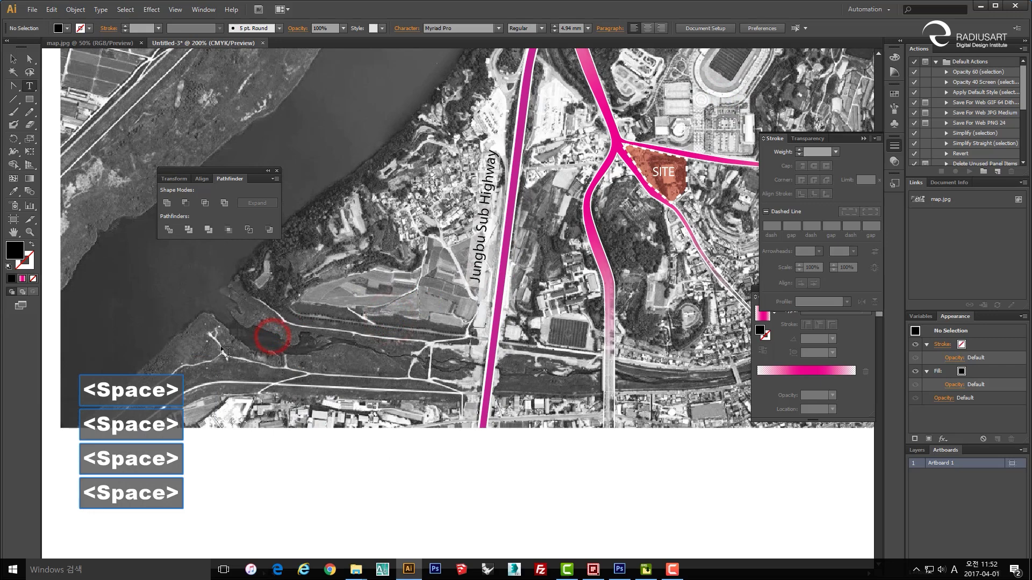
left_click(254, 337)
type("S")
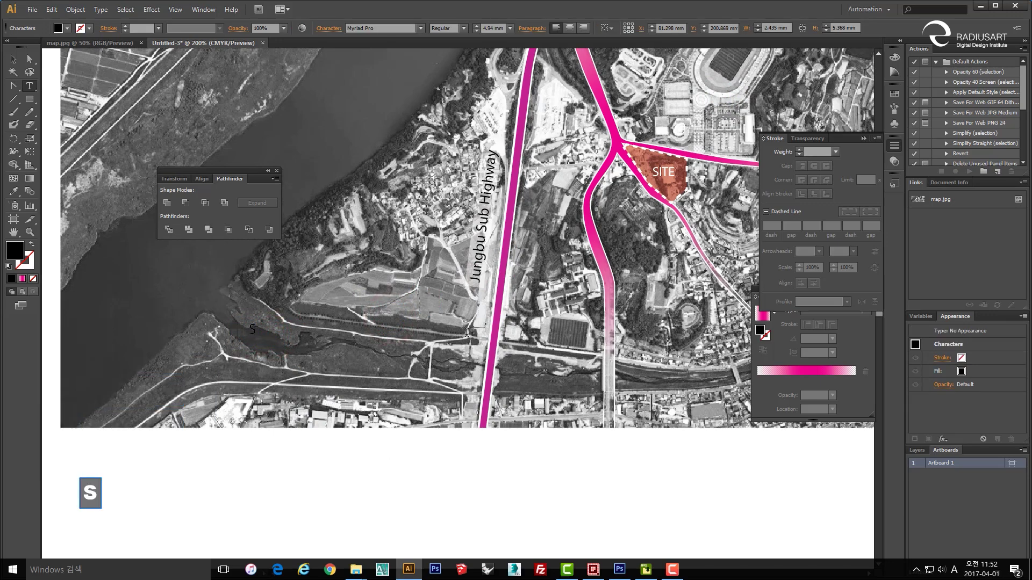
type("unghar")
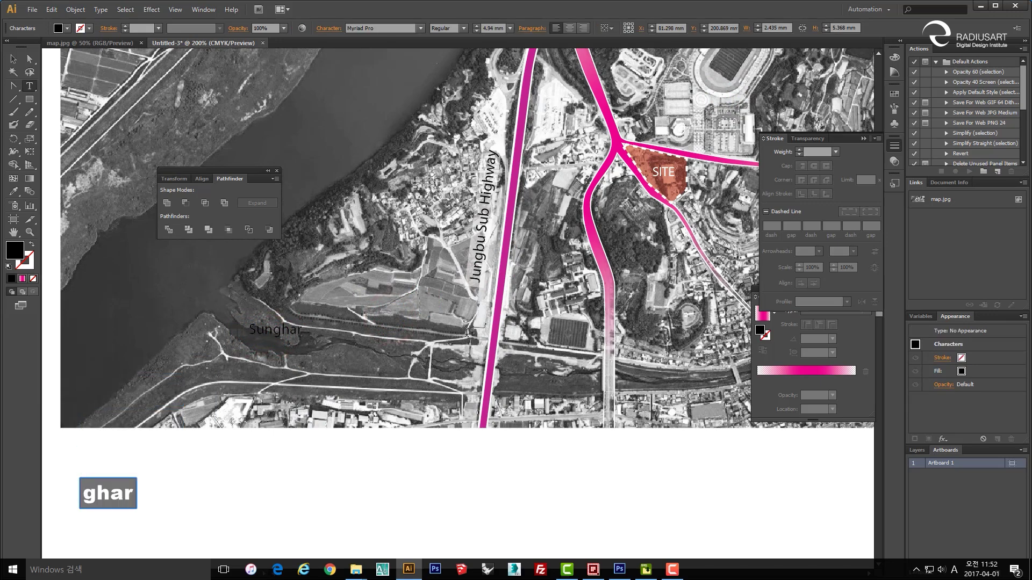
key("BackSpace")
type("-")
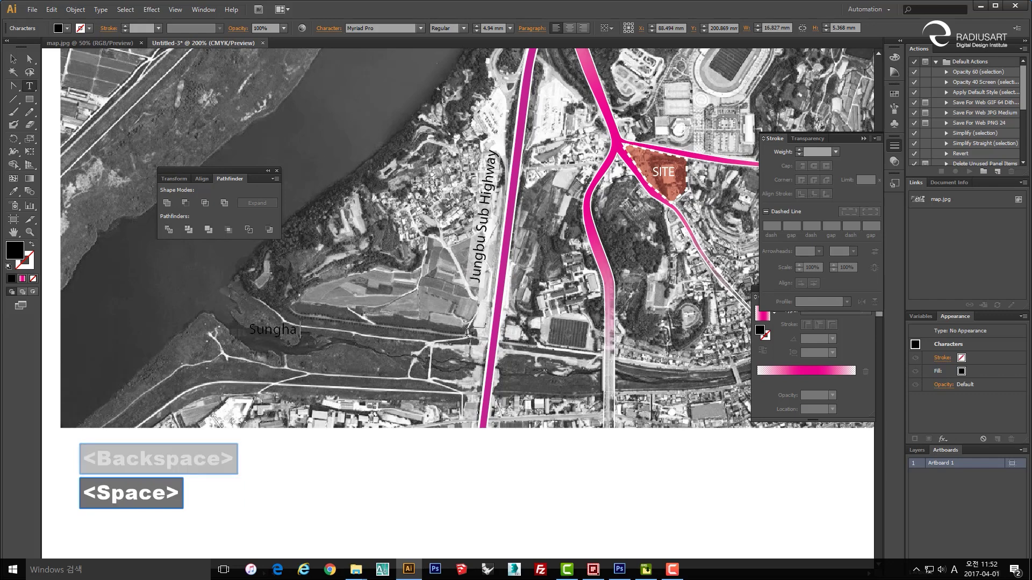
type(" ri")
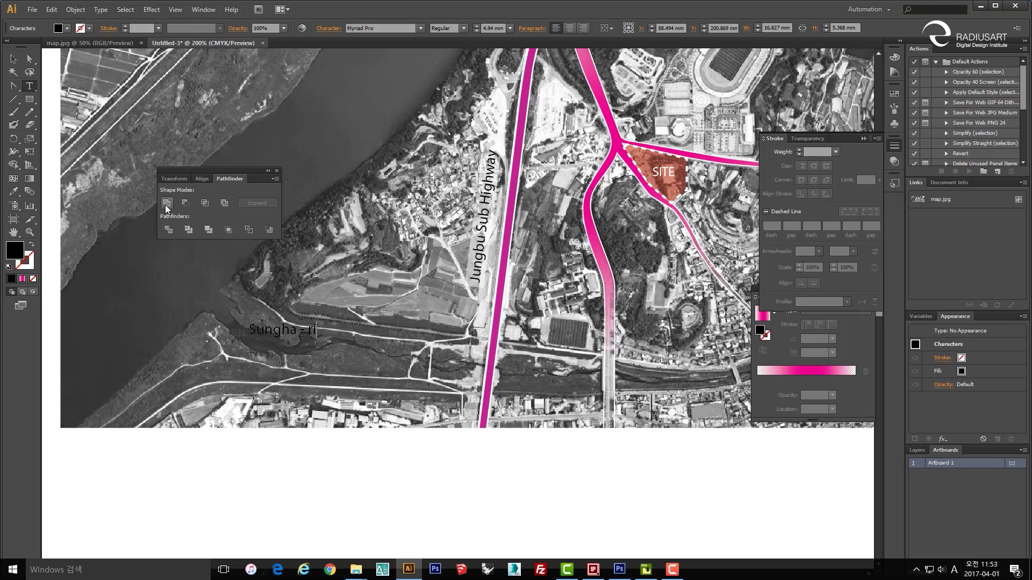
left_click(13, 59)
left_click(379, 101)
- Draw a black rectangle about 25.5 × 5.4 mm around the "Sungha - ri" label and send it one level behind the text
scroll(267, 340, "up", 3)
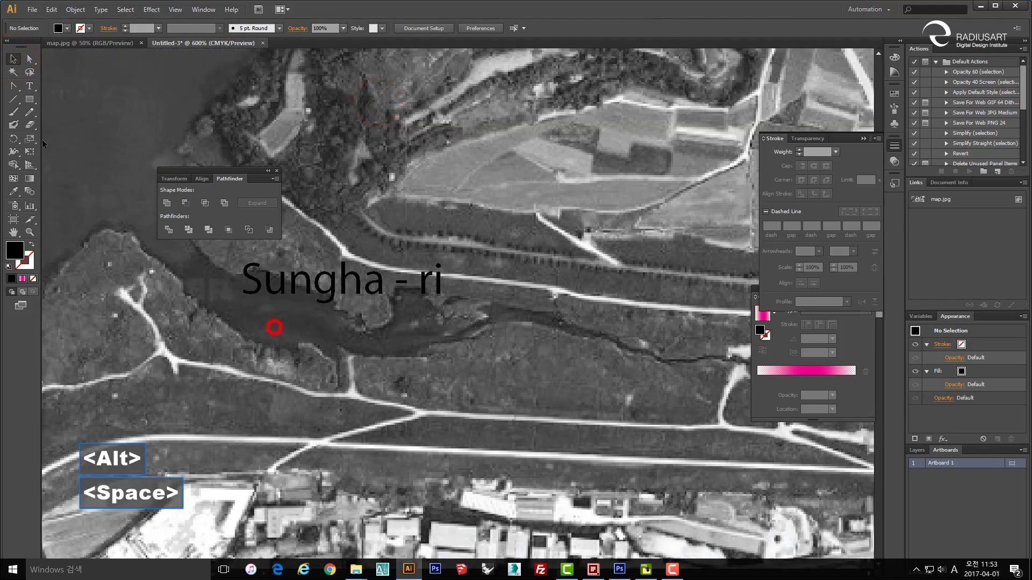
left_click(30, 100)
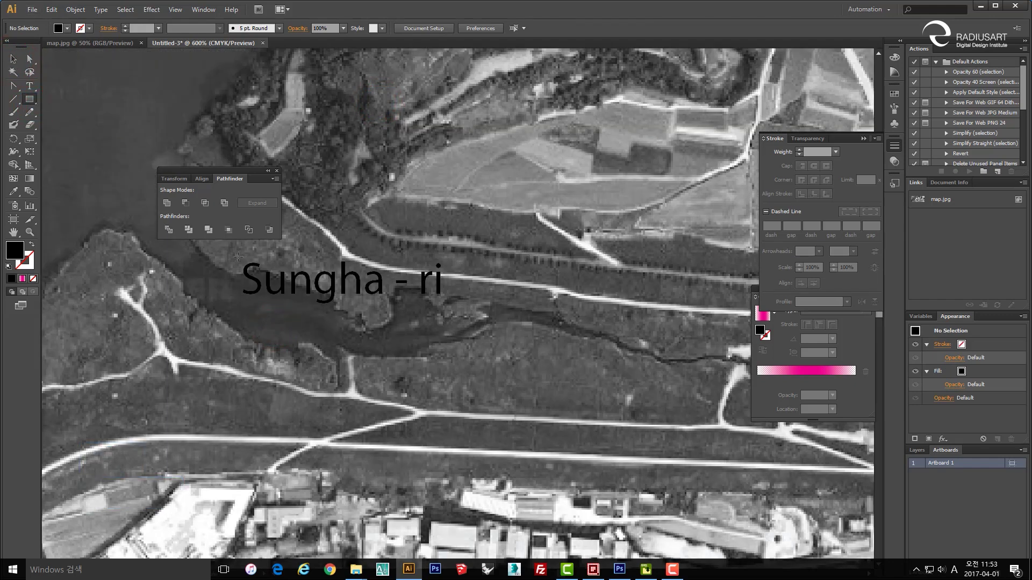
left_click_drag(241, 293, 464, 306)
key("v")
left_click(518, 276)
left_click(454, 284)
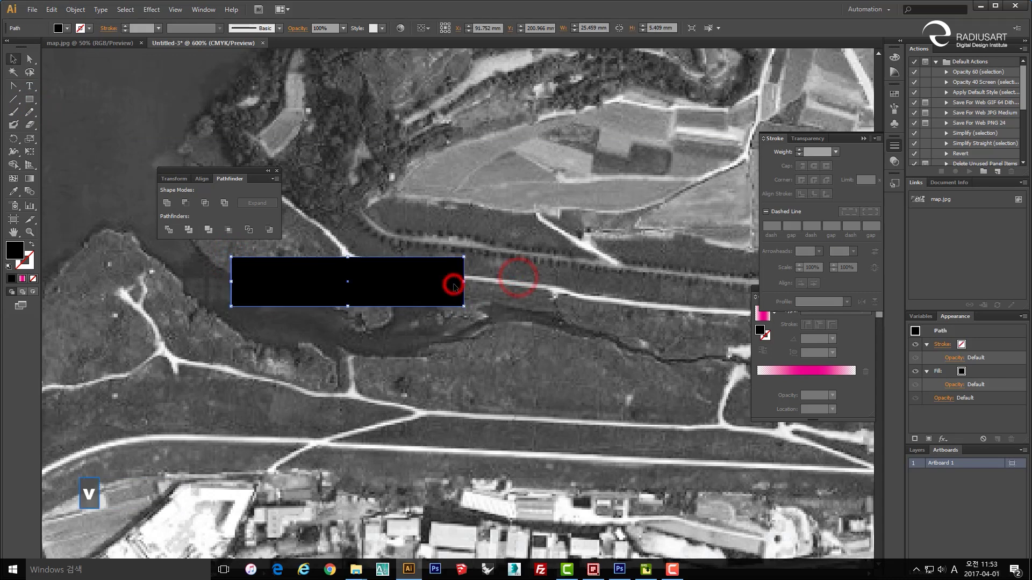
key("ctrl+bracketleft")
- Recolour all of the "Sungha - ri" label text white and deselect it
key("t")
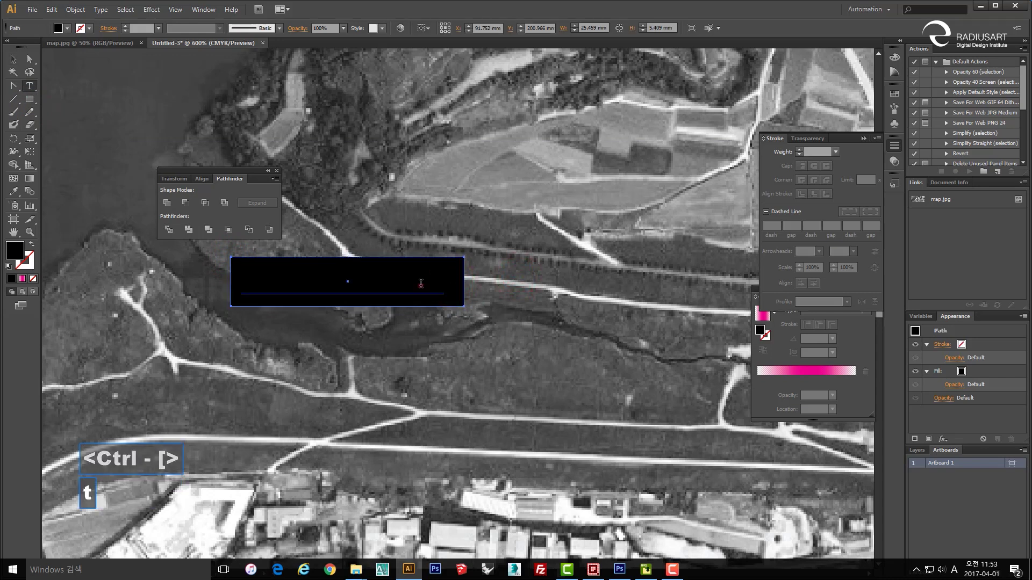
left_click(422, 285)
key("ctrl+a")
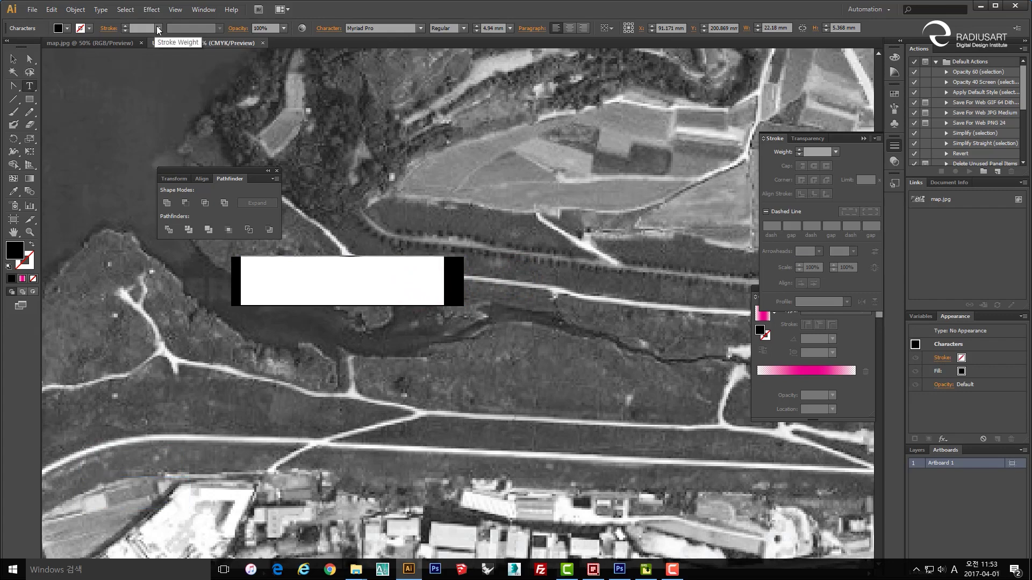
left_click(66, 28)
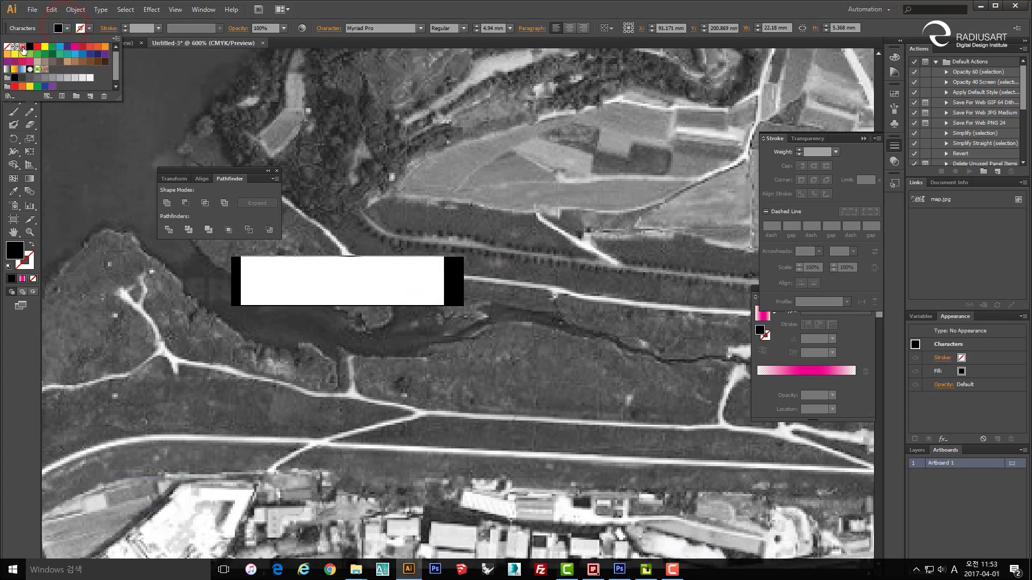
left_click(22, 47)
key("Escape")
key("Escape")
key("Escape")
key("Escape")
left_click(376, 375)
key("alt")
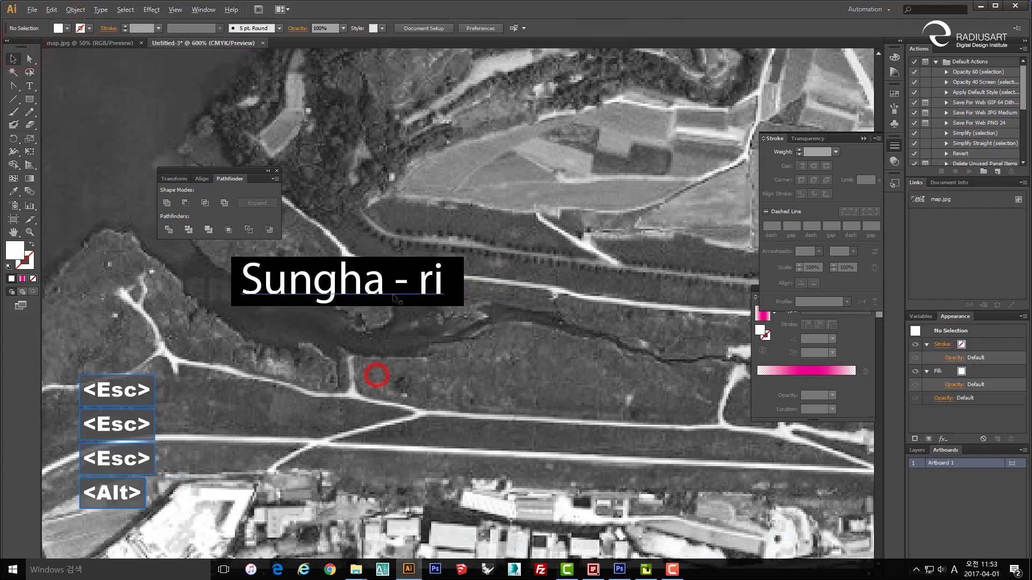
- Set the opacity of the "Sungha - ri" backing rectangle to 70% and deselect it
scroll(407, 301, "down", 3)
scroll(421, 301, "up", 3)
left_click(424, 286)
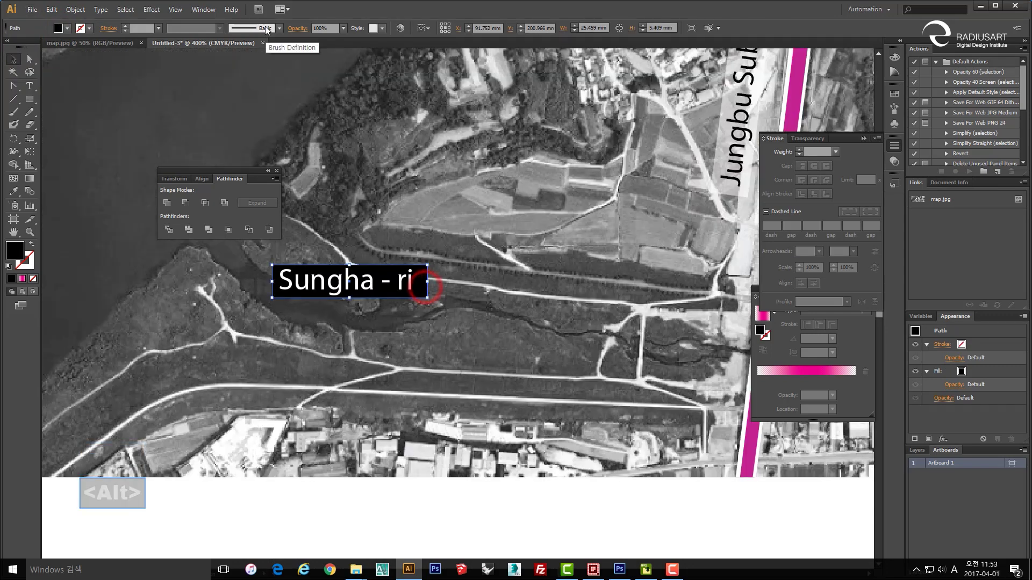
left_click(343, 28)
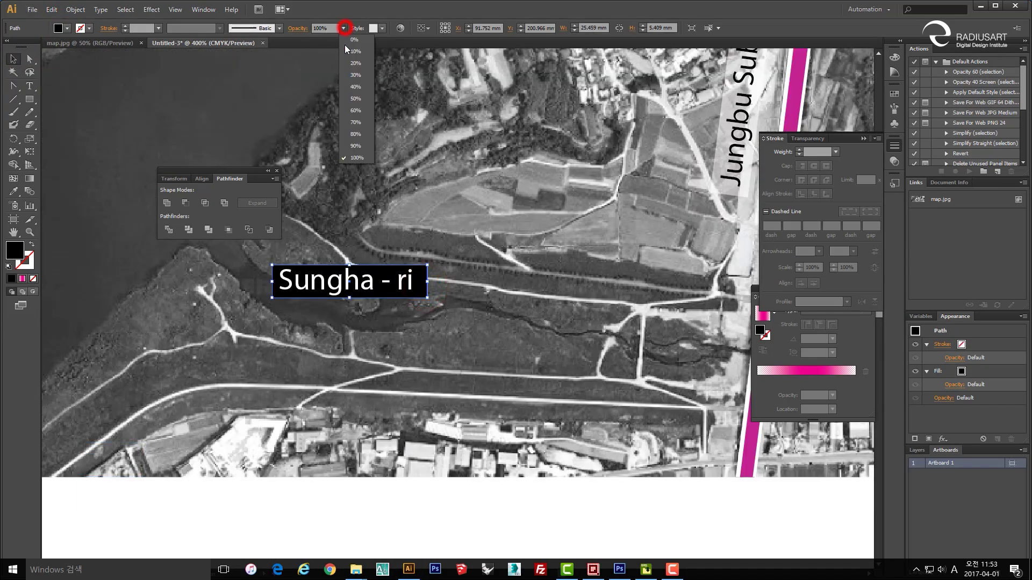
left_click(354, 99)
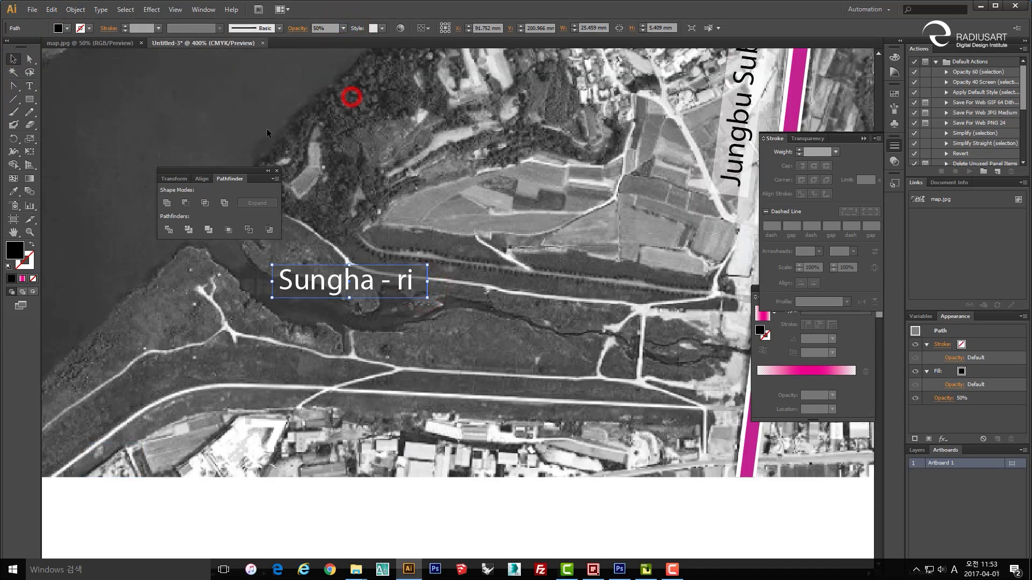
left_click(343, 29)
left_click(356, 122)
left_click(477, 227)
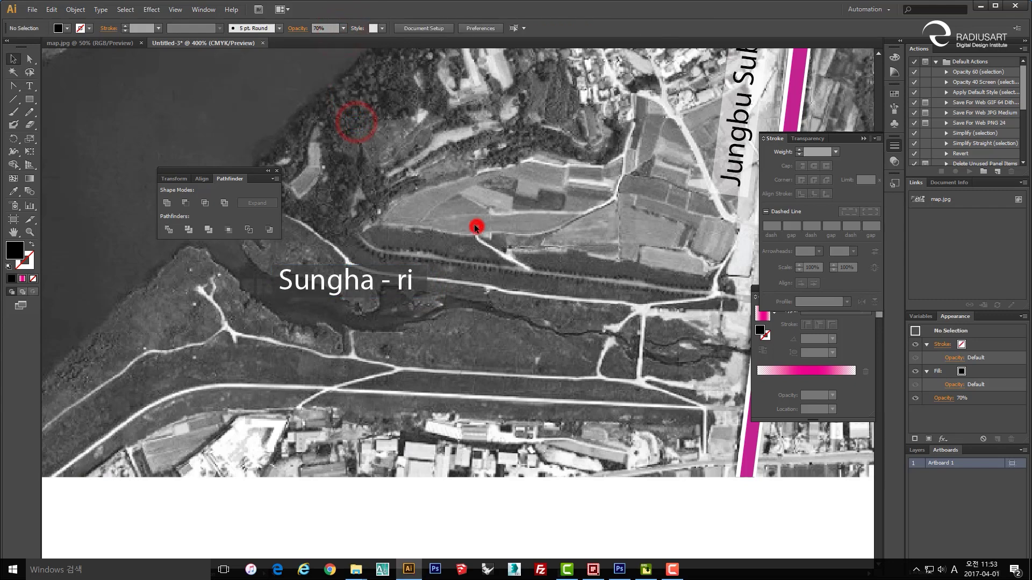
- Recolour all of the "Jungbu Sub Highway" label text white and leave text editing
scroll(477, 226, "down", 2)
left_click_drag(476, 227, 437, 345)
scroll(468, 342, "up", 2)
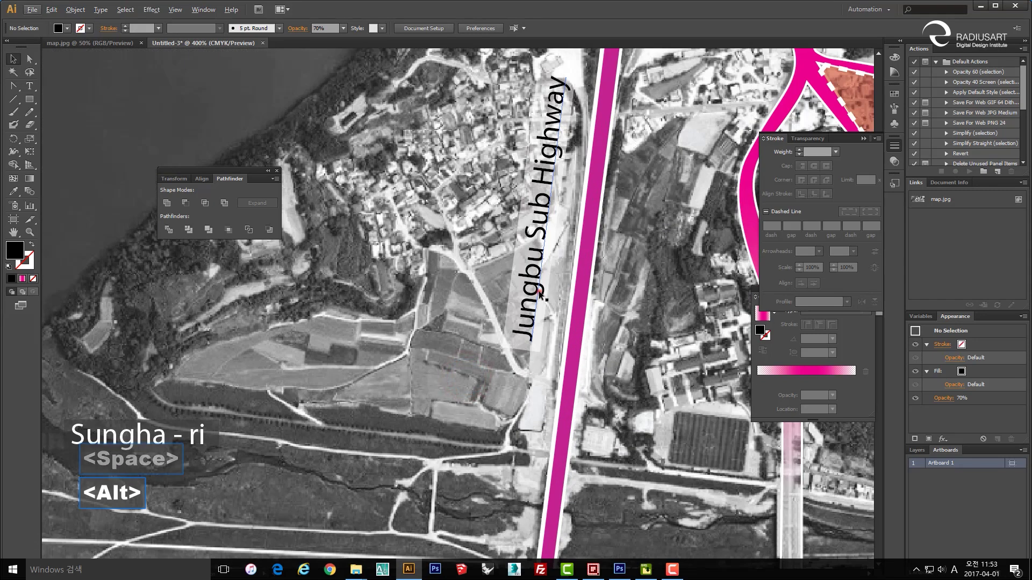
double_click(542, 295)
key("ctrl+a")
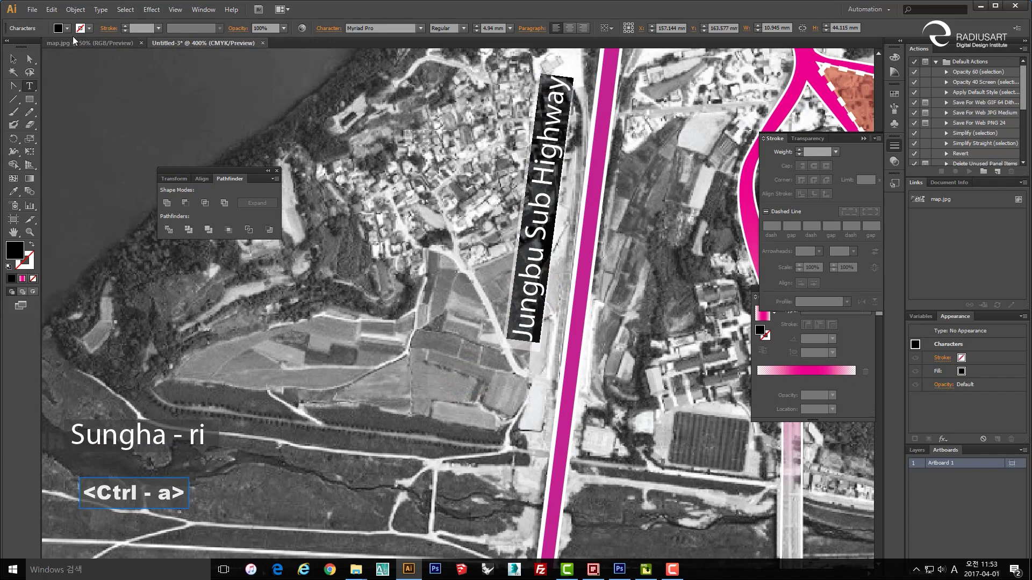
left_click(59, 28)
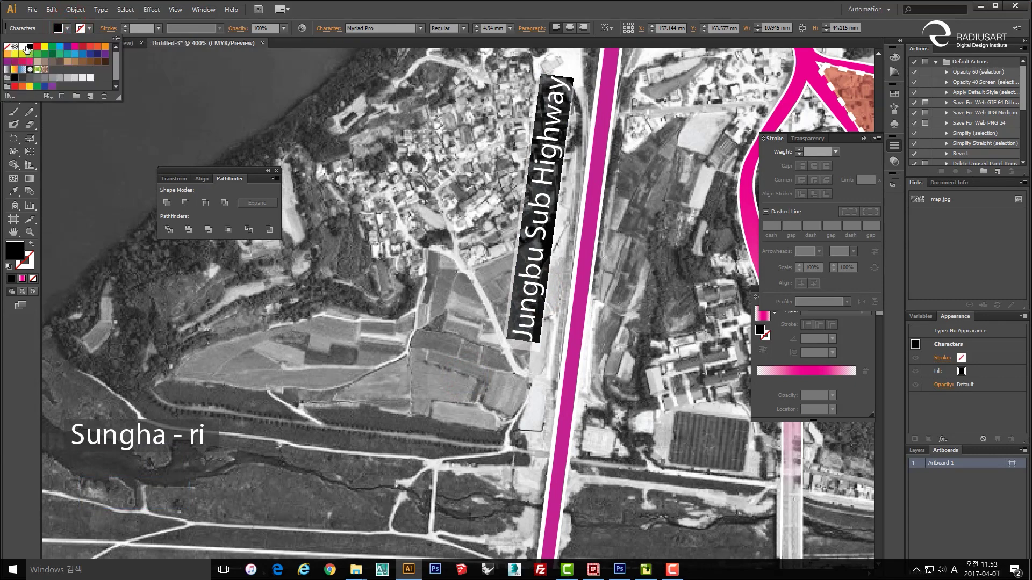
left_click(24, 48)
key("Escape")
key("Escape")
key("Escape")
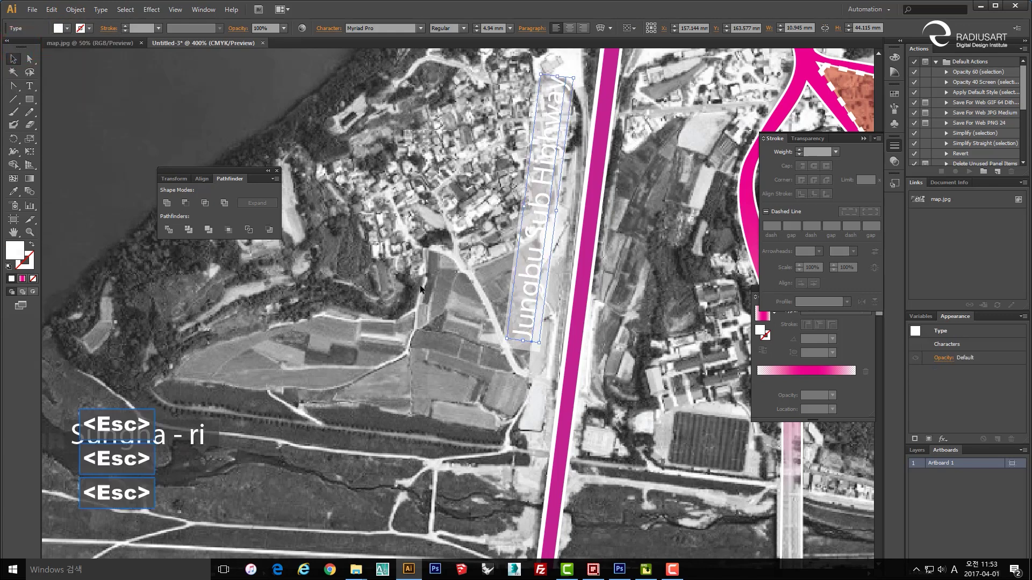
- Change the fill of the backing rectangle behind the highway label to black and deselect it
left_click(540, 346)
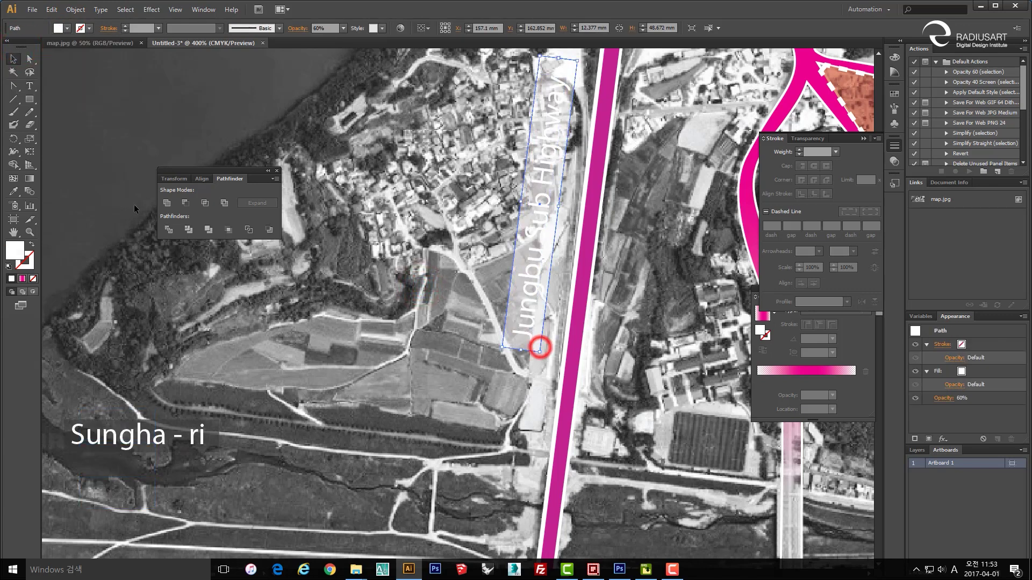
double_click(22, 252)
left_click(244, 308)
key("Return")
left_click(505, 180)
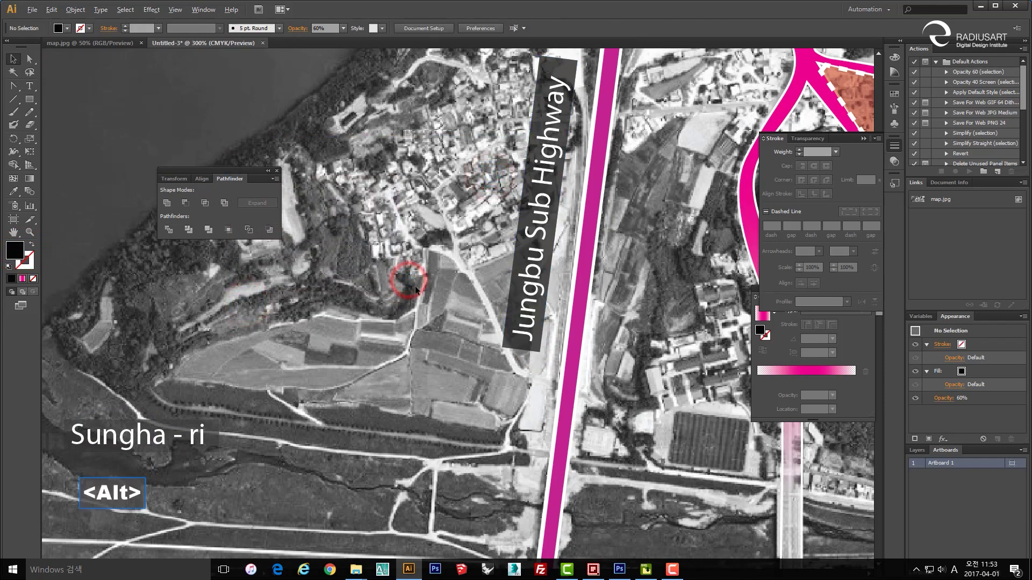
- Change the fill of the "Sungha - ri" backing rectangle to white and deselect it
left_click(415, 287, "alt")
left_click_drag(395, 339, 405, 377)
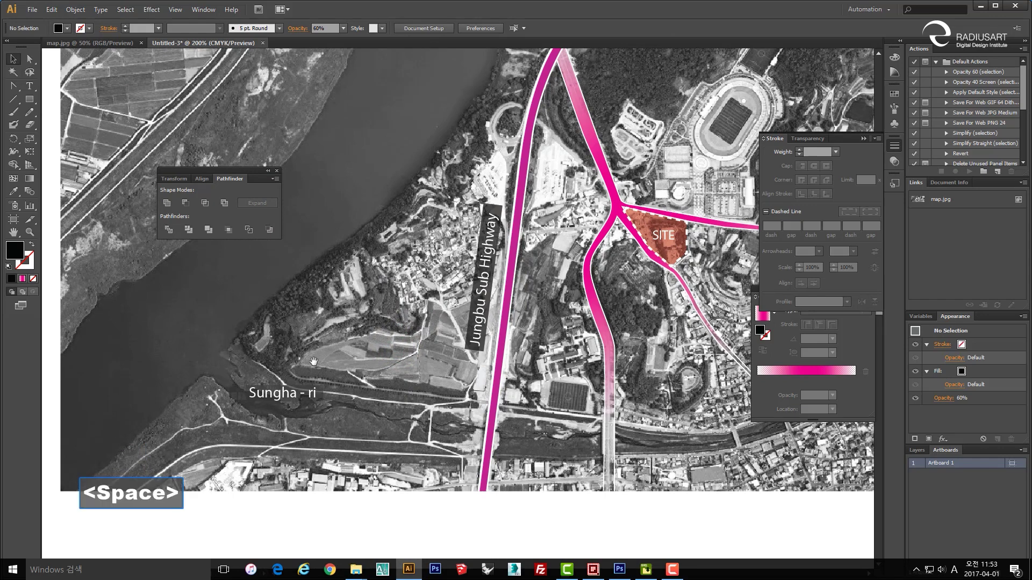
left_click_drag(294, 400, 344, 357)
scroll(344, 357, "up", 3)
left_click(347, 355)
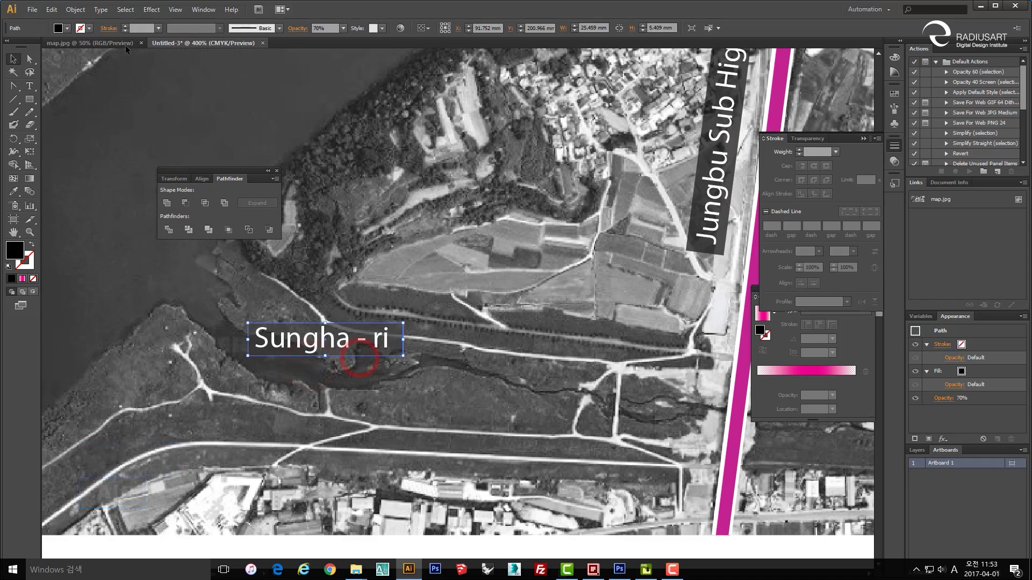
left_click(67, 29)
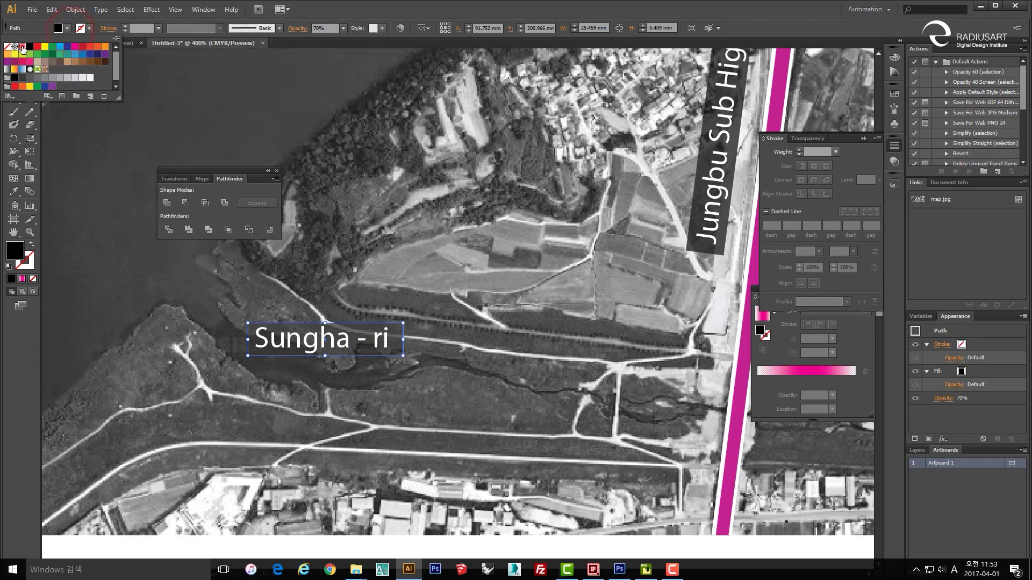
left_click(22, 47)
key("Escape")
key("Escape")
left_click(484, 312)
- Recolour all of the "Sungha - ri" label text black and leave text editing
triple_click(377, 341)
left_click_drag(385, 339, 251, 342)
double_click(15, 247)
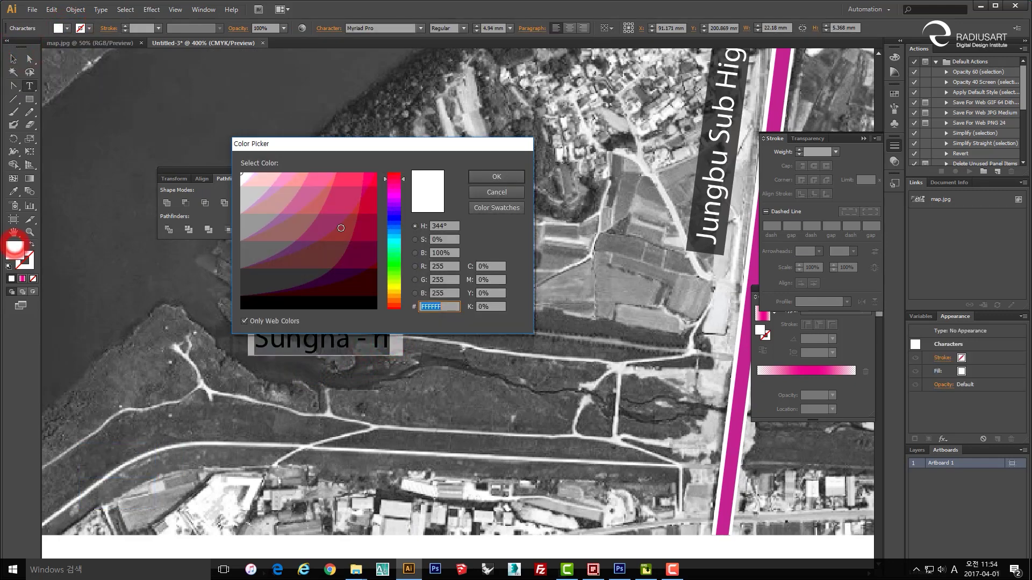
left_click(244, 305)
left_click(497, 176)
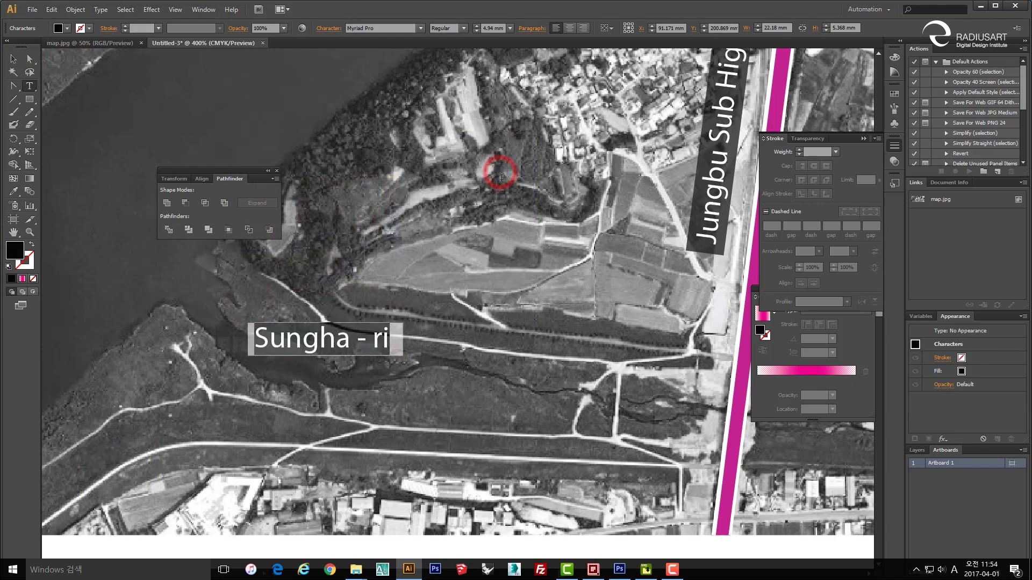
key("Escape")
key("Escape")
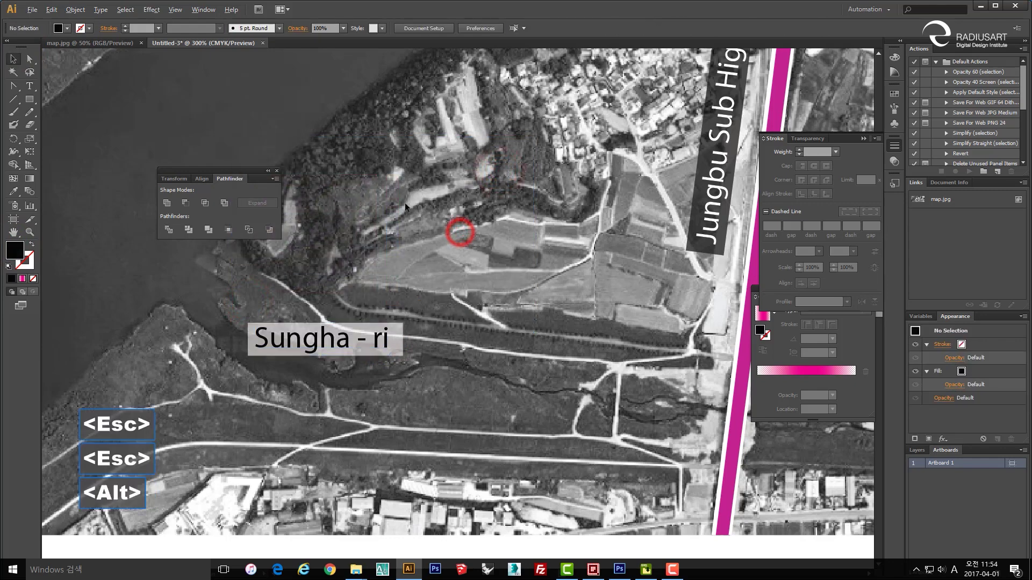
- Move the "Sungha - ri" label together with its backing northeast to the hillside just above the farm fields
scroll(405, 207, "down", 3)
left_click_drag(411, 215, 430, 324)
mouse_move(391, 364)
left_mouse_down()
mouse_move(438, 387)
mouse_move(385, 384)
left_mouse_up()
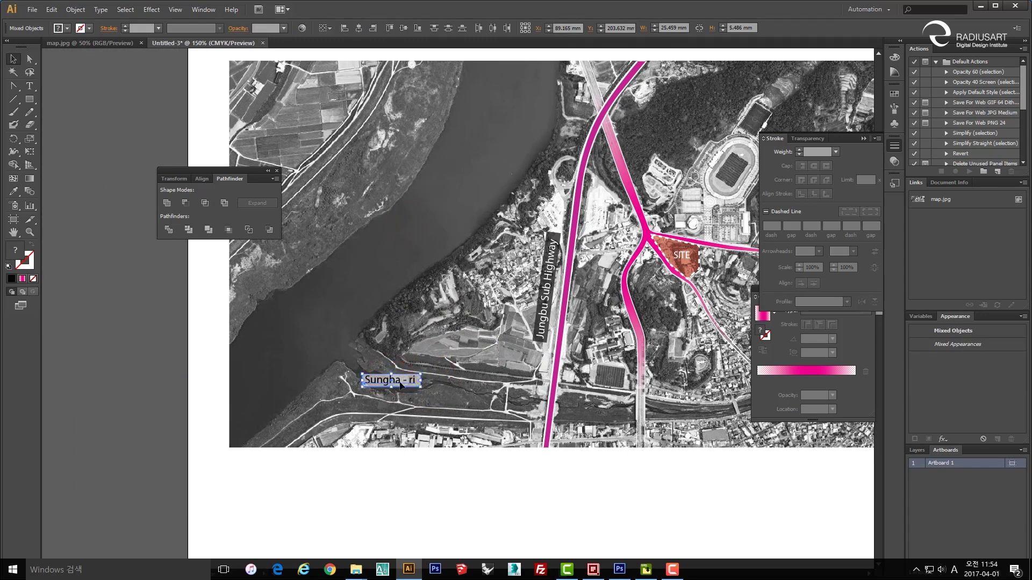
left_click_drag(400, 380, 367, 340)
left_click(472, 335)
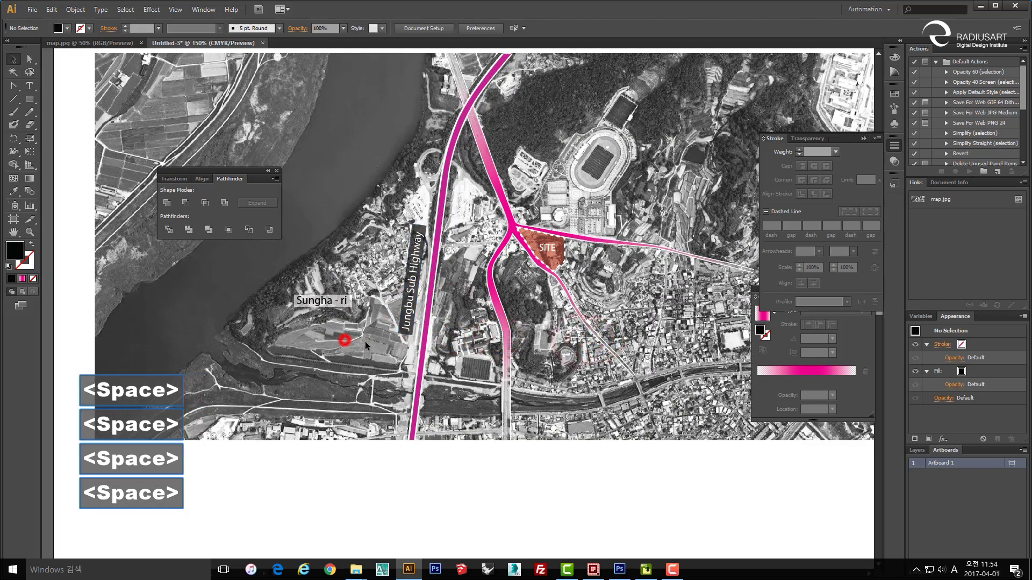
- Copy the "Sungha - ri" label with its backing to the map's southeast, beside the spiral-shaped park, and deselect the copy
left_click(319, 298)
left_click_drag(318, 295, 650, 388)
left_click(664, 439)
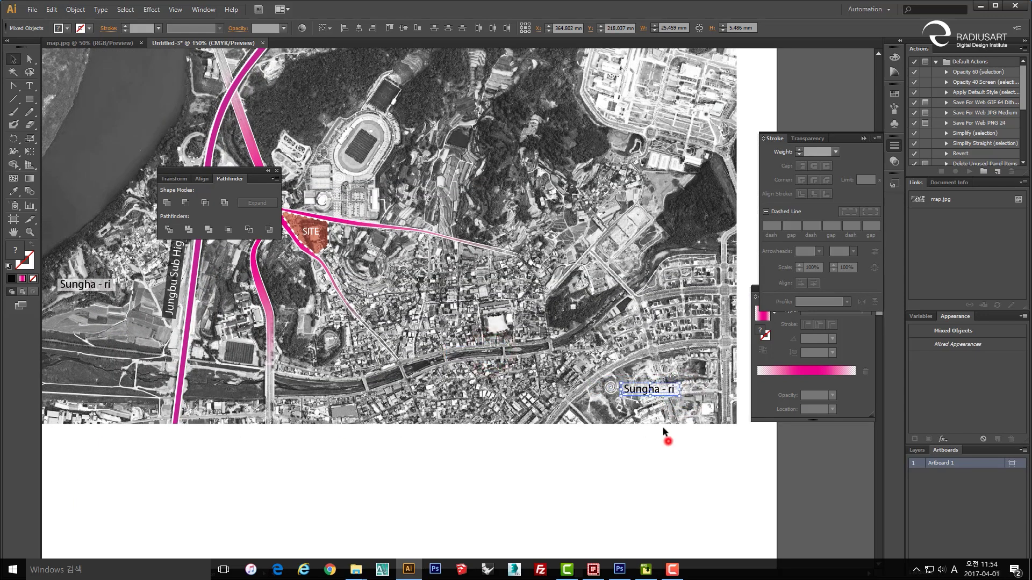
scroll(664, 415, "up", 2)
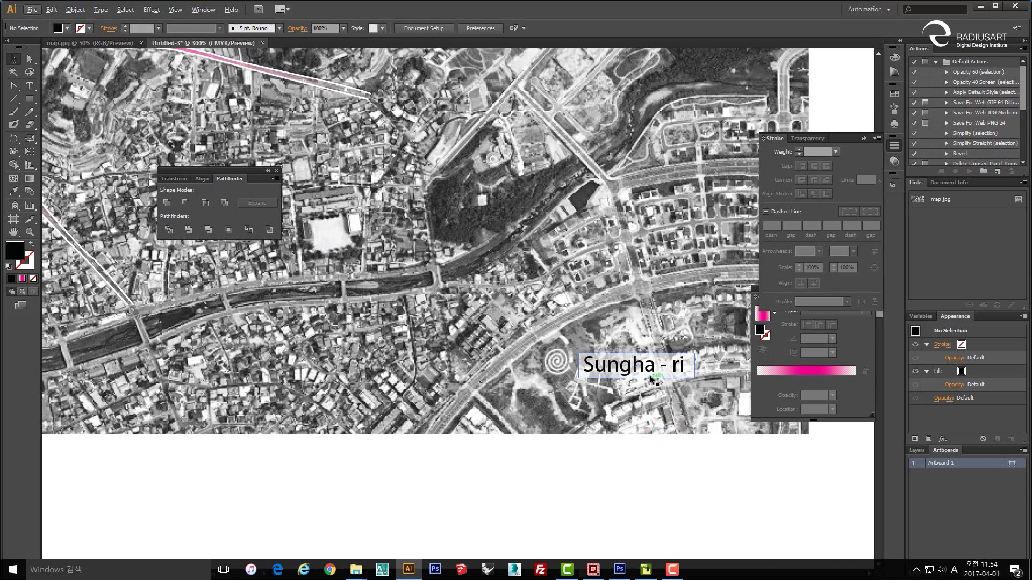
scroll(668, 415, "up", 1)
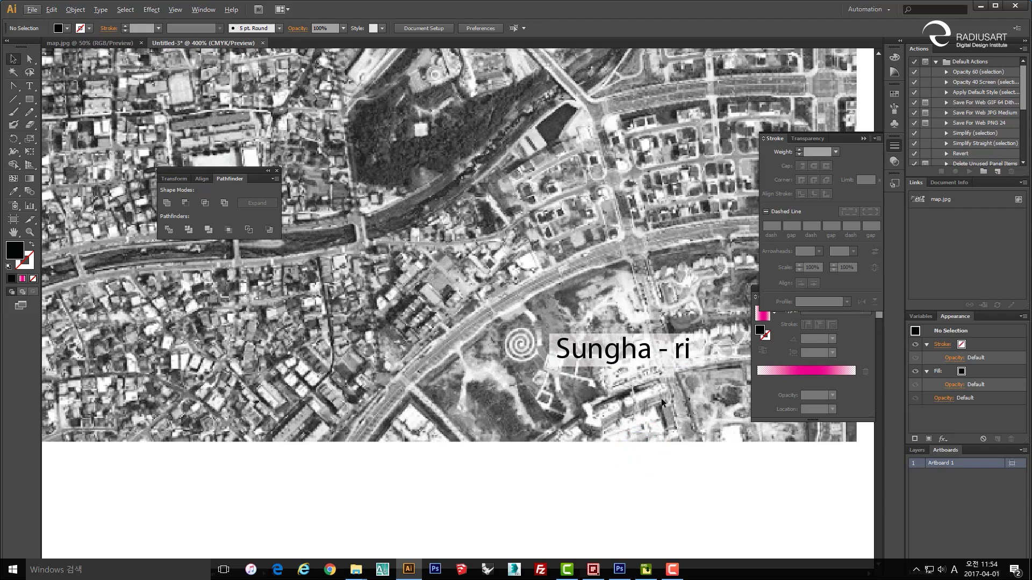
- Replace the text of the "Sungha - ri" label beside the spiral marker with "New Town"
double_click(655, 352)
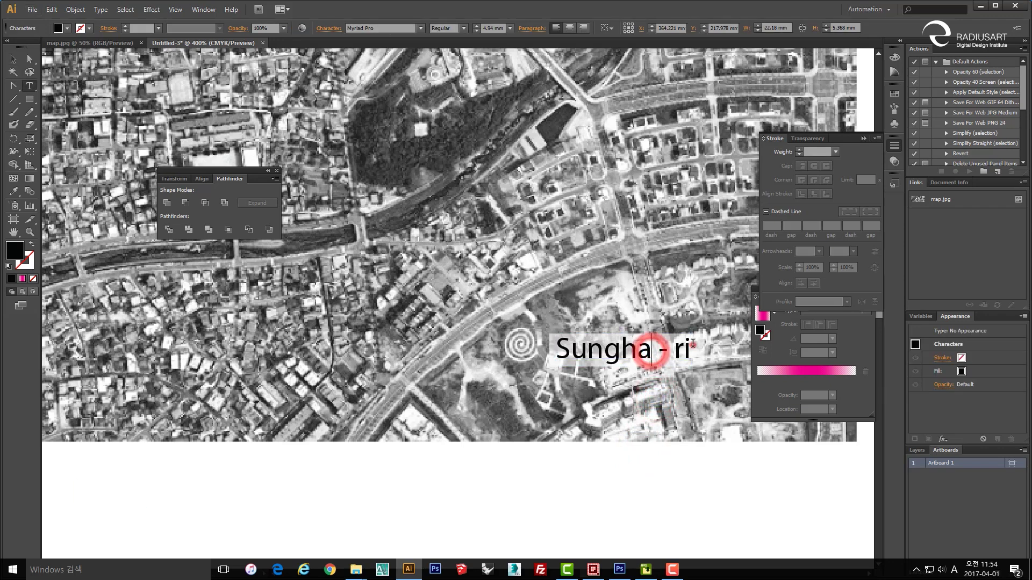
left_click_drag(697, 347, 502, 344)
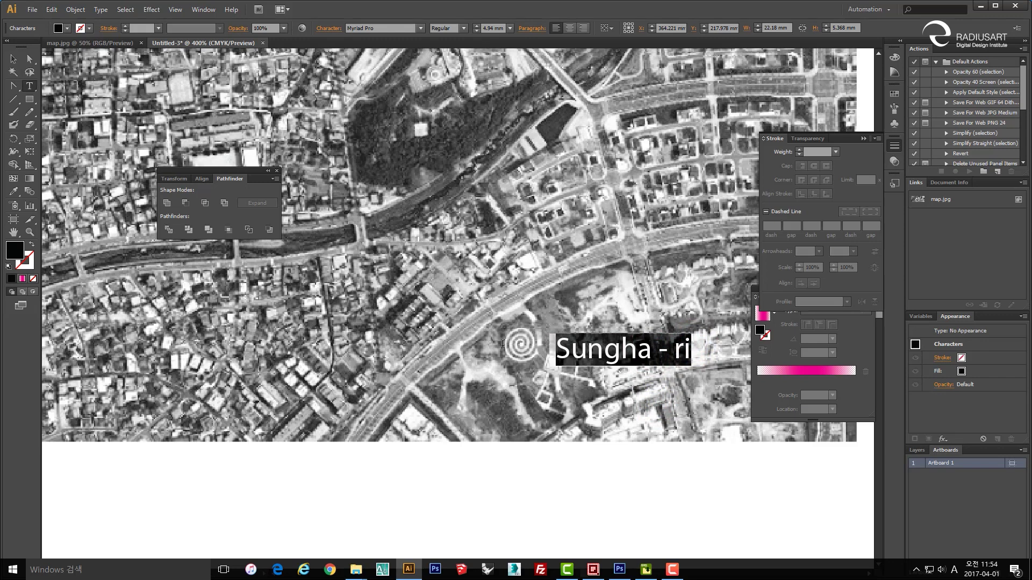
type("Nes")
key("BackSpace")
type("w Two")
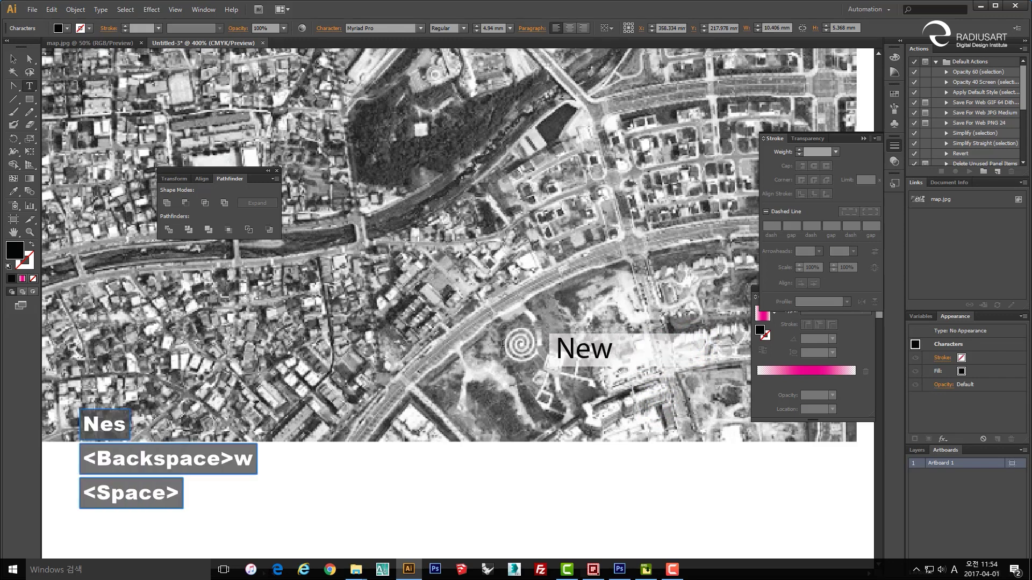
key("BackSpace")
key("BackSpace")
type("own")
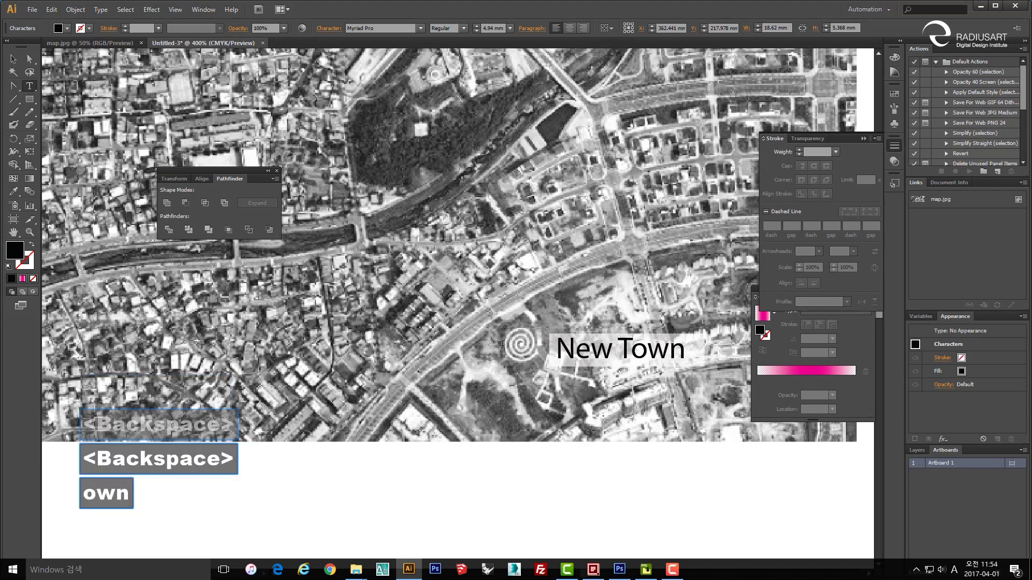
key("Escape")
key("Escape")
left_click(477, 268)
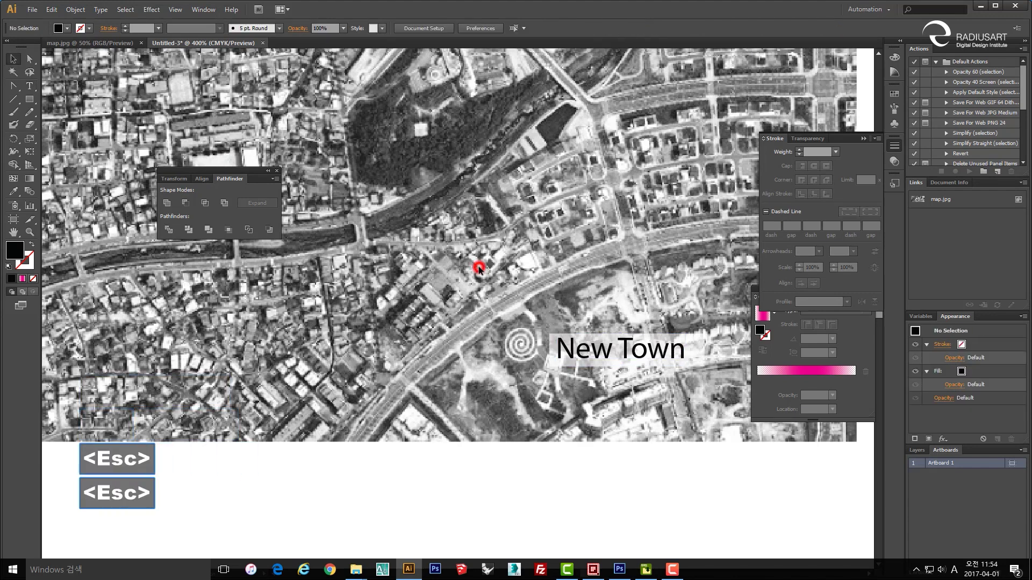
- Narrow the translucent white box behind the New Town label to about 23.9 mm so it fits the text
left_click(694, 352)
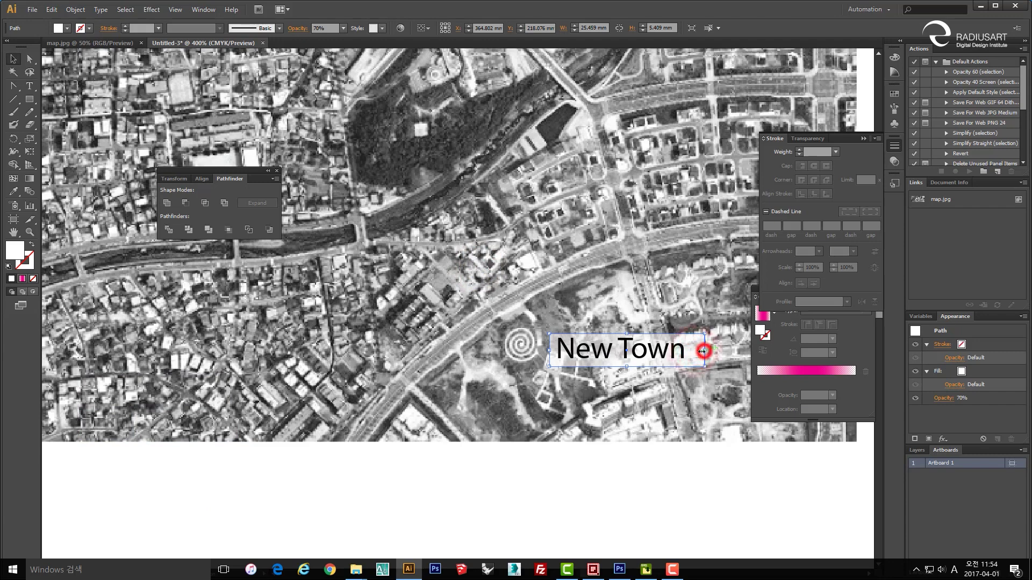
left_click(717, 413)
key("space")
left_click_drag(545, 418, 548, 414)
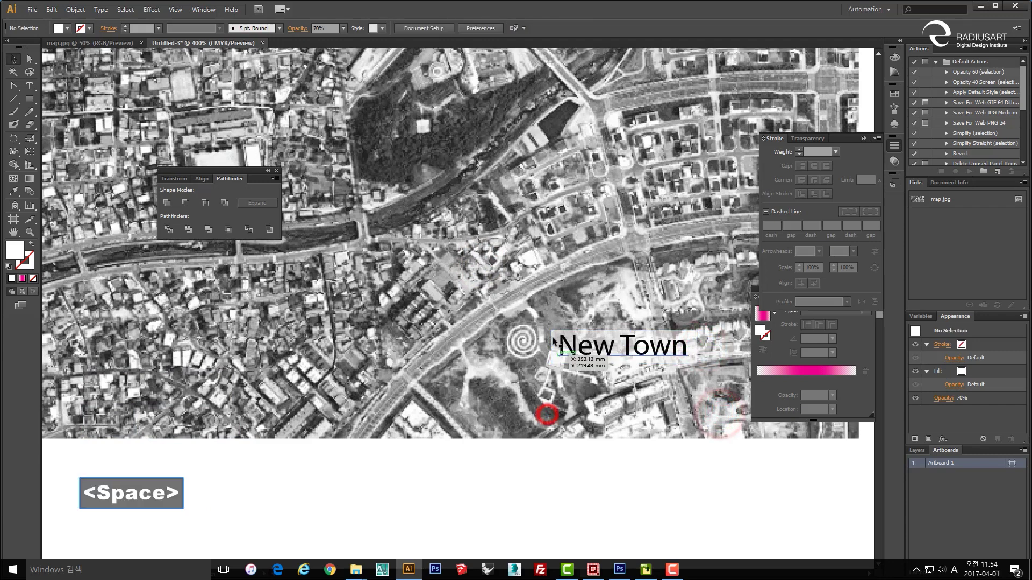
scroll(550, 354, "down", 2)
- Try to copy the New Town label and its box to the area south of SITE, and undo the copy
left_click_drag(588, 382, 573, 347)
key("space")
left_click_drag(454, 344, 509, 345)
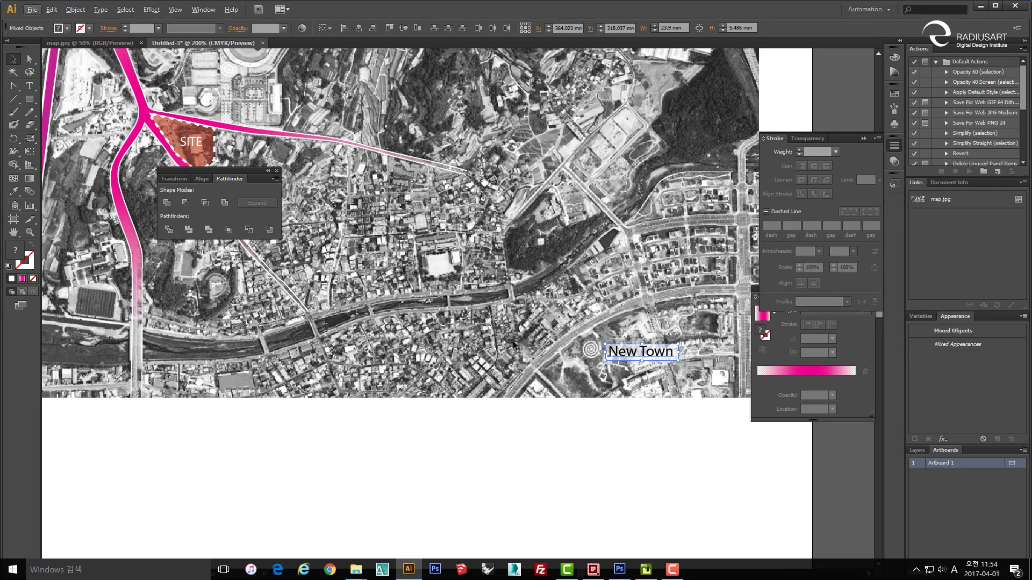
key("space")
left_click_drag(505, 345, 510, 369)
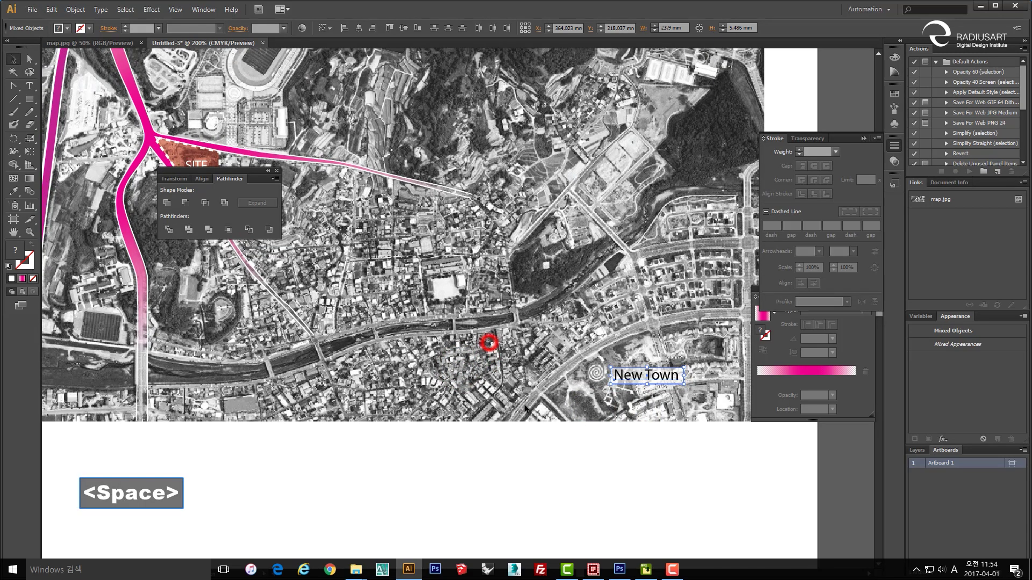
key("space")
left_click_drag(163, 311, 222, 346)
left_click_drag(689, 413, 220, 329)
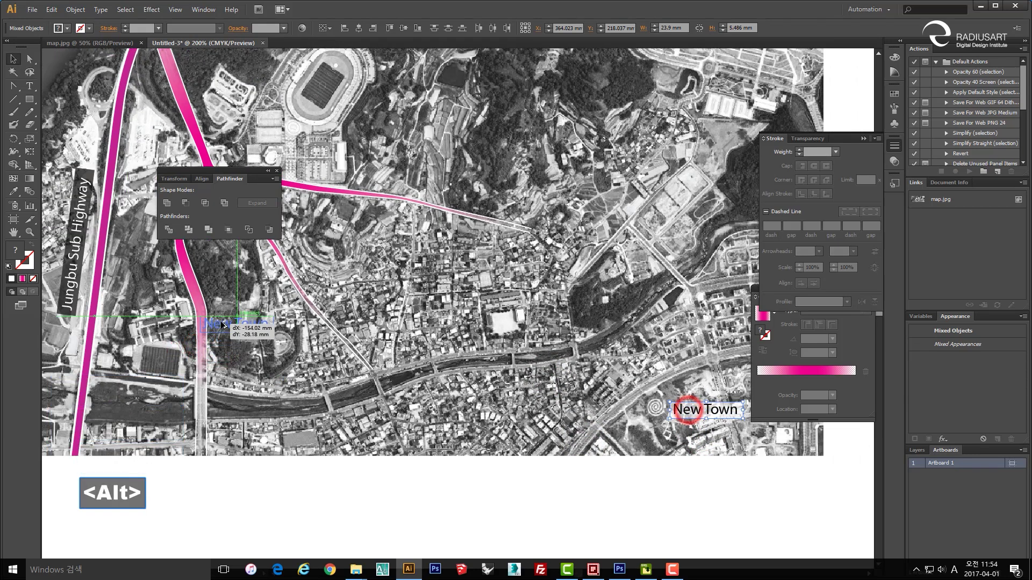
key("ctrl+z")
- Change the fill colour of the New Town text to white
key("space")
left_click_drag(659, 431, 475, 356)
key("ctrl+space")
left_click(508, 323)
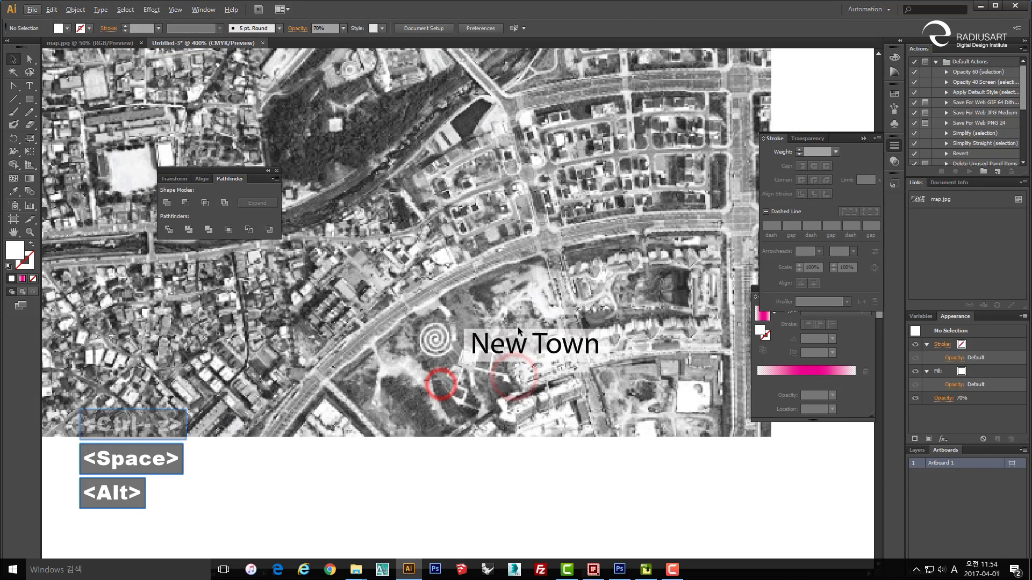
left_click(517, 333)
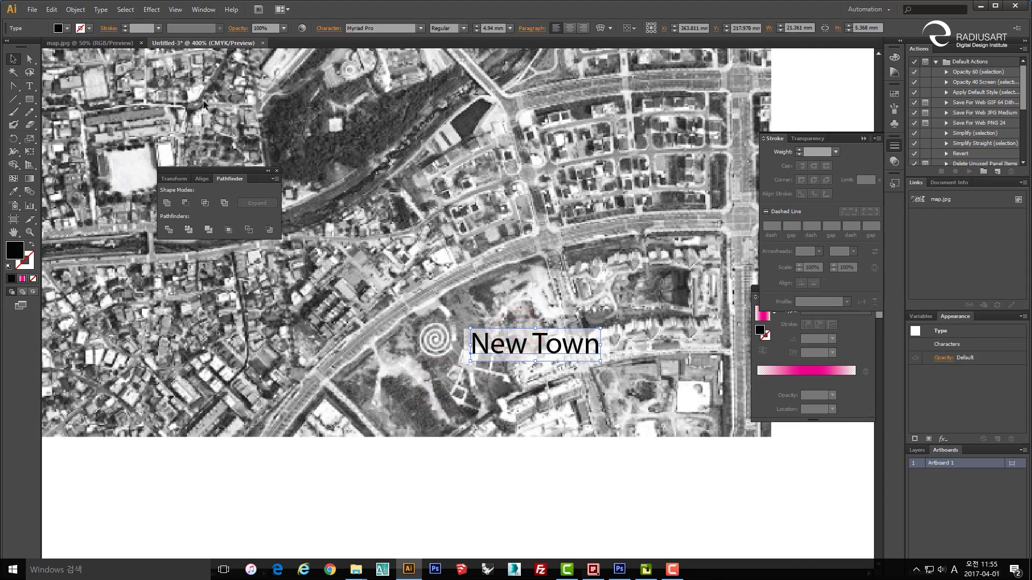
double_click(499, 344)
key("ctrl+a")
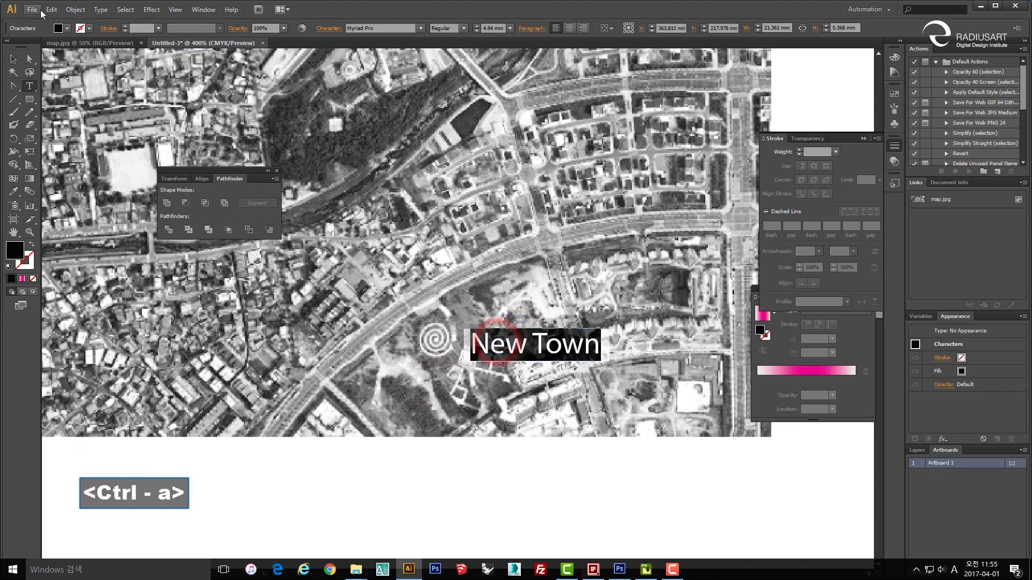
left_click(69, 28)
left_click(23, 46)
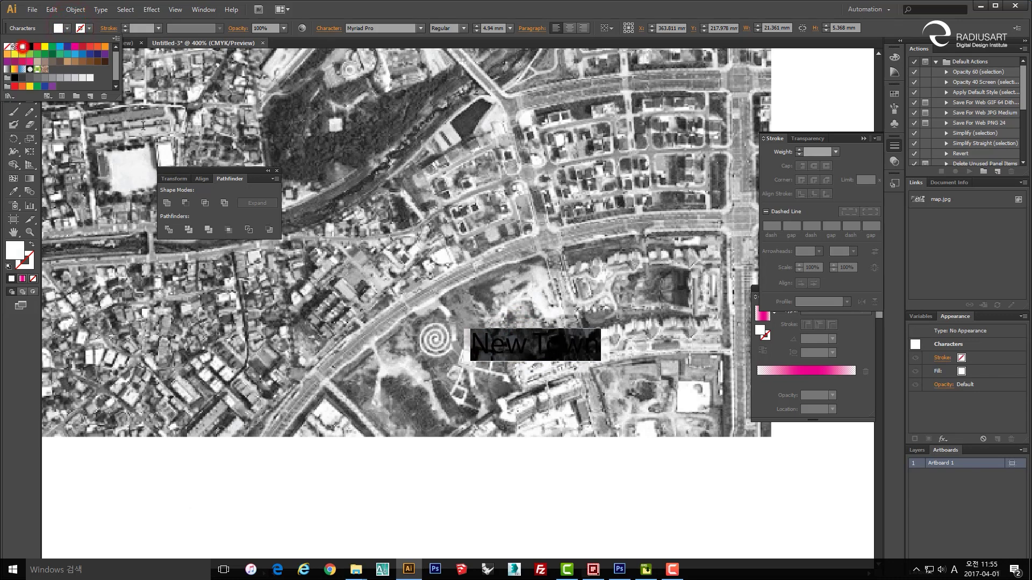
key("Escape")
key("Escape")
key("Escape")
- Set the fill of the box behind the New Town text to black (000000)
left_click(450, 391)
double_click(460, 349)
key("Escape")
left_click(468, 352)
key("Escape")
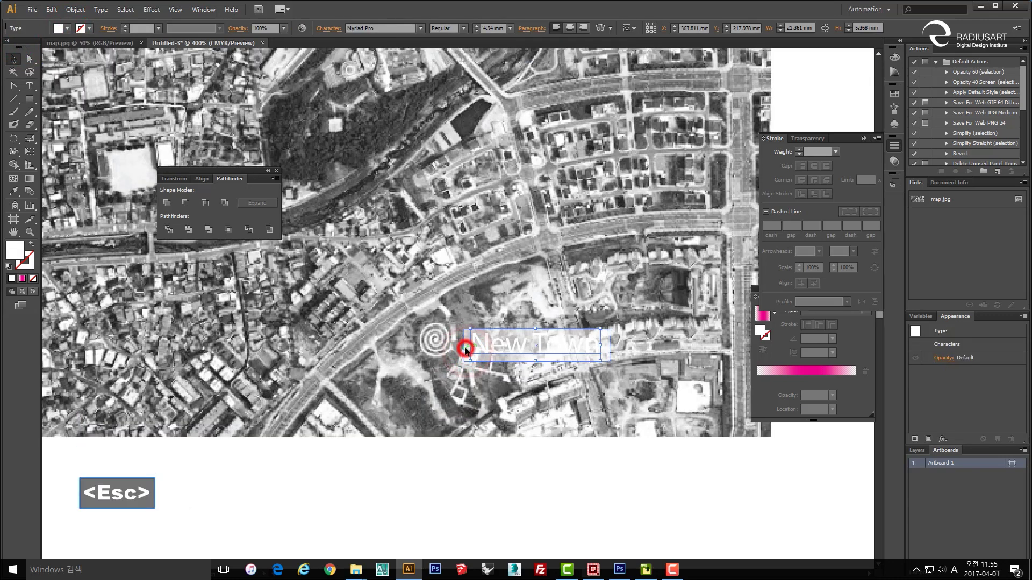
left_click(457, 348)
left_click(457, 343)
double_click(15, 250)
left_click(254, 304)
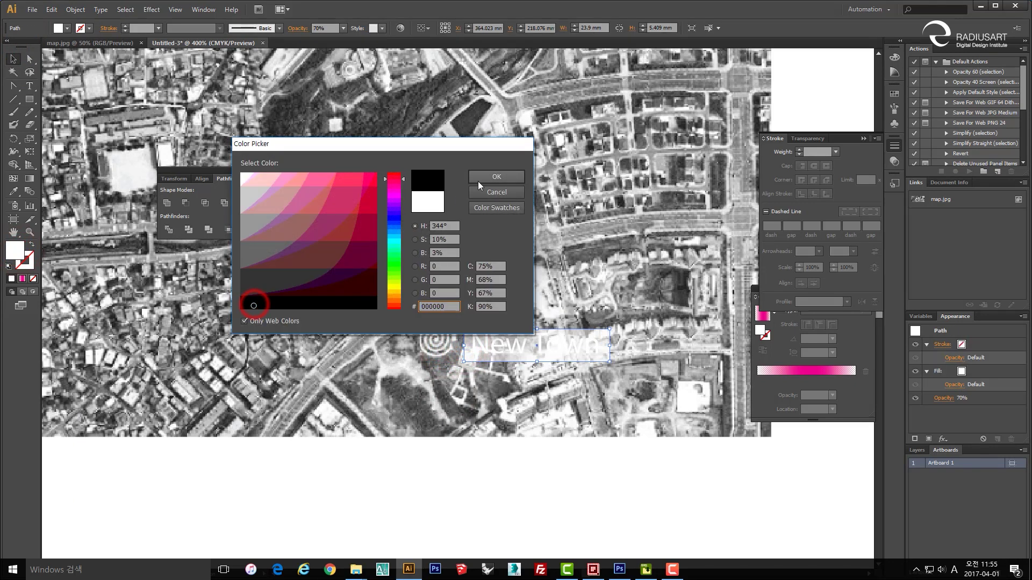
left_click(478, 182)
left_click(468, 317)
- Place a copy of the New Town label with its black box just south of the SITE area
scroll(375, 308, "down", 2)
left_click_drag(268, 278, 438, 279)
scroll(439, 278, "down", 1)
left_click_drag(639, 351, 584, 327)
left_click(543, 300)
left_click_drag(540, 299, 285, 282)
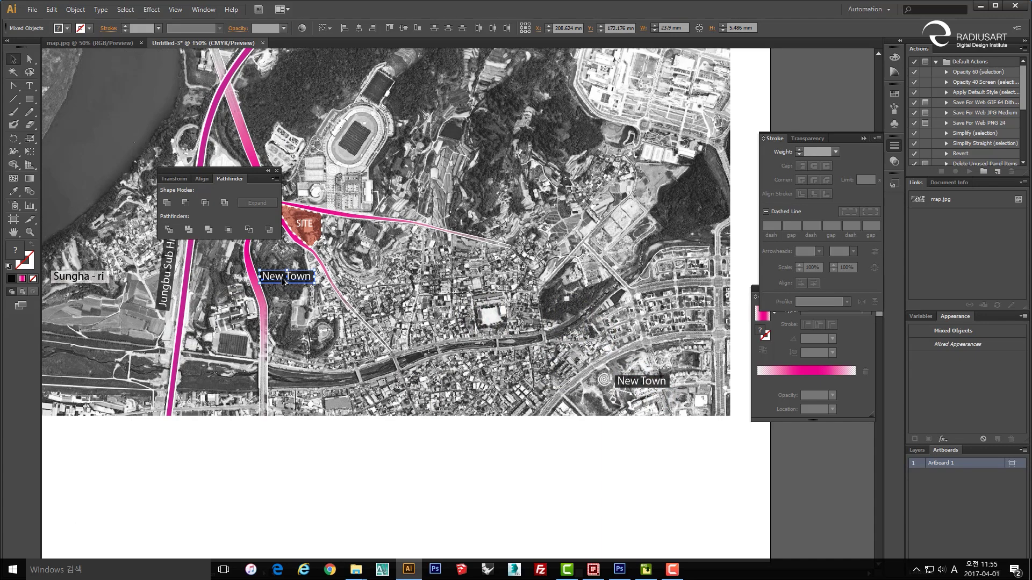
- Replace the text of the copied label below SITE with "Dalsung Public Gymnasium"
scroll(285, 281, "up", 3)
left_click_drag(285, 280, 445, 312)
left_click(431, 335)
double_click(428, 310)
triple_click(527, 310)
type("Dal")
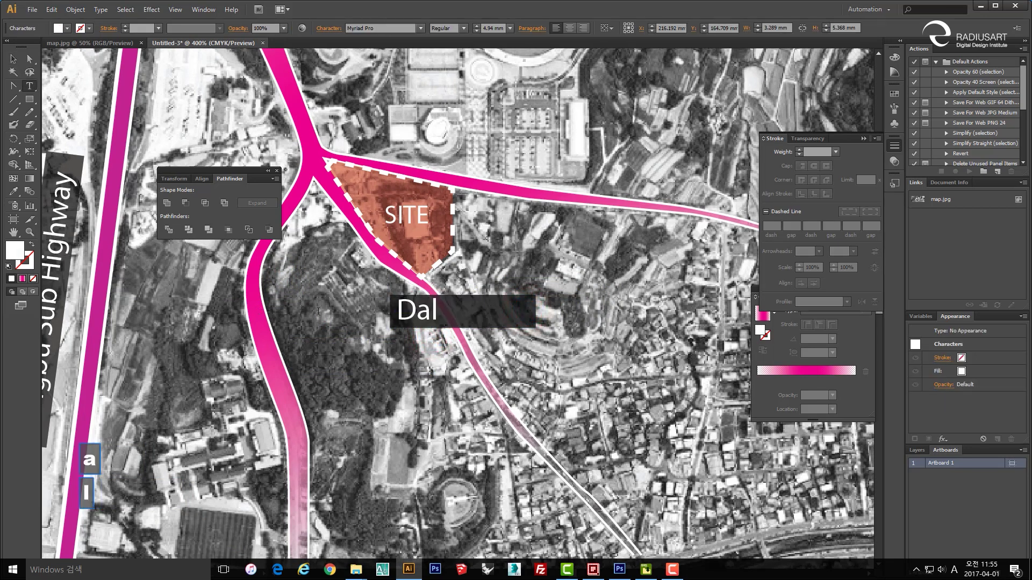
type("sung")
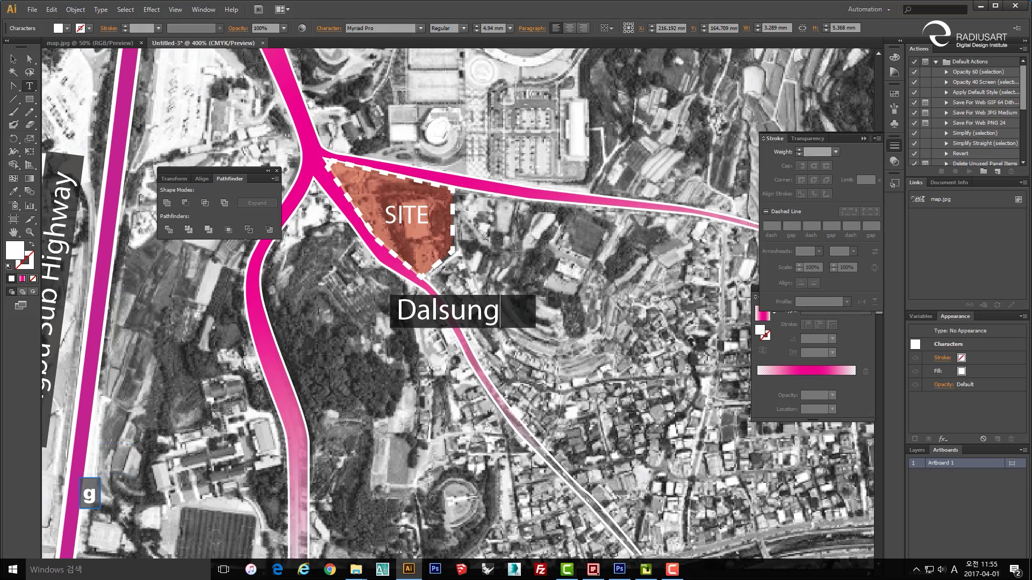
key("space")
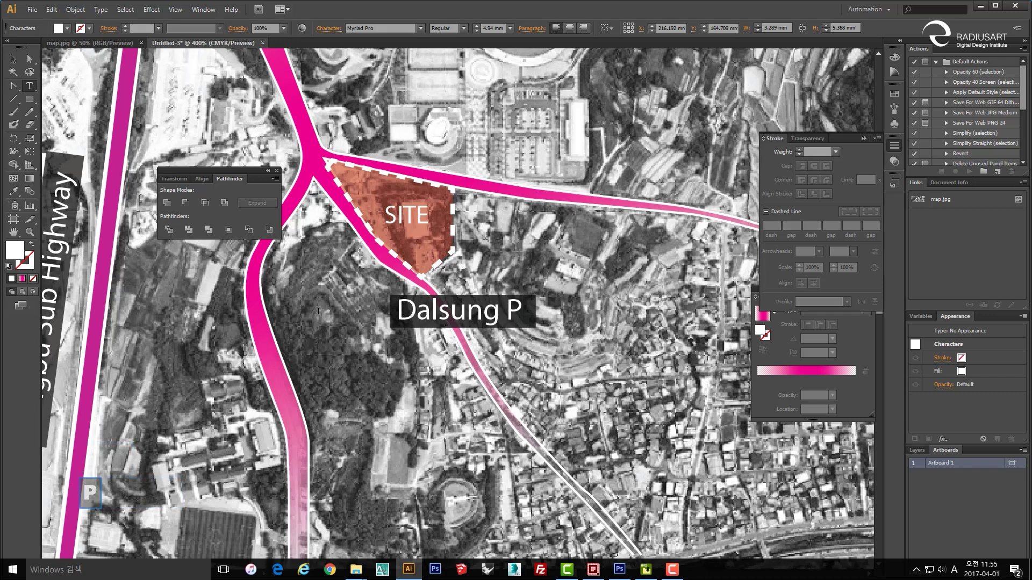
key("BackSpace")
key("BackSpace")
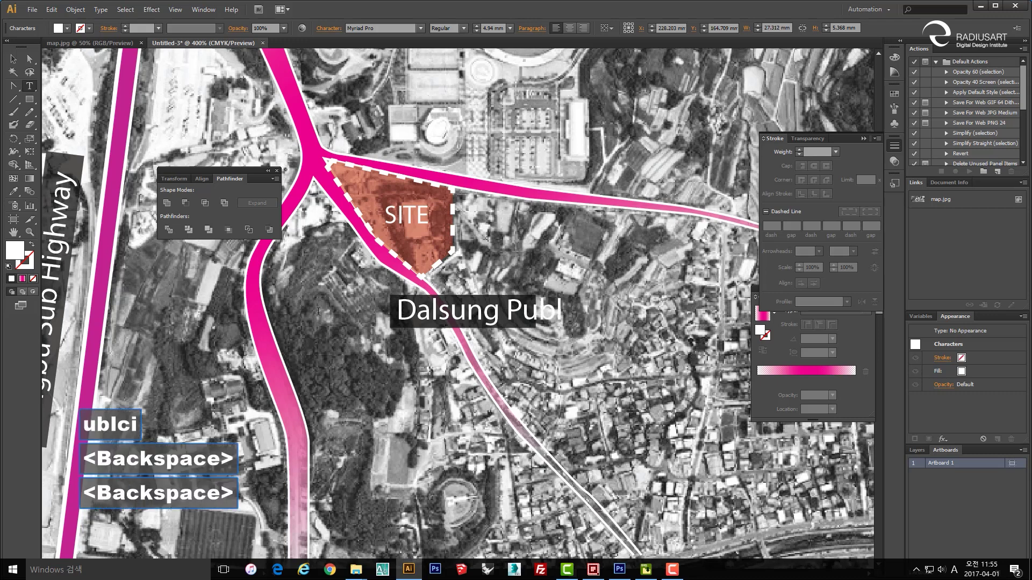
type("ic ")
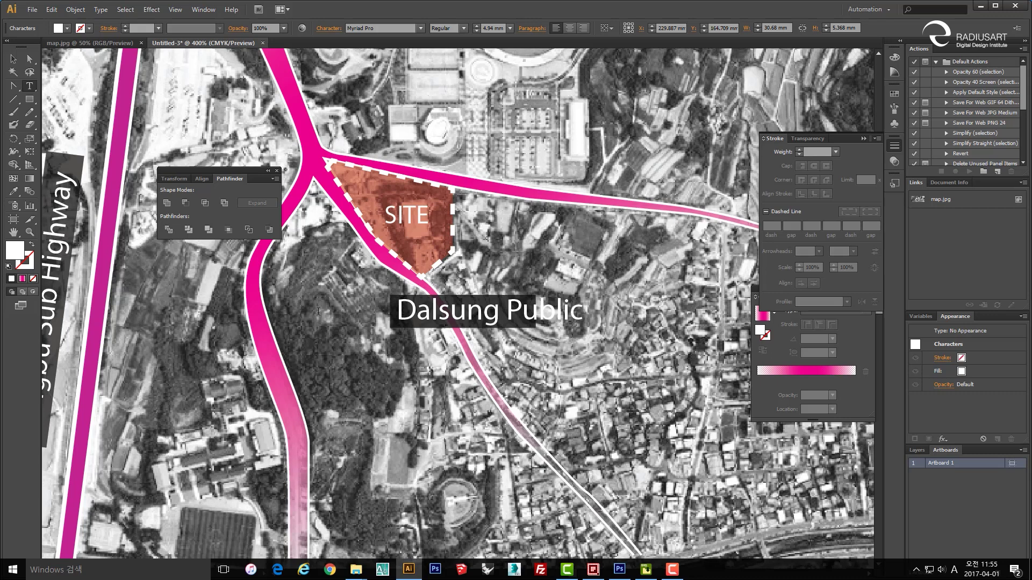
type("Gy")
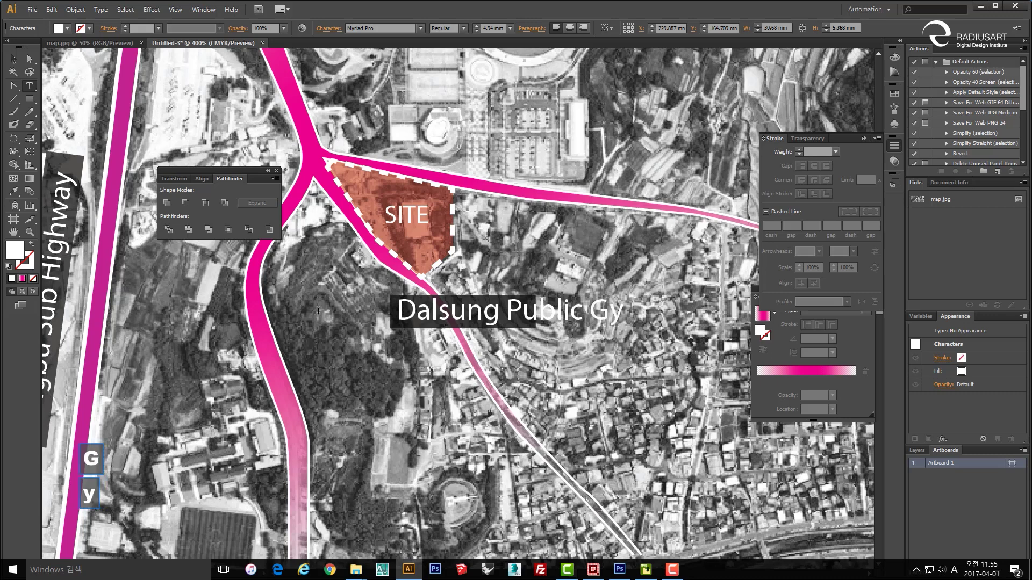
type("mna")
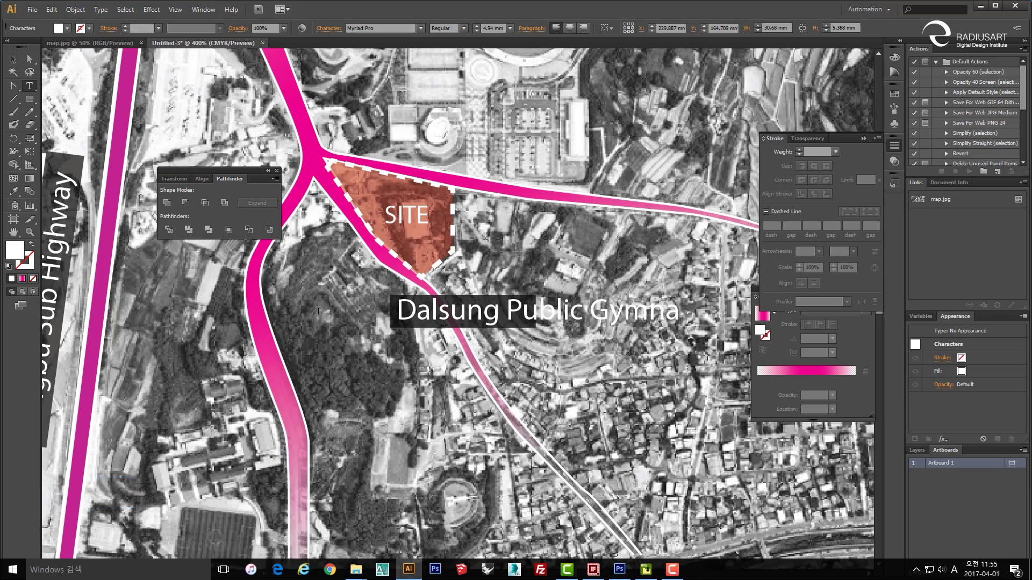
type("si")
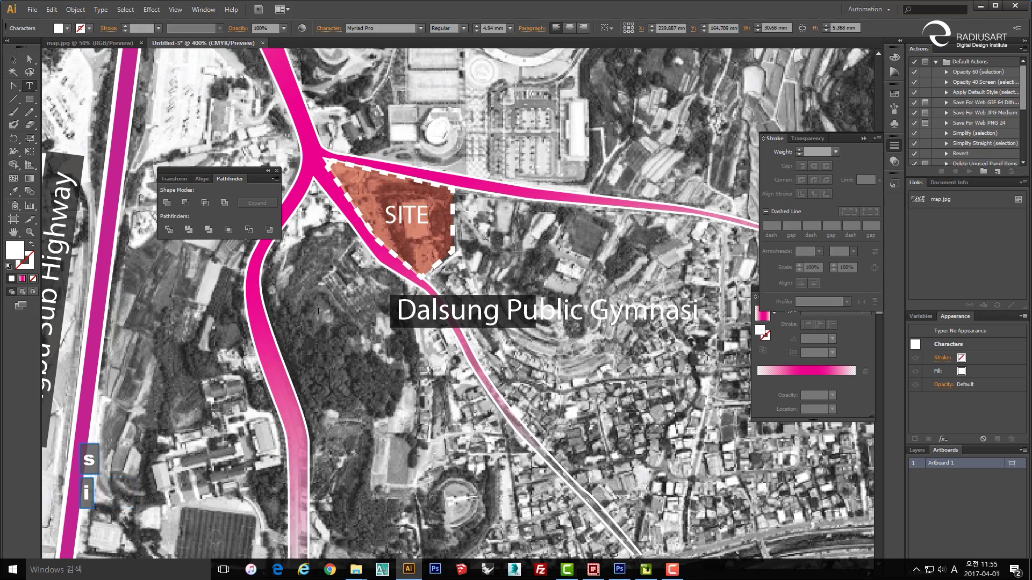
type("ujm")
key("BackSpace")
key("BackSpace")
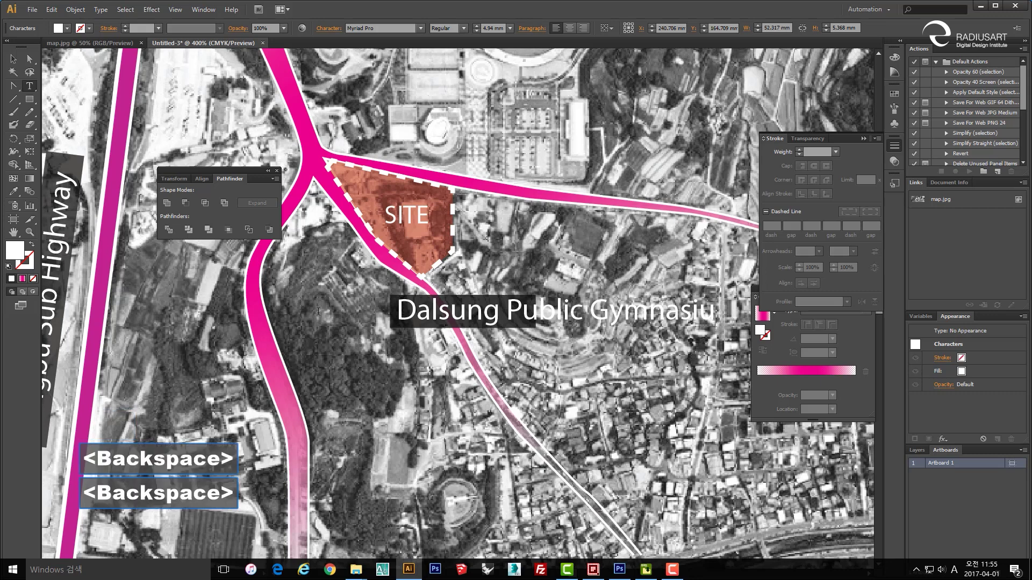
type("m")
key("Escape")
key("Escape")
- Widen the black box behind the Dalsung Public Gymnasium label to cover the whole text
key("space")
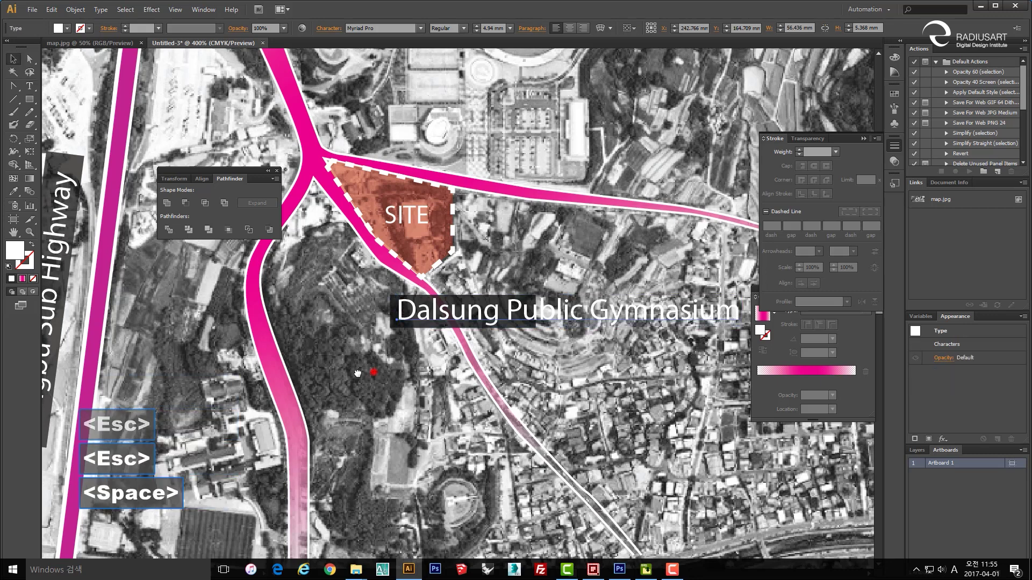
left_click_drag(395, 367, 350, 369)
left_click(345, 320)
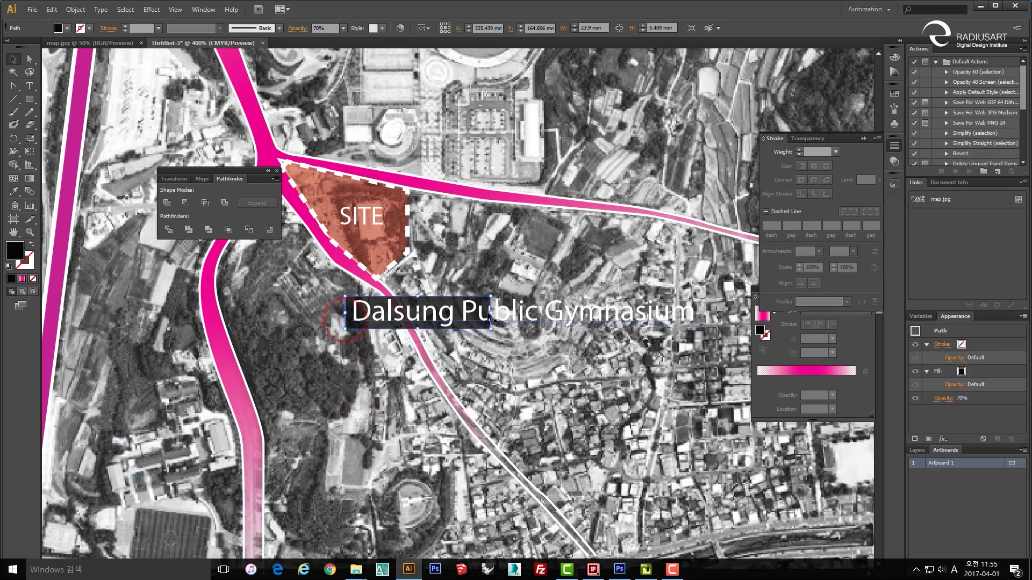
left_click_drag(490, 312, 700, 308)
left_click(650, 366)
scroll(597, 341, "down", 1)
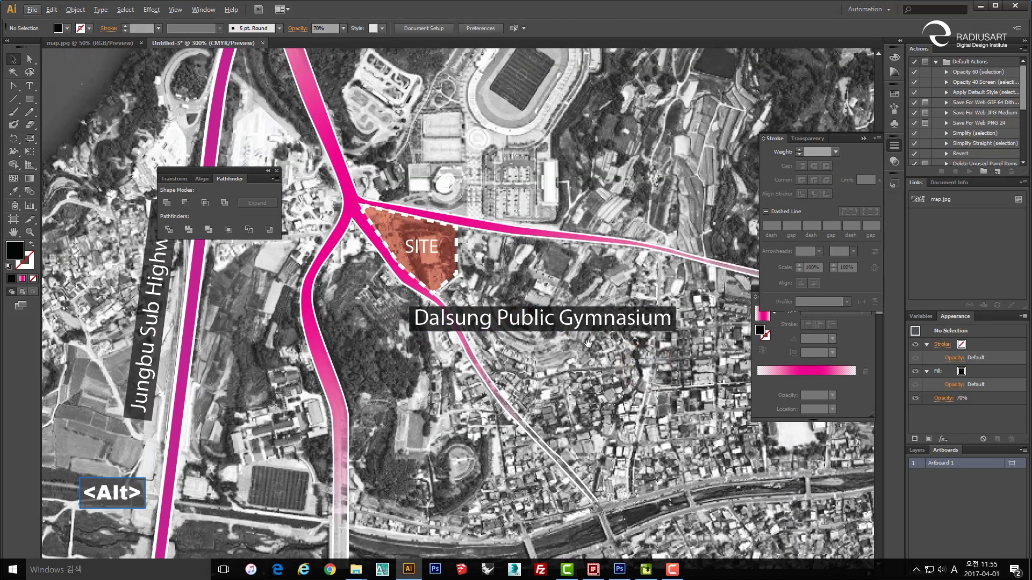
- Shift the Dalsung Public Gymnasium label with its box slightly down and west, and enlarge it proportionally by about a third
key("space")
left_click_drag(593, 342, 582, 375)
left_click_drag(530, 352, 486, 367)
left_click_drag(628, 353, 722, 343)
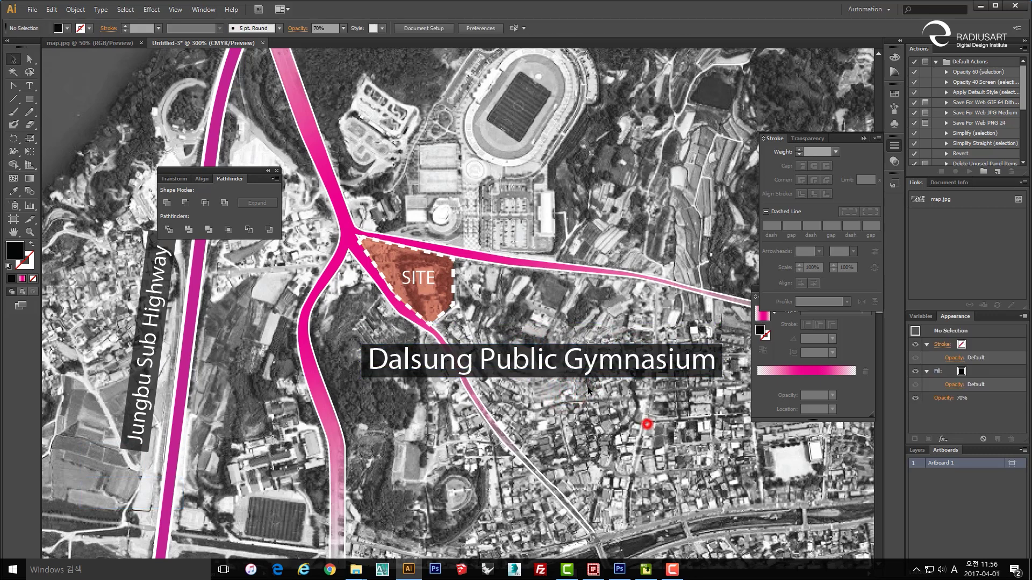
left_click(646, 424)
- Move the enlarged Dalsung Public Gymnasium label with its box slightly to the west
scroll(646, 424, "down", 3)
key("space")
left_click_drag(645, 424, 546, 371)
scroll(546, 370, "up", 3)
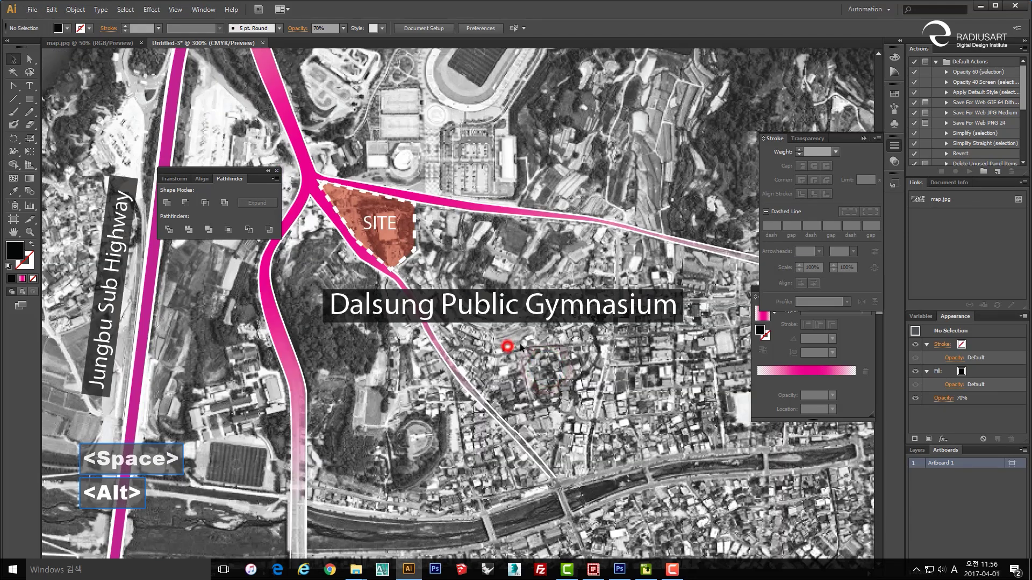
left_click_drag(538, 308, 513, 312)
left_click(515, 344)
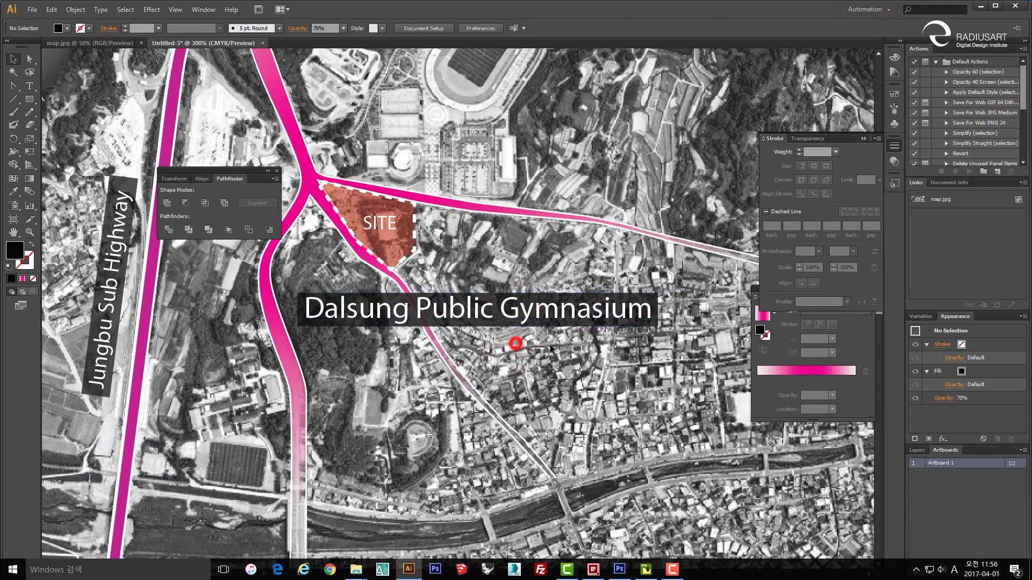
left_click_drag(649, 323, 646, 369)
key("ctrl+z")
left_click(660, 360)
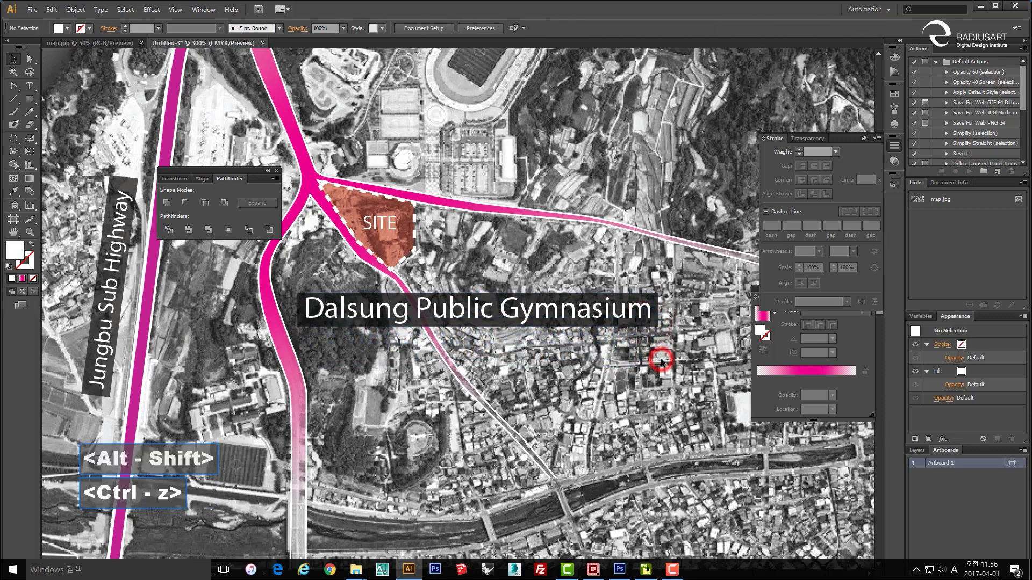
left_click_drag(594, 272, 591, 336)
scroll(489, 311, "down", 2)
mouse_move(489, 311)
left_mouse_down()
mouse_move(402, 274)
mouse_move(422, 246)
mouse_move(495, 278)
mouse_move(450, 339)
mouse_move(468, 325)
mouse_move(493, 325)
left_mouse_up()
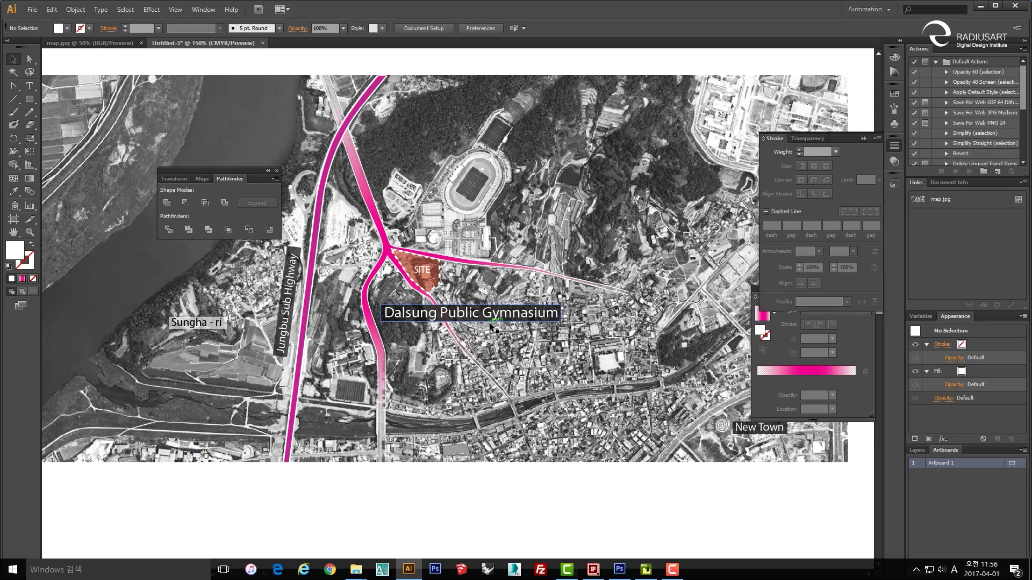
left_click_drag(491, 326, 492, 327)
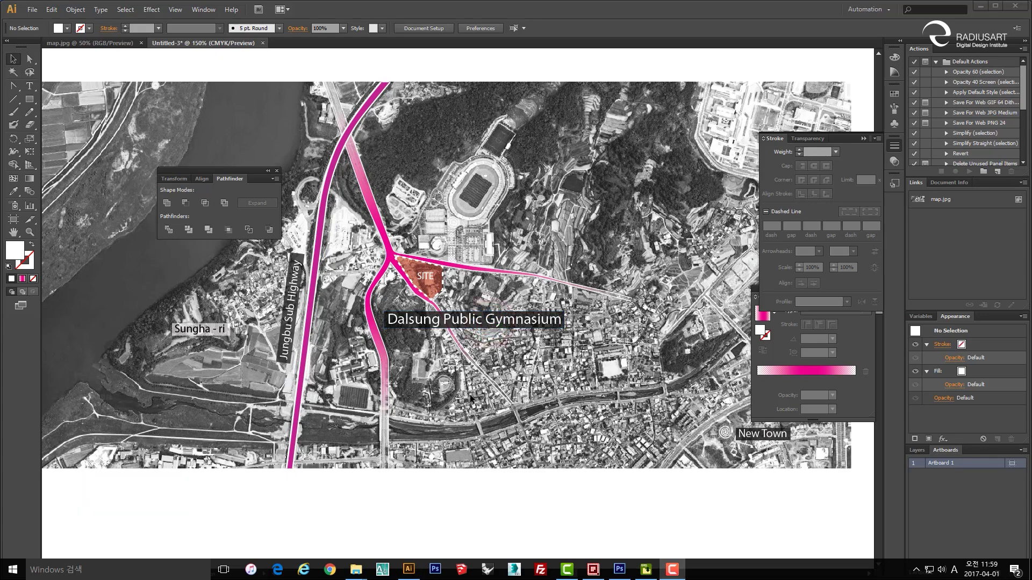
- Duplicate the Dalsung Public Gymnasium label together with its black box straight down, below the original
scroll(467, 327, "up", 2)
left_click(467, 314)
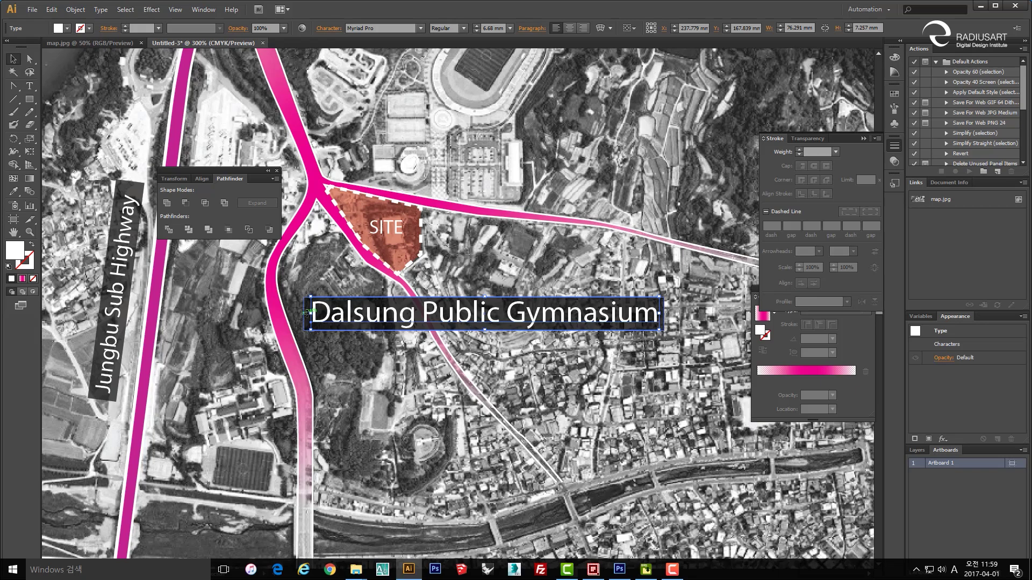
scroll(299, 318, "up", 2)
left_click(365, 318, "shift")
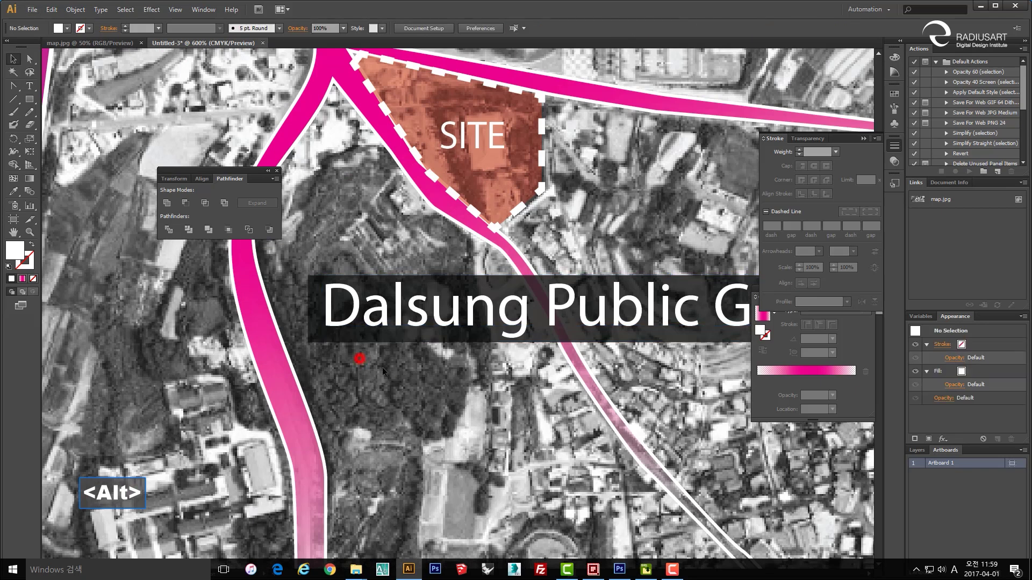
left_click_drag(430, 316, 430, 445, "alt+shift")
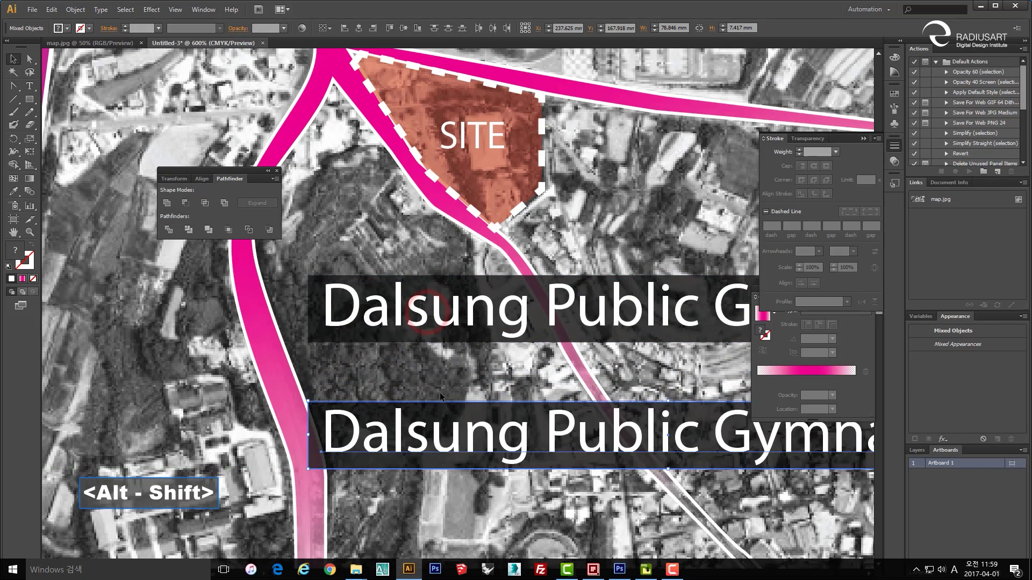
- Replace the text of the lower label copy with "Site Condition & Traffic System"
scroll(430, 445, "down", 2)
left_click_drag(496, 458, 470, 409)
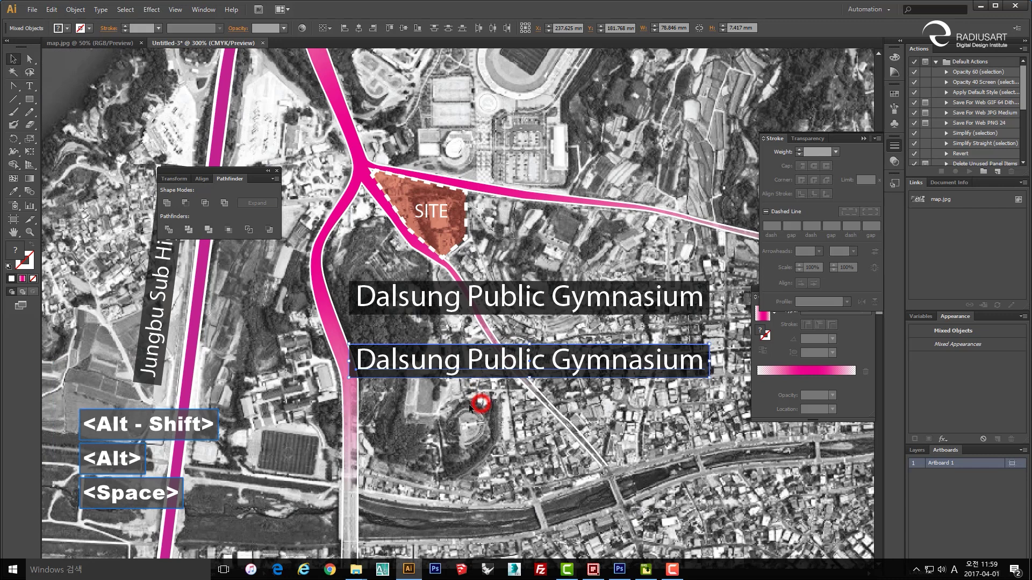
double_click(454, 363)
key("ctrl+a")
type("S")
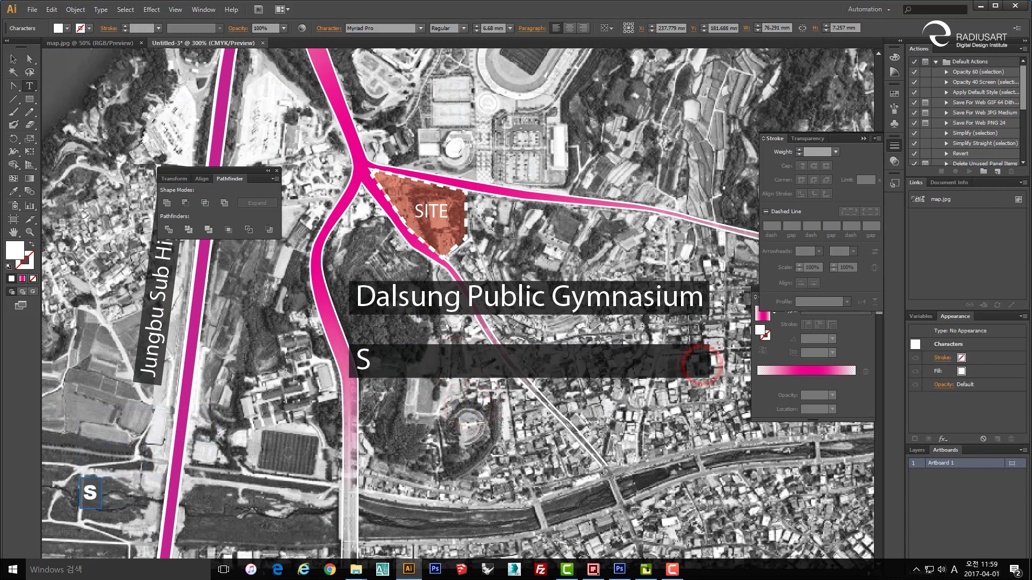
type("ite Co")
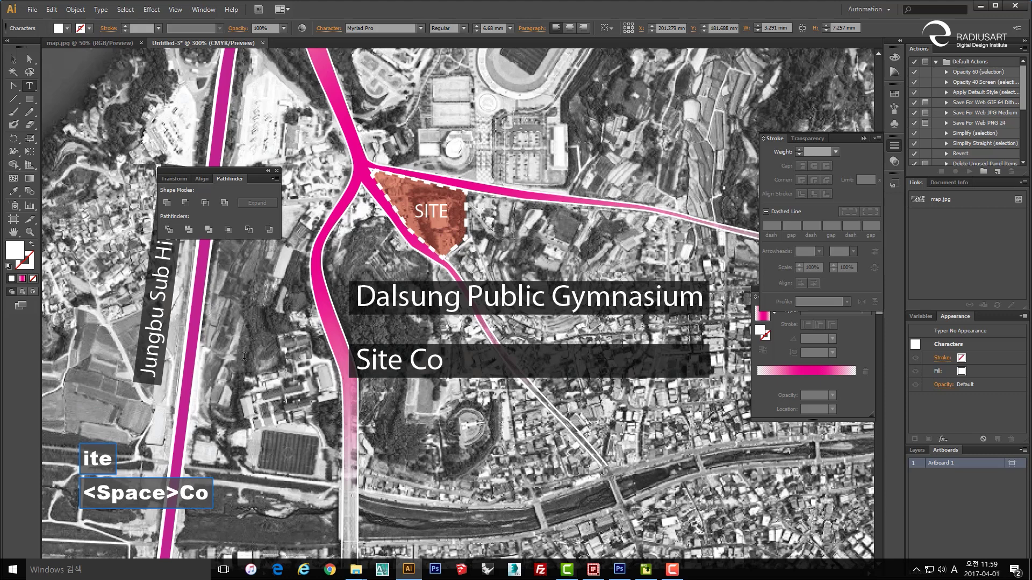
type("ndition")
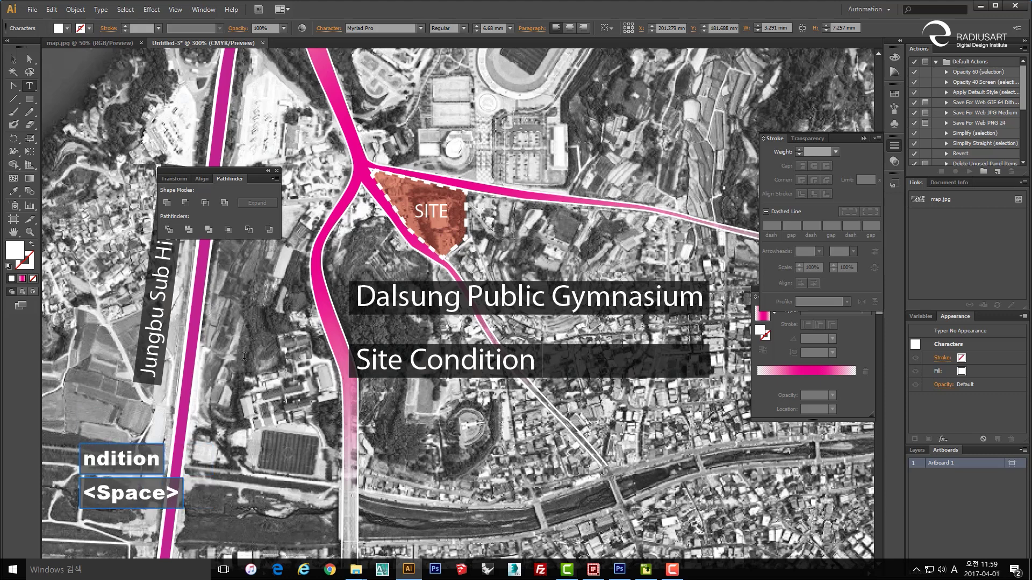
type(" & ")
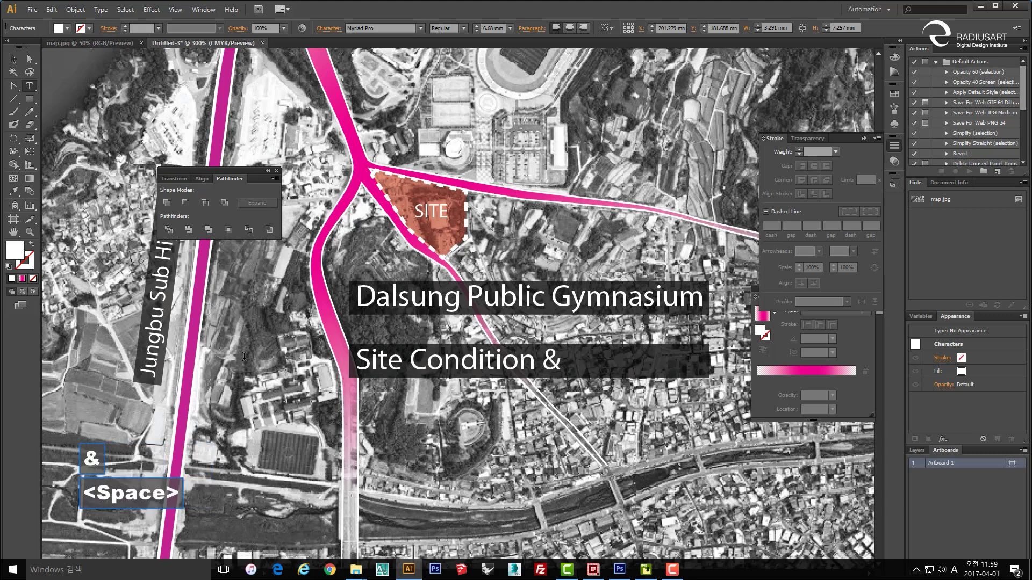
type("Traffic ")
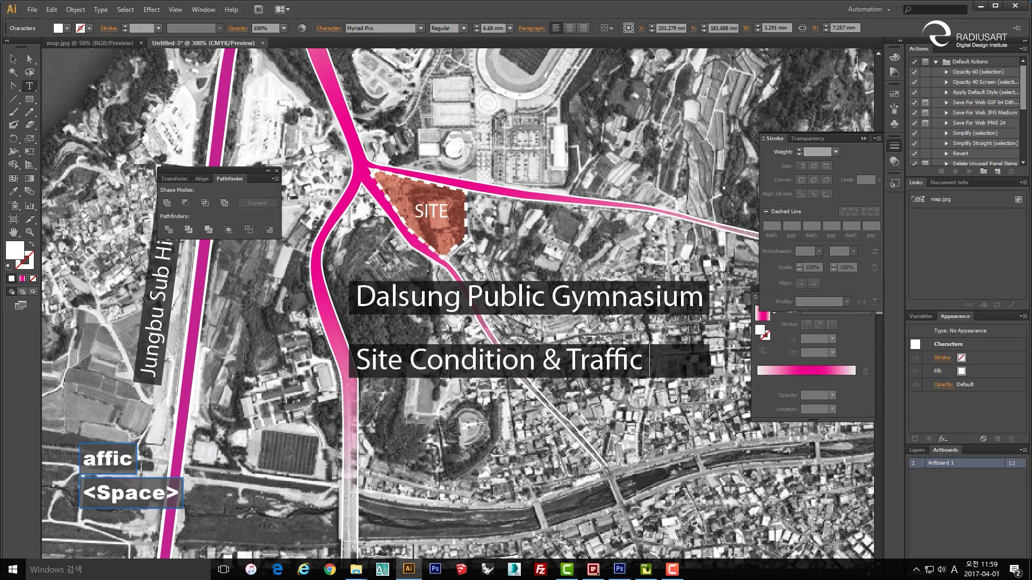
type("Sysyem")
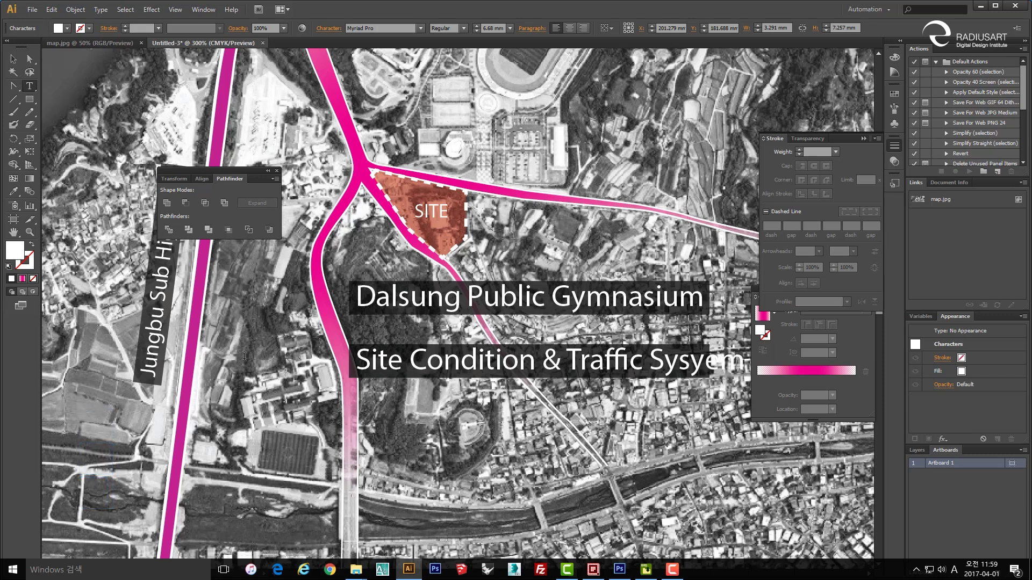
key("BackSpace")
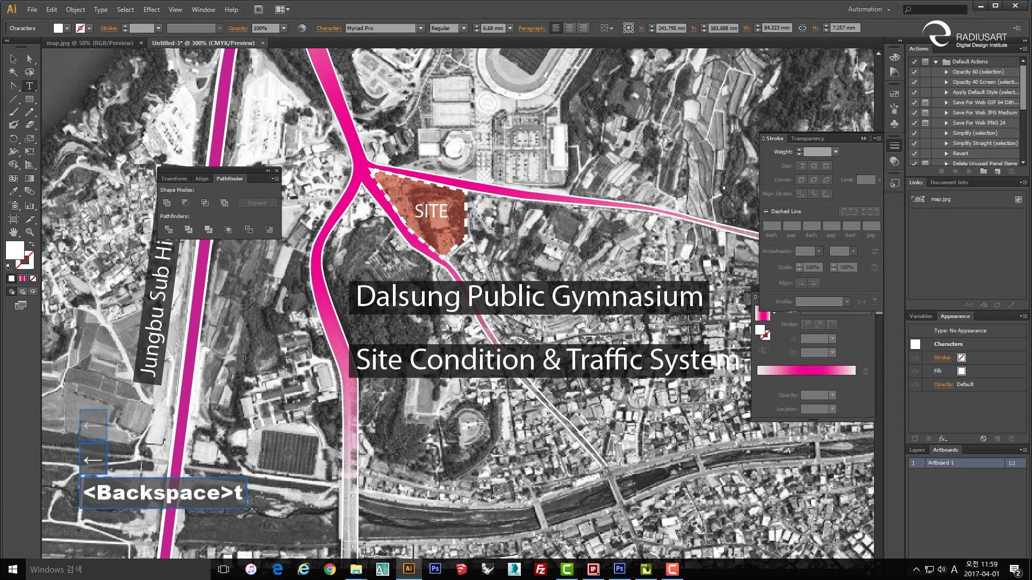
key("Escape")
- Scale the Site Condition & Traffic System text down to about two thirds and fit its black box to it
key("space")
left_click_drag(534, 320, 422, 326)
left_click(558, 410)
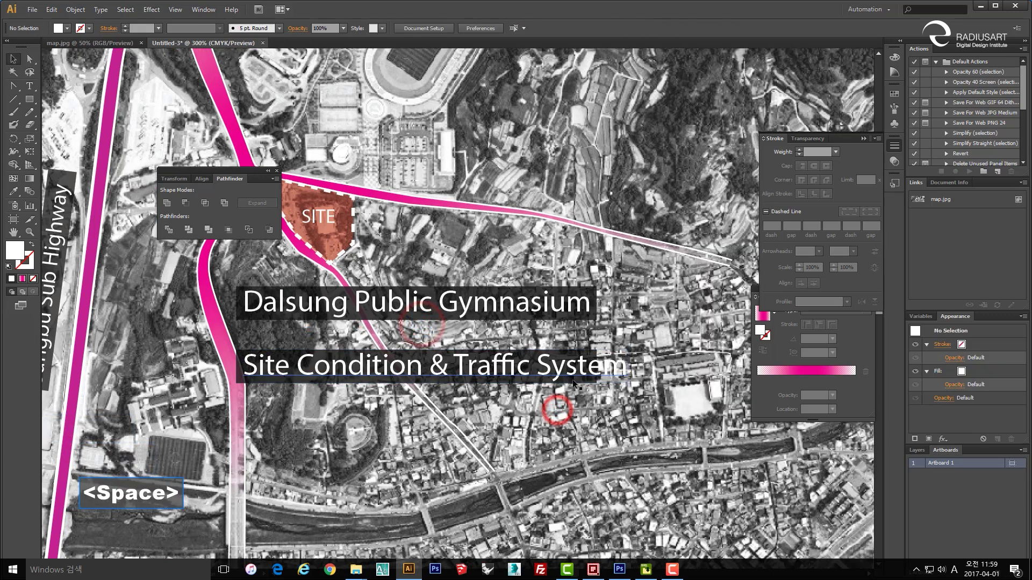
left_click(576, 383)
left_click_drag(596, 367, 470, 364)
left_click(479, 423)
- Move the Site Condition & Traffic System label with its box to sit centred directly under the Dalsung Public Gymnasium label
left_click_drag(394, 415, 374, 366)
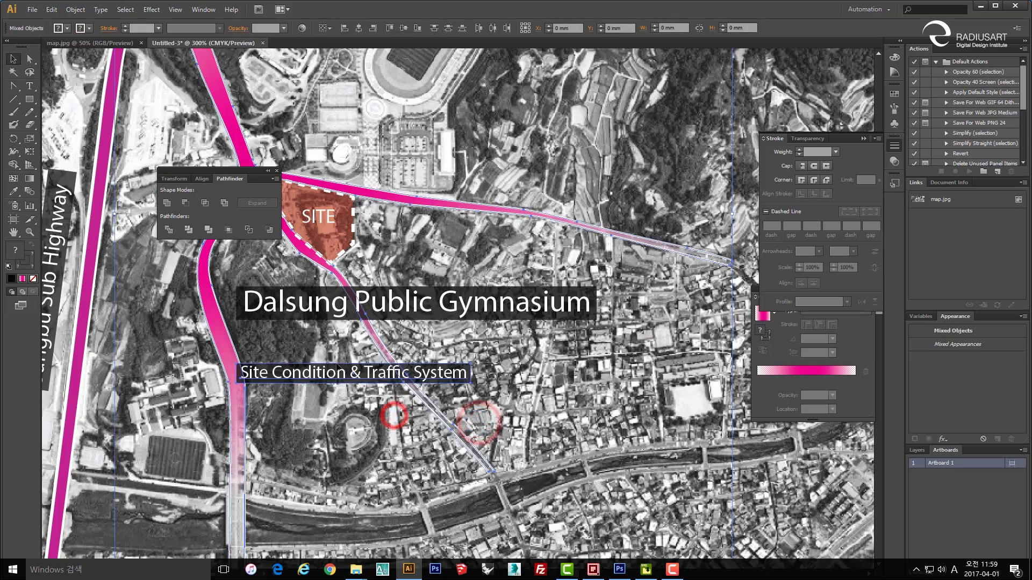
left_click(352, 404)
left_click_drag(342, 406, 541, 349)
left_click(365, 399)
- Examine the annotated map as a whole, checking the labels and roads around SITE
scroll(319, 368, "down", 1)
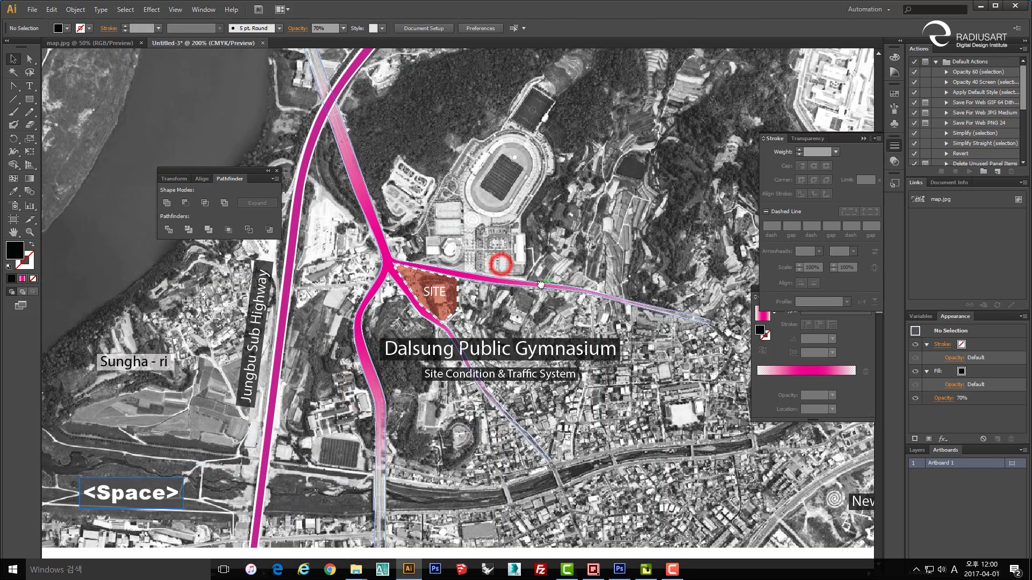
scroll(547, 257, "down", 1)
left_click_drag(508, 252, 471, 262)
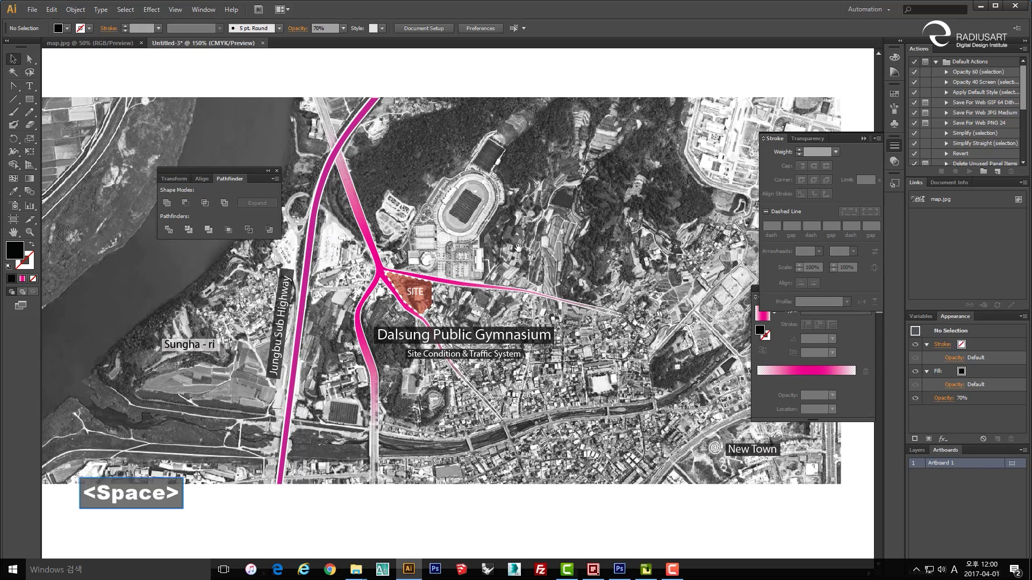
scroll(533, 239, "down", 1)
scroll(534, 240, "up", 1)
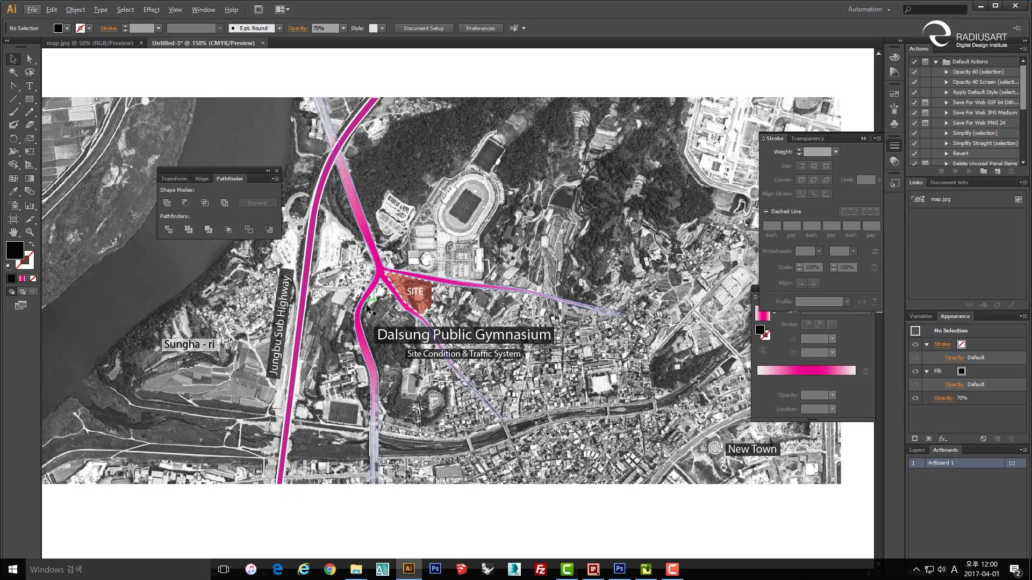
scroll(420, 292, "up", 1)
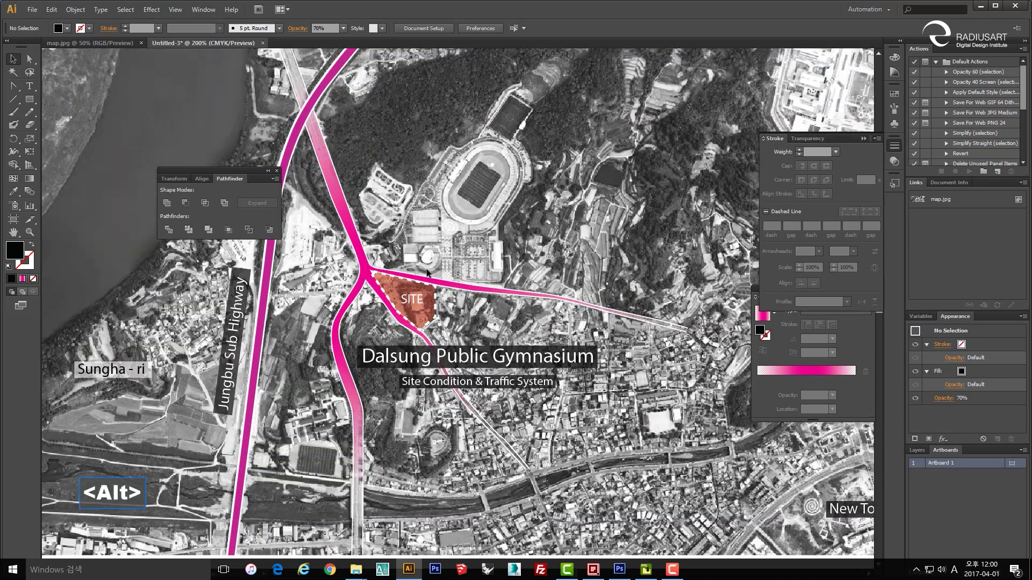
key("space")
left_click_drag(487, 218, 470, 239)
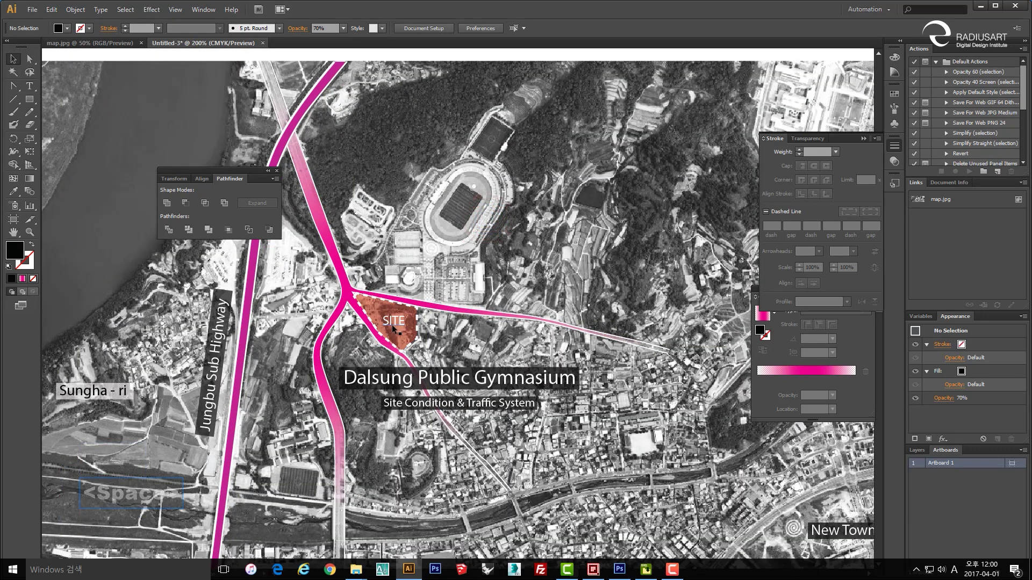
- Draw a black-filled circle about 39 mm in diameter over the stadium north of SITE with the Ellipse tool
scroll(393, 325, "up", 2)
key("space")
left_click_drag(471, 231, 427, 312)
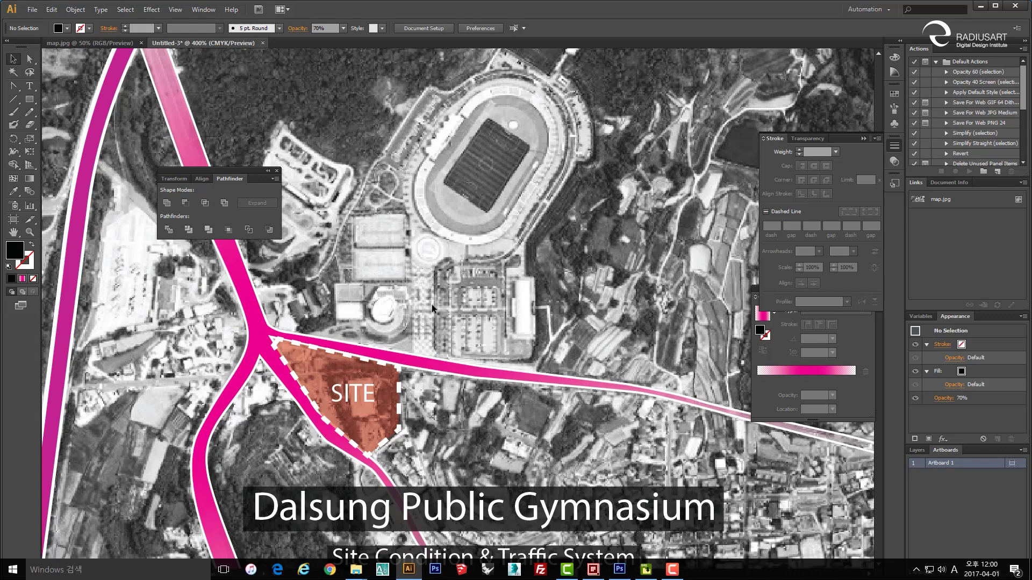
key("space")
left_click_drag(431, 305, 449, 300)
key("space")
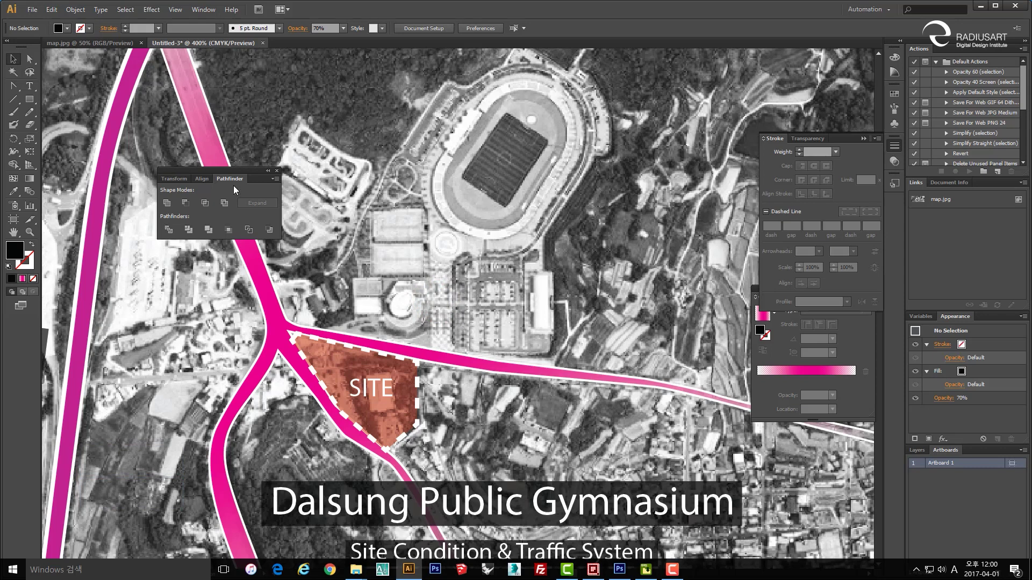
left_click_drag(31, 102, 62, 128)
mouse_move(463, 205)
left_mouse_down()
mouse_move(592, 295)
mouse_move(579, 289)
left_mouse_up()
key("space")
key("v")
- Duplicate the stadium circle onto SITE and shrink the copy to about 24 mm in diameter, enclosing the site area
left_click_drag(483, 265, 379, 428)
key("space")
key("space")
left_click_drag(466, 339, 479, 256)
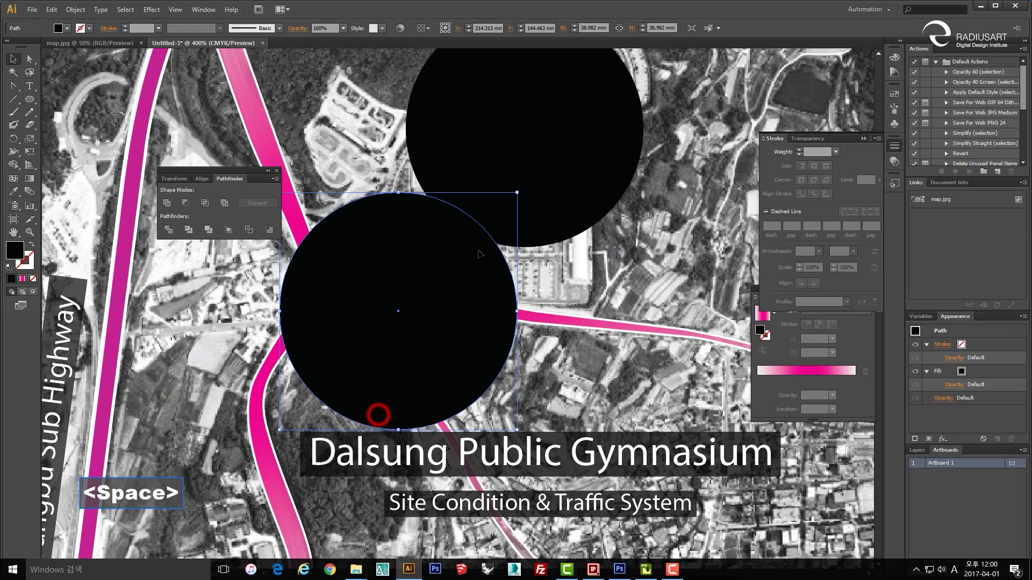
left_click_drag(517, 194, 503, 242, "alt+shift")
left_click_drag(454, 305, 457, 339)
left_click_drag(472, 271, 503, 269, "alt")
left_click_drag(546, 224, 523, 292)
- Swap fill and stroke on both the stadium circle and the SITE circle, giving them black outlines without fill
left_click(524, 234)
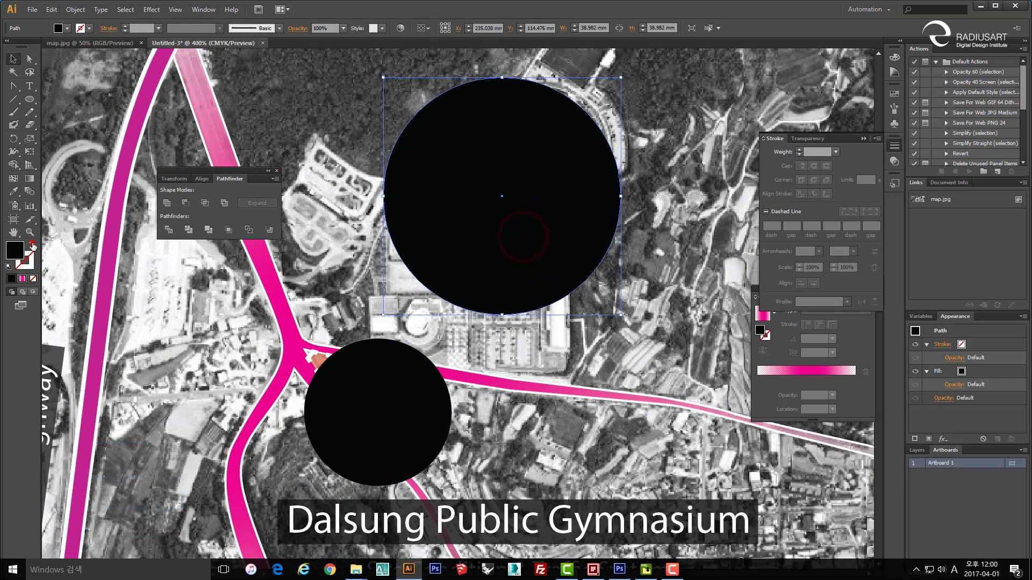
left_click(32, 245)
left_click(652, 295)
left_click(378, 396)
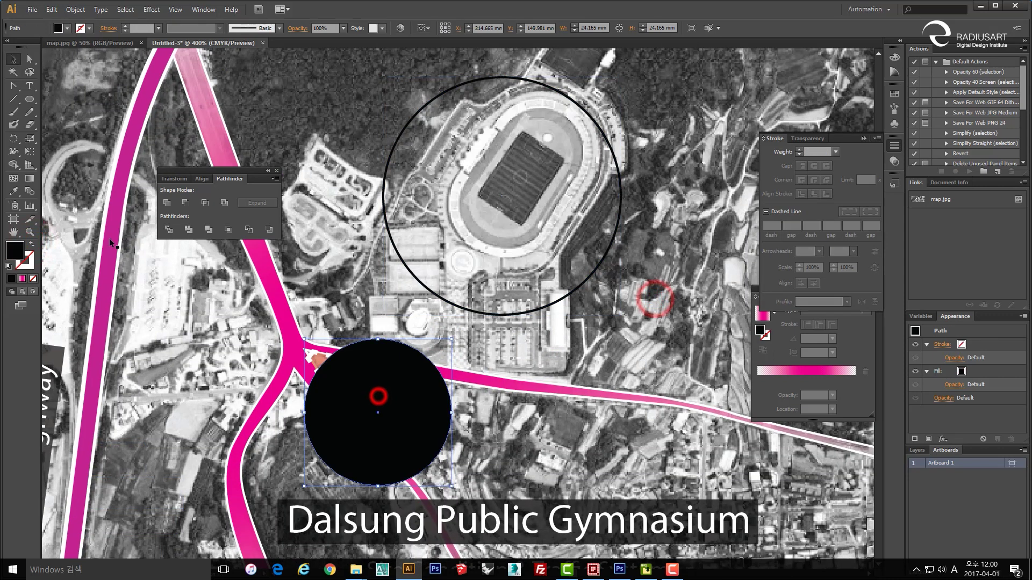
left_click(32, 245)
left_click(205, 203)
key("alt")
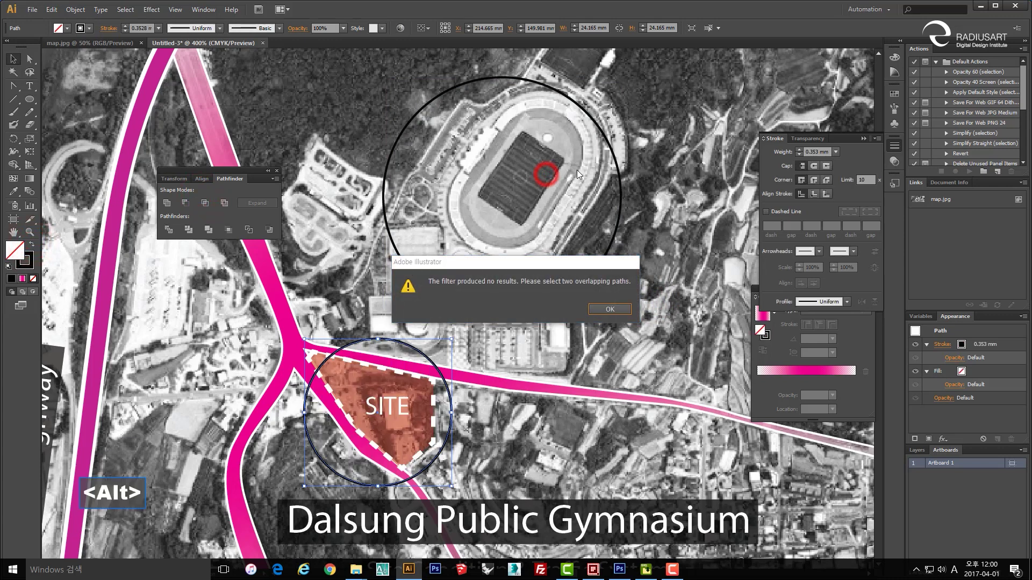
key("Escape")
- Set the stadium circle's stroke weight to 0.5 mm and turn it into a dashed line
left_click(607, 138)
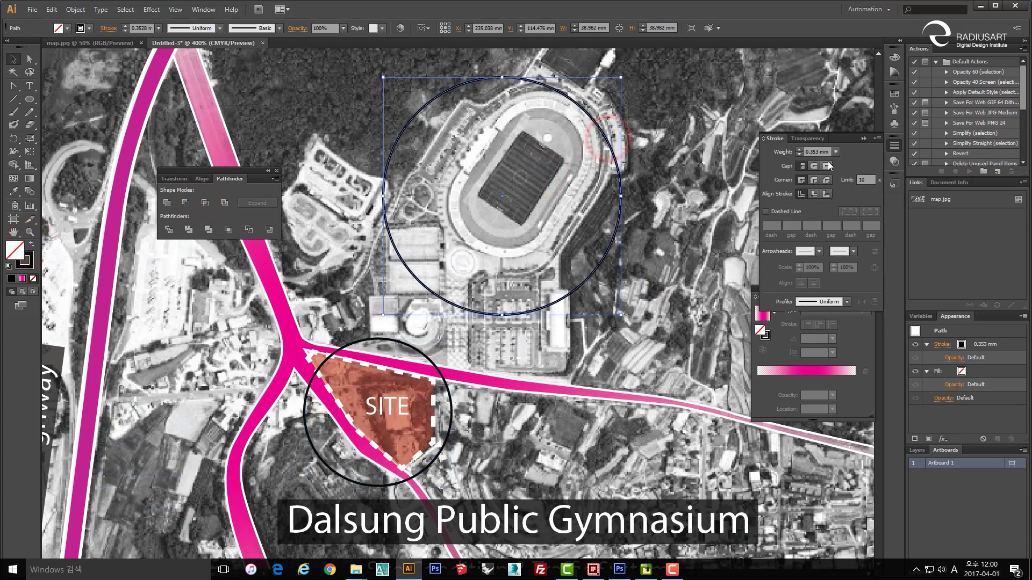
left_click(836, 152)
left_click(852, 197)
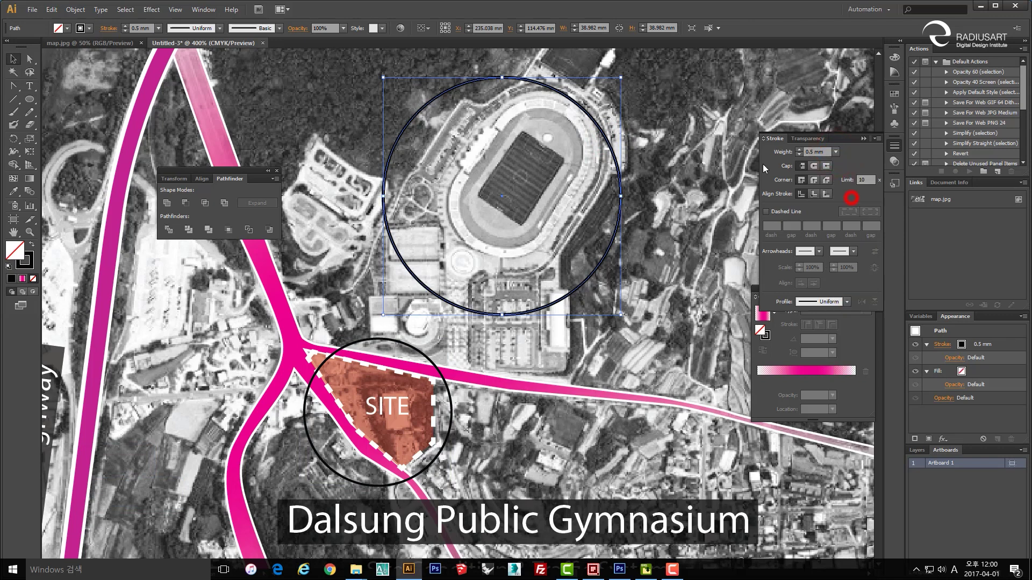
left_click(715, 139)
left_click(619, 167)
left_click(766, 211)
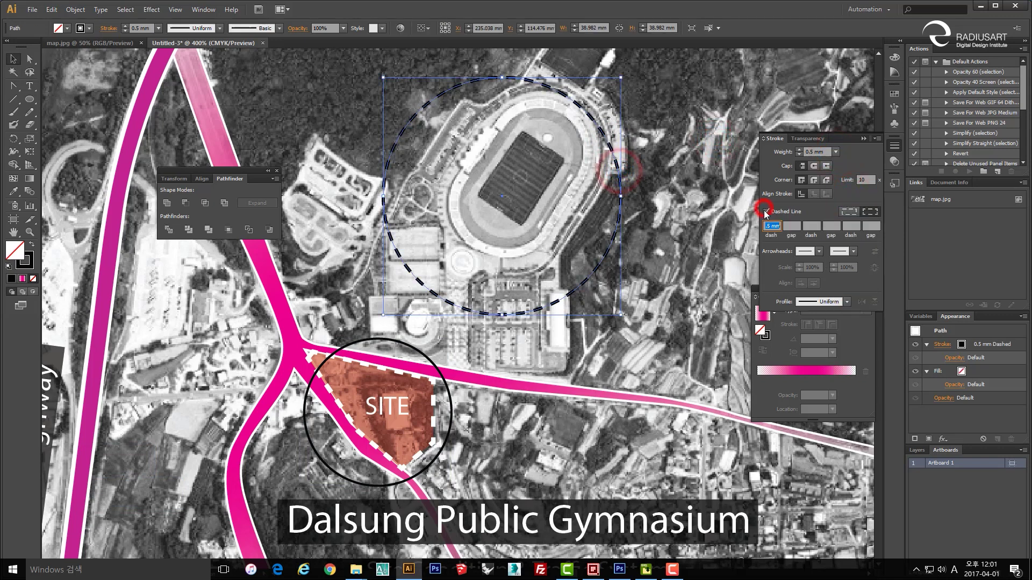
left_click(674, 266)
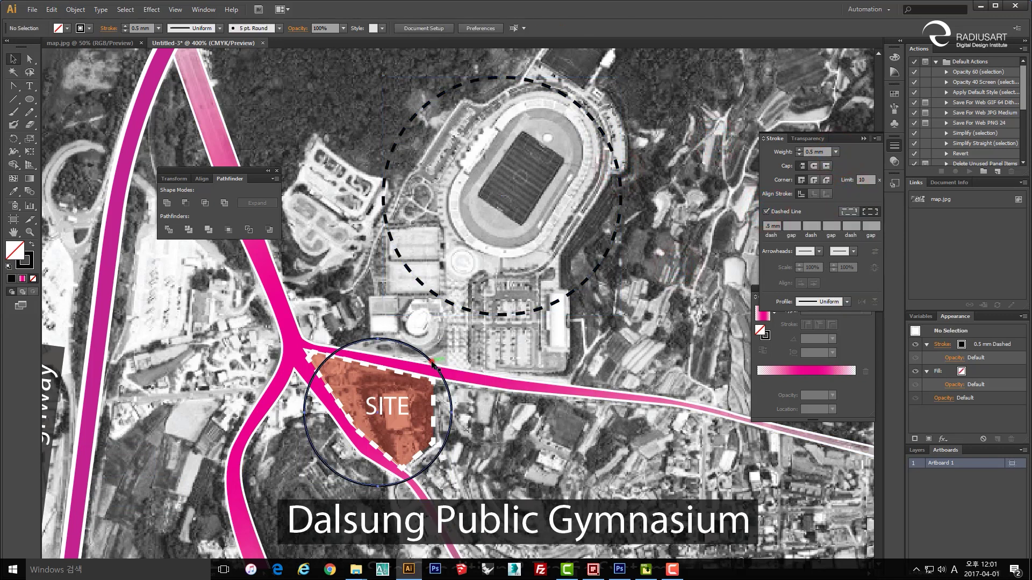
- Turn the outline of the circle around SITE into a dashed line
left_click(431, 361)
left_click(774, 211)
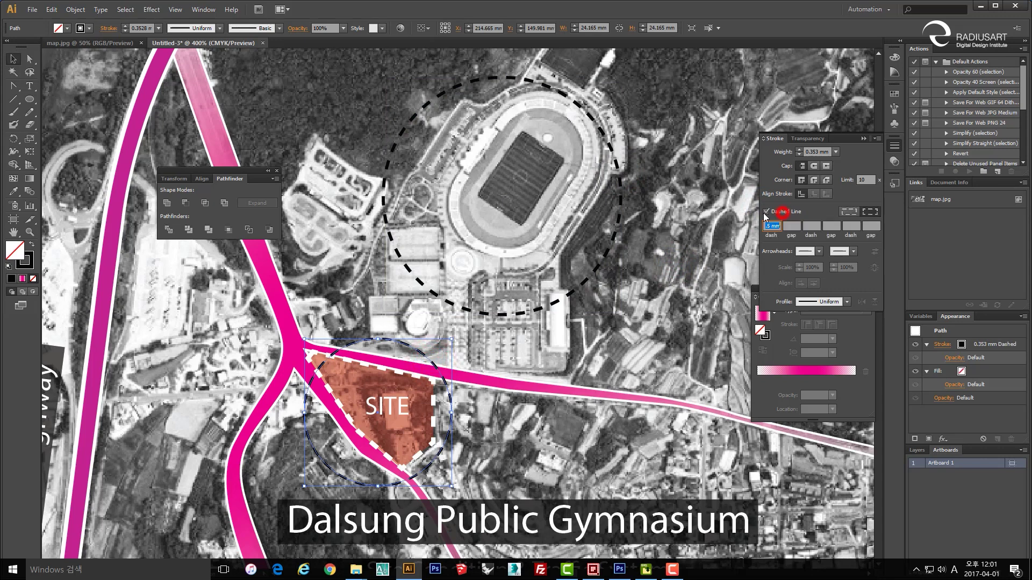
left_click(655, 325)
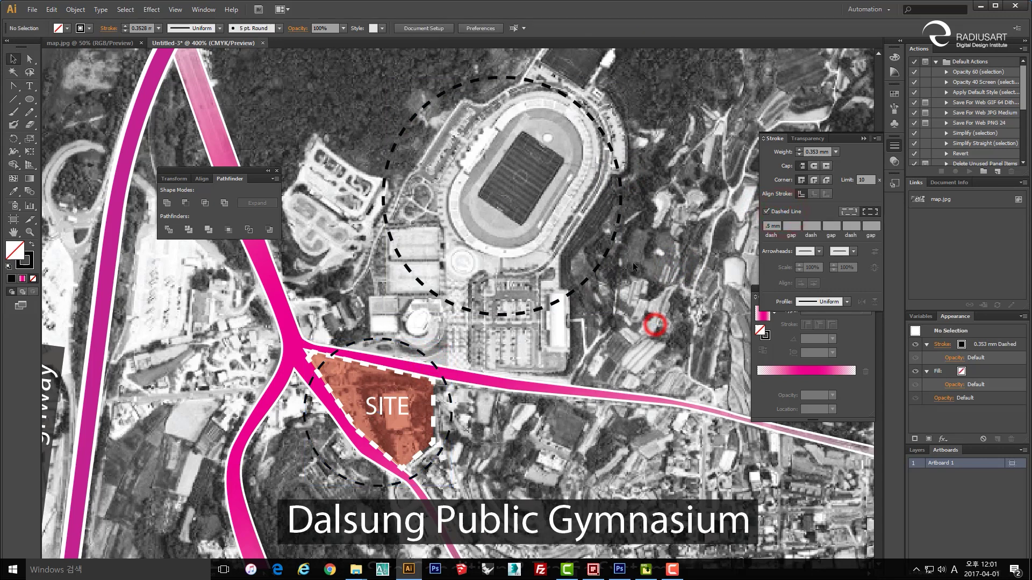
- Change the stadium circle's dashed outline to white (FFFFFF)
left_click(616, 240)
scroll(520, 252, "down", 1)
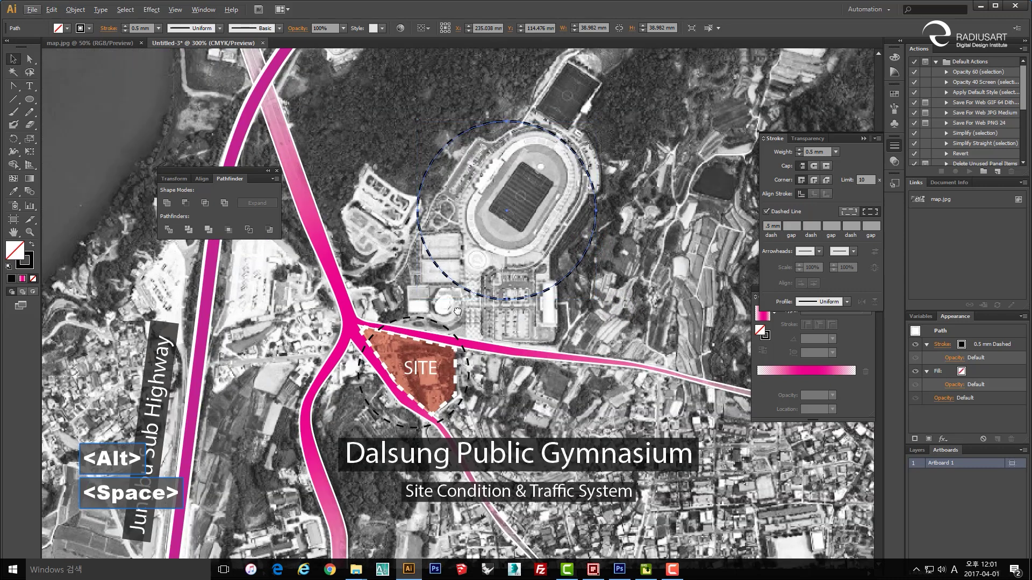
left_click_drag(458, 312, 499, 276)
left_click(586, 277)
left_click(622, 224)
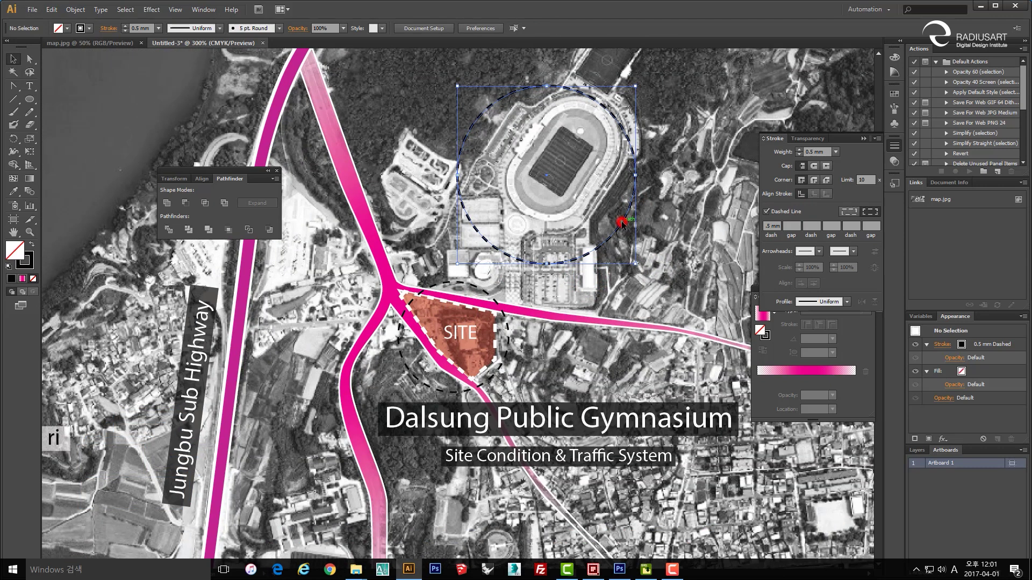
left_click_drag(568, 213, 514, 272)
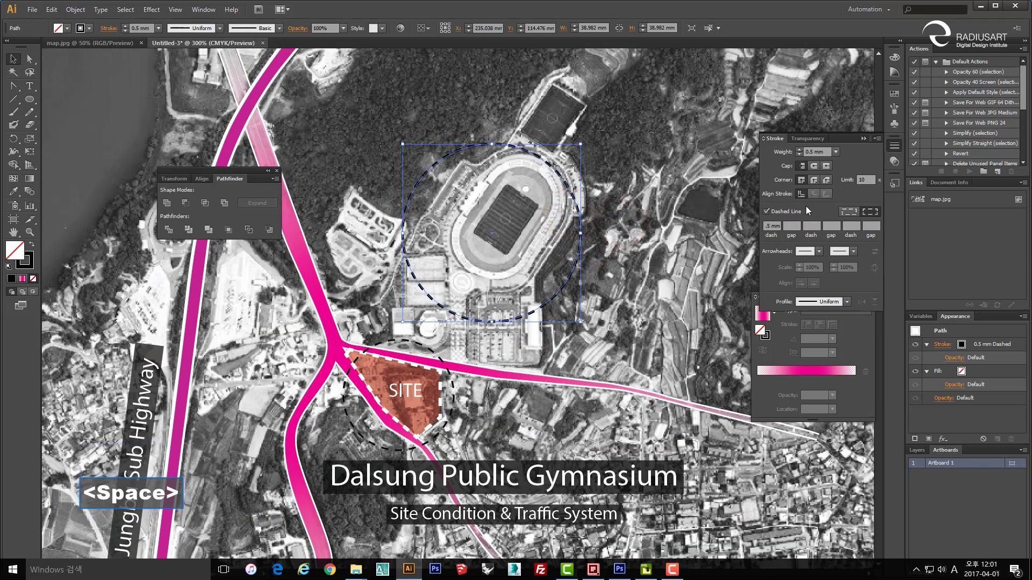
double_click(31, 259)
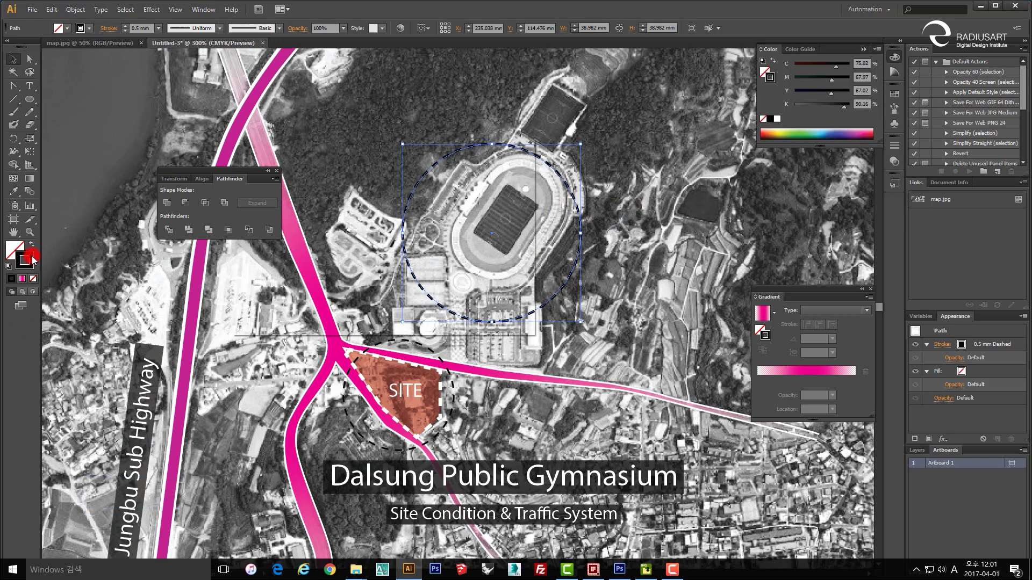
left_click(246, 178)
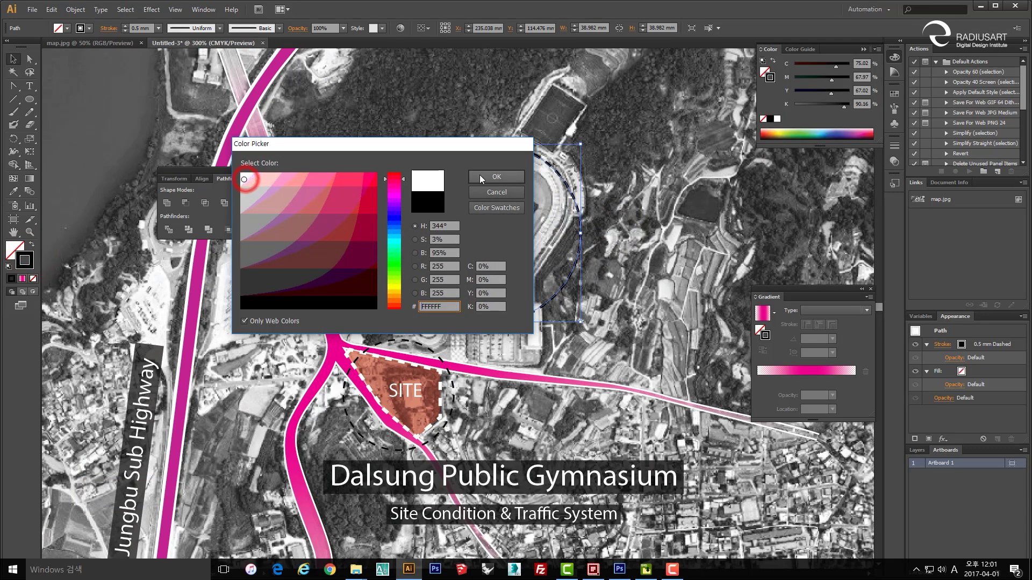
left_click(479, 176)
left_click(698, 212)
left_click_drag(615, 246, 635, 237)
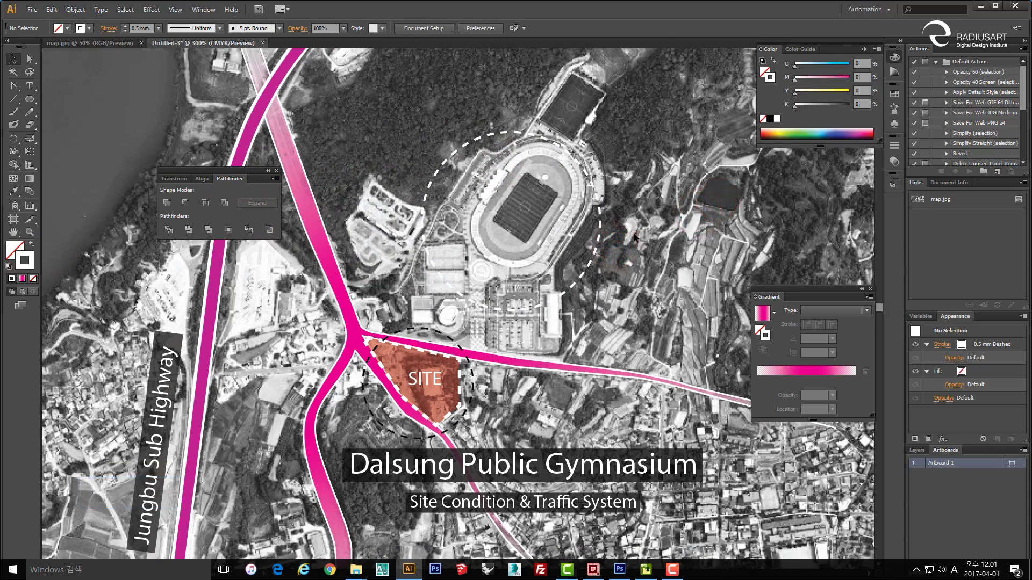
- Undo and reapply the stadium circle's colour change to compare the black and white outlines
left_click_drag(517, 228, 481, 241)
key("ctrl+z")
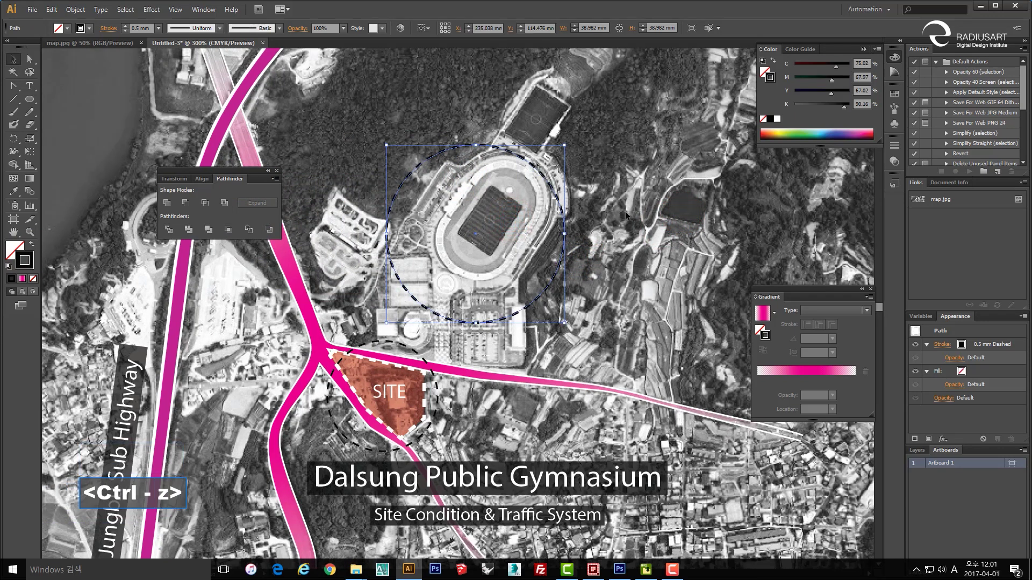
key("ctrl+shift+z")
left_click(644, 204)
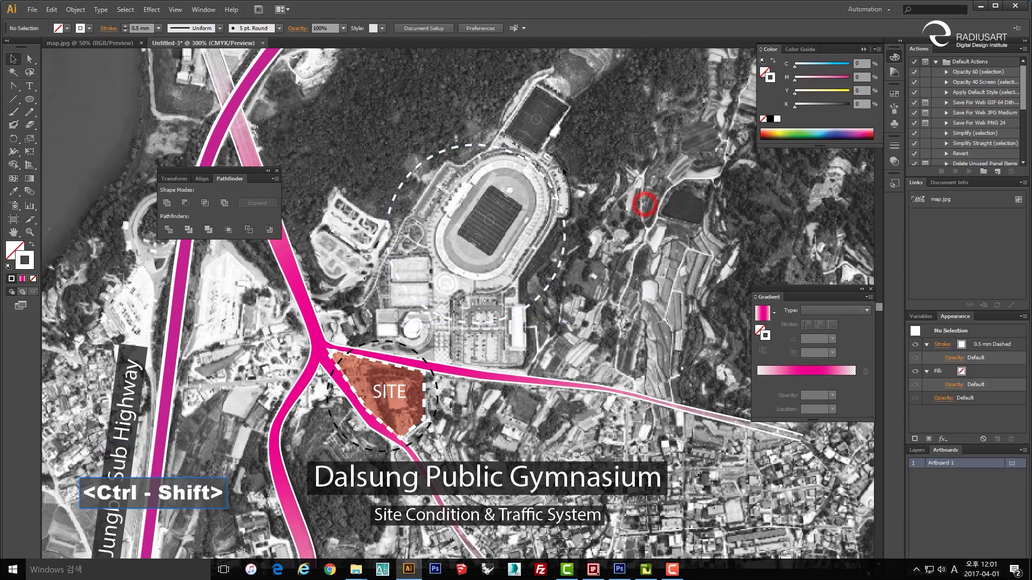
- Set the stadium circle's stroke weight to 1 mm and its dash length to 2 mm
left_click(551, 181)
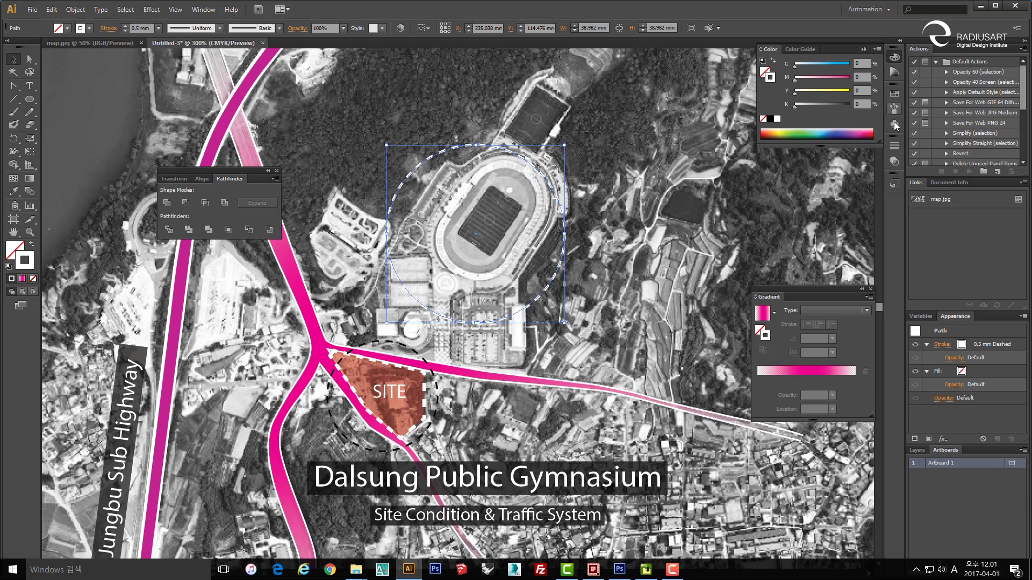
left_click(894, 145)
left_click(837, 151)
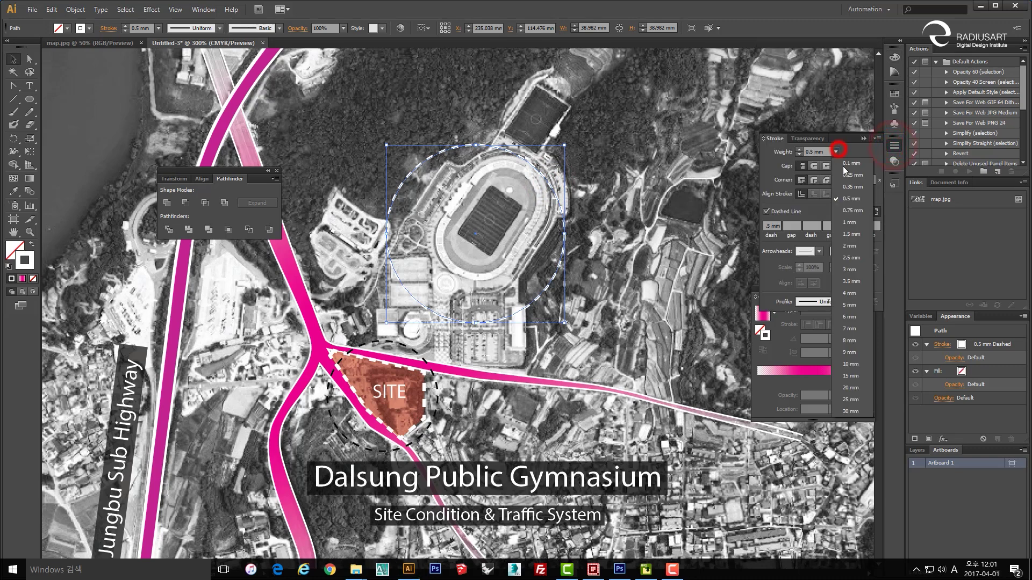
left_click(851, 222)
left_click(646, 256)
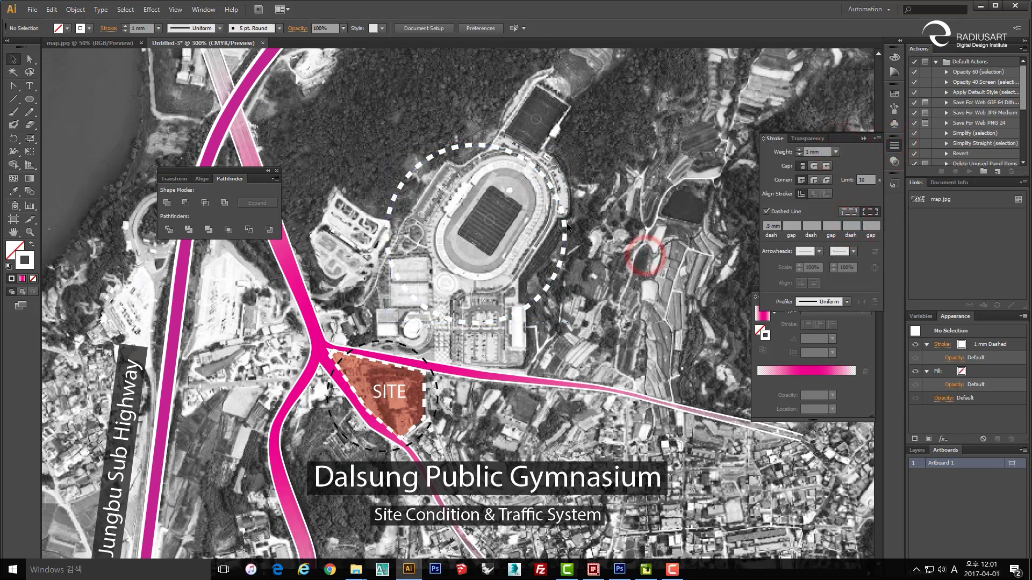
left_click(566, 225)
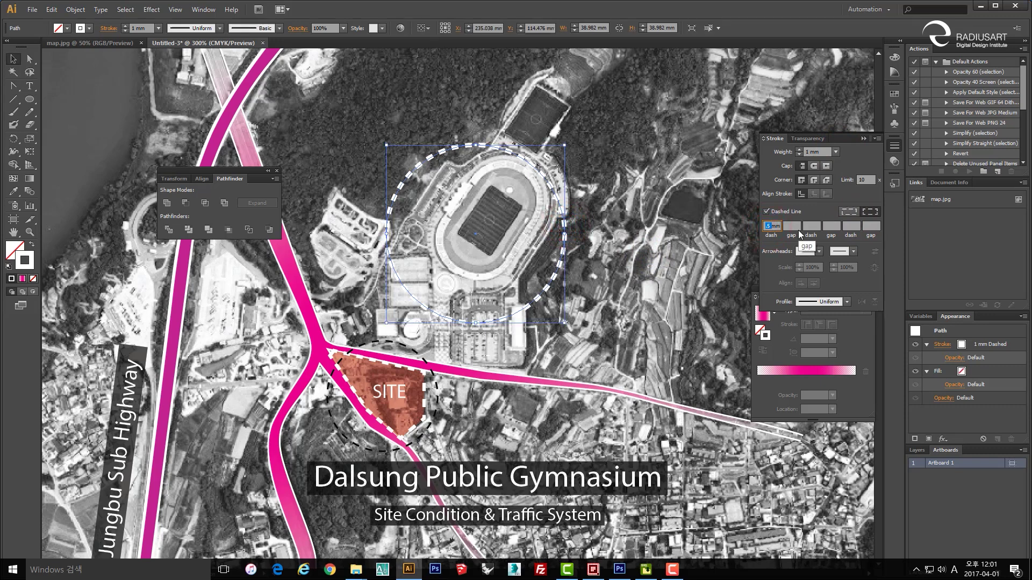
type("2")
key("Return")
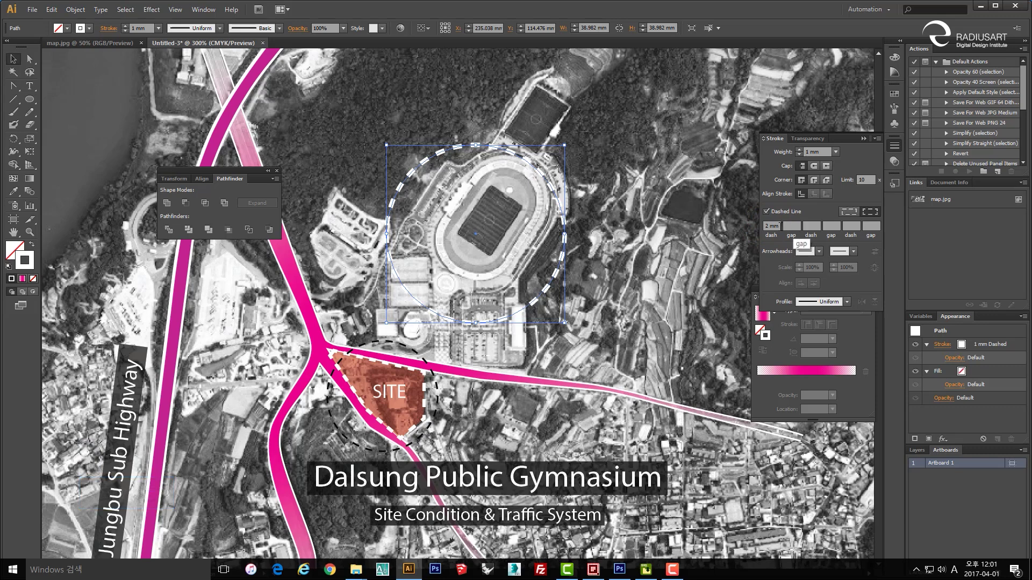
- Duplicate the stadium circle beside the original and swap the copy's stroke and fill, making it solid white
left_click_drag(551, 185, 758, 101)
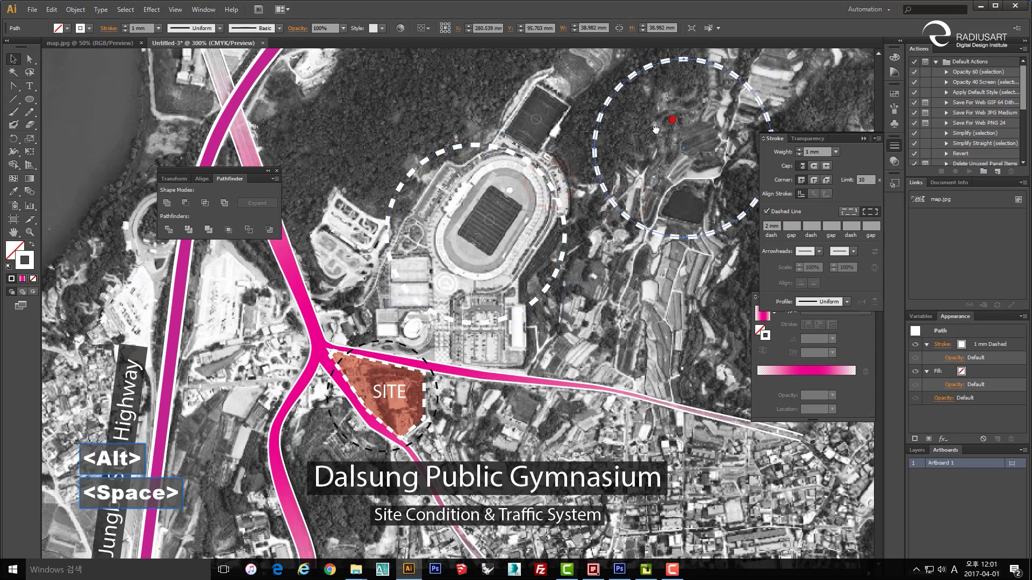
left_click_drag(688, 84, 647, 107)
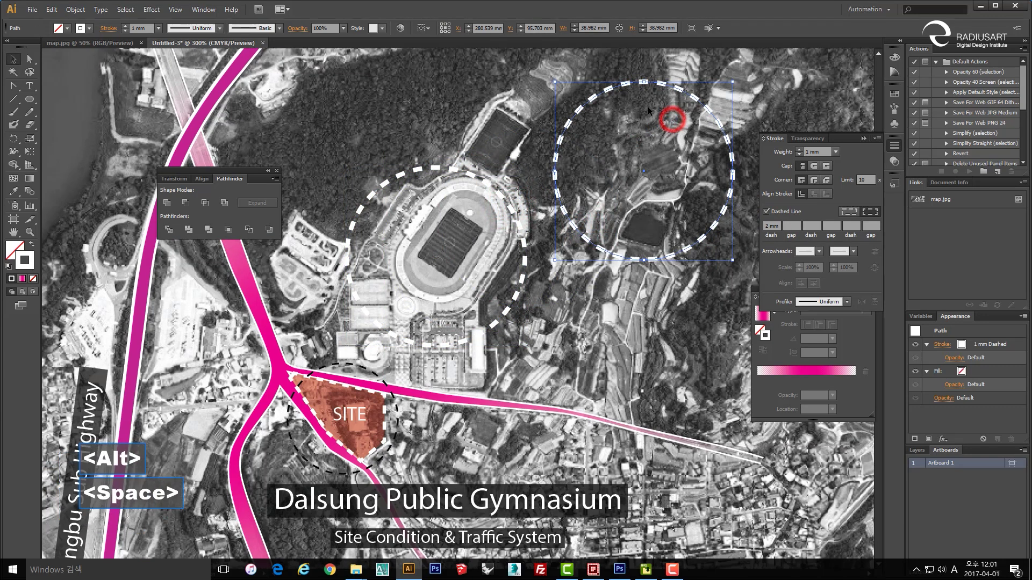
left_click(31, 245)
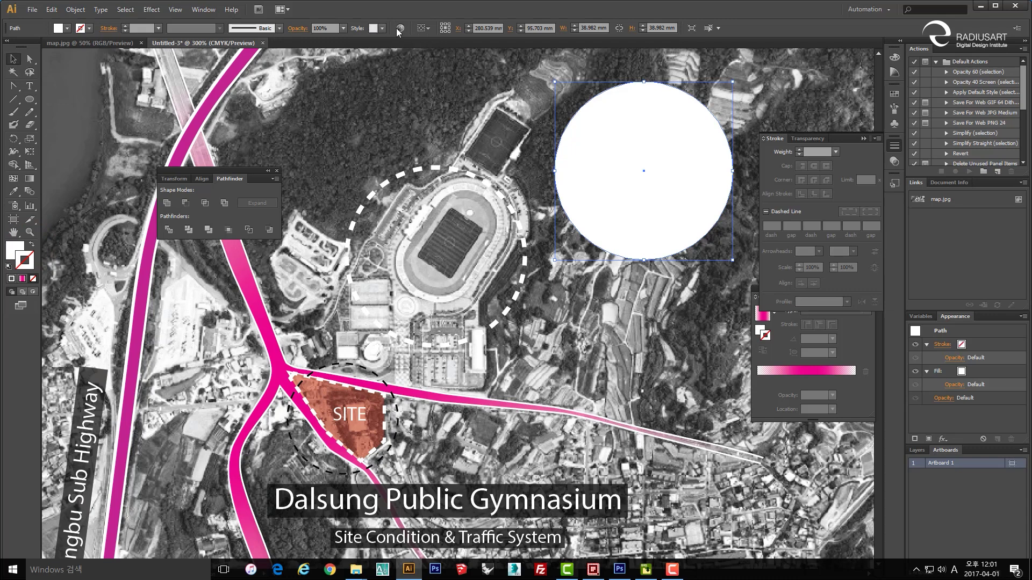
- Set the solid white circle's opacity to 40% and move it over the dashed stadium circle
left_click(343, 28)
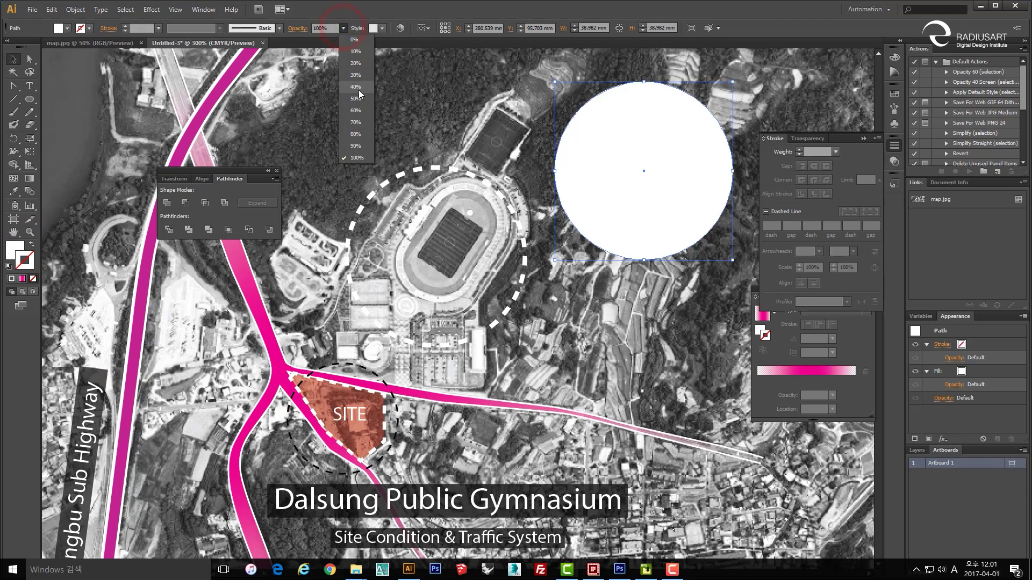
left_click(355, 86)
left_click_drag(630, 159, 459, 228)
left_click(661, 212)
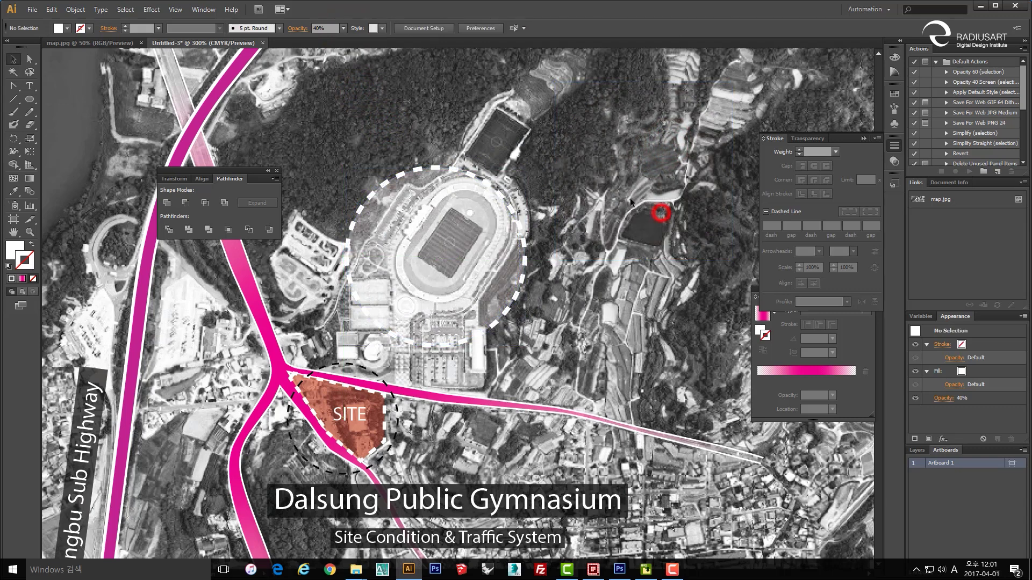
- Change the fill of the translucent circle over the stadium to black (000000)
scroll(535, 149, "down", 3)
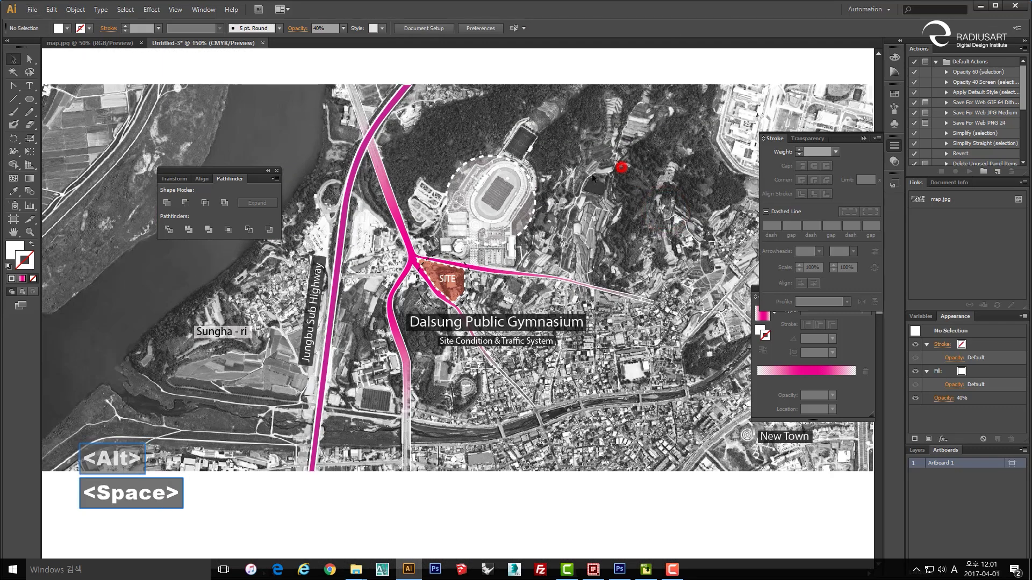
left_click_drag(592, 173, 509, 205)
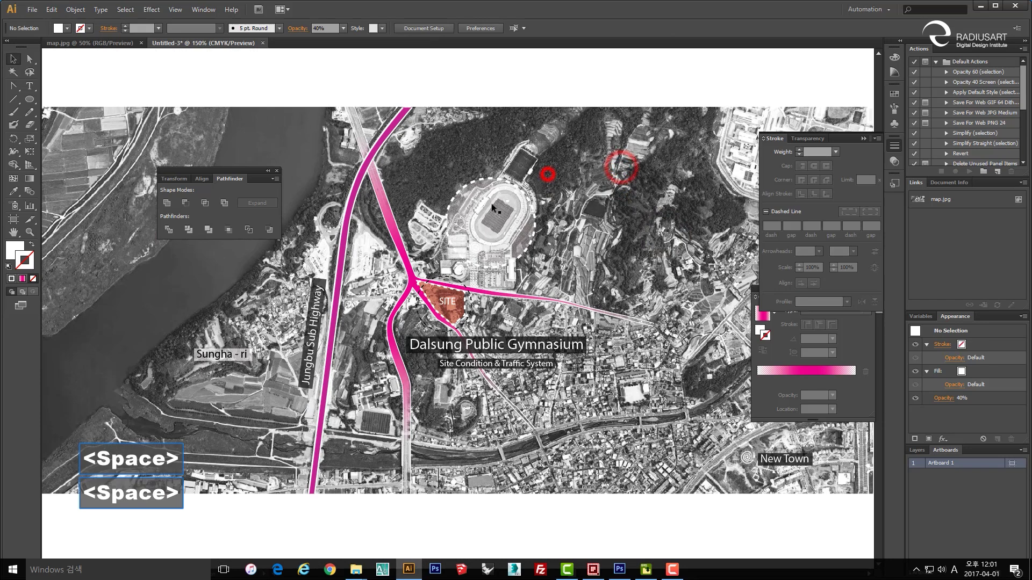
scroll(490, 202, "up", 1)
left_click(489, 202)
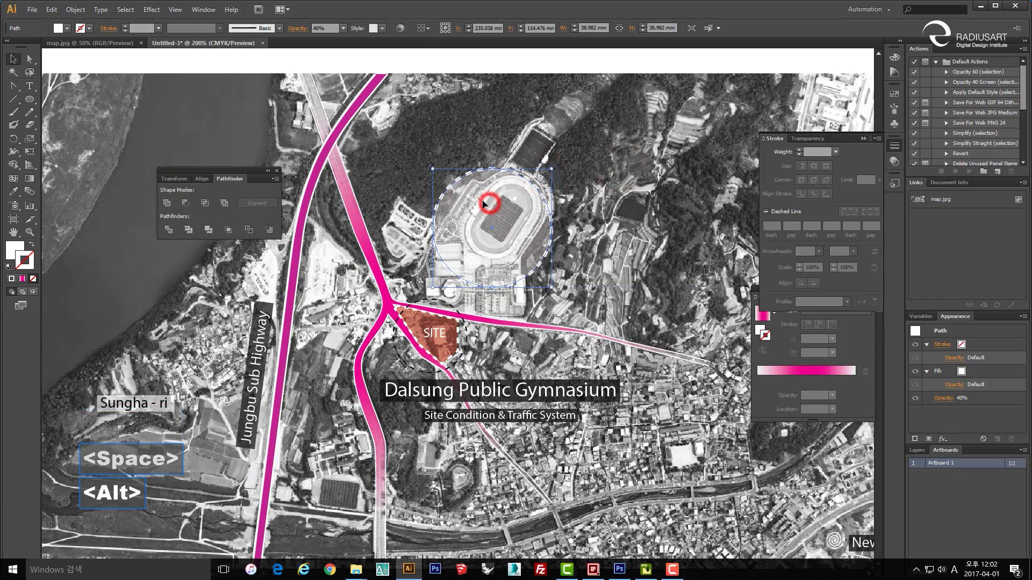
double_click(12, 250)
left_click(246, 306)
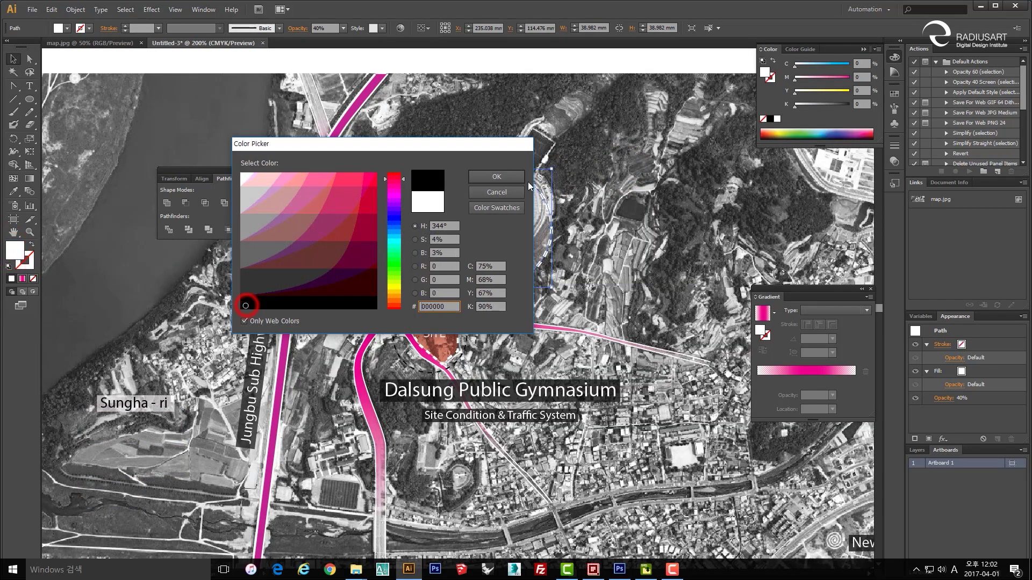
left_click(496, 177)
left_click(630, 256)
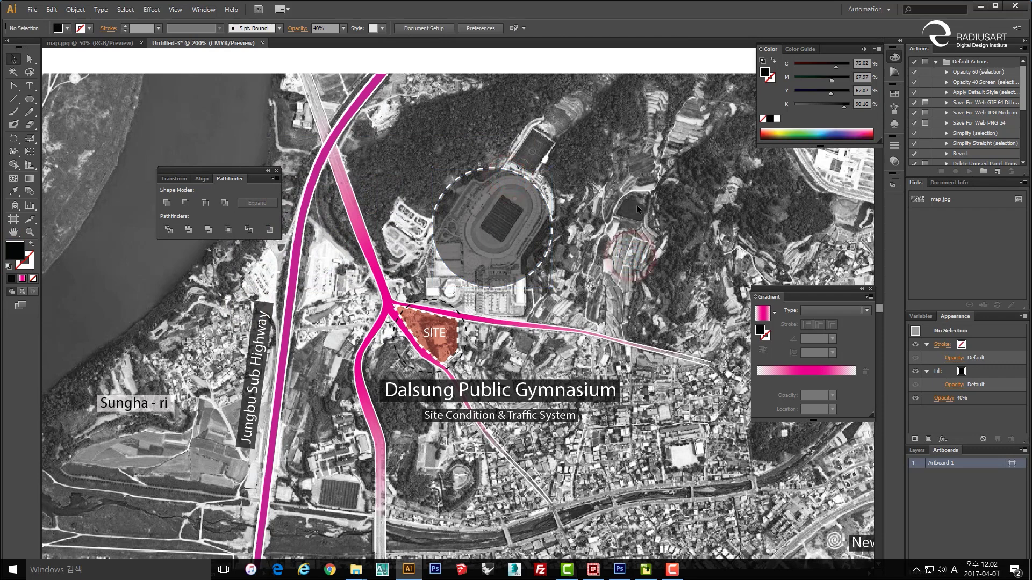
- Enlarge the dashed stadium circle together with its black fill circle to enclose the surrounding sports facilities
key("space")
left_click_drag(524, 205, 532, 194)
left_click(559, 231)
left_click_drag(586, 215, 550, 219)
left_click_drag(559, 276, 584, 299)
left_click(662, 234)
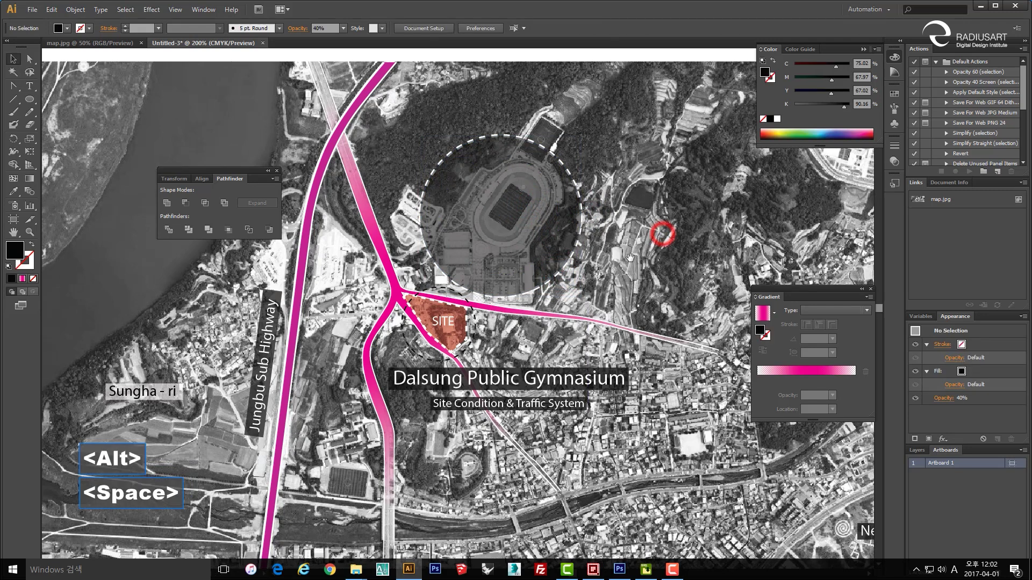
- Duplicate the "Dalsung Public Gymnasium" title text over the stadium and bring the copy to the front
left_click_drag(630, 258, 630, 266)
left_click_drag(522, 386, 593, 220)
double_click(543, 214)
key("Escape")
key("Escape")
left_click(646, 265)
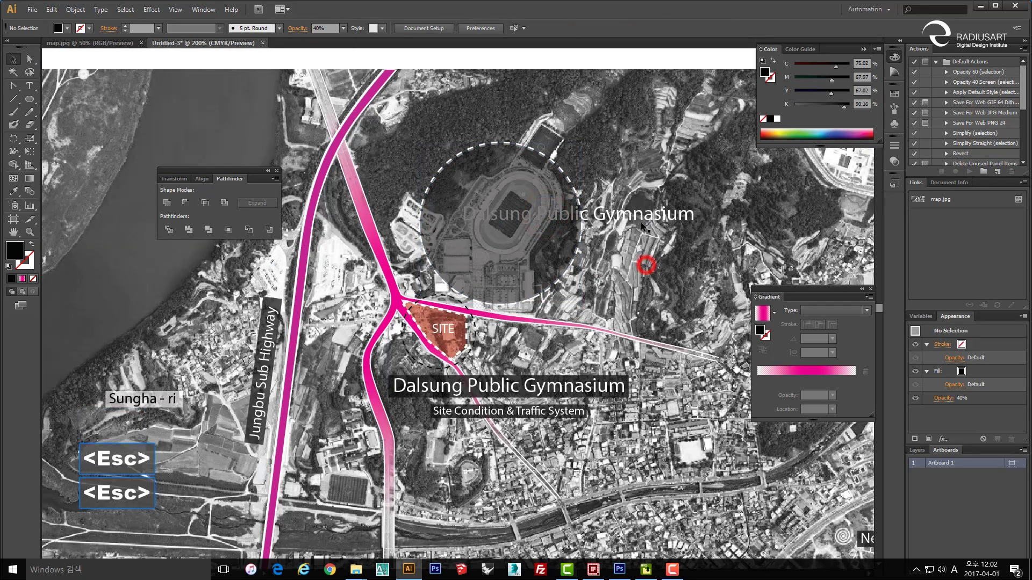
left_click(642, 227)
key("ctrl+shift+bracketright")
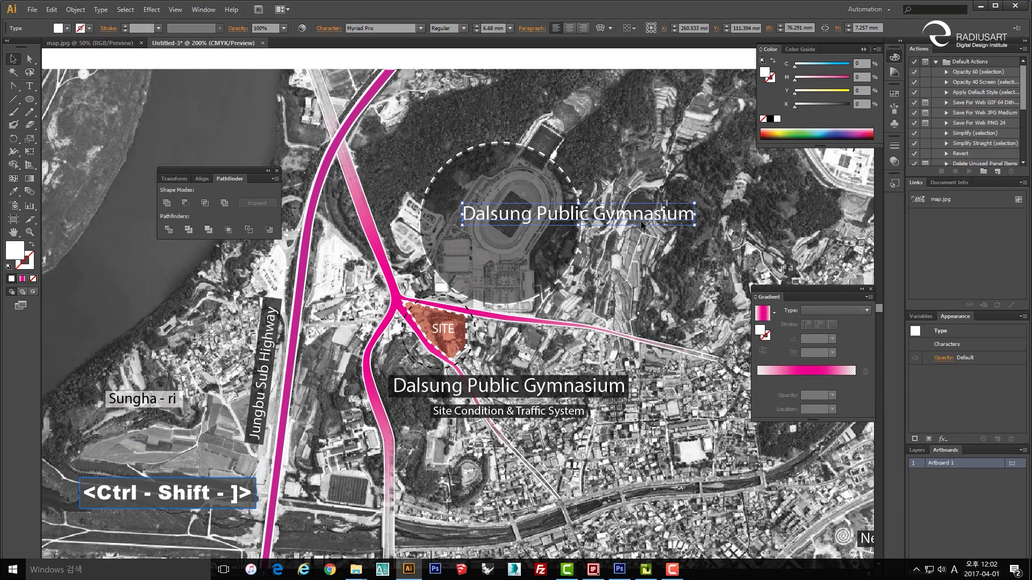
- Replace the copied title's text with "Sports Park" and centre it inside the stadium circle
double_click(640, 220)
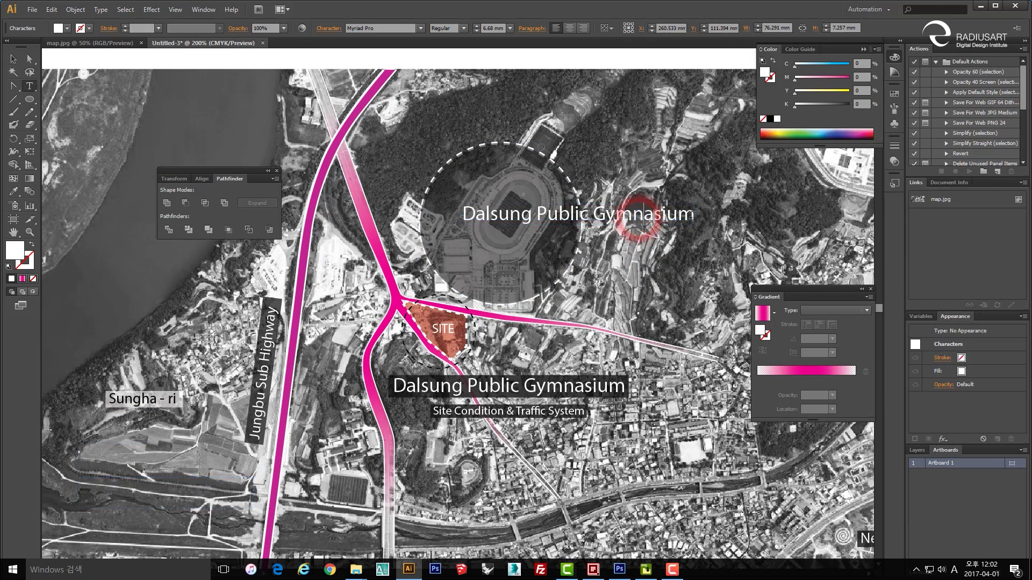
left_click_drag(691, 217, 433, 217)
type("Spor")
key("BackSpace")
type("orts ")
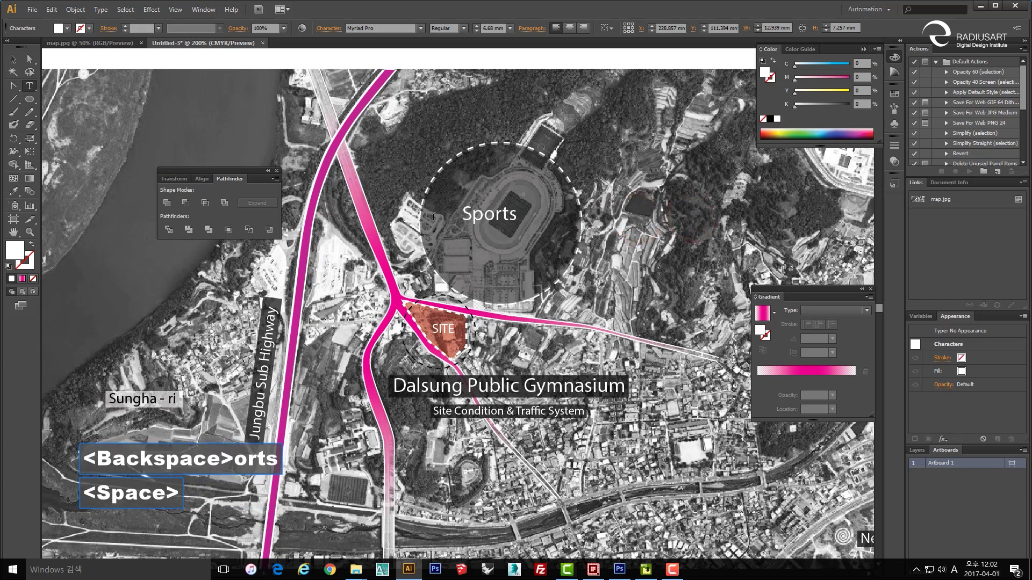
type("Park")
key("Escape")
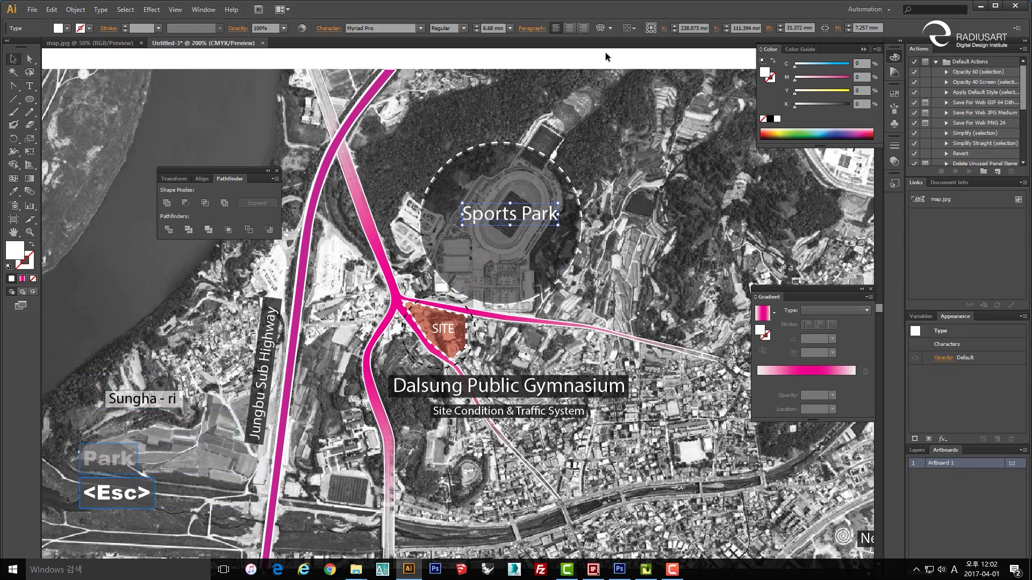
left_click(671, 110)
left_click_drag(522, 216, 515, 228)
key("space")
left_click_drag(492, 337, 517, 252)
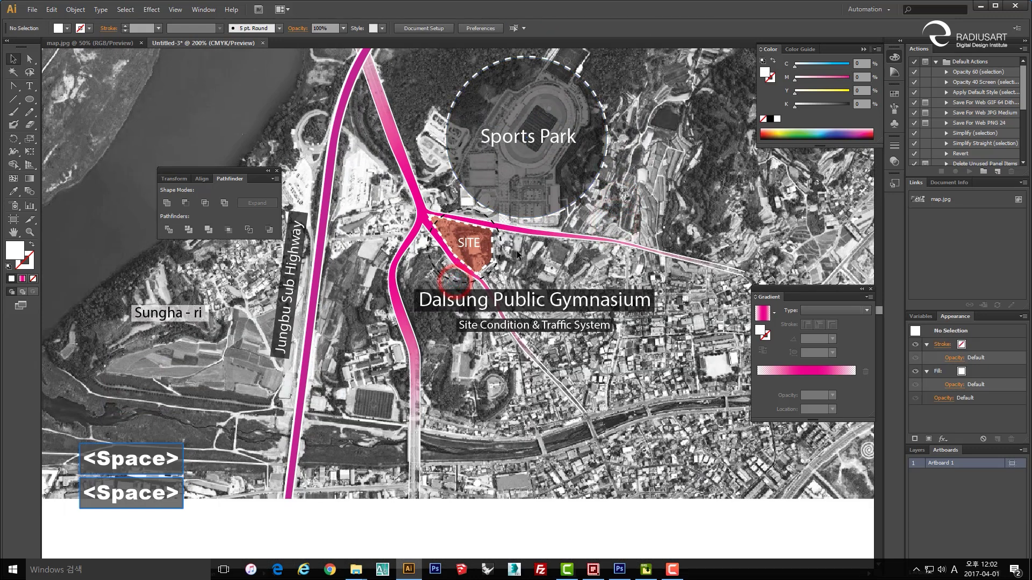
left_click(495, 230)
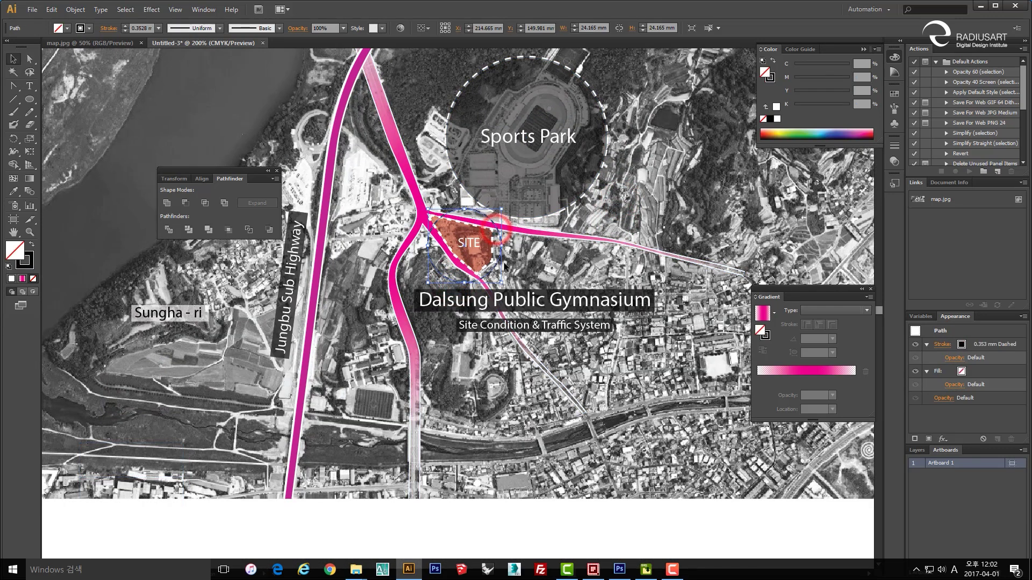
key("alt")
left_click_drag(501, 282, 509, 290)
key("ctrl+z")
left_click(608, 192)
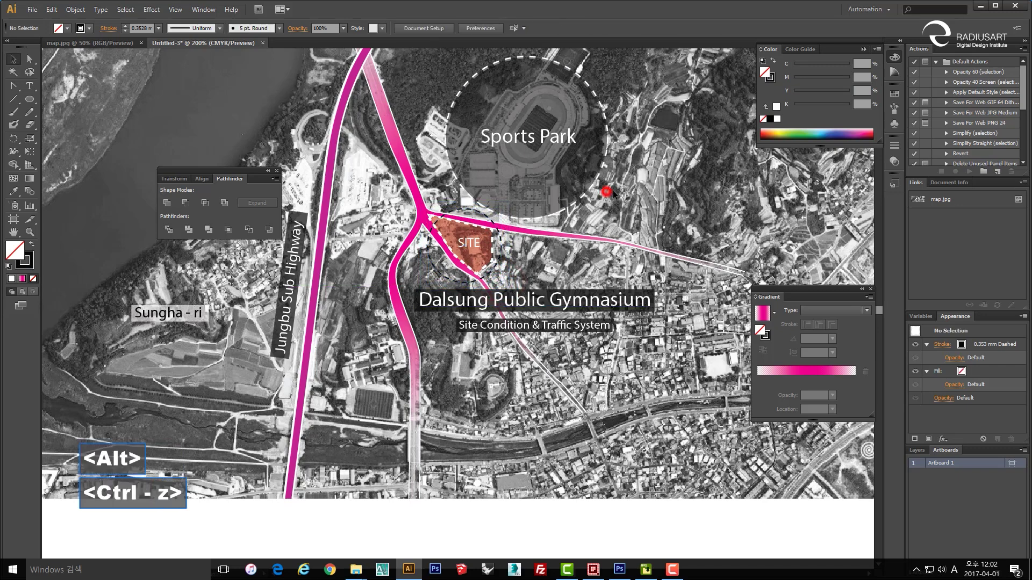
left_click_drag(614, 191, 581, 177)
left_click_drag(555, 175, 547, 136)
key("ctrl+z")
left_click(692, 207)
left_click_drag(686, 203, 693, 188)
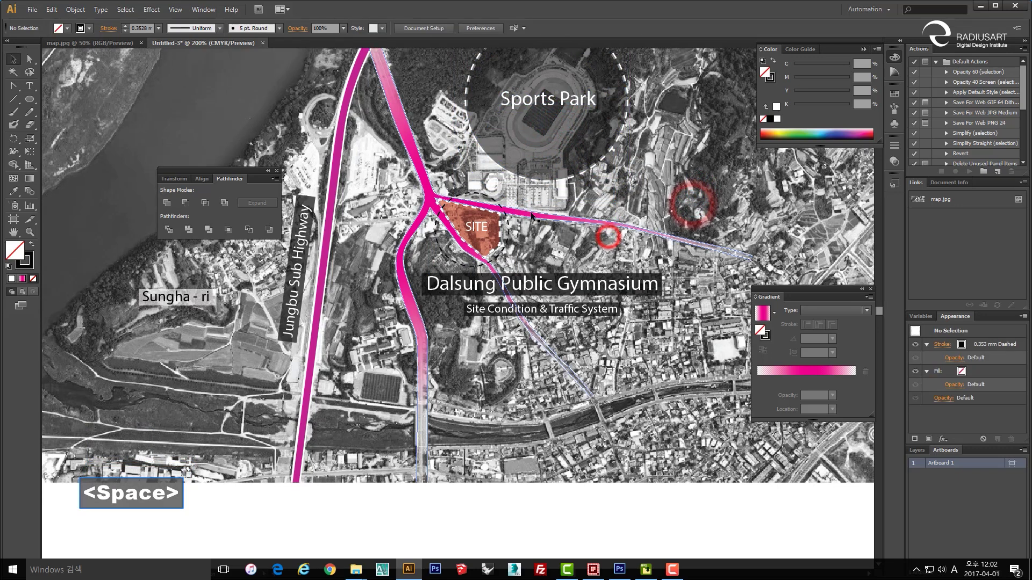
- Use the Eyedropper to apply the Sports Park circle's 40% black fill to the circle around SITE
left_click(504, 217)
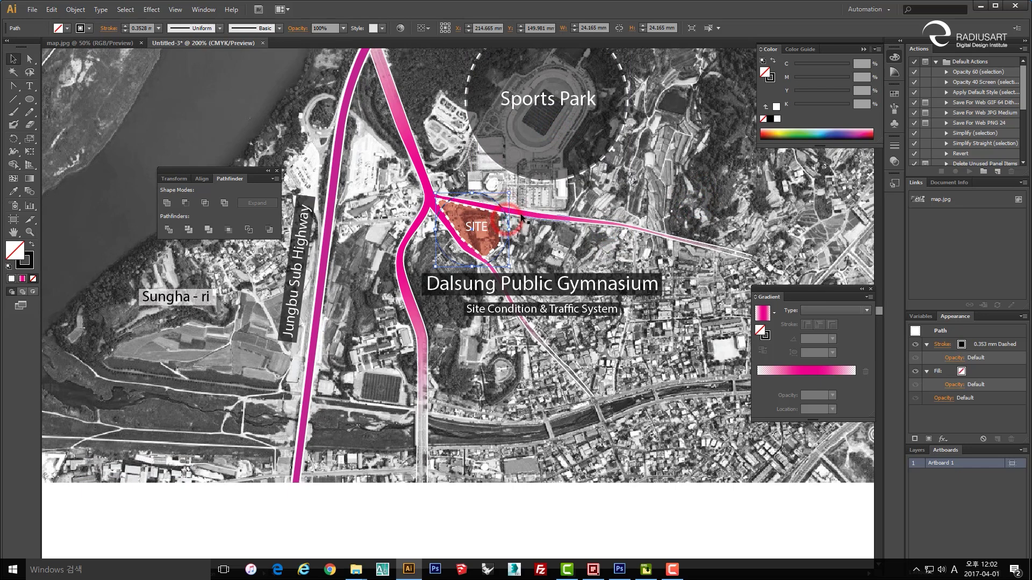
key("i")
left_click(612, 149)
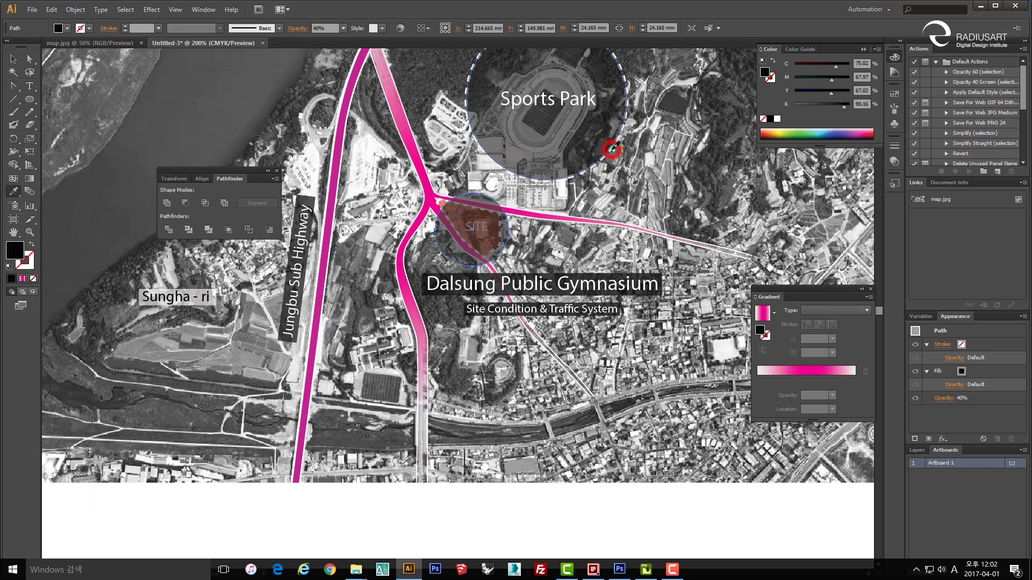
- Undo the black fill on the circle around SITE to restore its dashed, unfilled outline
key("v")
scroll(454, 237, "up", 3)
key("ctrl+z")
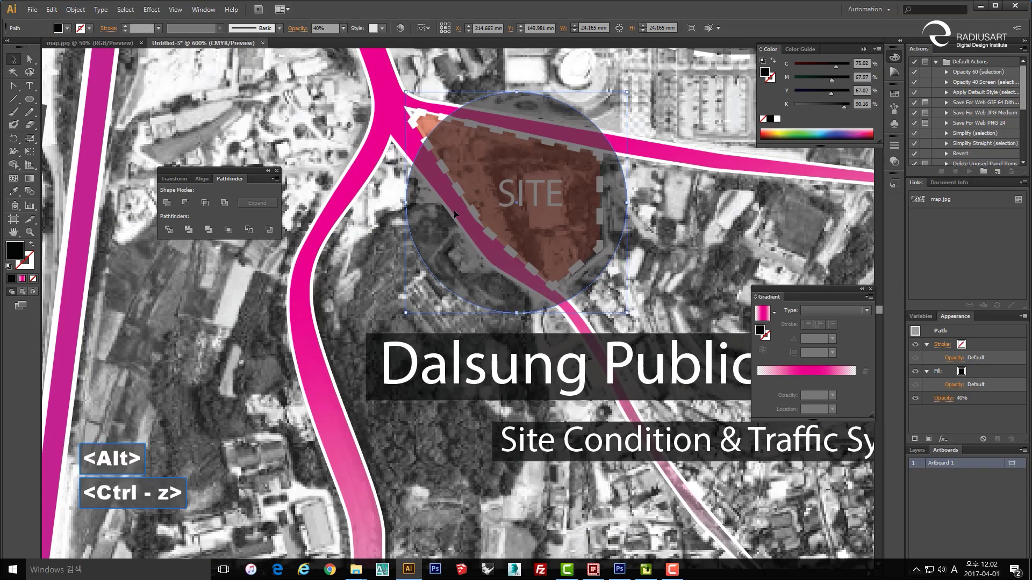
key("space")
left_click_drag(459, 219, 445, 245)
key("ctrl+z")
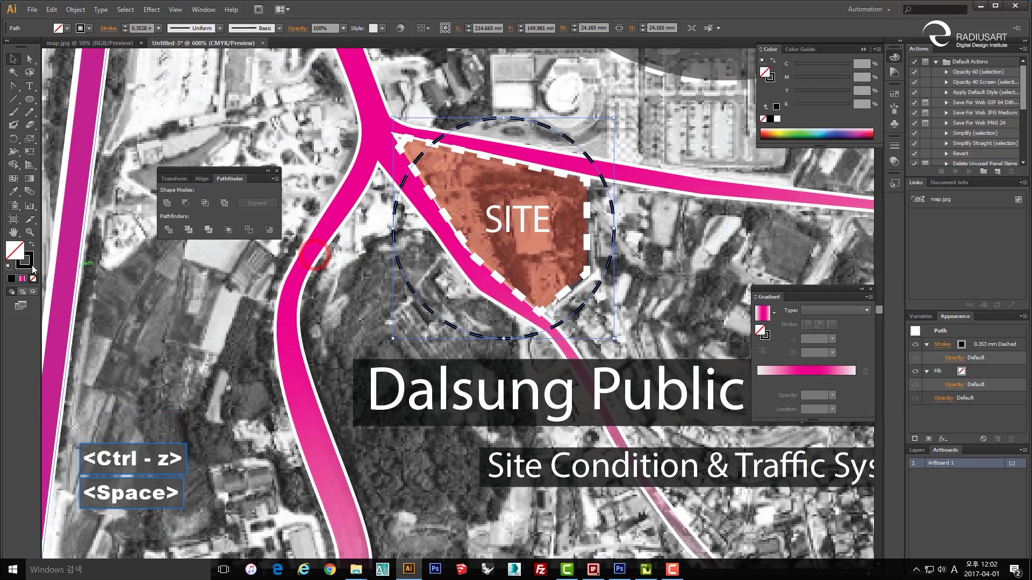
- Set the stroke colour of the dashed circle around SITE to white (FFFFFF)
double_click(27, 264)
left_click(245, 179)
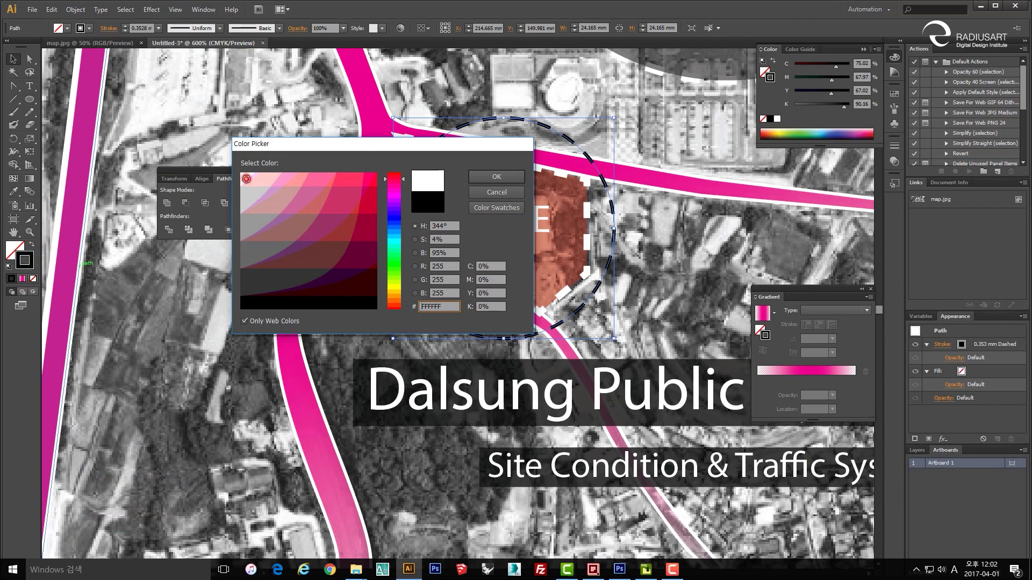
left_click(490, 178)
left_click(667, 304)
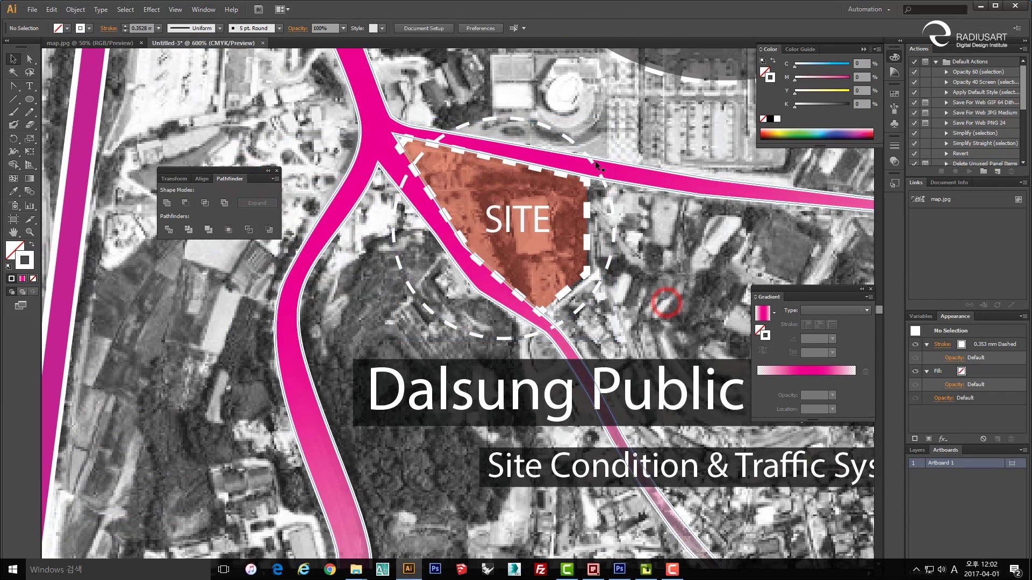
- Enlarge the white dashed circle around SITE from its centre to a diameter of about 28.6 mm
key("space")
left_click_drag(588, 162, 559, 201)
key("alt")
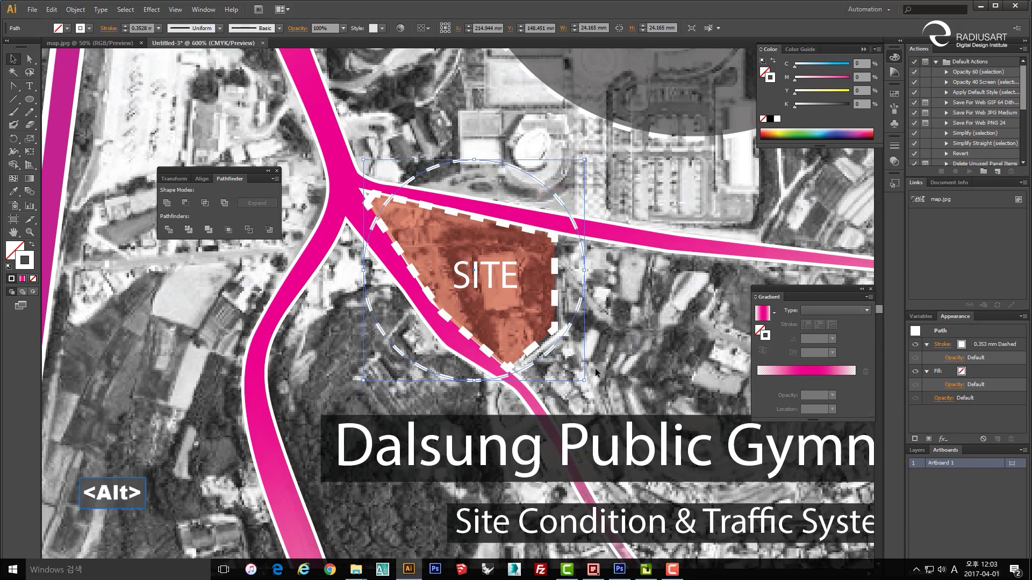
left_click_drag(584, 380, 604, 402)
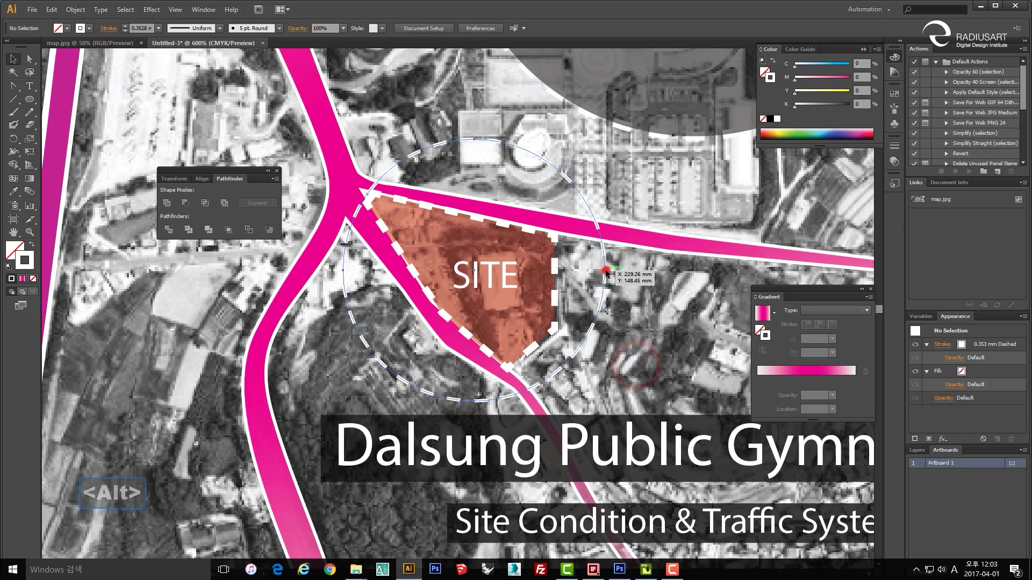
- Hide the Sports Park fill circle temporarily, bring the dashed circle beneath it to the front and show all objects again
key("space")
left_click_drag(606, 270, 503, 362)
left_click(587, 226)
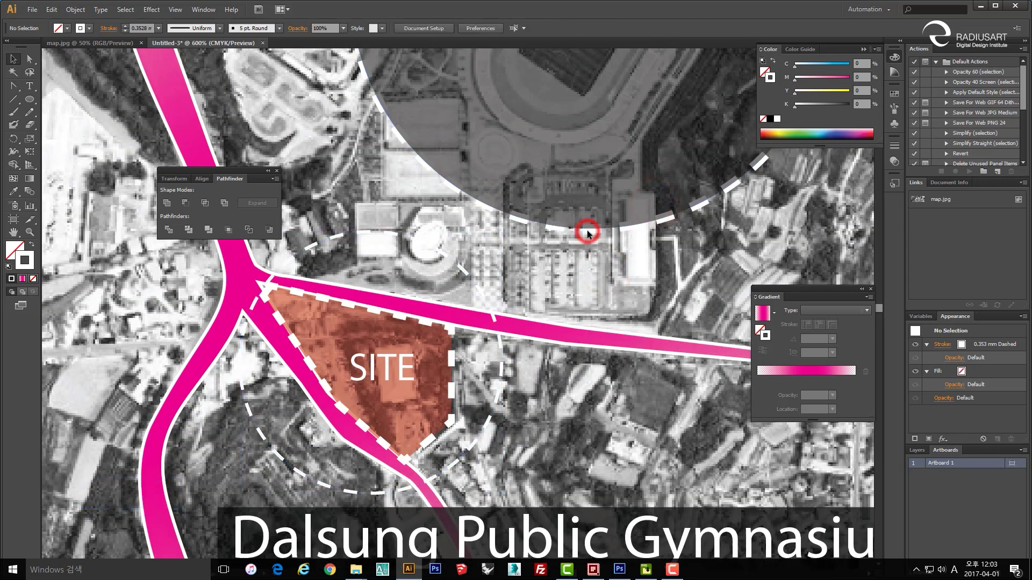
left_click(601, 207)
key("ctrl+3")
left_click(592, 227)
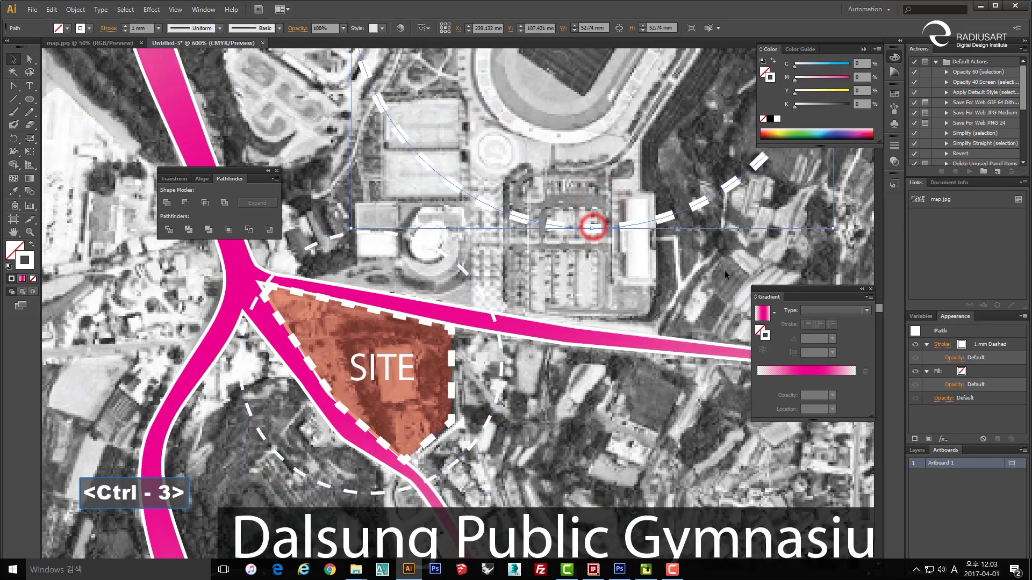
key("ctrl+shift+bracketright")
key("ctrl+alt+3")
- Select the Sports Park's dashed circle, shift it through the stacking order and leave it frontmost
key("space")
left_click_drag(647, 192, 485, 400)
left_click_drag(653, 179, 623, 248)
key("space")
left_click_drag(550, 153, 581, 202)
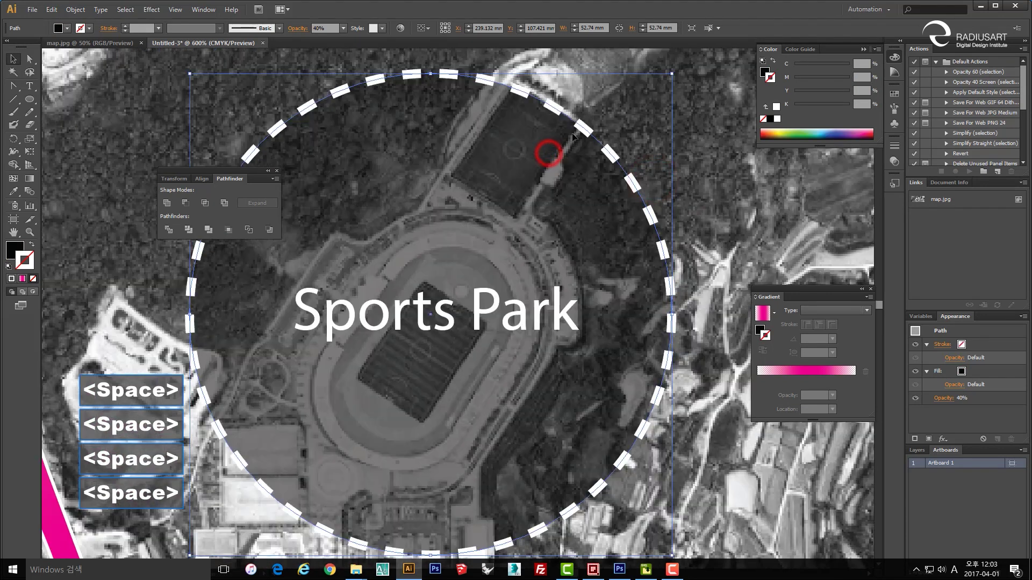
left_click(586, 106)
left_click(579, 125)
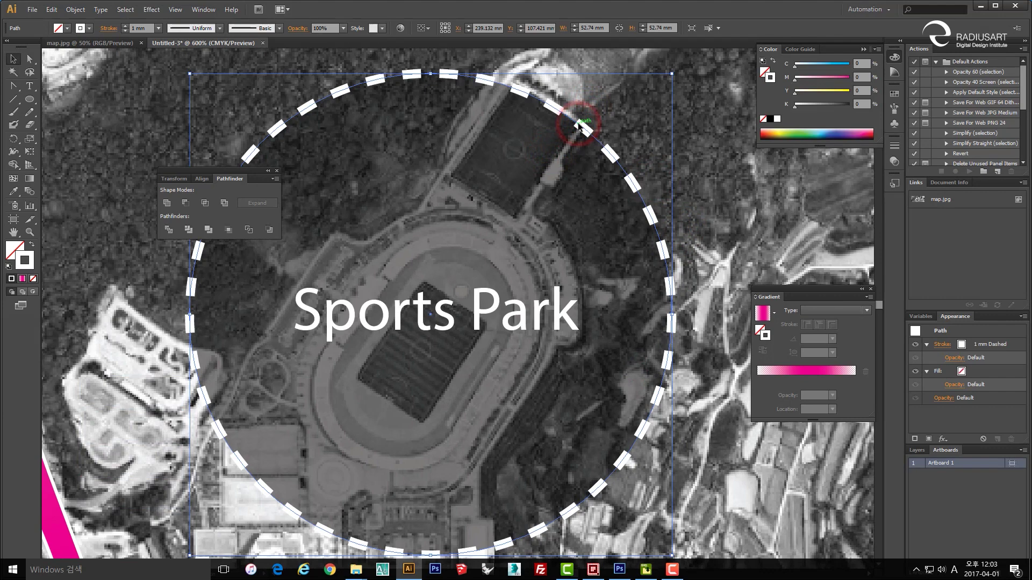
key("ctrl+bracketleft")
key("ctrl+shift+bracketleft")
key("ctrl+bracketright")
key("ctrl+shift+bracketright")
scroll(466, 194, "down", 2)
left_click_drag(424, 316, 454, 269)
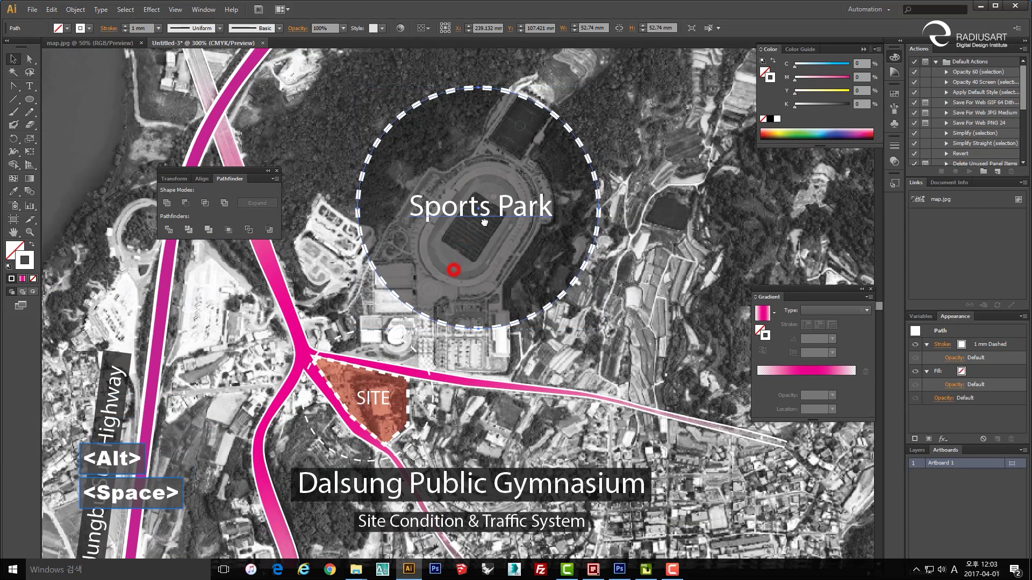
left_click(643, 292)
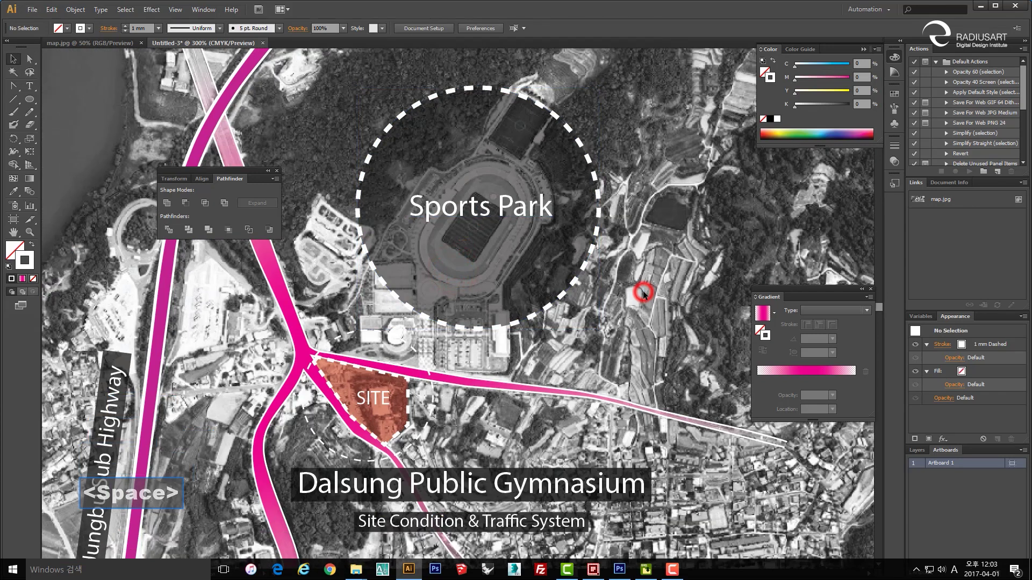
- Set the dash length of the Sports Park circle's stroke to 4 mm
left_click(575, 280)
left_click(607, 253)
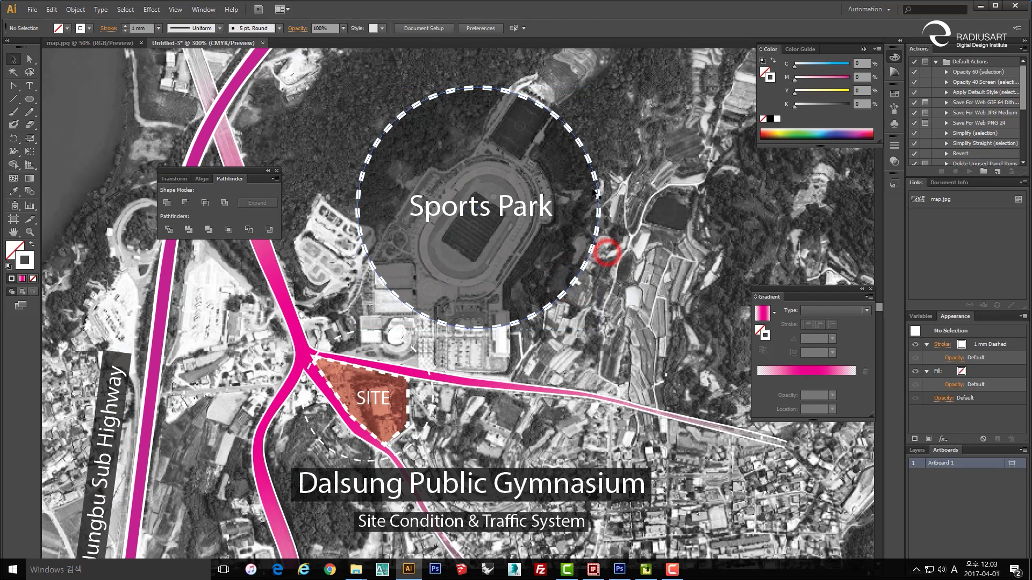
left_click(598, 191)
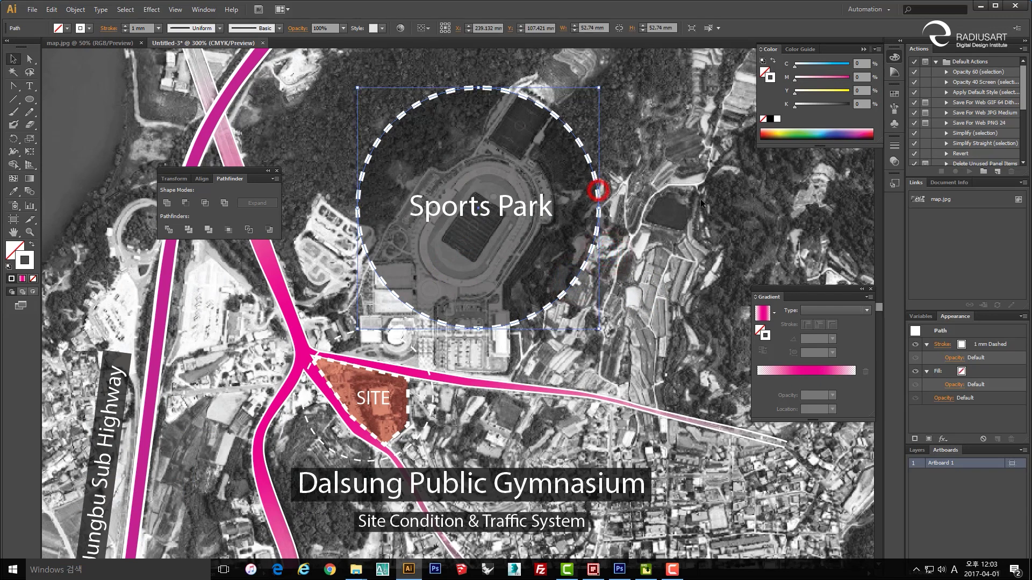
left_click(893, 147)
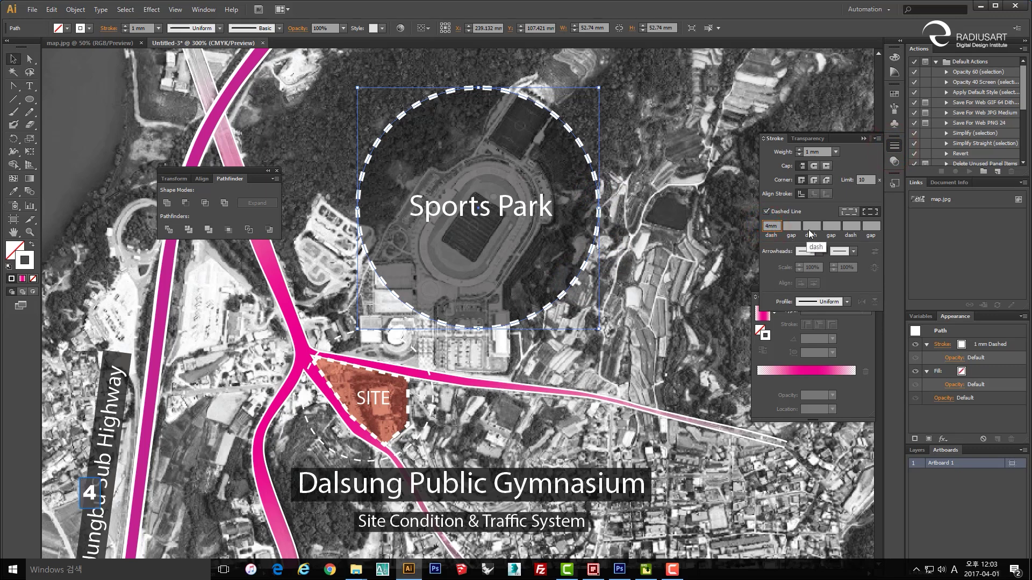
key("Return")
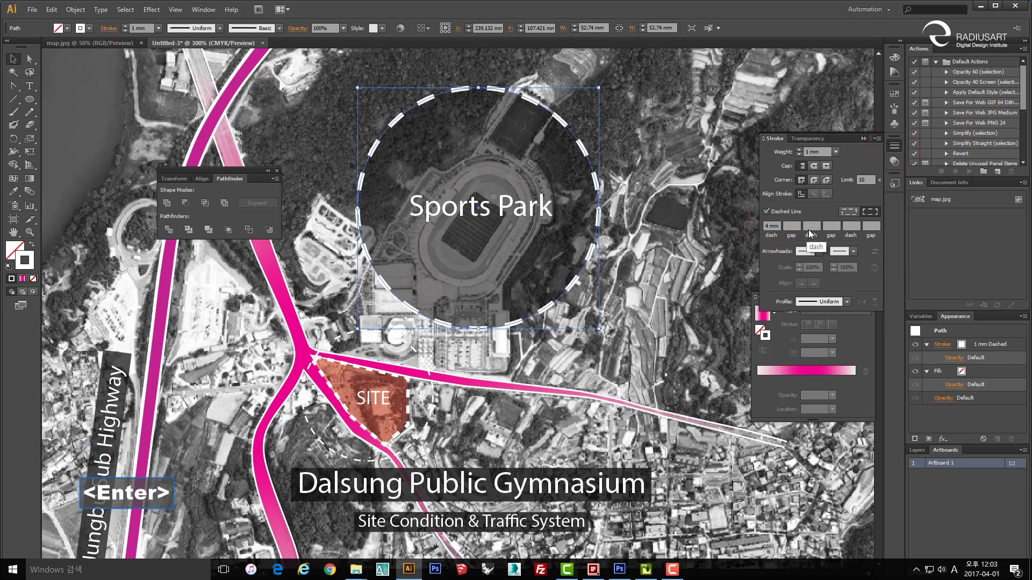
left_click(659, 248)
- Give the dashed circle around SITE a 0.5 mm stroke weight and a 2 mm dash length
scroll(617, 267, "down", 1)
scroll(598, 261, "up", 1)
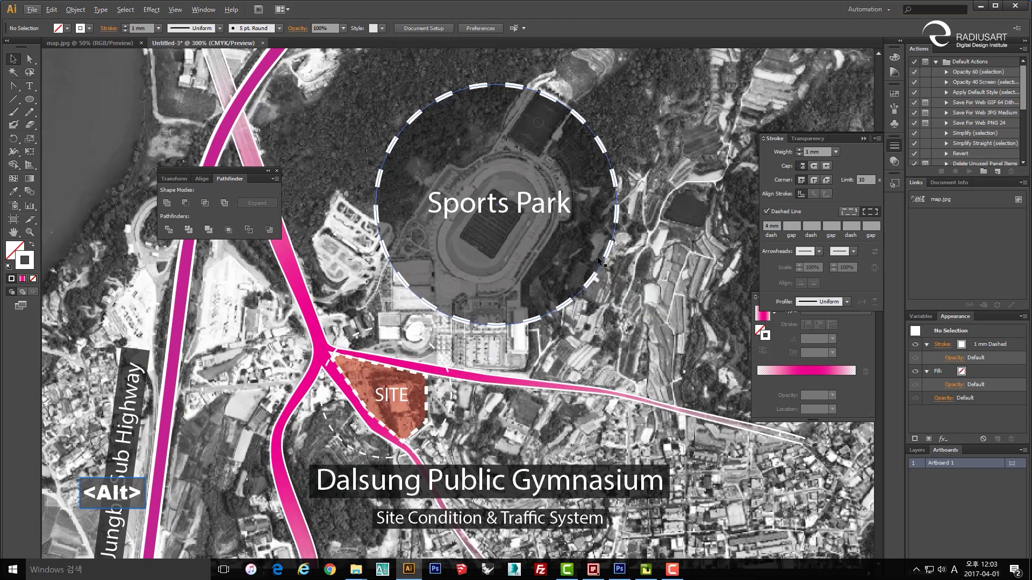
scroll(576, 154, "up", 1)
scroll(596, 140, "up", 1)
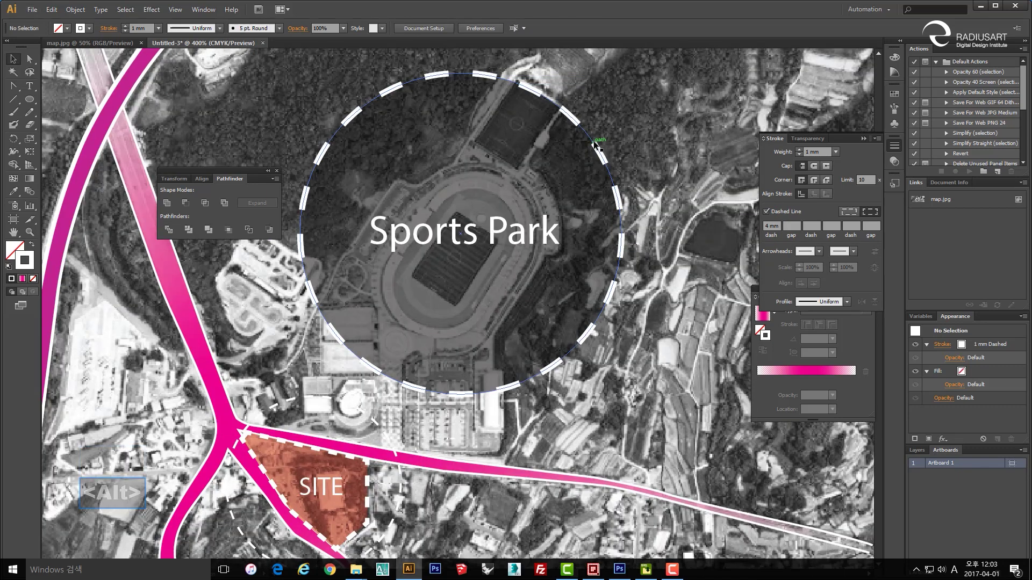
scroll(597, 144, "up", 1)
scroll(591, 151, "down", 2)
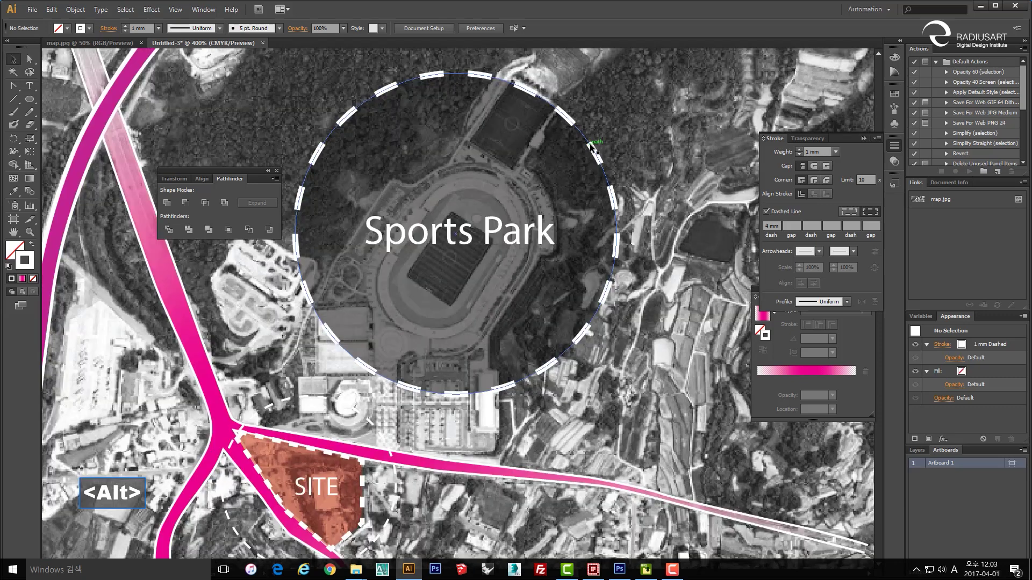
key("space")
left_click_drag(419, 315, 509, 208)
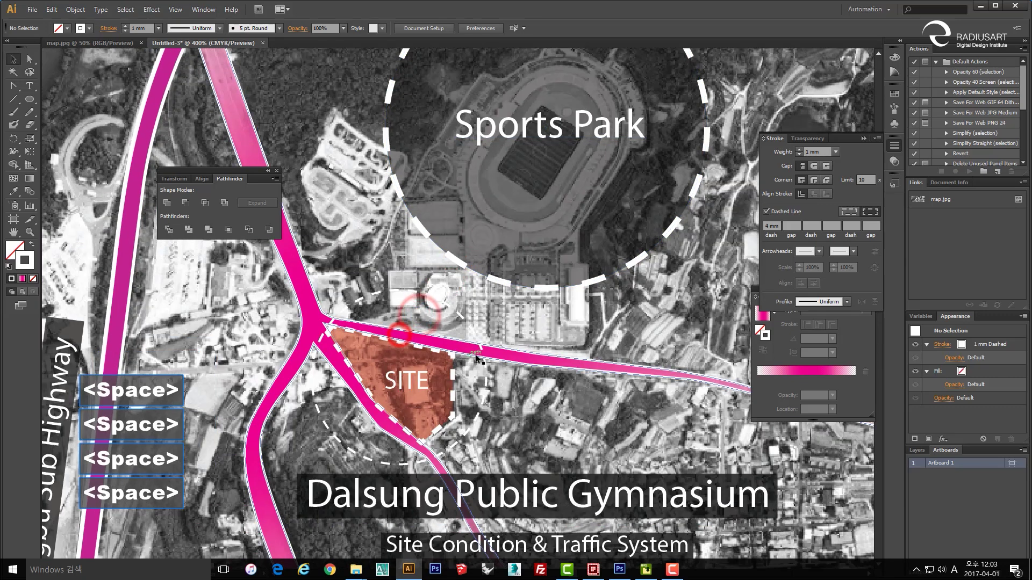
left_click(486, 371)
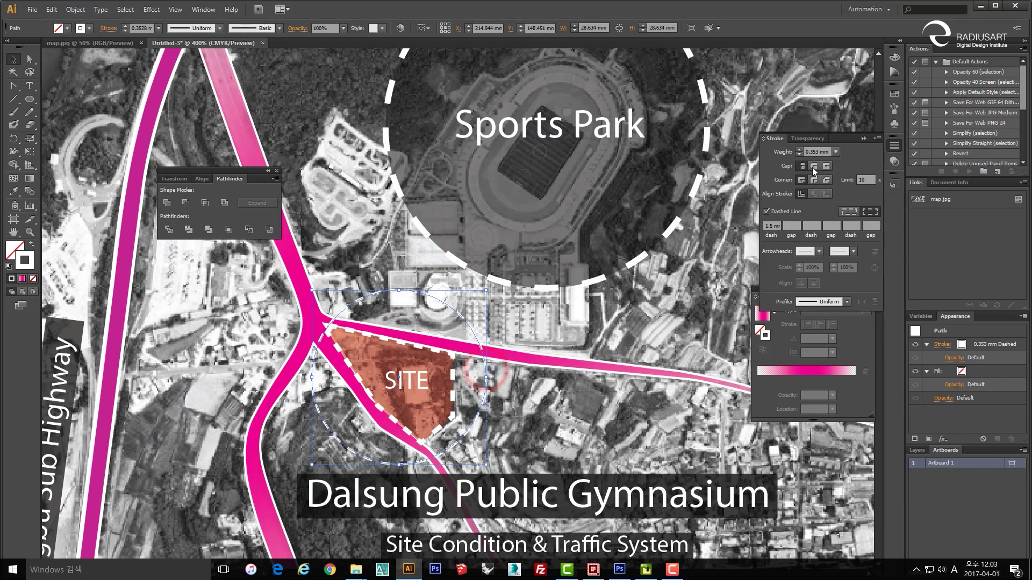
left_click(835, 152)
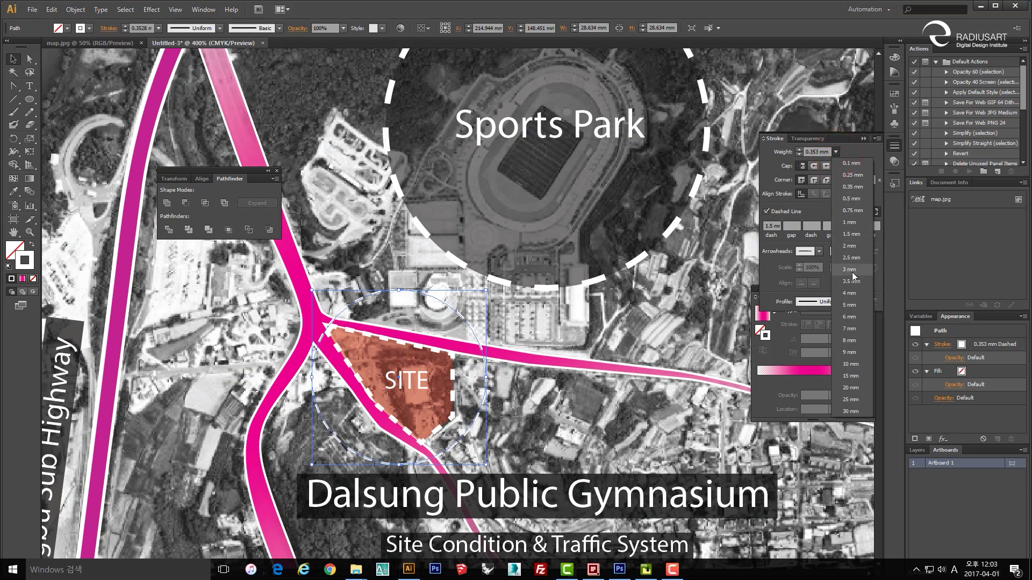
left_click(857, 201)
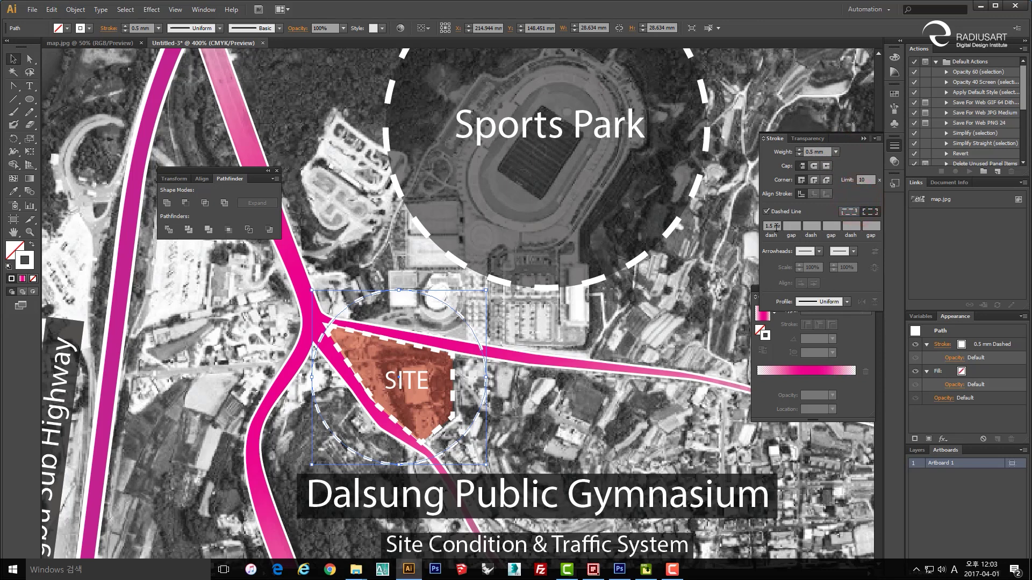
type("2")
key("Return")
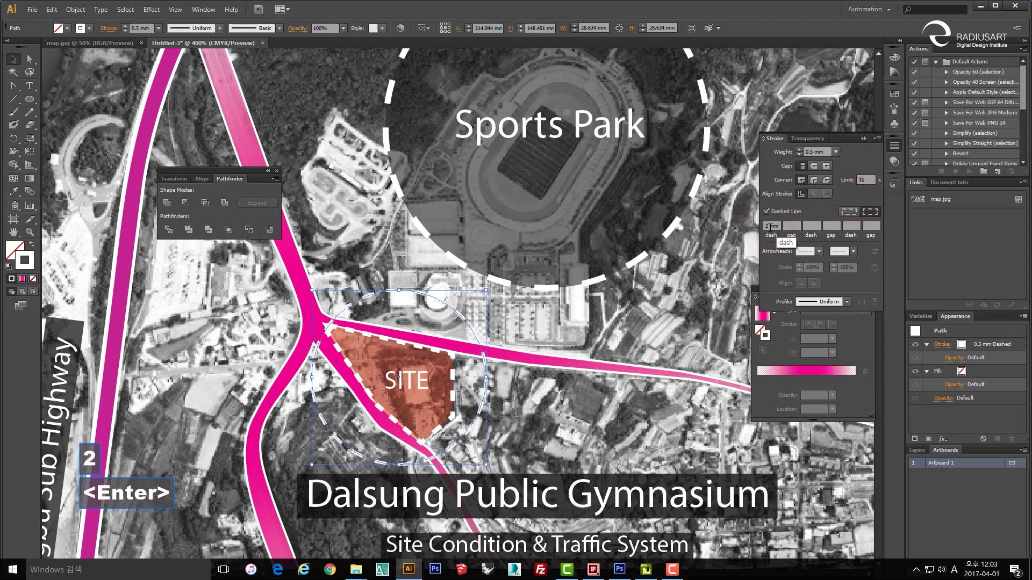
- Draw a dashed connecting line with the Pen tool from the Sports Park circle's left edge to the SITE circle's left edge
left_click(610, 345)
scroll(610, 345, "down", 2)
left_click_drag(531, 277, 543, 291)
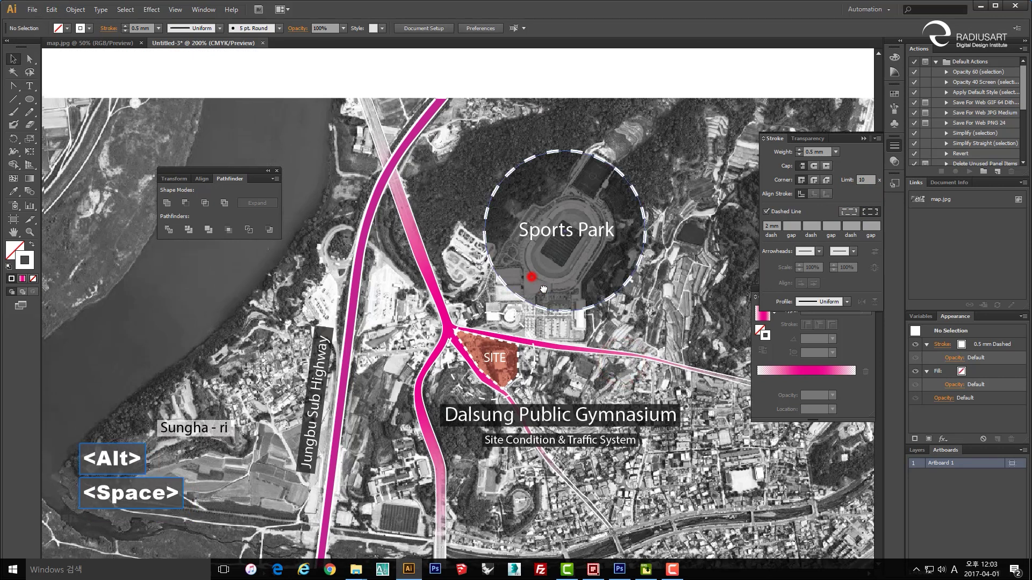
key("p")
key("p")
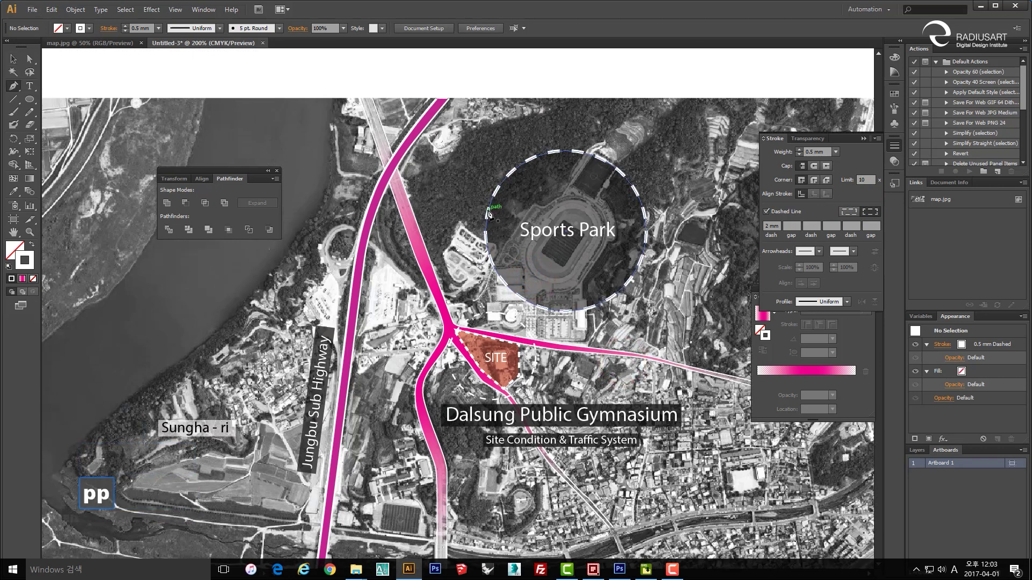
left_click(487, 214)
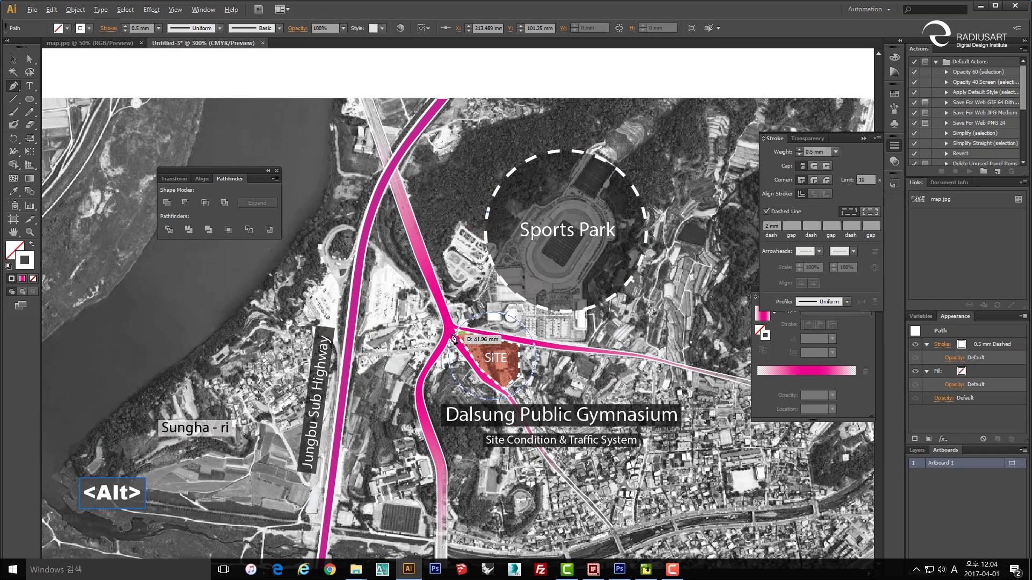
scroll(459, 337, "up", 3)
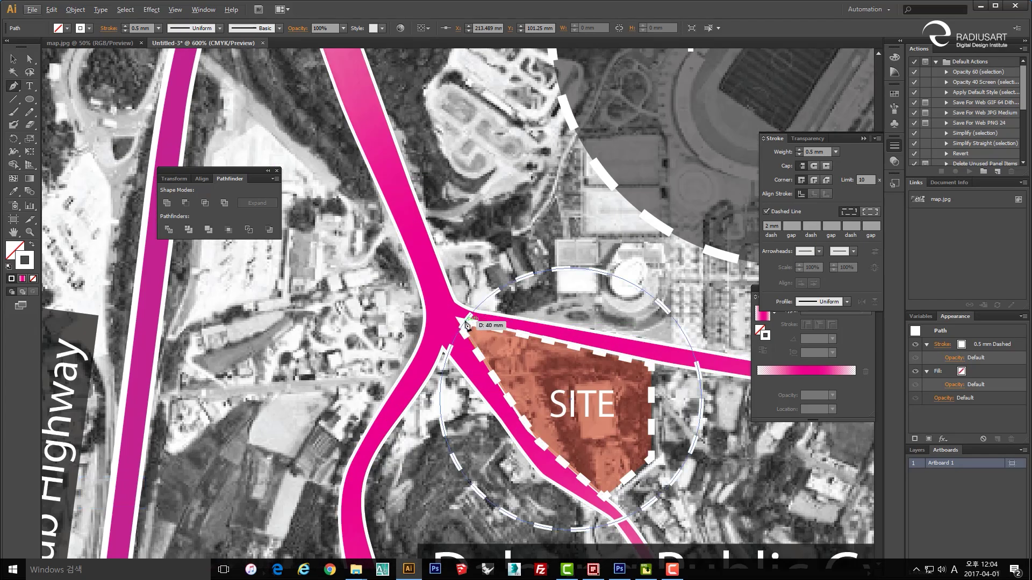
left_click(466, 323)
scroll(457, 301, "down", 4)
left_click_drag(595, 316, 517, 308)
key("v")
- Draw a second dashed connecting line from the SITE circle's right edge to the Sports Park circle's lower right edge
key("p")
key("p")
scroll(491, 331, "up", 3)
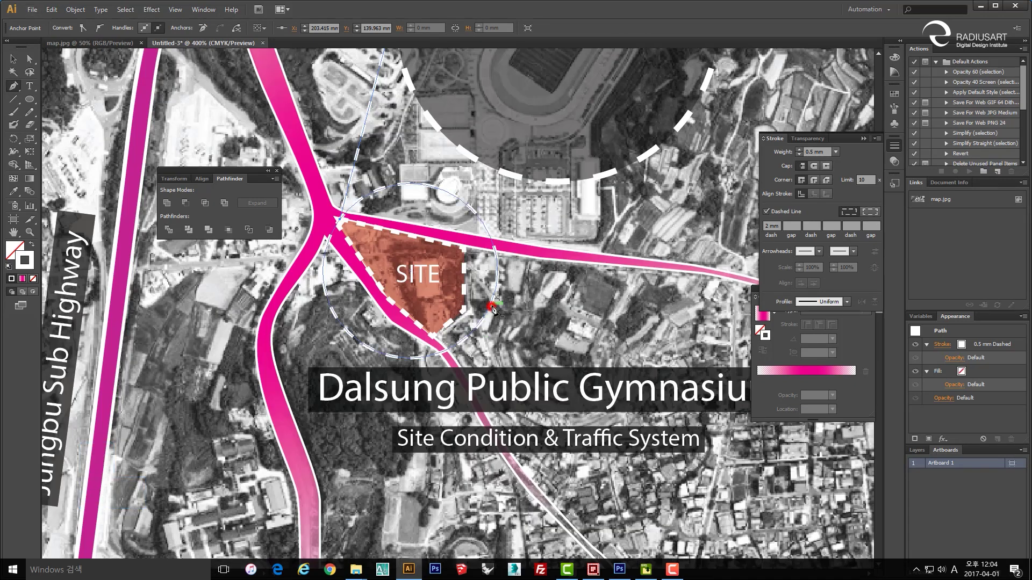
left_click_drag(491, 307, 411, 377)
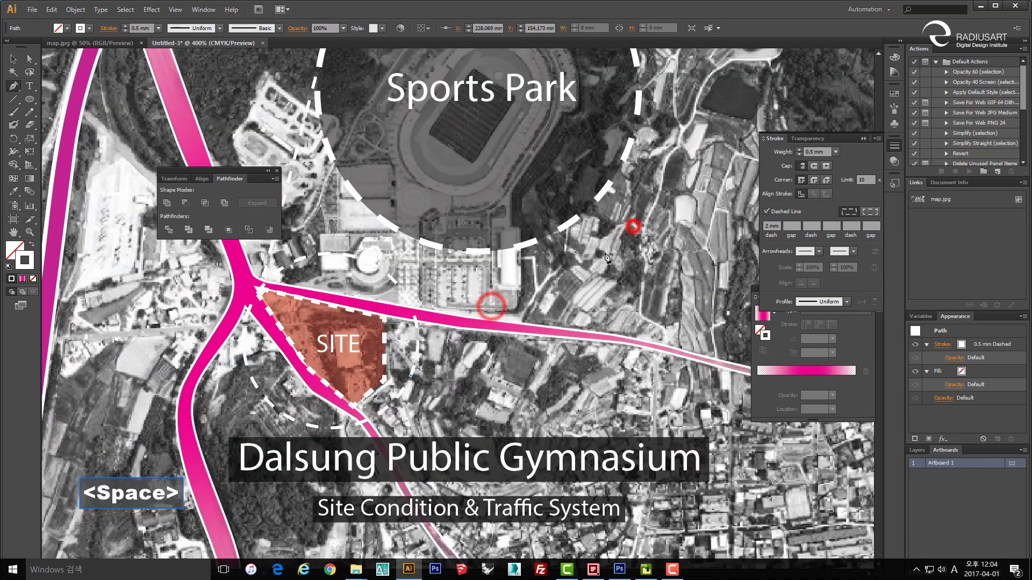
left_click(619, 174)
key("v")
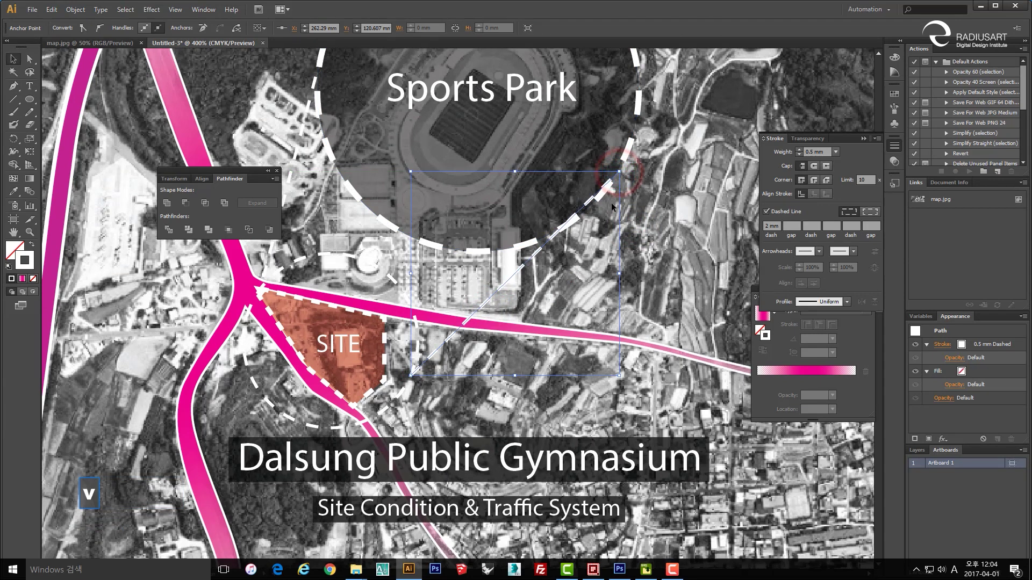
- Move the second connecting line's upper anchor point further down along the Sports Park circle's lower right edge
key("a")
left_click(610, 204)
left_click(583, 207)
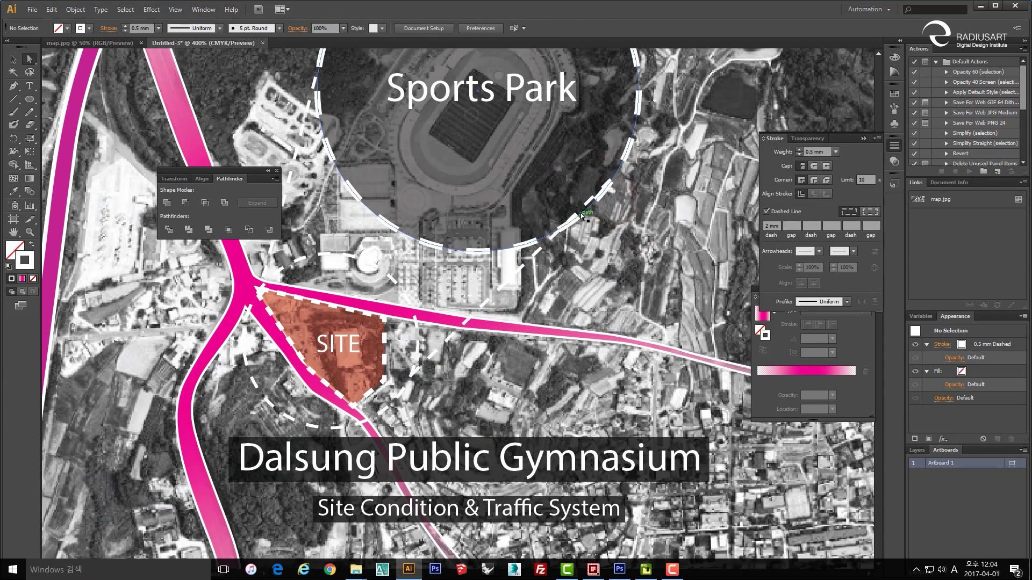
left_click_drag(619, 175, 579, 221)
left_click(590, 258)
- Change the stroke colour of the dashed outline around the SITE area to black (000000)
key("space")
left_click_drag(382, 270, 544, 267)
key("space")
mouse_move(483, 160)
left_mouse_down()
mouse_move(491, 175)
mouse_move(471, 158)
left_mouse_up()
key("space")
left_click_drag(502, 258, 513, 254)
key("v")
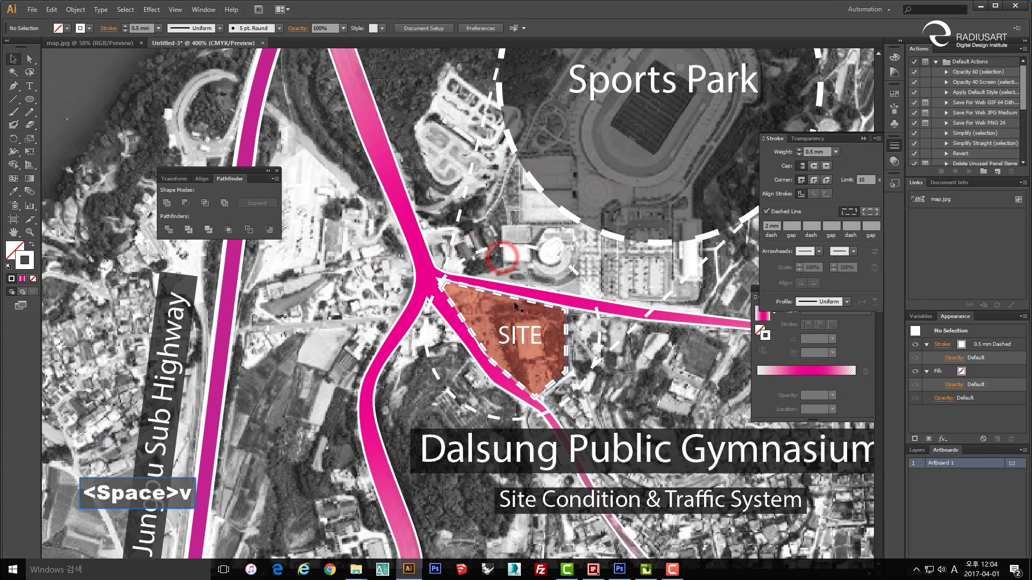
left_click(568, 331)
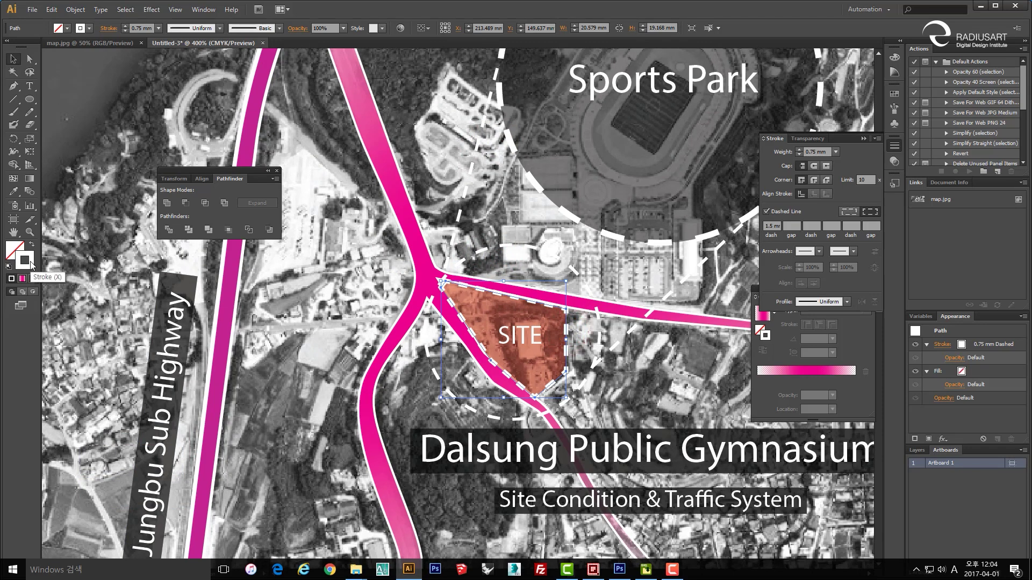
double_click(31, 264)
left_click(247, 302)
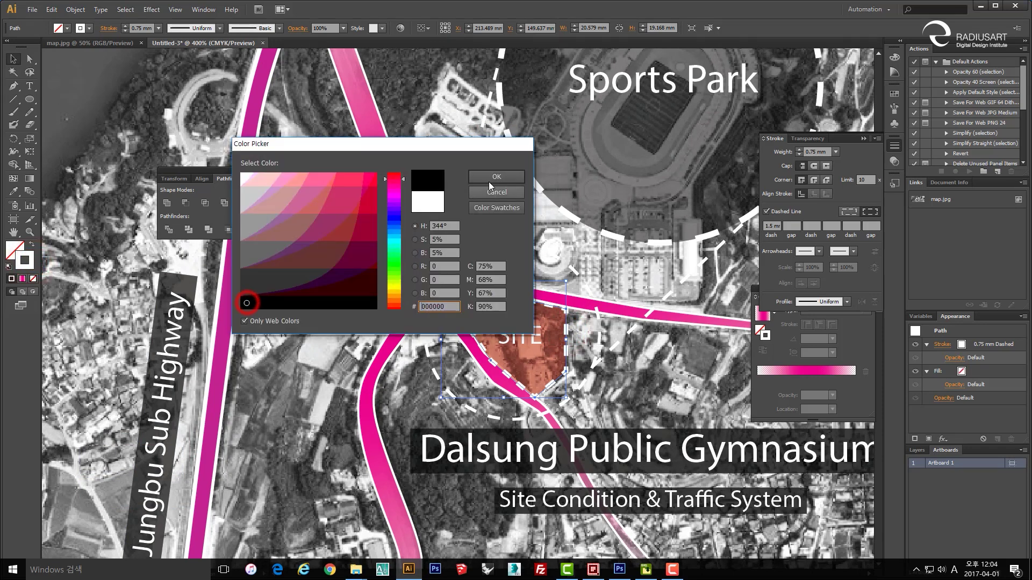
left_click(493, 178)
left_click(639, 368)
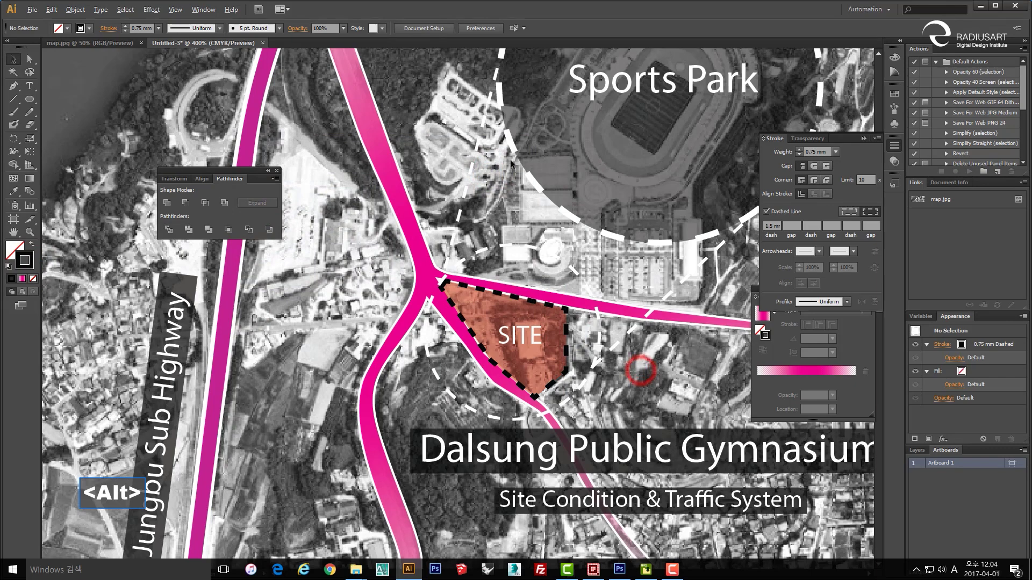
scroll(561, 181, "down", 1)
left_click_drag(561, 181, 436, 250)
scroll(452, 210, "down", 1)
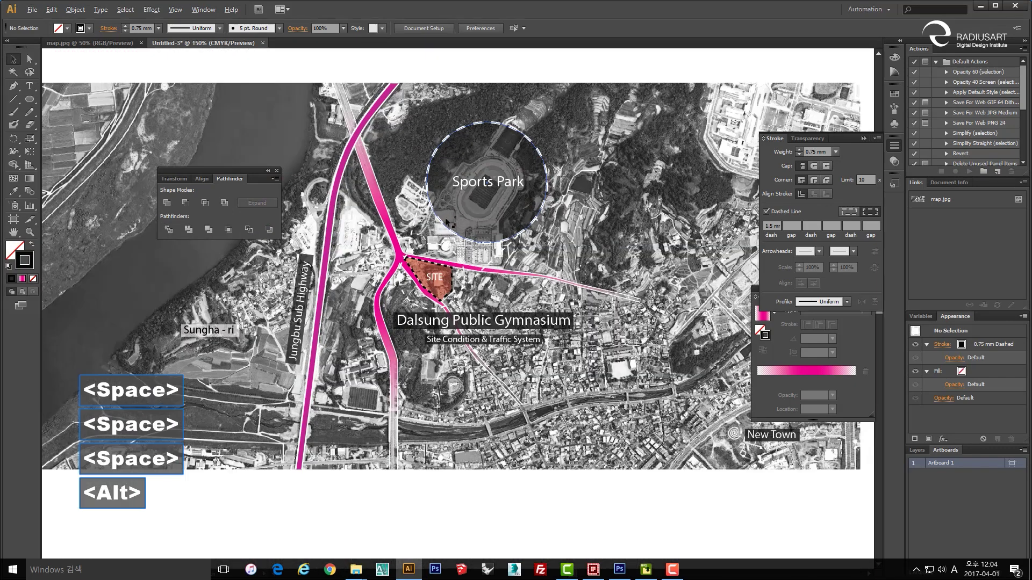
scroll(409, 237, "up", 1)
left_click_drag(380, 231, 407, 228)
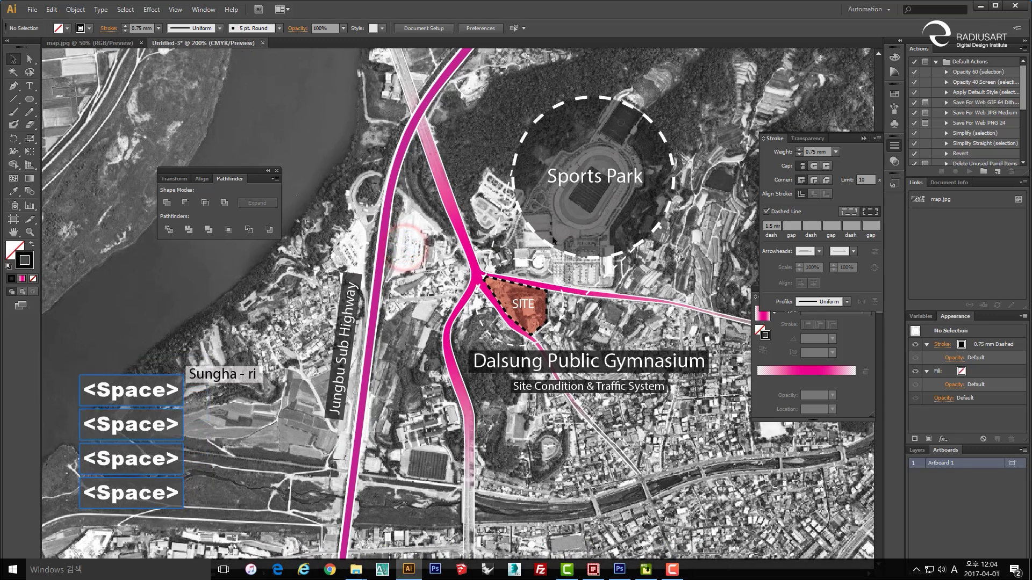
scroll(647, 307, "up", 1)
left_click(517, 295)
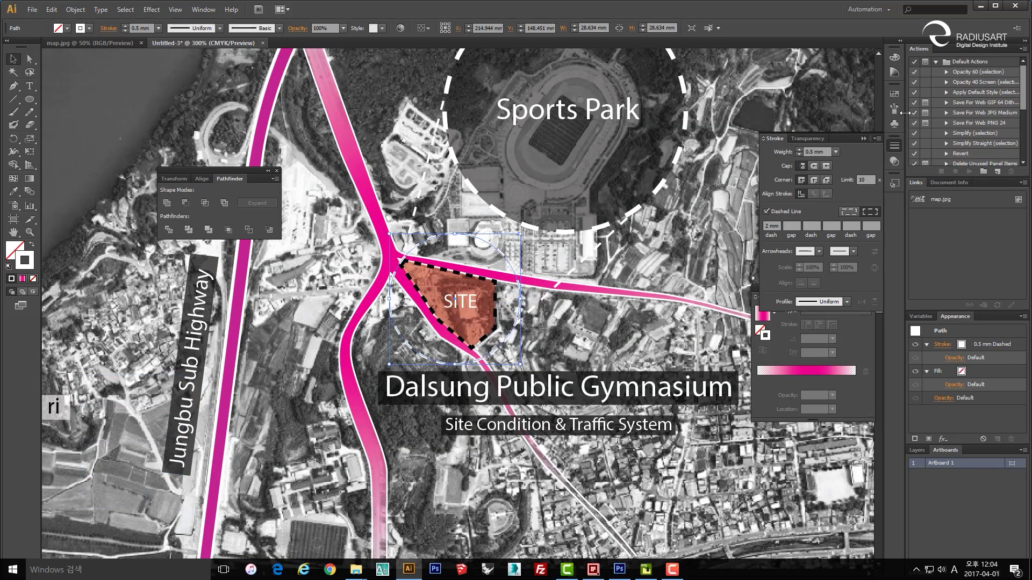
left_click(688, 117)
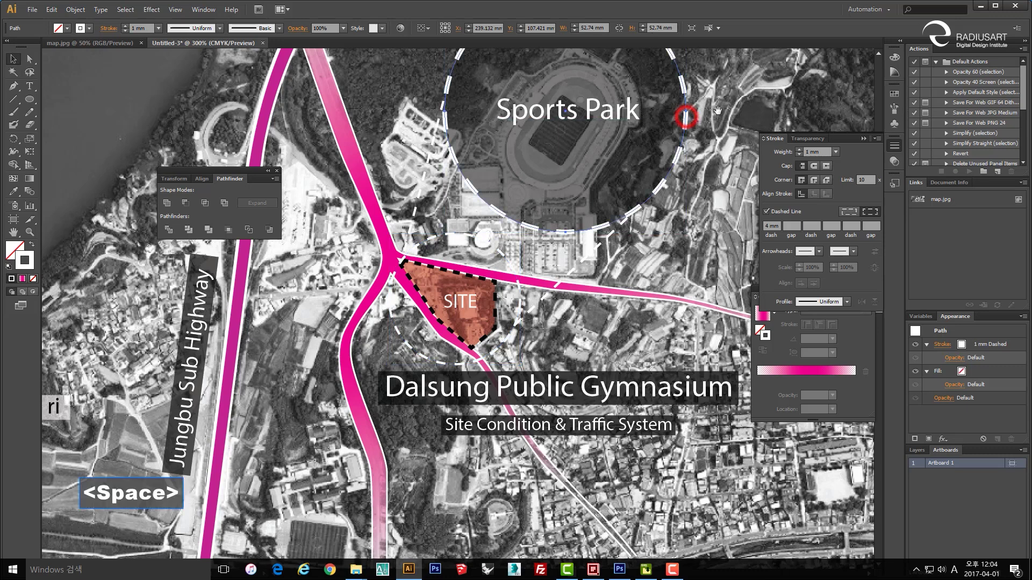
left_click_drag(725, 92, 631, 163)
left_click(632, 161)
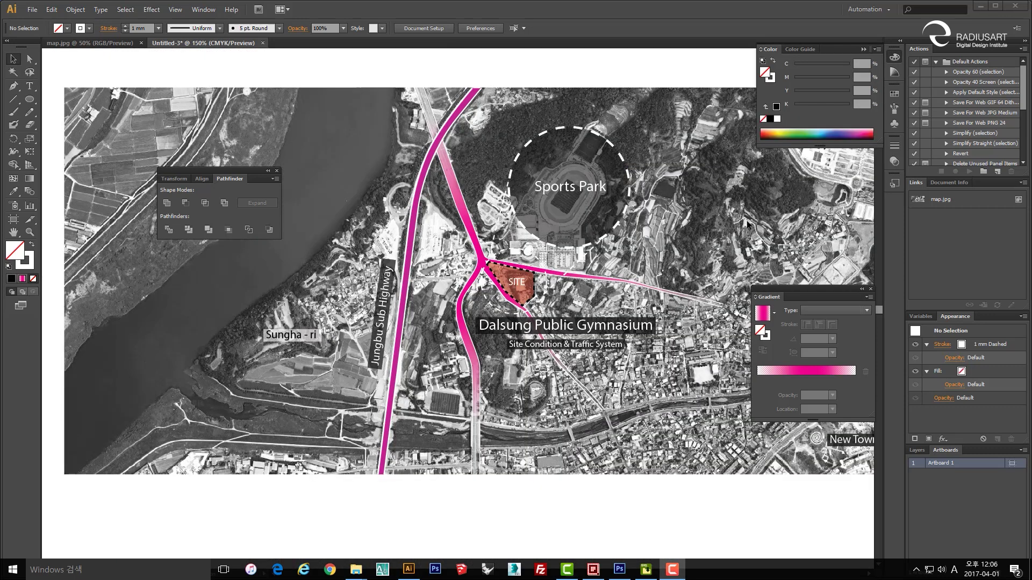
left_click(746, 221)
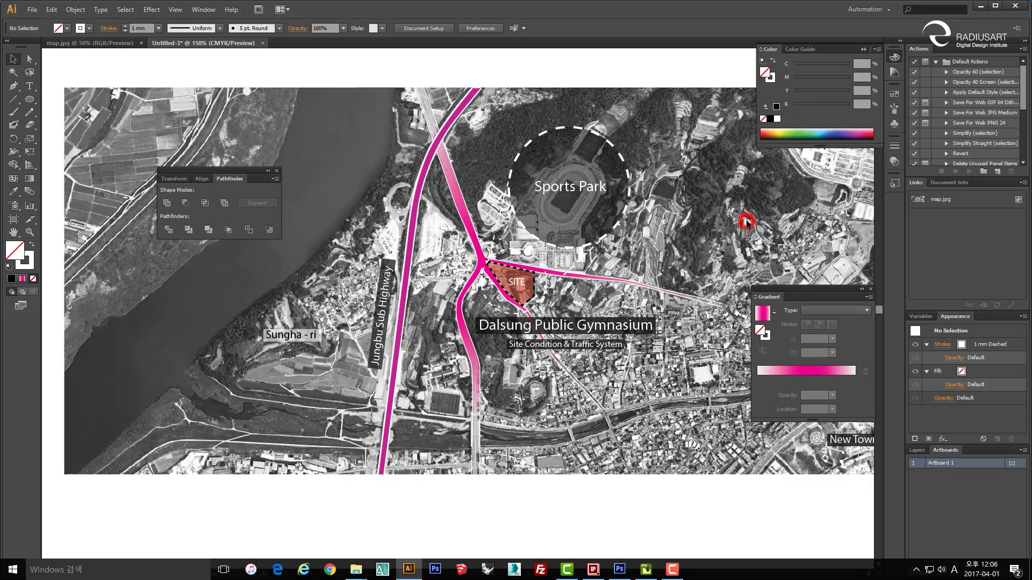
key("space")
mouse_move(709, 251)
left_mouse_down()
mouse_move(668, 283)
mouse_move(656, 256)
left_mouse_up()
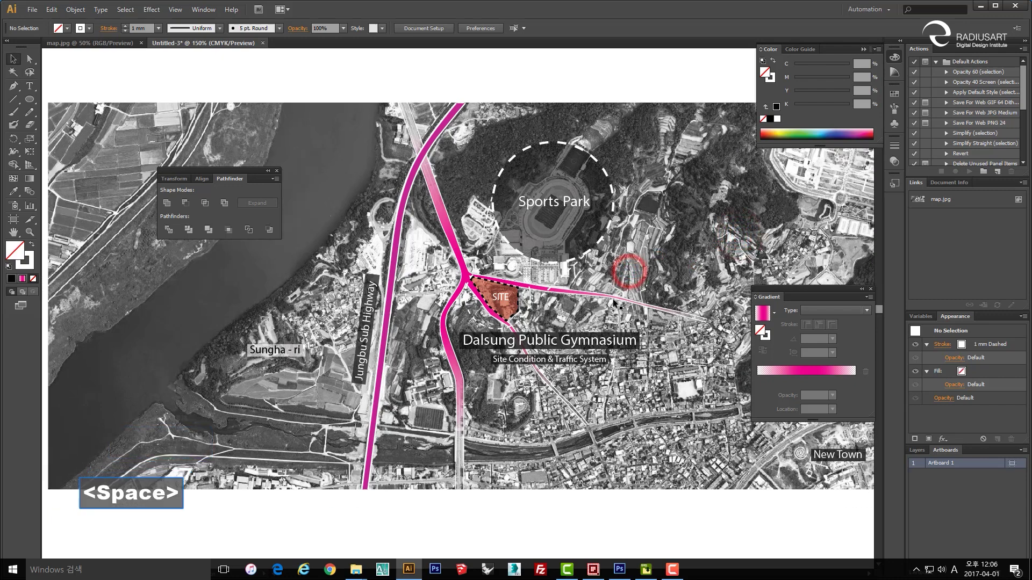
scroll(598, 269, "up", 1)
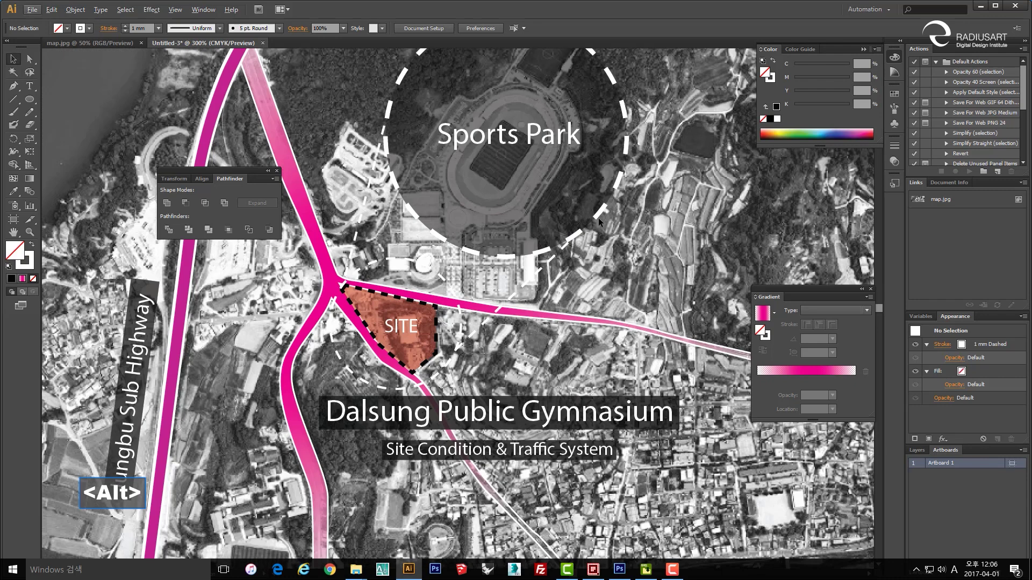
- Try applying the yellow swatch to the dashed circle around Sports Park, and undo it
left_click(600, 213, "alt")
scroll(579, 246, "down", 2)
left_click_drag(789, 145, 789, 171)
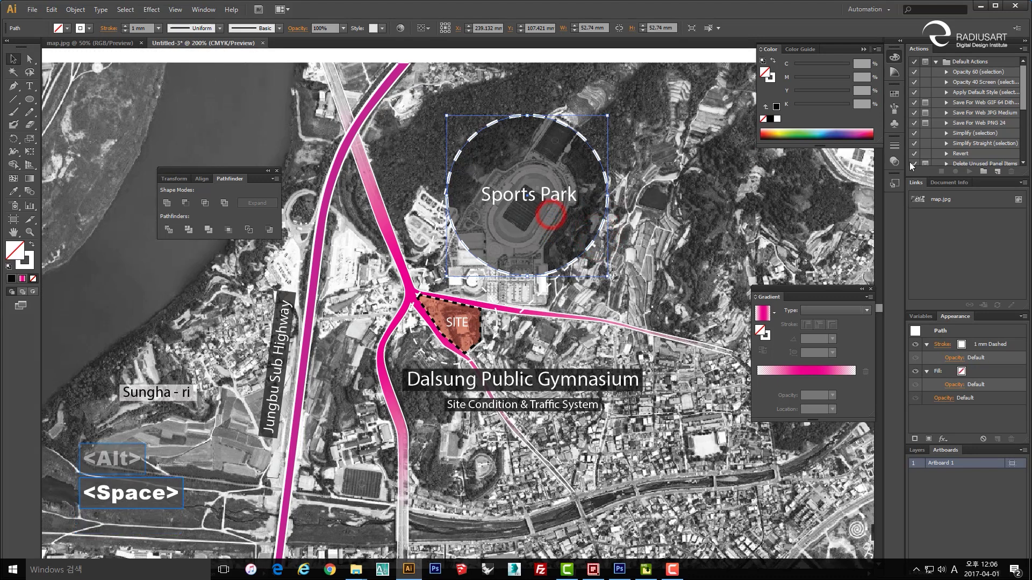
left_click(895, 94)
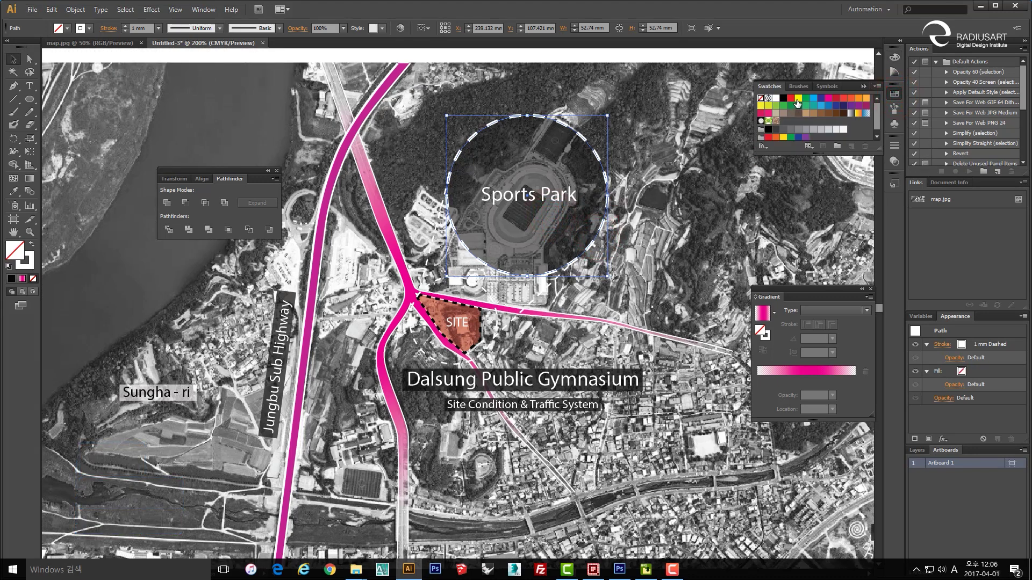
left_click(798, 99)
key("ctrl+z")
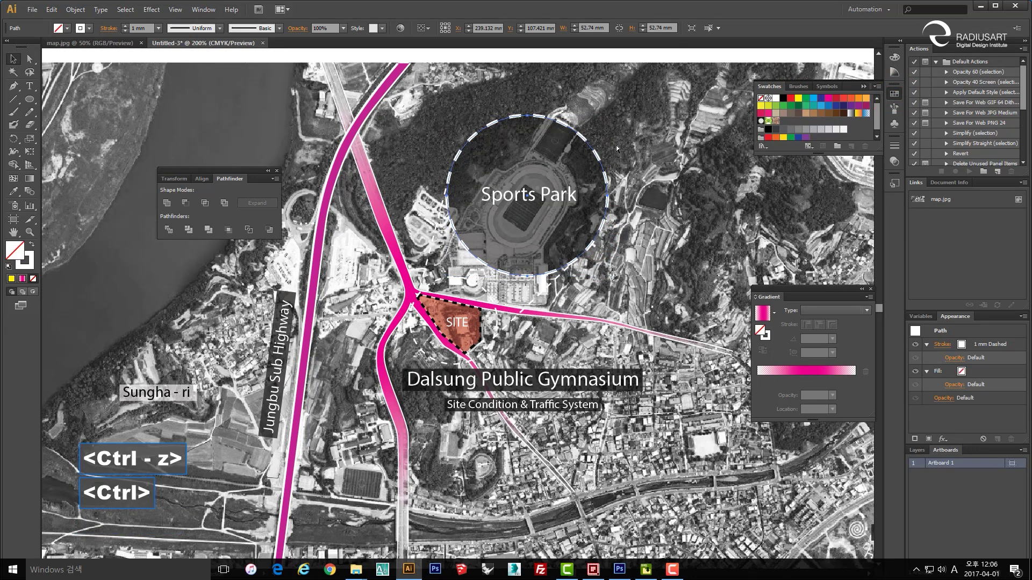
key("ctrl+3")
key("ctrl+z")
left_click(636, 157)
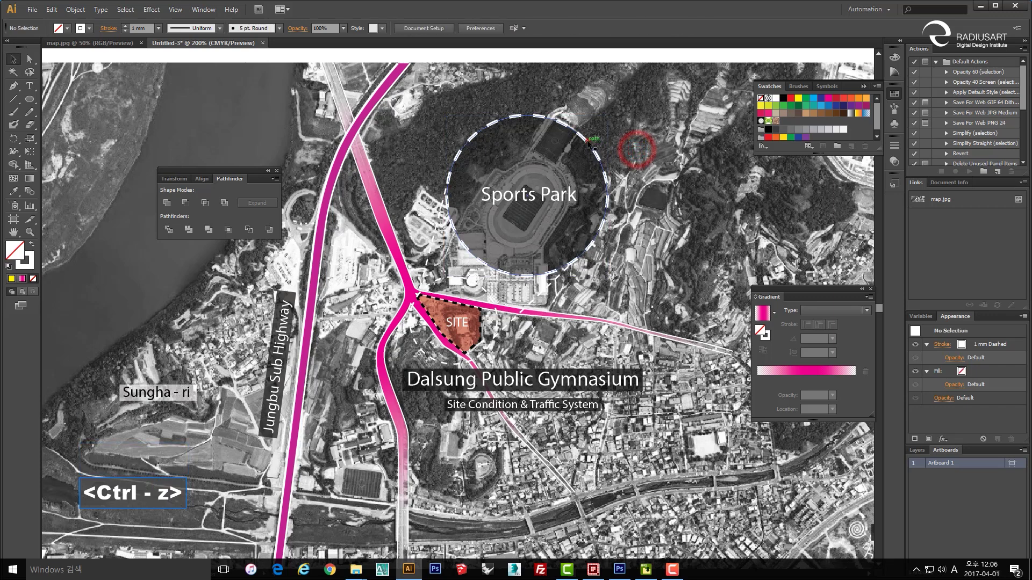
- Set the stroke colour of the dashed circle around Sports Park to CMYK Yellow
left_click(587, 140)
left_click(29, 260)
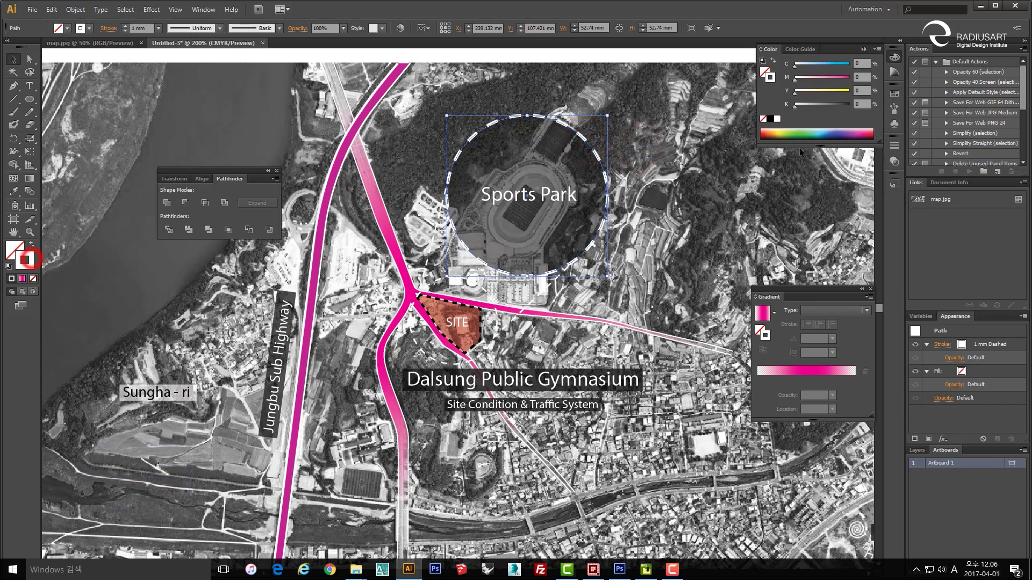
left_click(895, 94)
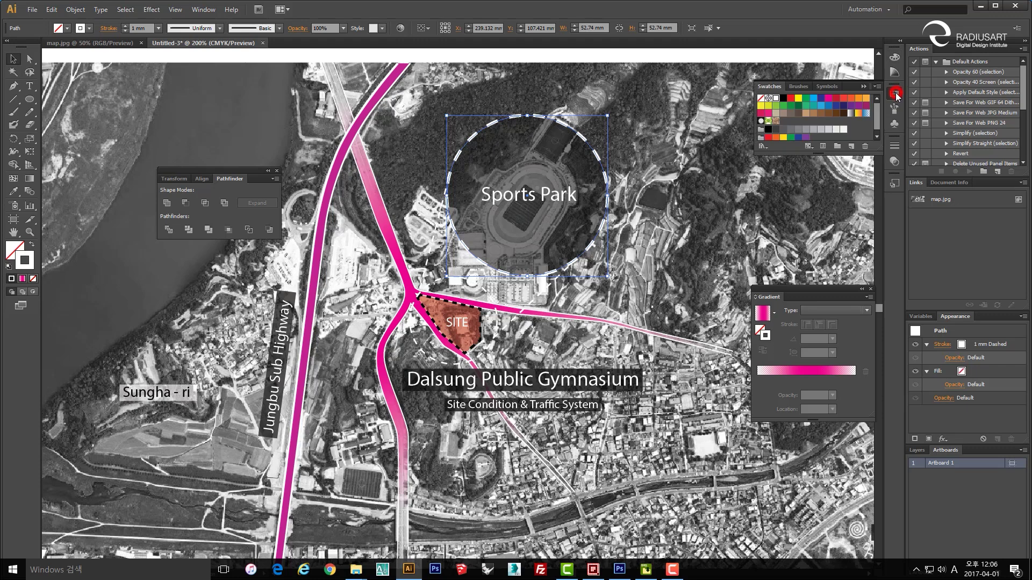
left_click(799, 100)
left_click(684, 200)
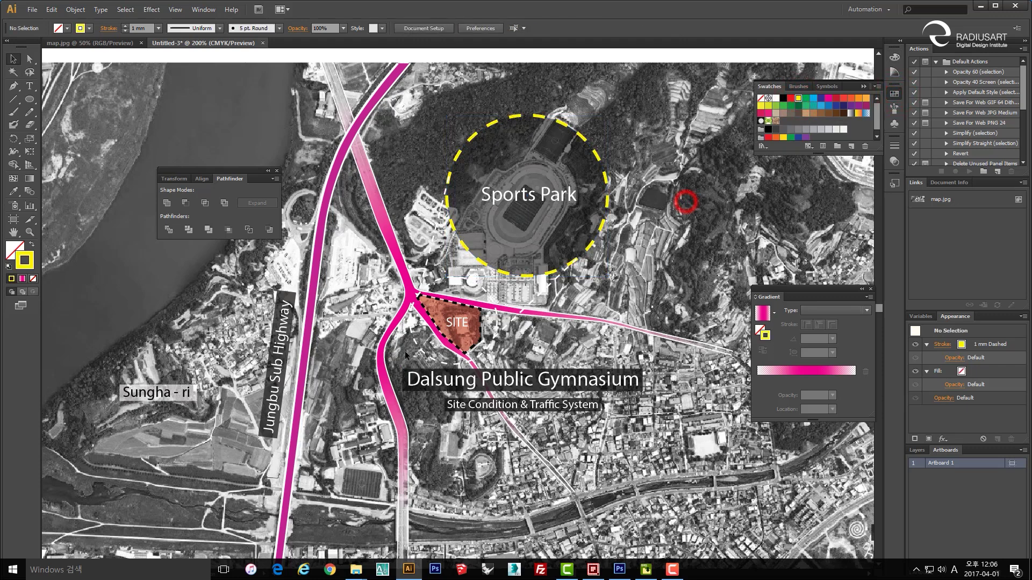
- Give the dashed circle around SITE a 1 mm stroke weight and a CMYK Yellow stroke colour
left_click(483, 287)
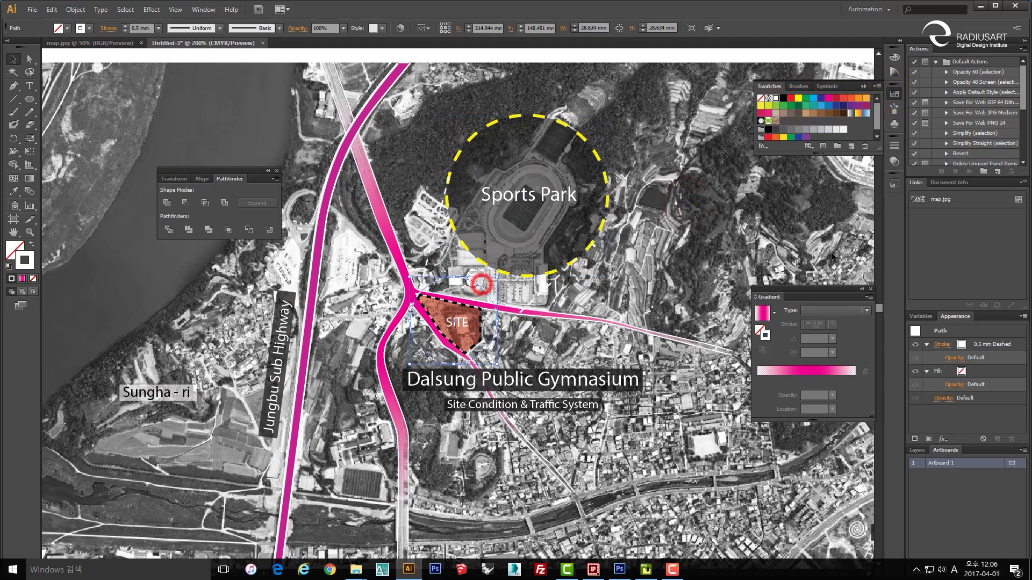
left_click(895, 146)
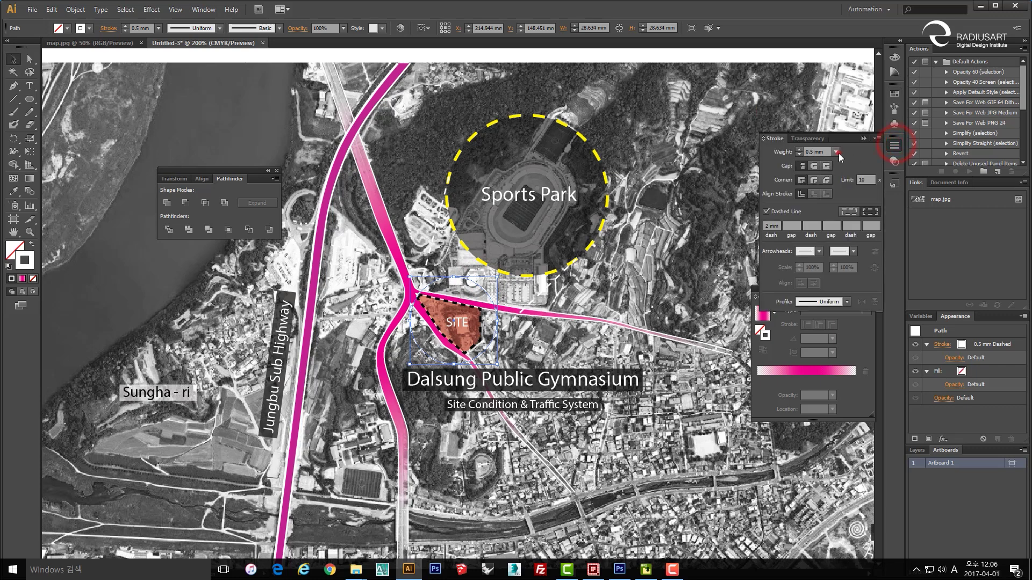
left_click(835, 152)
left_click(854, 223)
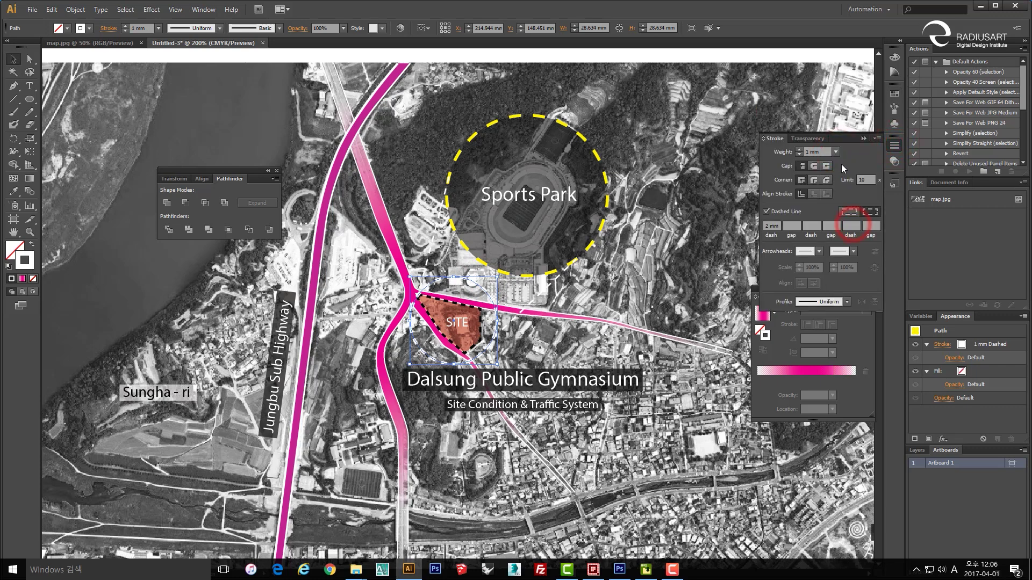
left_click(894, 94)
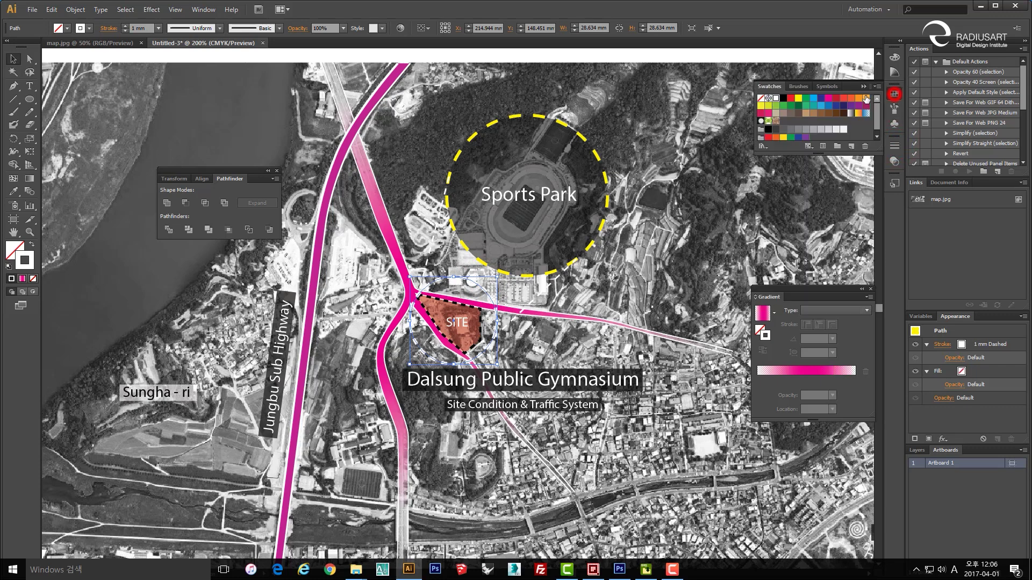
left_click(799, 100)
left_click(660, 277)
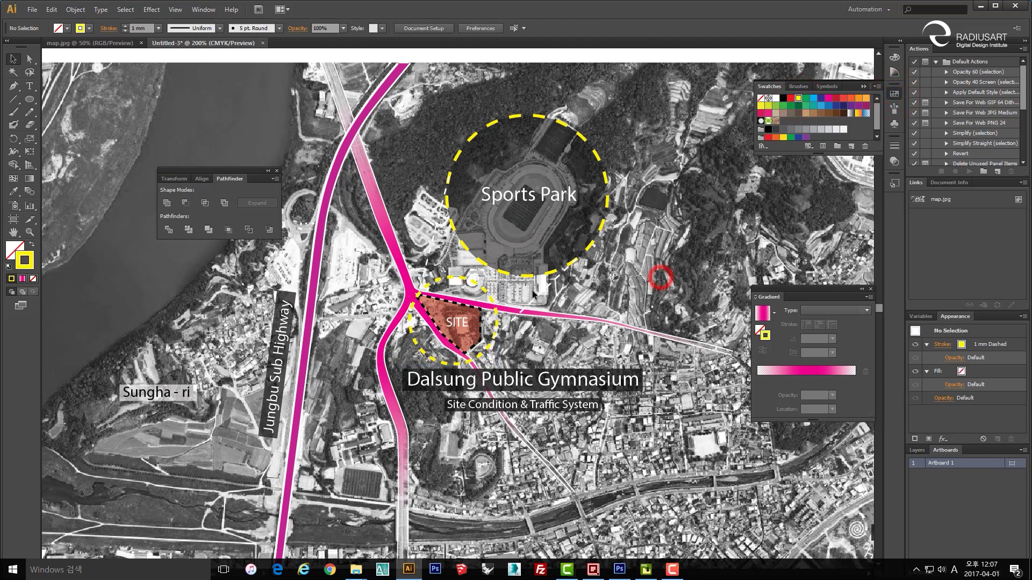
- Give both dashed connecting lines between the circles a 1 mm stroke weight and a CMYK Yellow stroke colour
left_click(539, 295)
left_click(433, 237)
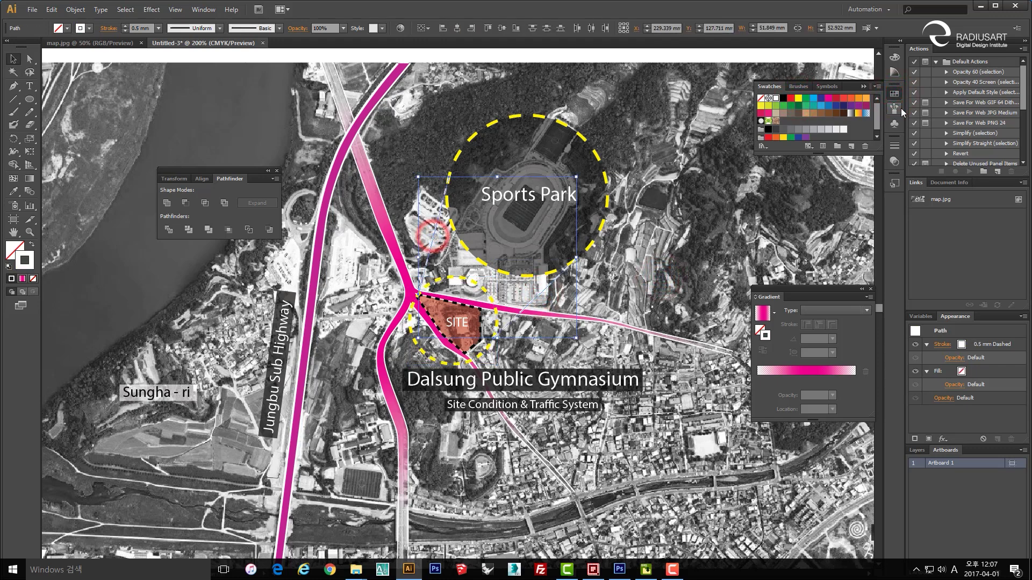
left_click(895, 146)
left_click(835, 152)
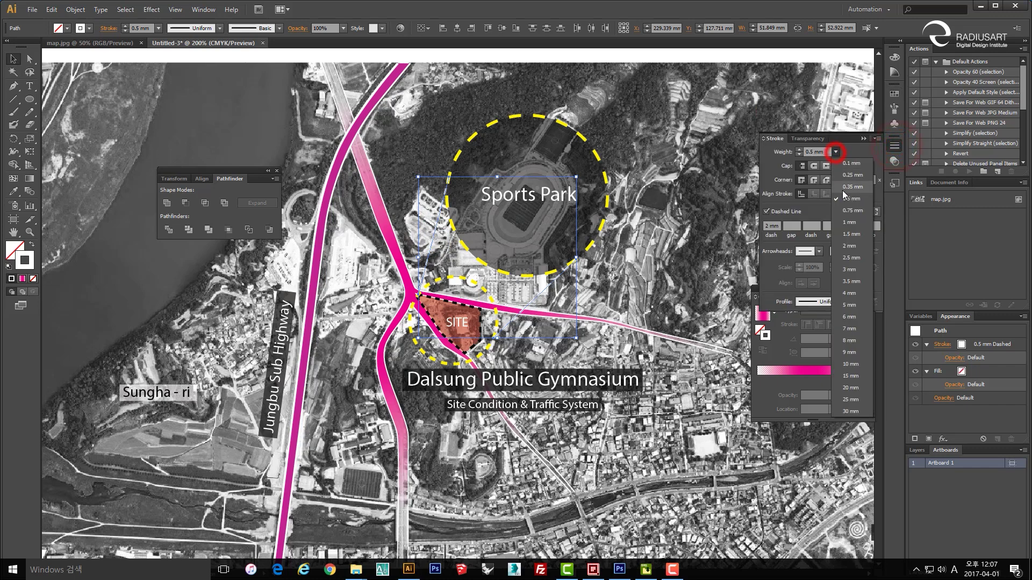
left_click(851, 223)
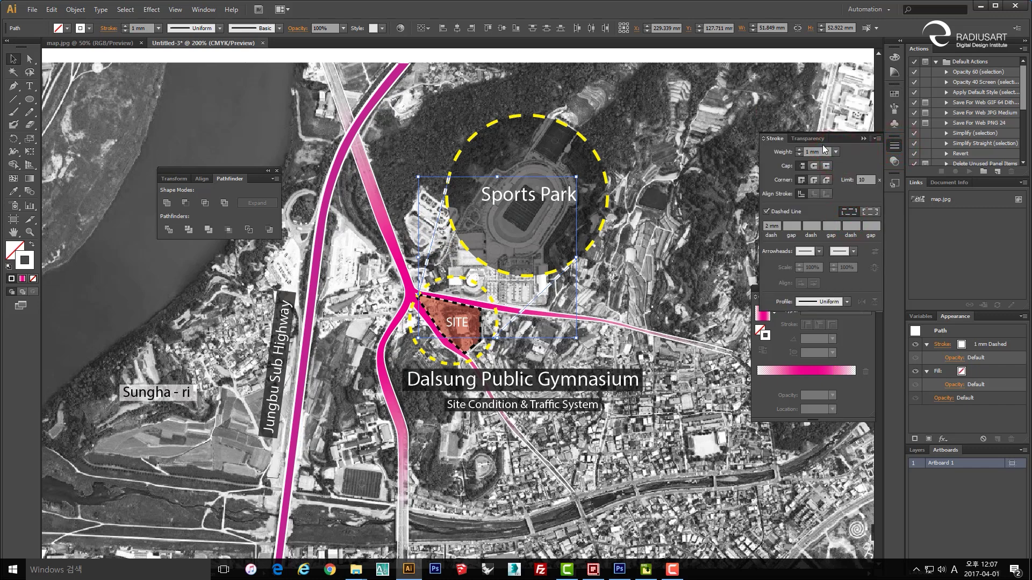
left_click(894, 94)
left_click(799, 100)
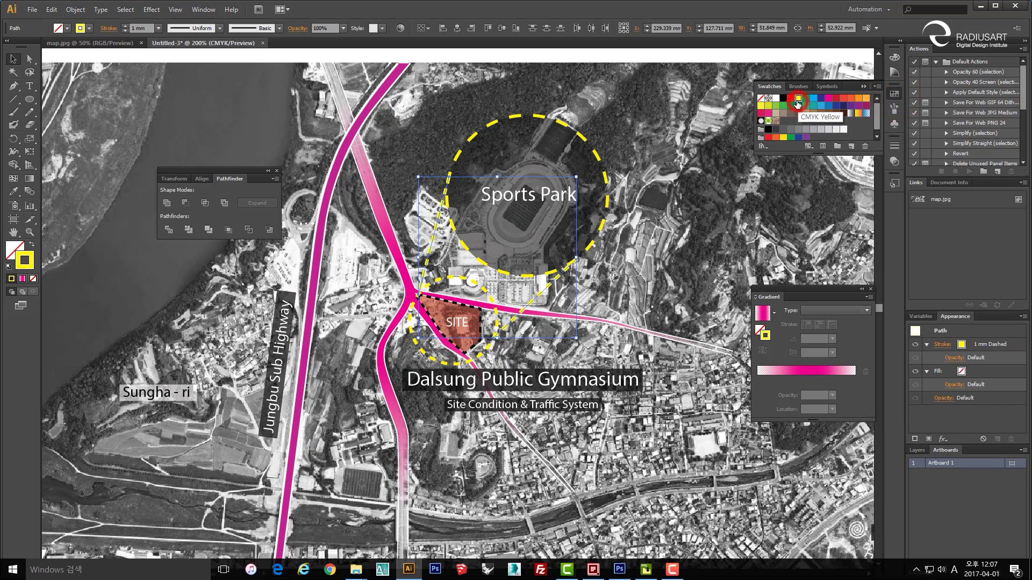
left_click(671, 238)
- Change the fill of the semi-transparent Sports Park circle from black to white
left_click(546, 242)
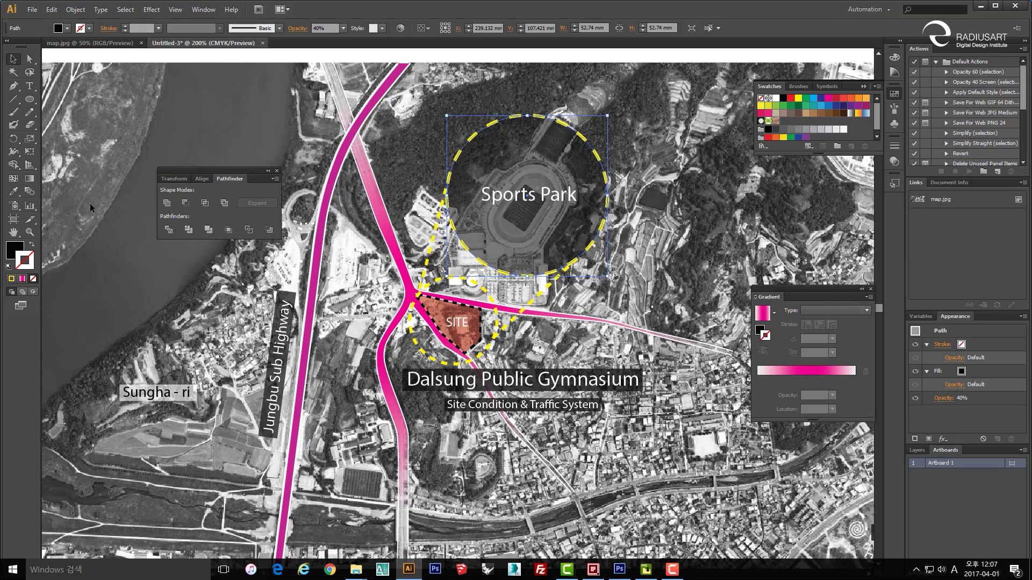
left_click(19, 247)
left_click(895, 95)
left_click(776, 98)
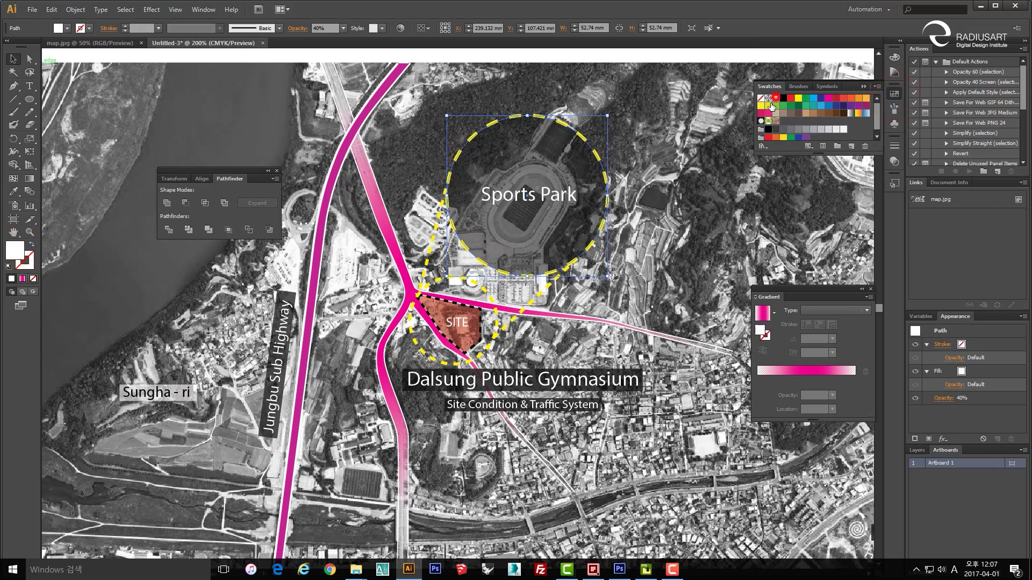
left_click(681, 216)
- Change the fill colour of the Sports Park label text to black
double_click(546, 199)
left_click_drag(574, 194, 433, 193)
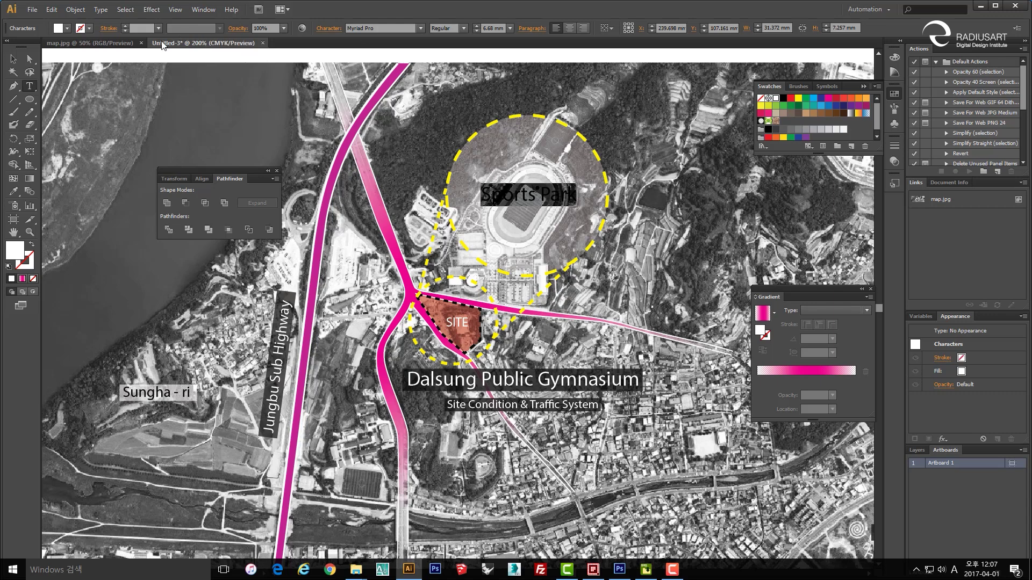
left_click(67, 28)
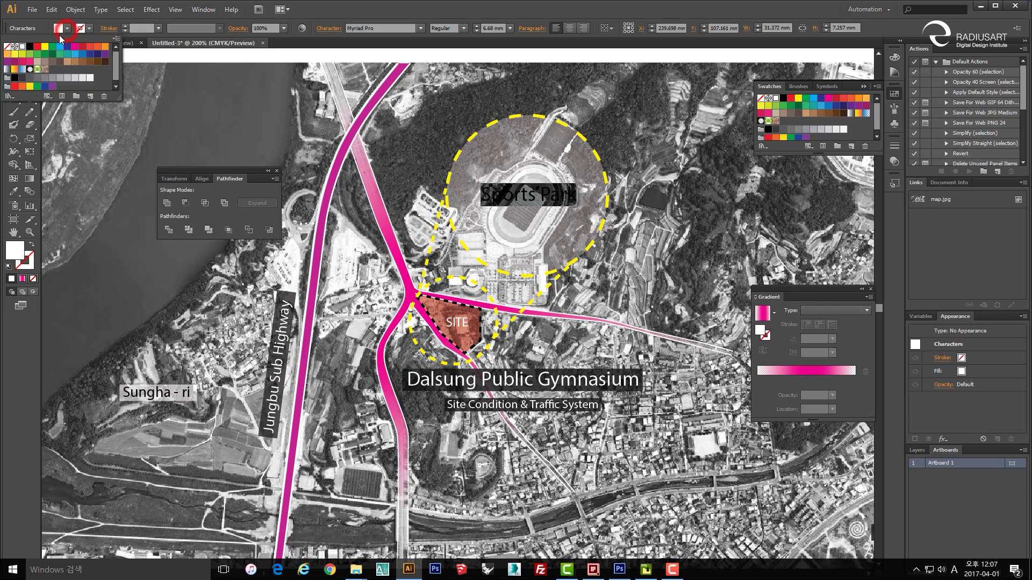
left_click(28, 48)
key("Escape")
key("Escape")
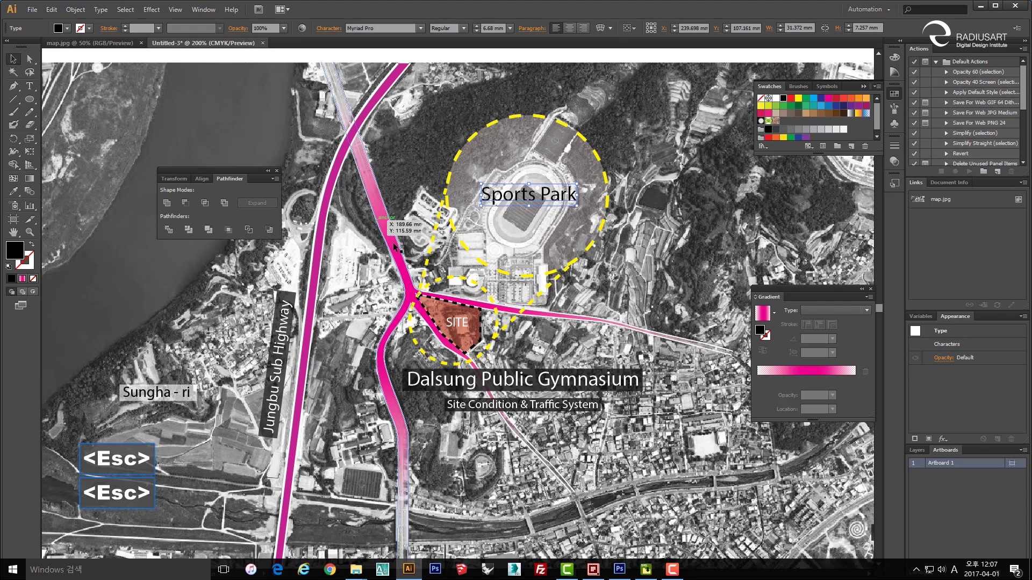
left_click(366, 251)
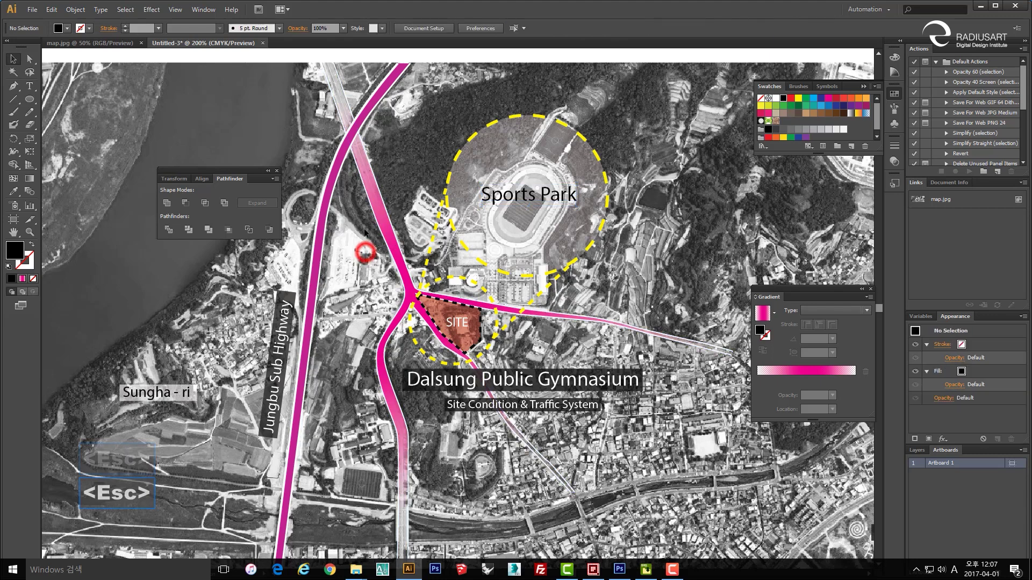
- Change the dashed boundary line of the red SITE area to a white stroke
left_click(481, 325)
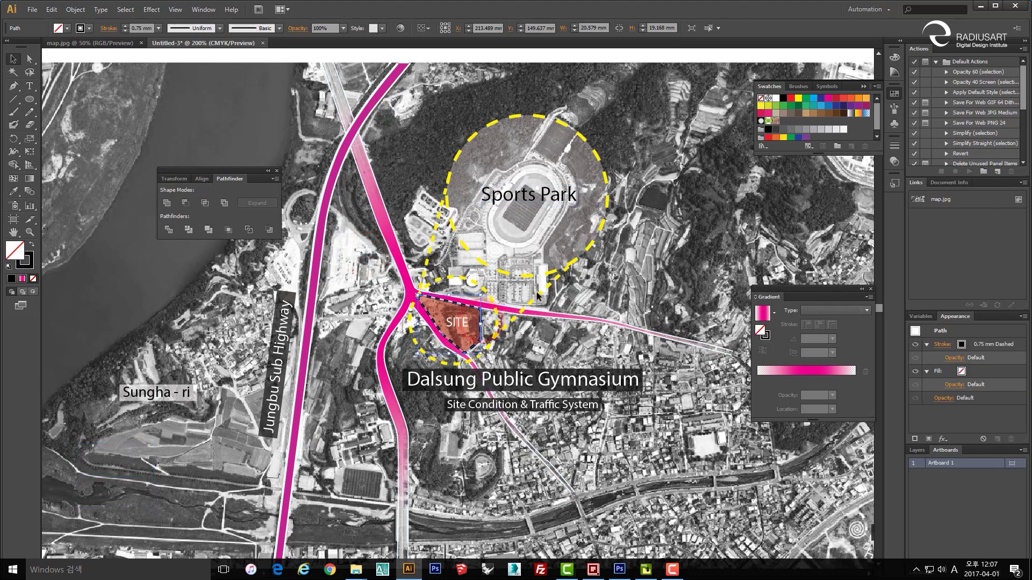
left_click(32, 262)
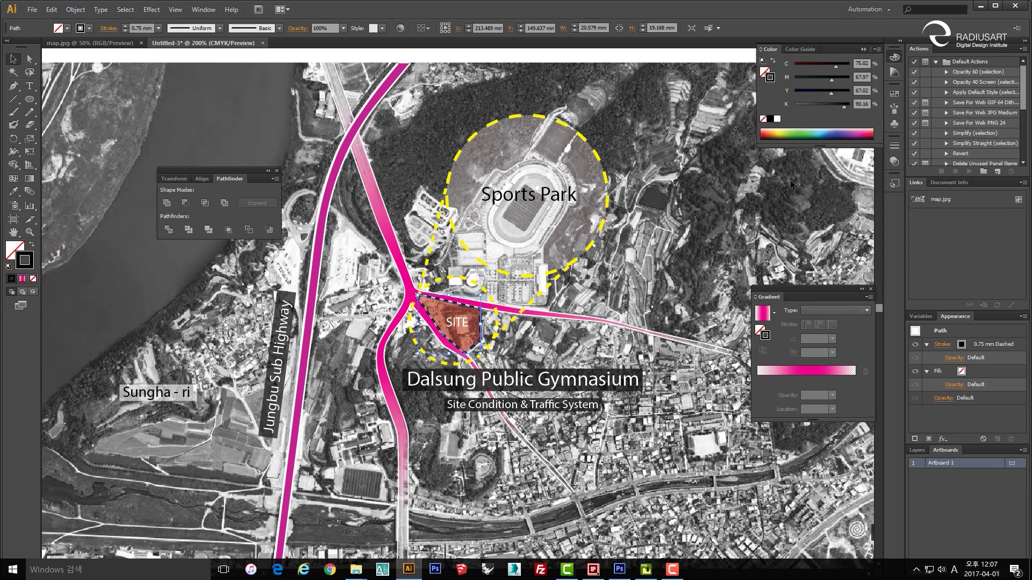
left_click(900, 98)
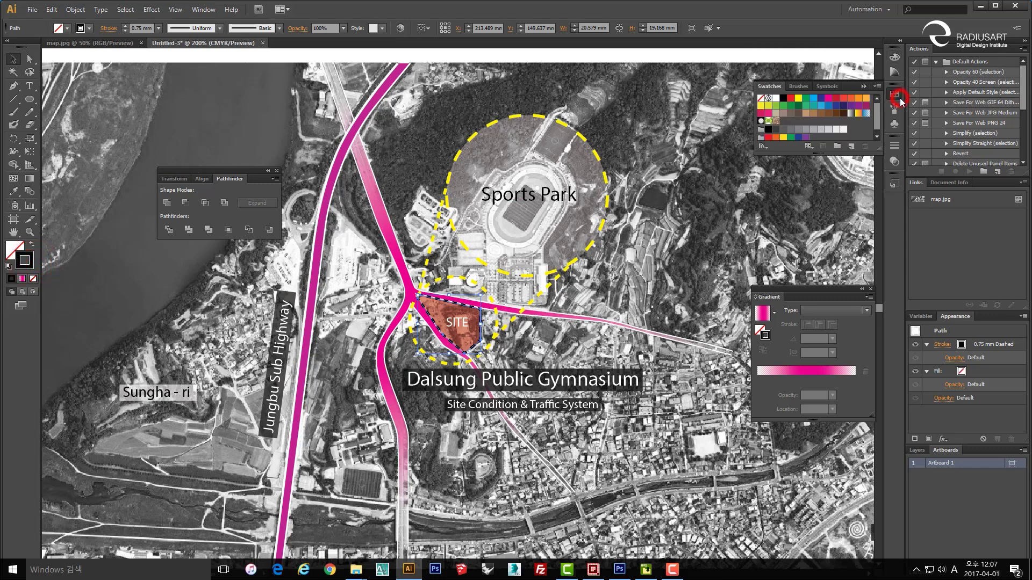
left_click(776, 98)
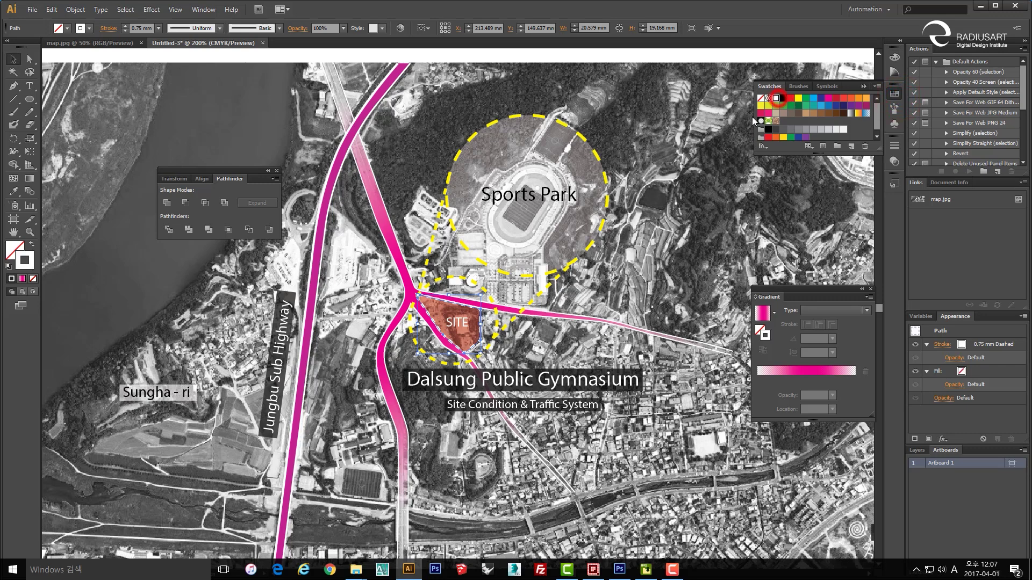
left_click(704, 204)
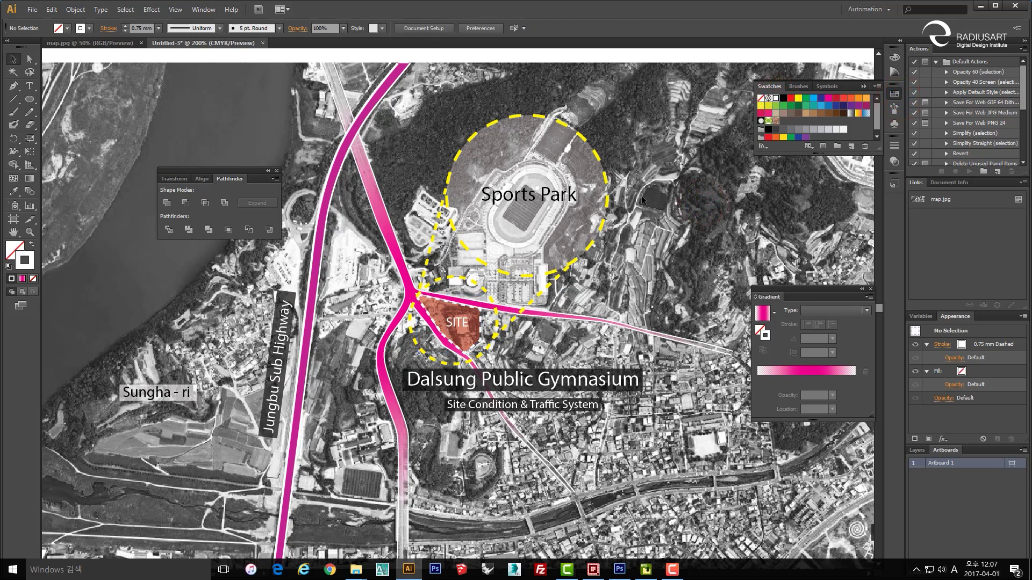
- Draw an ellipse about 77 mm wide and 80 mm high around the New Town area, overlapping the map's lower-right corner
scroll(554, 215, "down", 3, "alt")
scroll(538, 207, "up", 2, "alt")
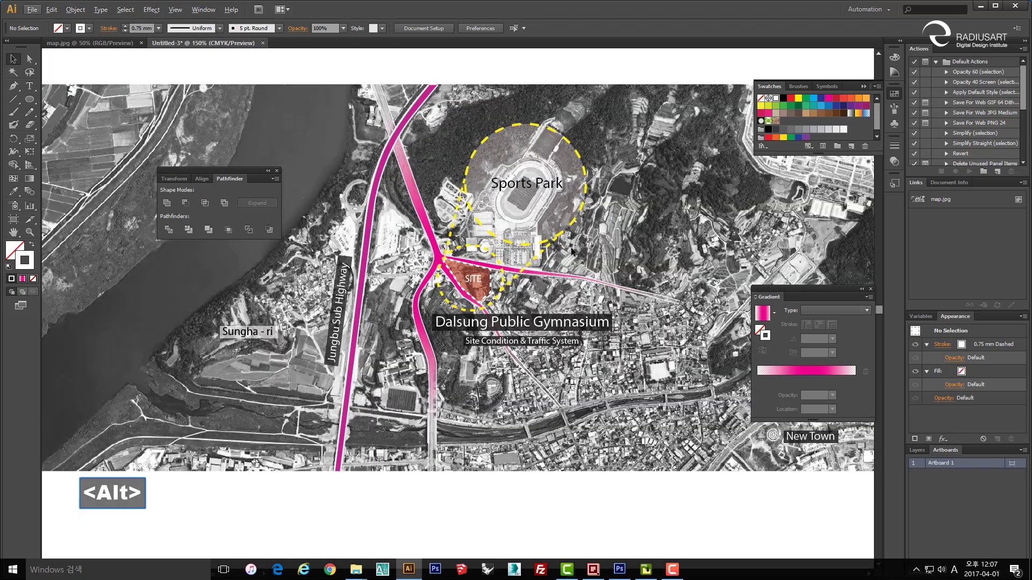
scroll(539, 207, "up", 3)
scroll(539, 208, "down", 2)
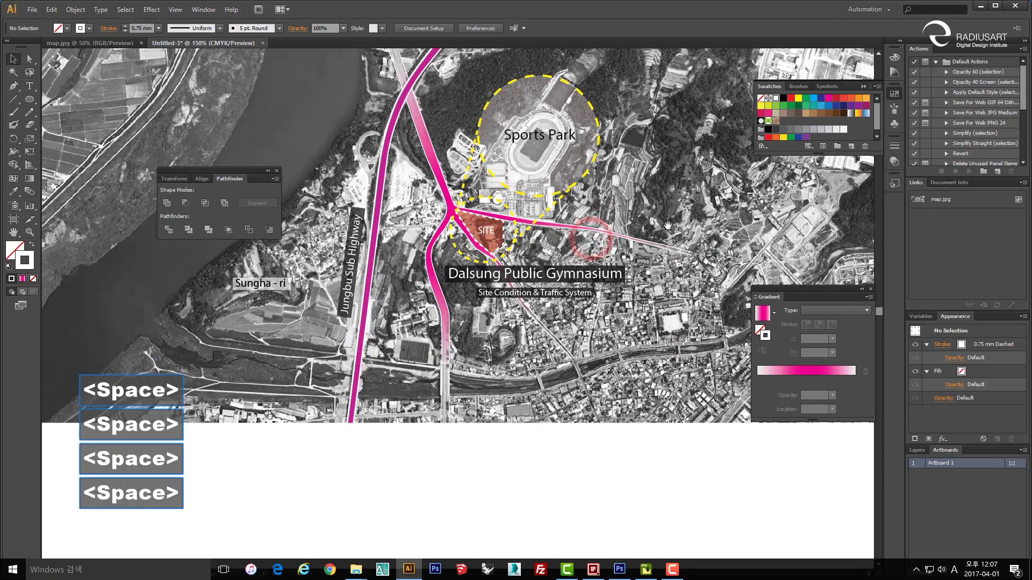
left_click_drag(677, 230, 475, 210)
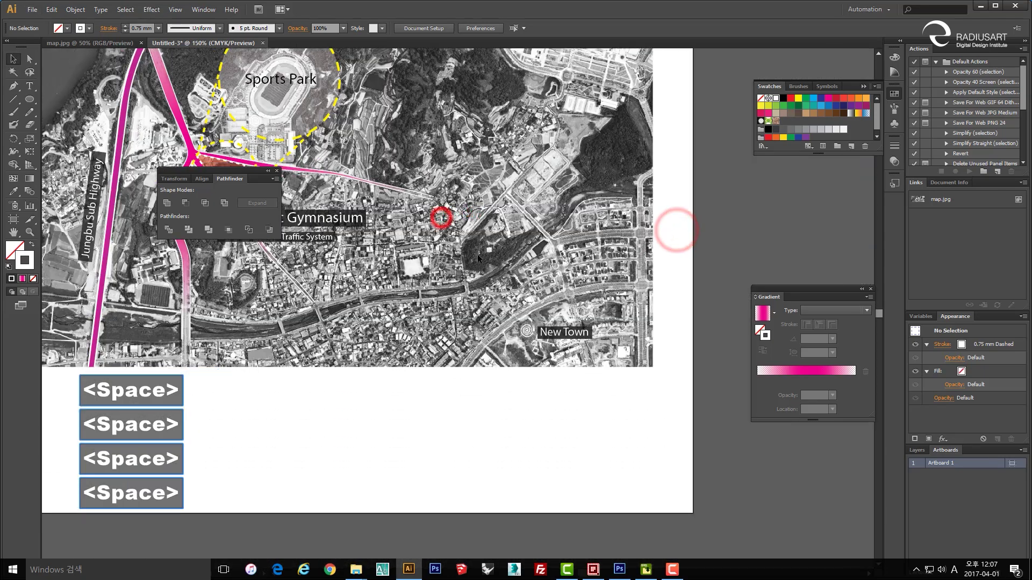
left_click_drag(518, 270, 544, 243)
left_click(29, 100)
left_click_drag(674, 356, 850, 538)
left_click_drag(826, 498, 631, 356)
key("v")
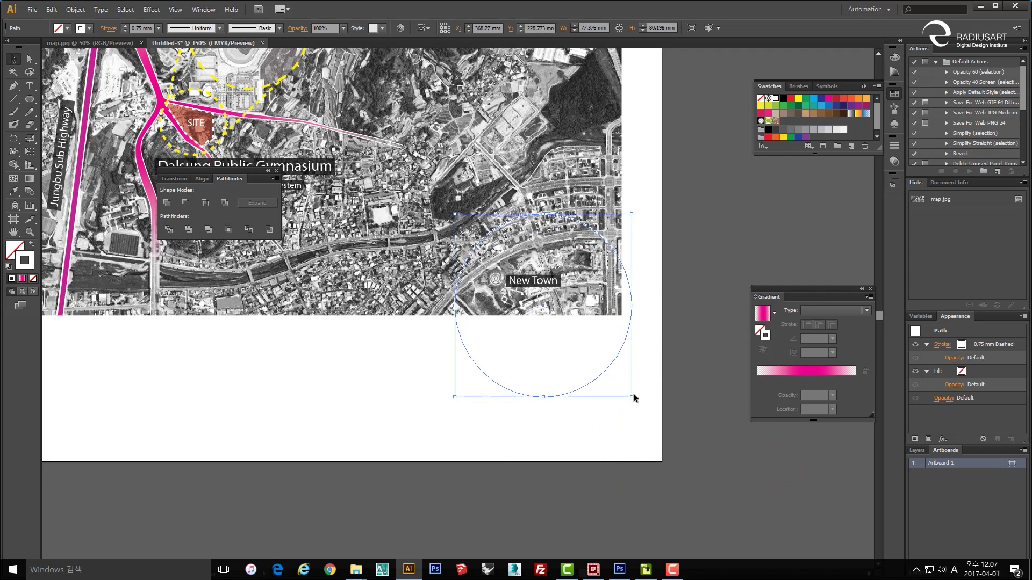
- Enlarge the New Town ellipse about its centre to about 102 mm wide and 106 mm high
left_click_drag(632, 397, 679, 426)
left_click(548, 378)
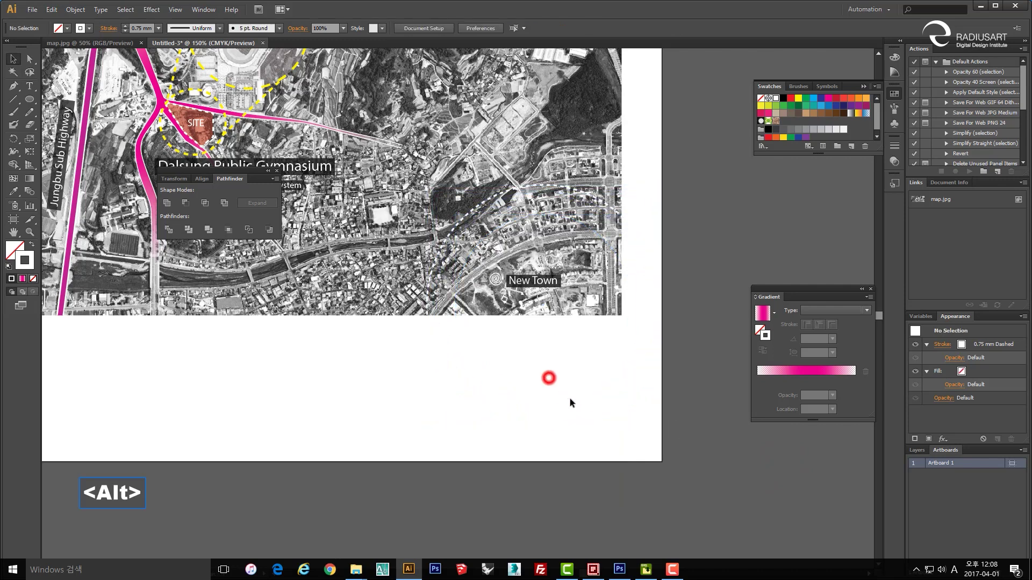
left_click(627, 422)
left_click_drag(609, 406, 613, 424)
left_click(590, 378)
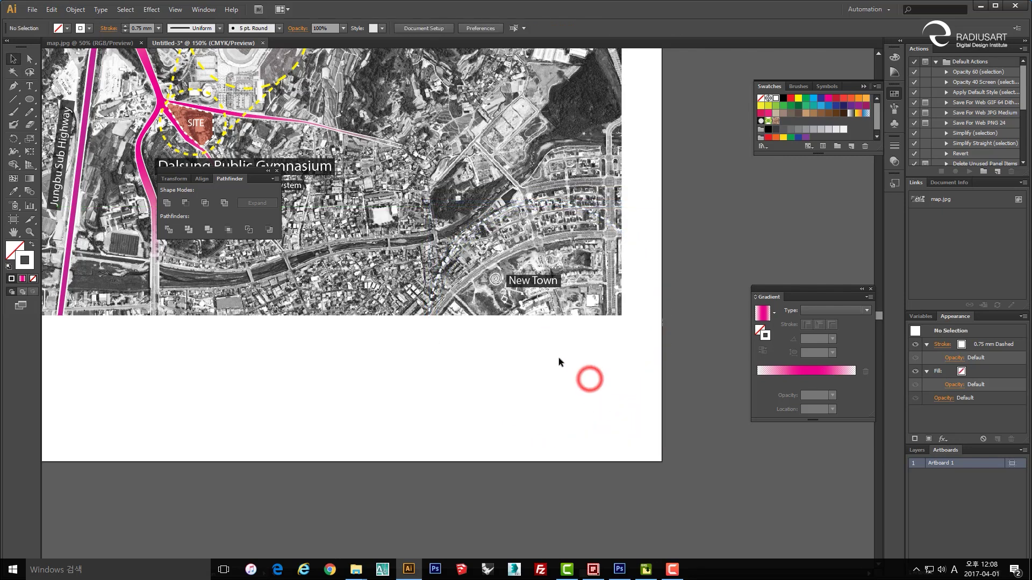
left_click(439, 371)
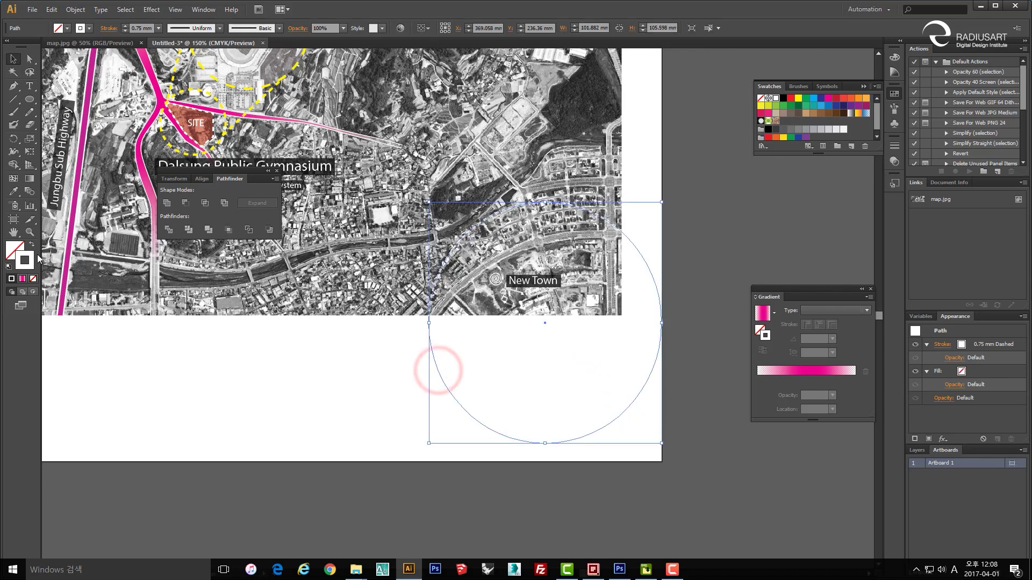
double_click(30, 262)
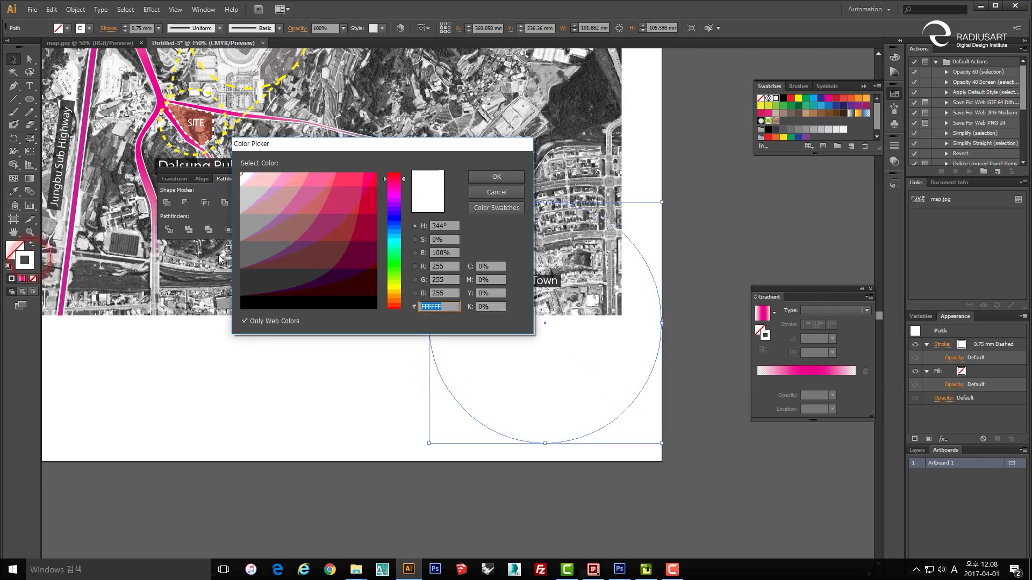
left_click(245, 302)
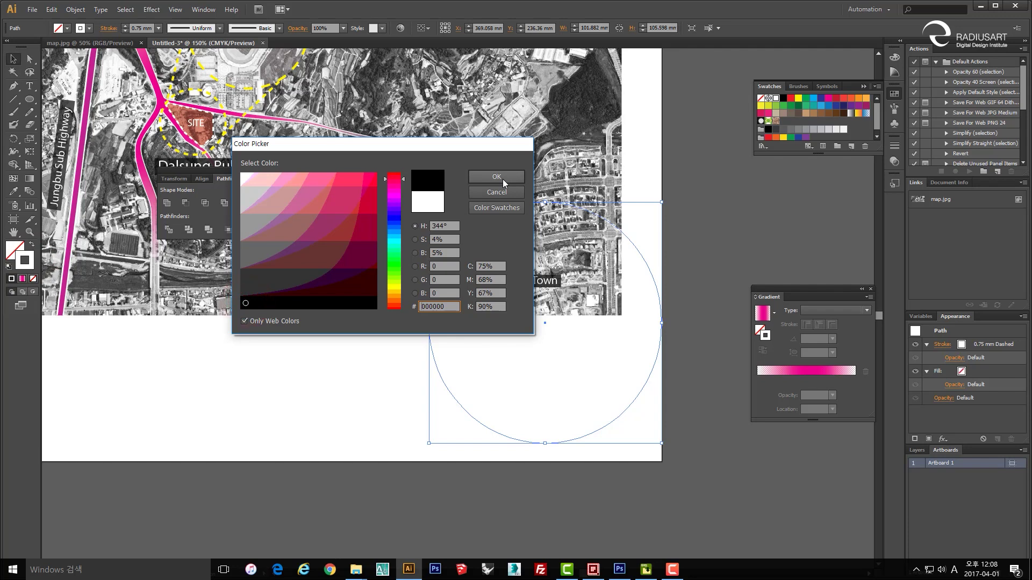
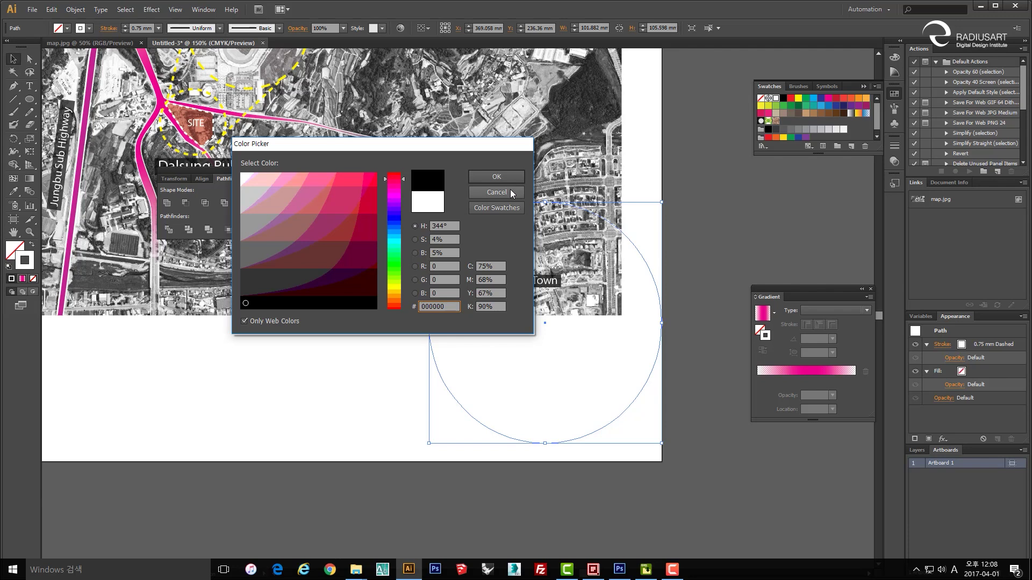
key("Escape")
key("Escape")
- Set the stroke colour of the New Town circle to dark grey
left_click_drag(447, 374, 467, 352)
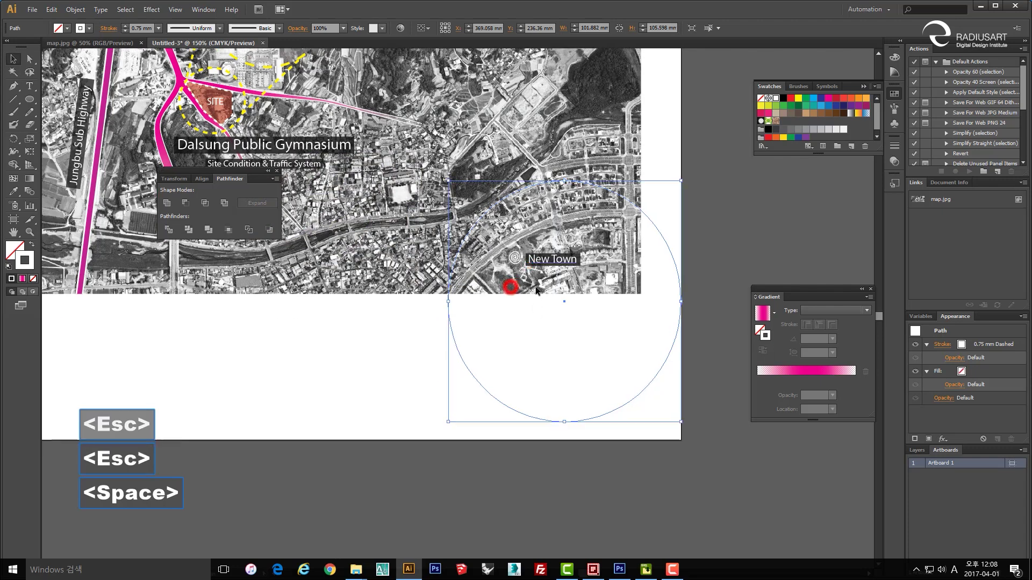
left_click(460, 353)
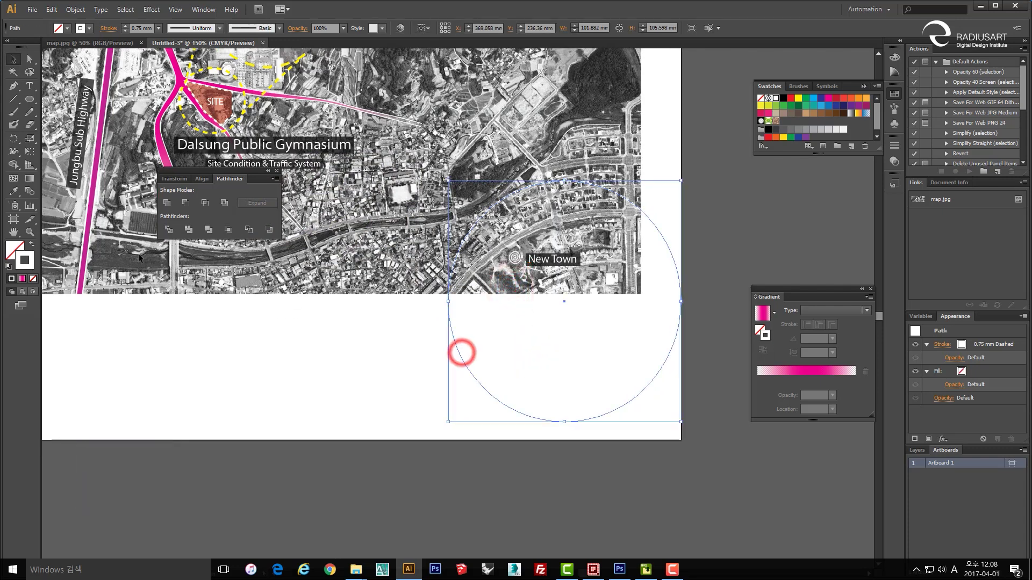
double_click(23, 265)
left_click(257, 256)
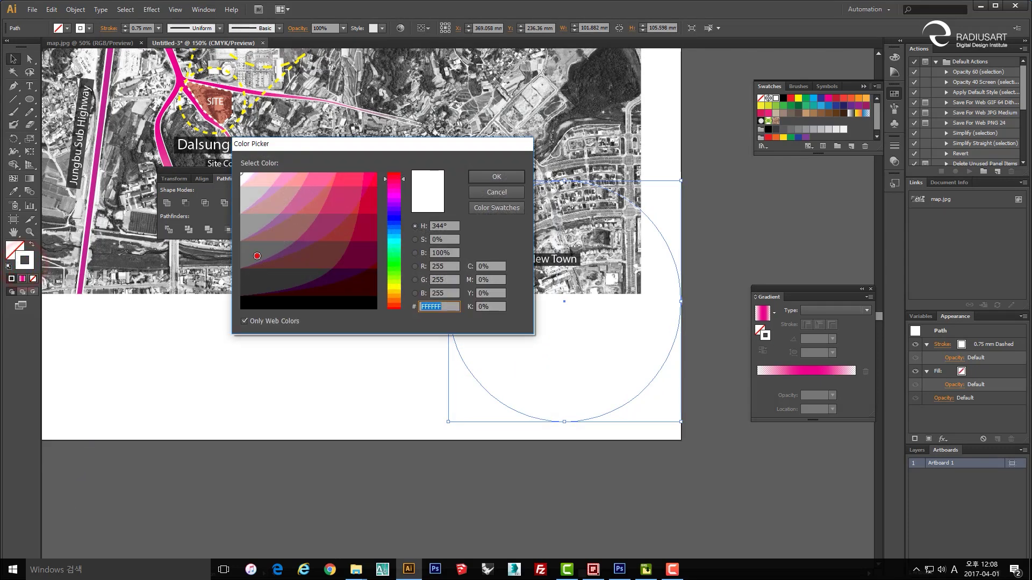
left_click(477, 179)
left_click_drag(514, 297, 507, 295)
key("v")
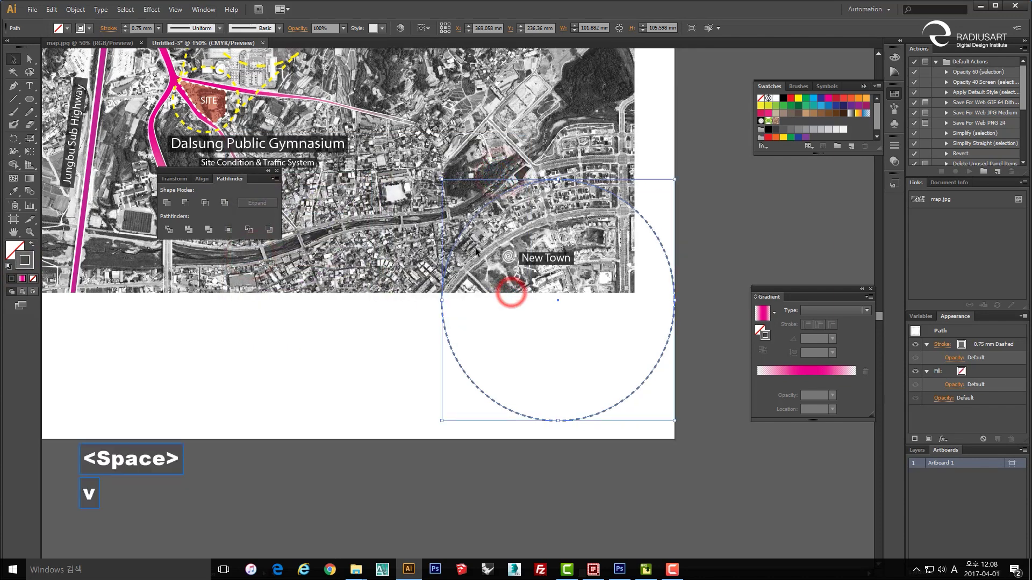
- Swap the New Town circle's fill and stroke so it has a dark grey fill and no stroke
left_click(31, 252)
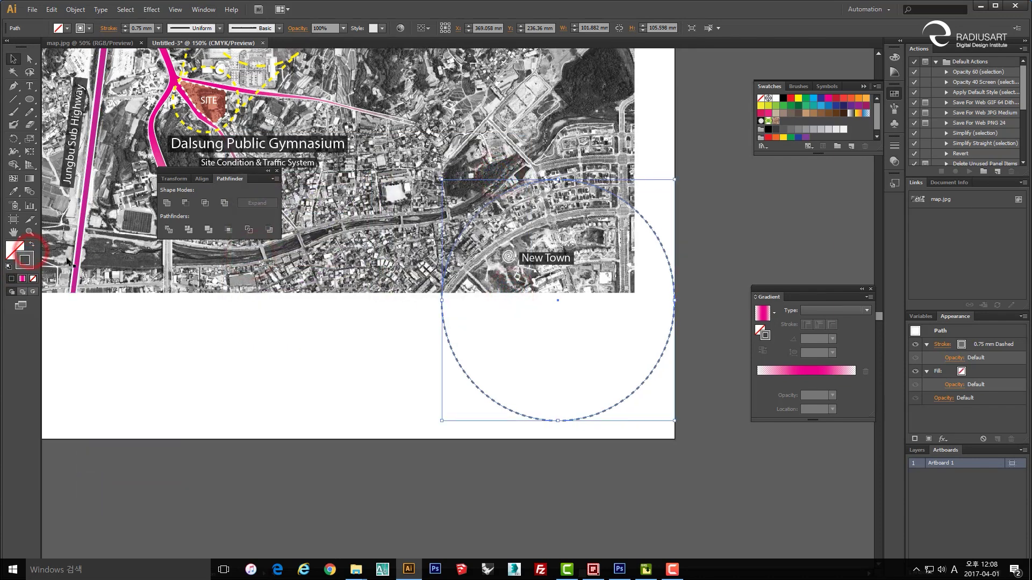
left_click(32, 247)
left_click(373, 389)
key("v")
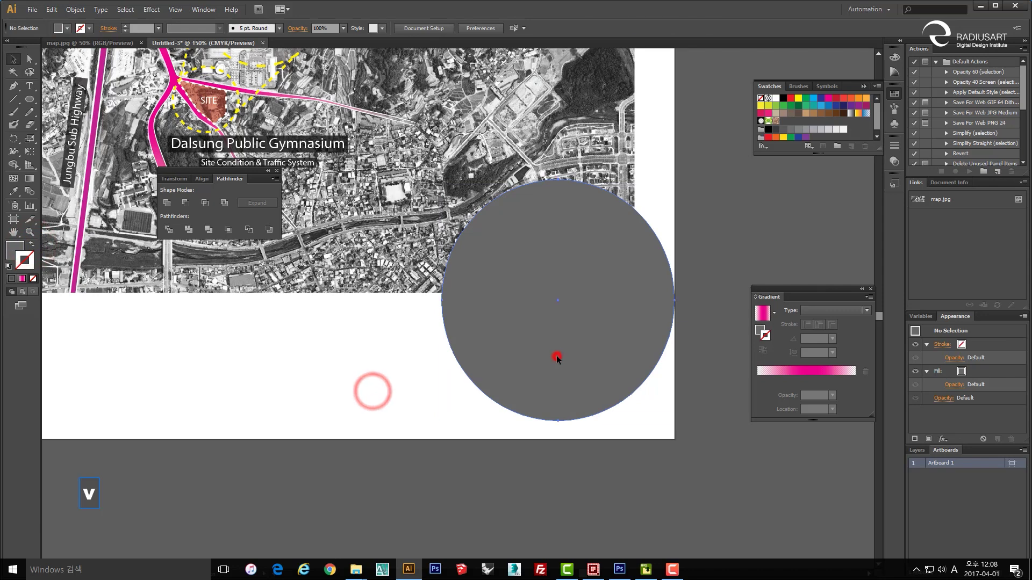
left_click(557, 357)
left_click(357, 378)
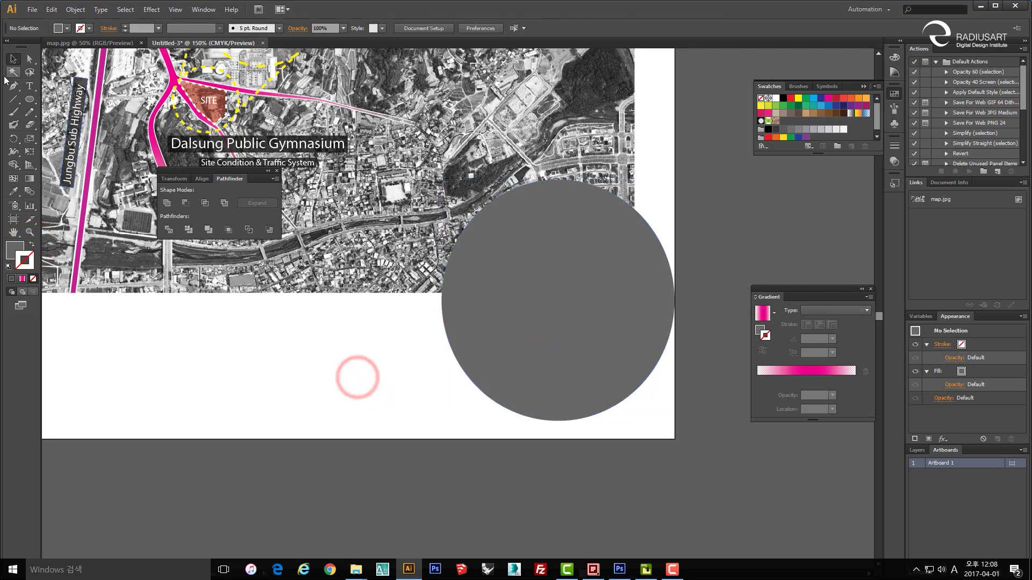
- Add anchor points to the grey circle where it crosses the map's bottom and right edges
left_click_drag(9, 87, 69, 85)
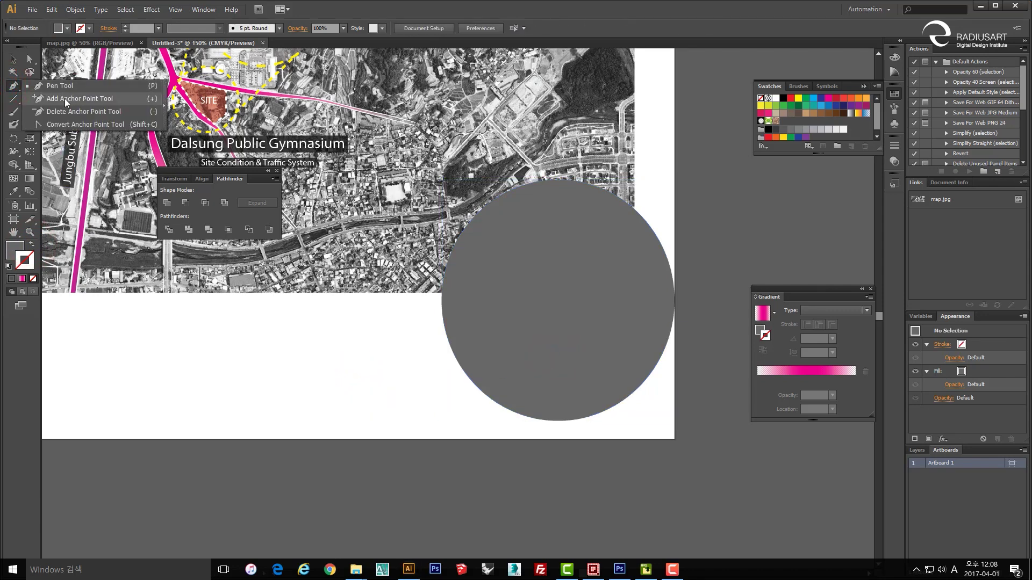
left_click(79, 100)
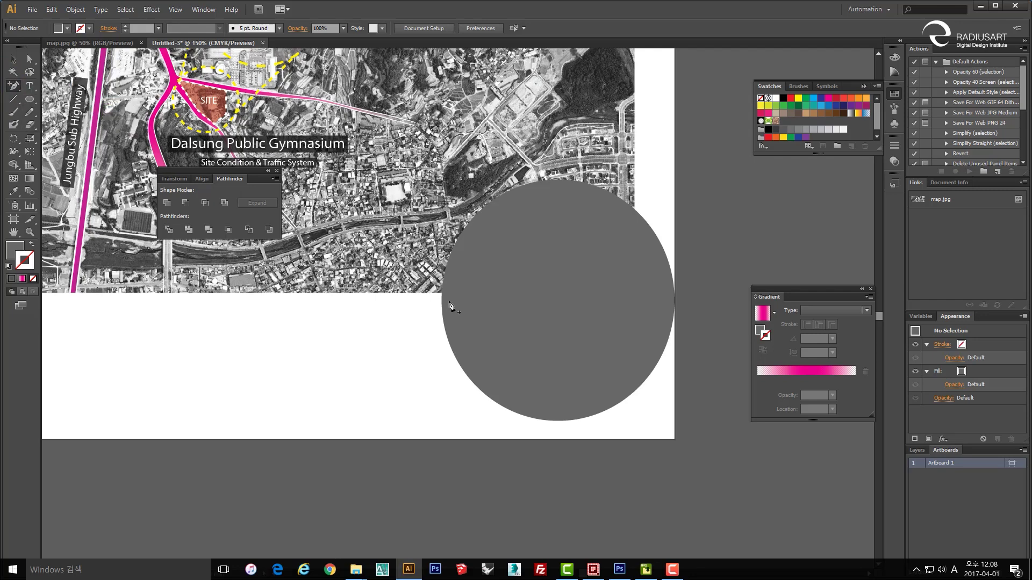
scroll(448, 298, "up", 3)
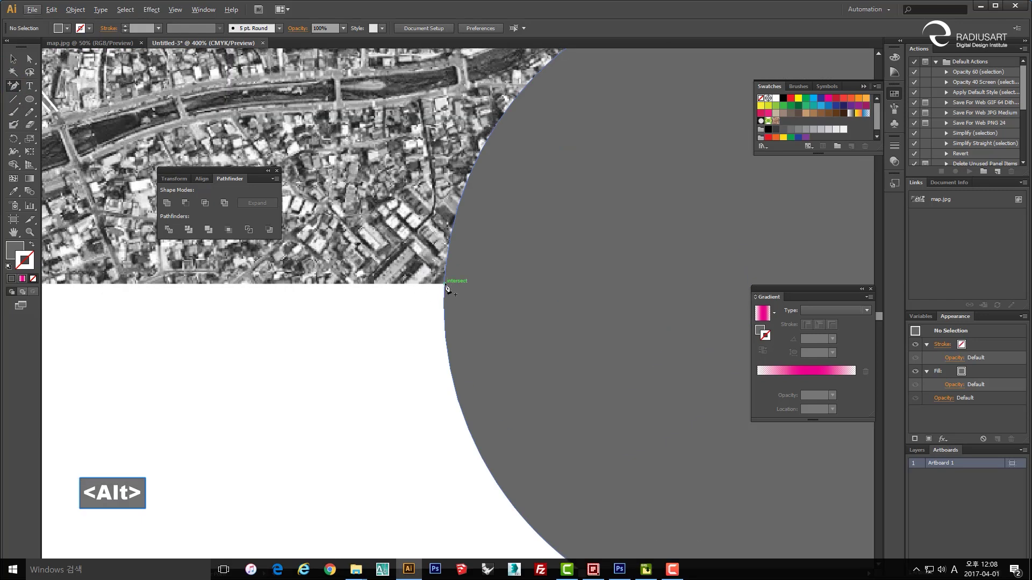
left_click(447, 288)
left_click(597, 304, "alt")
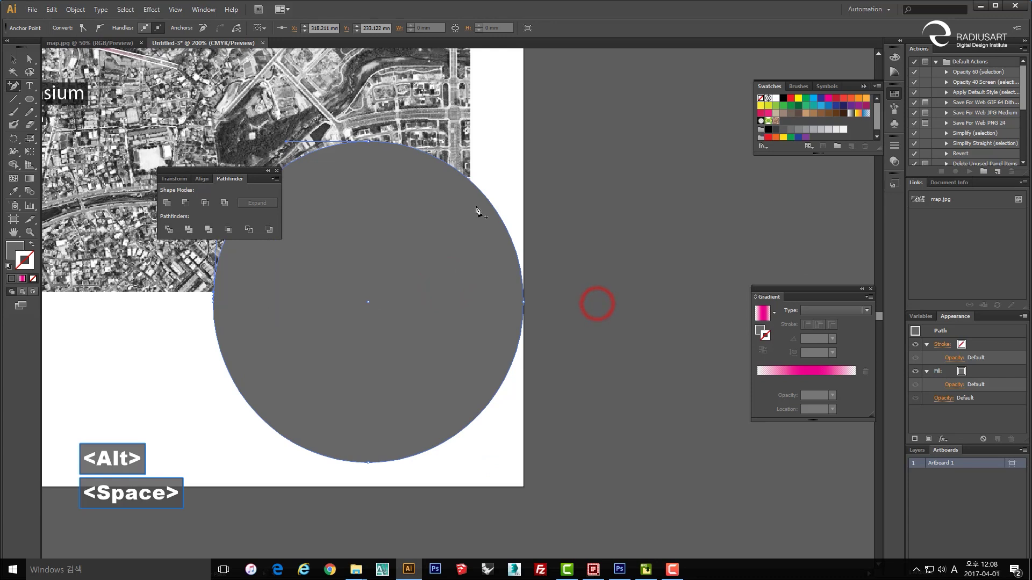
left_click(471, 182)
left_click_drag(430, 261, 424, 255)
- Delete the grey circle's anchor points that lie outside the map image
key("a")
left_click(584, 311)
left_click_drag(537, 311, 493, 285)
key("Delete")
left_click_drag(392, 470, 284, 426)
key("Delete")
left_click_drag(235, 354, 189, 295)
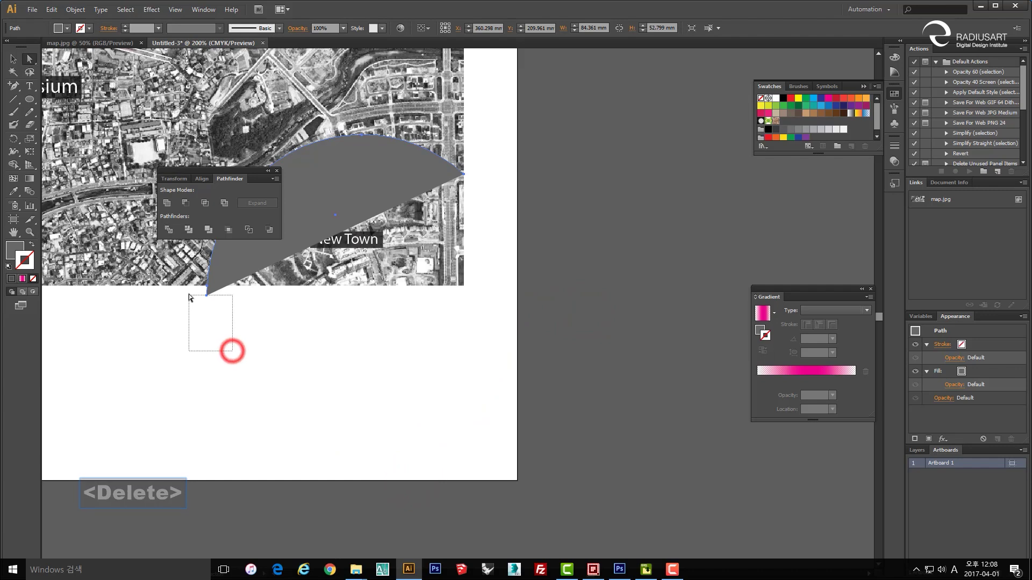
key("Delete")
- Close the remaining grey shape with the Pen tool through the map's lower-right corner
left_click_drag(272, 334, 348, 341)
key("v")
key("p")
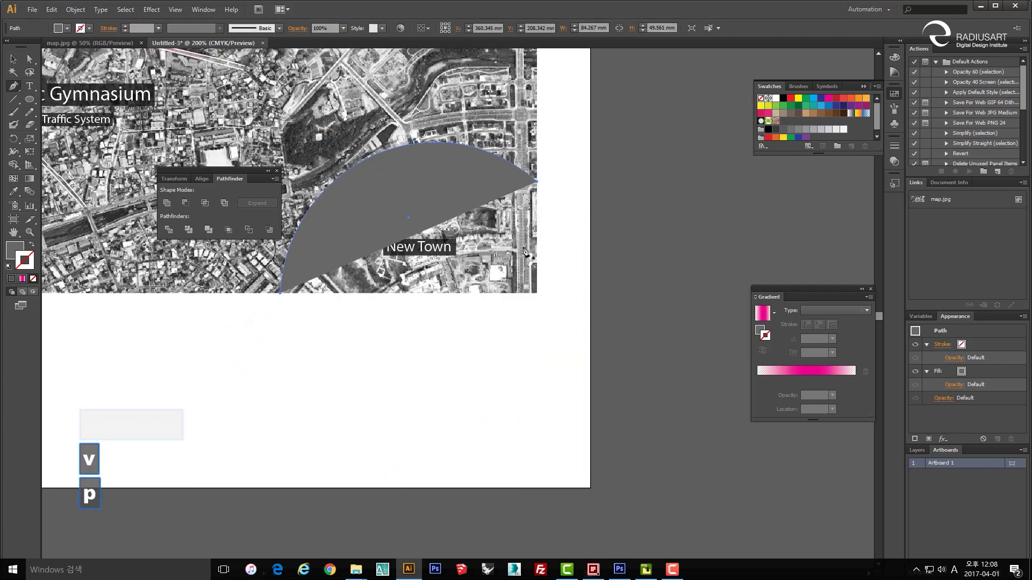
left_click(536, 181)
left_click(537, 292)
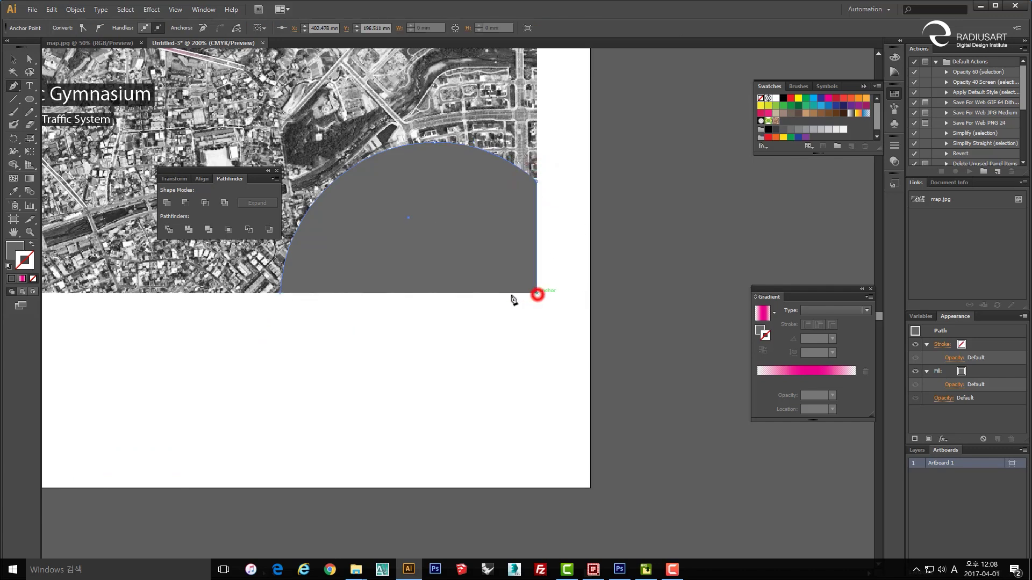
left_click_drag(281, 294, 301, 315)
left_click(302, 315)
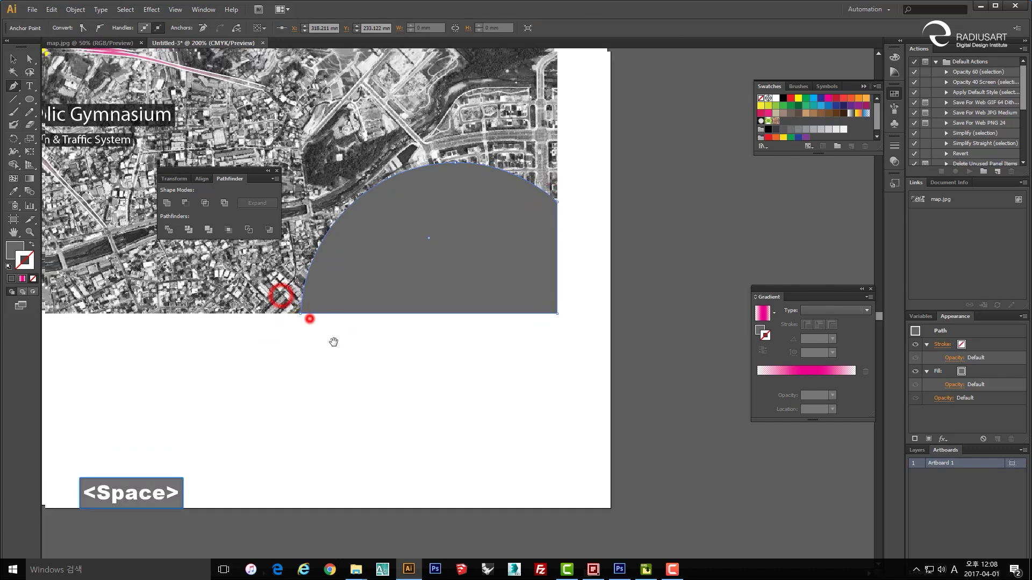
key("v")
left_click(364, 352)
- Undo the closing of the shape and the anchor point edits to restore the full grey circle
left_click_drag(435, 288, 362, 427)
key("ctrl+z")
key("ctrl+z")
key("ctrl+z")
key("ctrl+z")
key("ctrl+z")
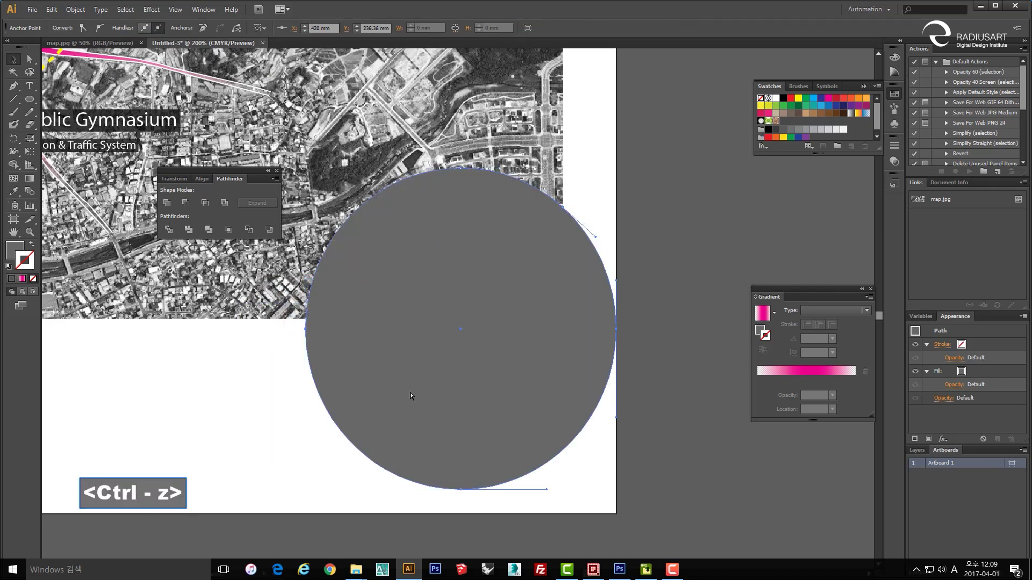
key("ctrl+z")
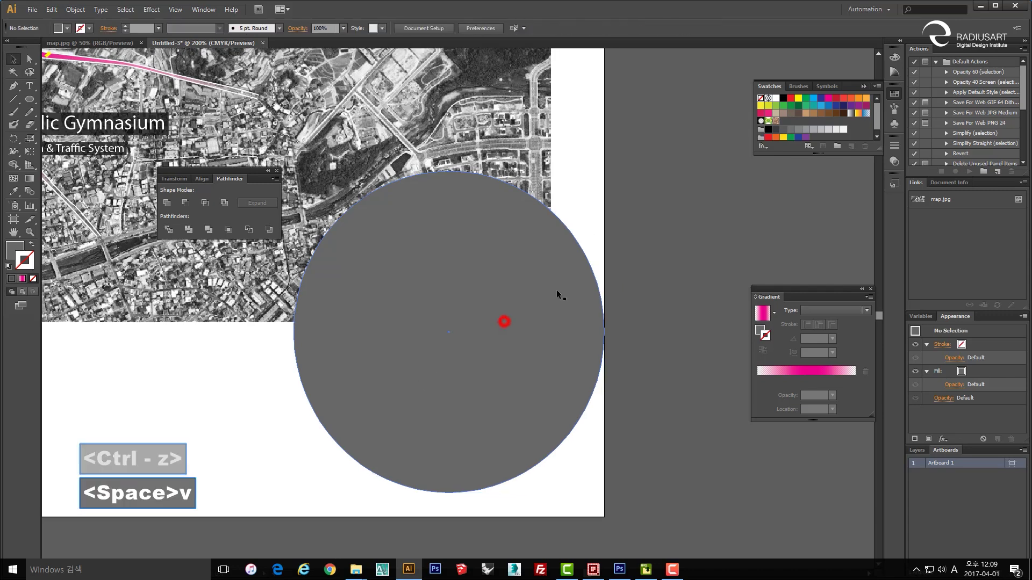
- Draw a rectangle over the circle's part inside the map, ending at the map's right and bottom edges
left_click(562, 205, "alt")
left_click_drag(29, 99, 46, 99)
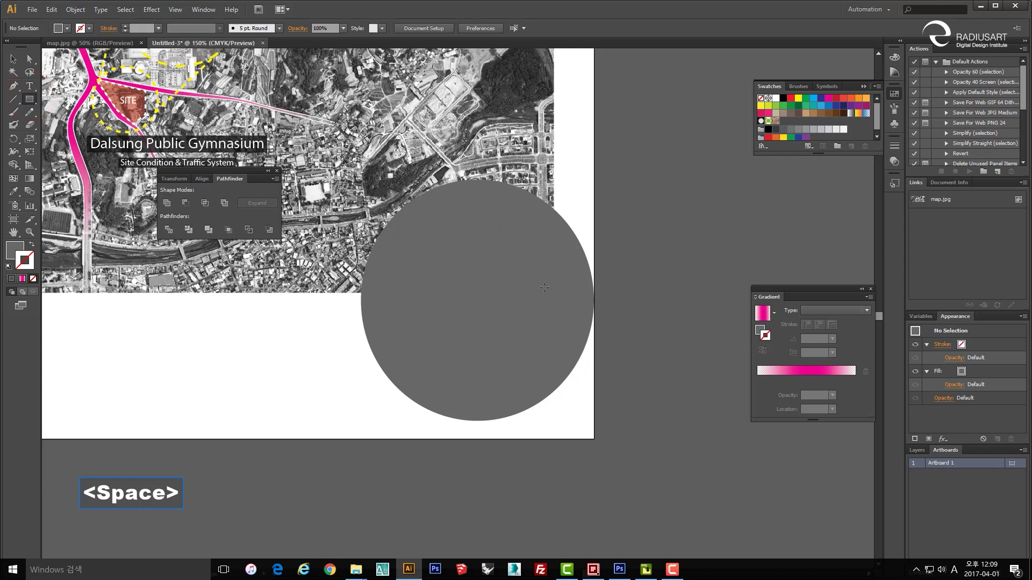
left_click_drag(294, 152, 672, 374)
key("v")
key("space")
key("v")
- Make a clipping mask from the rectangle and the grey circle to trim the circle to the map's edges
left_click(652, 260)
left_click(640, 415, "shift")
right_click(570, 277)
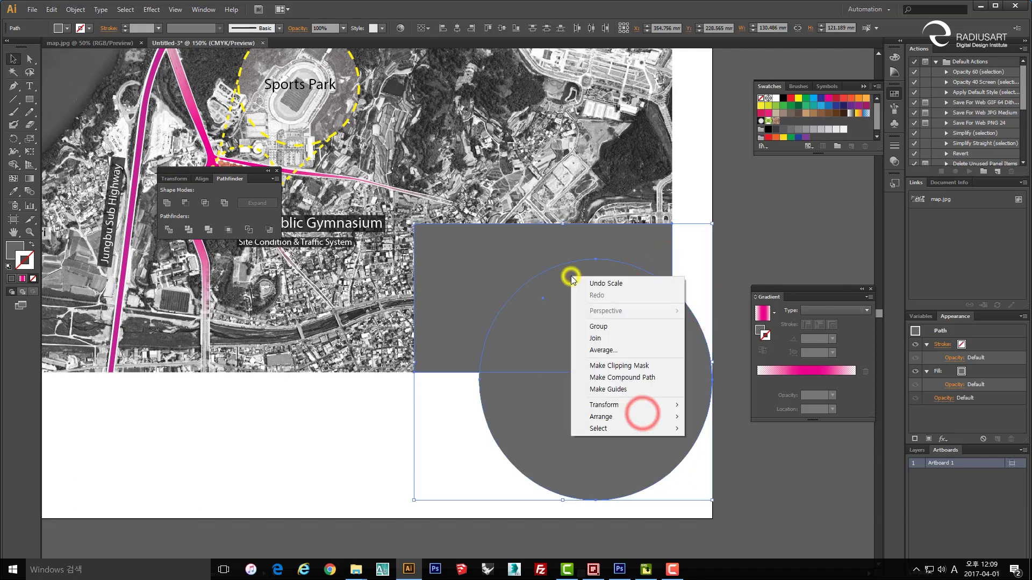
left_click(609, 368)
left_click(613, 411)
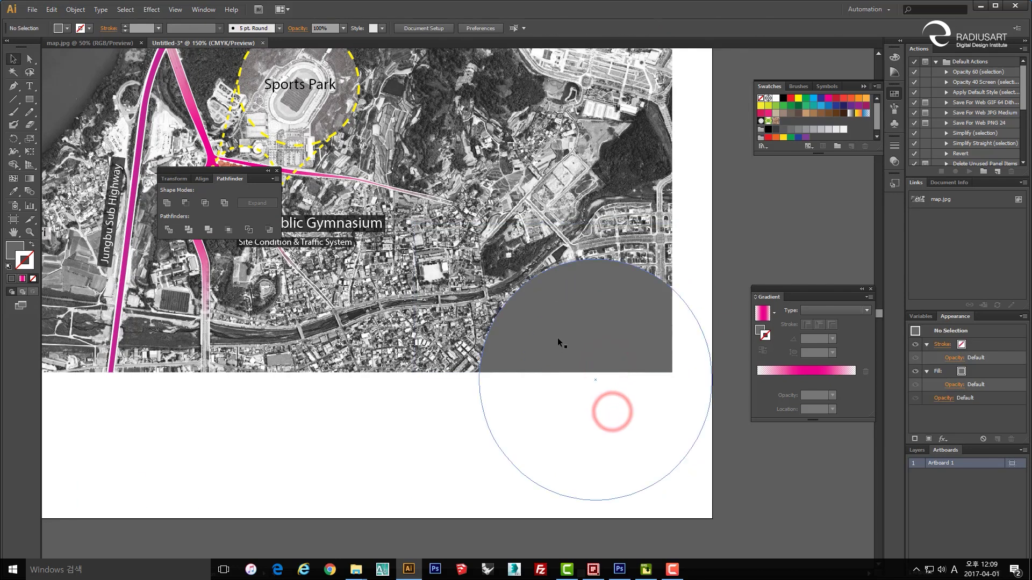
- Fill the circle inside the clipping group with white
scroll(558, 322, "down", 1)
left_click(558, 323)
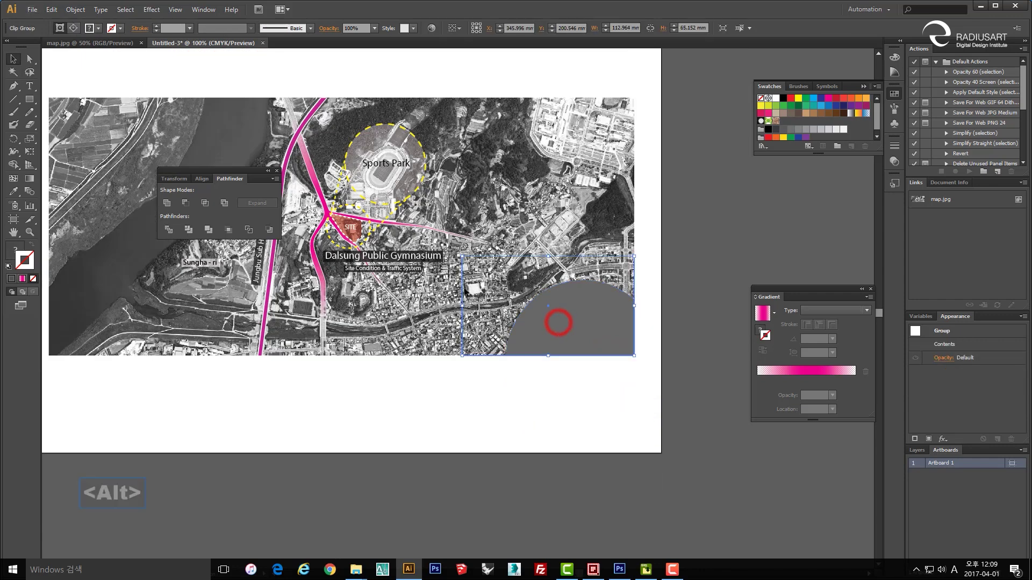
double_click(546, 331)
left_click(573, 321)
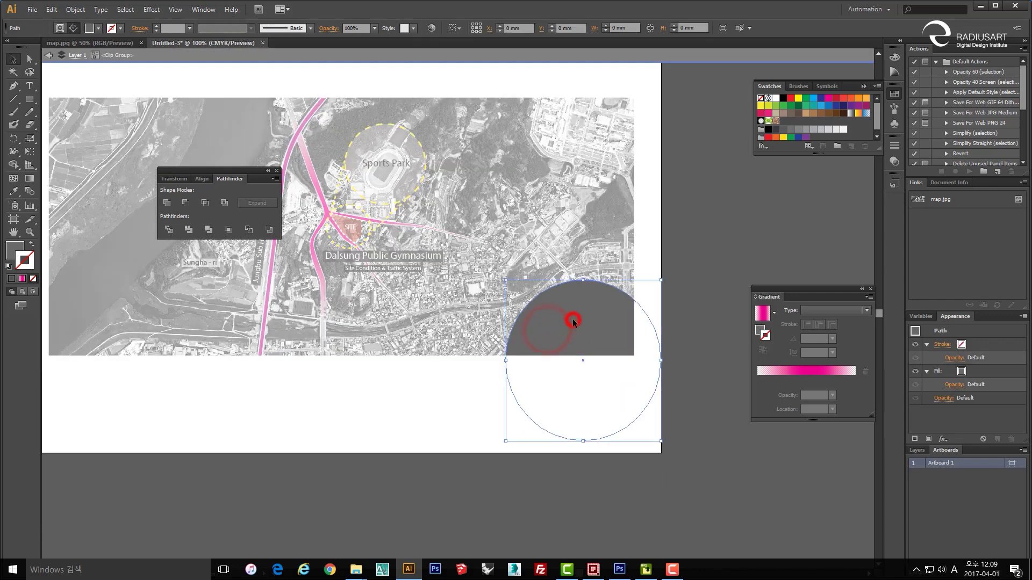
double_click(17, 249)
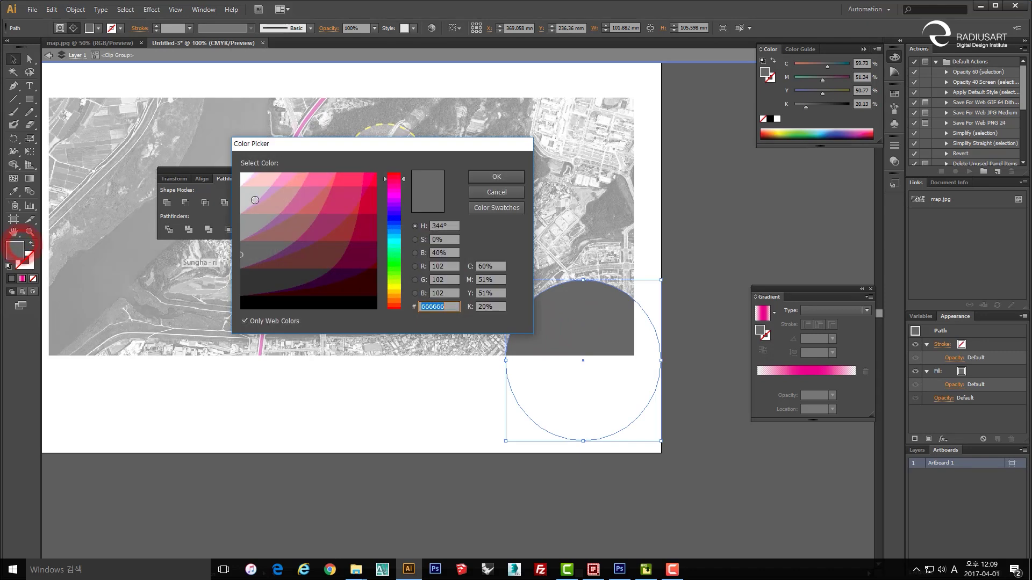
left_click(245, 177)
left_click(489, 177)
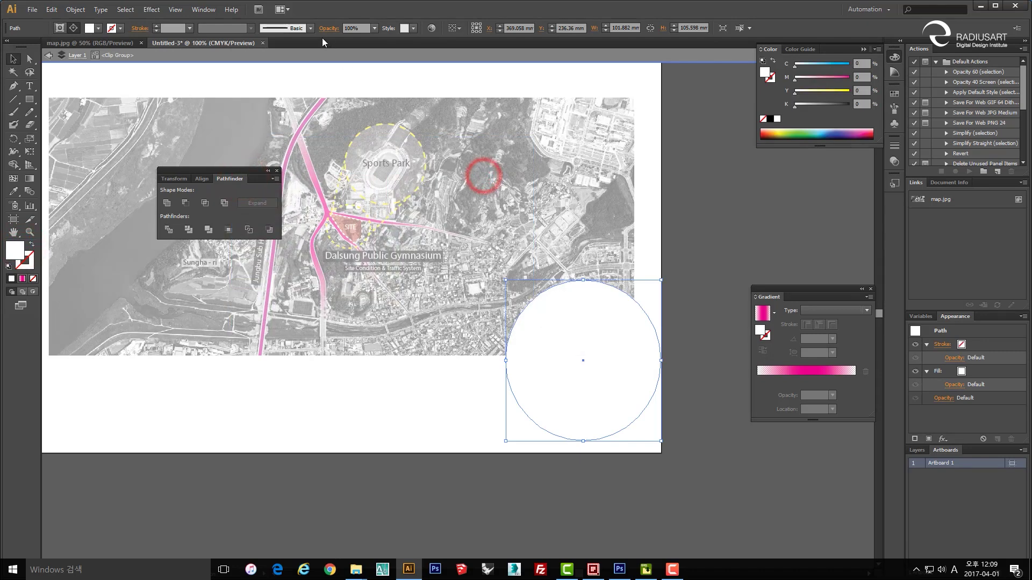
- Set the white circle's opacity to 50% and exit the clipping group
left_click(375, 28)
left_click(391, 99)
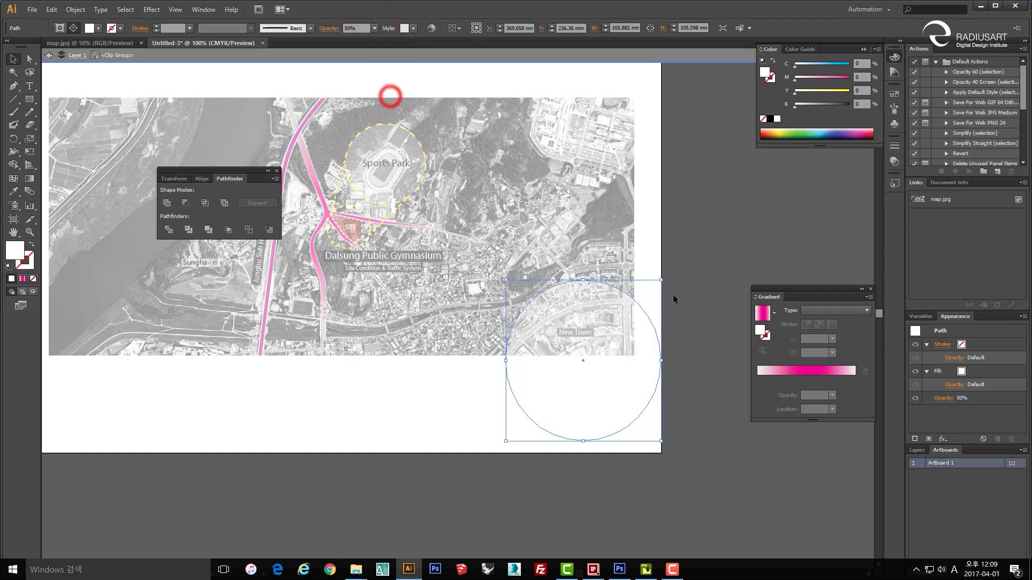
left_click(720, 273)
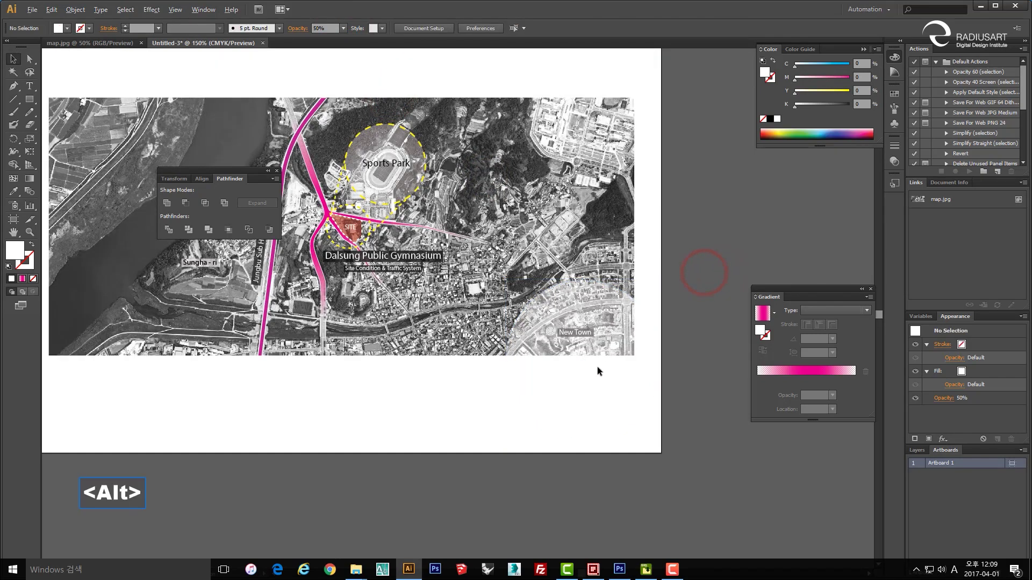
scroll(598, 366, "up", 1, "alt")
left_click(627, 296)
scroll(628, 291, "down", 1, "alt")
left_click(694, 246)
- Duplicate the circle in place inside the clipping group, giving the copy 100% opacity, no fill and a white stroke
left_click(618, 264)
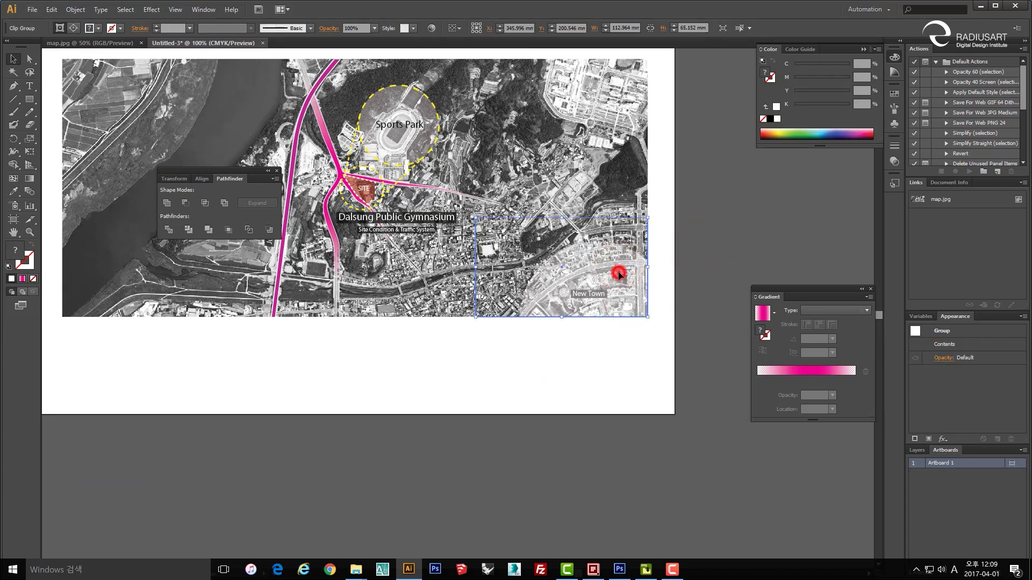
double_click(618, 265)
left_click(619, 270)
mouse_move(619, 271)
left_mouse_down()
mouse_move(728, 217)
mouse_move(613, 274)
left_mouse_up()
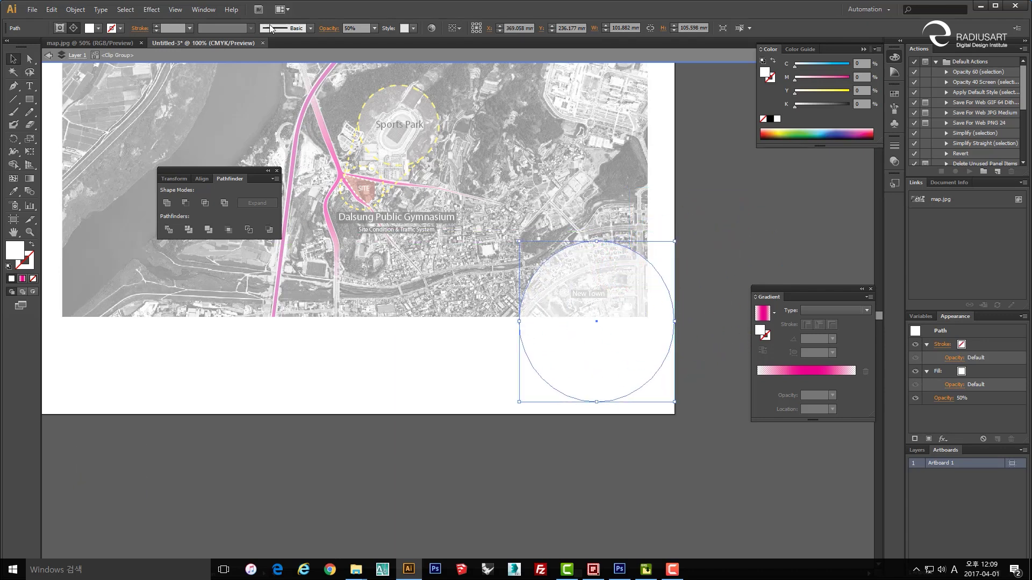
left_click(373, 28)
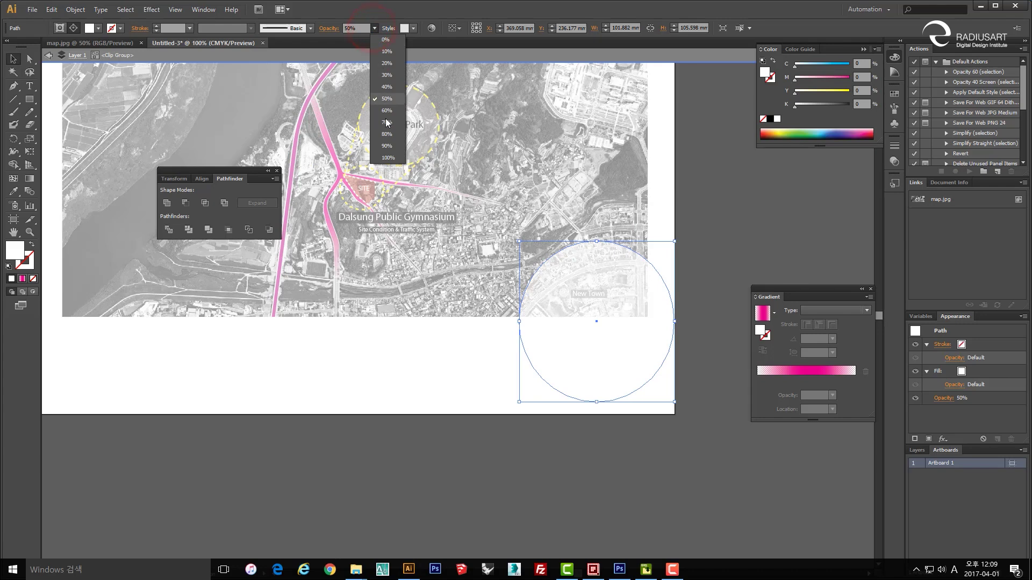
left_click(387, 158)
left_click(33, 244)
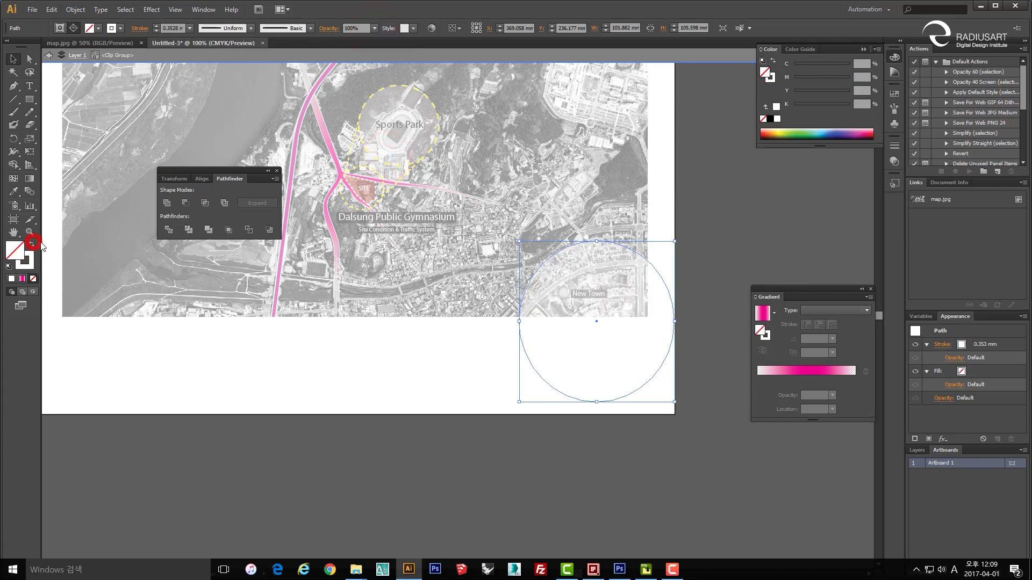
- Make the white circle outline a 2 mm dashed line with 5 mm dashes
left_click(895, 146)
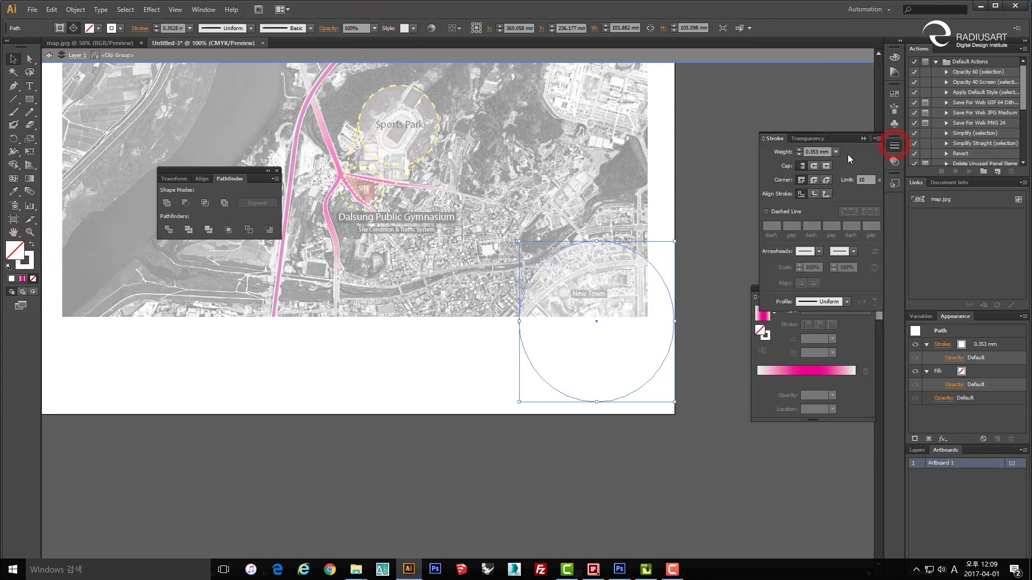
left_click(838, 152)
left_click(849, 246)
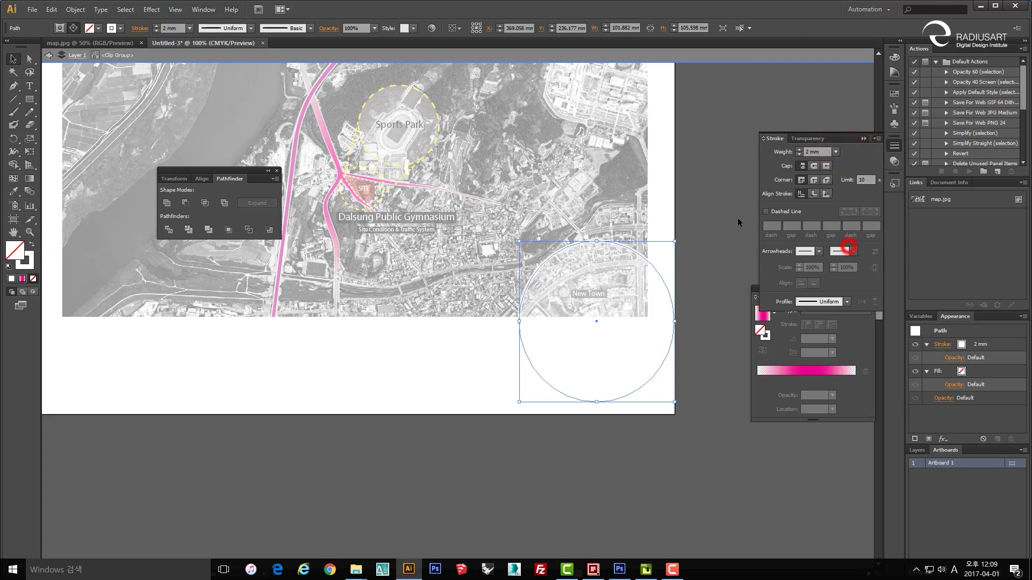
scroll(593, 338, "up", 2, "alt")
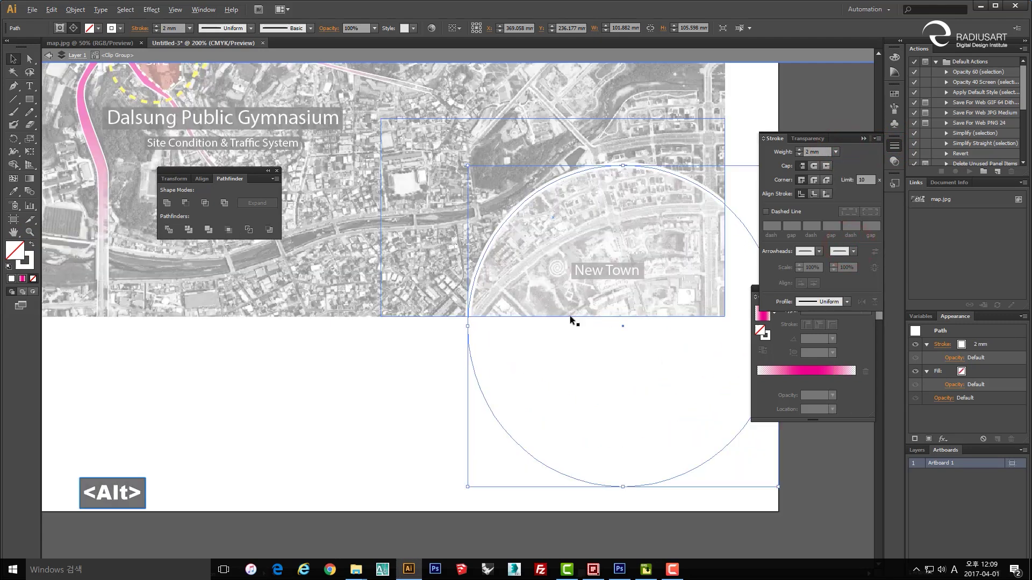
left_click(775, 213)
key("ctrl+shift")
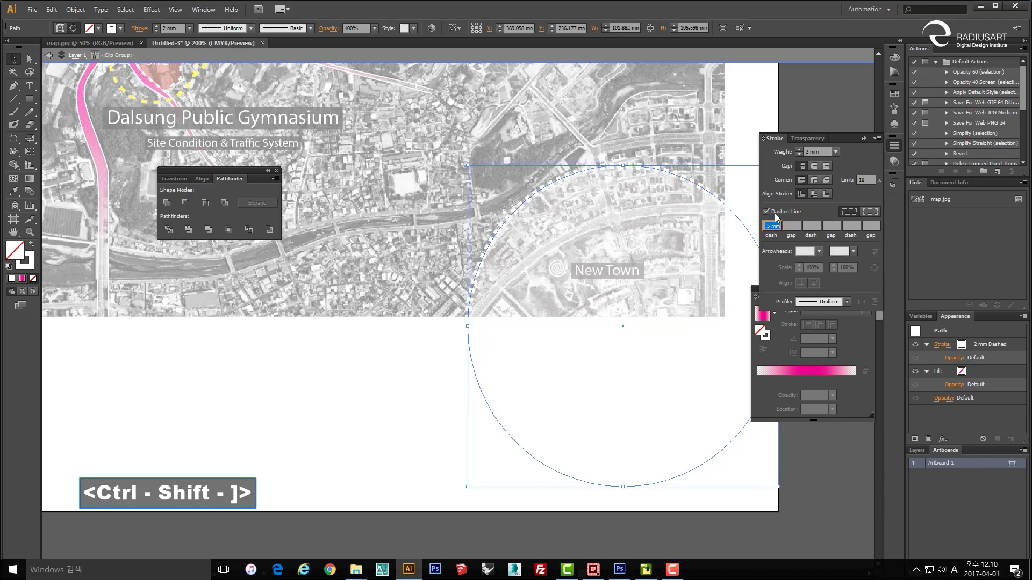
left_click(769, 226)
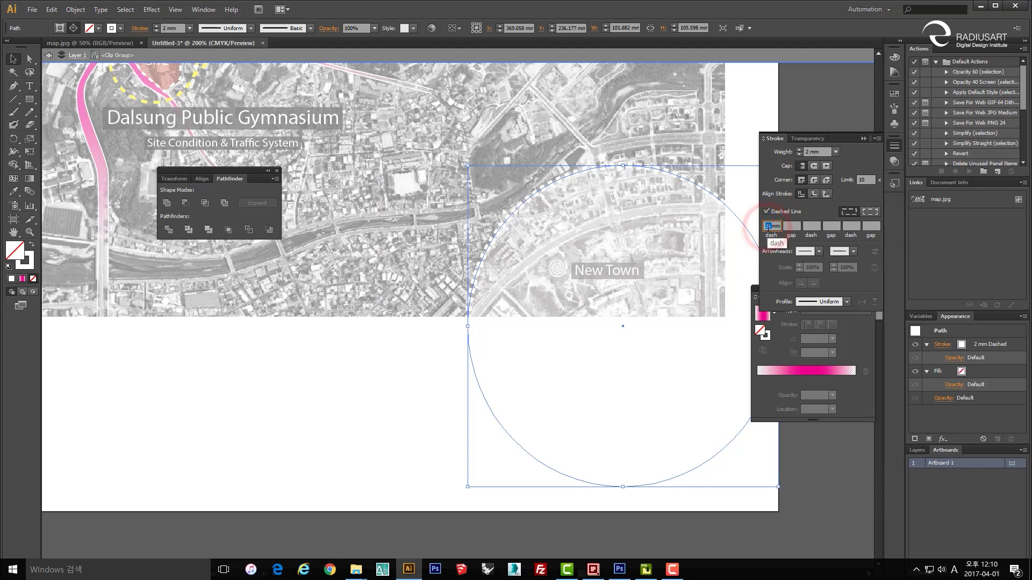
type("5")
key("Return")
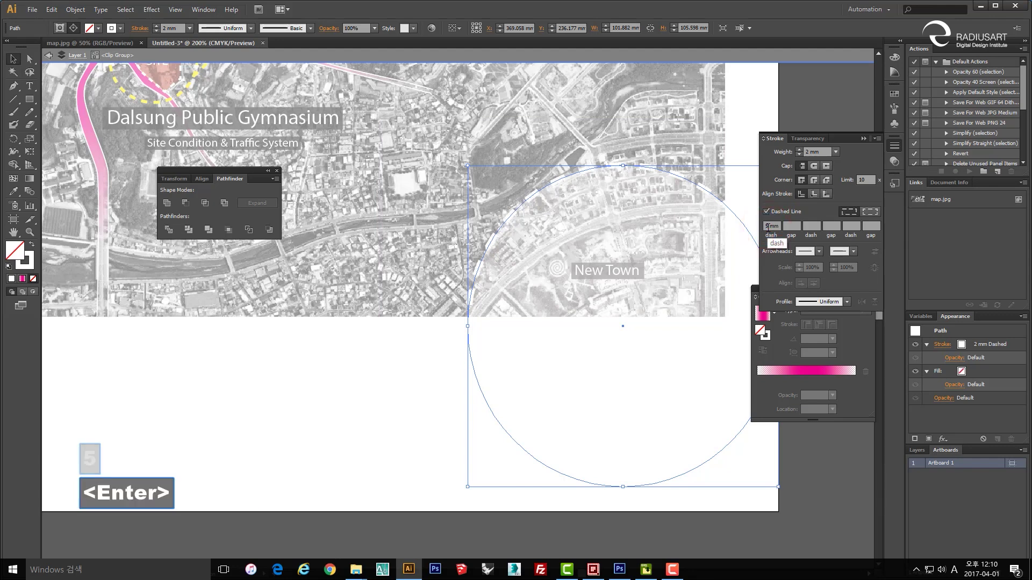
- Change the 50% opacity circle's fill to black and exit the clipping group
left_click_drag(547, 313, 518, 302)
left_click(400, 348)
left_click(493, 259)
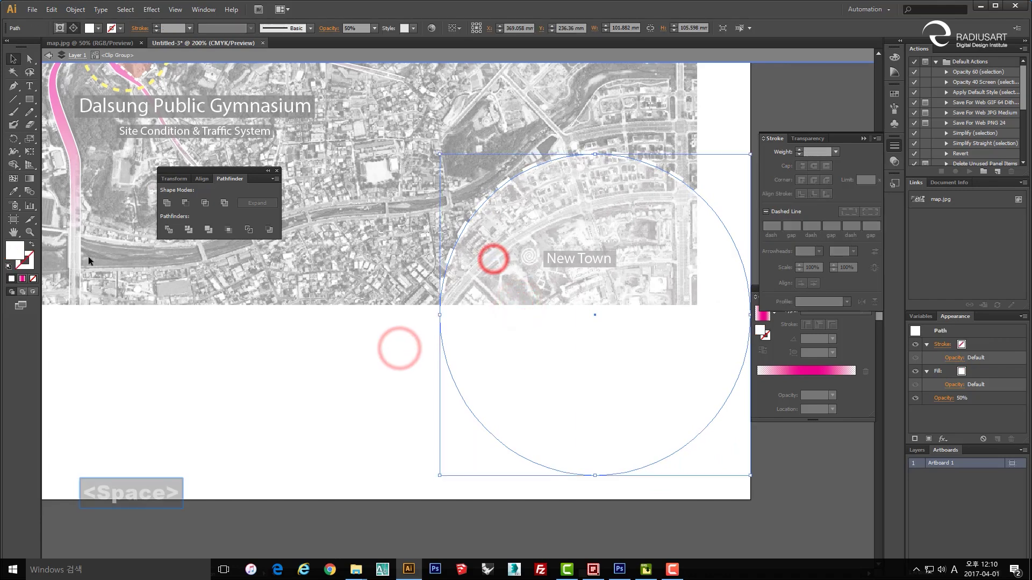
double_click(15, 249)
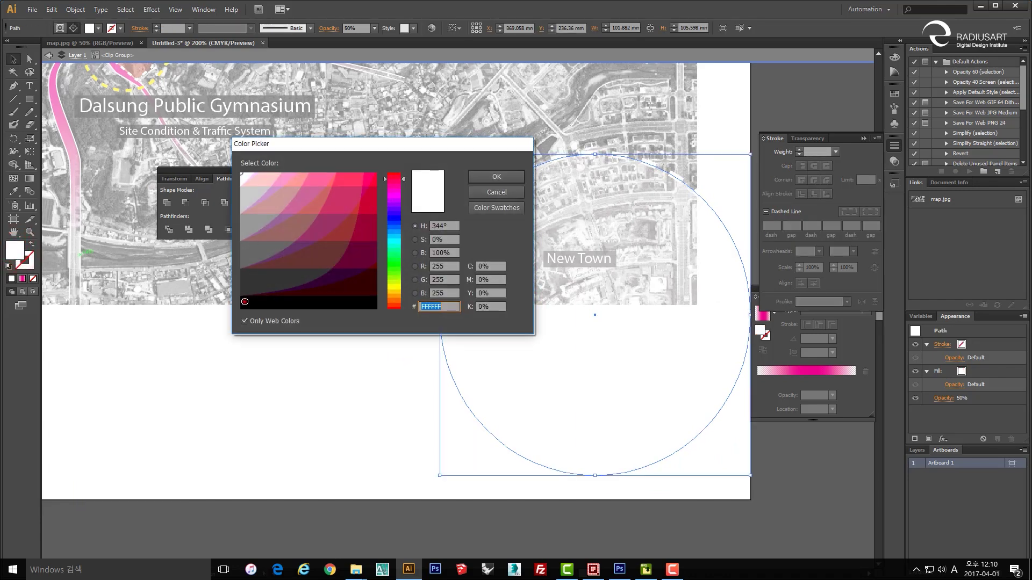
left_click(485, 179)
left_click(353, 364)
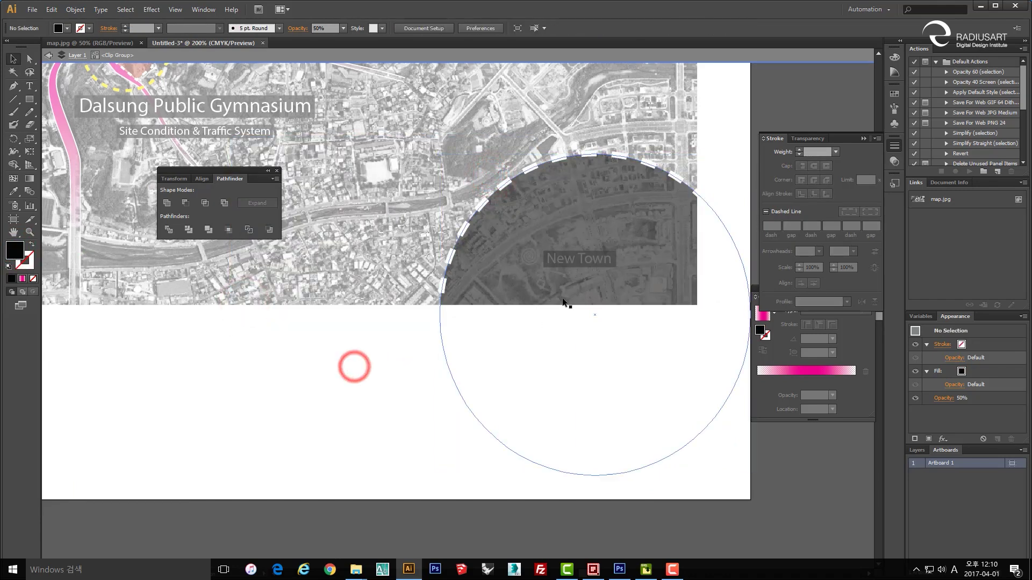
left_click(334, 387)
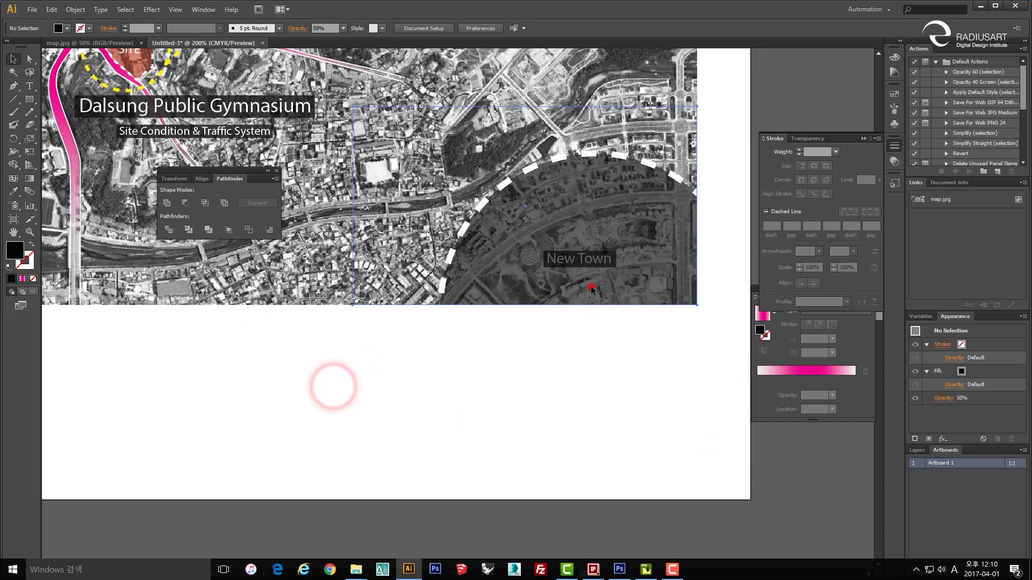
- Temporarily hide the circle's clipping group to bring the New Town text and its background box to the front
left_click(591, 289)
key("ctrl+3")
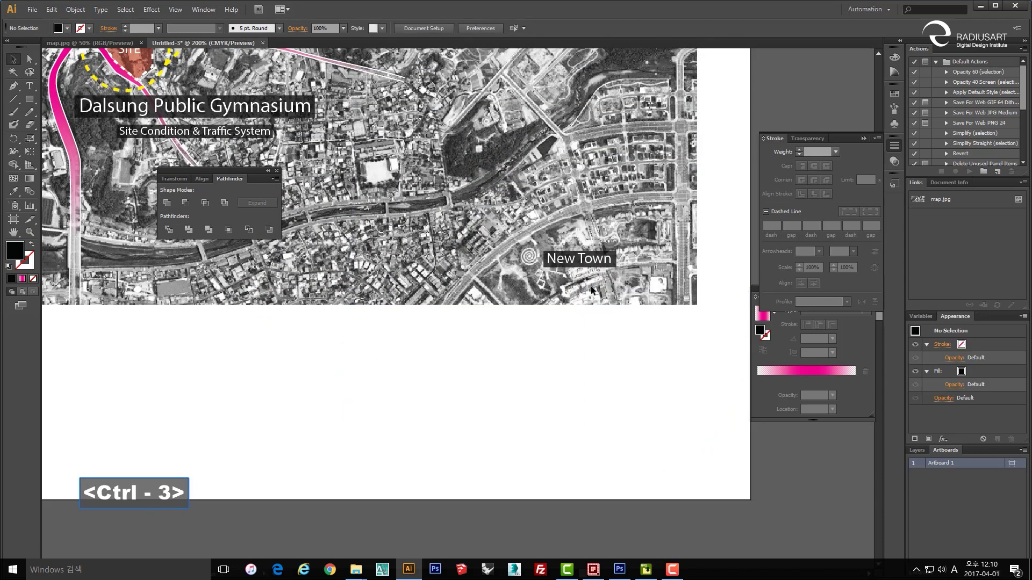
left_click(602, 266)
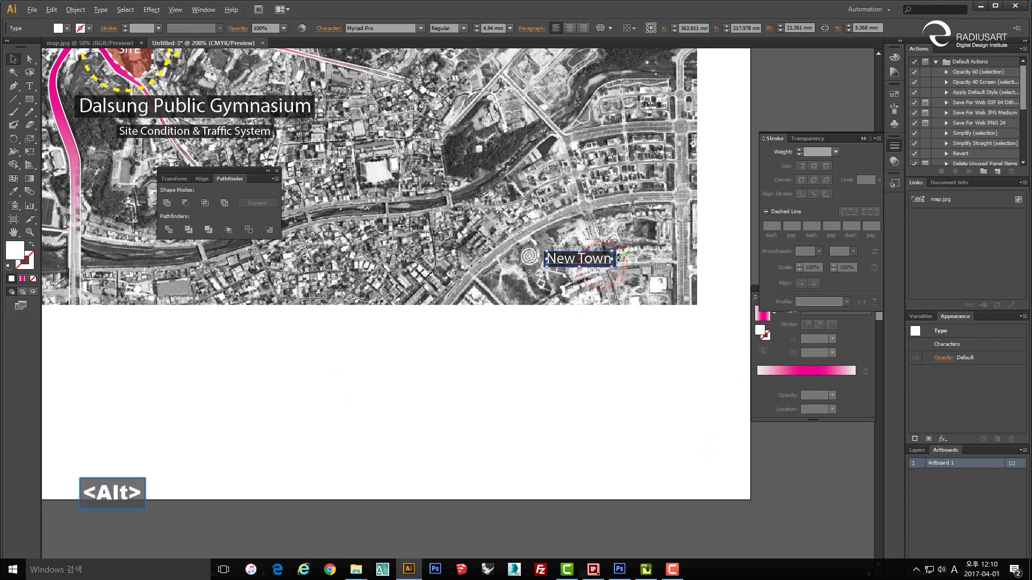
scroll(604, 264, "up", 4, "alt")
left_click(604, 262)
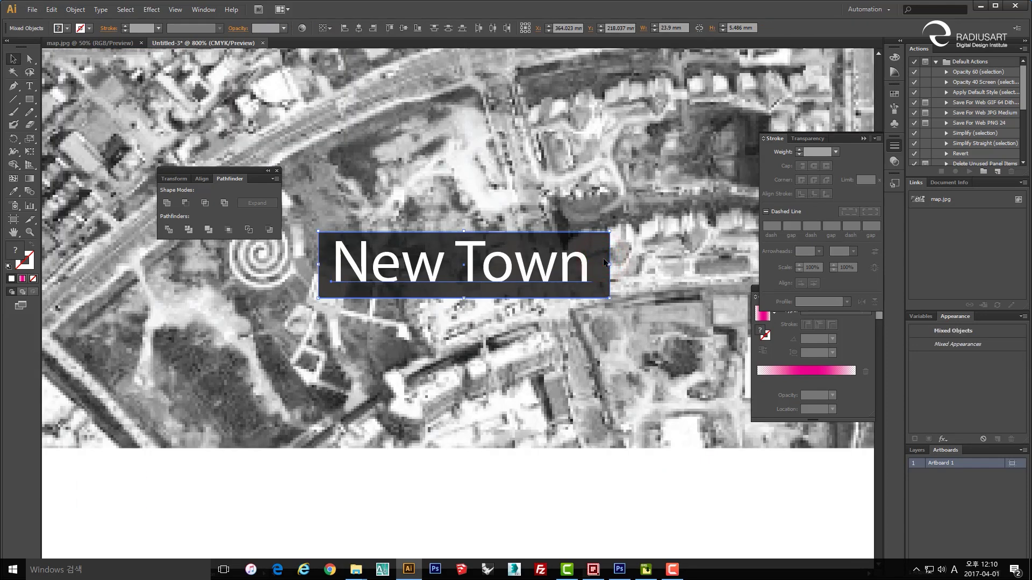
key("ctrl+shift+bracketright")
key("ctrl+alt+3")
scroll(603, 262, "down", 5, "alt")
left_click(592, 378)
left_click_drag(534, 344, 547, 357)
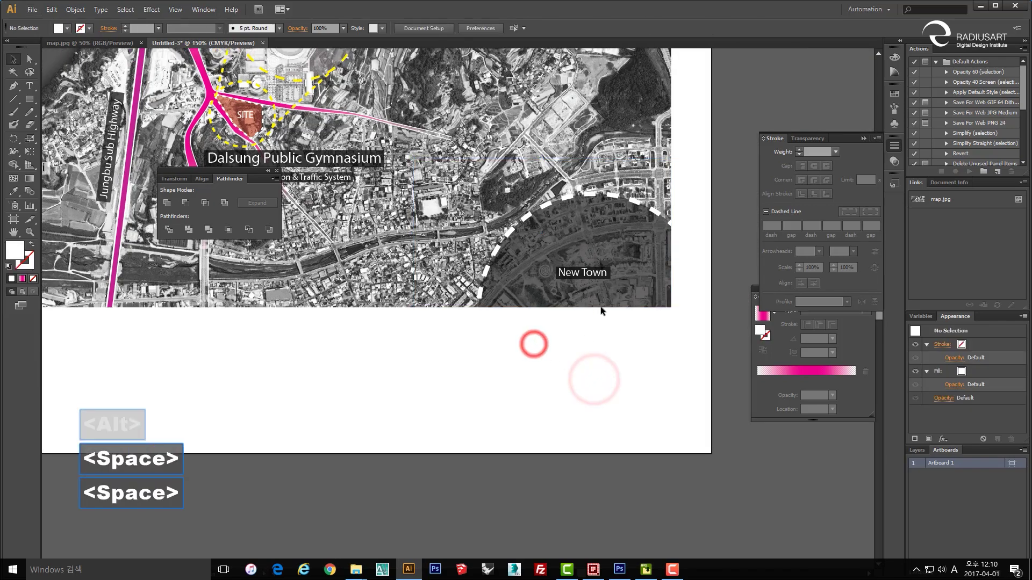
- Change the fill of the New Town label's background box to white
scroll(592, 331, "up", 3, "alt")
left_click(624, 243)
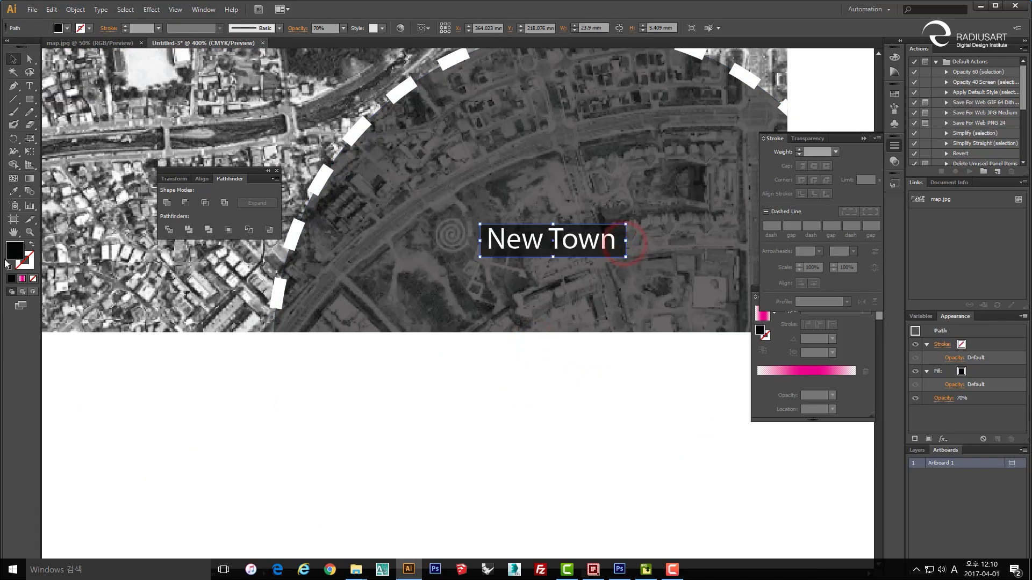
double_click(17, 249)
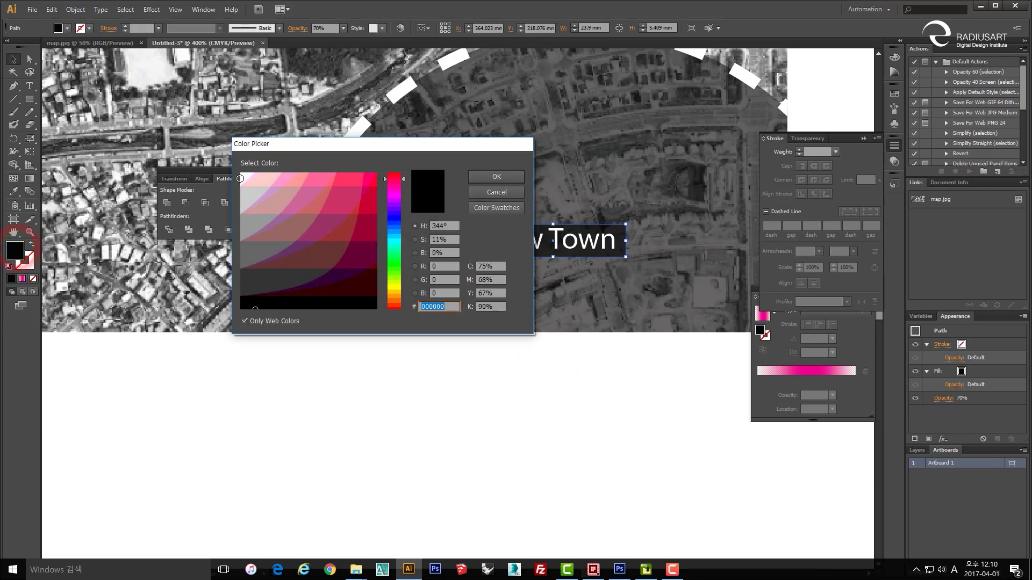
left_click(243, 176)
left_click(484, 177)
left_click(445, 408)
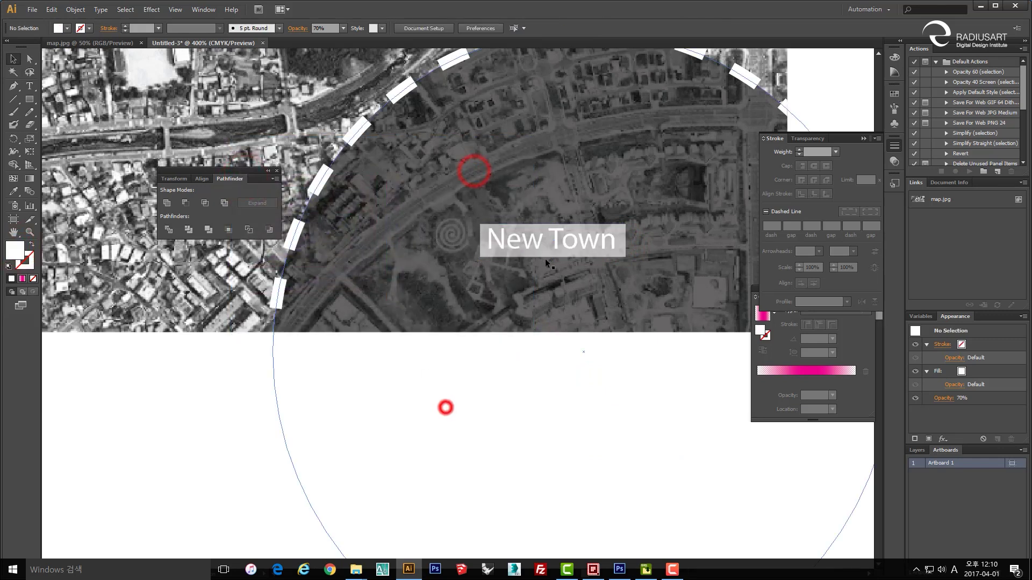
- Change the New Town text color to black
double_click(556, 237)
key("ctrl+a")
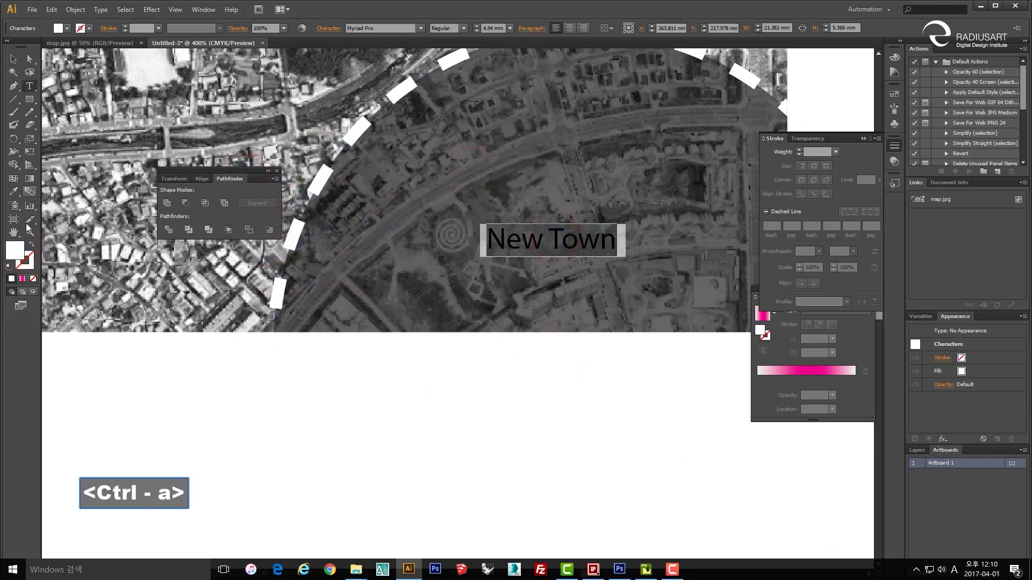
double_click(15, 249)
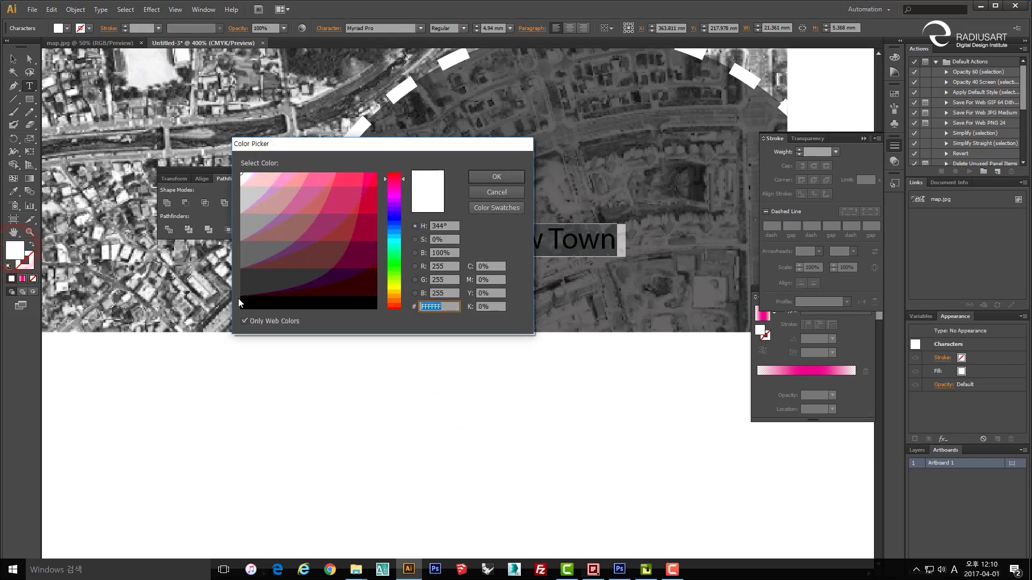
left_click(246, 302)
left_click(500, 171)
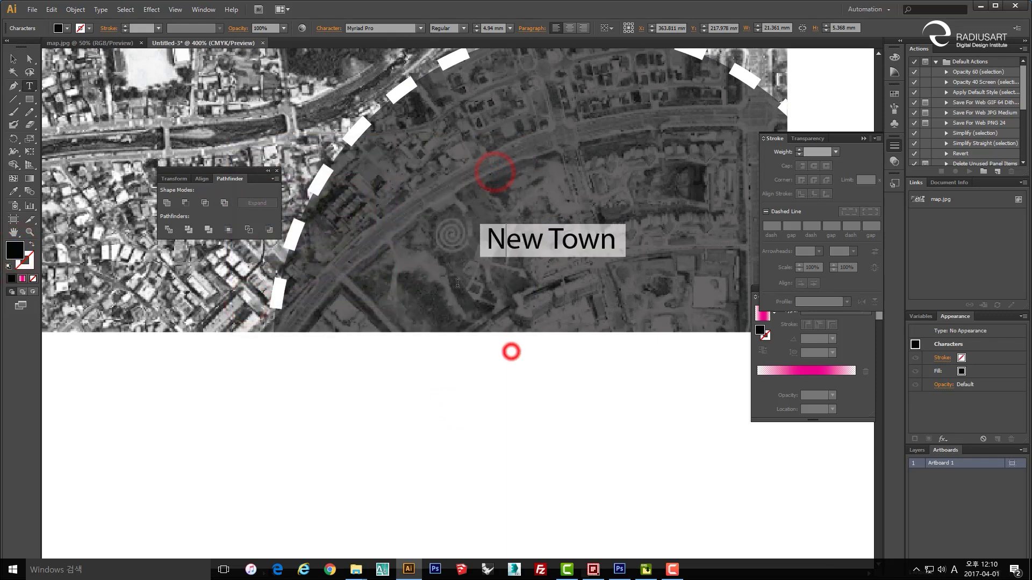
key("Escape")
key("Escape")
- Draw a straight line about 127 mm long from the site circle's lower edge to the New Town circle's left edge at the map's bottom
scroll(447, 378, "down", 5)
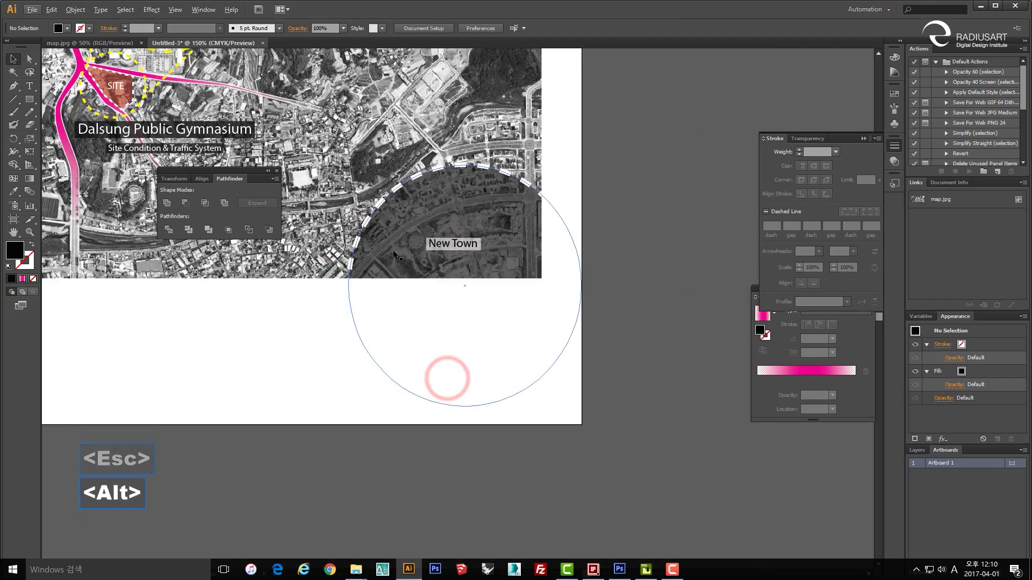
left_click_drag(444, 376, 612, 256)
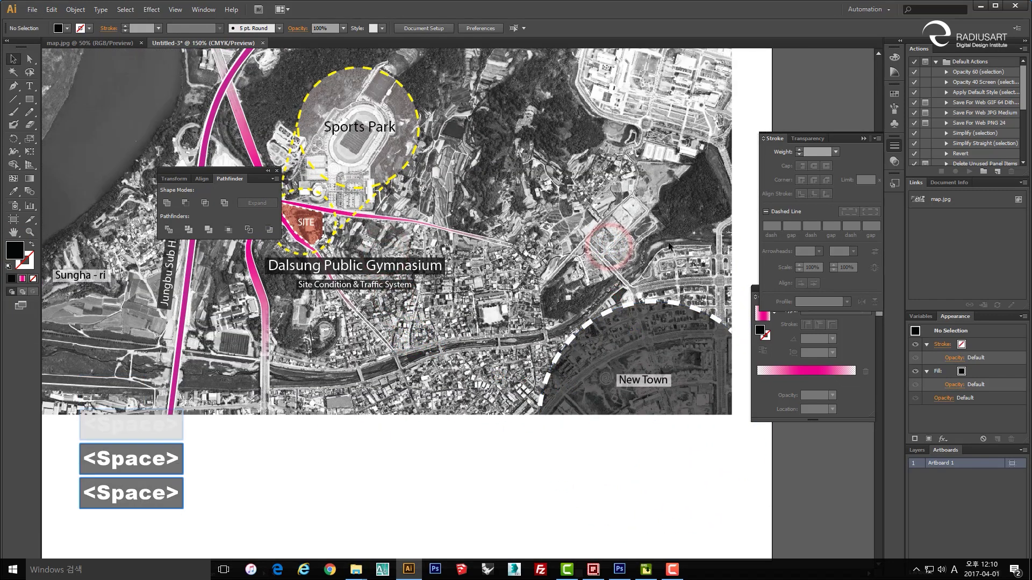
left_click_drag(523, 219, 581, 284)
scroll(489, 220, "down", 2)
left_click_drag(489, 221, 526, 230)
key("v")
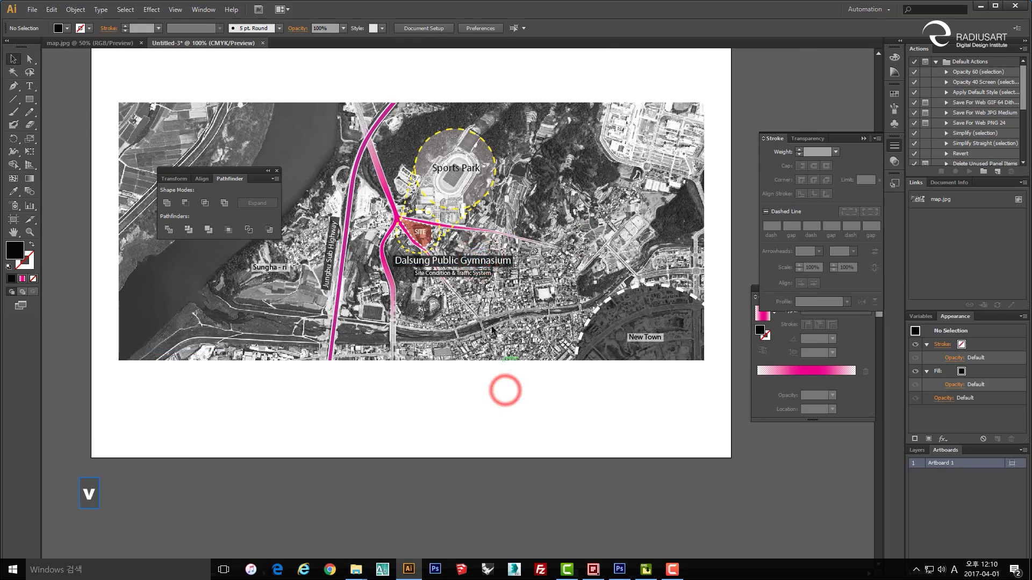
scroll(503, 370, "up", 1)
left_click_drag(517, 304, 473, 289)
key("v")
key("p")
key("p")
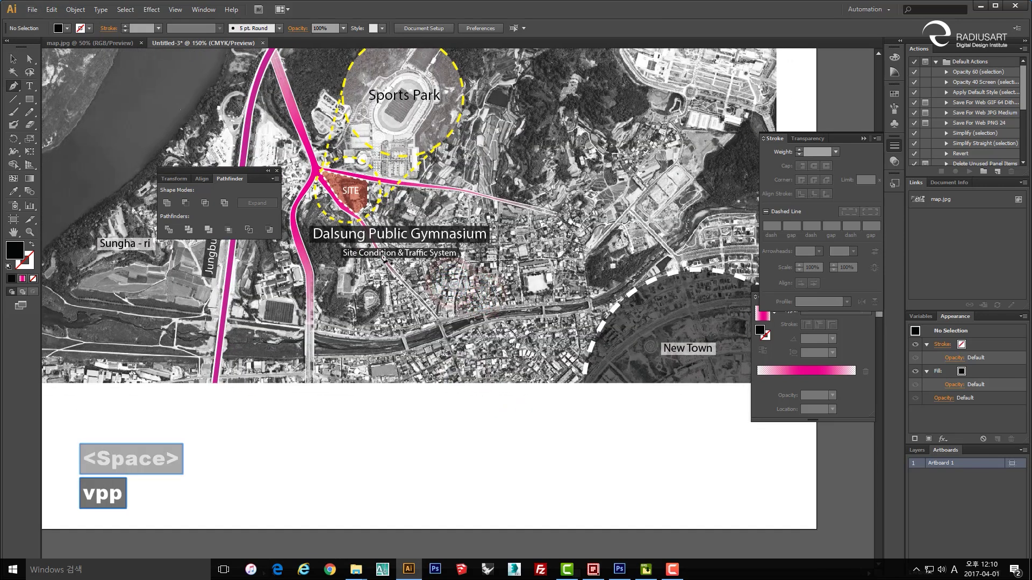
left_click(341, 225)
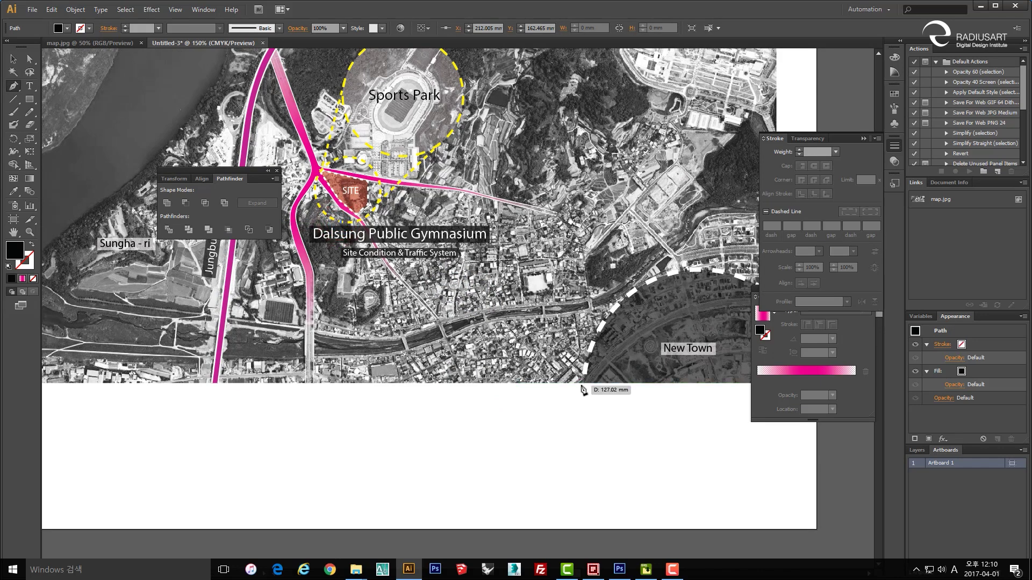
left_click_drag(584, 383, 558, 386)
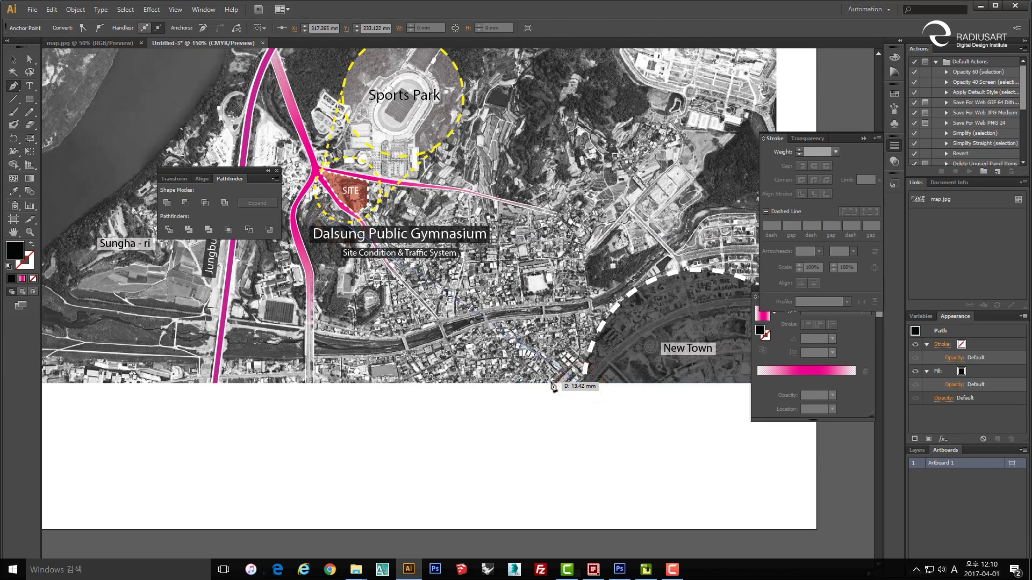
- Copy the New Town circle's white dashed stroke style onto the new connecting line
key("i")
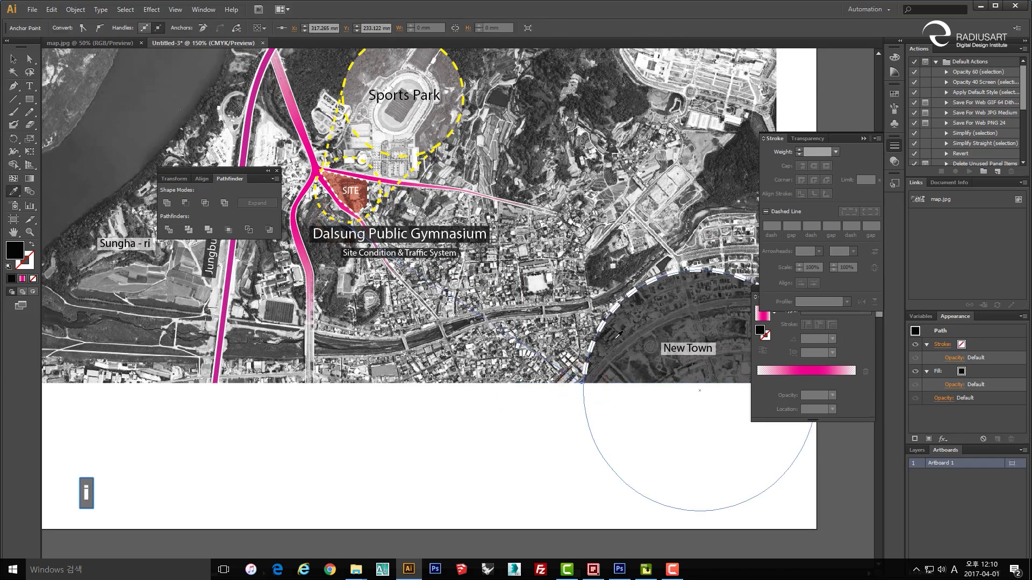
left_click(631, 288)
key("space")
left_click_drag(584, 279, 565, 283)
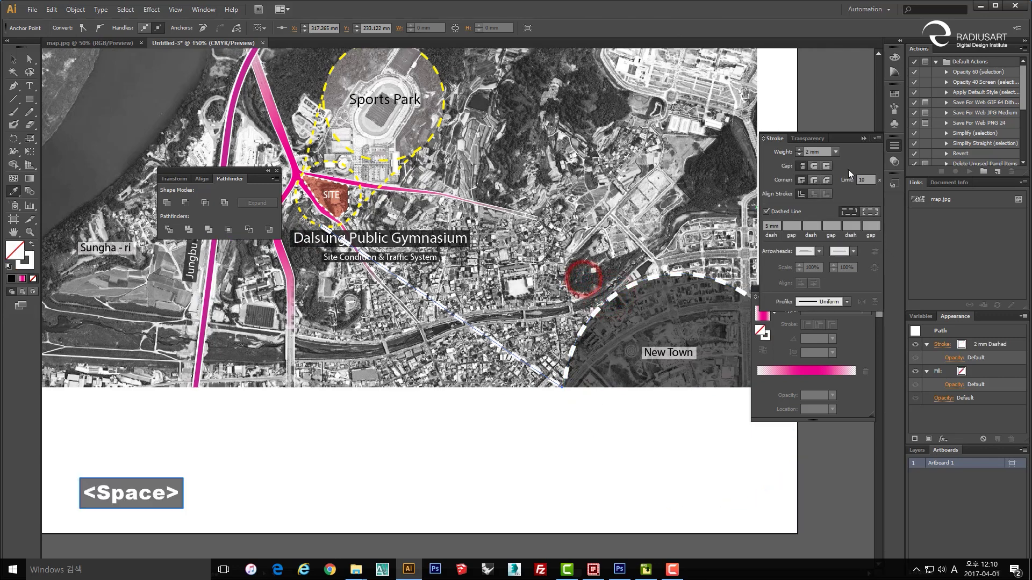
- Set the connecting line's stroke weight to 0.75 mm and deselect it
left_click(835, 152)
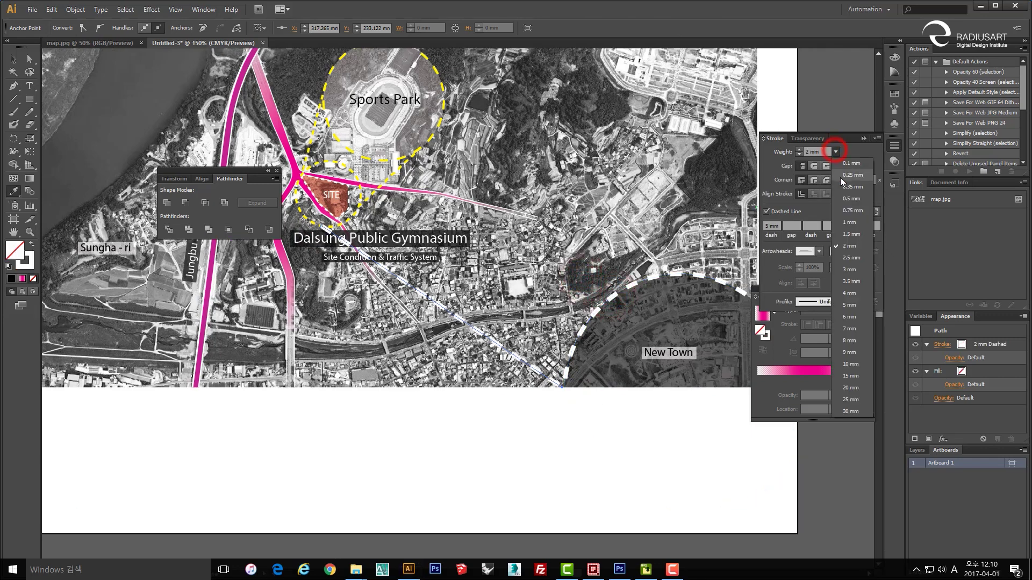
left_click(856, 210)
key("space")
left_click_drag(642, 295, 632, 283)
key("v")
left_click(516, 435)
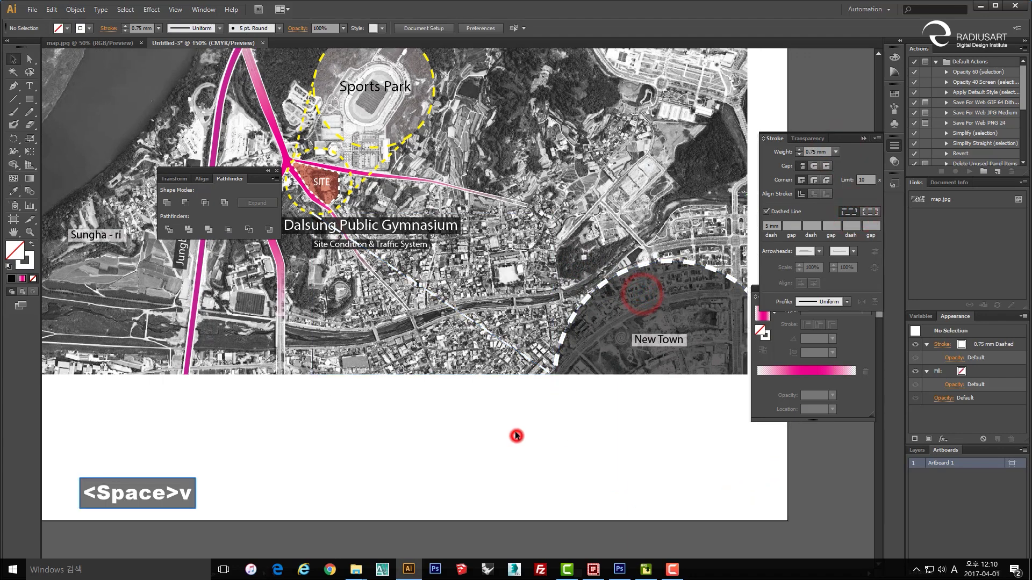
- Draw a second dashed connecting line from the site circle's upper right edge to the New Town circle's upper right edge
key("p")
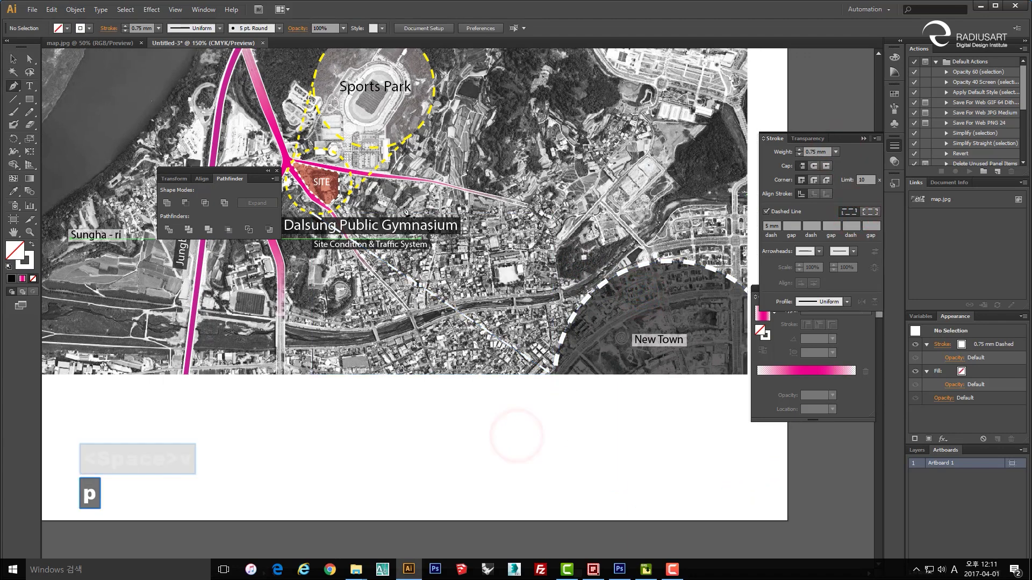
left_click(343, 157)
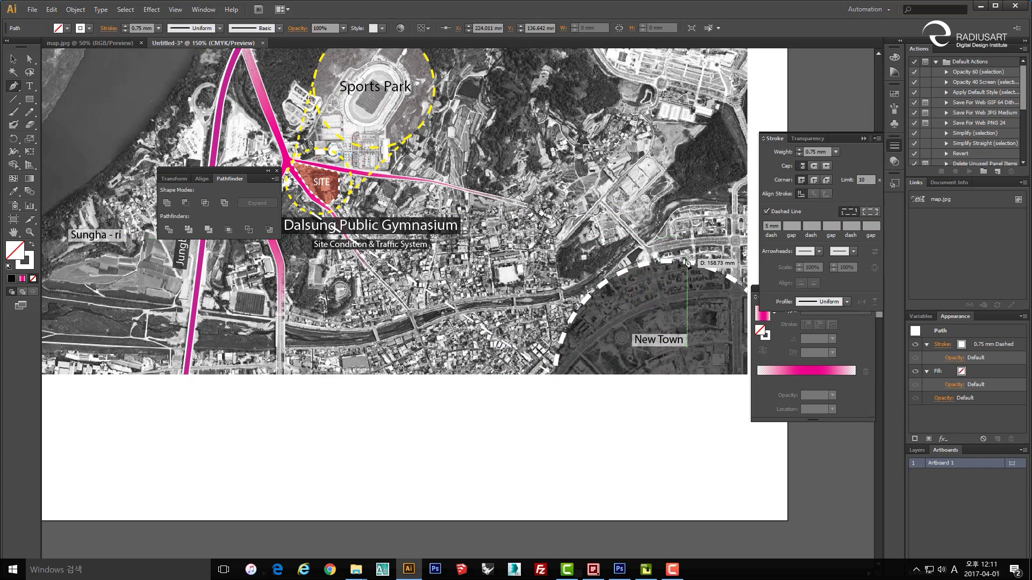
left_click(714, 268)
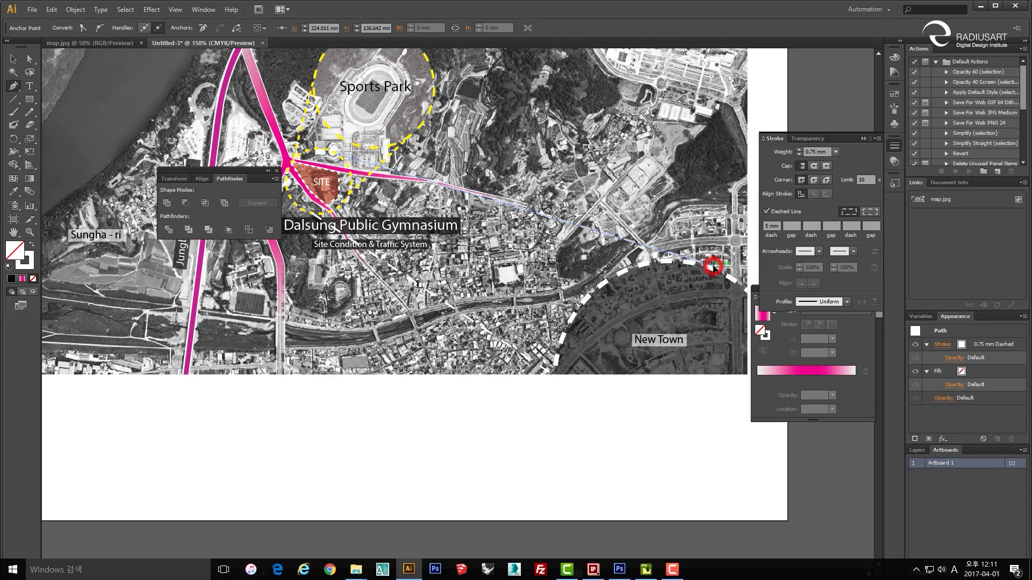
key("space")
left_click_drag(545, 282, 553, 272)
key("v")
left_click(570, 414)
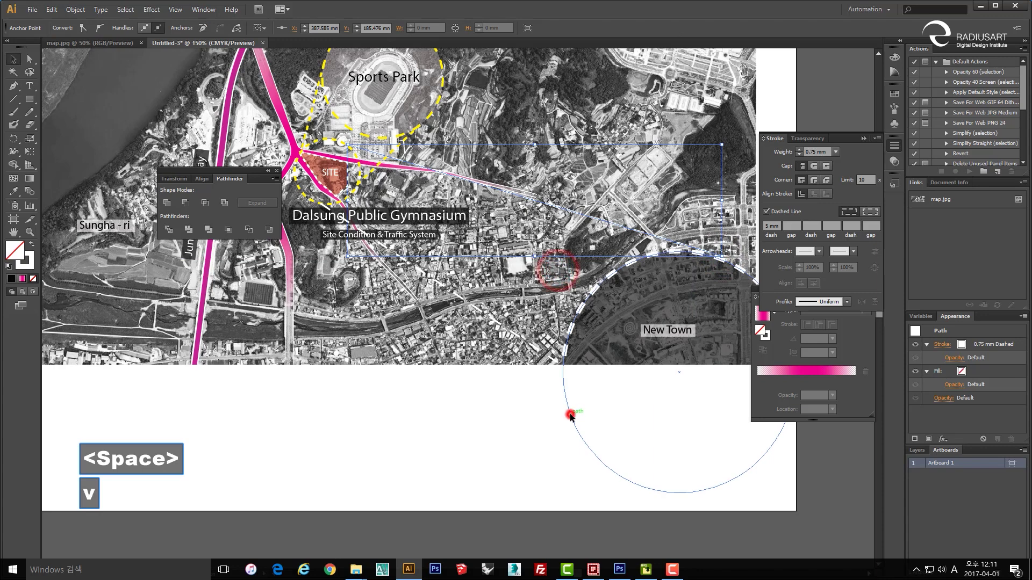
- Try black as the stroke color of both New Town connecting lines and undo the change
left_click(532, 348)
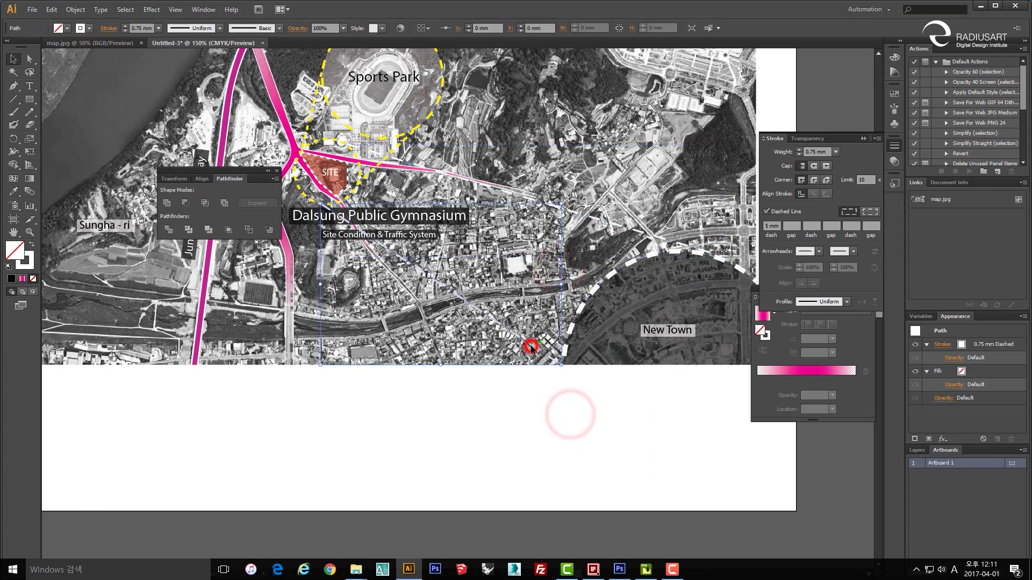
left_click(635, 232, "shift")
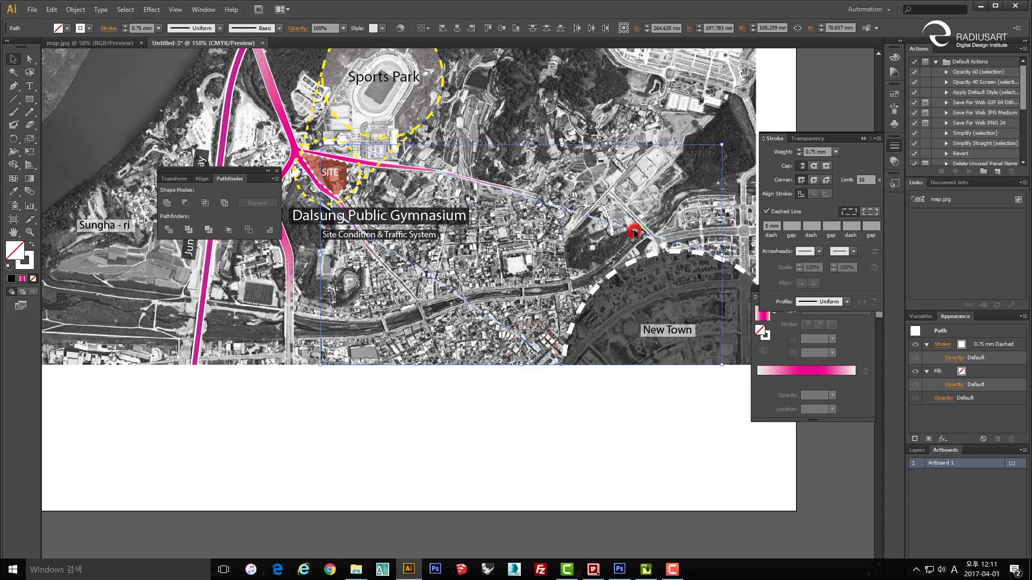
double_click(28, 267)
left_click(250, 302)
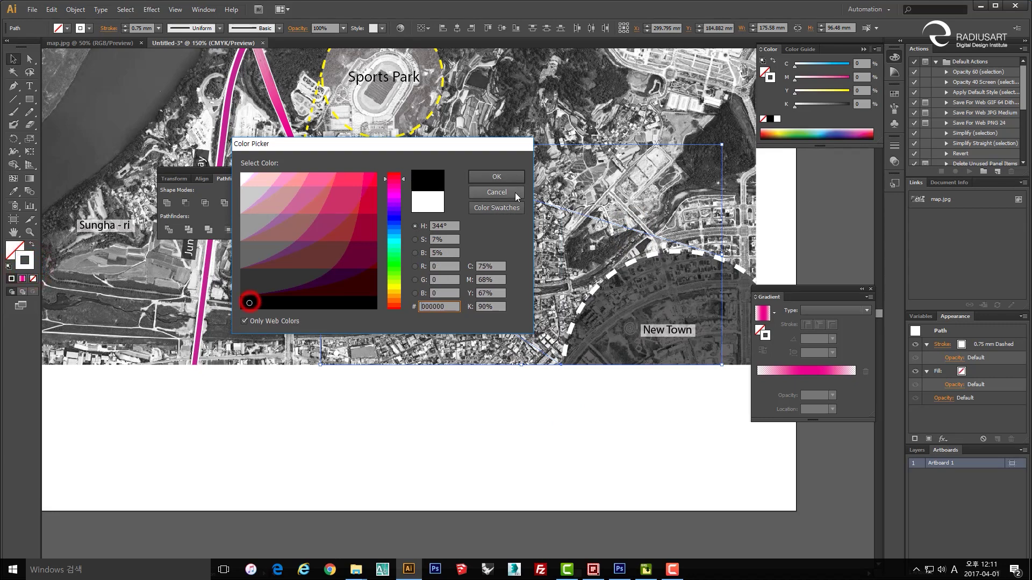
left_click(507, 179)
left_click(525, 414)
left_click_drag(552, 377, 550, 402)
mouse_move(389, 318)
left_mouse_down()
mouse_move(478, 355)
mouse_move(489, 376)
left_mouse_up()
scroll(489, 354, "down", 2)
scroll(586, 347, "up", 2)
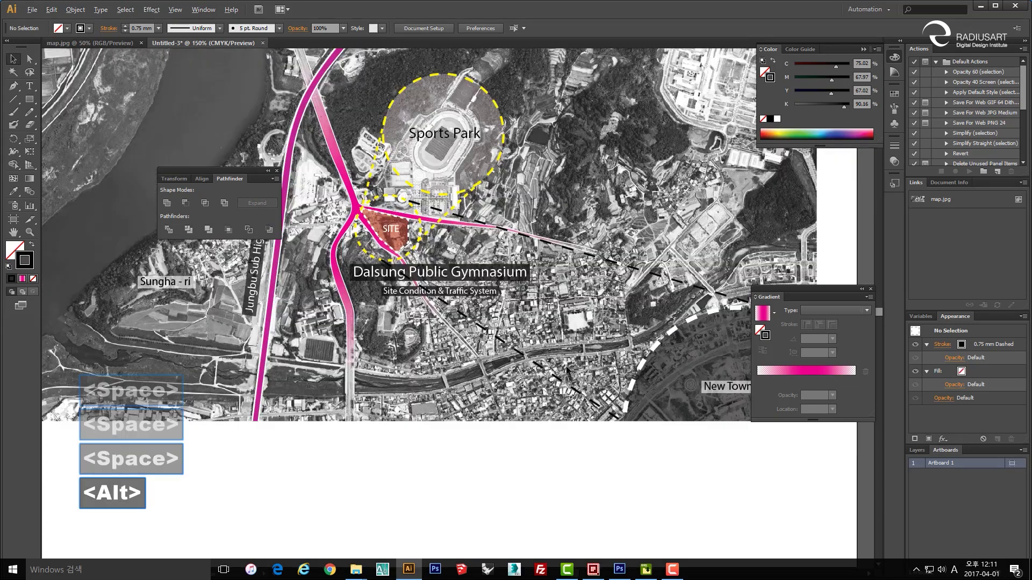
left_click_drag(586, 347, 562, 352)
key("ctrl+z")
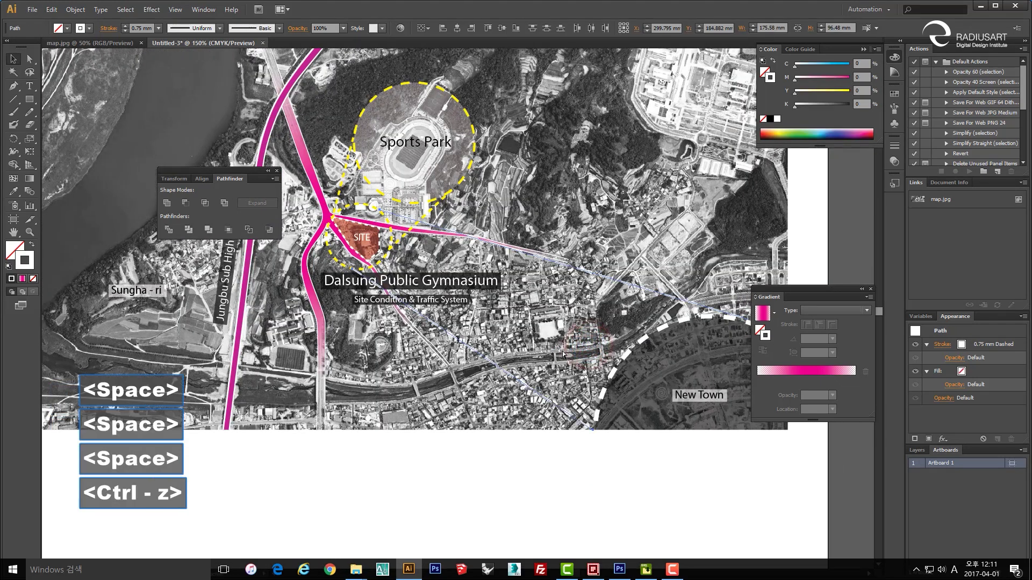
left_click(516, 460)
- Duplicate the Sports Park text to the lower right of the Sports Park circle
left_click_drag(376, 352, 417, 329)
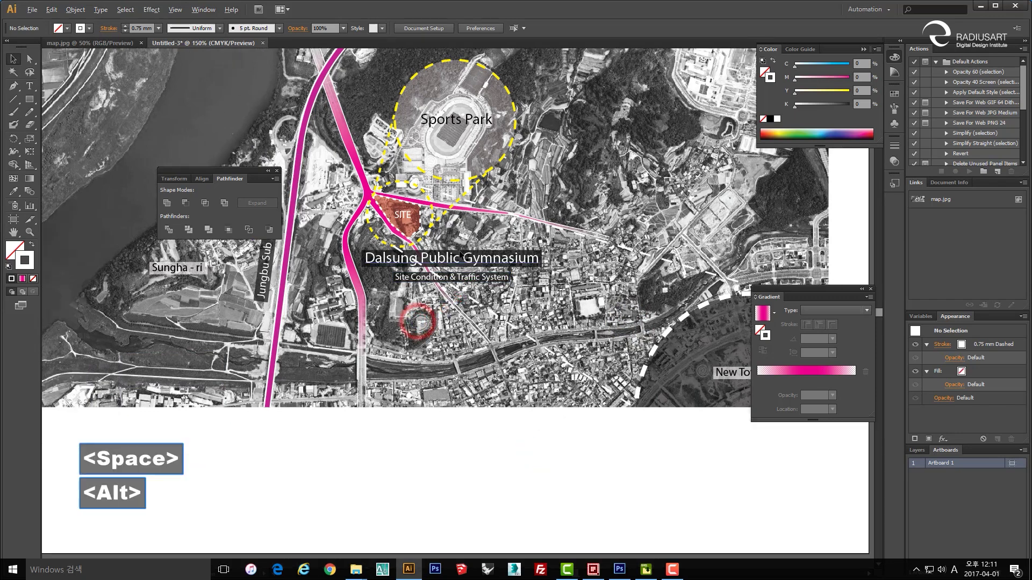
scroll(449, 242, "down", 1)
left_click_drag(445, 237, 469, 233)
scroll(469, 233, "up", 2)
left_click_drag(482, 290, 483, 265)
left_click_drag(527, 140, 680, 218)
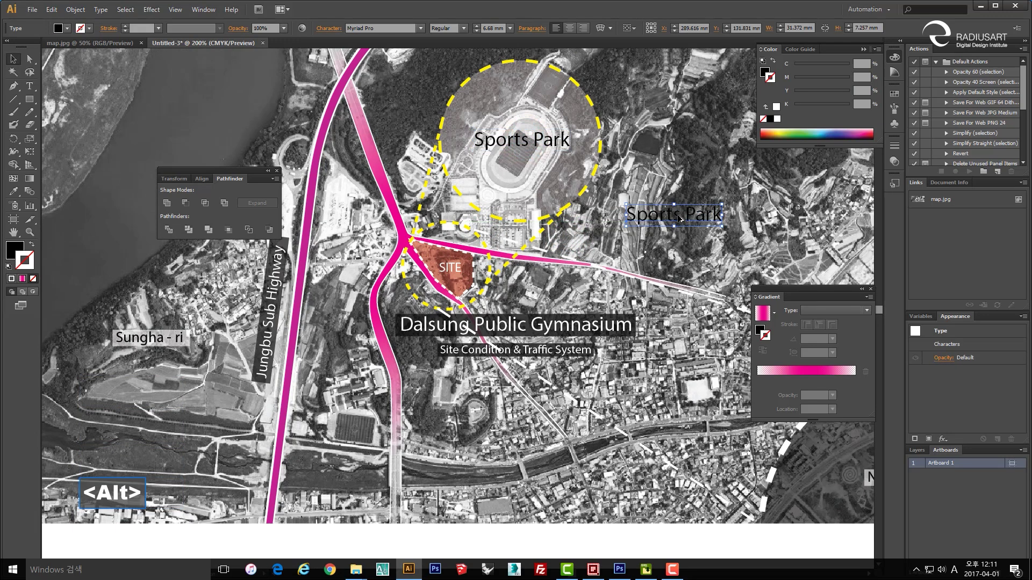
- Move the copied Sports Park text onto the pink road just east of the site circle and bring it to the front
left_click_drag(659, 258, 657, 265)
key("v")
key("p")
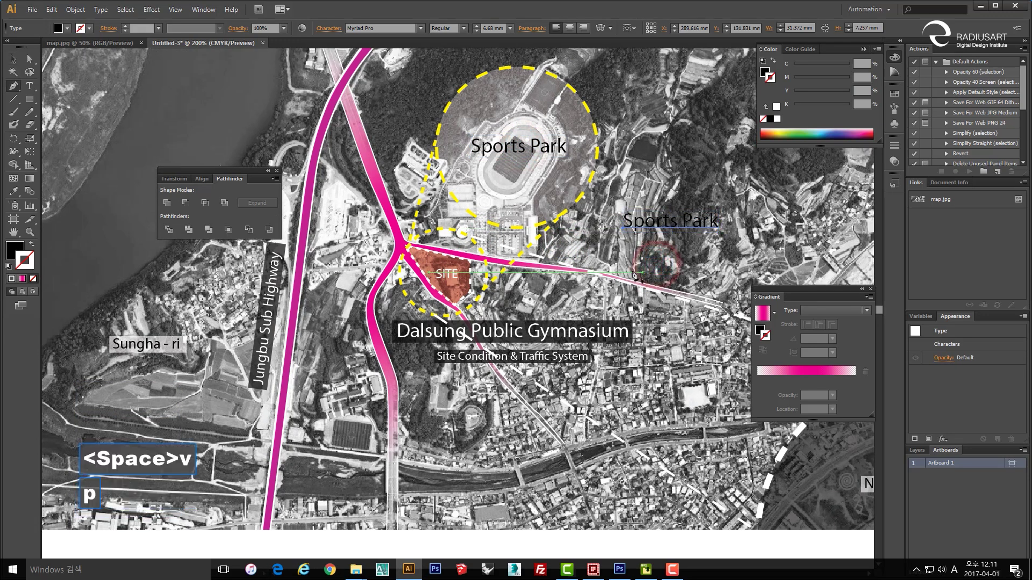
scroll(456, 272, "up", 2)
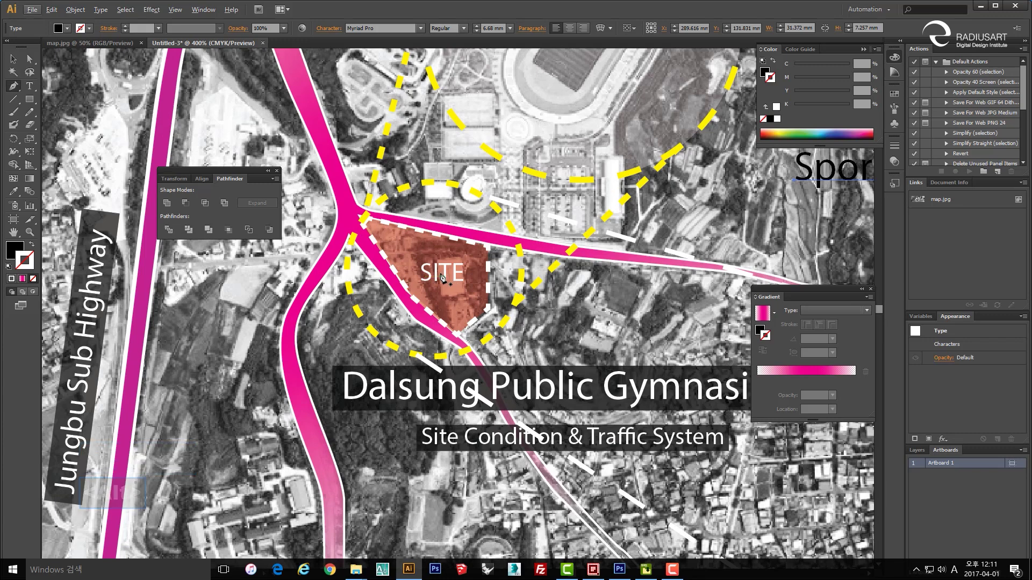
left_click_drag(703, 270, 600, 286)
key("v")
left_click_drag(731, 188, 643, 299)
key("ctrl+shift+bracketright")
- Replace the copied text with "5 min walk"
key("t")
double_click(637, 281)
left_click(672, 280)
left_click_drag(672, 280, 465, 282)
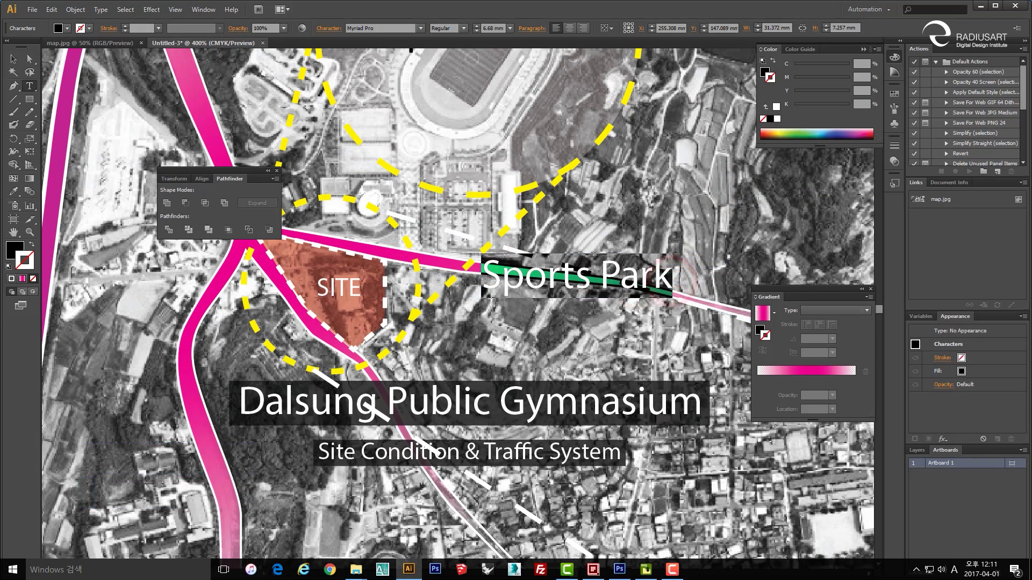
type("5")
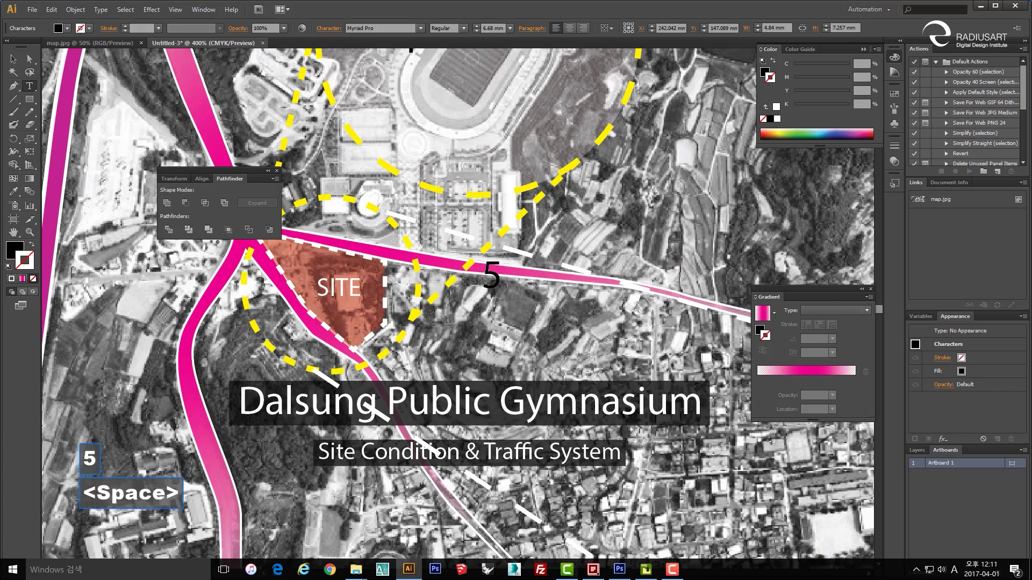
type(" min W")
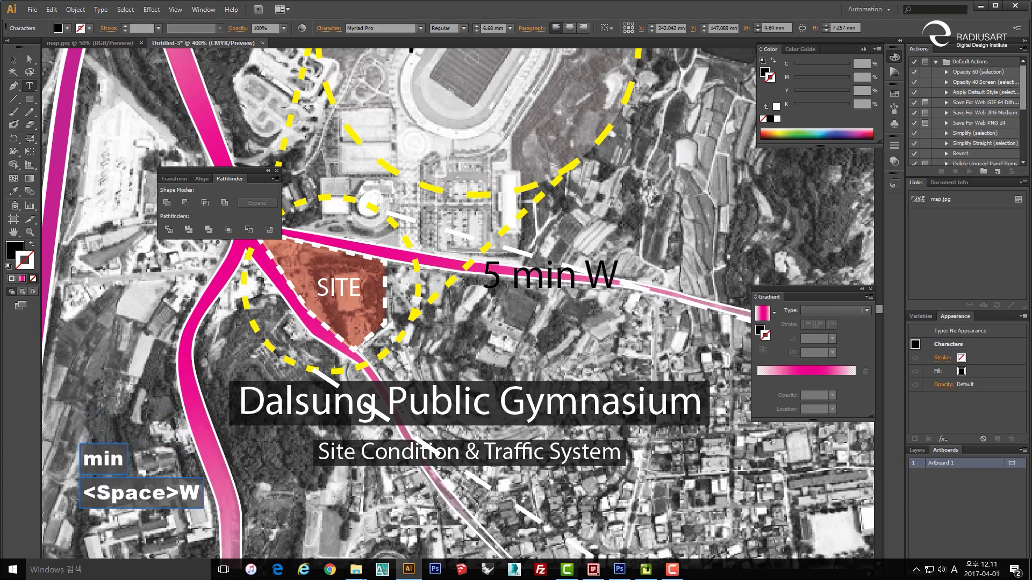
key("BackSpace")
type("wo")
key("BackSpace")
type("alk")
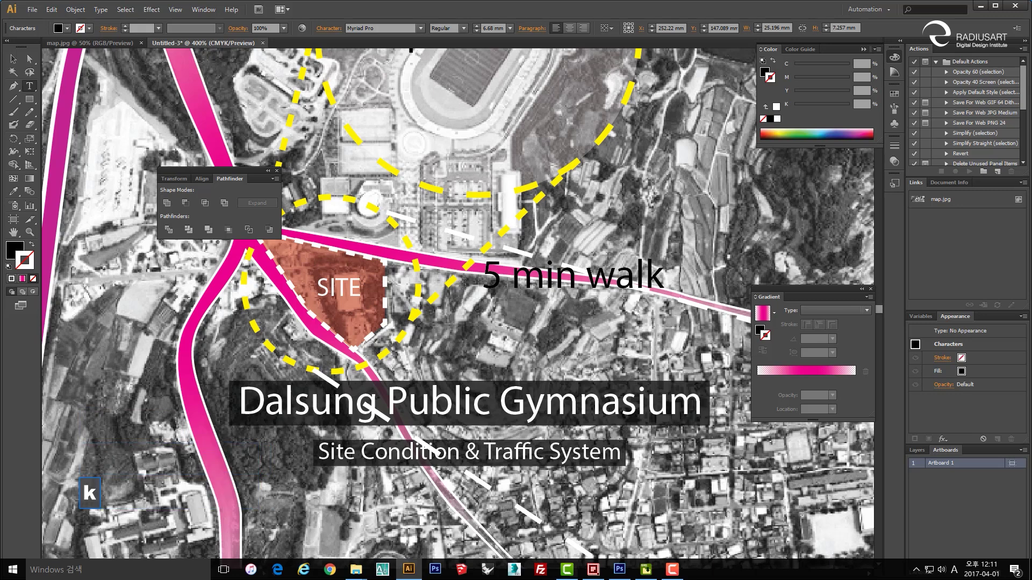
key("Escape")
- Try rotating the "5 min walk" text diagonally along the yellow dashed connecting line and undo it
left_click_drag(669, 303, 676, 233)
left_click(677, 231)
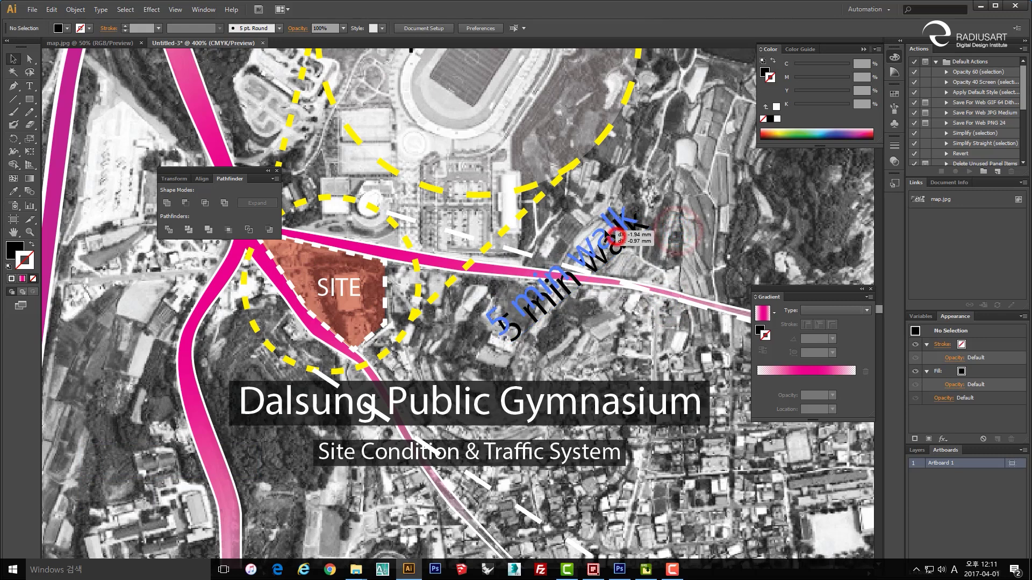
key("ctrl+z")
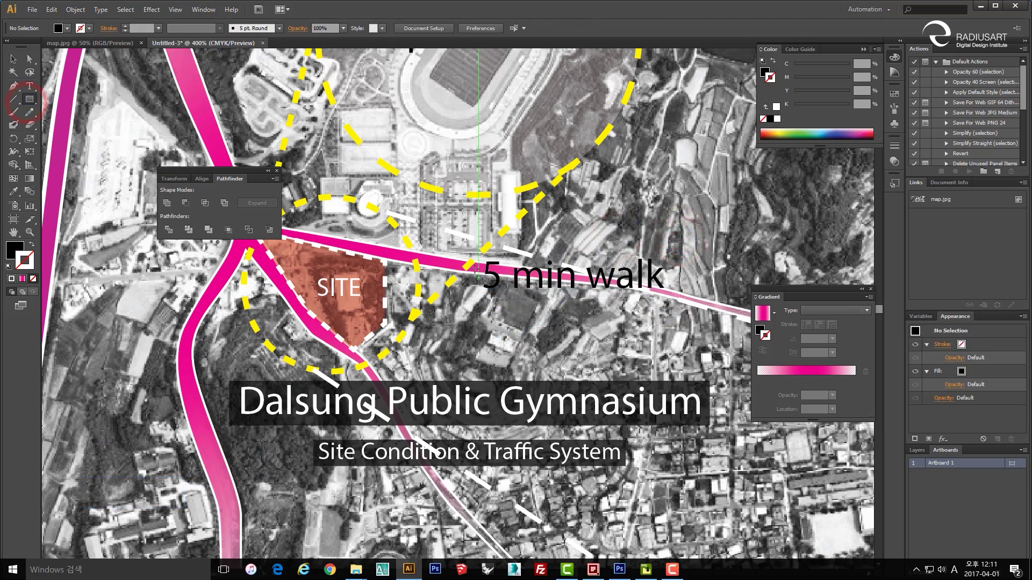
- Draw a black rectangle about 34 by 8 mm over the "5 min walk" text and delete it
left_click_drag(469, 247, 486, 286)
left_click_drag(671, 303, 656, 280)
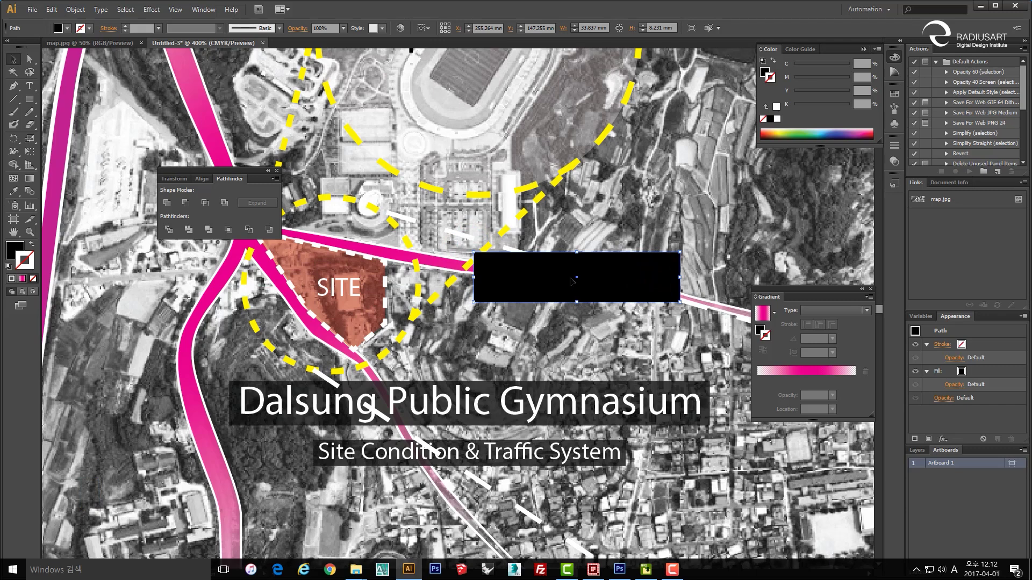
key("Delete")
- Draw a rounded rectangle over the "5 min walk" text as its background box
left_click(29, 98)
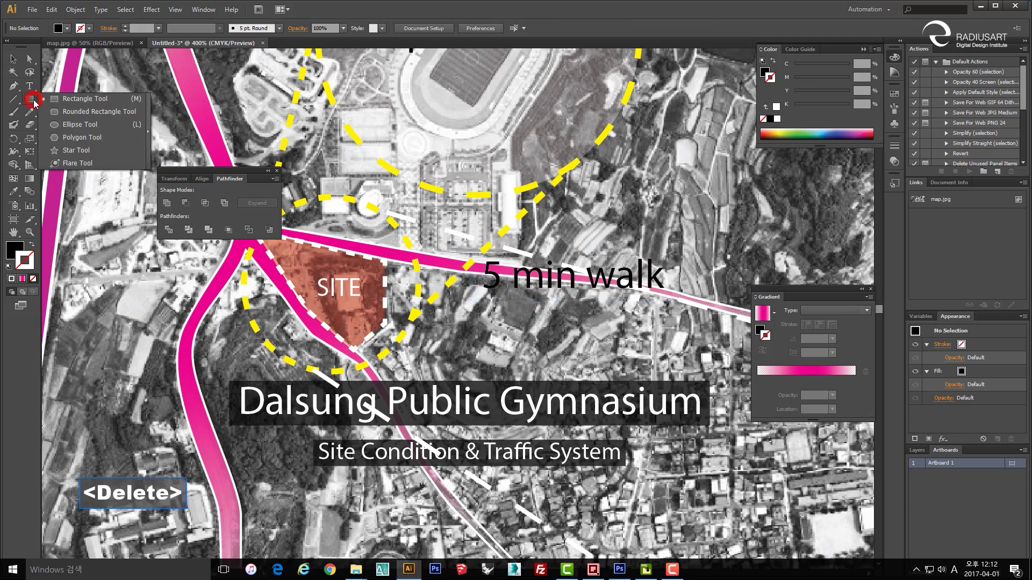
left_click(86, 114)
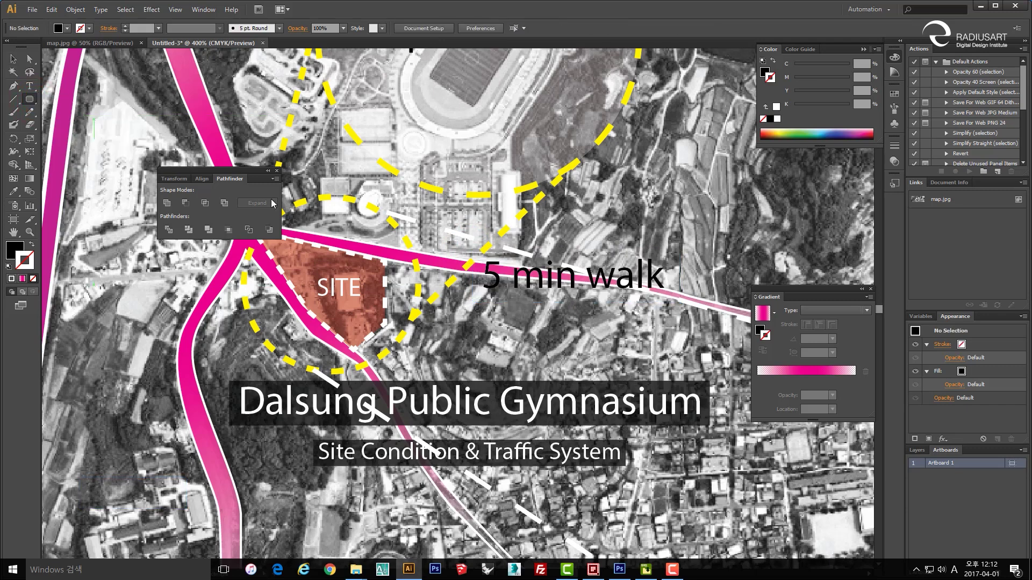
left_click_drag(537, 284, 690, 300)
mouse_move(604, 298)
left_mouse_down()
mouse_move(600, 314)
mouse_move(600, 305)
left_mouse_up()
- Hide the rounded rectangle and bring the "5 min walk" text to the front
key("v")
key("ctrl+3")
left_click(599, 294)
key("ctrl+shift+bracketright")
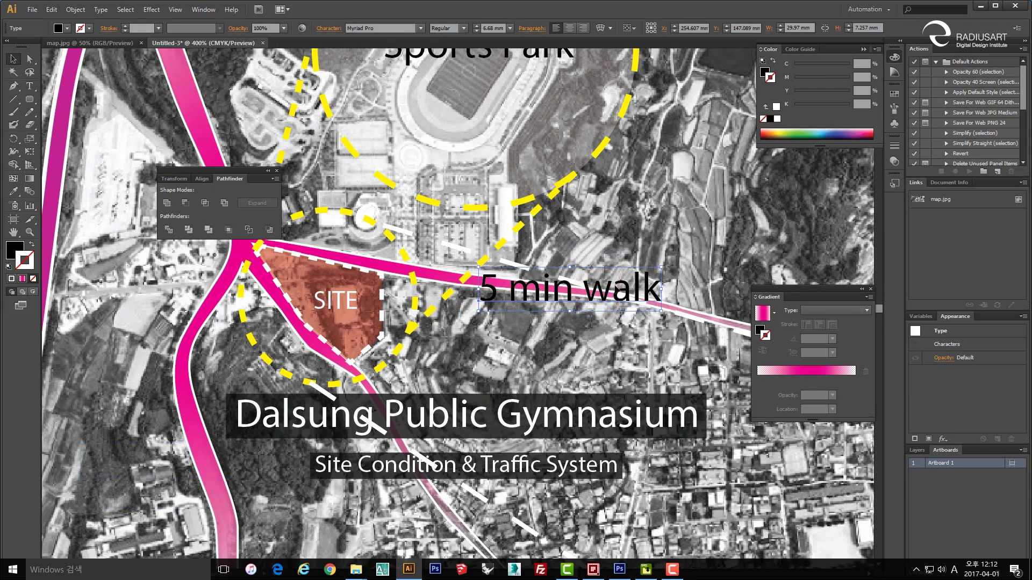
double_click(616, 293)
key("ctrl+a")
double_click(13, 251)
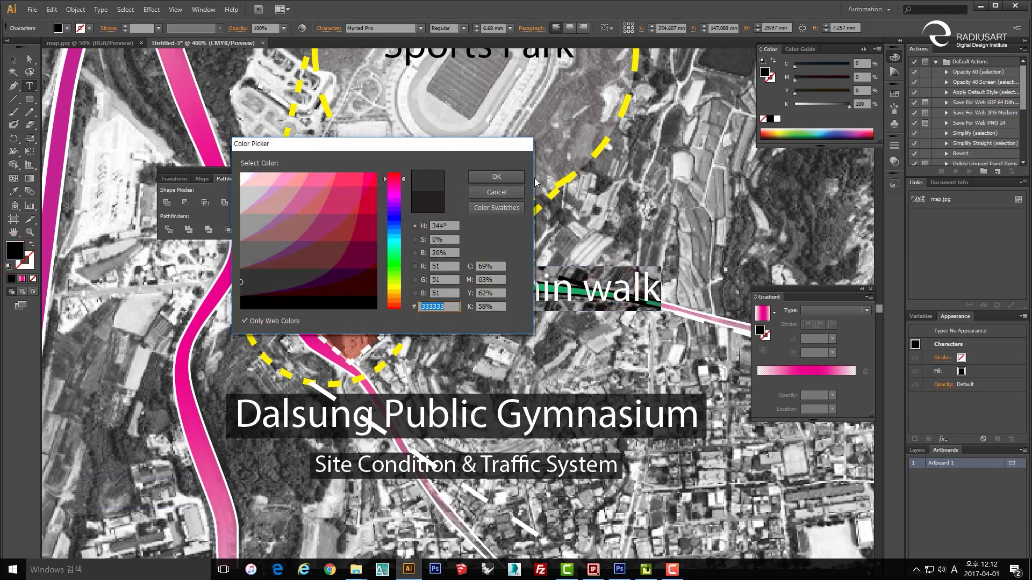
key("Escape")
key("Escape")
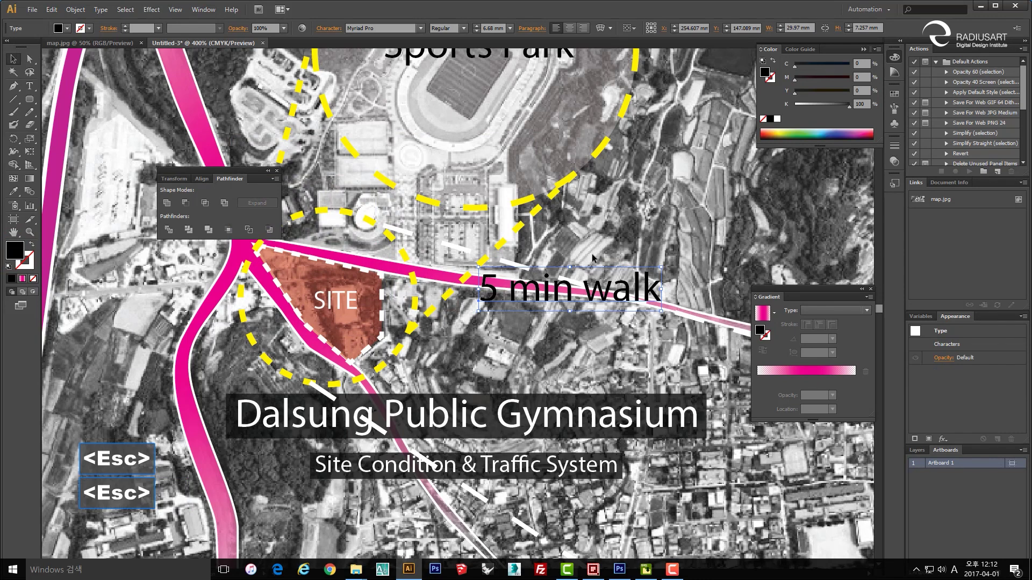
- Reveal the hidden rounded rectangle behind the "5 min walk" text and set its fill to white (FFFFFF)
key("ctrl+alt+3")
key("space")
key("v")
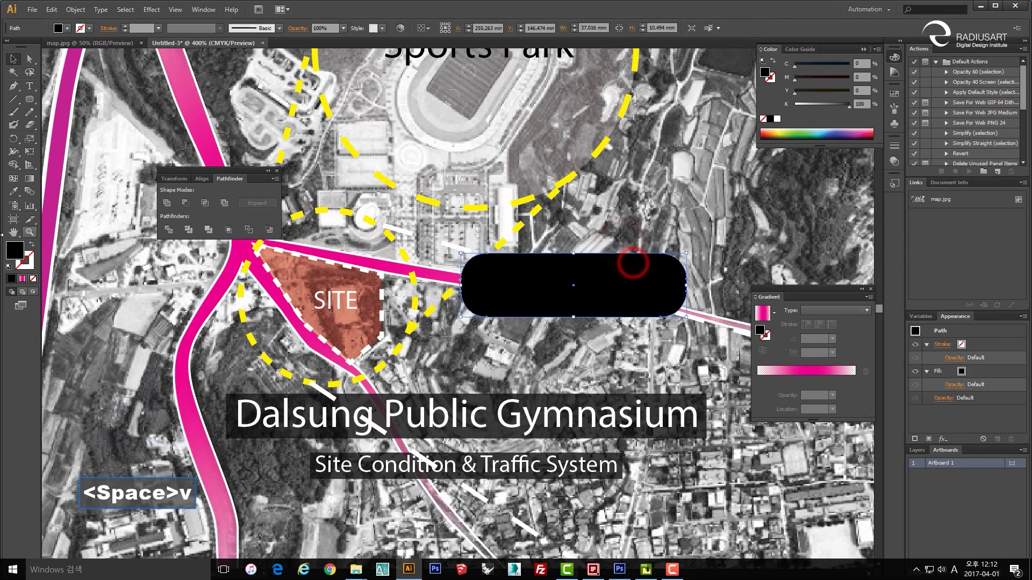
double_click(17, 251)
left_click(242, 176)
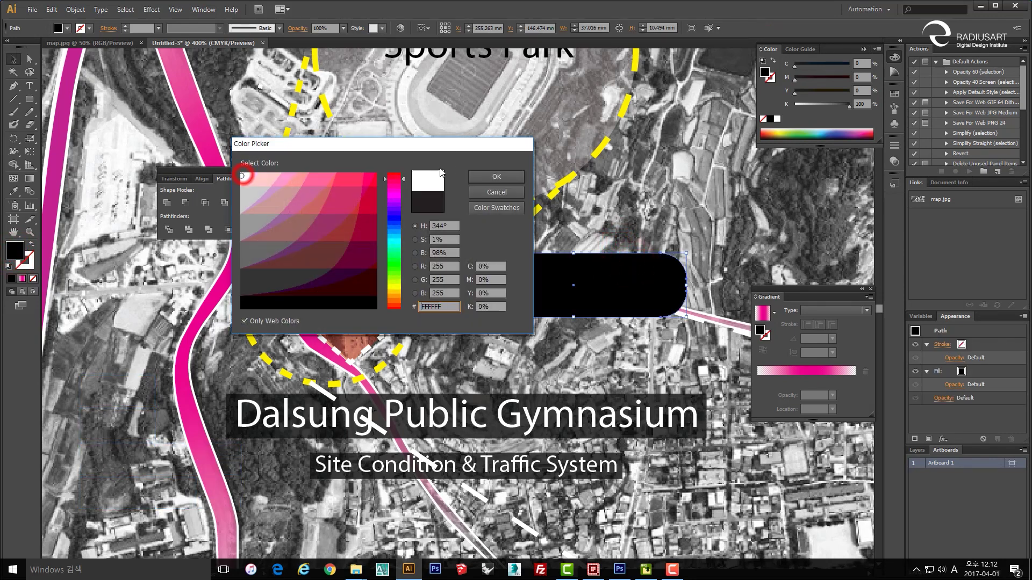
left_click(482, 177)
key("space")
left_click_drag(705, 221, 696, 231)
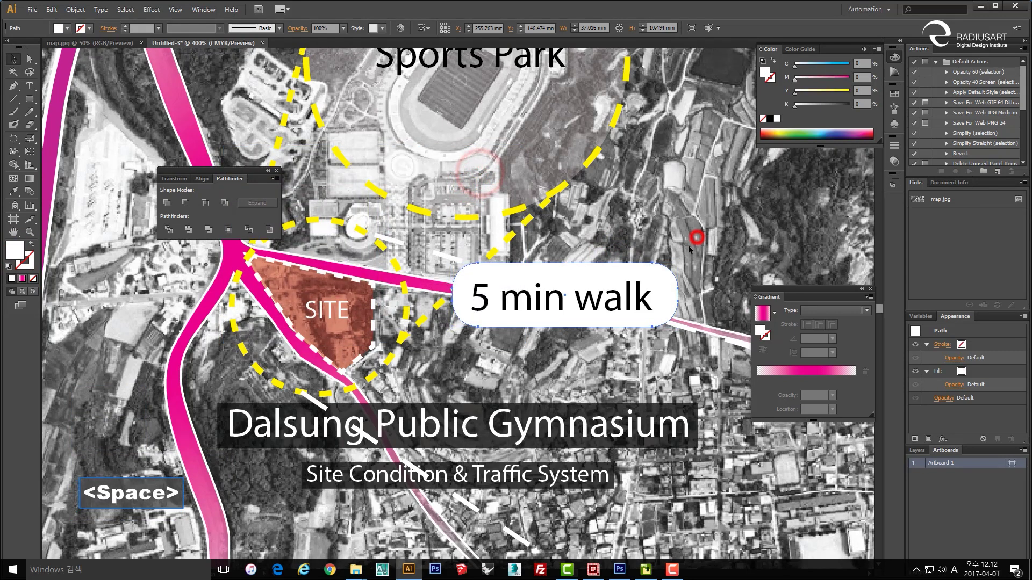
- Shrink the white rounded rectangle around the "5 min walk" text to about 35 by 9 mm
key("v")
left_click(656, 276)
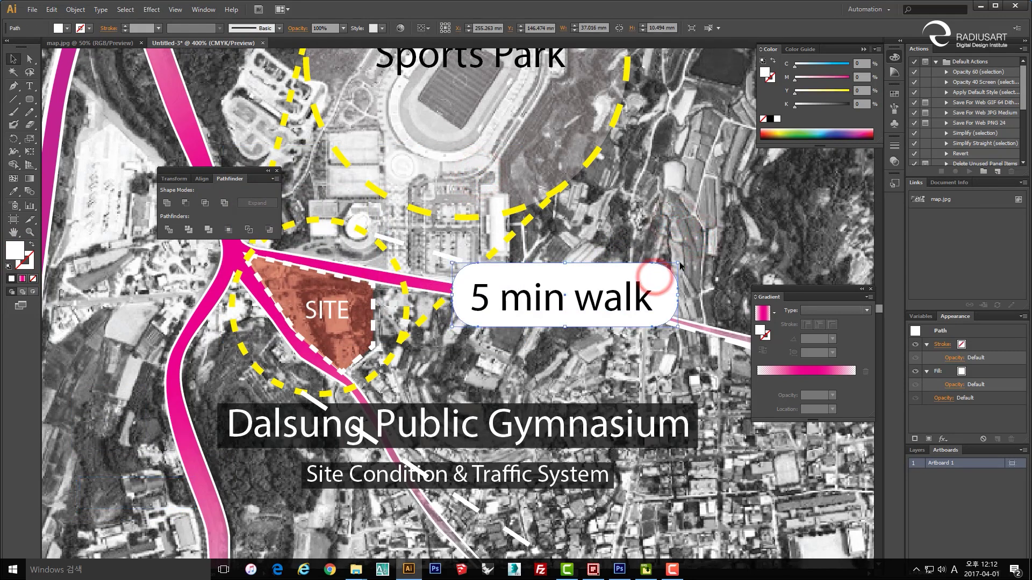
left_click_drag(679, 263, 668, 275)
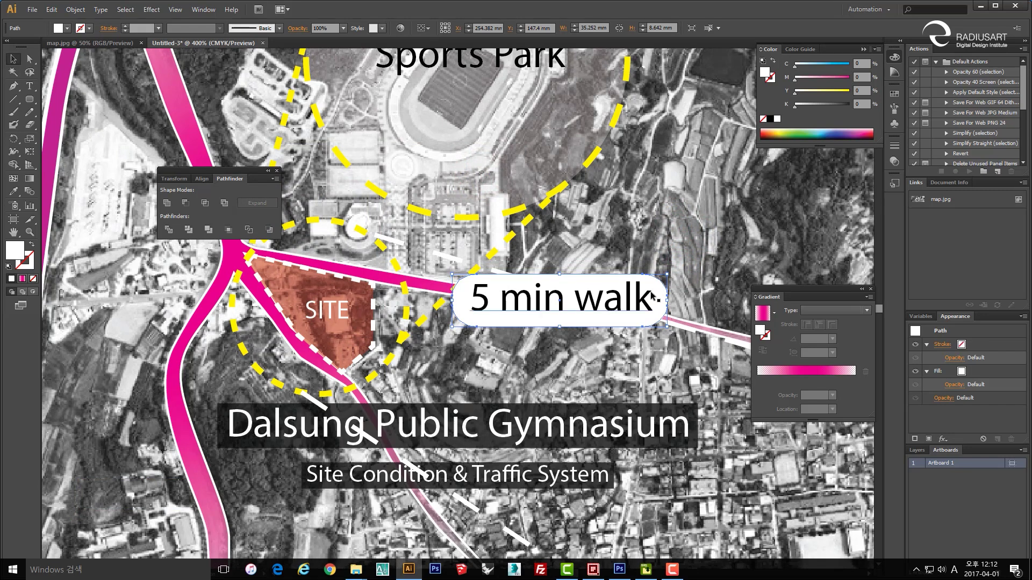
key("space")
left_click_drag(632, 310, 619, 313)
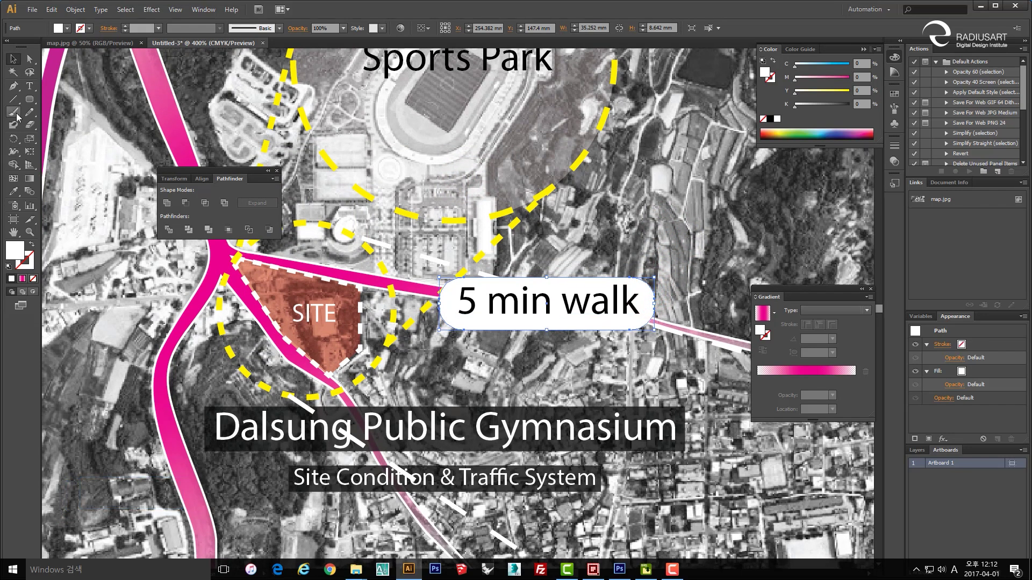
- Create a 37.0157 by 10.4938 mm rounded rectangle with a 2 mm corner radius and shrink it to about 25 by 7 mm
left_click(673, 191)
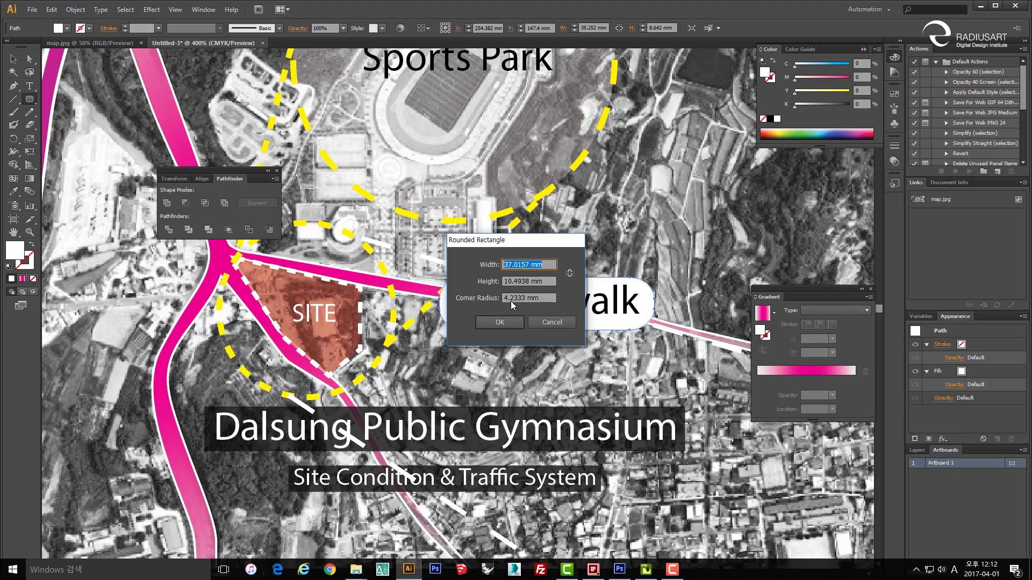
key("Return")
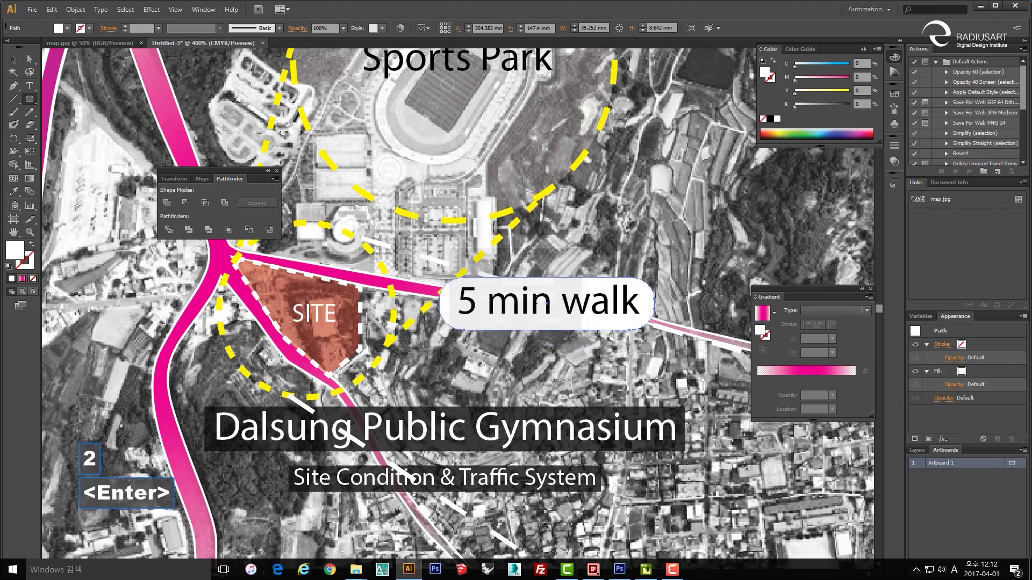
key("space")
left_click_drag(785, 228, 686, 241)
key("v")
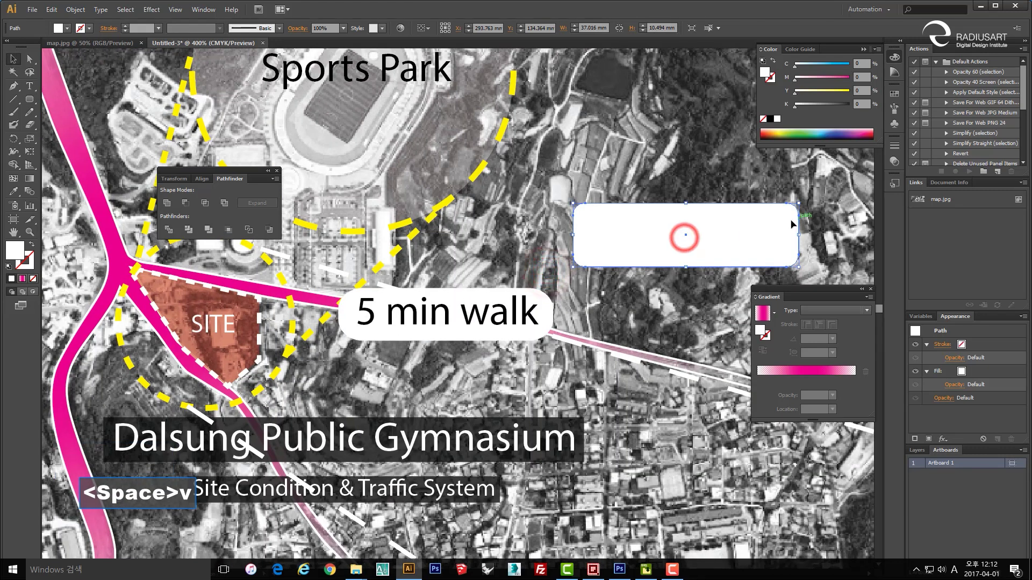
left_click_drag(798, 204, 726, 224)
- Move the "5 min walk" text onto the smaller white box and bring the text to the front
left_click_drag(422, 324, 642, 259)
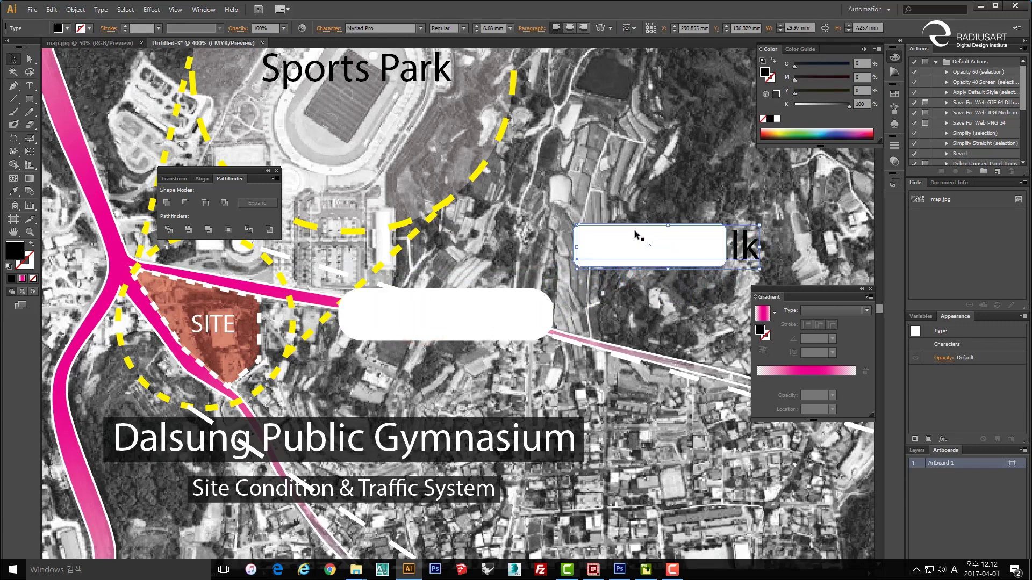
key("ctrl+shift+bracketright")
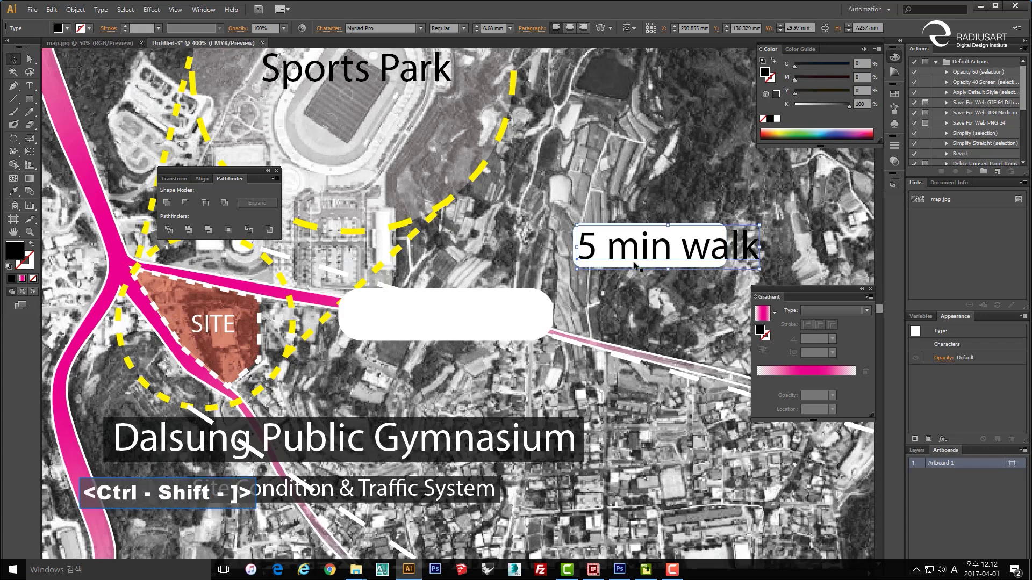
left_click(634, 304)
- Stretch the small white box behind the text to about 32 mm wide and further to about 47 mm
left_click(630, 227)
key("space")
left_click_drag(657, 249, 528, 298)
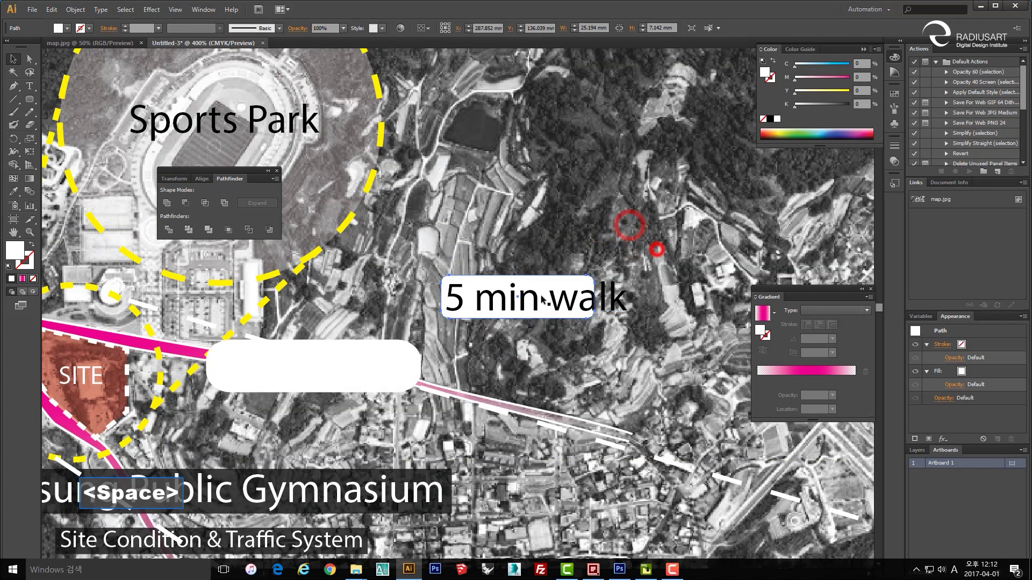
left_click_drag(594, 297, 638, 296)
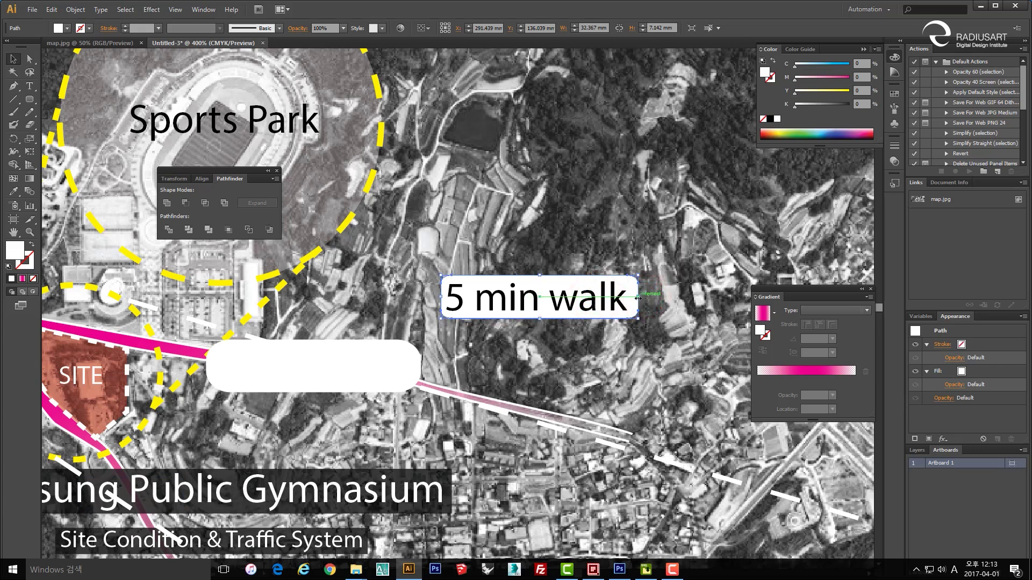
scroll(638, 297, "up", 3)
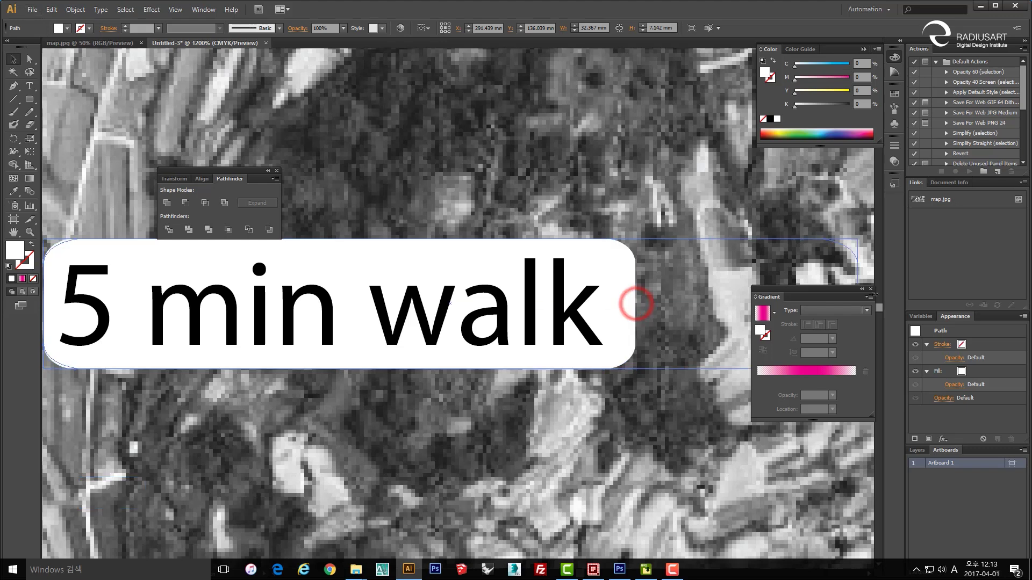
left_click_drag(636, 303, 860, 301)
key("space")
left_click_drag(674, 297, 499, 298)
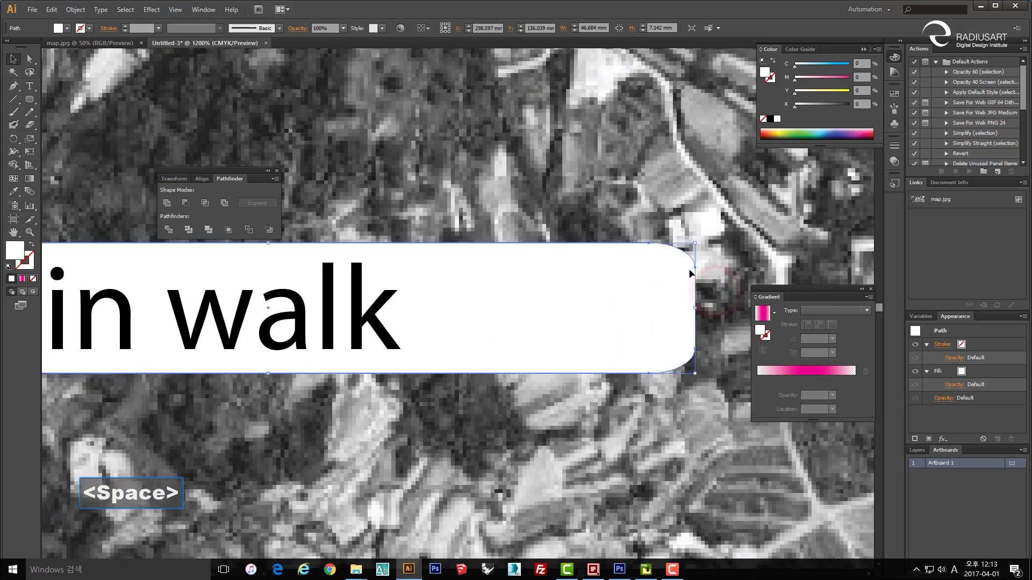
- Undo the last widening of the small white box and delete the box
scroll(507, 283, "down", 3)
key("space")
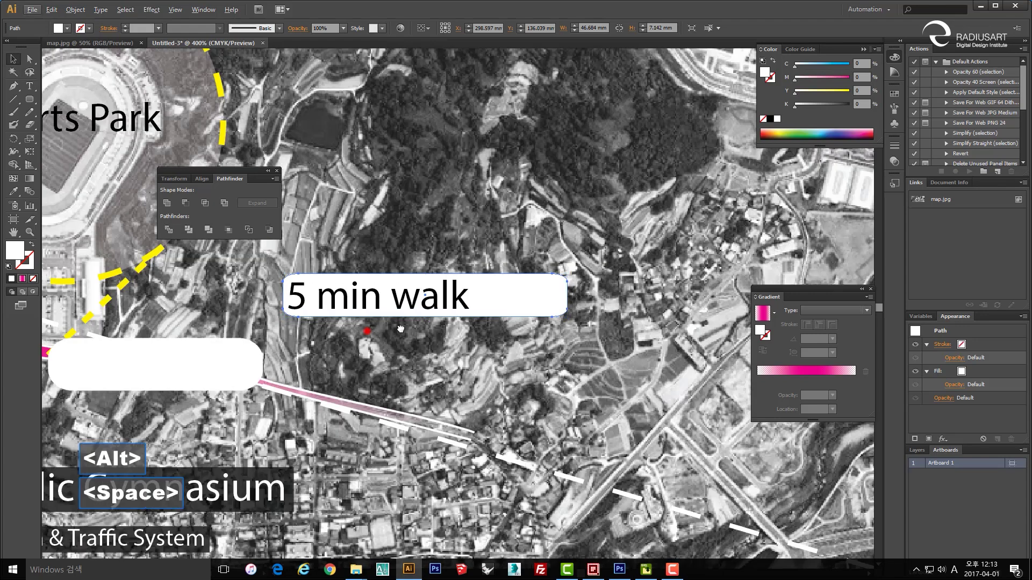
left_click_drag(365, 333, 517, 329)
key("ctrl+z")
key("Delete")
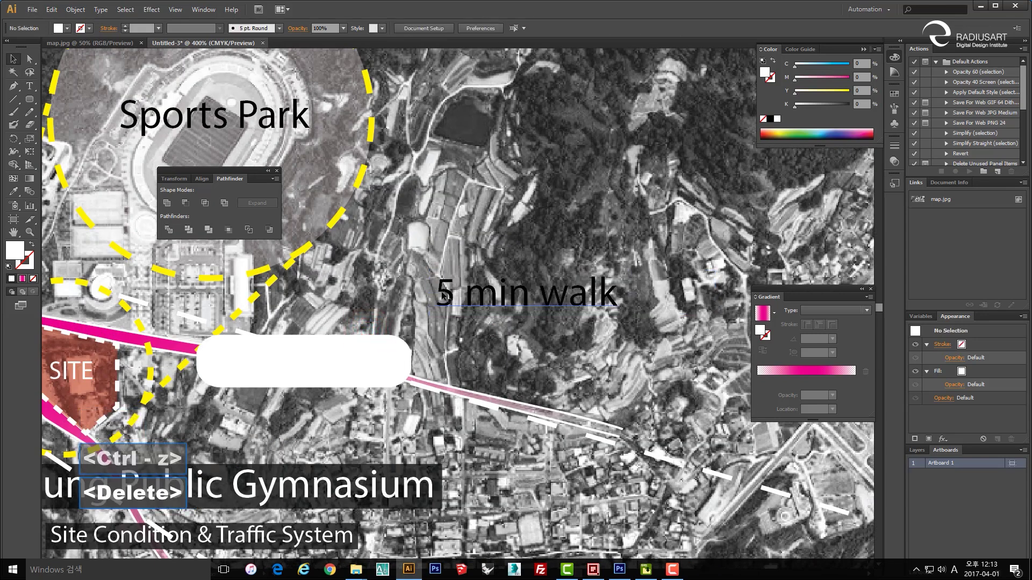
- Create a rounded rectangle with a 3 mm corner radius above the "5 min walk" text and delete this trial shape
left_click(31, 101)
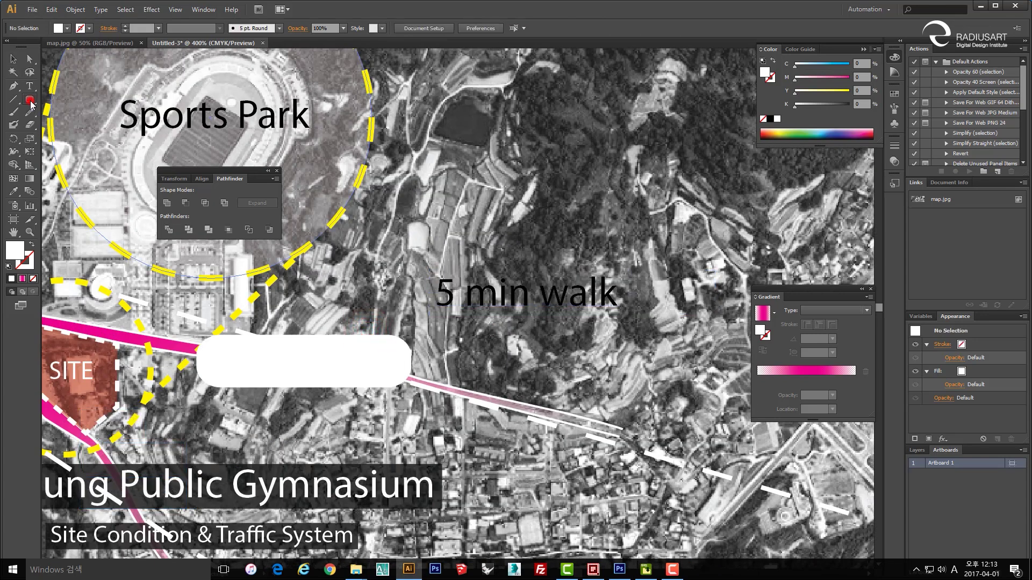
left_click(458, 206)
type("3")
key("Return")
key("space")
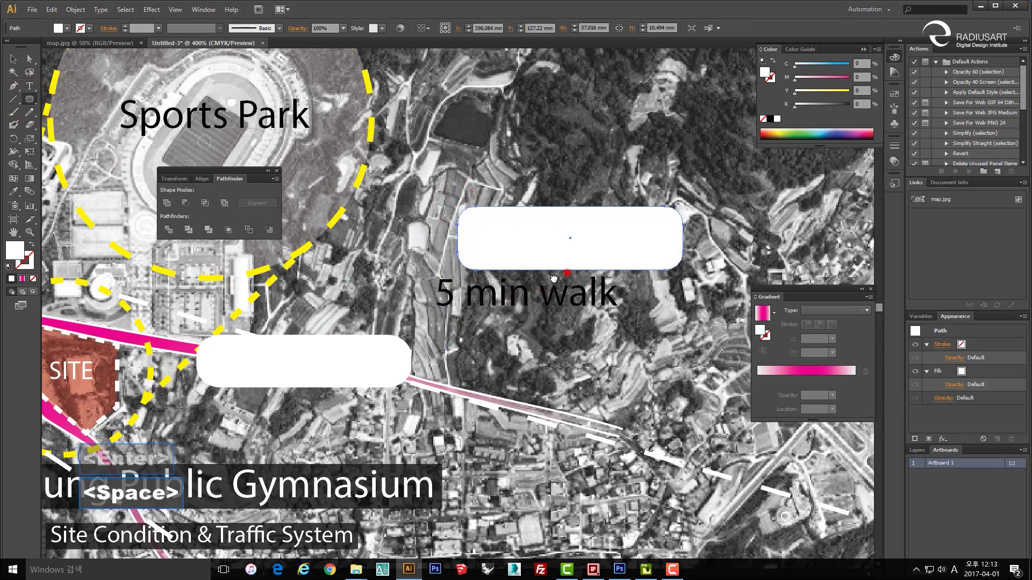
left_click_drag(564, 272, 542, 283)
key("v")
left_click(507, 261)
key("Delete")
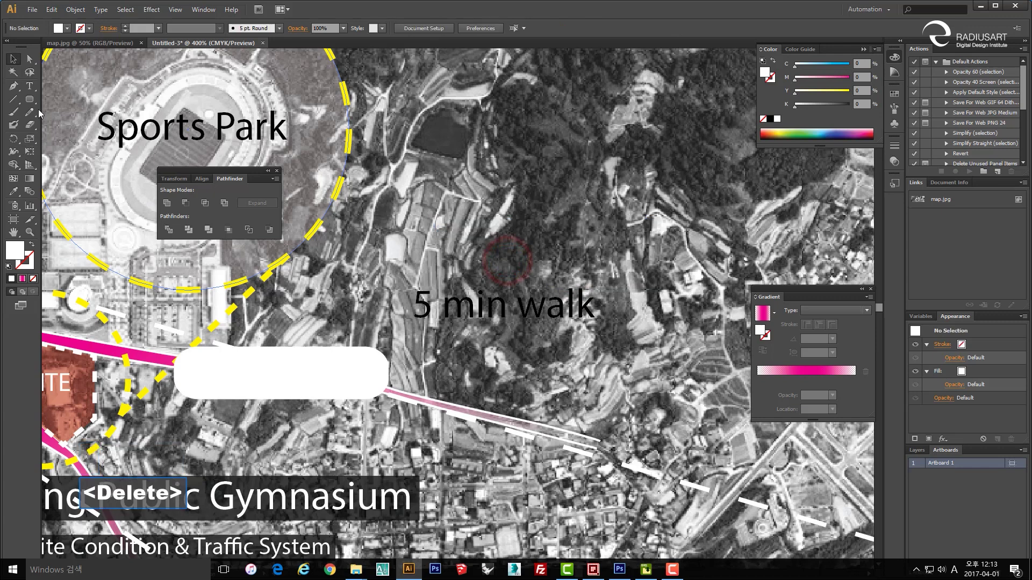
- Draw a white rounded rectangle about 34 by 8 mm around the "5 min walk" text and place the text in front of it
left_click_drag(396, 280, 610, 331)
key("v")
key("ctrl+3")
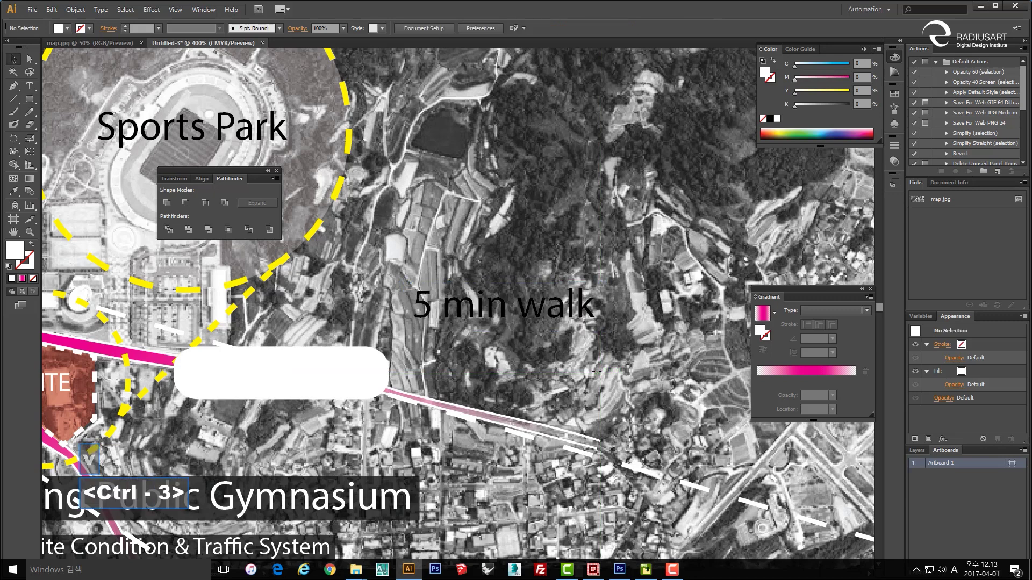
key("space")
left_click(567, 306)
key("ctrl+shift+bracketright")
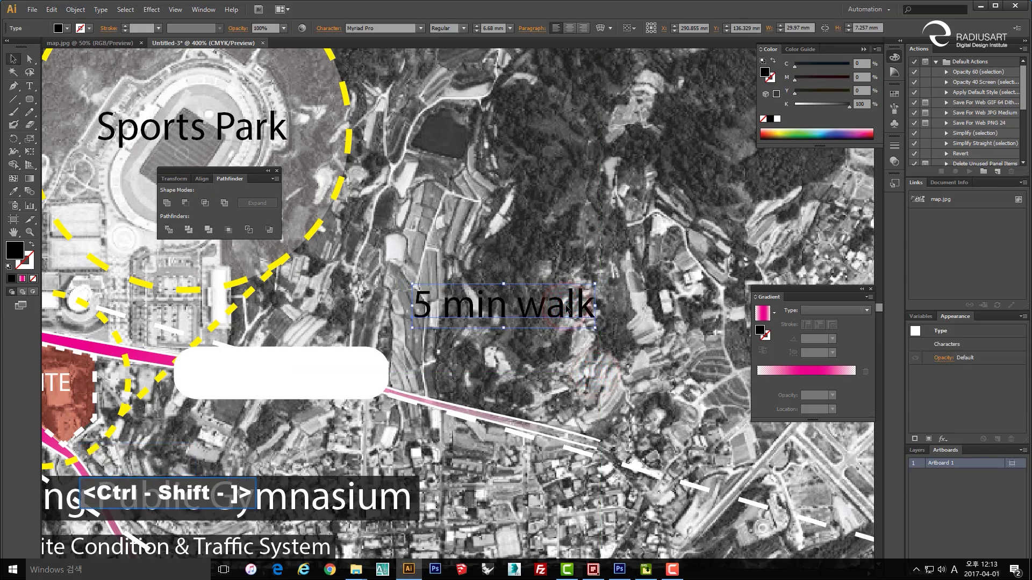
key("ctrl+alt+3")
- Delete the old empty white box on the magenta road and nudge the "5 min walk" text down slightly to centre it in its new box
left_click(300, 373)
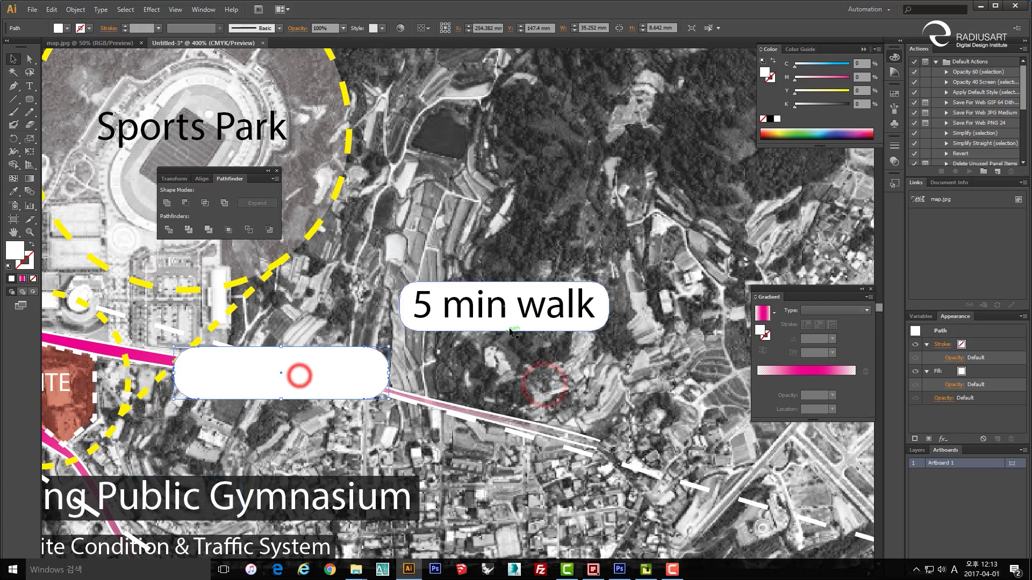
key("Delete")
left_click_drag(505, 312, 500, 313)
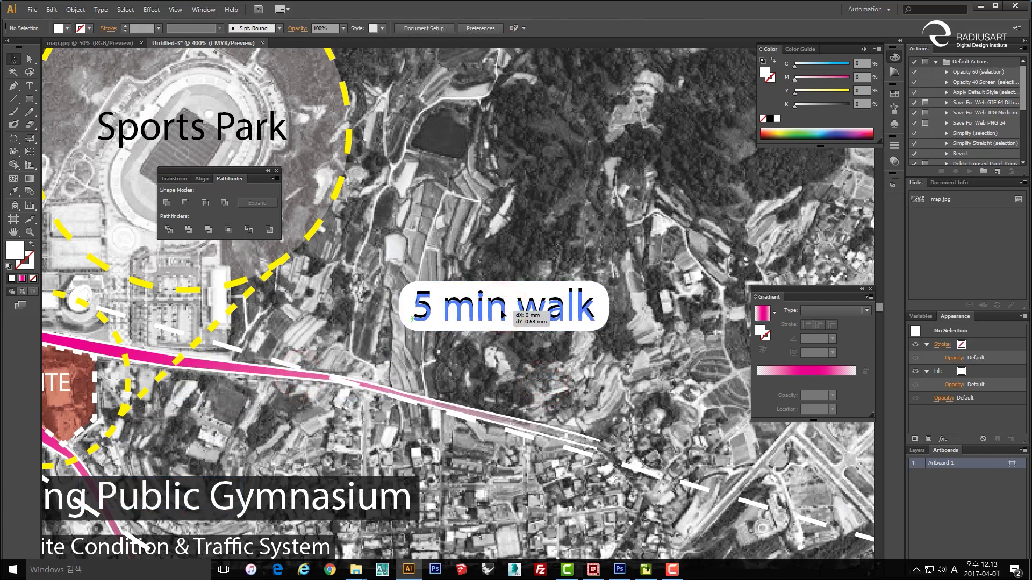
left_click(508, 343)
left_click(492, 322)
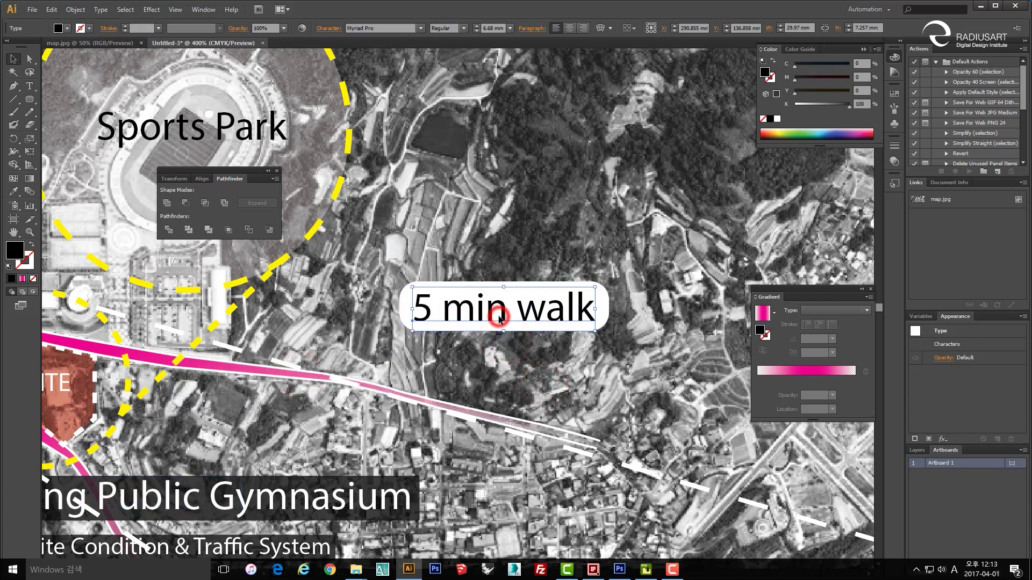
- Move the "5 min walk" text and its white box together onto the magenta road just east of the yellow dashed connecting line
left_click(509, 350)
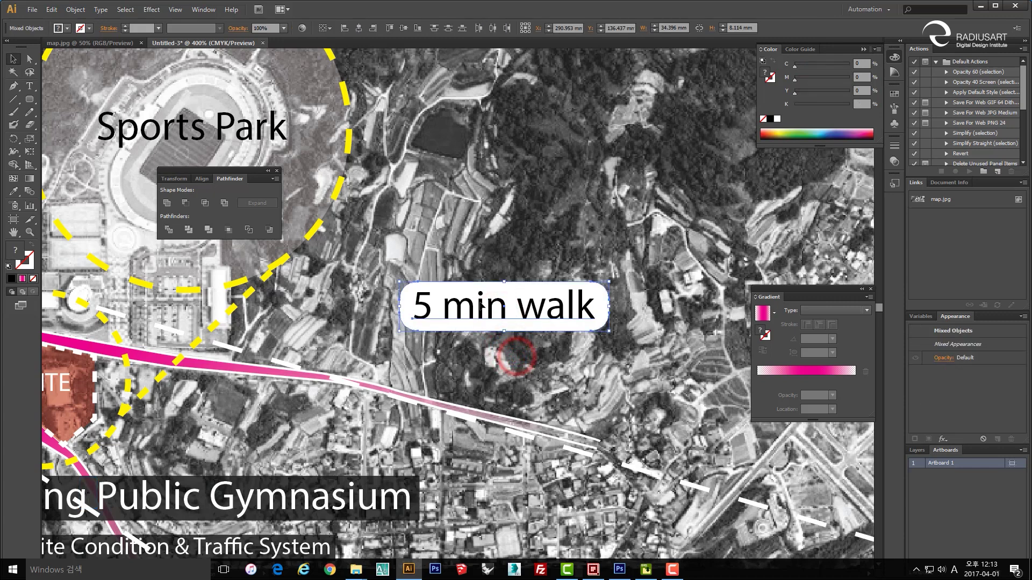
key("space")
left_click_drag(433, 332, 408, 321)
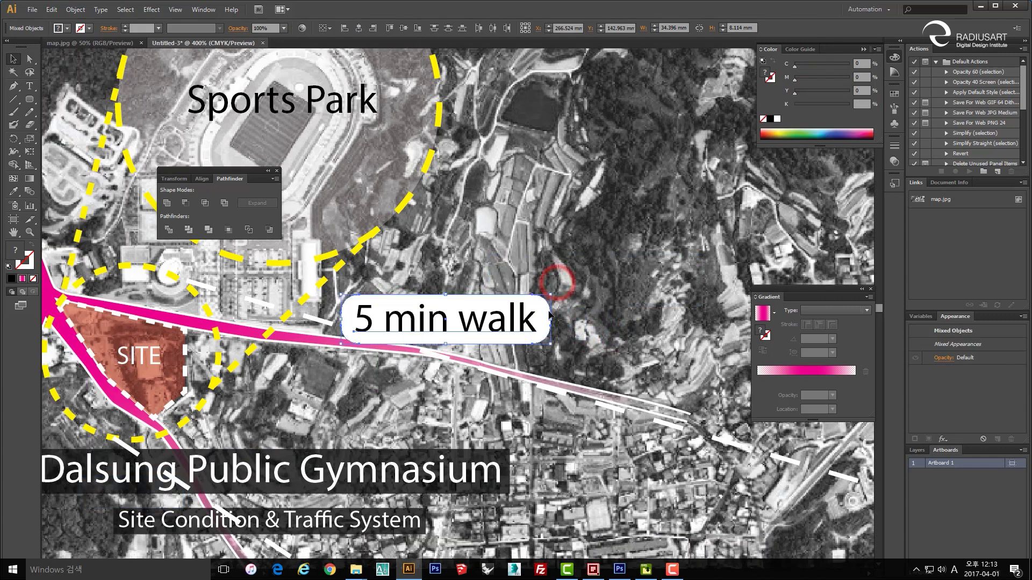
- Duplicate the "5 min walk" tag along the route toward New Town and change the copy's text to "15 min walk"
scroll(501, 329, "down", 2, "alt")
key("space")
left_click_drag(498, 339, 529, 295)
double_click(466, 288)
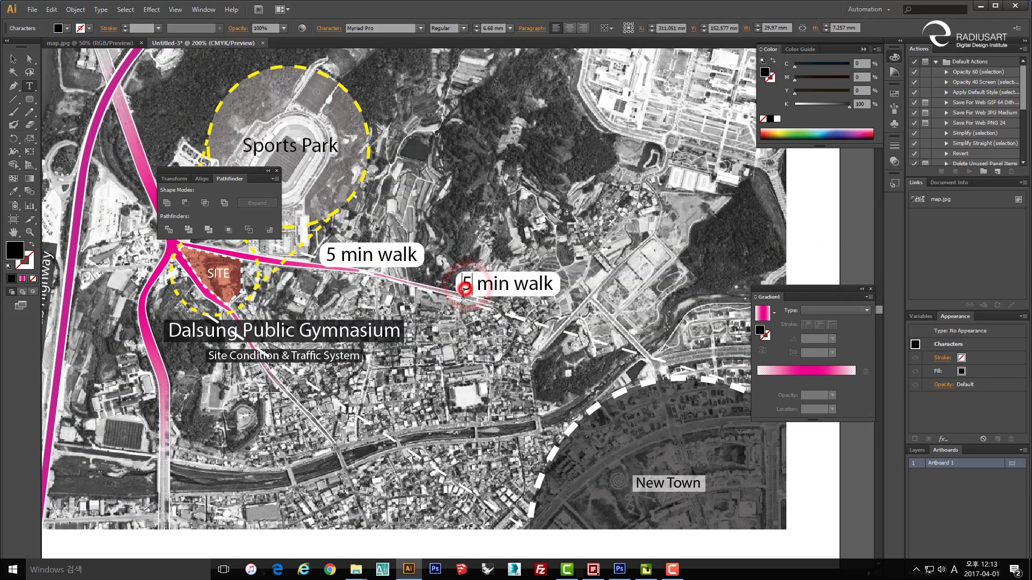
key("Escape")
key("Escape")
scroll(504, 344, "up", 1, "alt")
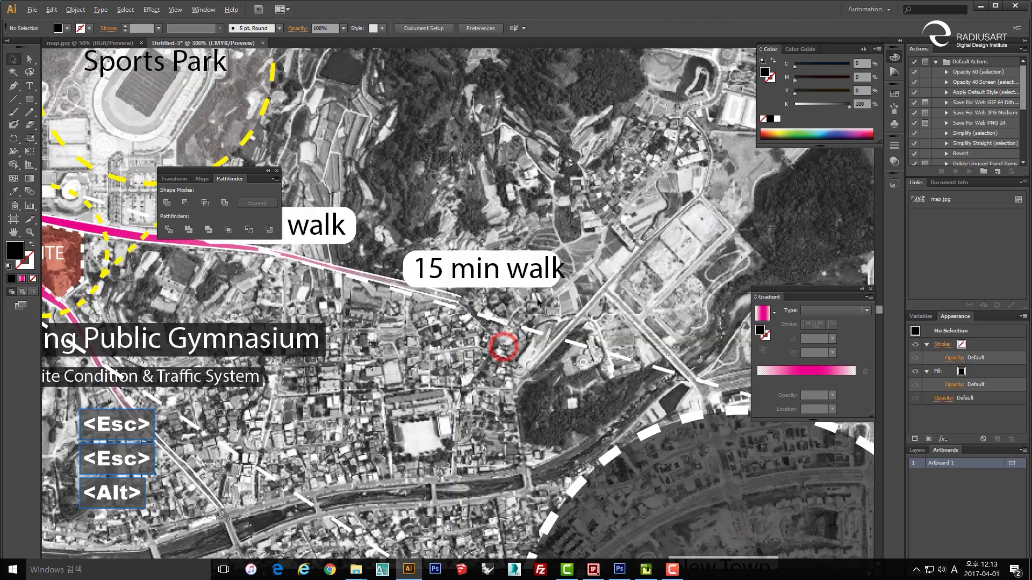
- Hide the "15 min walk" text to isolate its white background box, and reveal the text again
left_click(499, 257)
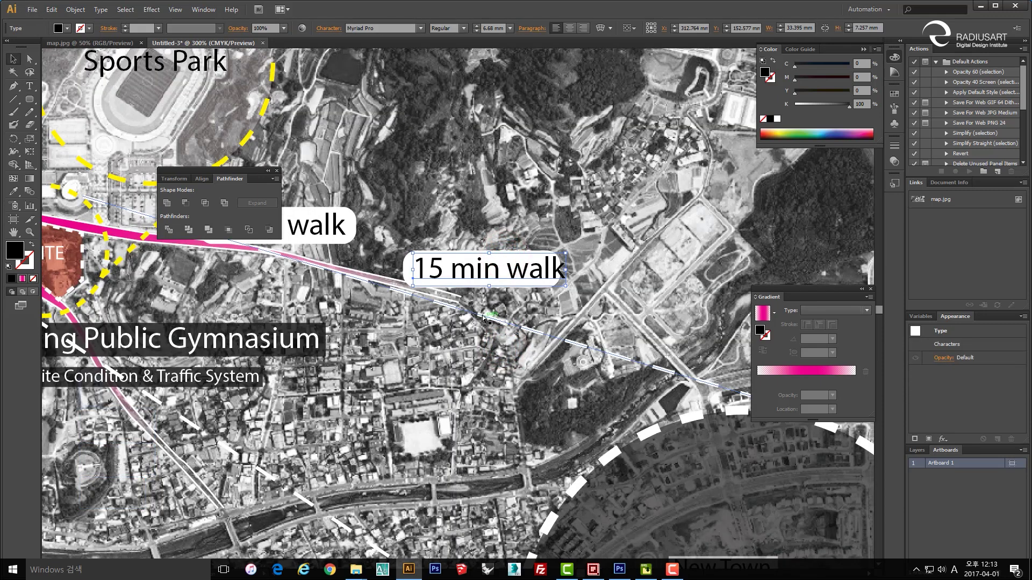
key("ctrl+3")
left_click(491, 279)
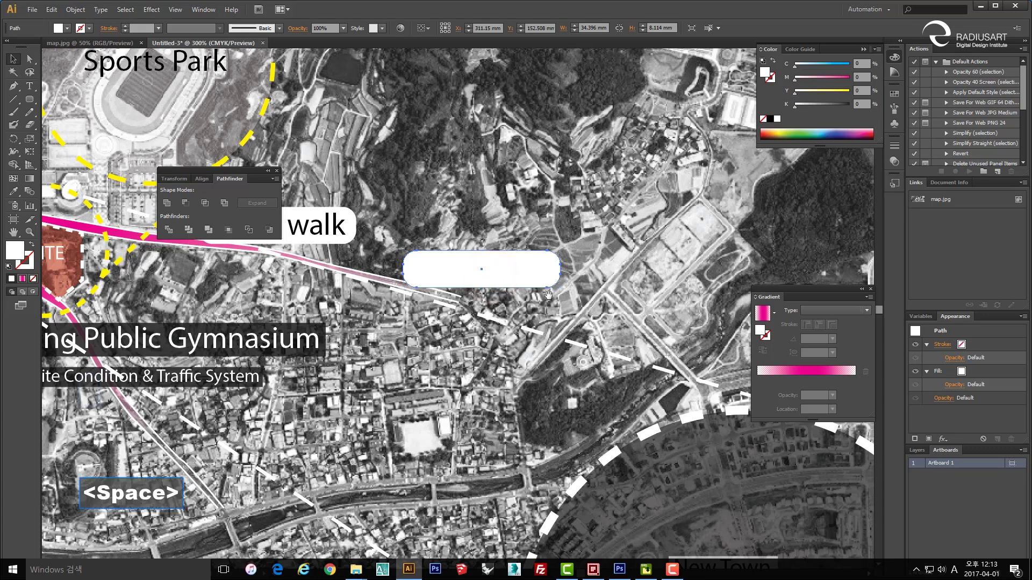
left_click_drag(542, 289, 544, 321)
left_click(514, 302)
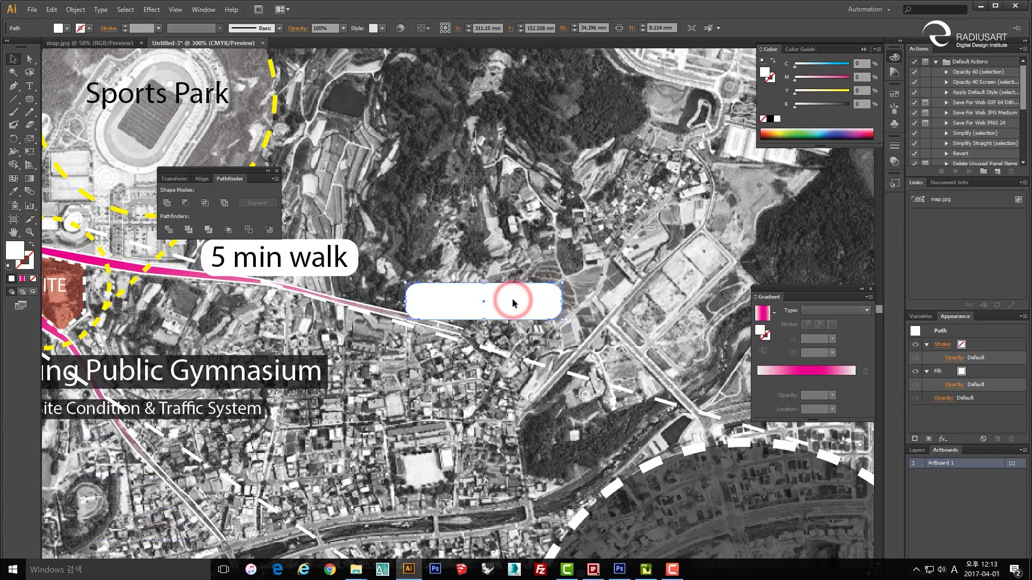
key("ctrl+alt+3")
left_click(499, 242)
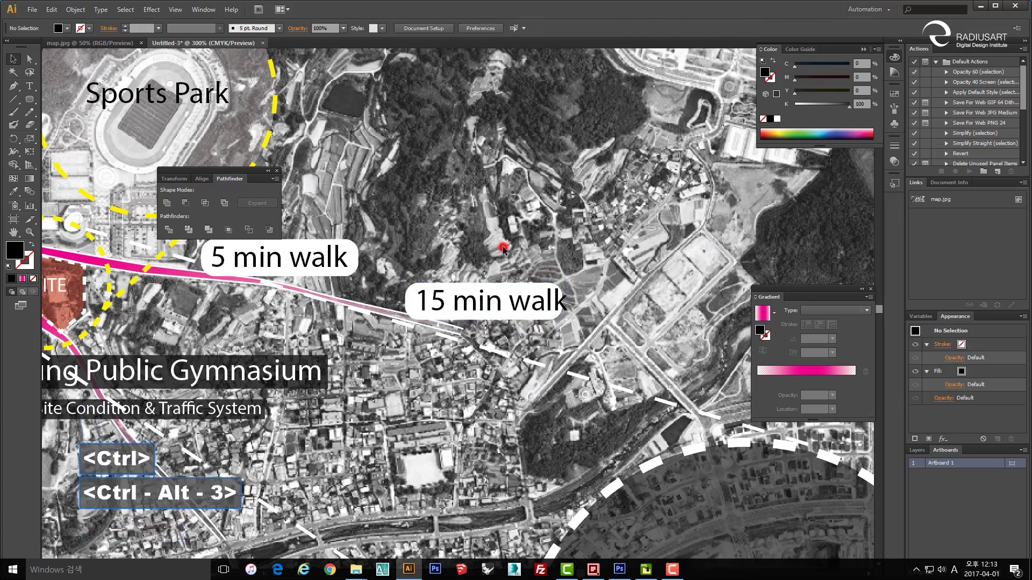
- Replace the narrow box behind the "15 min walk" text with a white rounded rectangle about 38 by 8 mm
left_click(407, 305)
key("Delete")
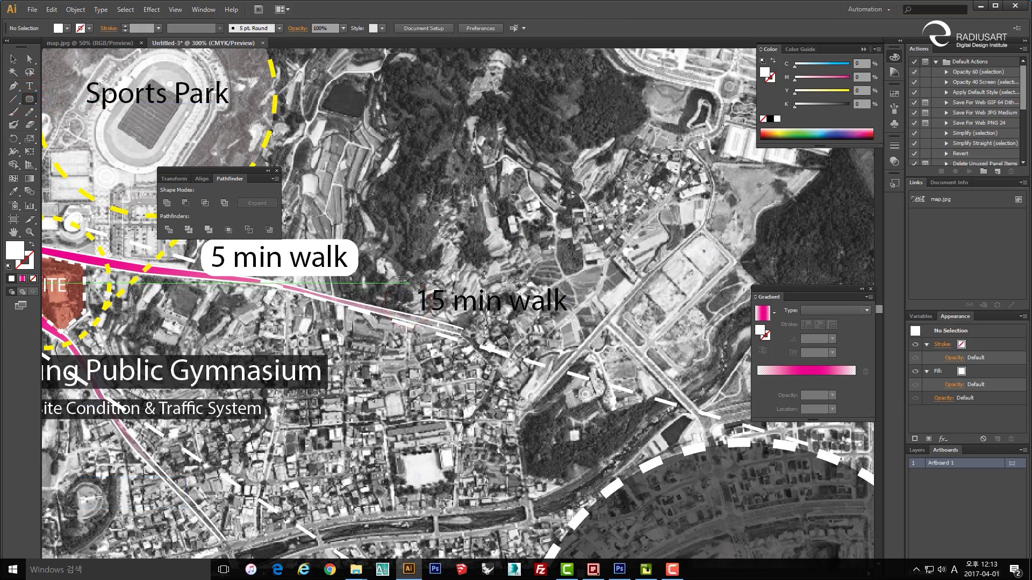
left_click_drag(407, 281, 581, 319)
left_click_drag(581, 319, 546, 311)
key("v")
left_click(531, 303)
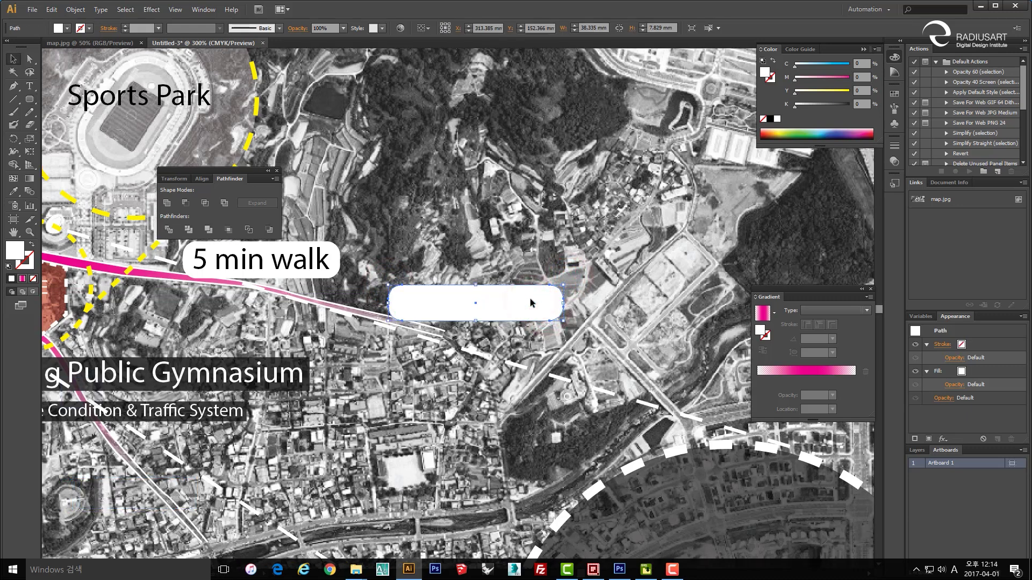
- Bring the "15 min walk" text in front of its white rounded box and show the hidden box again
key("ctrl+3")
left_click(510, 290)
left_click(507, 309)
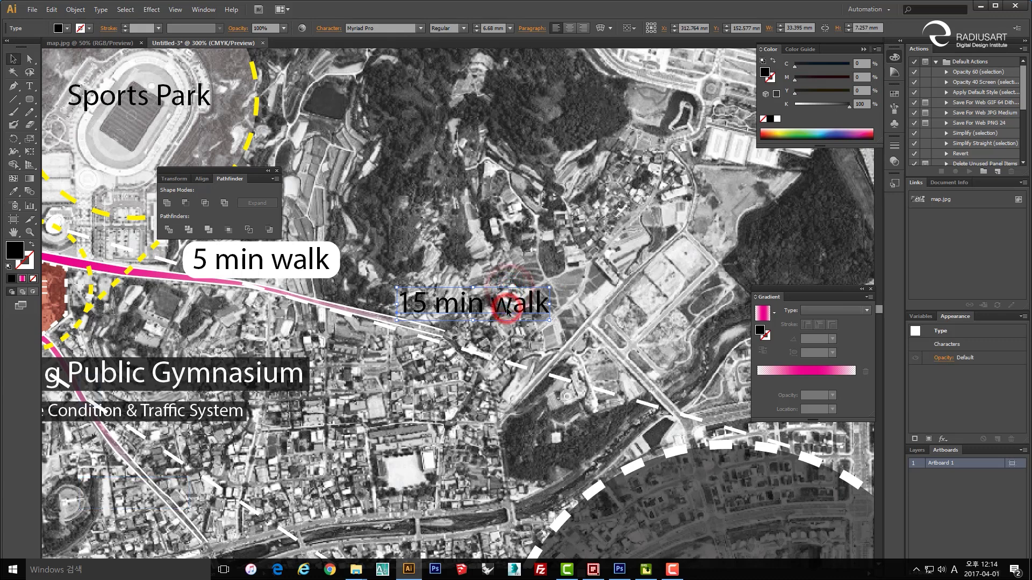
key("ctrl+shift+b")
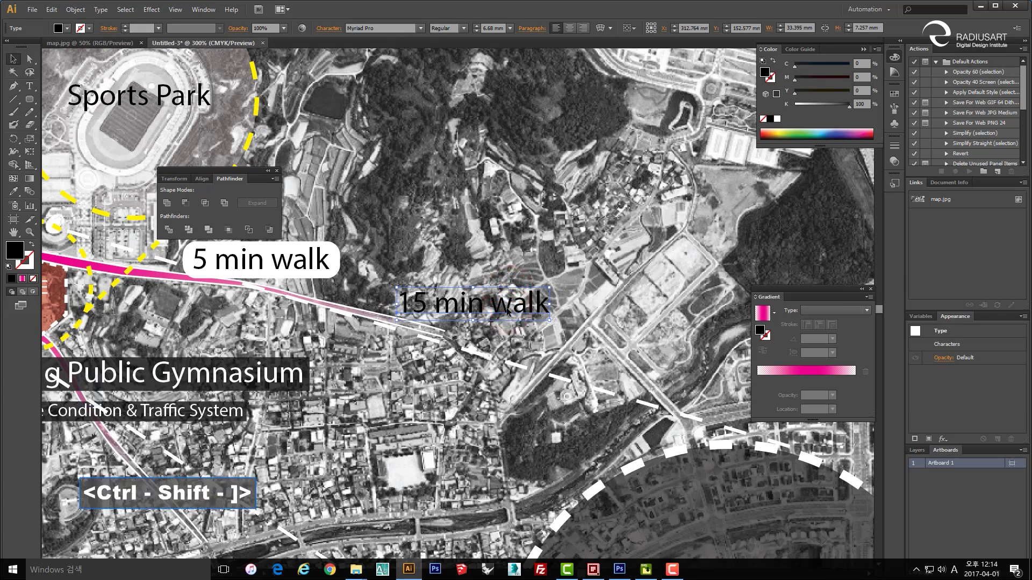
key("ctrl+alt+3")
left_click(472, 231)
left_click_drag(342, 278, 525, 281)
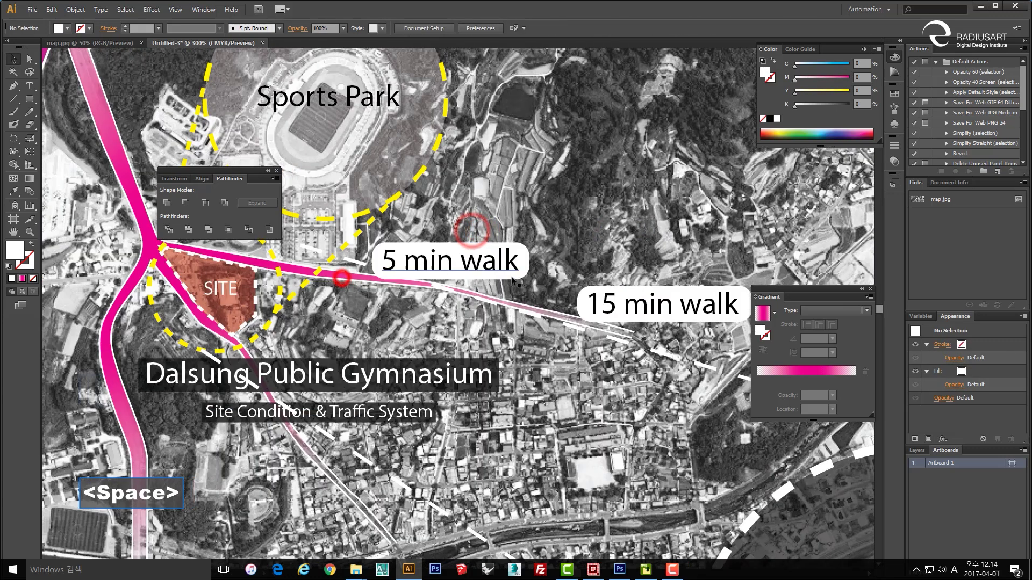
- Rotate the "5 min walk" text and its white box together counterclockwise, roughly parallel to the yellow dashed connecting line
left_click(491, 267)
scroll(473, 272, "down", 1)
left_click_drag(444, 278, 532, 369)
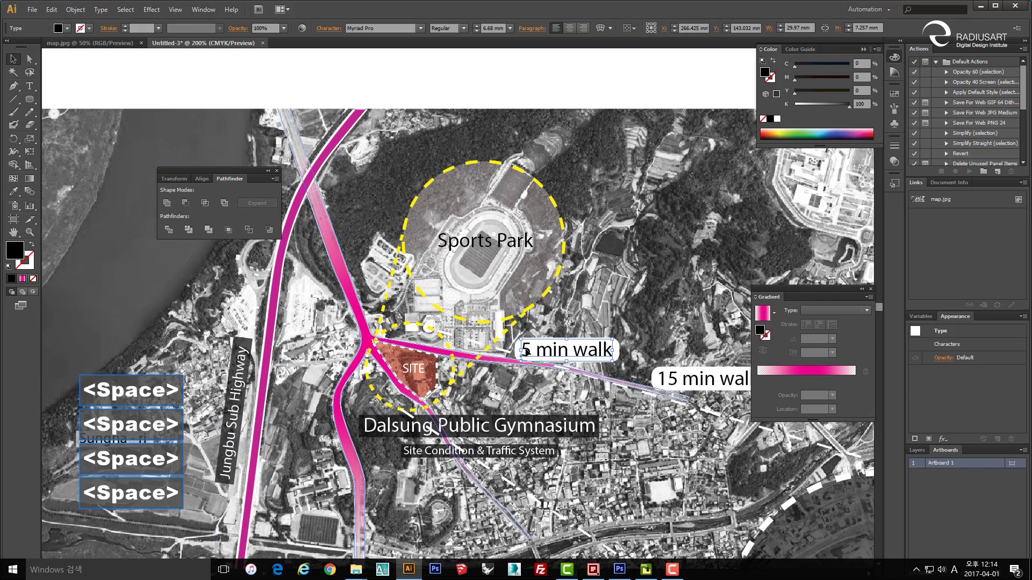
left_click_drag(556, 330, 554, 304)
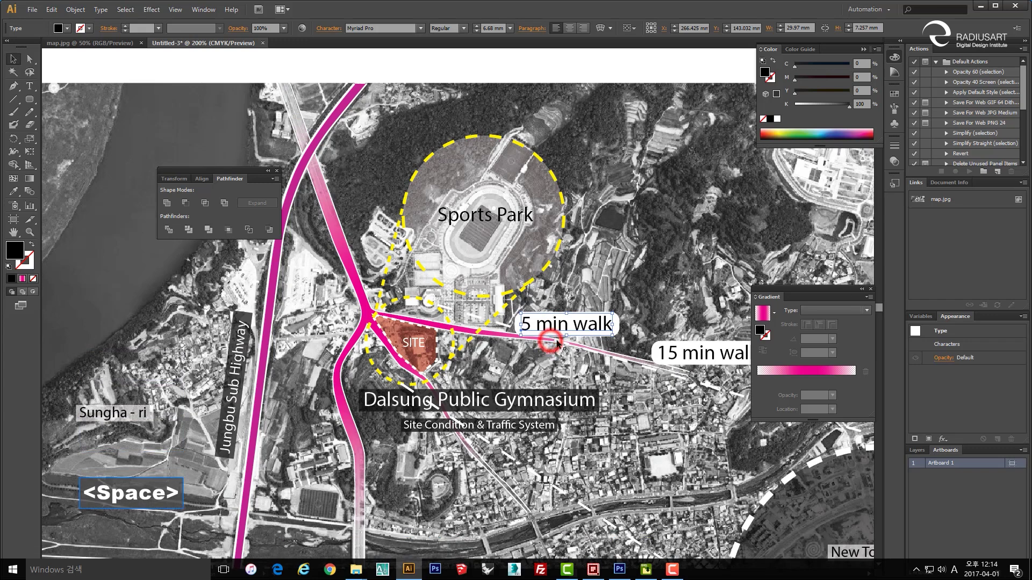
scroll(562, 317, "up", 2)
left_click(556, 315)
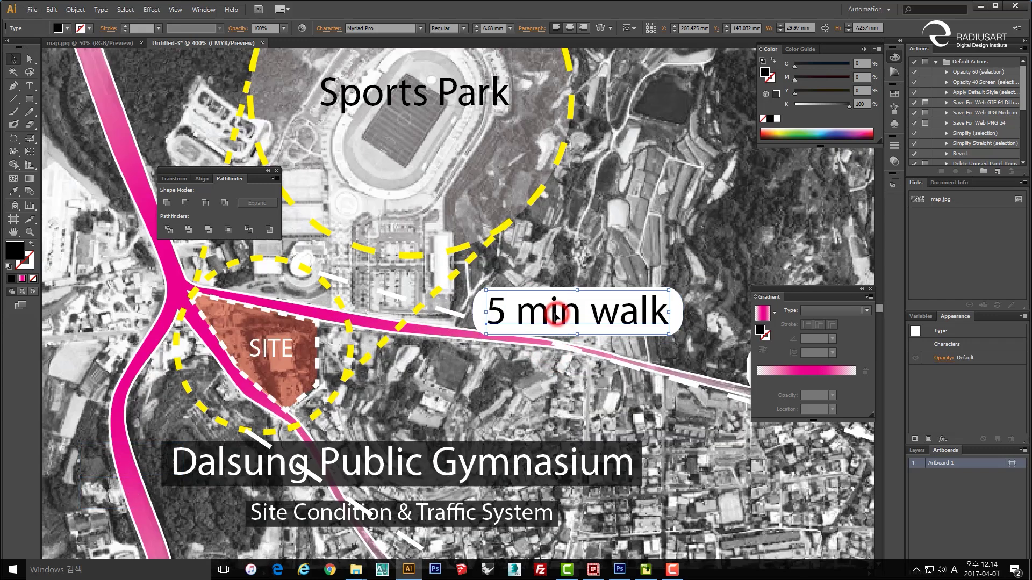
left_click_drag(556, 316, 558, 318)
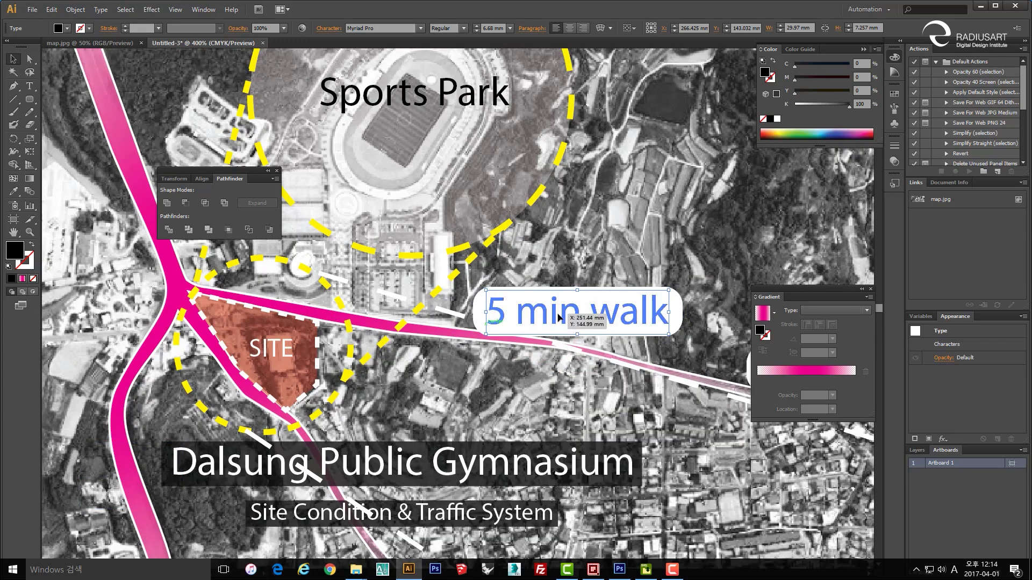
left_click(696, 322)
left_click_drag(703, 323, 666, 313)
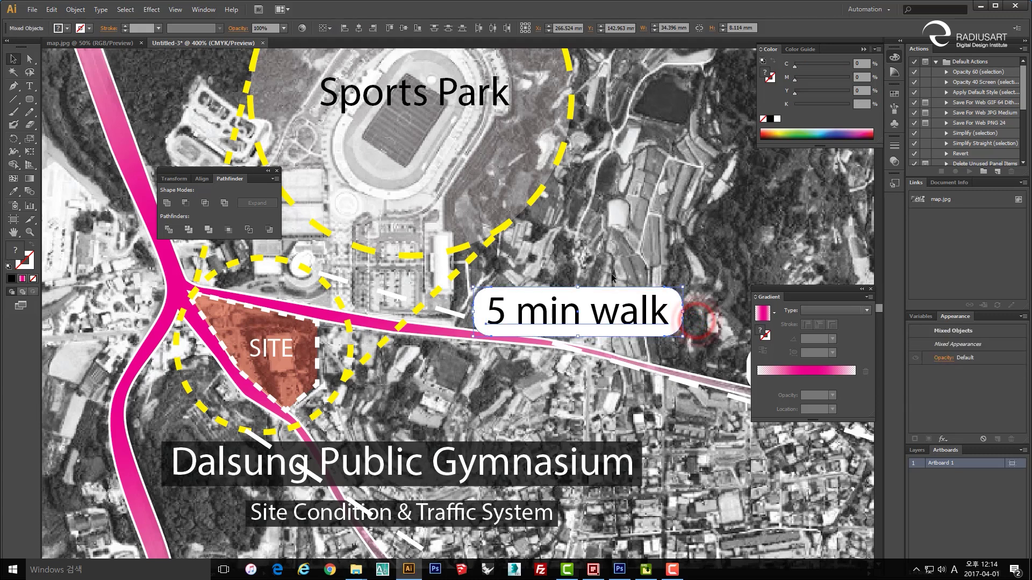
scroll(586, 284, "down", 1)
left_click_drag(552, 307, 511, 343)
left_click_drag(654, 302, 618, 245)
left_click(663, 256)
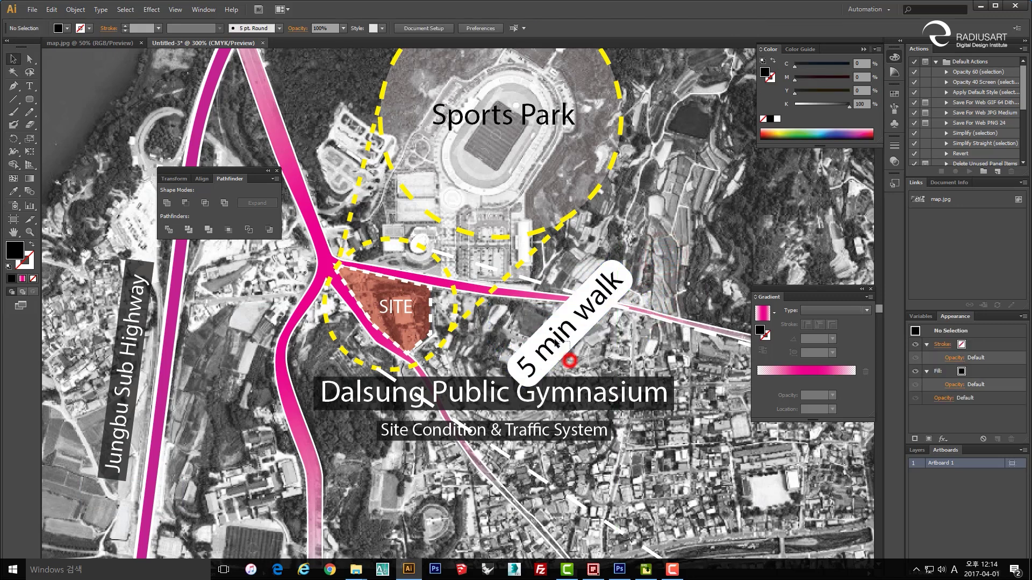
- Move the rotated "5 min walk" tag west beside the yellow dashed line, fine-tune its angle, and undo the accidental move northwest
left_click(557, 345)
scroll(556, 346, "up", 1)
mouse_move(557, 345)
left_mouse_down()
mouse_move(534, 323)
mouse_move(566, 338)
left_mouse_up()
left_click_drag(532, 301, 506, 280)
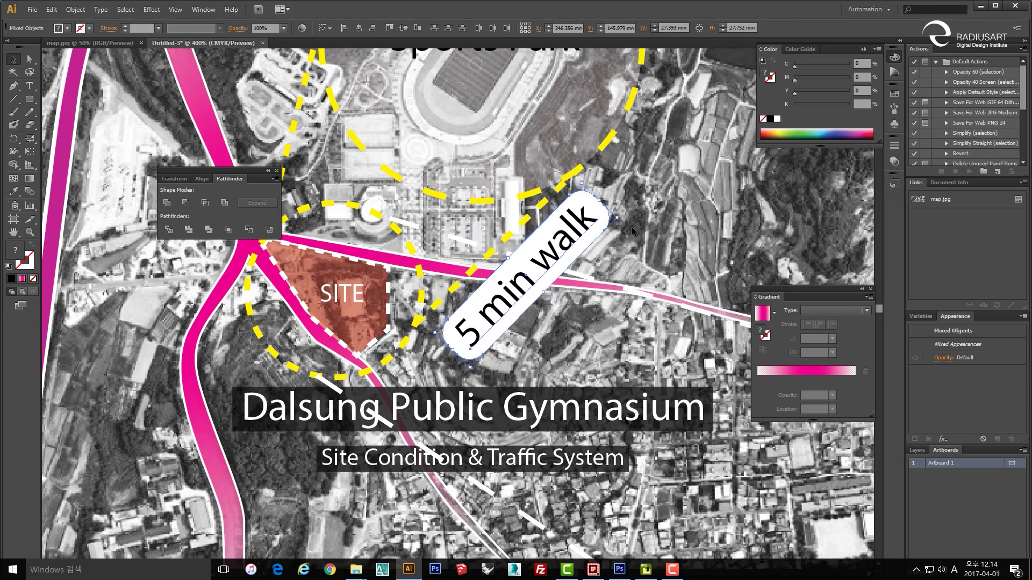
left_click_drag(623, 218, 625, 226)
scroll(540, 263, "down", 1)
left_click_drag(509, 274, 382, 194)
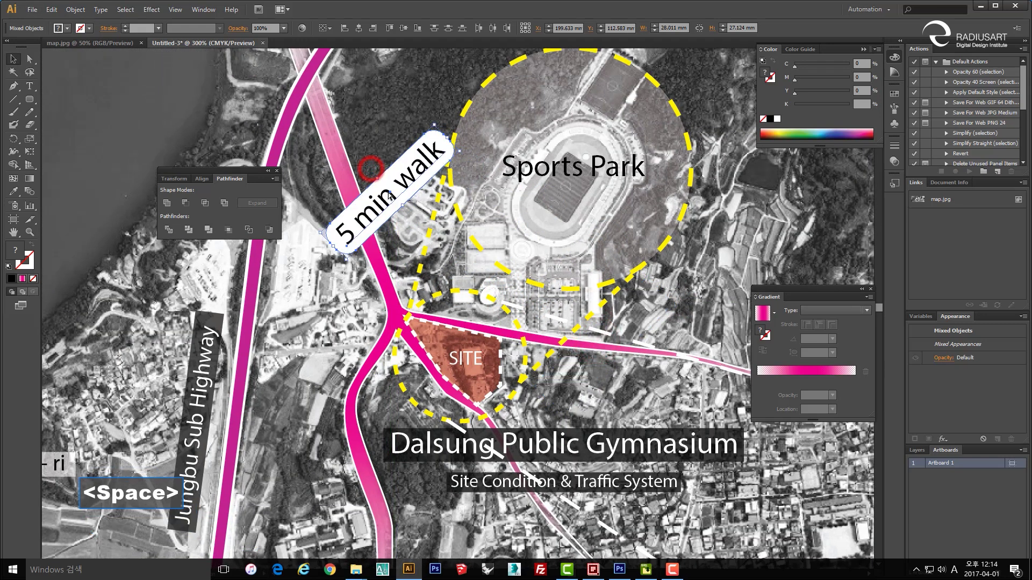
key("ctrl+z")
- Rotate the "15 min walk" text and box together to follow the road's slope and place the tag just above the dashed route
left_click(719, 249)
left_click_drag(704, 241, 394, 145)
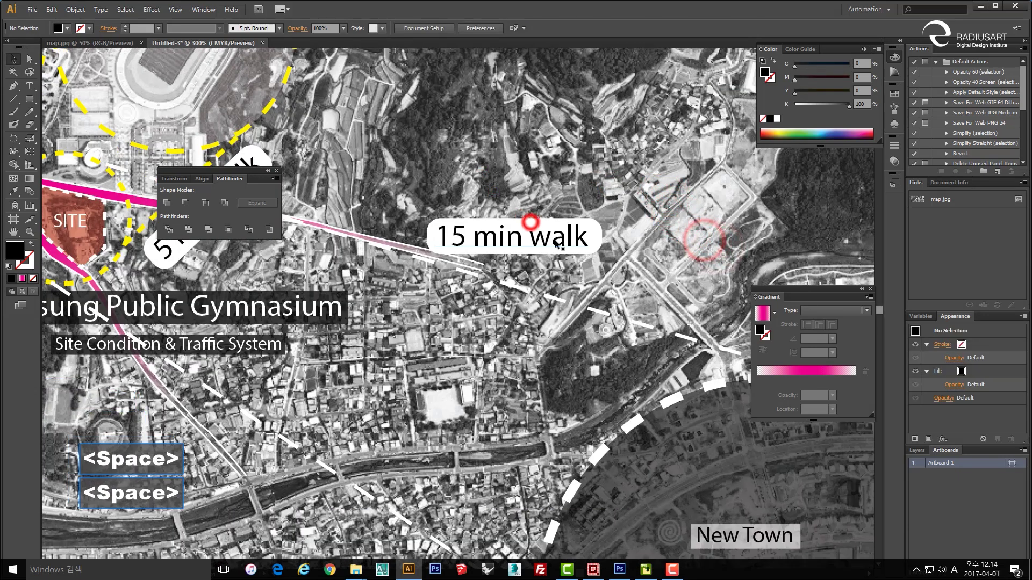
left_click_drag(524, 234, 570, 253)
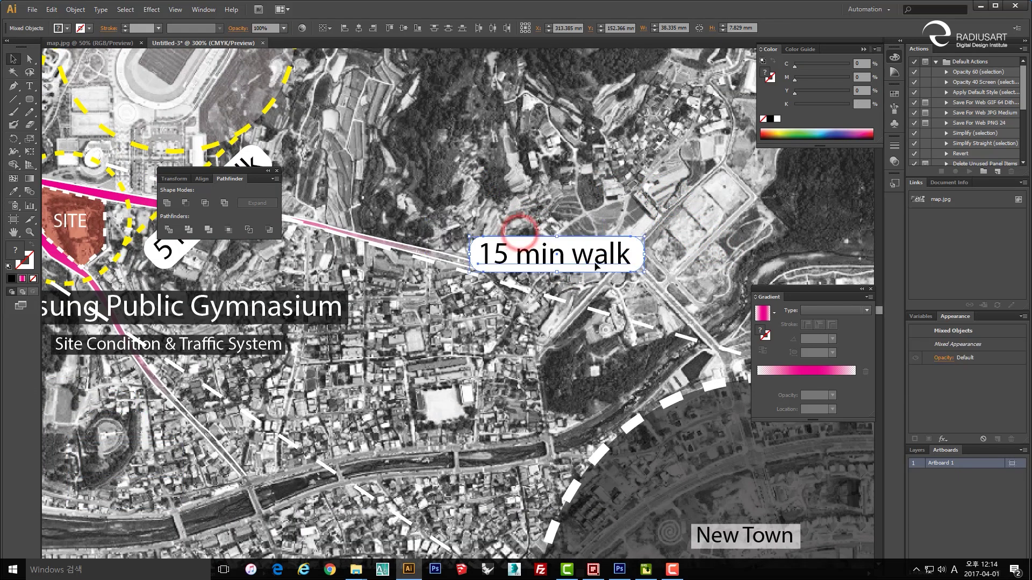
left_click_drag(648, 273, 645, 299)
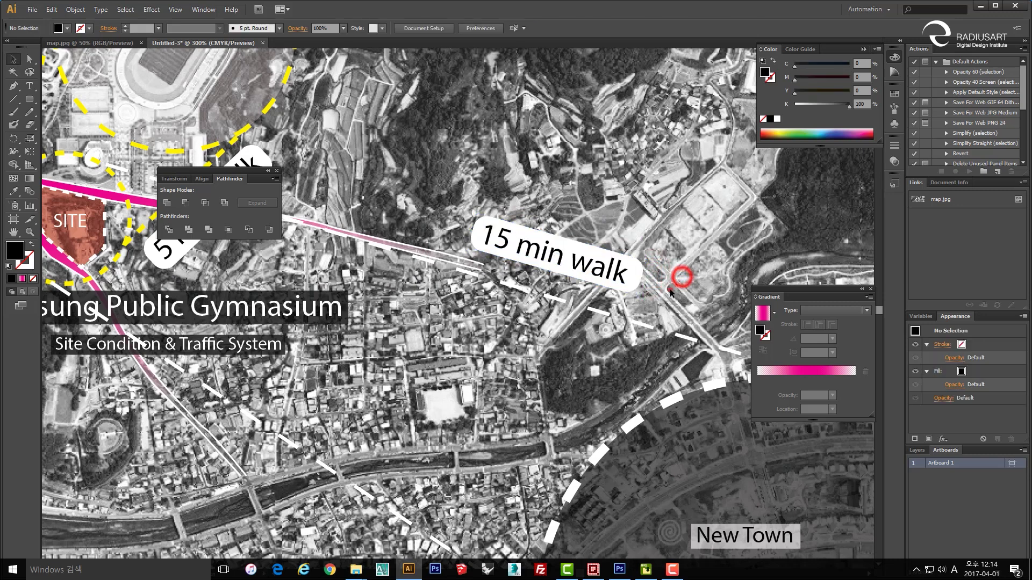
left_click_drag(595, 267, 545, 271)
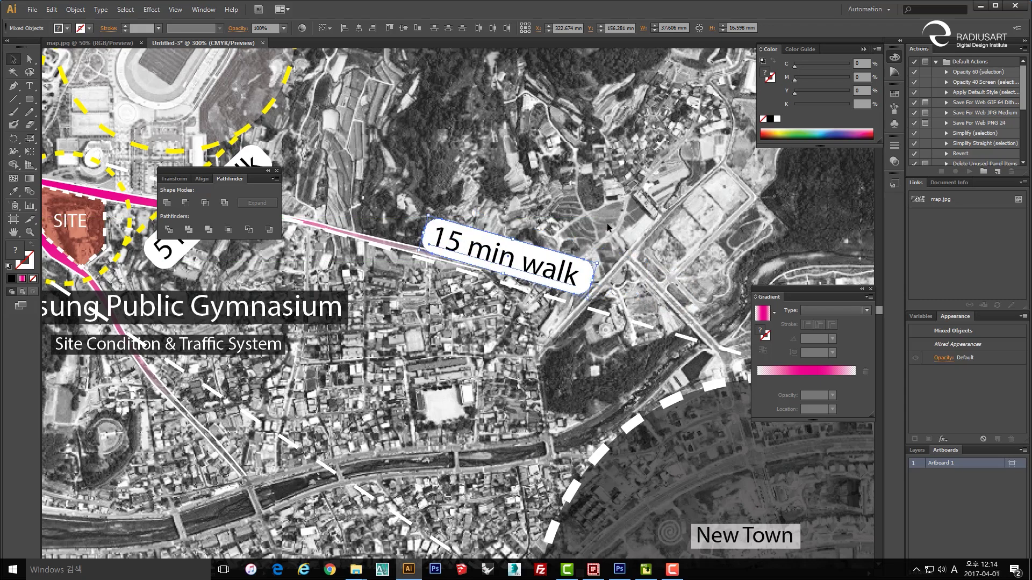
left_click(607, 225)
- Set the font size of the "5 min walk" text to 5 mm
scroll(591, 228, "down", 3)
left_click_drag(463, 280, 517, 304)
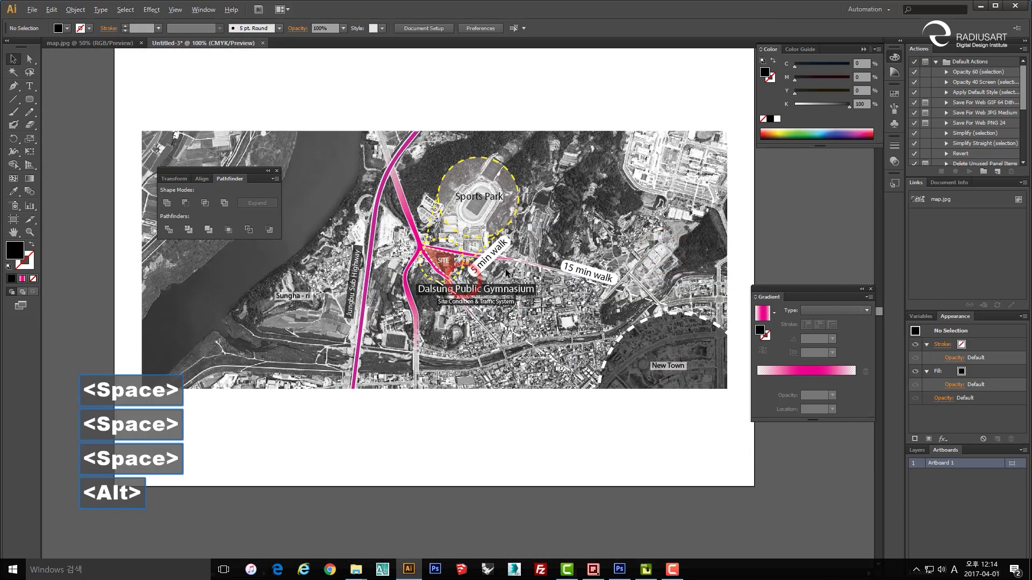
scroll(505, 268, "up", 2)
double_click(470, 243)
key("ctrl+a")
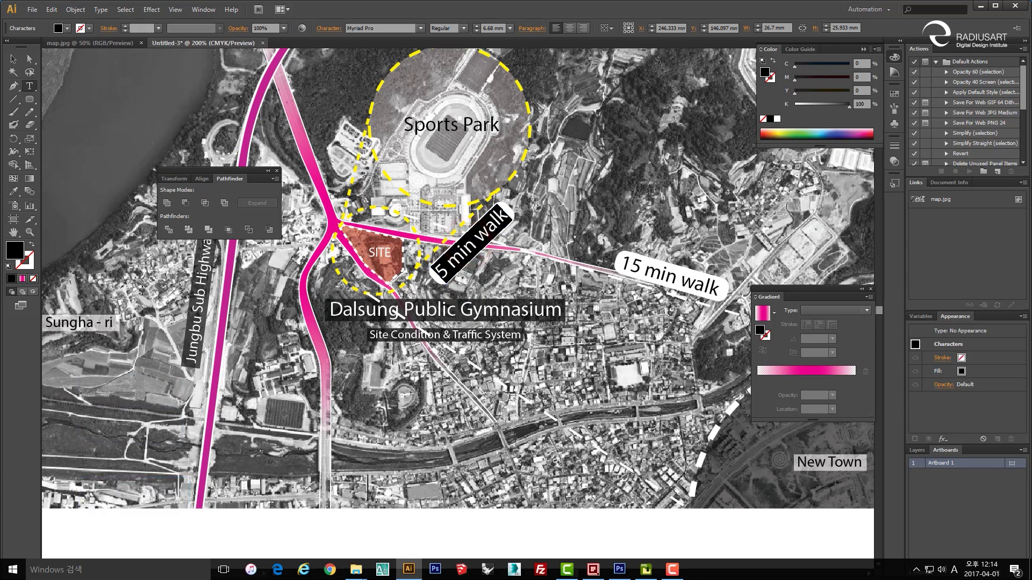
left_click(509, 29)
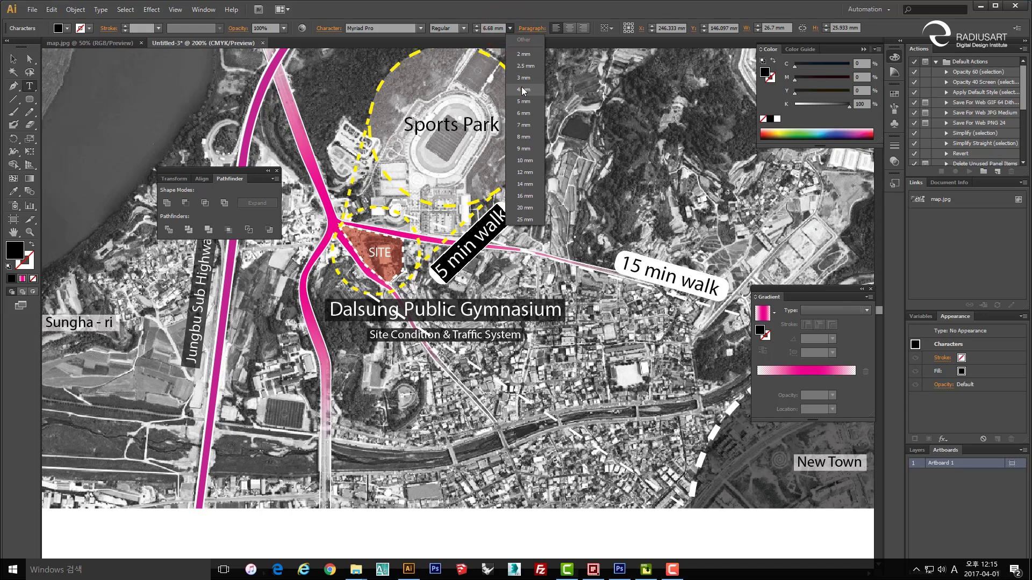
left_click(521, 105)
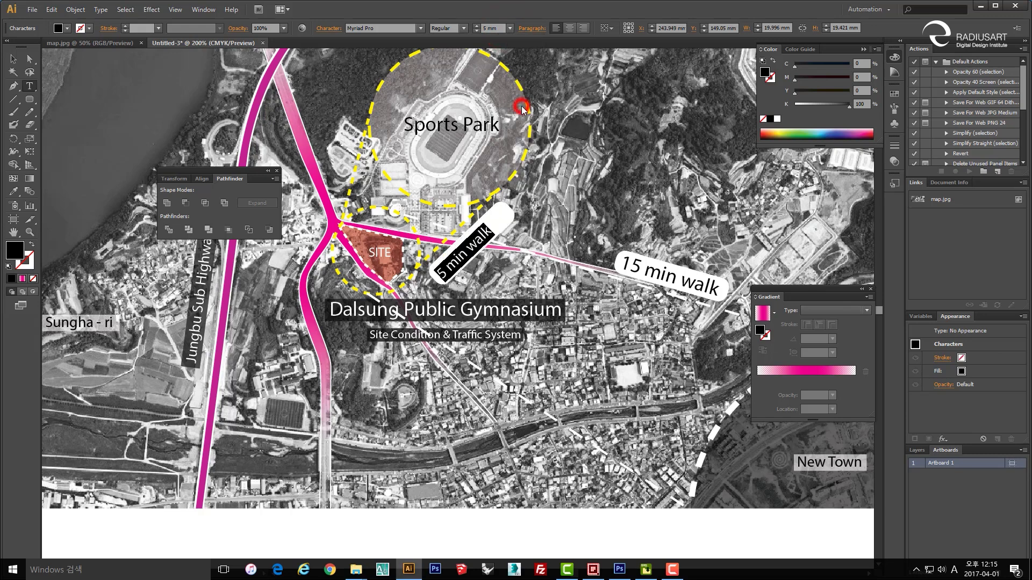
key("Escape")
key("Escape")
- Shrink the white box behind the "5 min walk" text to fit it, about 22 by 22 mm overall
left_click(500, 198)
left_click_drag(500, 197, 487, 217)
scroll(472, 253, "up", 1)
key("space")
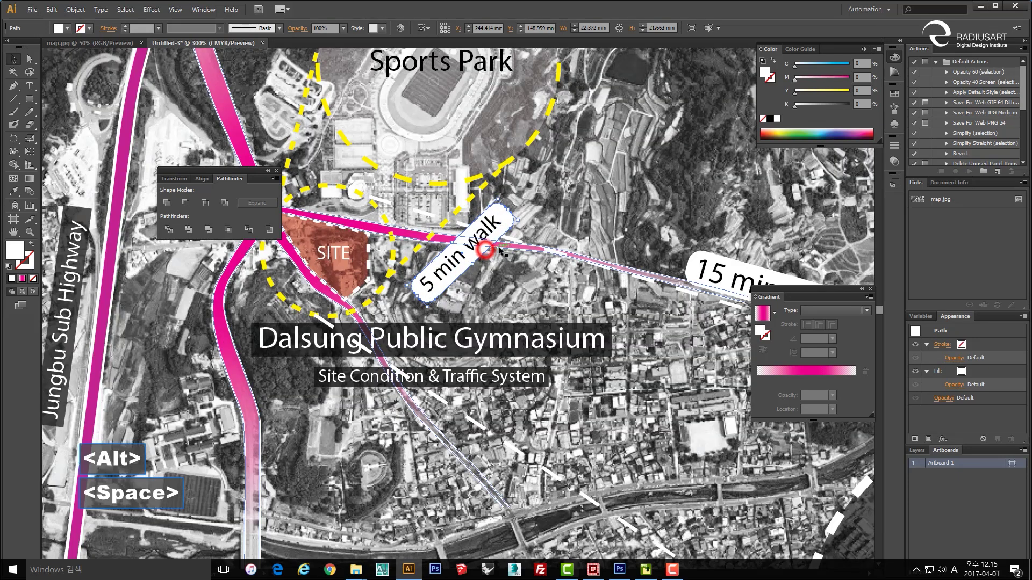
left_click(574, 206)
- Set the font size of the "15 min walk" text to 5 mm
left_click_drag(656, 235, 298, 182)
double_click(426, 237)
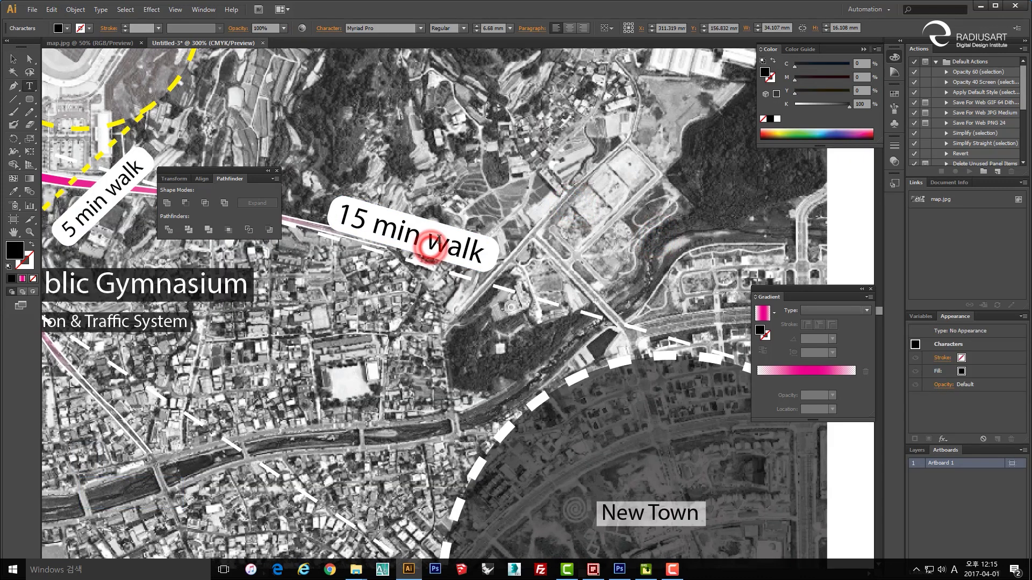
key("ctrl+a")
left_click(509, 28)
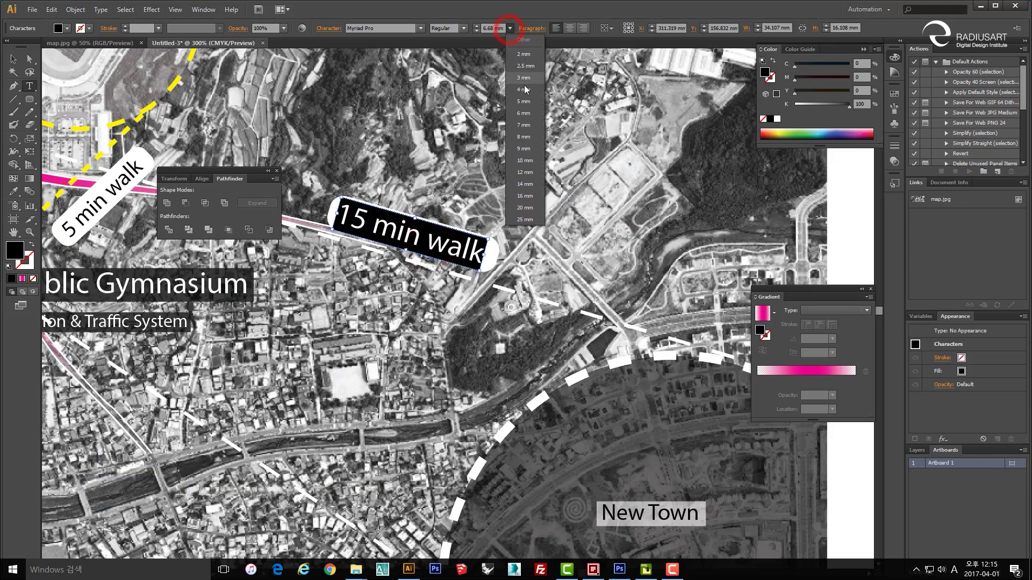
left_click(525, 102)
key("Escape")
key("Escape")
key("Escape")
left_click(478, 200)
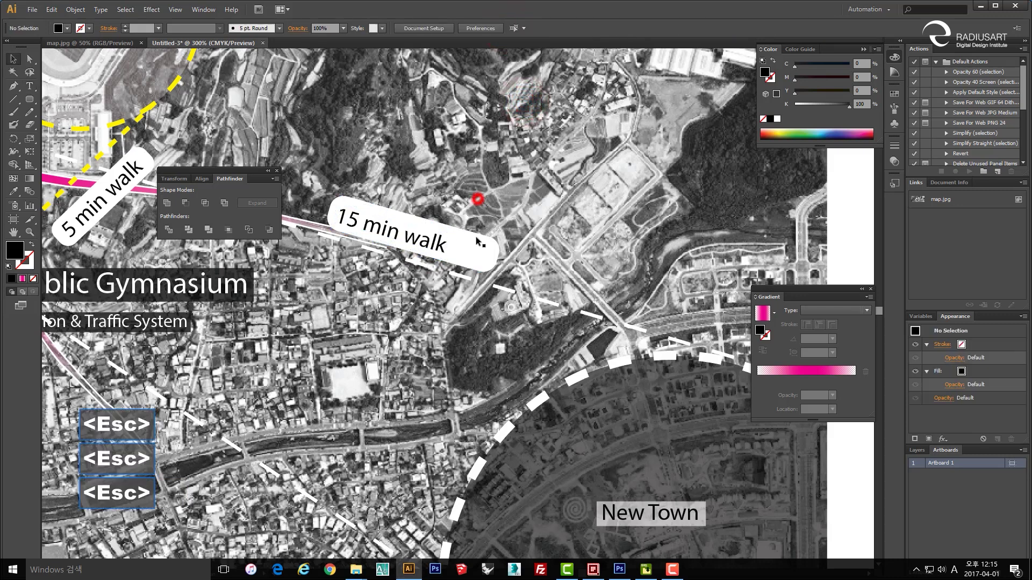
- Shrink the white box behind the "15 min walk" text to about 29 by 13 mm overall and center it around the text
left_click(475, 249)
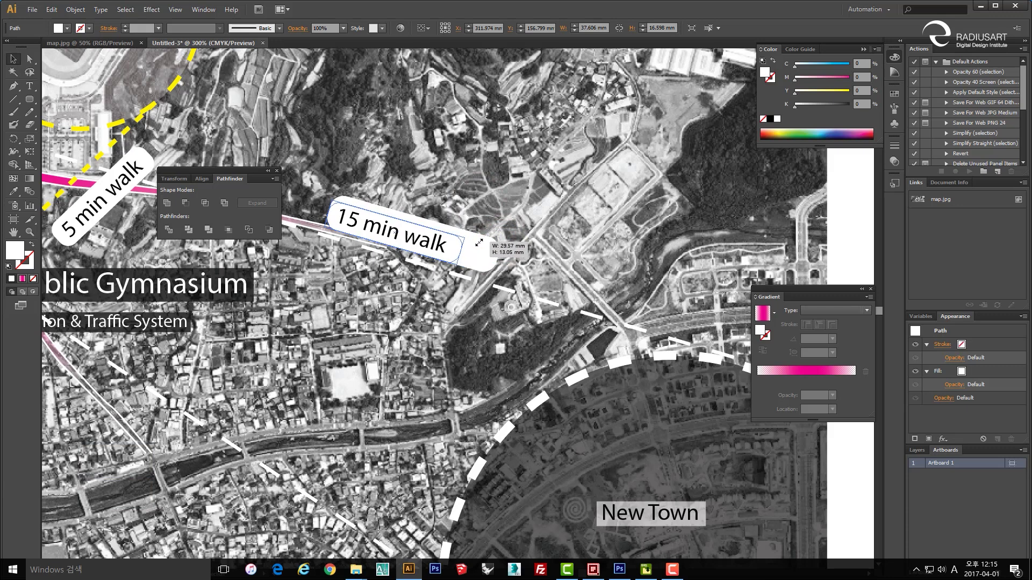
left_click_drag(479, 243, 479, 245)
scroll(371, 244, "up", 4)
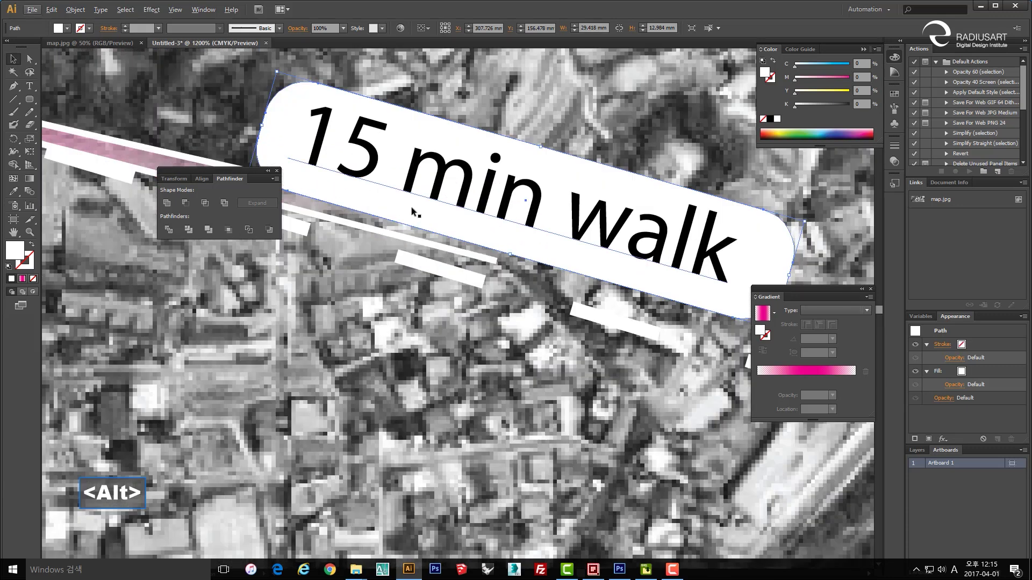
left_click_drag(408, 222, 415, 217)
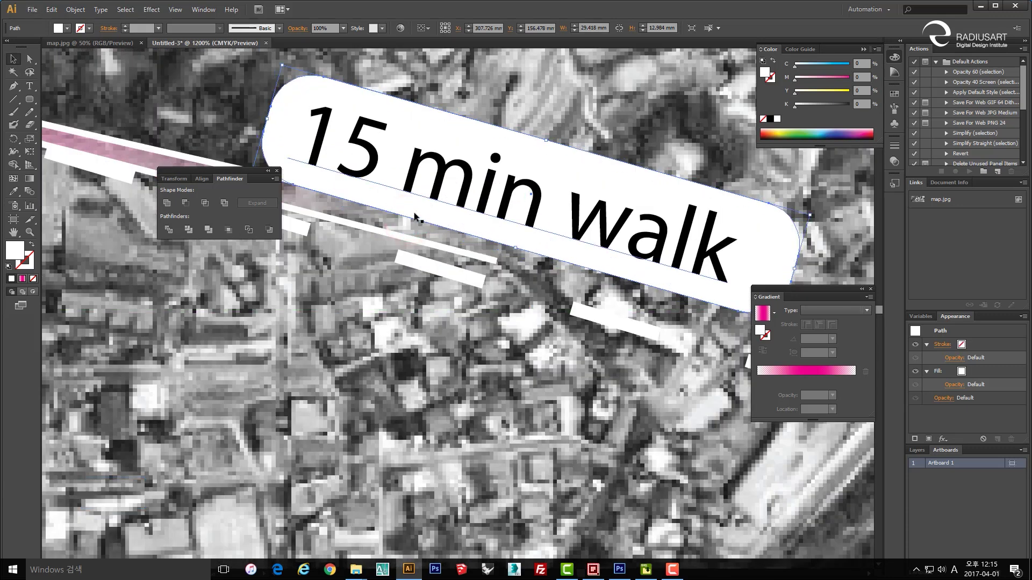
scroll(415, 217, "down", 3)
left_click_drag(383, 250, 440, 261)
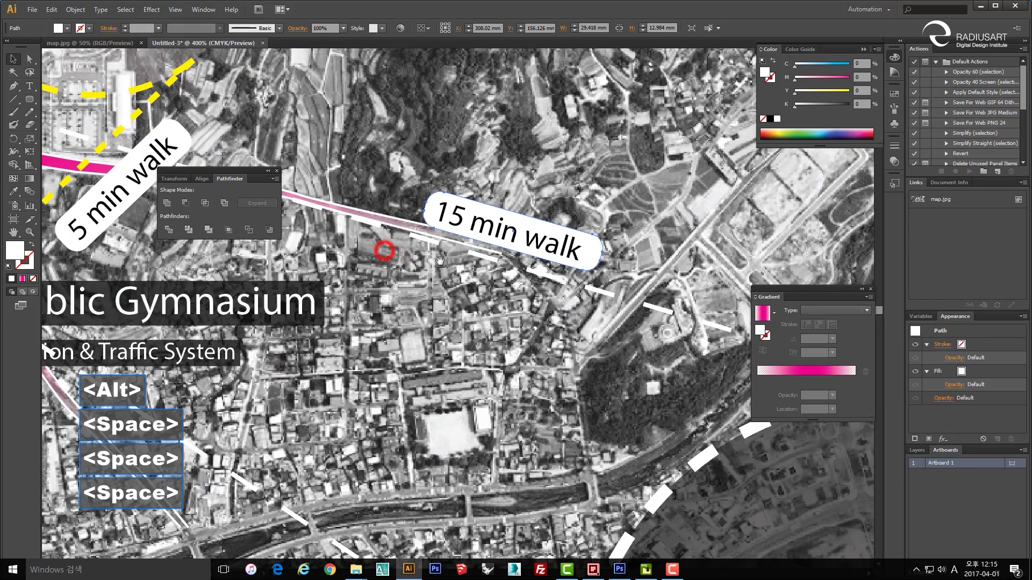
- Move the "15 min walk" text and box together southwest, just below the end of the magenta road and the dashed route
left_click(558, 245, "shift")
left_click_drag(557, 245, 540, 303)
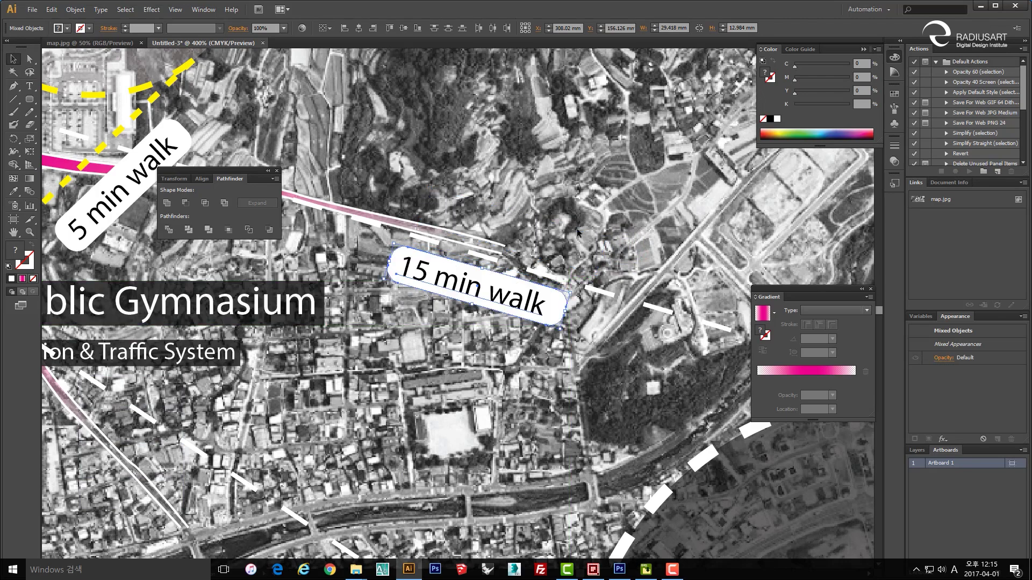
left_click(589, 196)
scroll(569, 209, "down", 3)
scroll(569, 208, "down", 2)
left_click_drag(416, 204, 524, 280)
scroll(524, 281, "down", 1)
left_click_drag(582, 242, 536, 276)
left_click(775, 205)
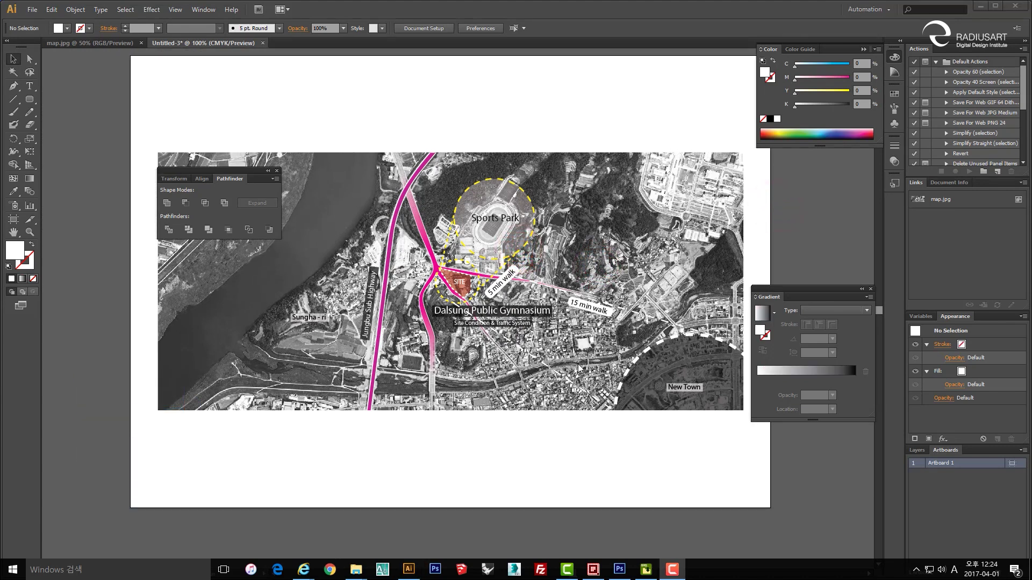
- Send the New Town circle's clip group to the back, and bring it forward one level above the base map image
left_click(482, 251)
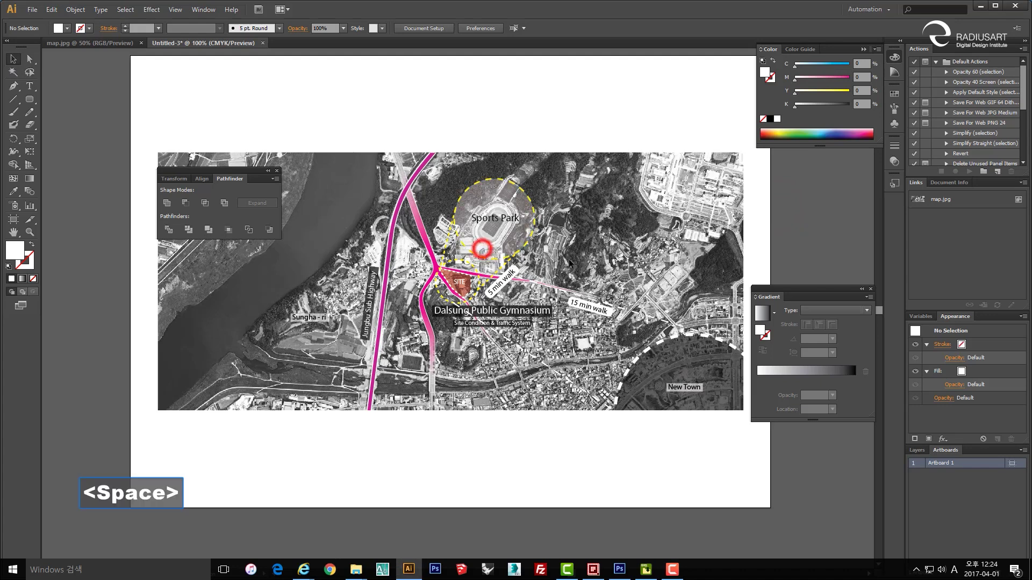
left_click_drag(569, 259, 554, 270)
scroll(513, 323, "up", 1)
left_click_drag(505, 293, 443, 359)
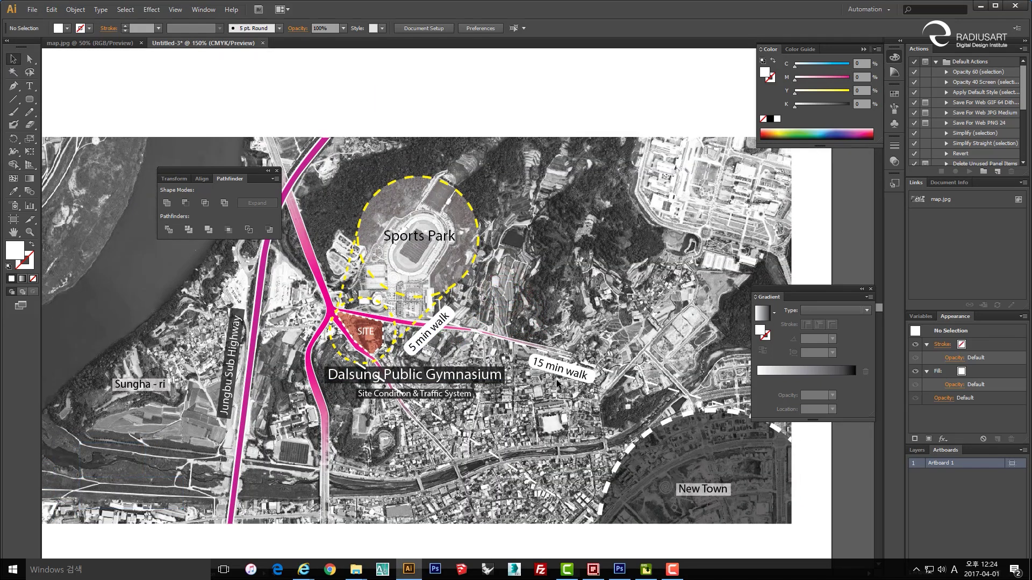
left_click(712, 492)
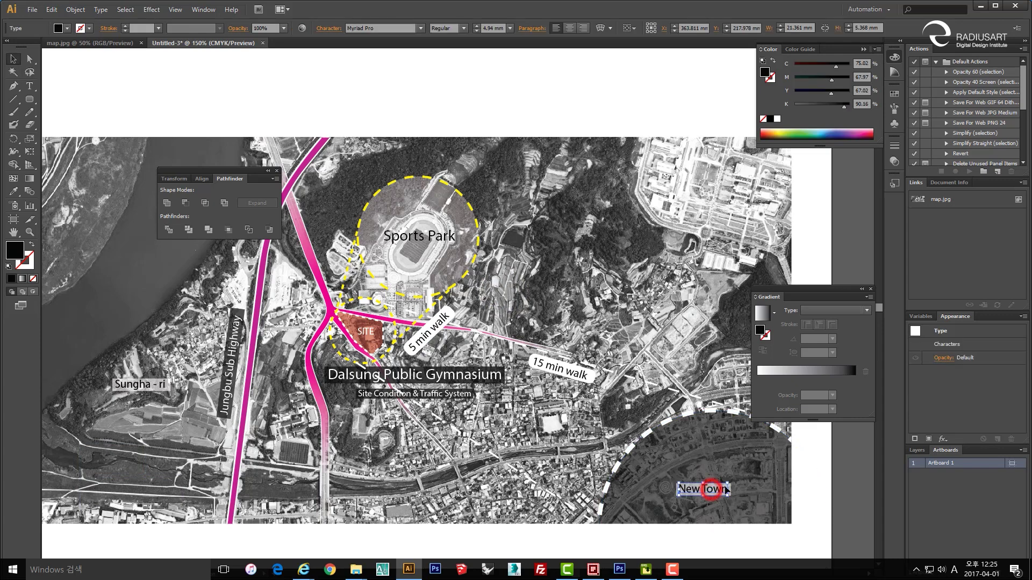
scroll(772, 468, "up", 2)
left_click(772, 468)
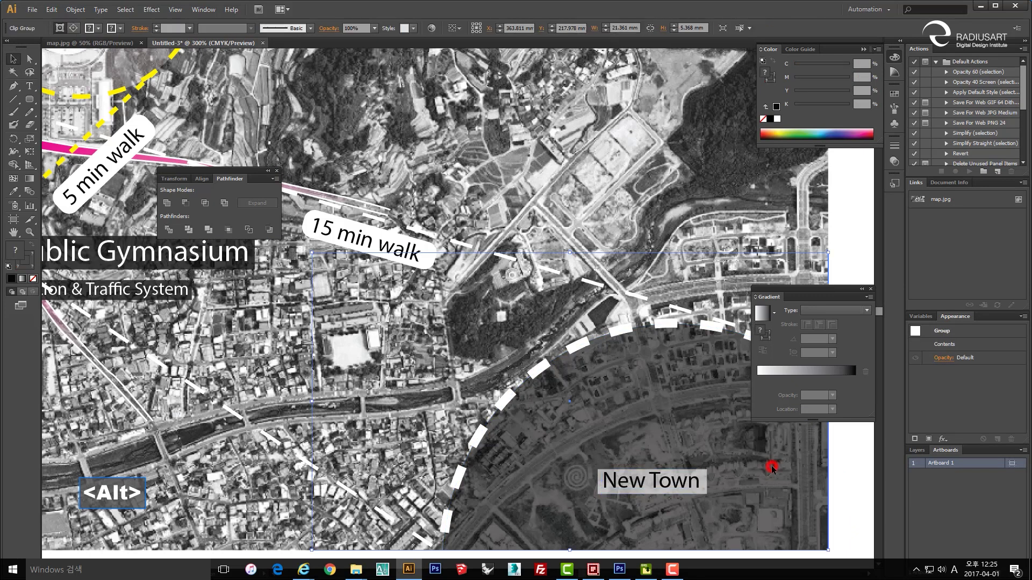
key("ctrl+shift+bracketleft")
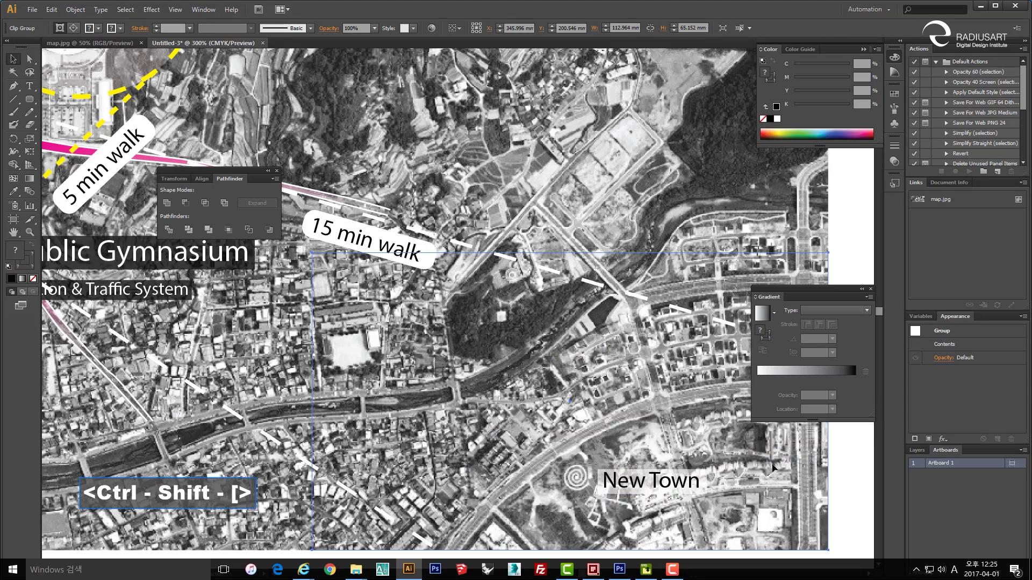
key("ctrl+bracketright")
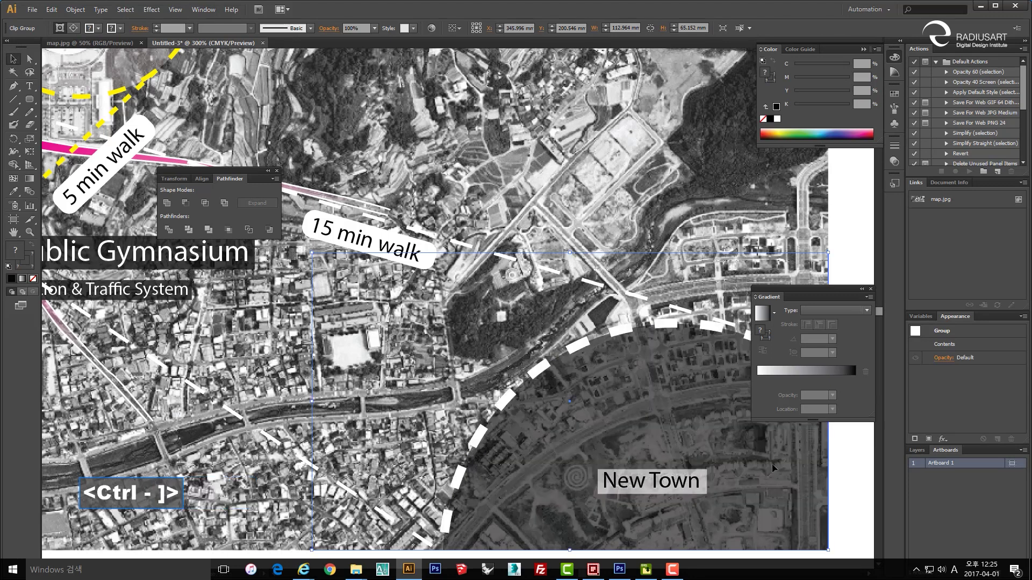
- Duplicate the "New Town" text and its box onto the bright campus area in the map's northeast corner
left_click(679, 476)
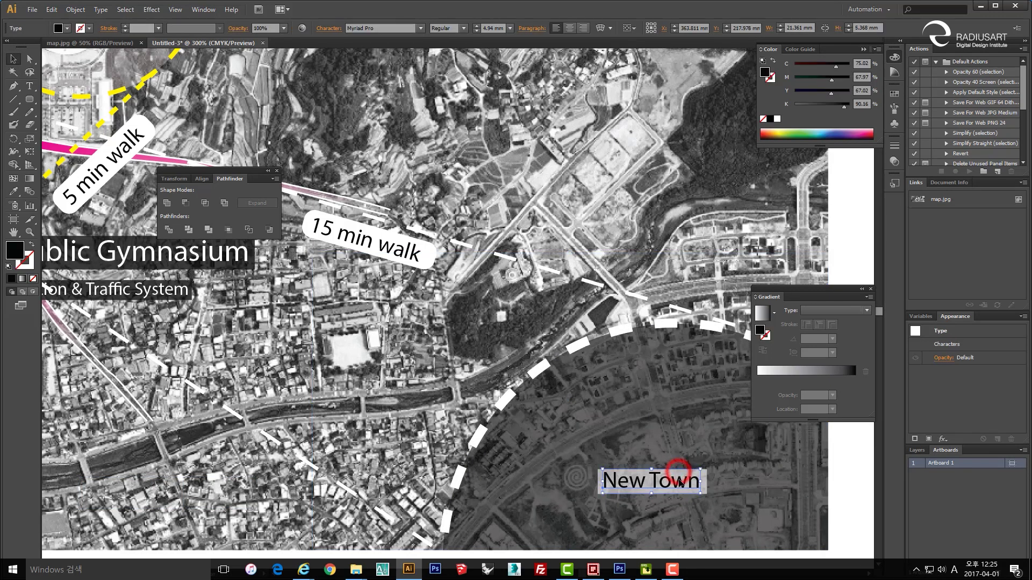
left_click(707, 484)
scroll(699, 487, "down", 2, "alt")
left_click_drag(668, 468, 674, 209)
left_click(674, 207)
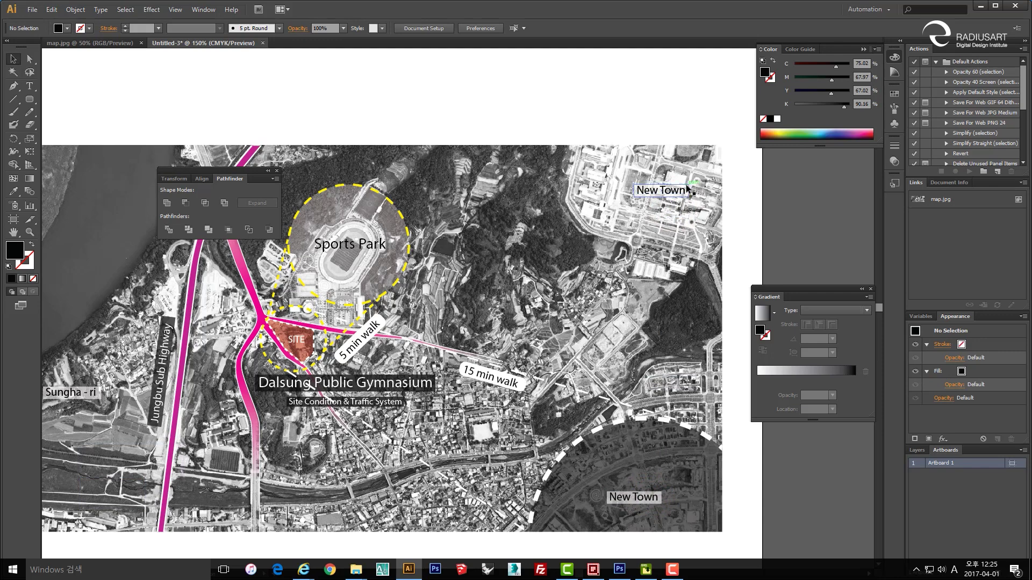
- Change the fill of the copied northeastern label's box to black (000000)
left_click(687, 186)
left_click_drag(174, 314, 207, 312)
double_click(24, 251)
left_click(245, 305)
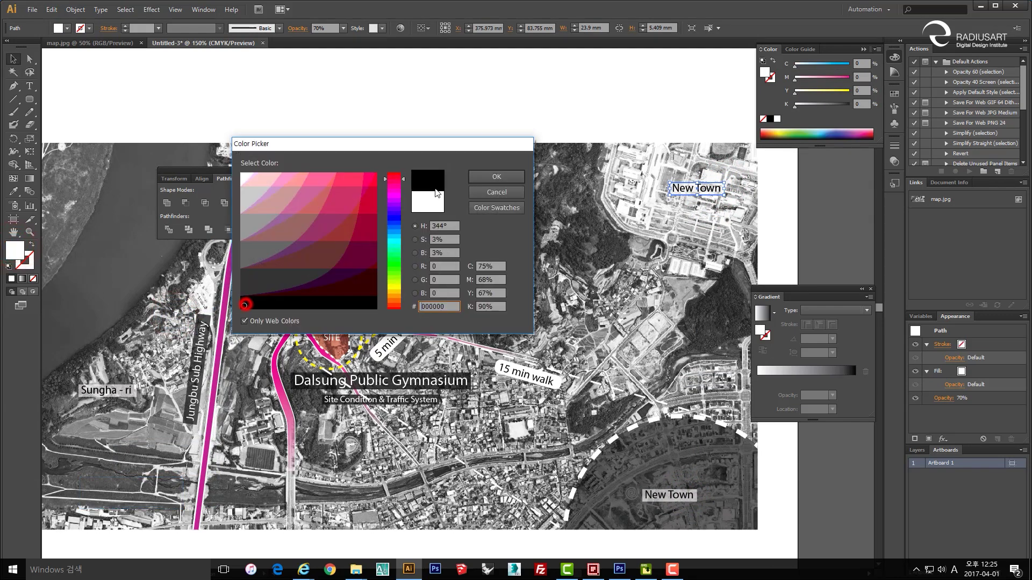
left_click(493, 177)
left_click(614, 232)
- Replace the copied northeastern "New Town" text with "DIGIST", hiding its black box while editing and showing it again
scroll(728, 186, "up", 2)
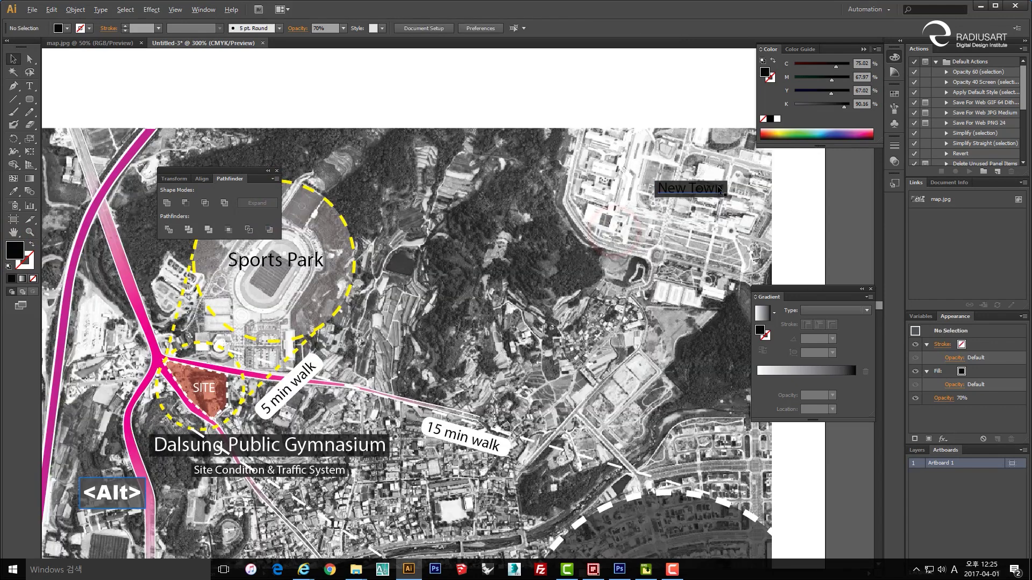
left_click(721, 189)
key("ctrl+3")
double_click(723, 189)
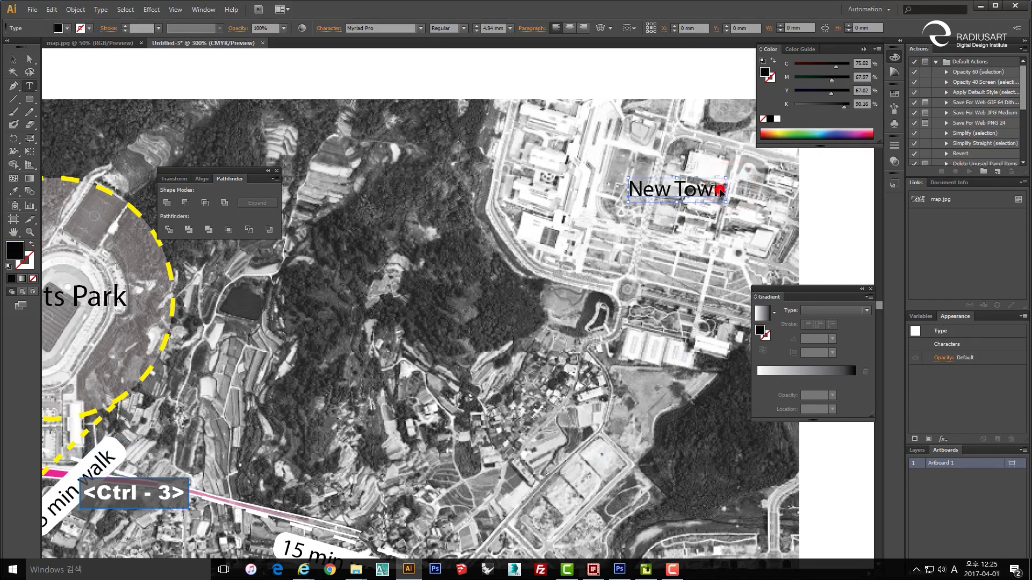
triple_click(723, 189)
type("D")
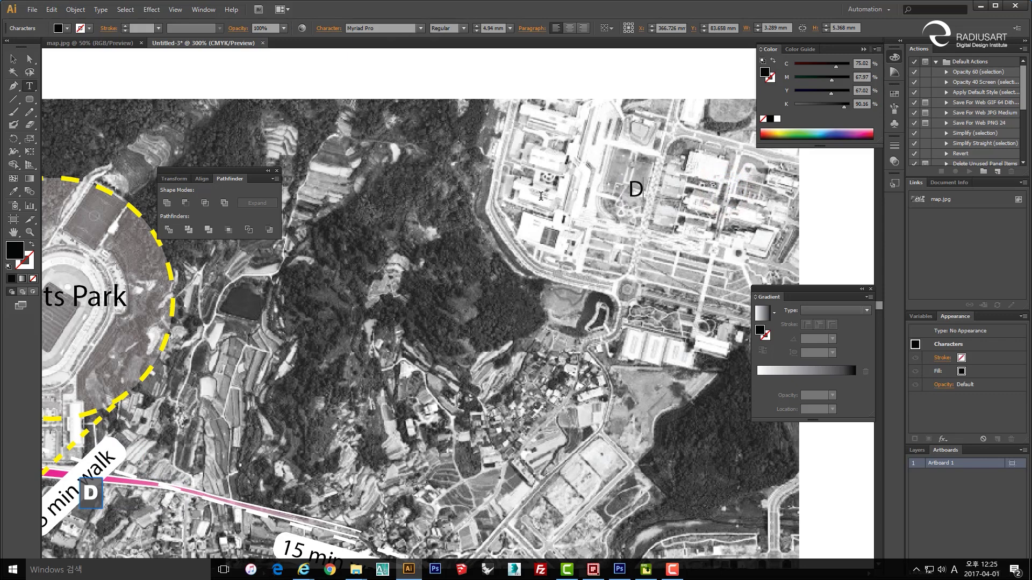
type("igi")
key("BackSpace")
key("BackSpace")
key("BackSpace")
key("Caps_Lock")
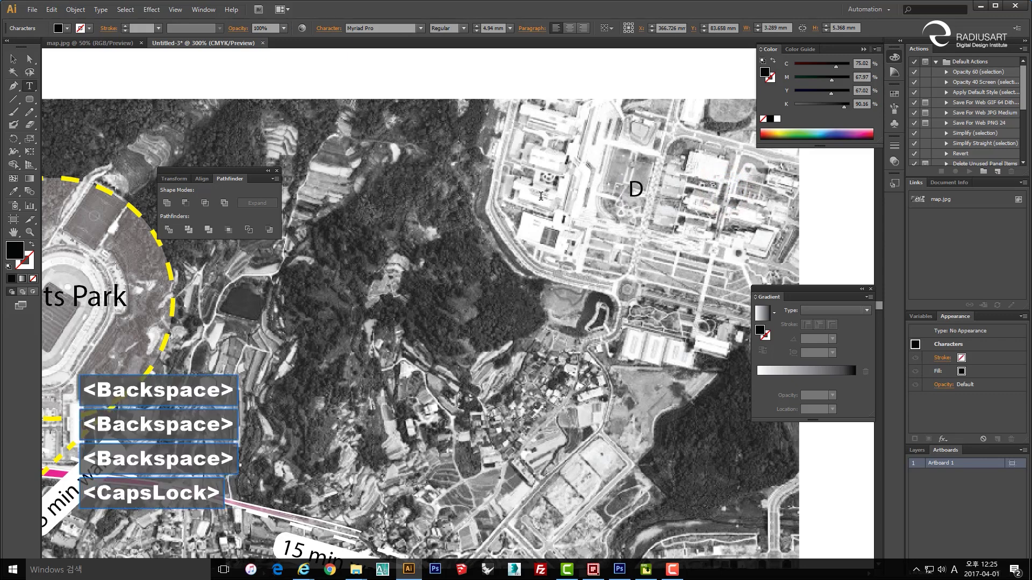
type("IGIS")
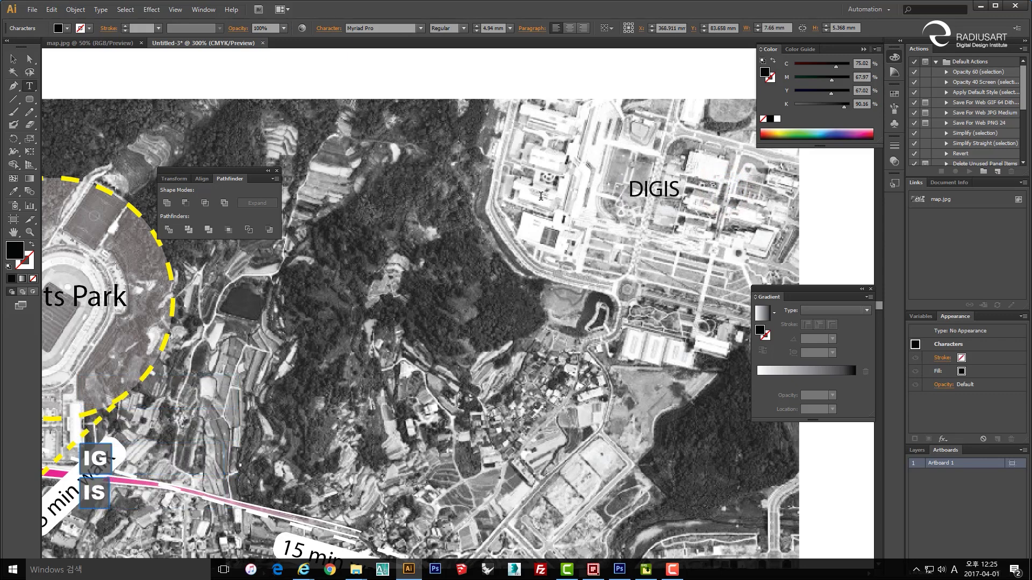
type("T")
key("Escape")
key("ctrl+alt+3")
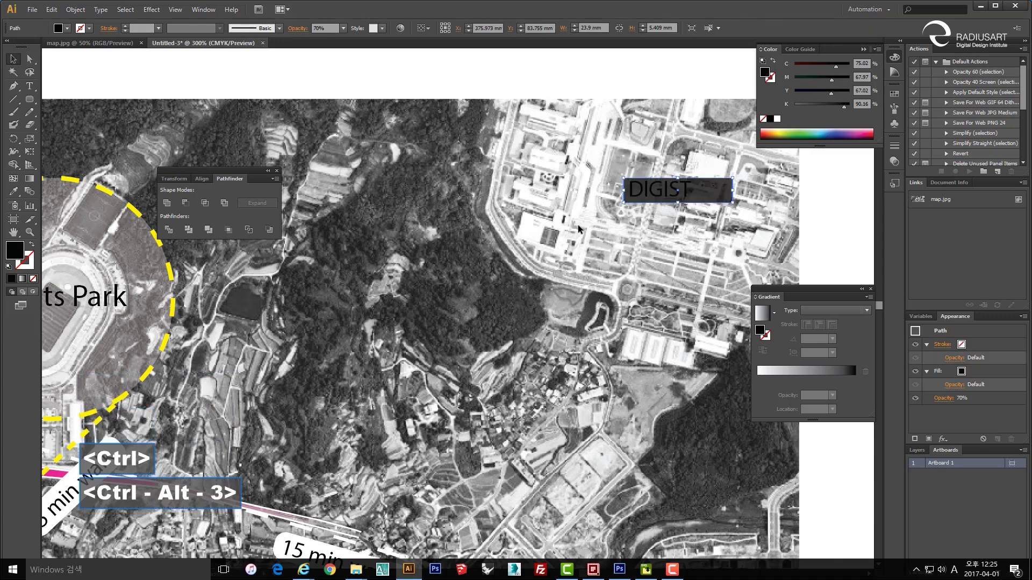
- Narrow the black box to fit around the "DIGIST" text, and bring that text to the front
scroll(726, 192, "up", 1)
left_click_drag(715, 203, 664, 229)
left_click(652, 231, "ctrl")
key("ctrl+shift+bracketright")
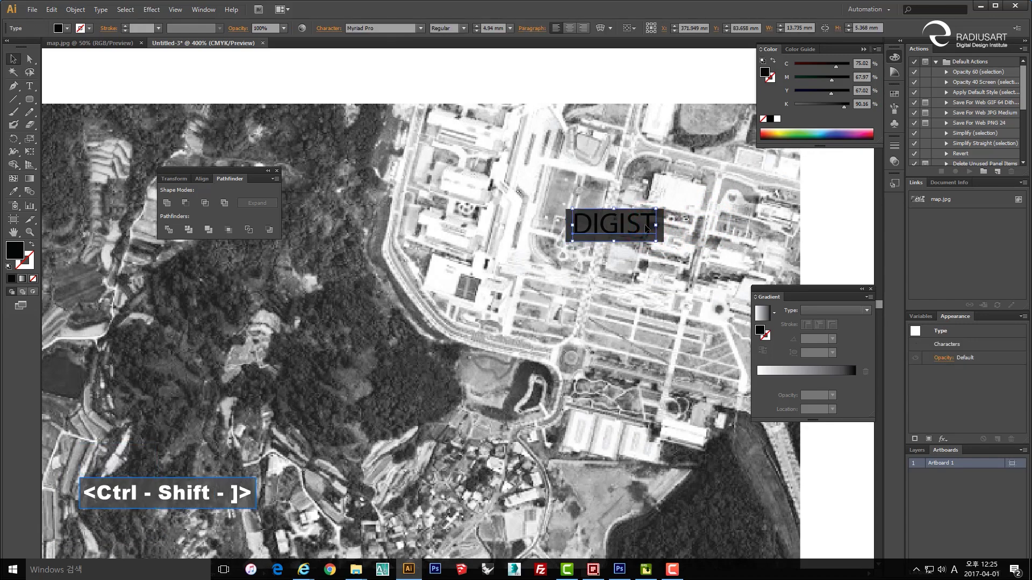
- Recolor the "DIGIST" text white (FFFFFF)
double_click(622, 224)
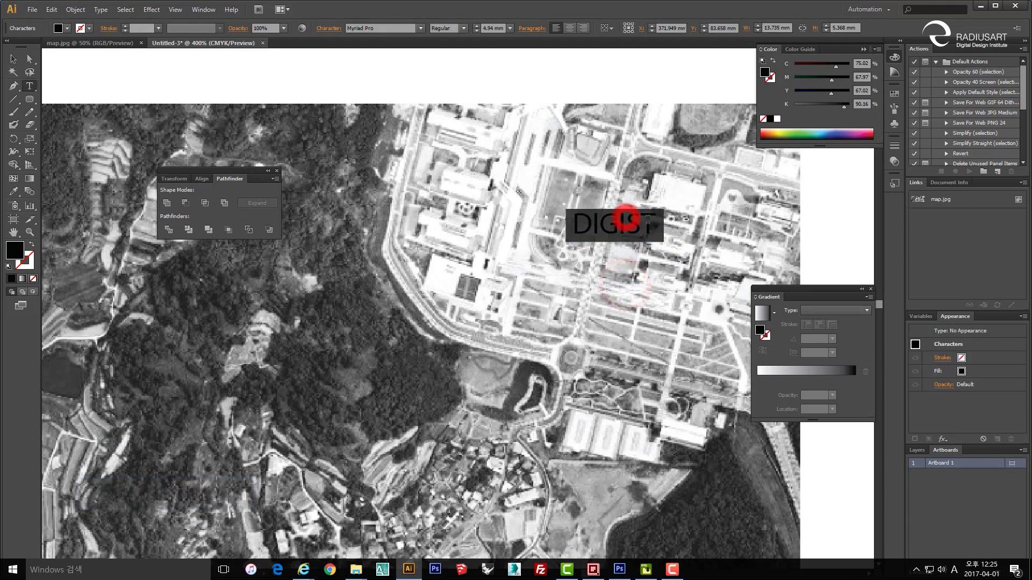
double_click(652, 222)
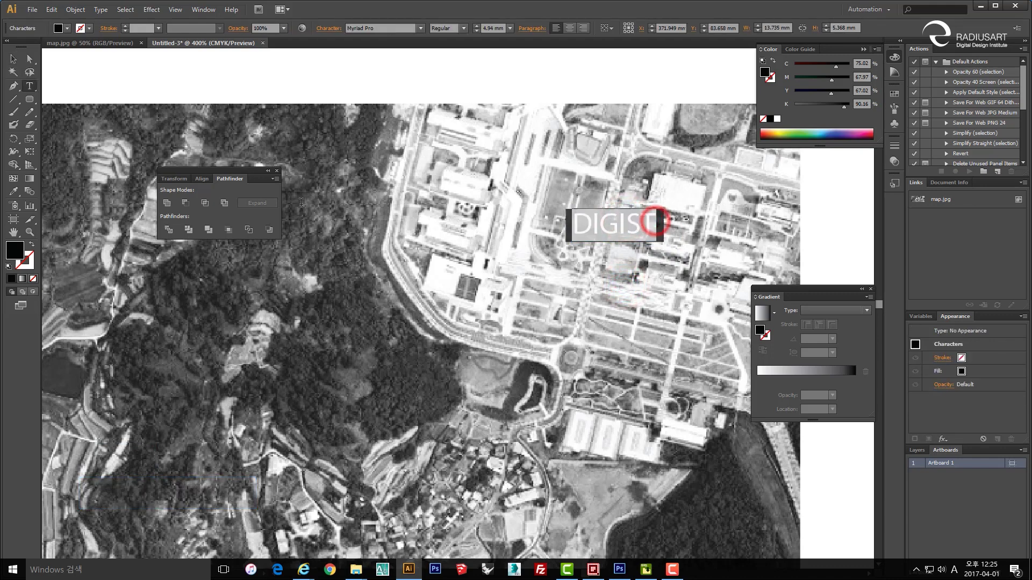
double_click(19, 258)
left_click(243, 176)
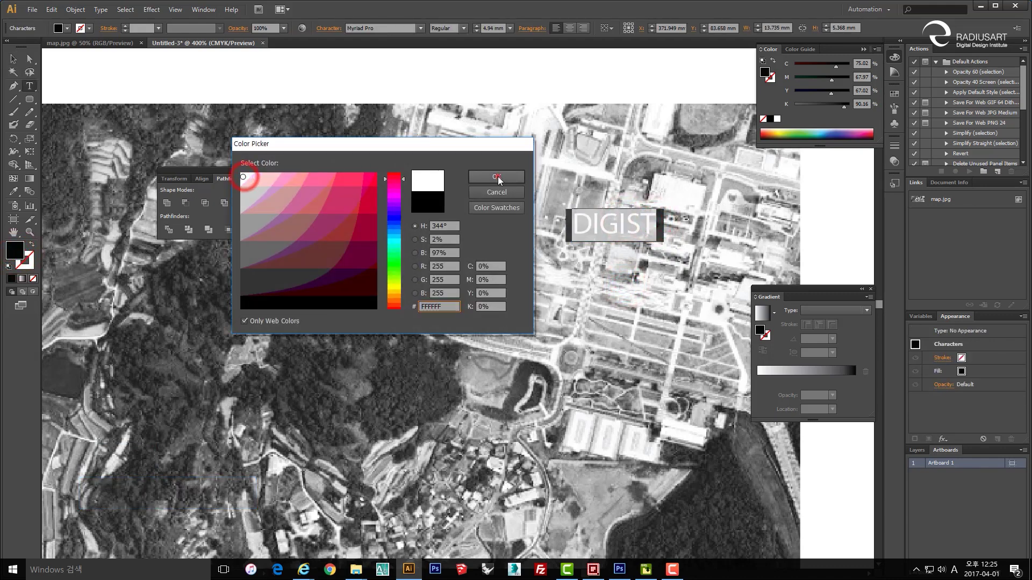
left_click(498, 177)
left_click(519, 271)
key("Escape")
- Copy the "Jungbu Sub Highway" text without its box onto the river and rotate it to follow the river's course
scroll(443, 232, "down", 2)
scroll(443, 232, "down", 1)
left_click_drag(412, 247, 436, 228)
left_click(638, 203)
left_click_drag(388, 295, 613, 237)
mouse_move(314, 320)
left_mouse_down()
mouse_move(458, 243)
mouse_move(438, 319)
mouse_move(346, 322)
mouse_move(489, 293)
mouse_move(483, 266)
mouse_move(371, 218)
mouse_move(370, 195)
mouse_move(388, 243)
mouse_move(192, 310)
left_mouse_up()
left_click(390, 247)
- Replace the text copied onto the river with "Nakdonggang River" and move it down about 4.5 mm
double_click(348, 241)
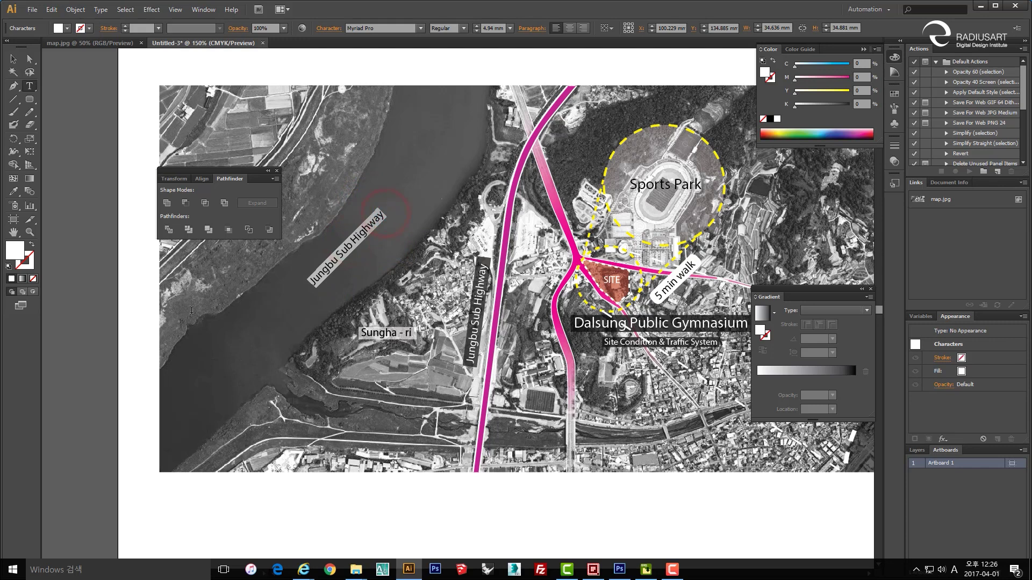
type("n")
key("BackSpace")
key("Caps_Lock")
type("N")
key("Caps_Lock")
key("BackSpace")
type("n")
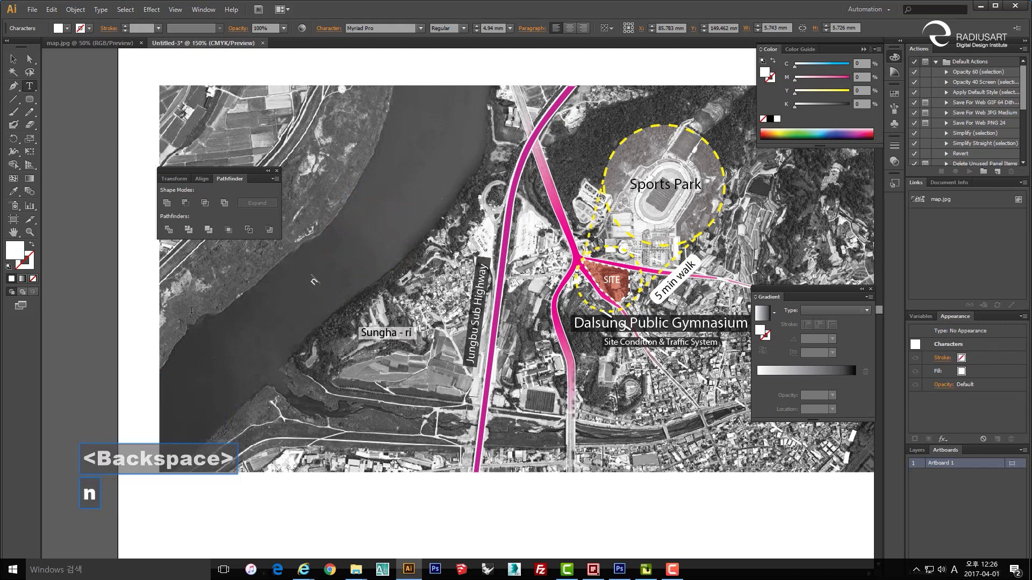
key("BackSpace")
key("Caps_Lock")
type("Nak")
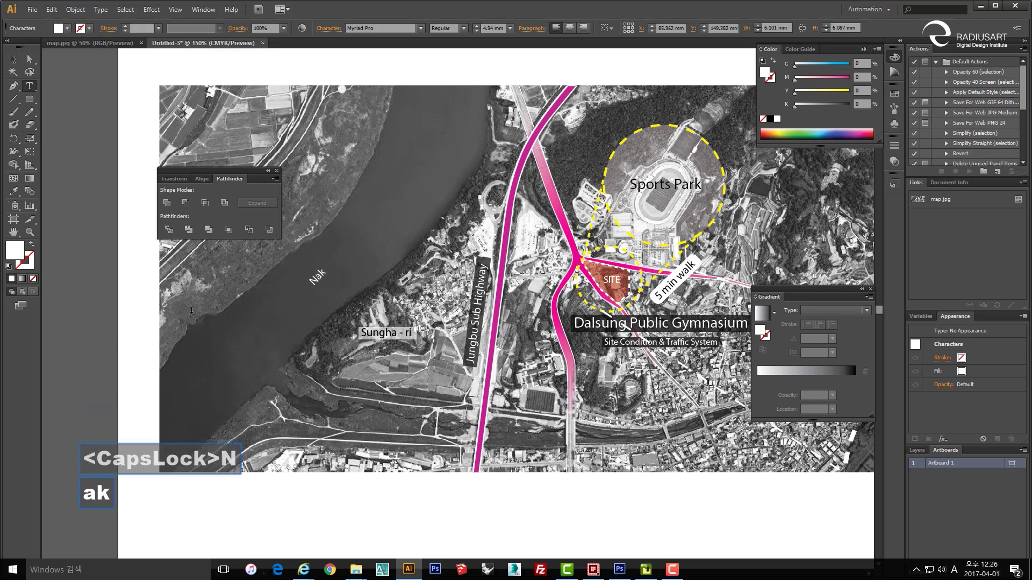
type("donggang River")
key("Escape")
left_click_drag(374, 243, 370, 240)
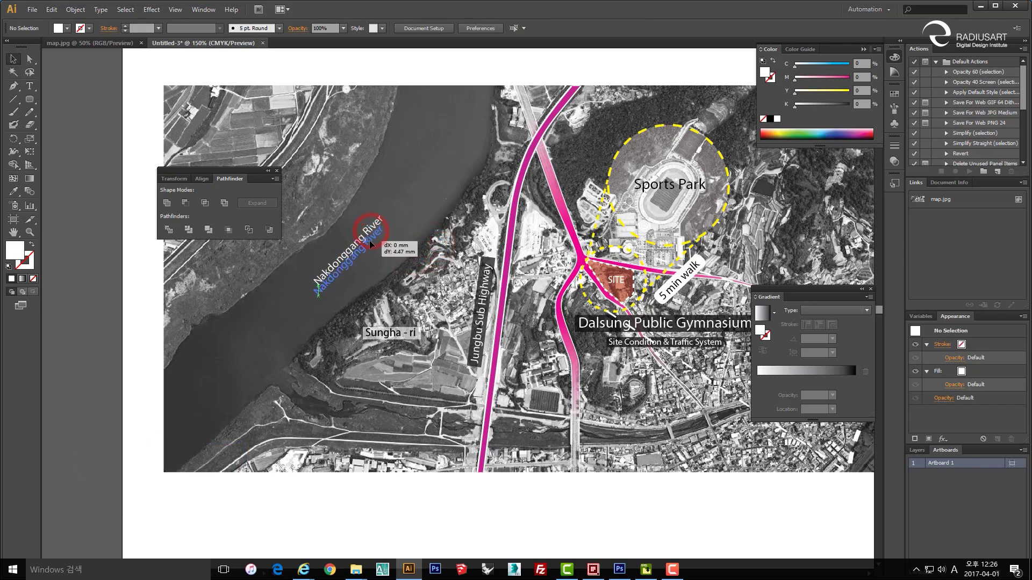
left_click(387, 238)
- Close the floating Transform, Align and Pathfinder group that covers the map
key("space")
left_click_drag(552, 250, 369, 218)
scroll(440, 274, "down", 1, "alt")
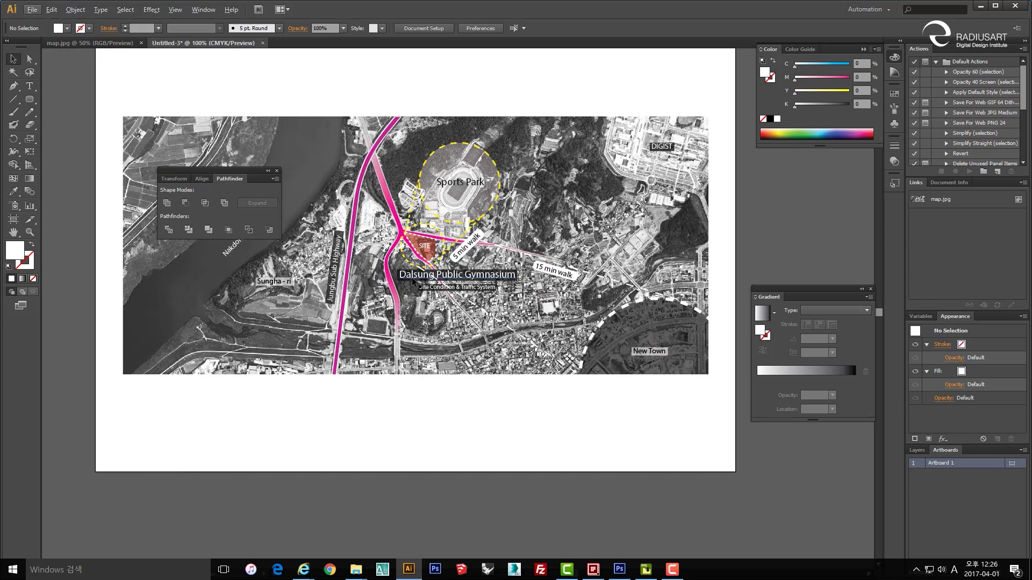
key("space")
left_click_drag(412, 281, 385, 297)
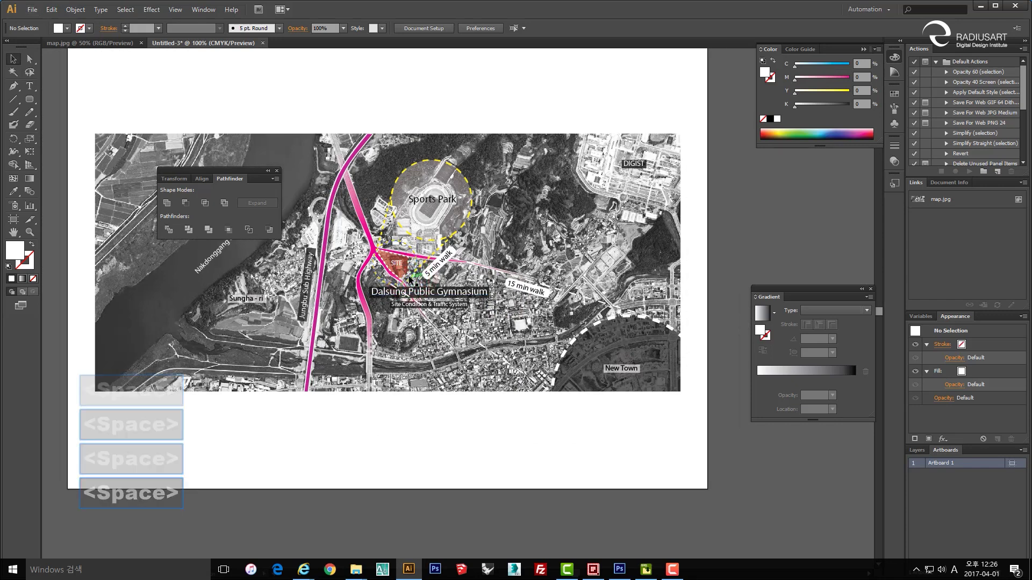
key("space")
left_click_drag(410, 279, 487, 285)
left_click_drag(586, 244, 499, 218)
key("space")
left_click(277, 170)
key("space")
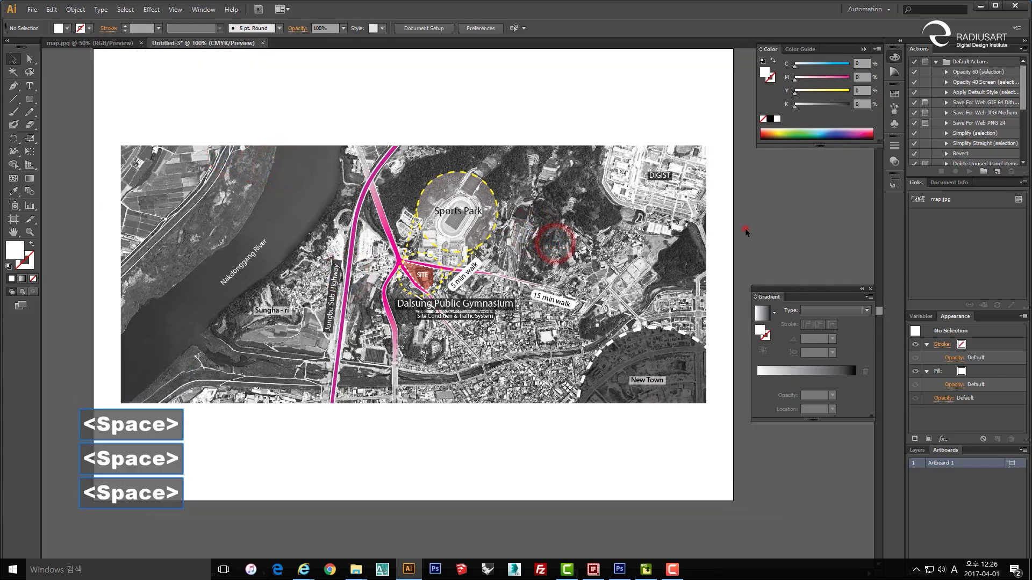
- Bring the "Dalsung Public Gymnasium" title and its dark box to the front, above the white dashed line
key("alt")
scroll(391, 312, "up", 3)
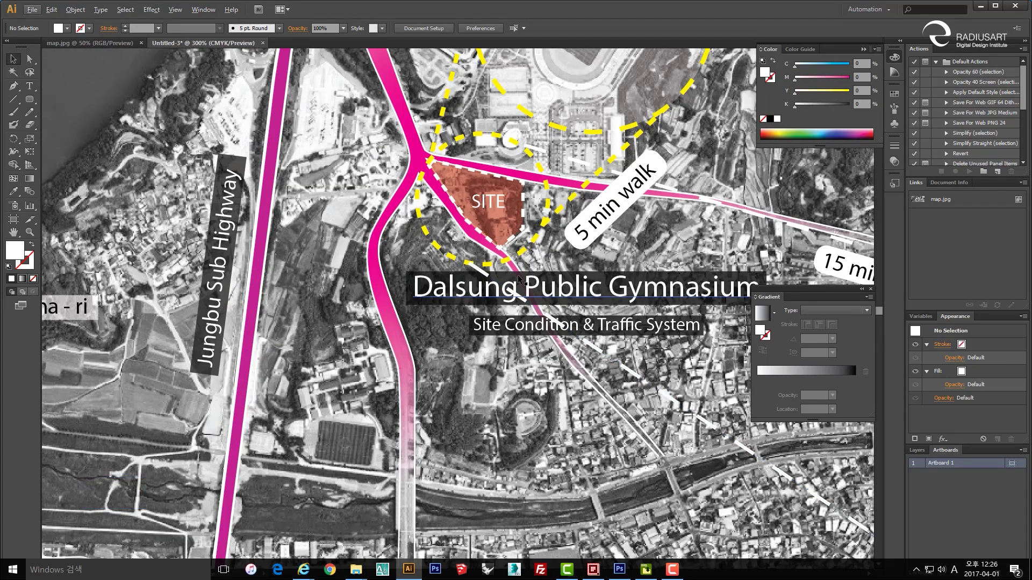
left_click(513, 289)
key("alt")
scroll(412, 285, "up", 2)
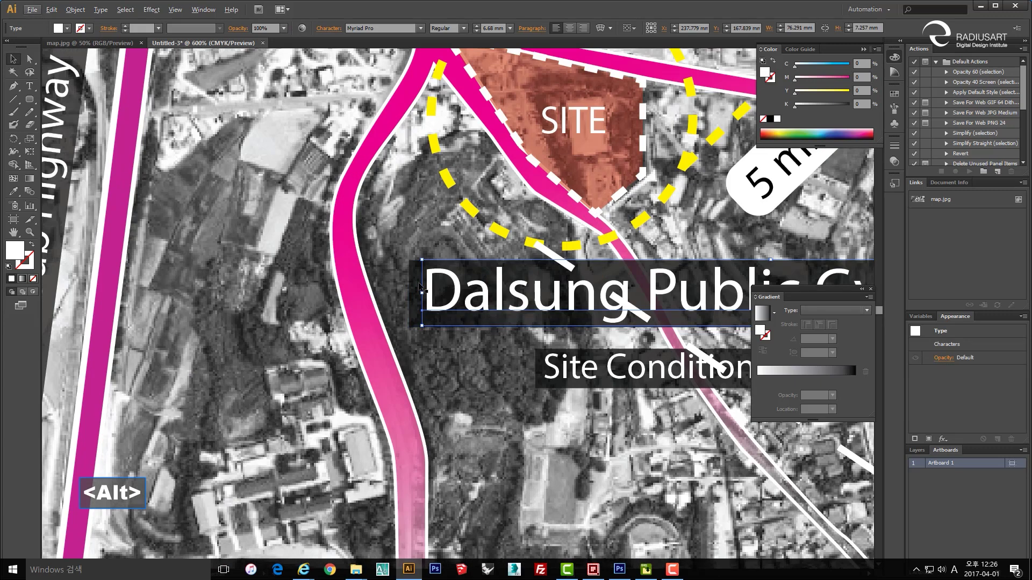
key("ctrl+shift+bracketright")
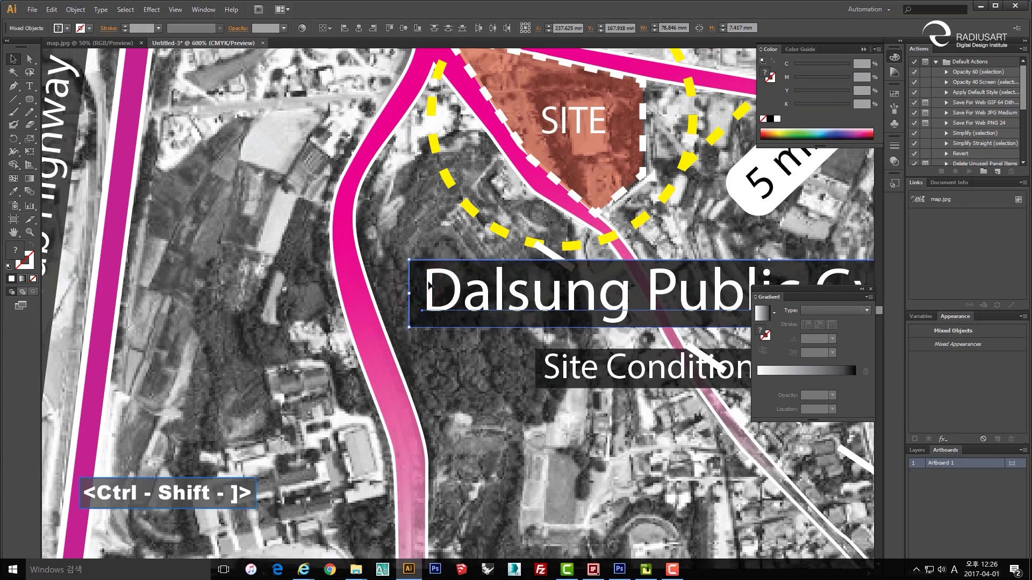
left_click(454, 346)
- Bring the "Site Condition & Traffic System" subtitle and its dark box to the front
scroll(461, 355, "down", 4)
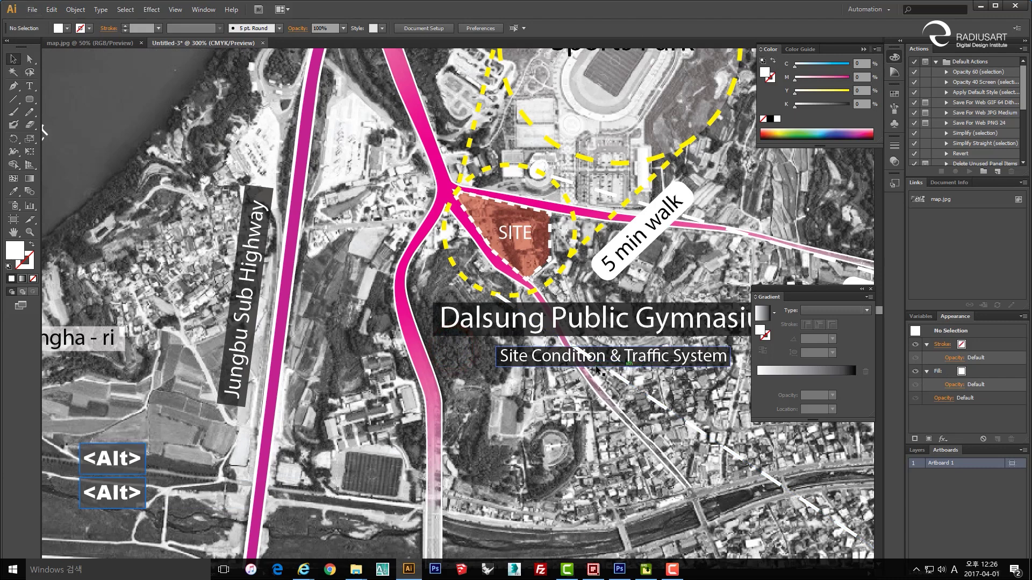
scroll(606, 362, "up", 5)
scroll(605, 363, "up", 1)
left_click(617, 343)
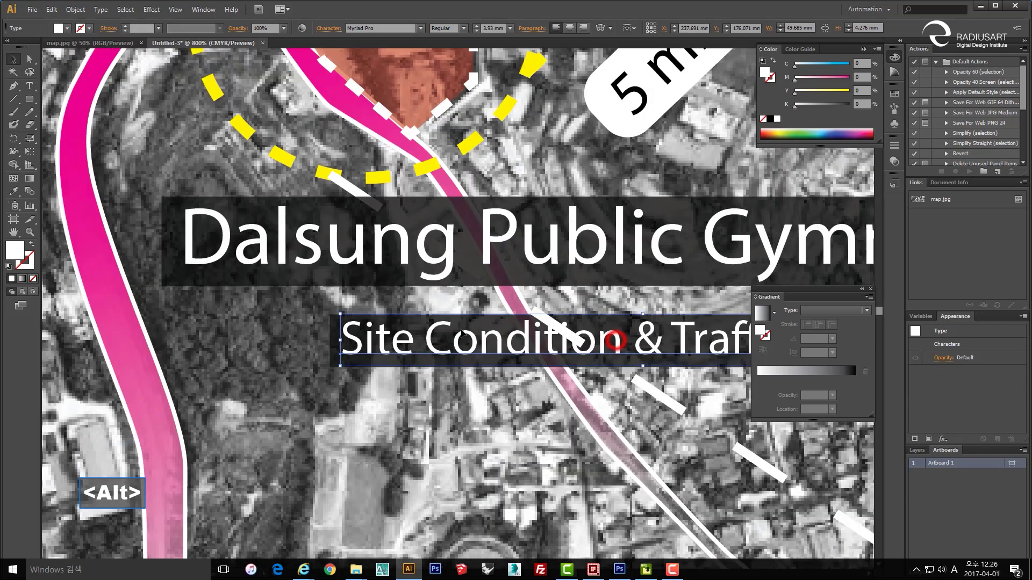
left_click(339, 336, "shift")
key("ctrl+shift+bracketright")
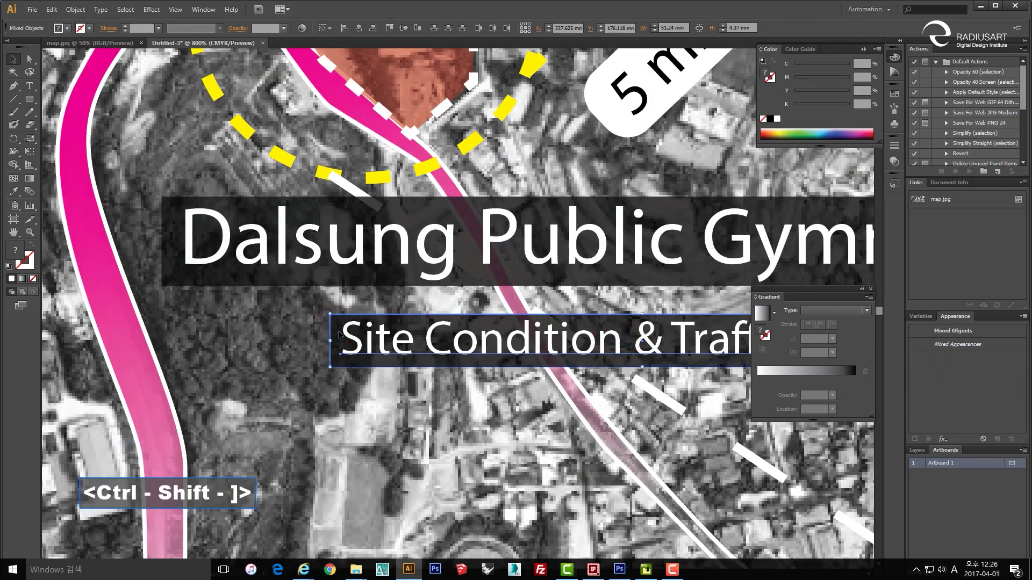
- Examine the placement, legibility and stacking of the labels, roads and circles across the whole map
scroll(341, 331, "down", 5)
left_click_drag(292, 345, 424, 279)
scroll(358, 334, "down", 1)
scroll(466, 286, "down", 1)
scroll(467, 286, "down", 1)
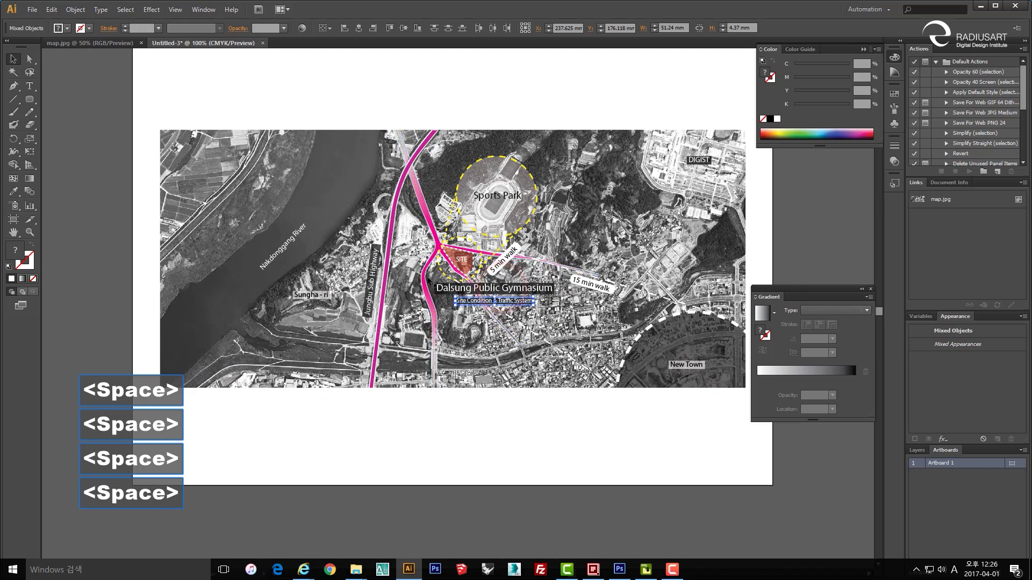
left_click_drag(509, 427, 491, 398)
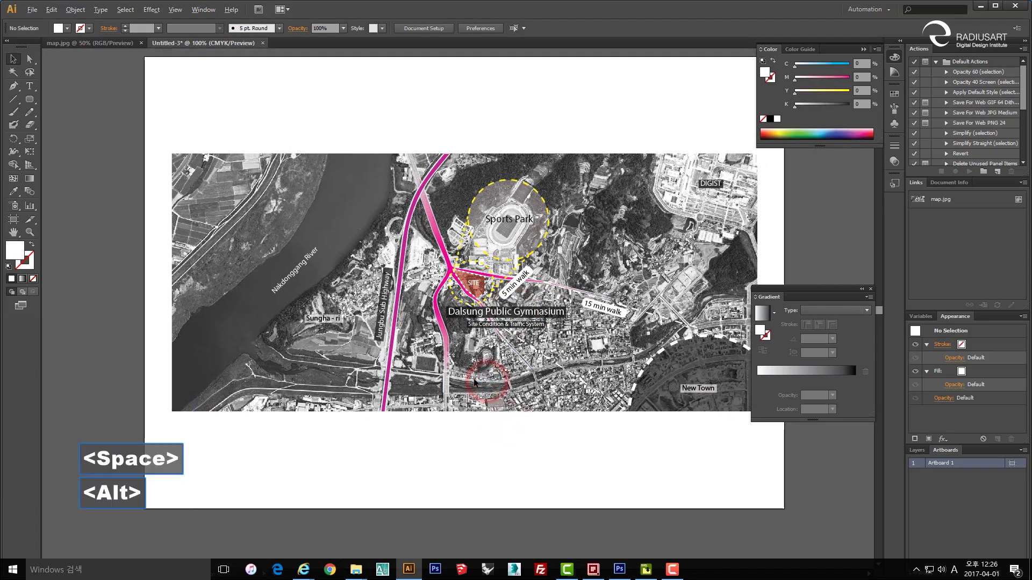
scroll(473, 378, "up", 1)
left_click_drag(571, 280, 532, 339)
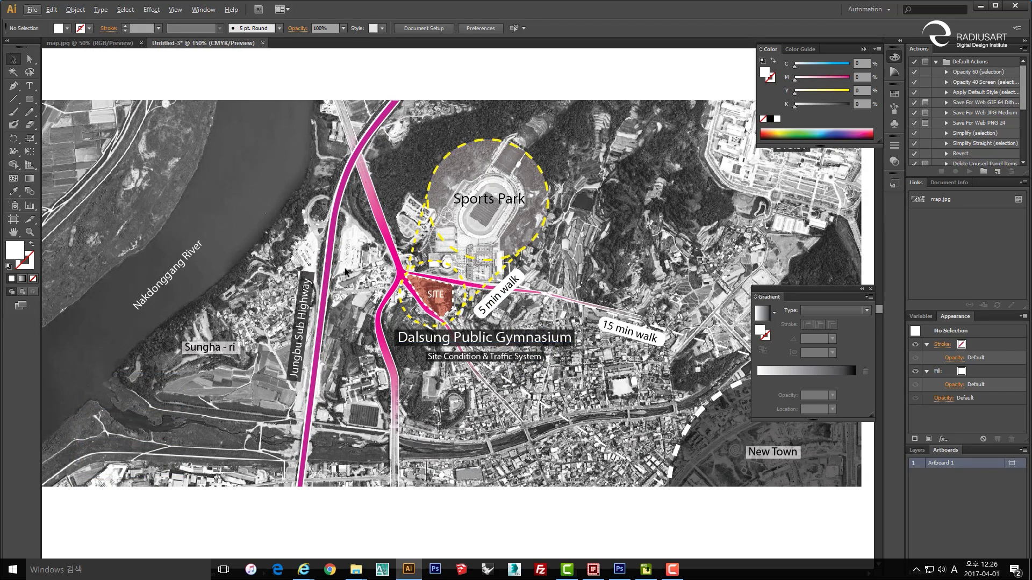
left_click_drag(349, 265, 357, 278)
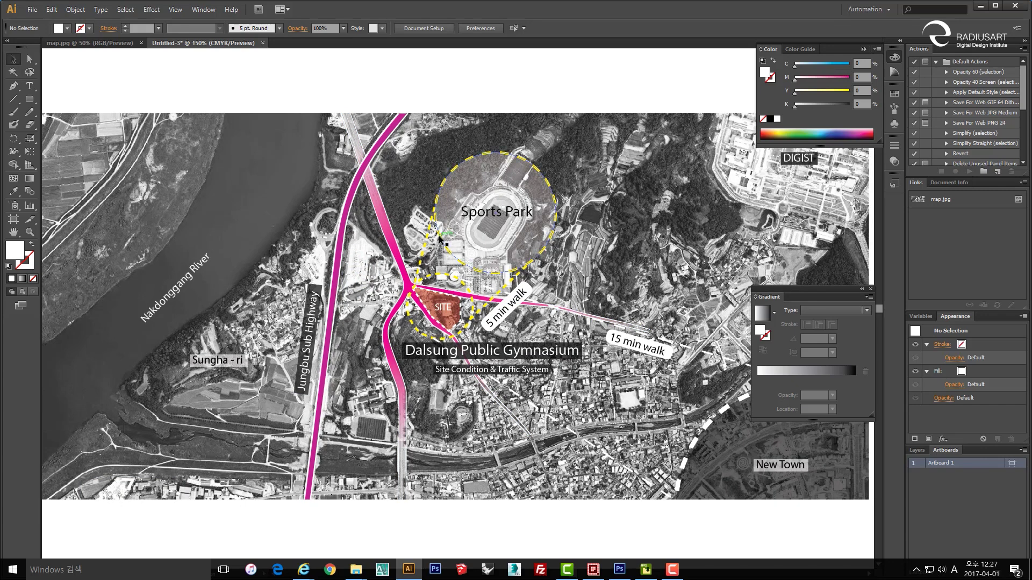
- Recolor the "SITE" text black (000000)
double_click(444, 308)
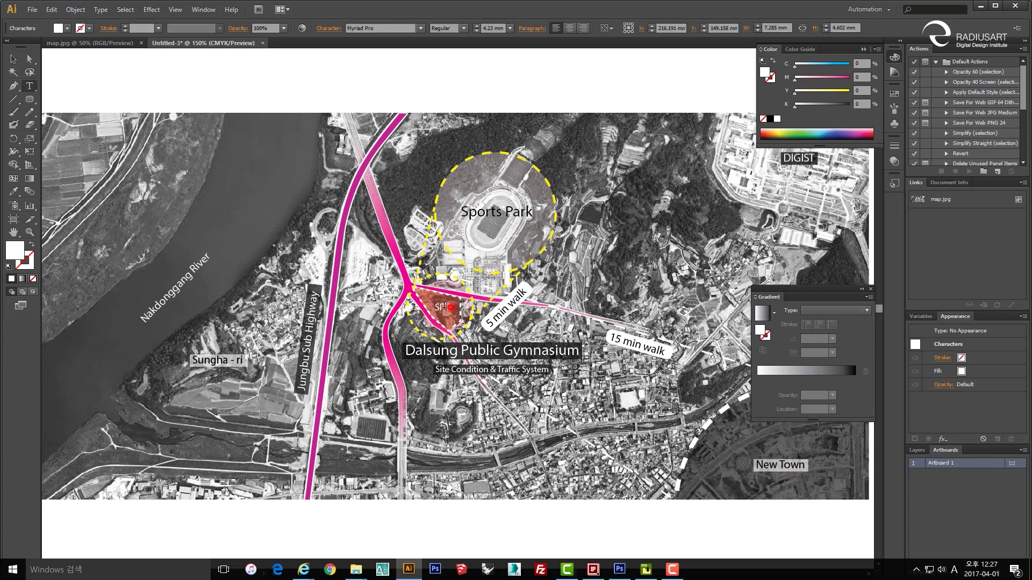
double_click(15, 255)
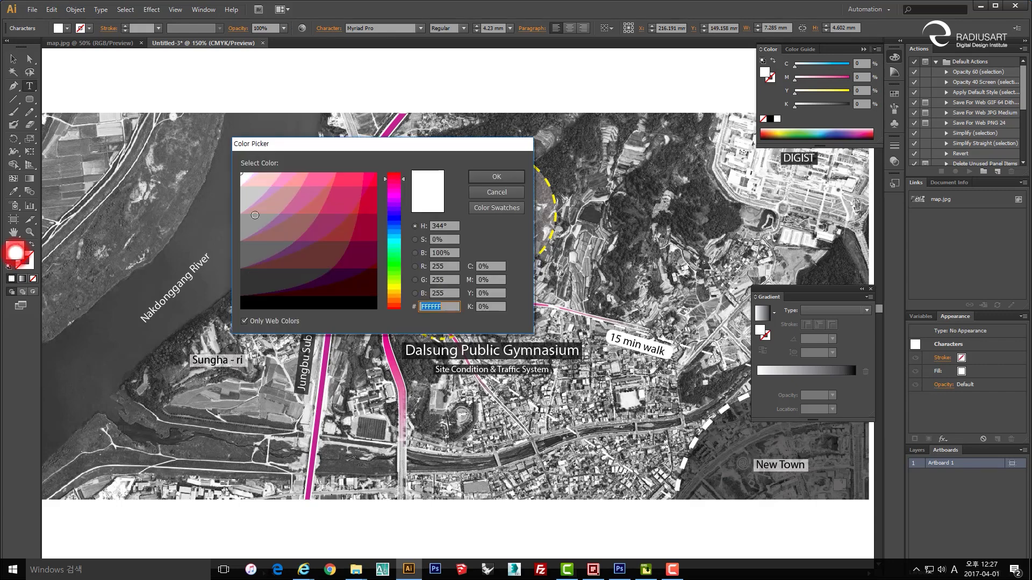
left_click(244, 302)
left_click(505, 176)
key("Escape")
key("Escape")
left_click(603, 250)
- Check the "SITE" label's legibility and the overall look of the annotated map
key("alt")
scroll(603, 250, "down", 1)
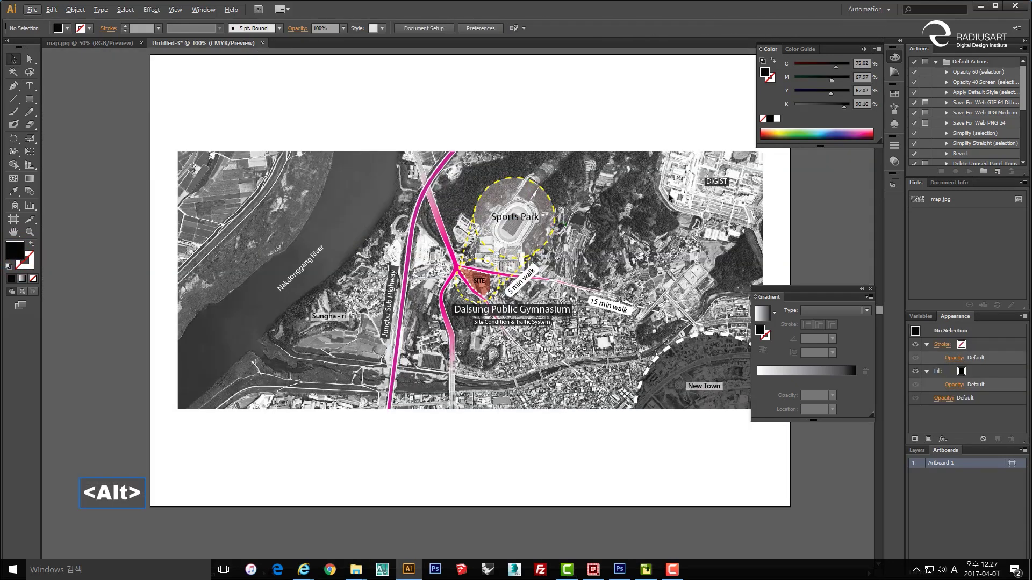
key("alt")
scroll(400, 270, "up", 1)
key("space")
left_click_drag(430, 274, 400, 279)
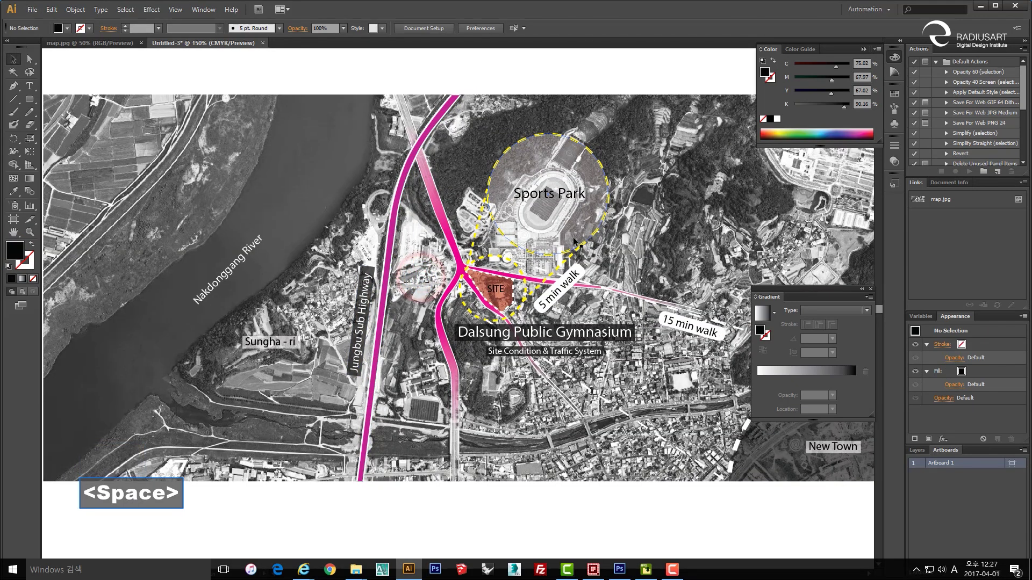
key("space")
left_click_drag(485, 369, 420, 357)
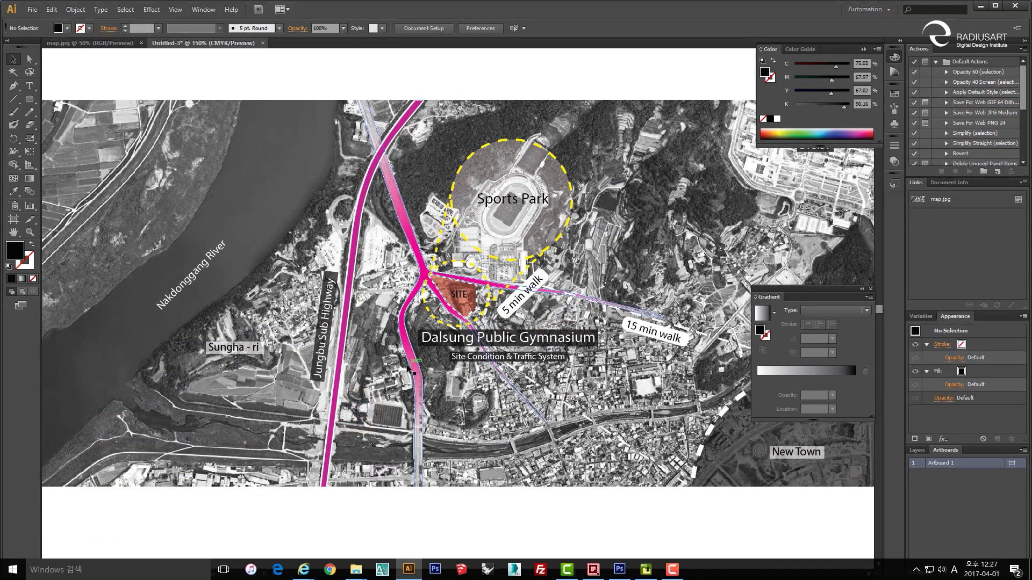
scroll(408, 368, "down", 1)
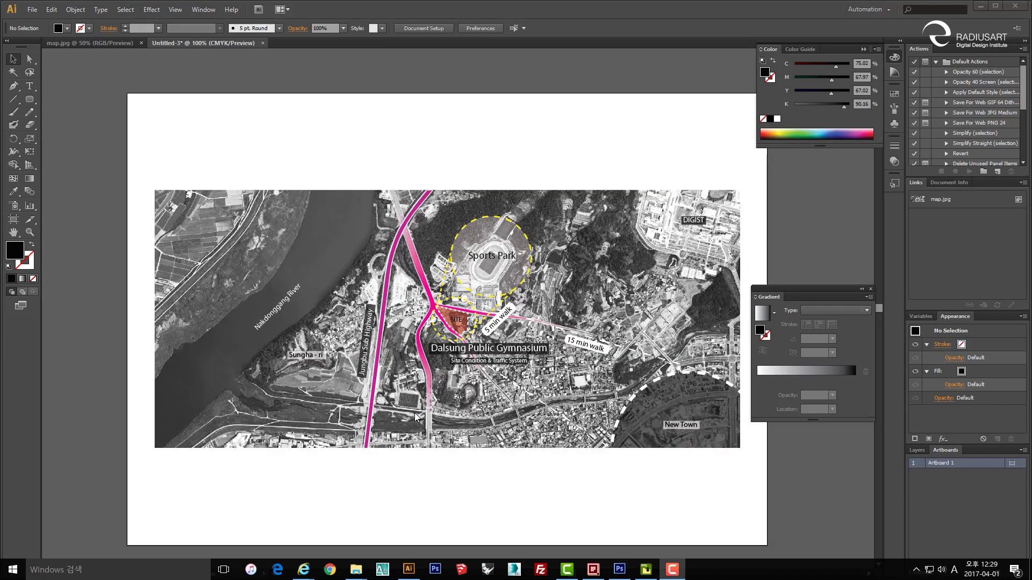
left_click(429, 388)
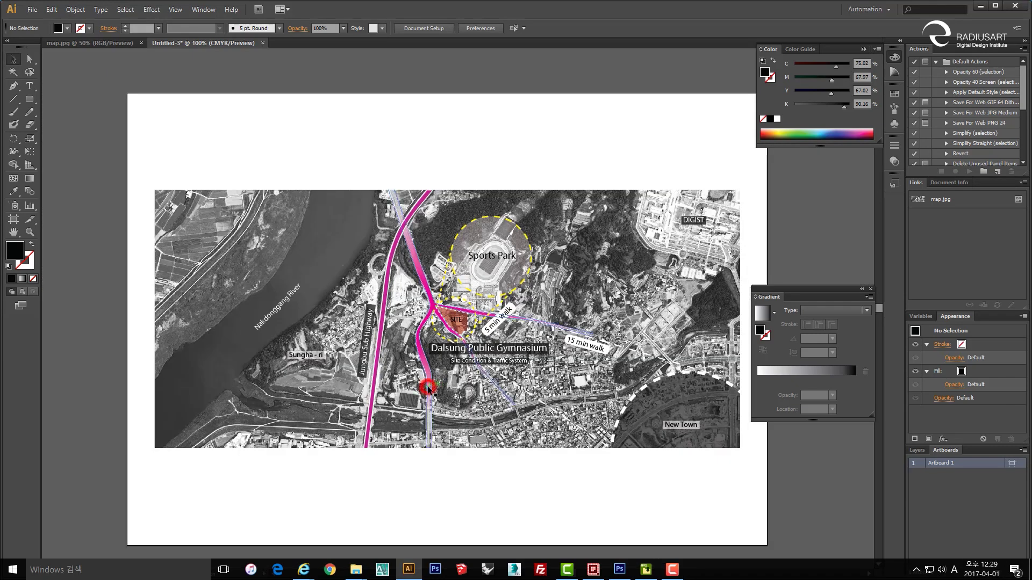
left_click(431, 387)
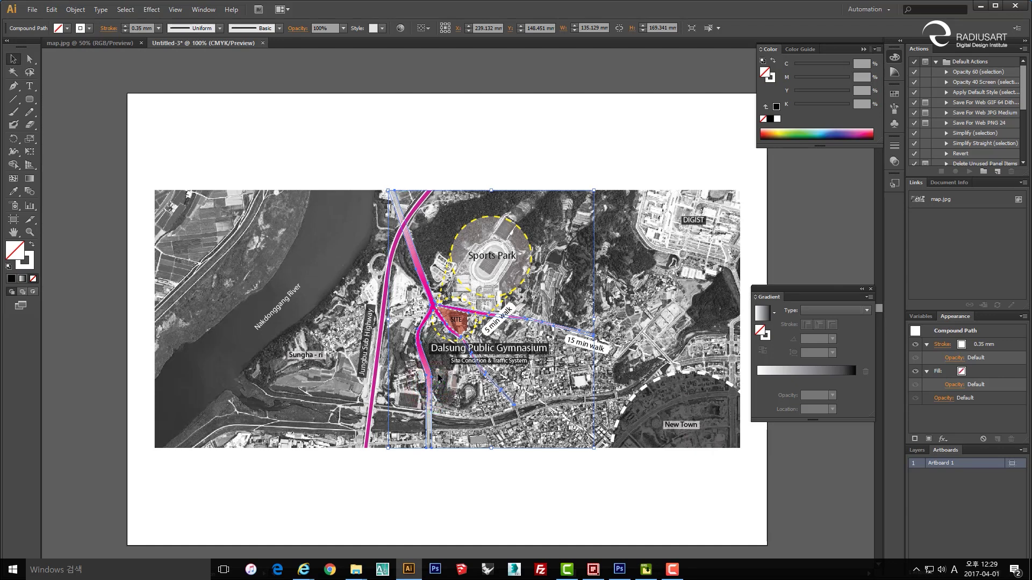
left_click(492, 469)
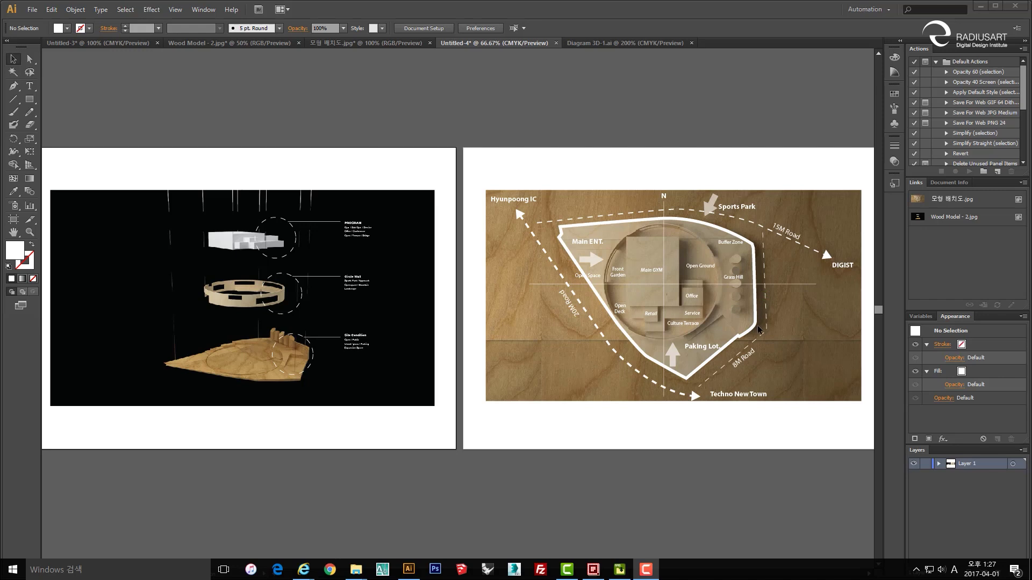
- Examine the finished exploded wood-model diagram and the annotated site plan, including its zone labels, entrance arrows, dashed roads and boundary outline
left_click(787, 283)
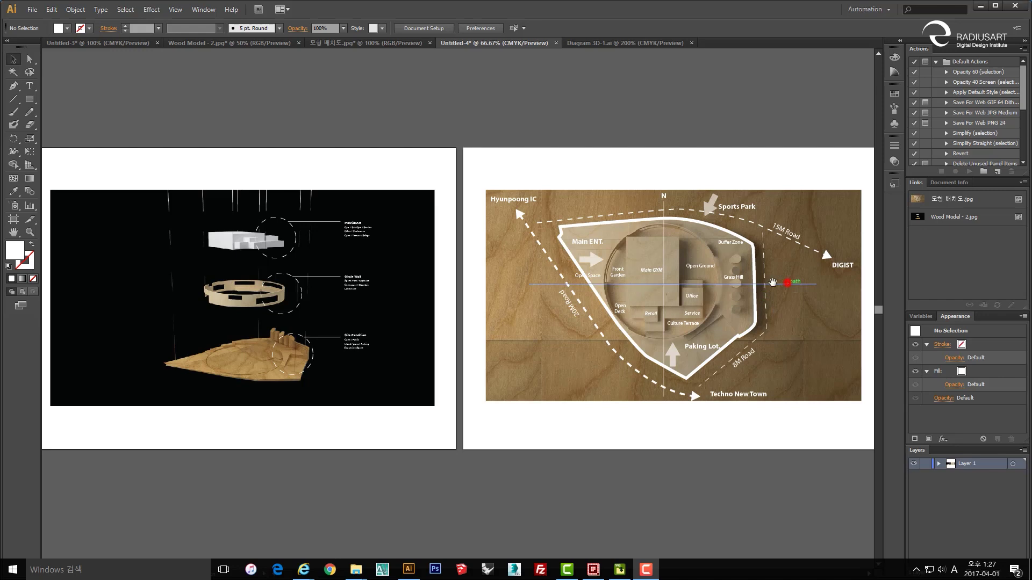
key("space")
key("space")
key("space")
left_click_drag(774, 257, 640, 264)
scroll(630, 292, "up", 1)
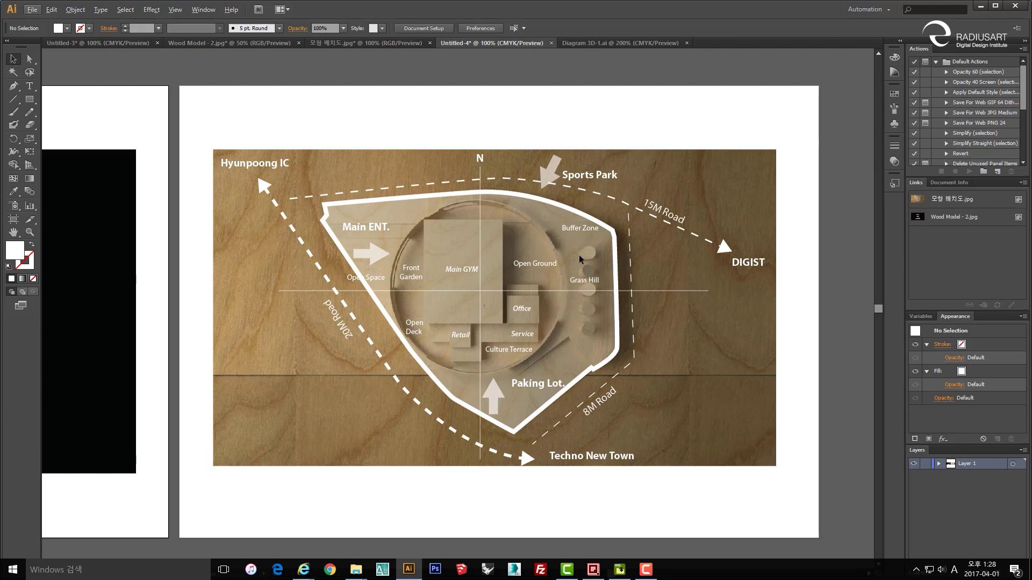
scroll(579, 258, "down", 1)
left_click_drag(355, 266, 531, 261)
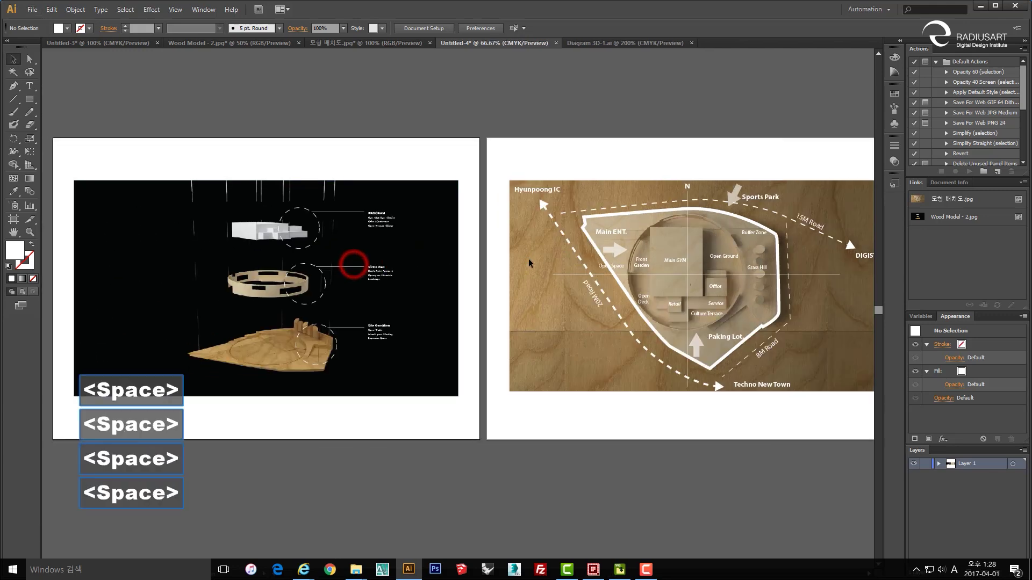
left_click(763, 276, "ctrl")
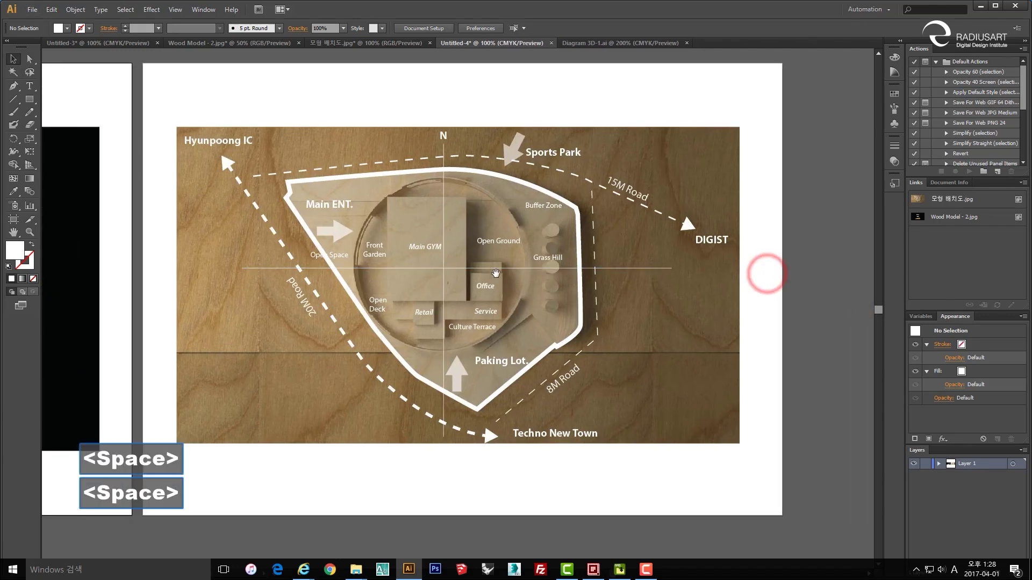
left_click_drag(457, 279, 549, 283)
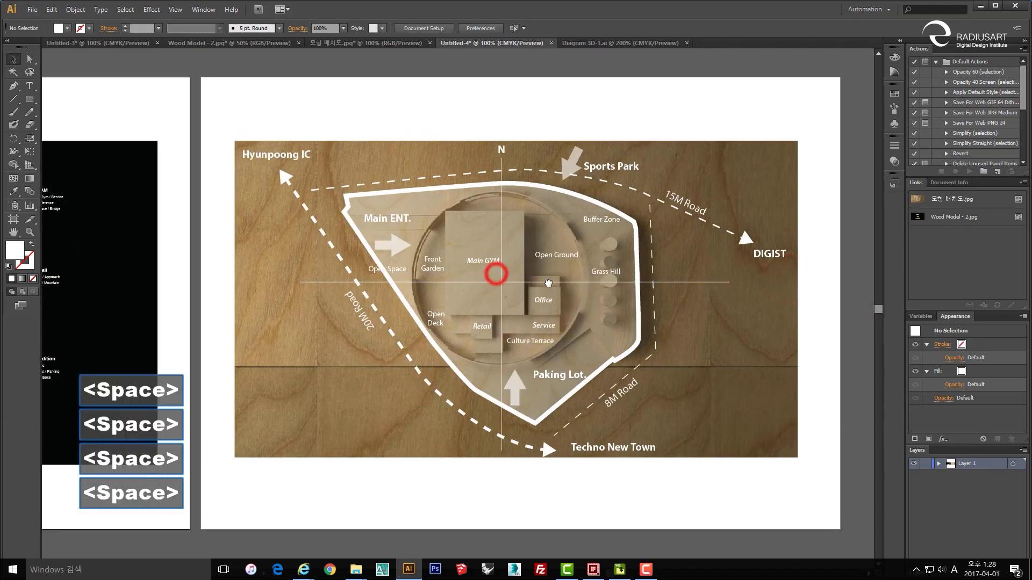
left_click(811, 339, "alt")
left_click(812, 340)
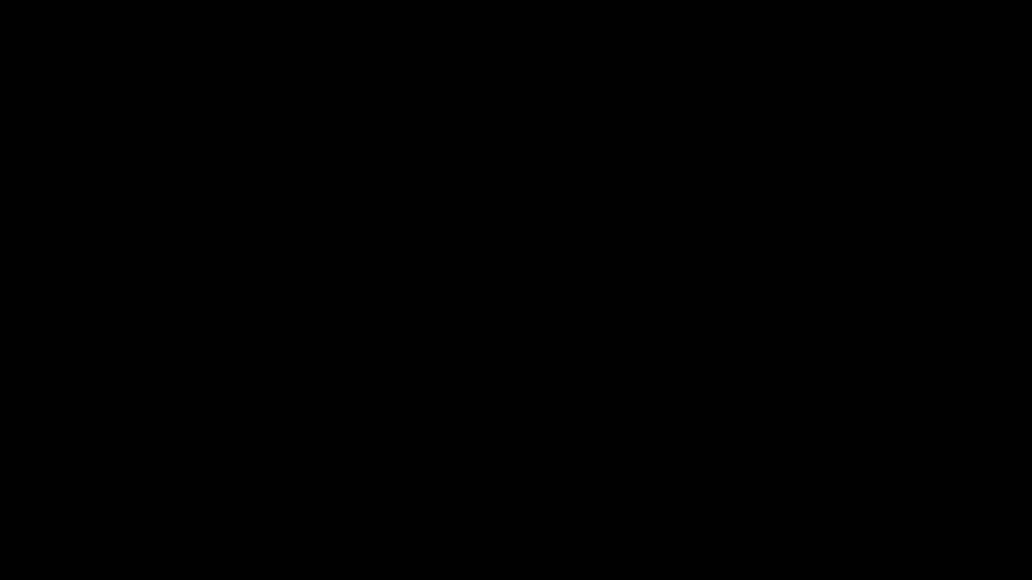